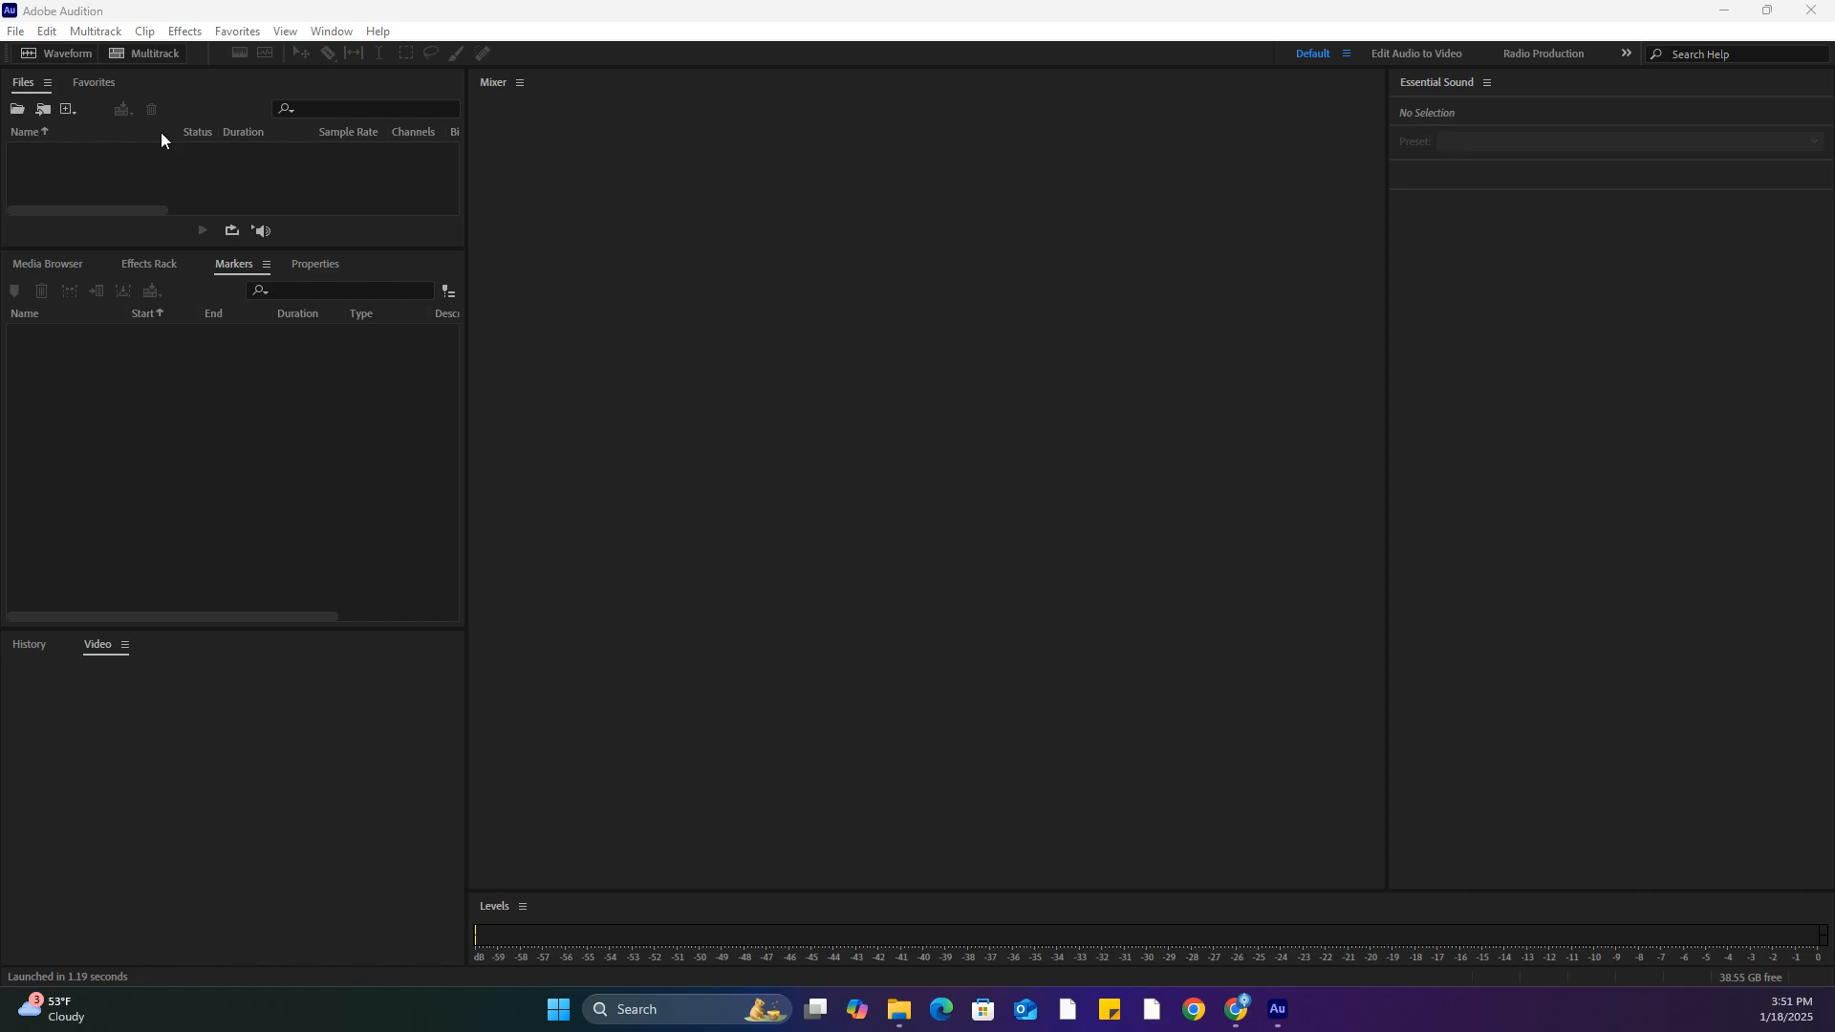
Open the Narration01 audio file from Adobe CC Classroom in a Book > Lessons files > Lesson03 on drive D
click(46, 31)
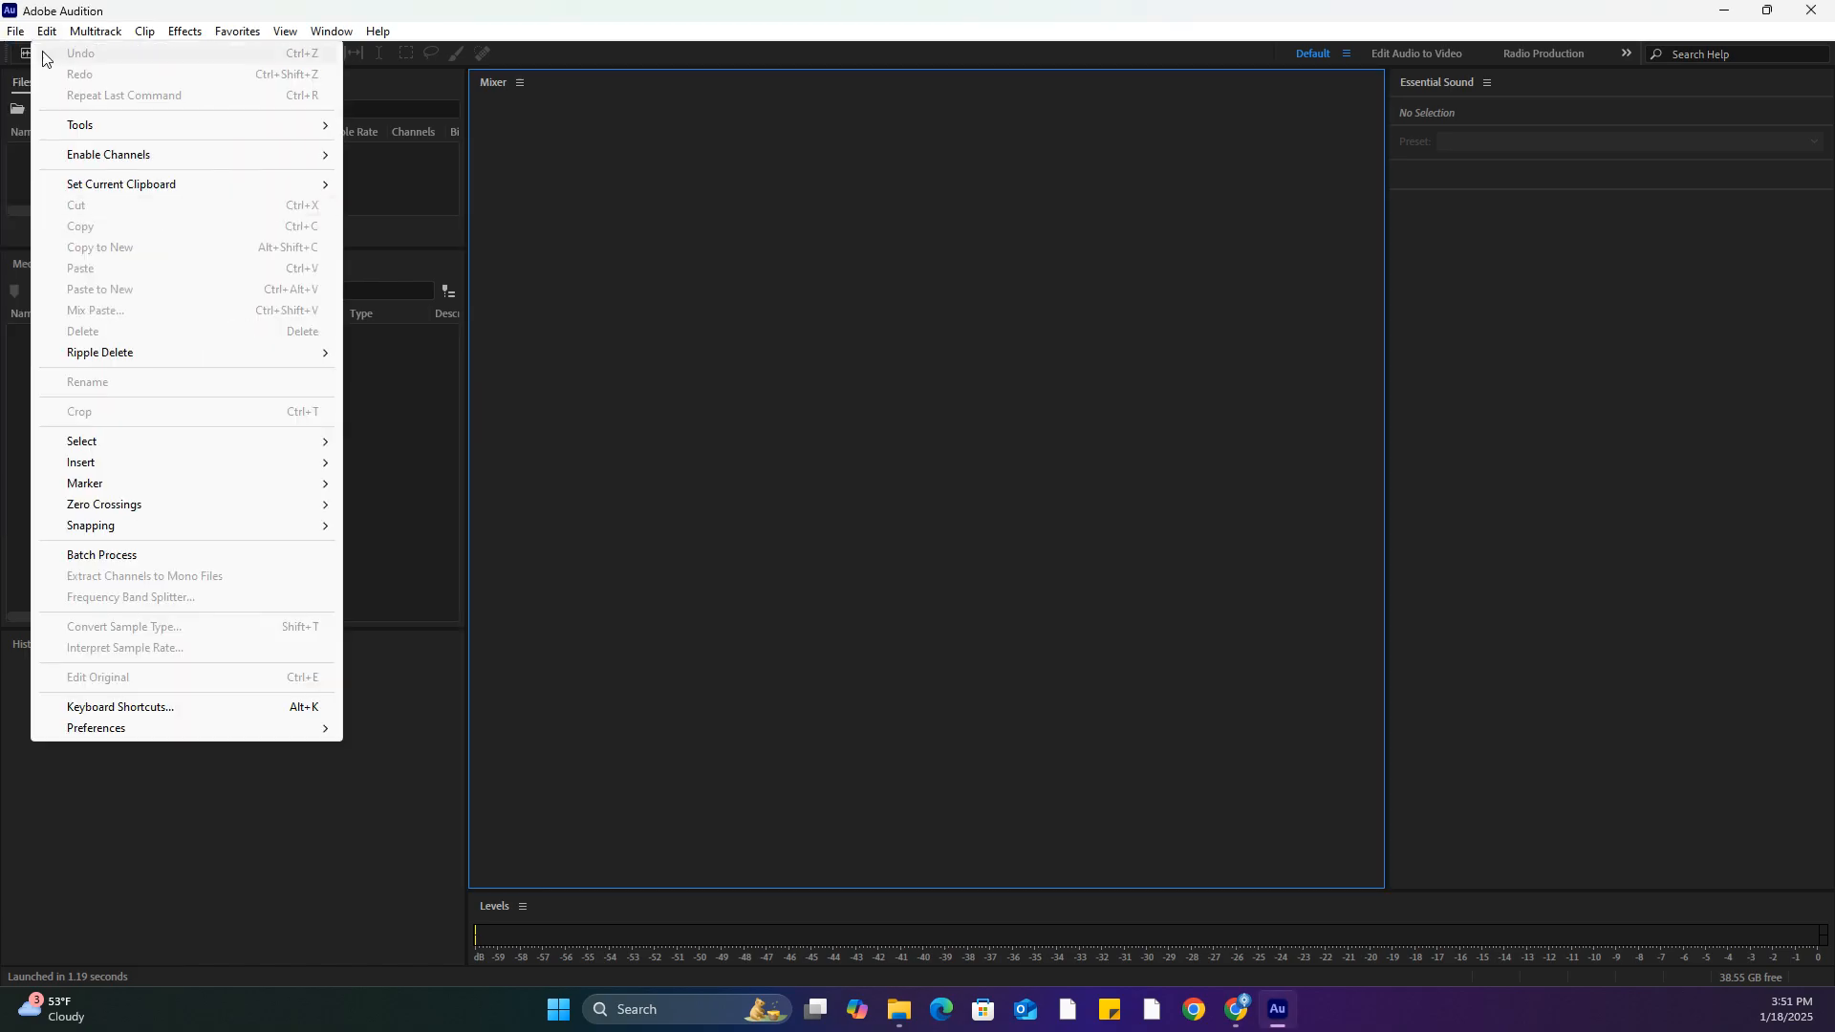
mouse_move(17, 31)
click(27, 74)
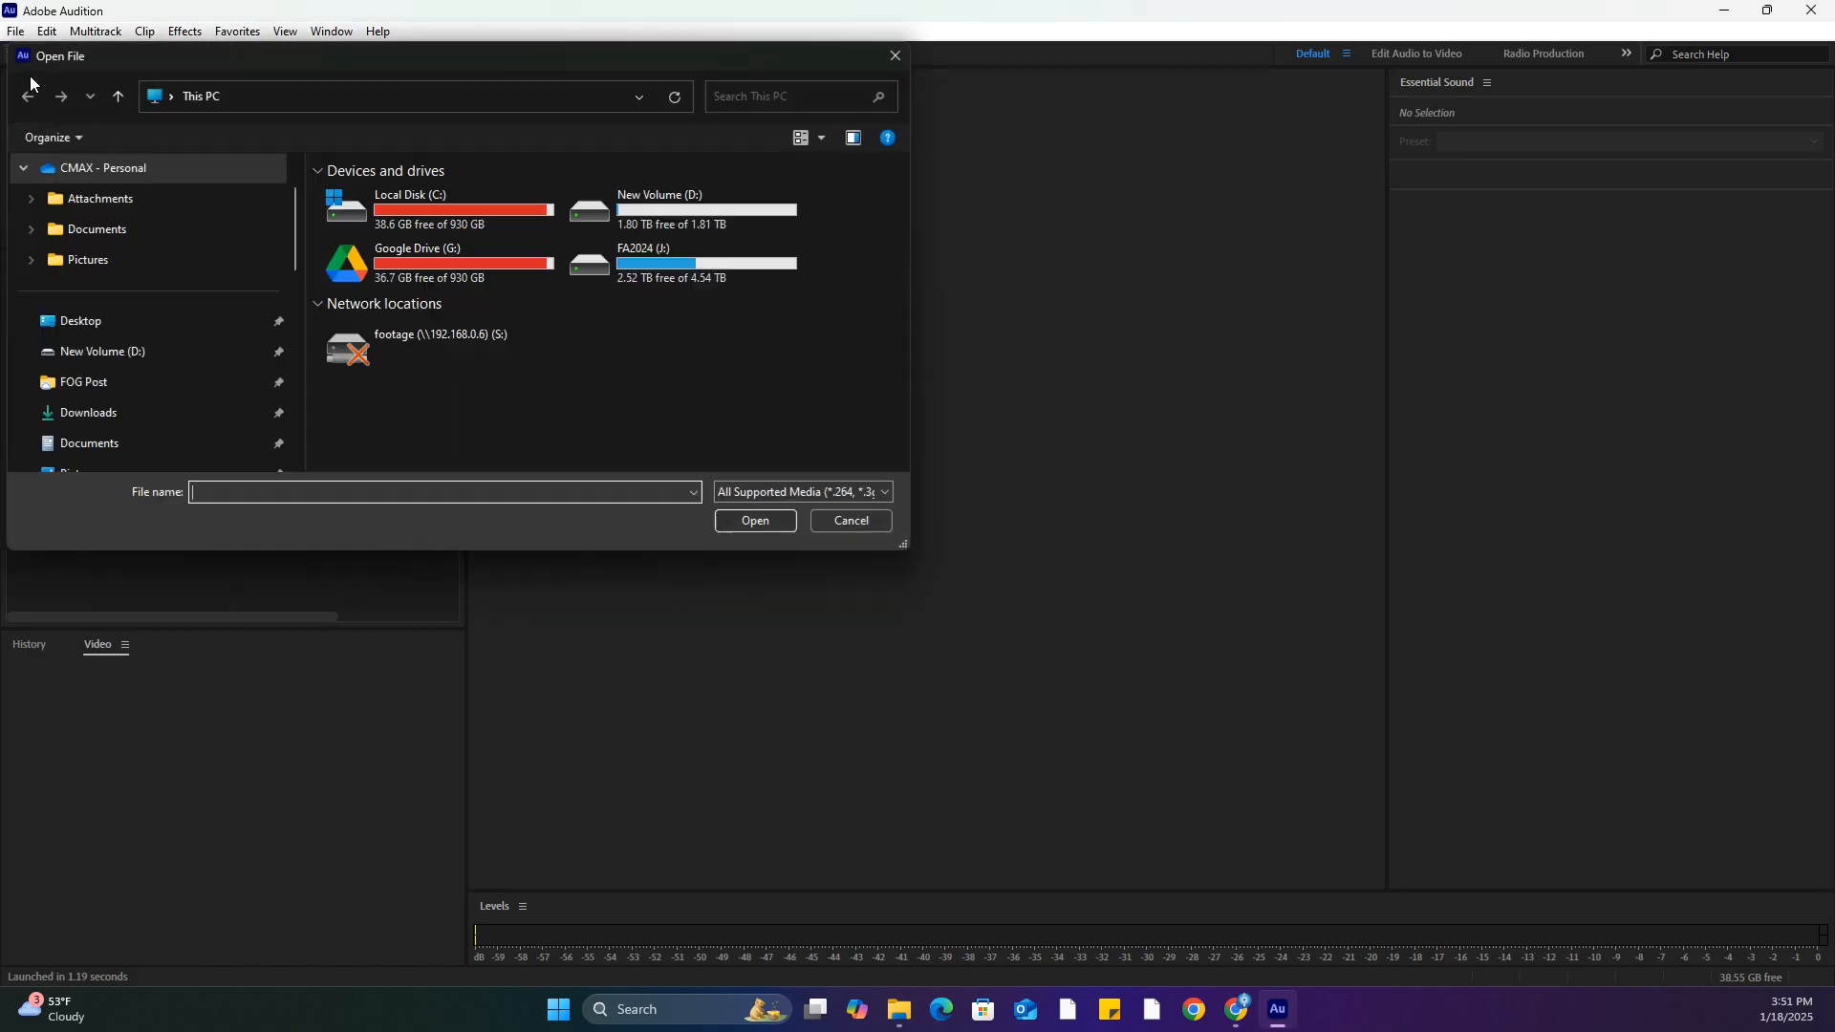
double_click(650, 198)
double_click(397, 197)
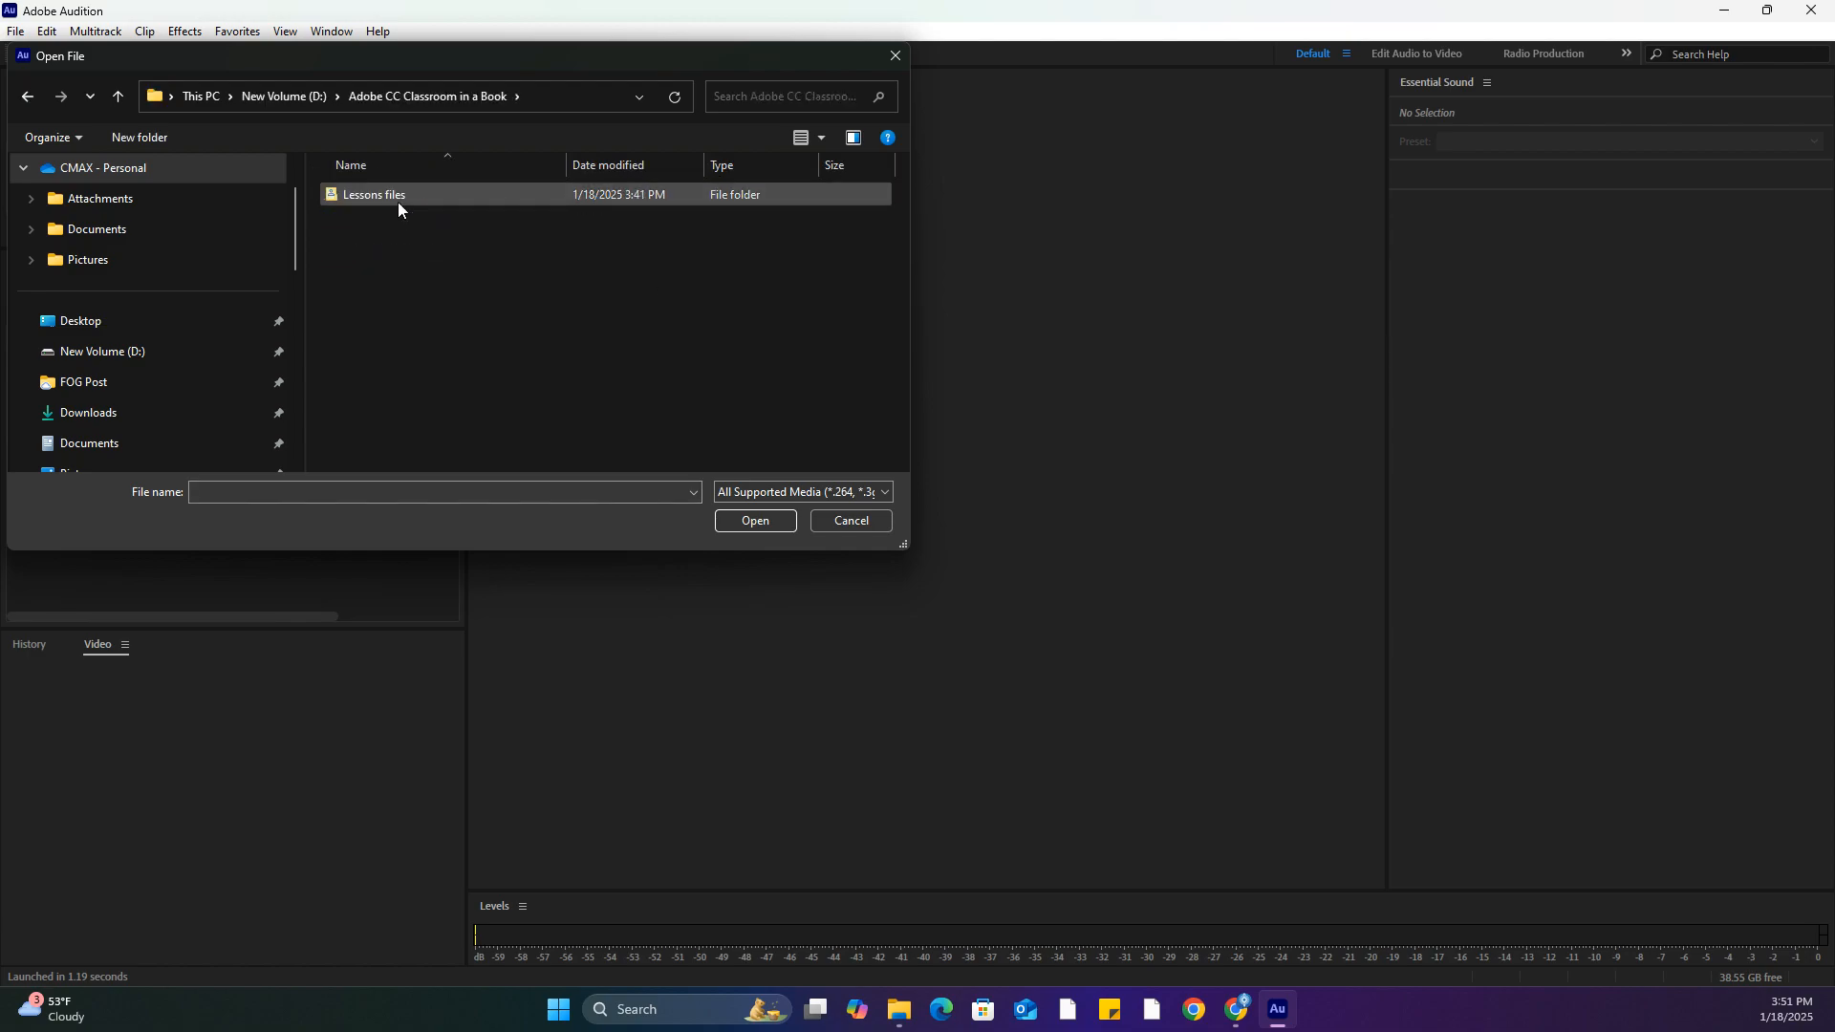
double_click(393, 197)
double_click(387, 220)
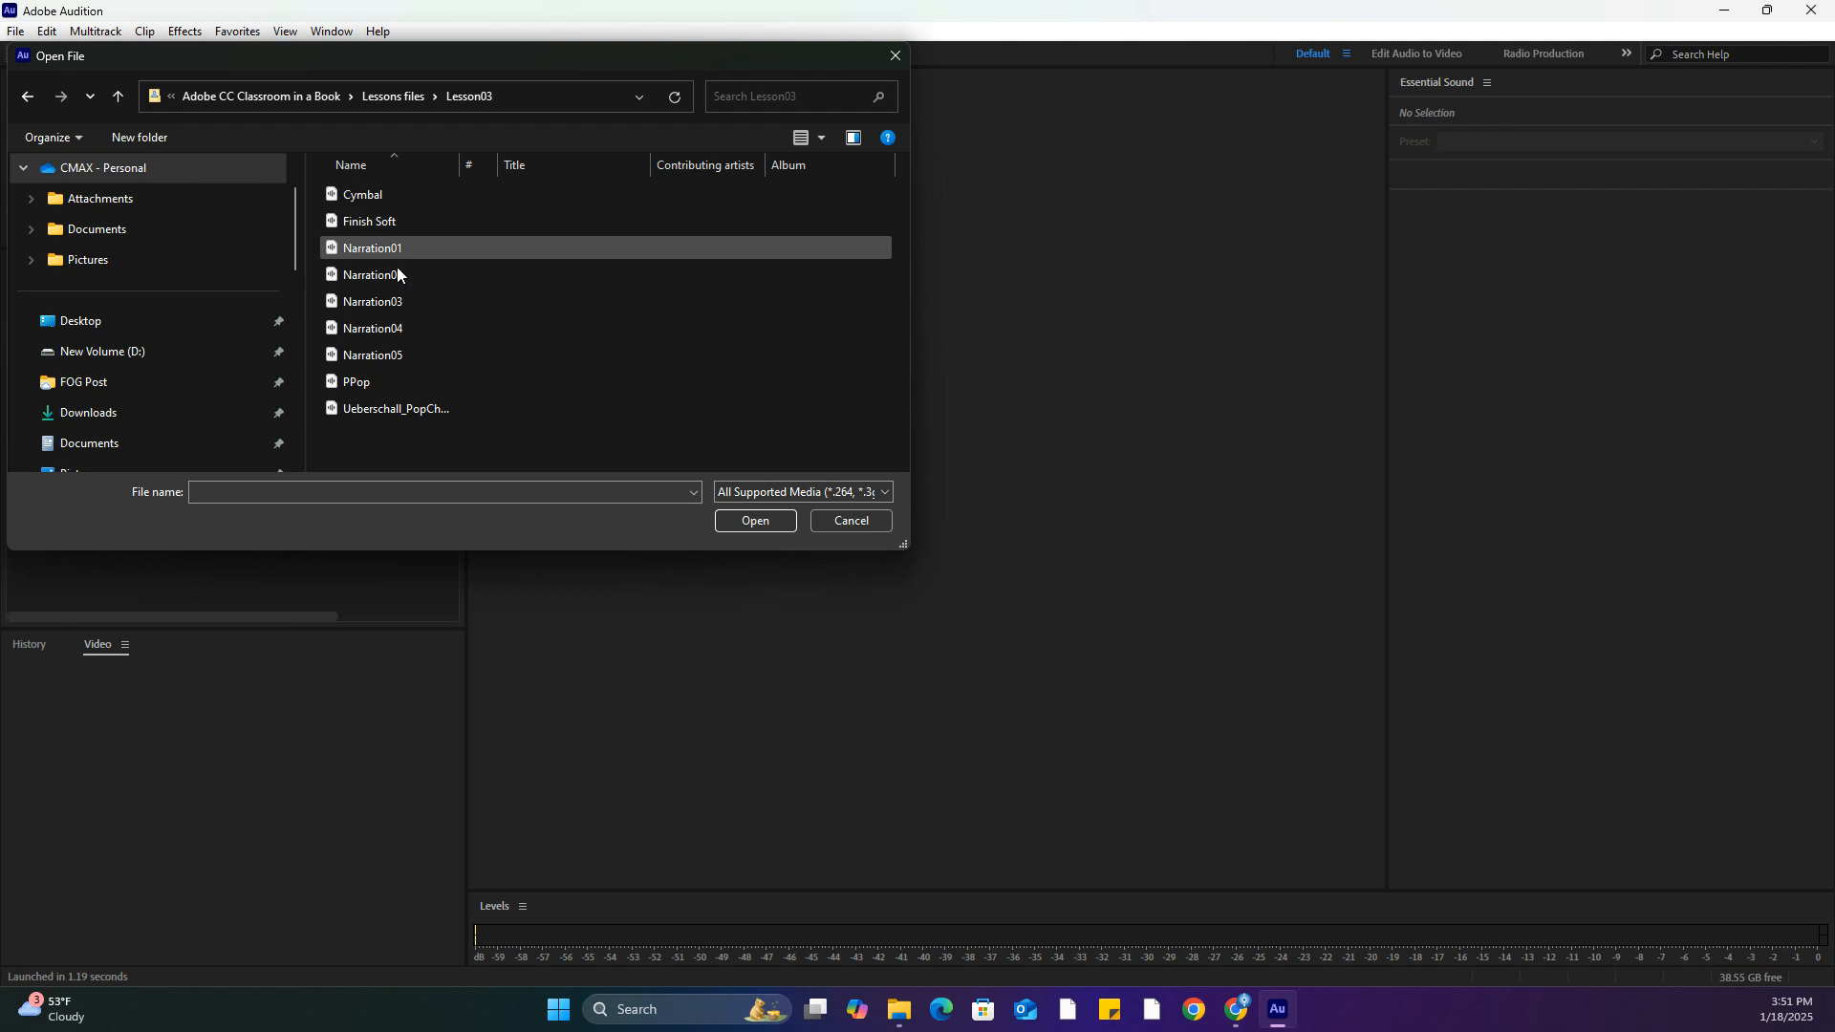
click(396, 255)
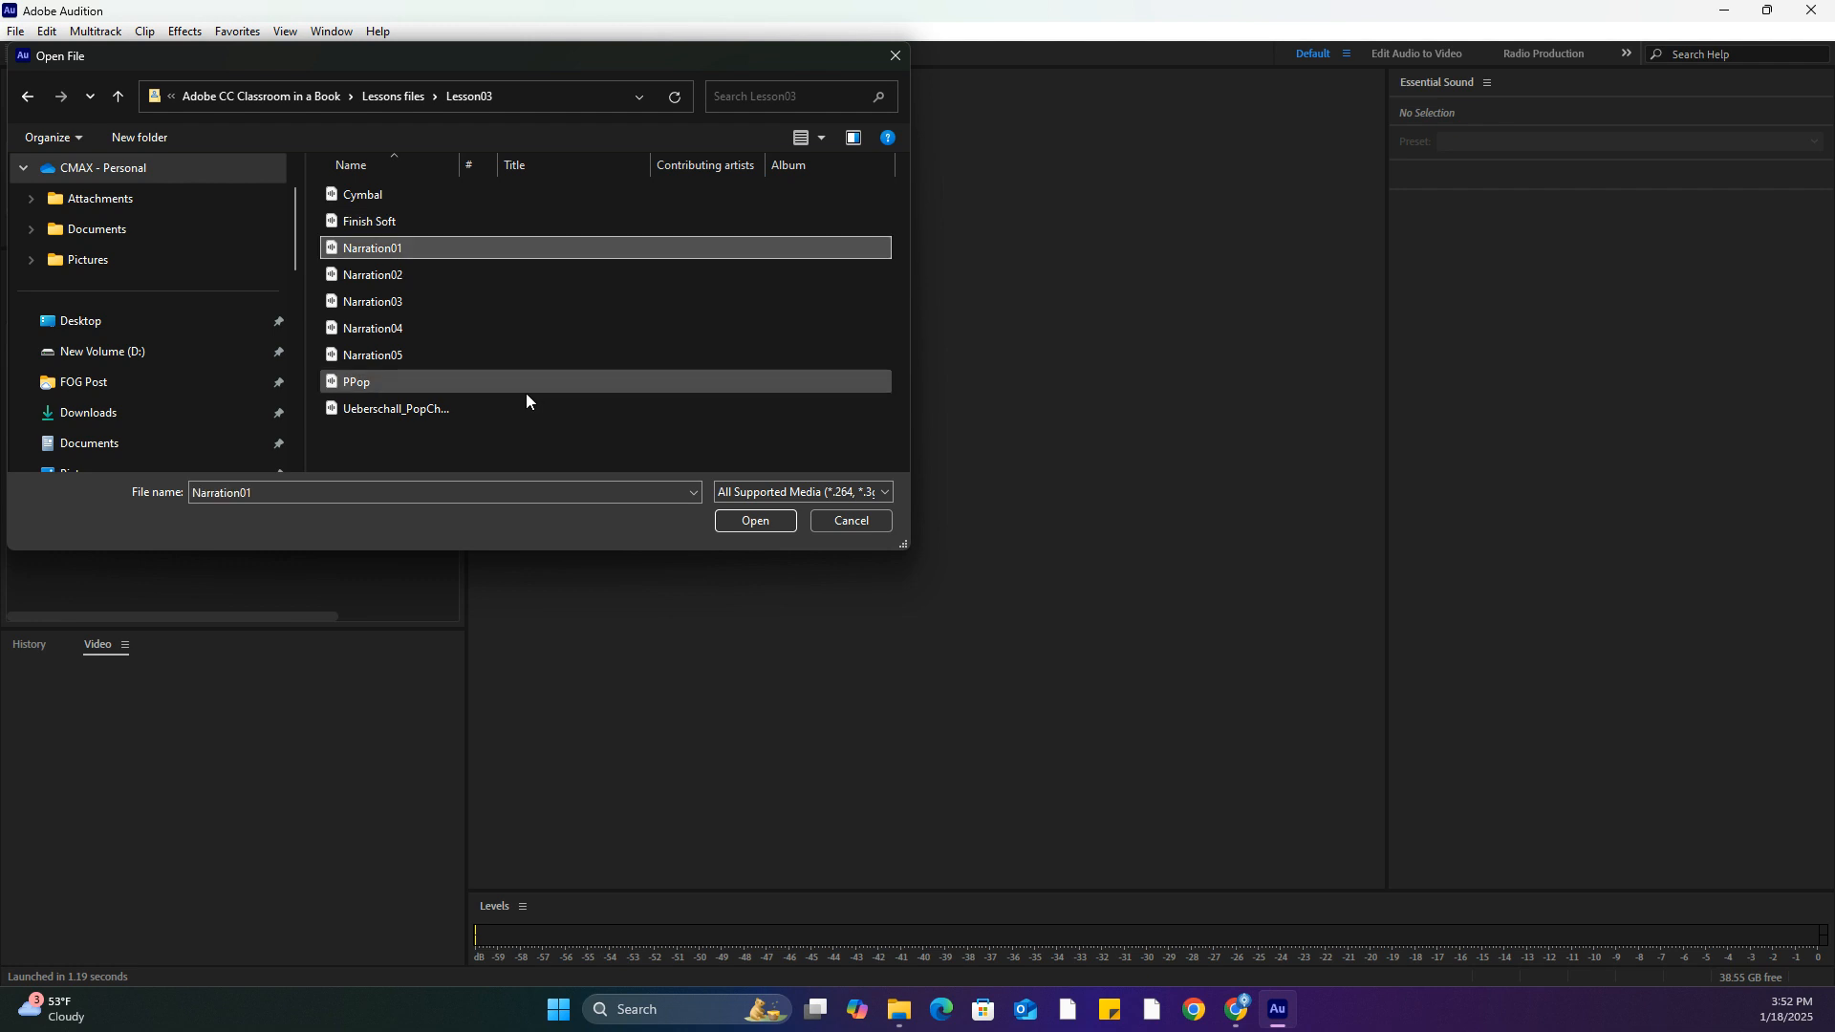
click(774, 528)
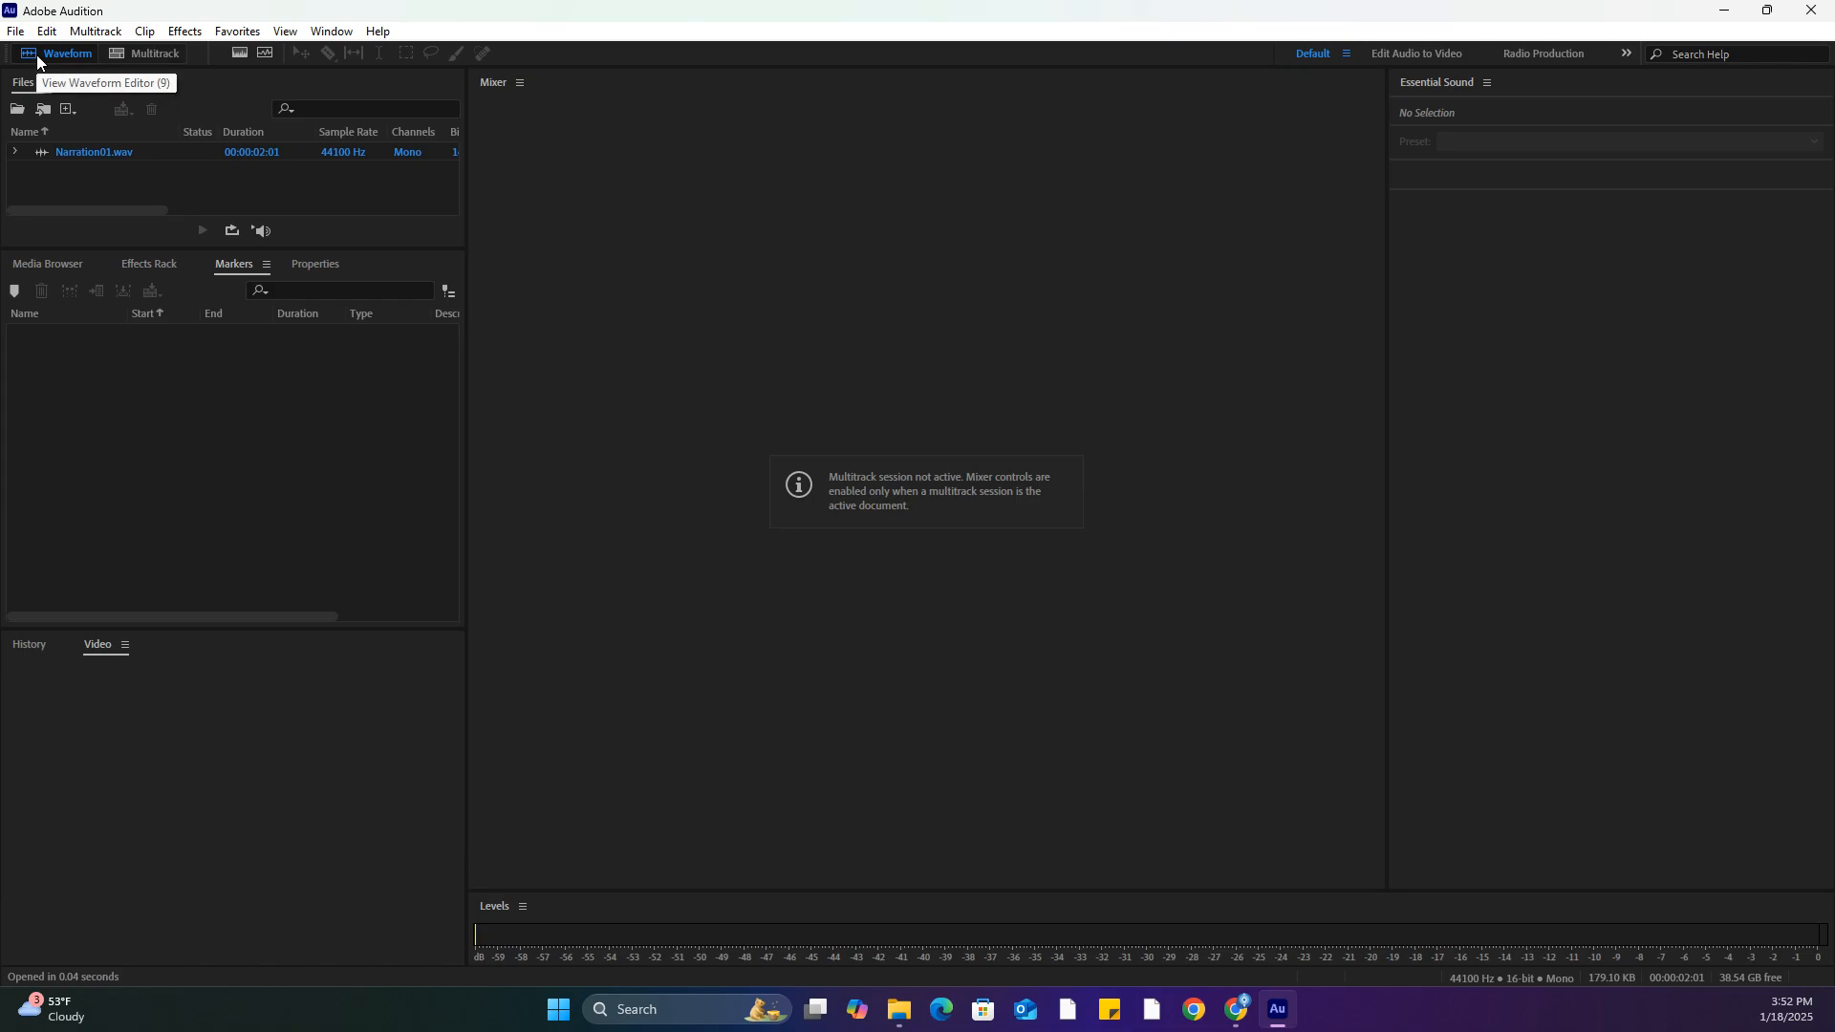
Display Narration01.wav in the Waveform editor
click(117, 48)
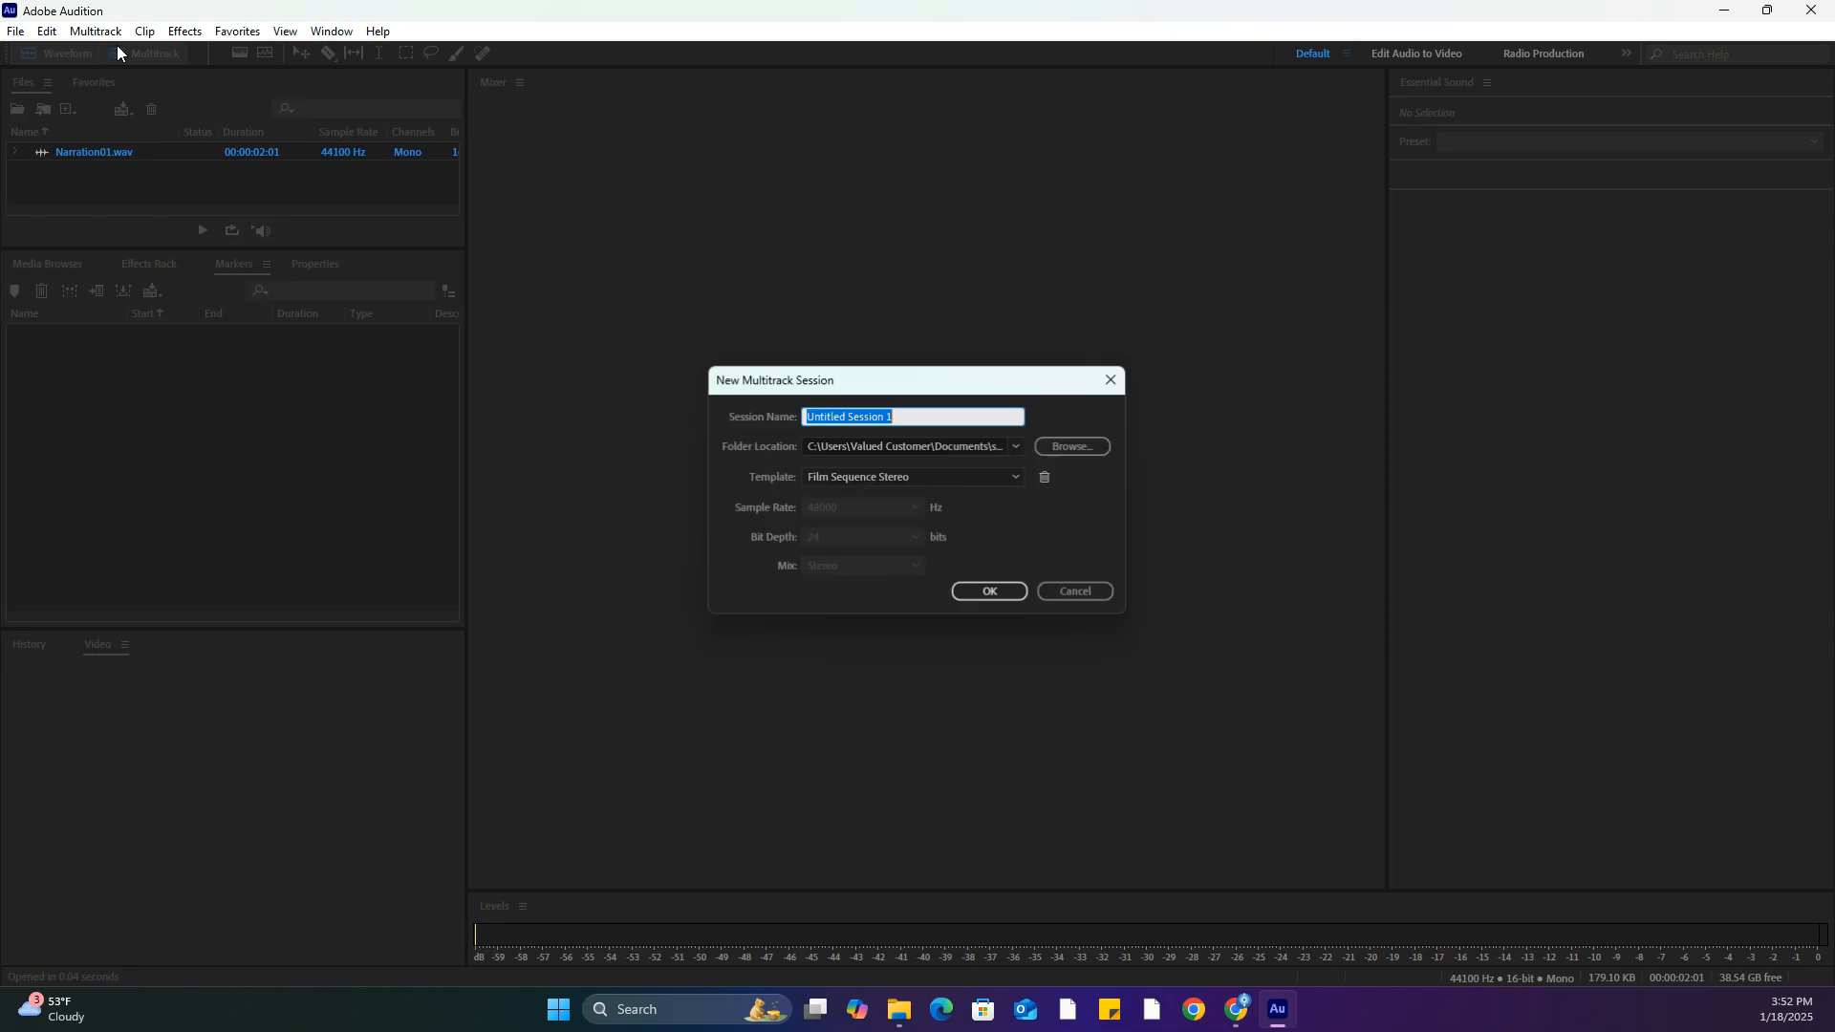
click(1078, 591)
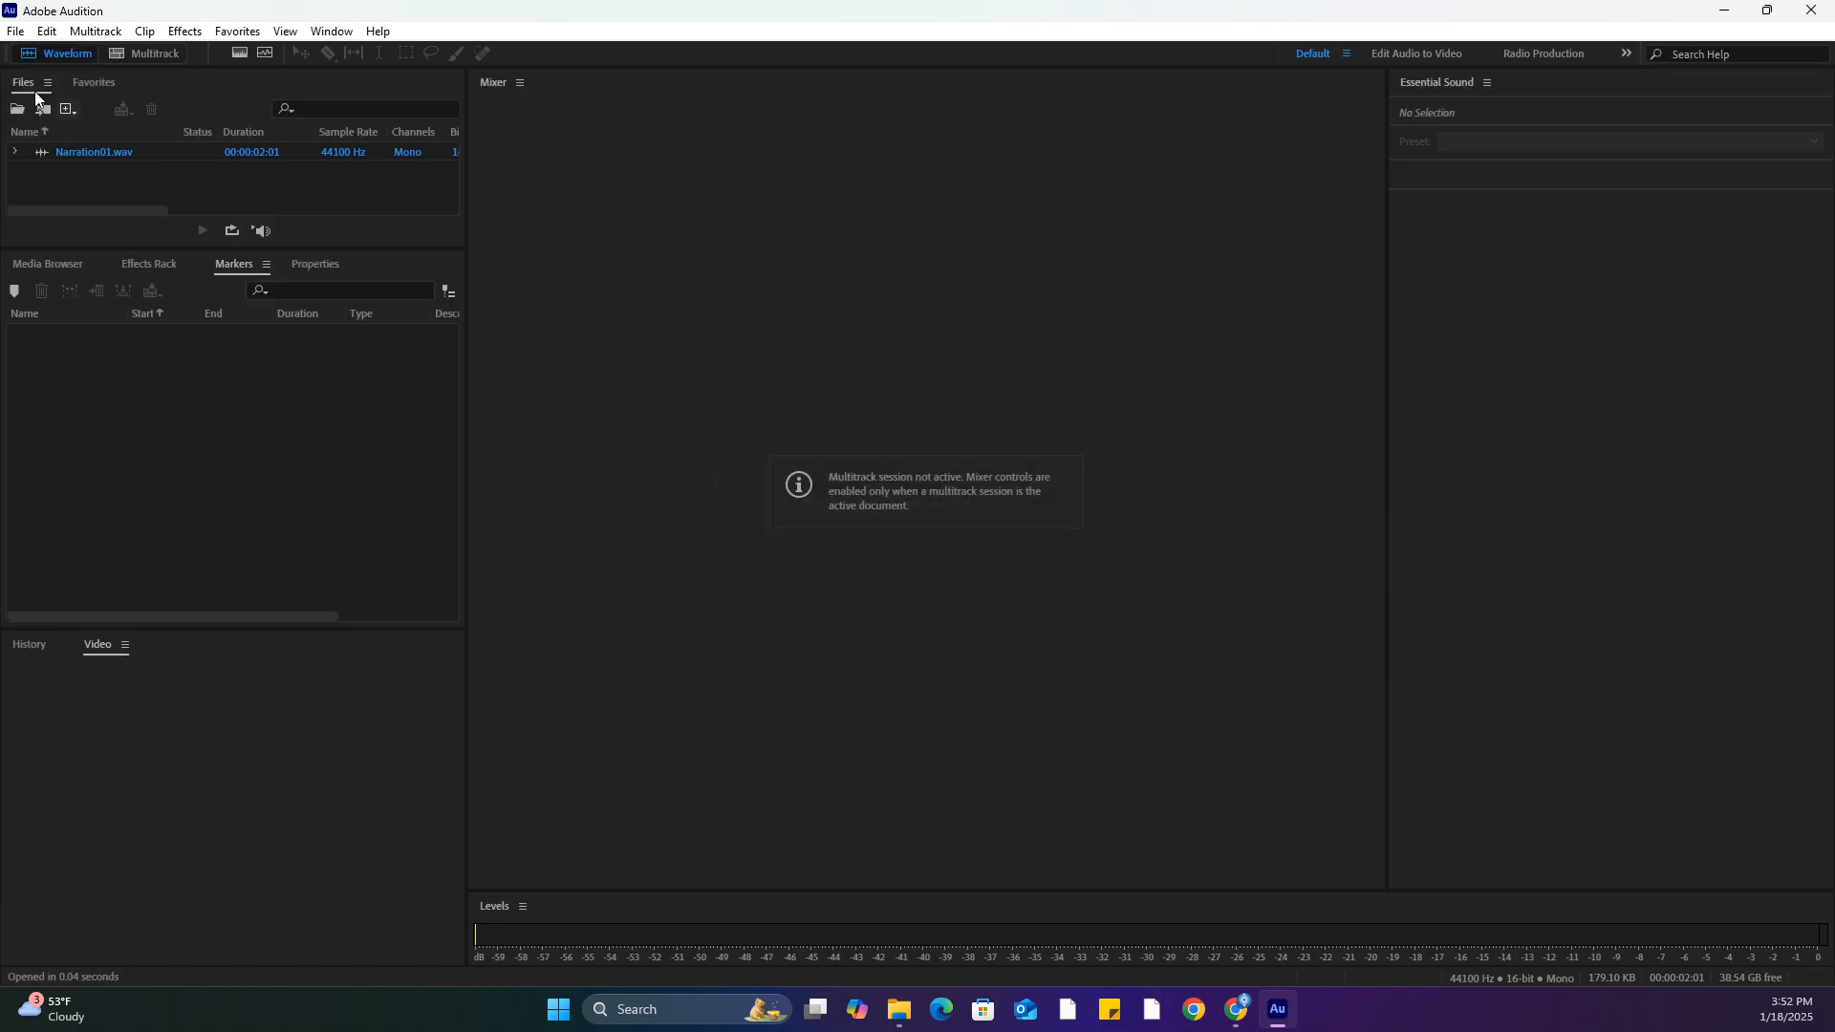
double_click(55, 151)
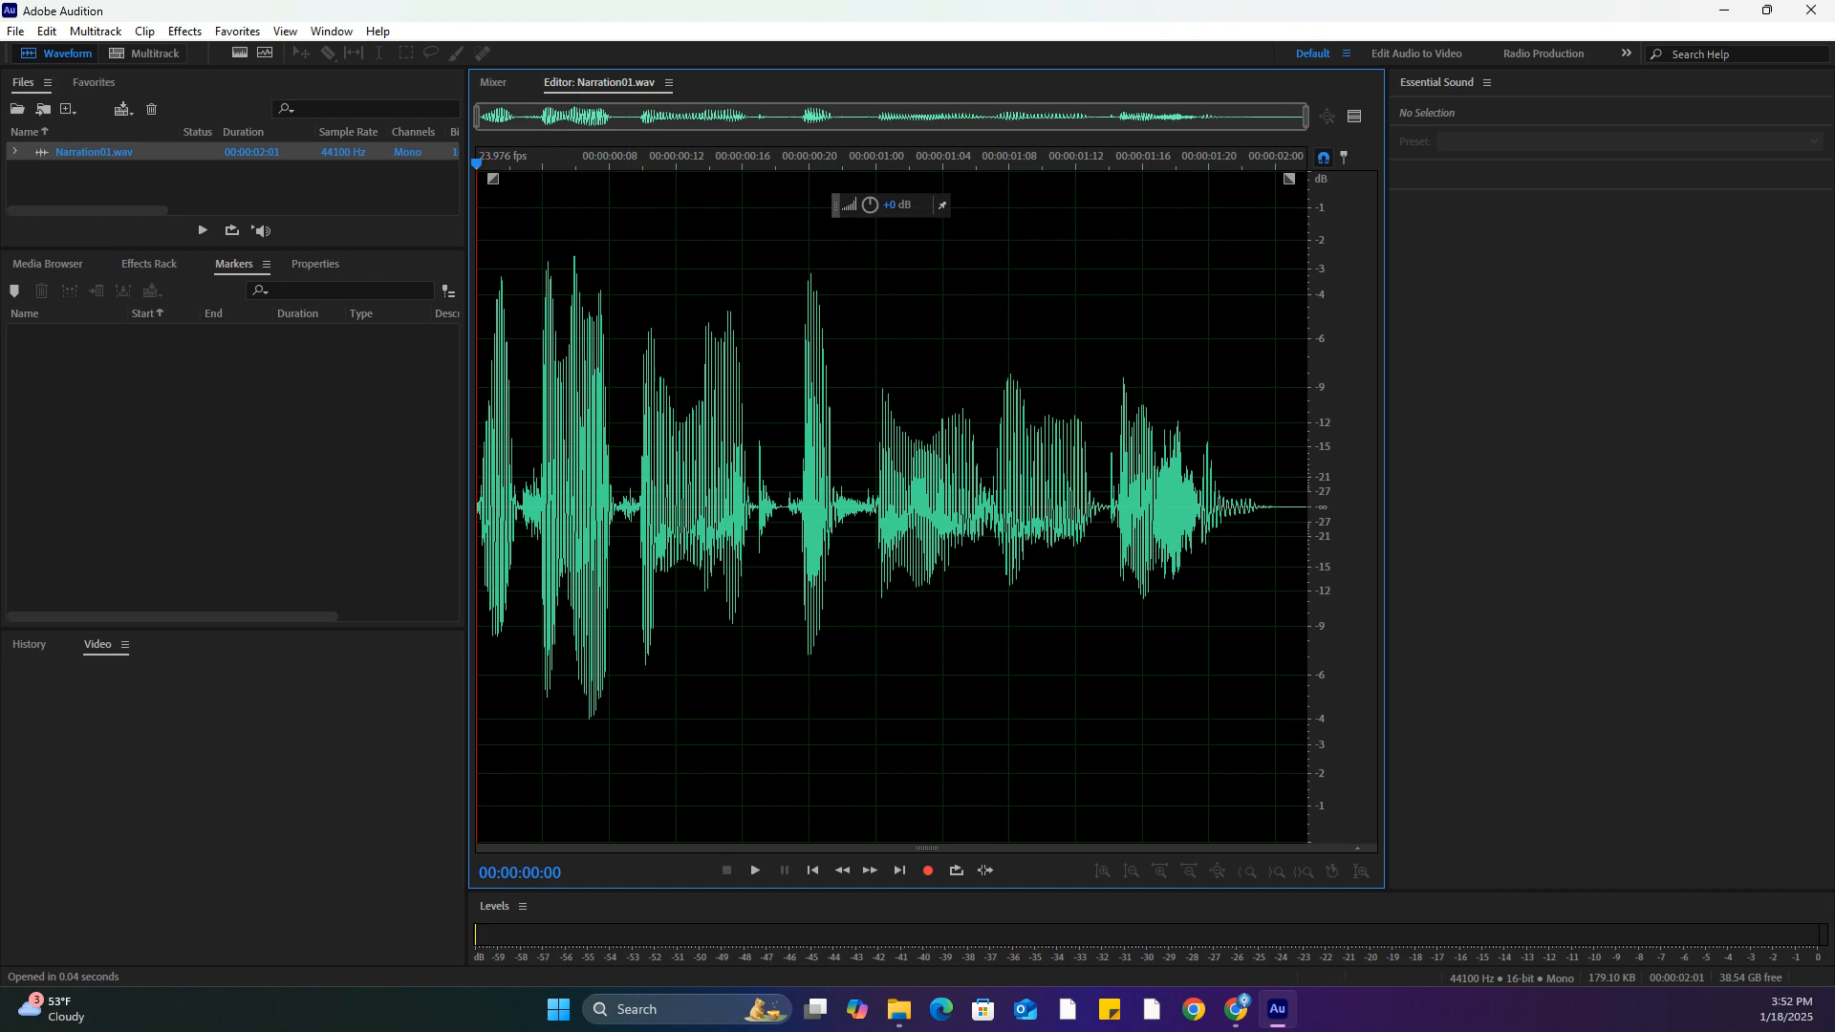
Reset the Default workspace to its saved layout
click(339, 31)
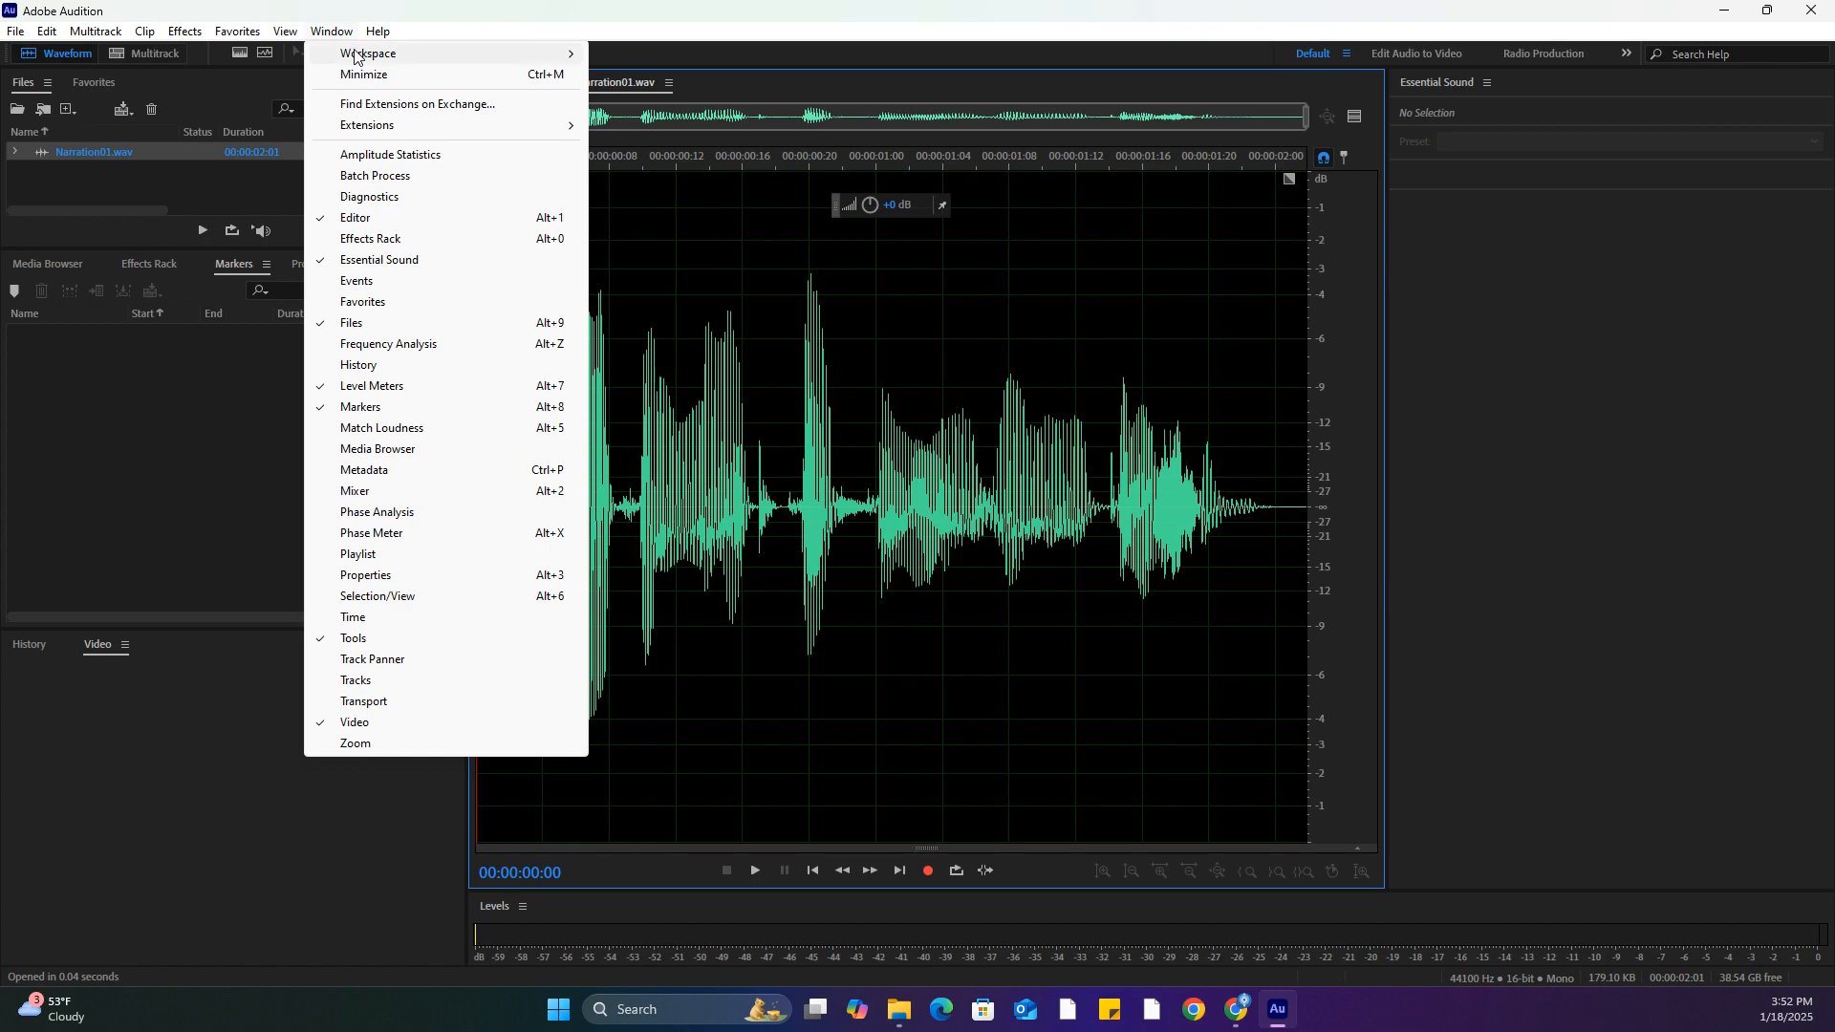
mouse_move(359, 55)
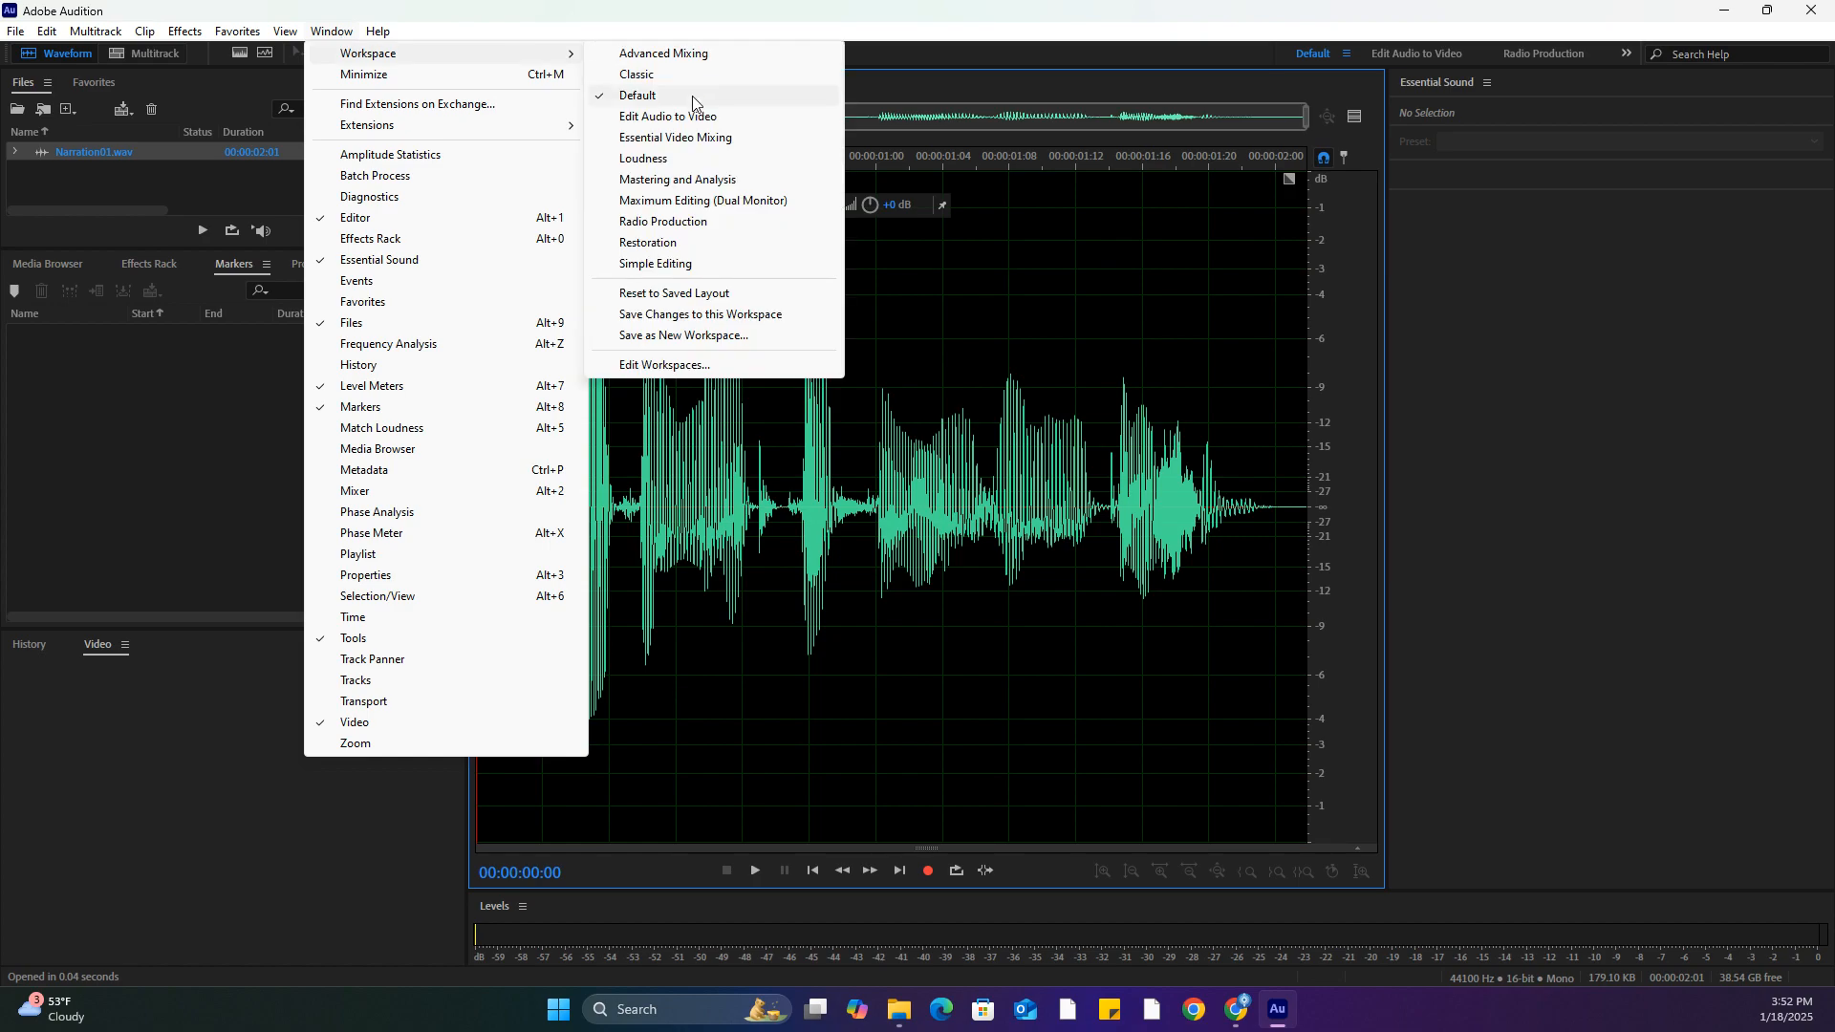
click(755, 293)
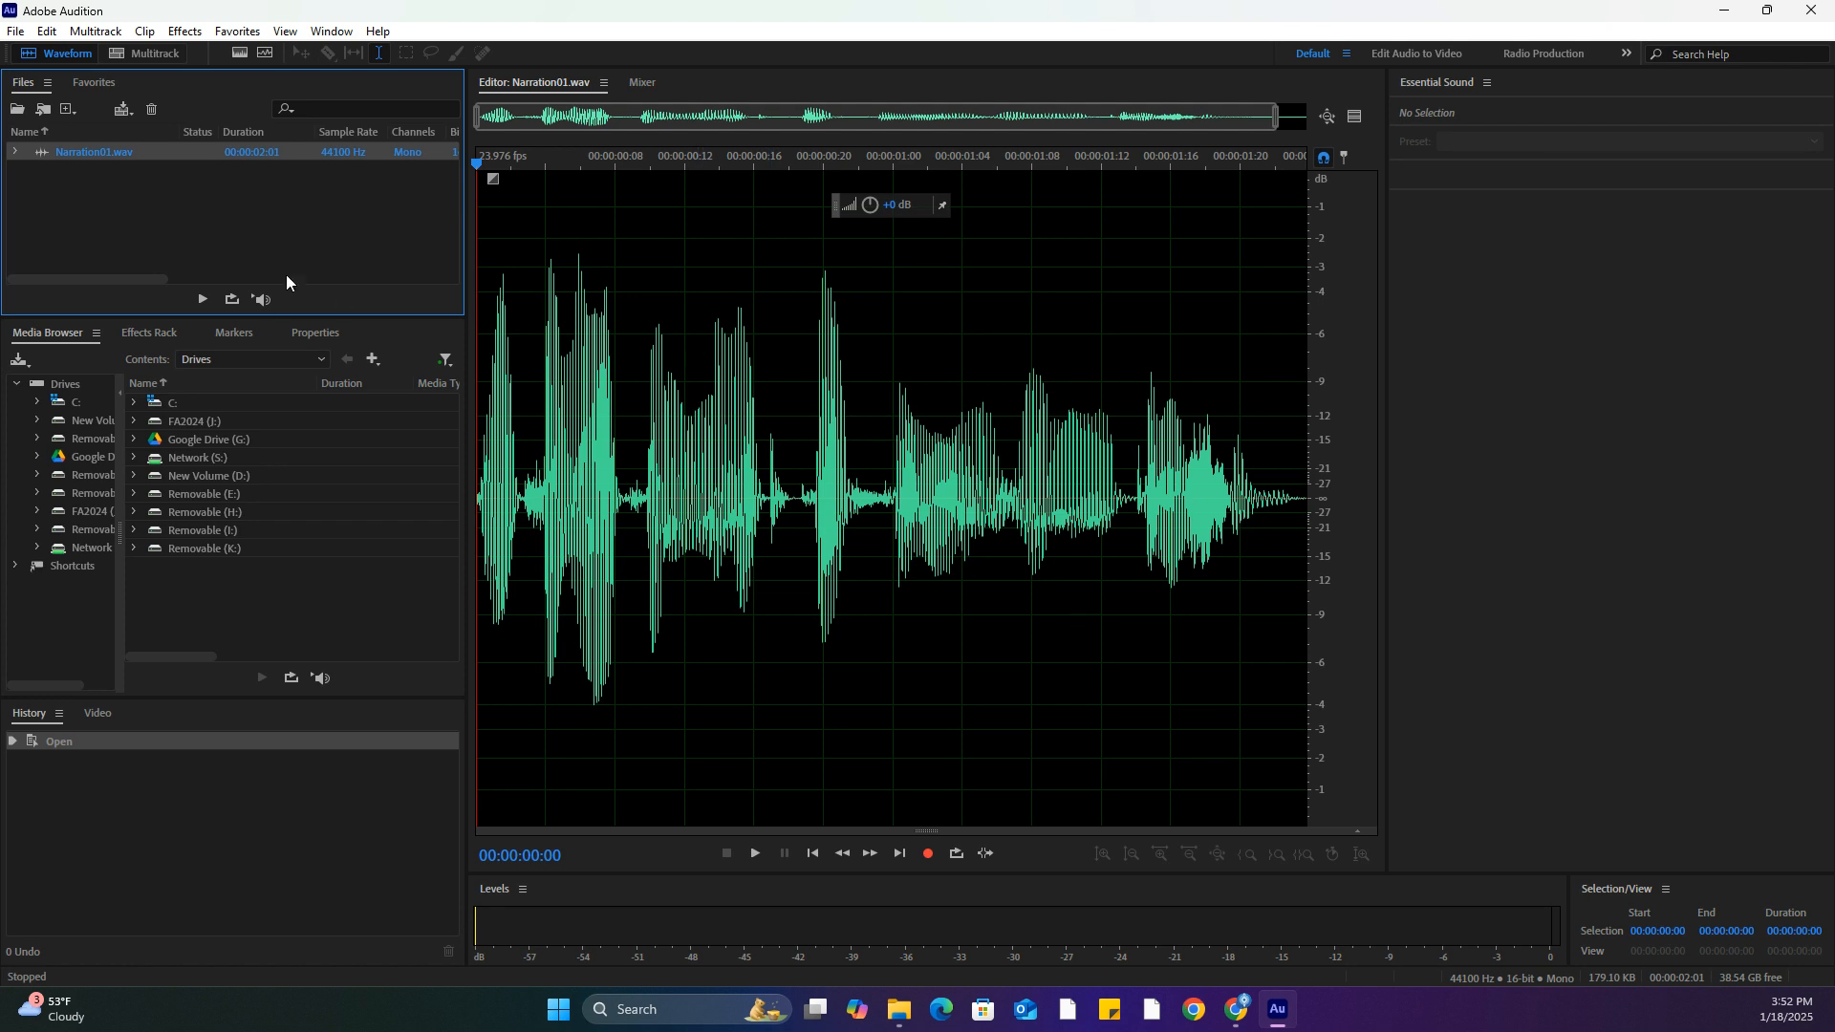
Open the audio files Narration02 through Narration05 together from the Lesson03 folder
click(255, 228)
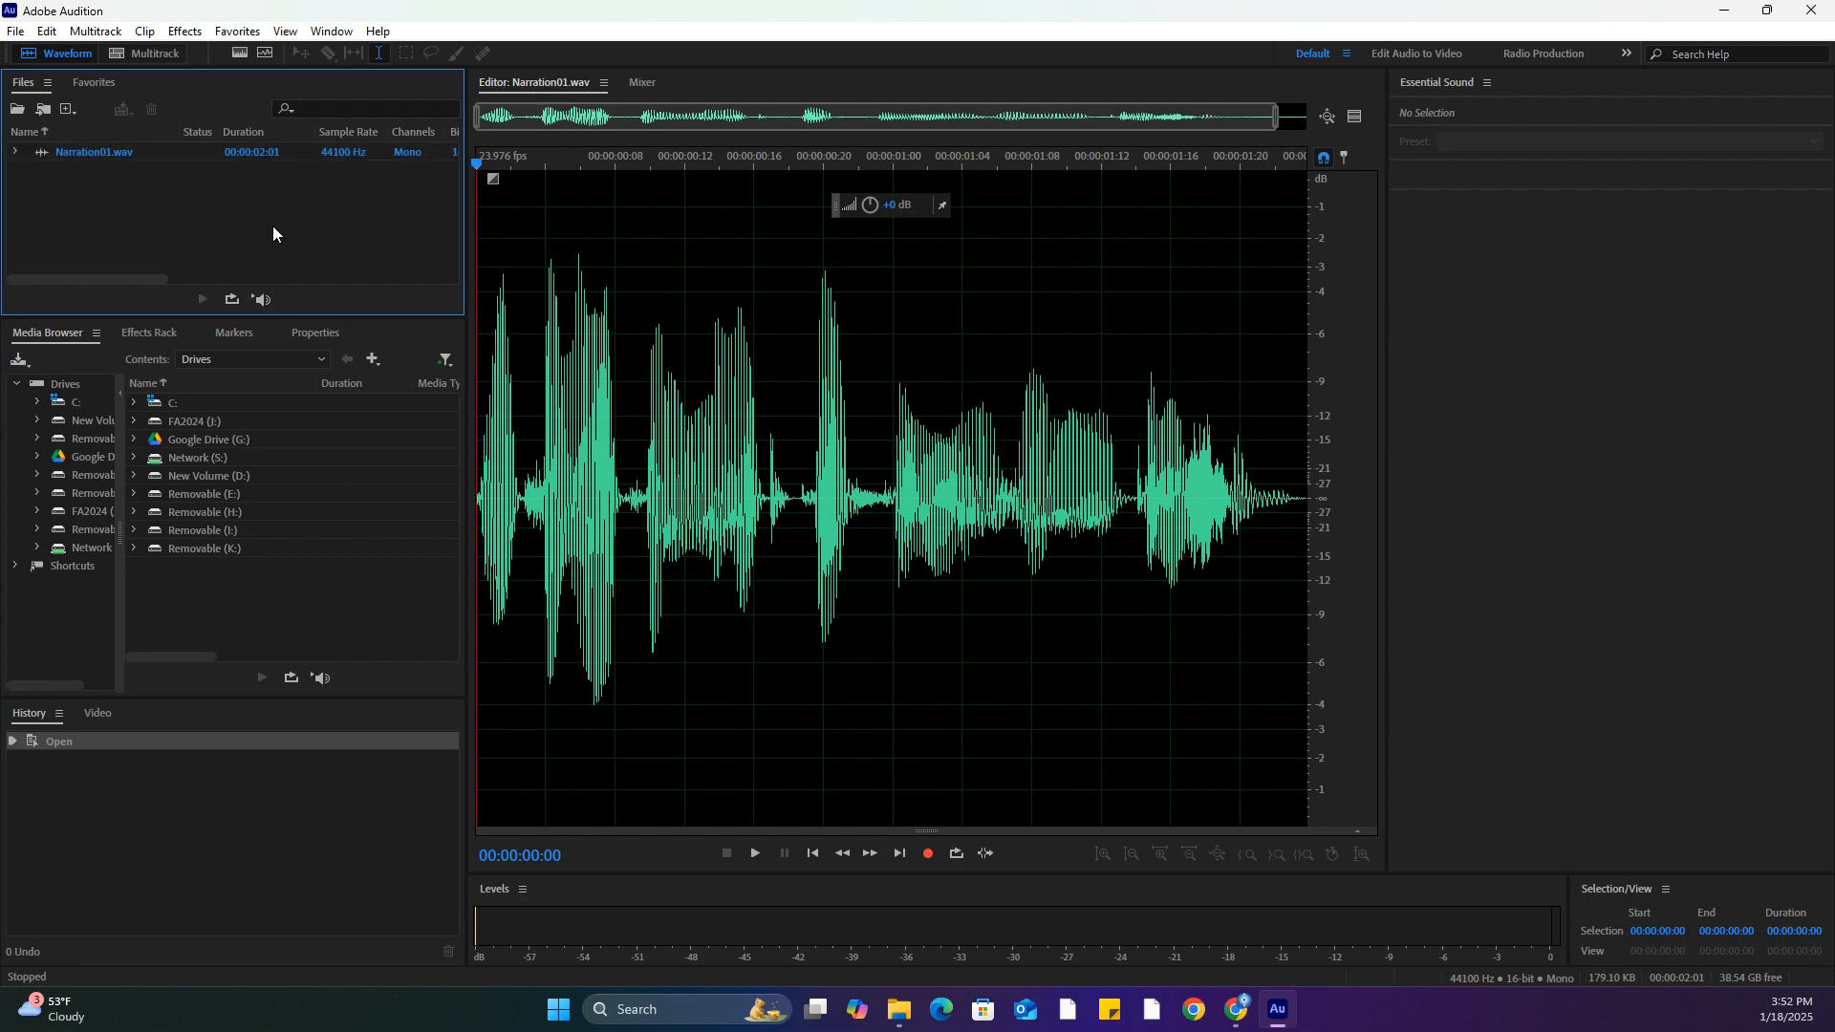
click(17, 31)
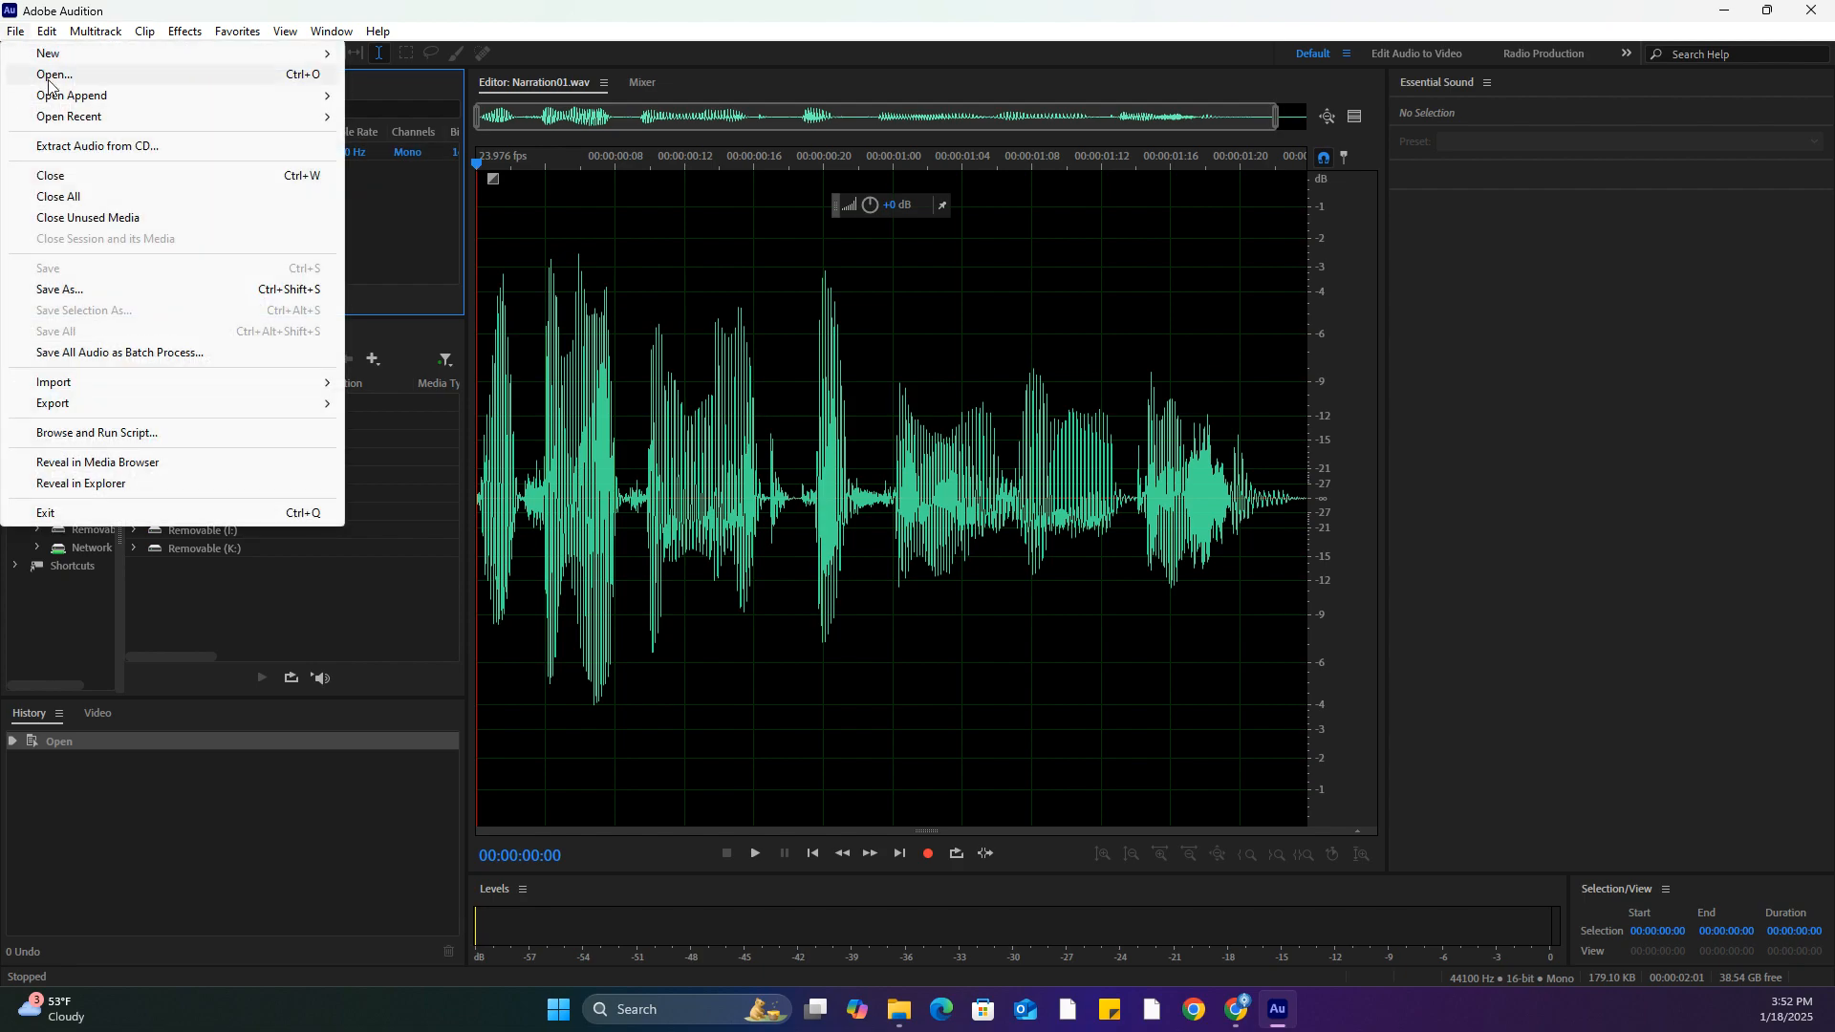
click(53, 75)
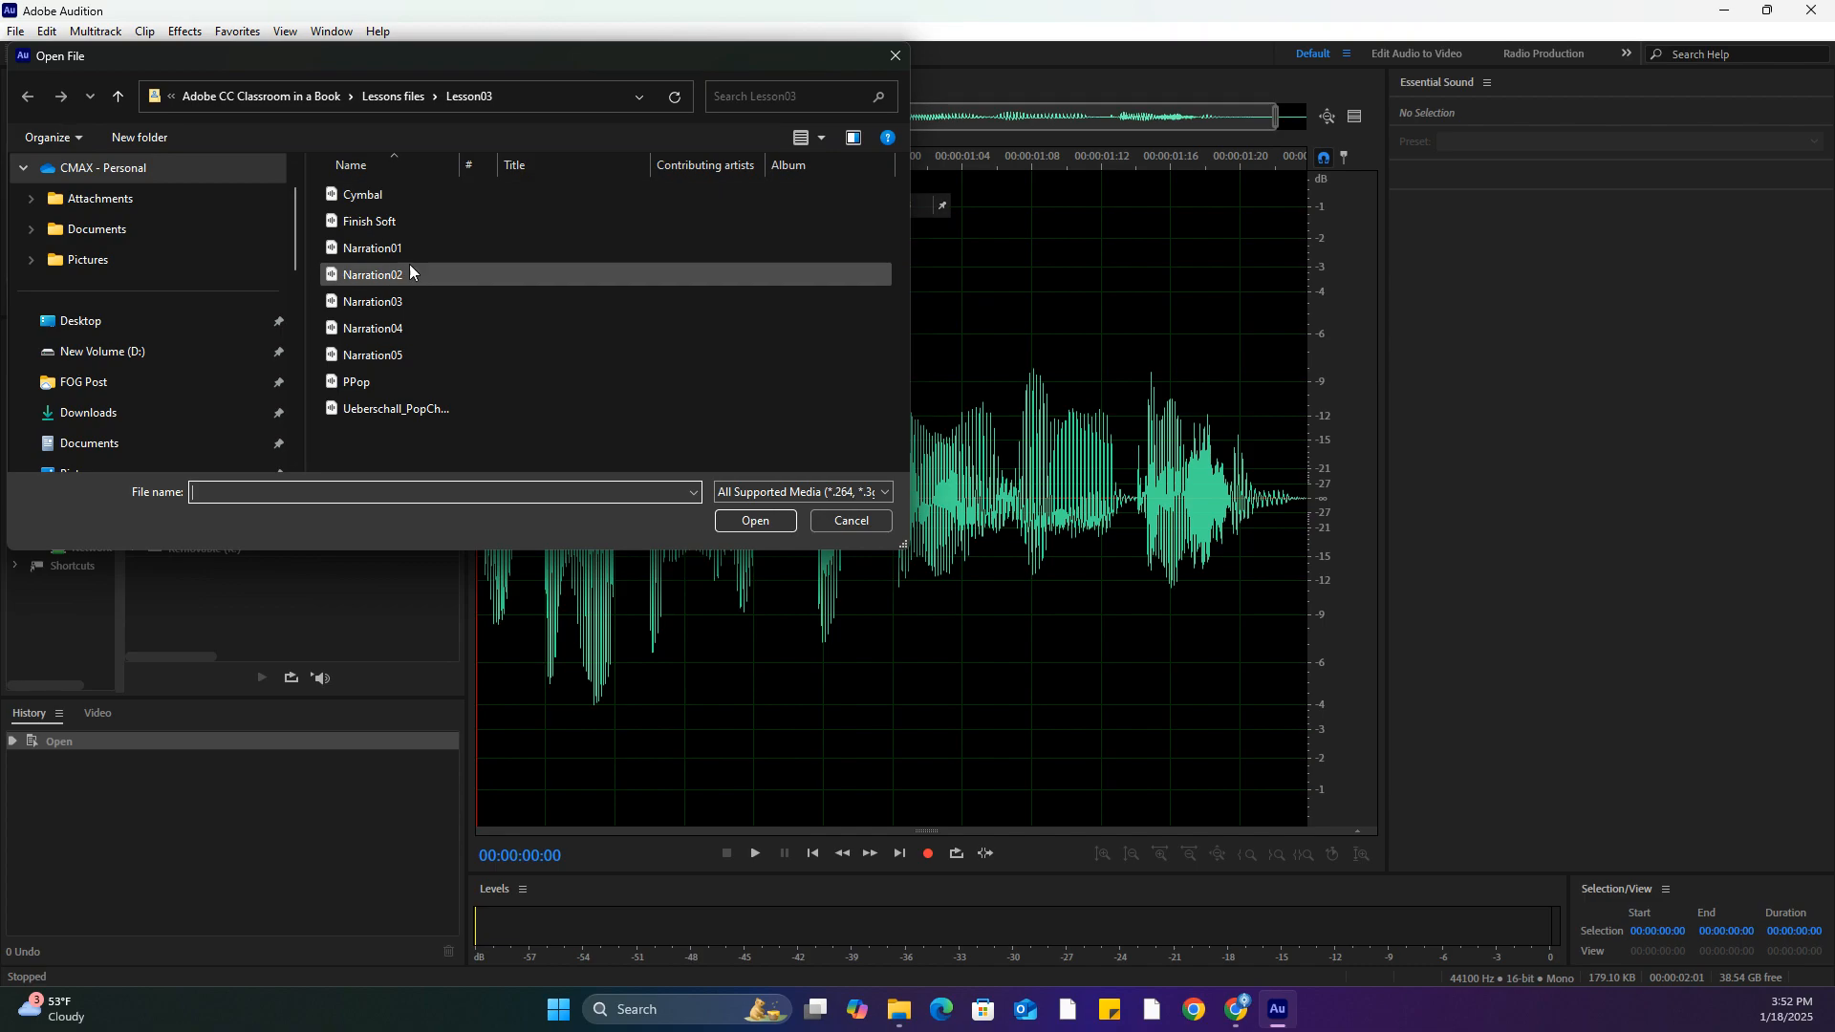
click(394, 275)
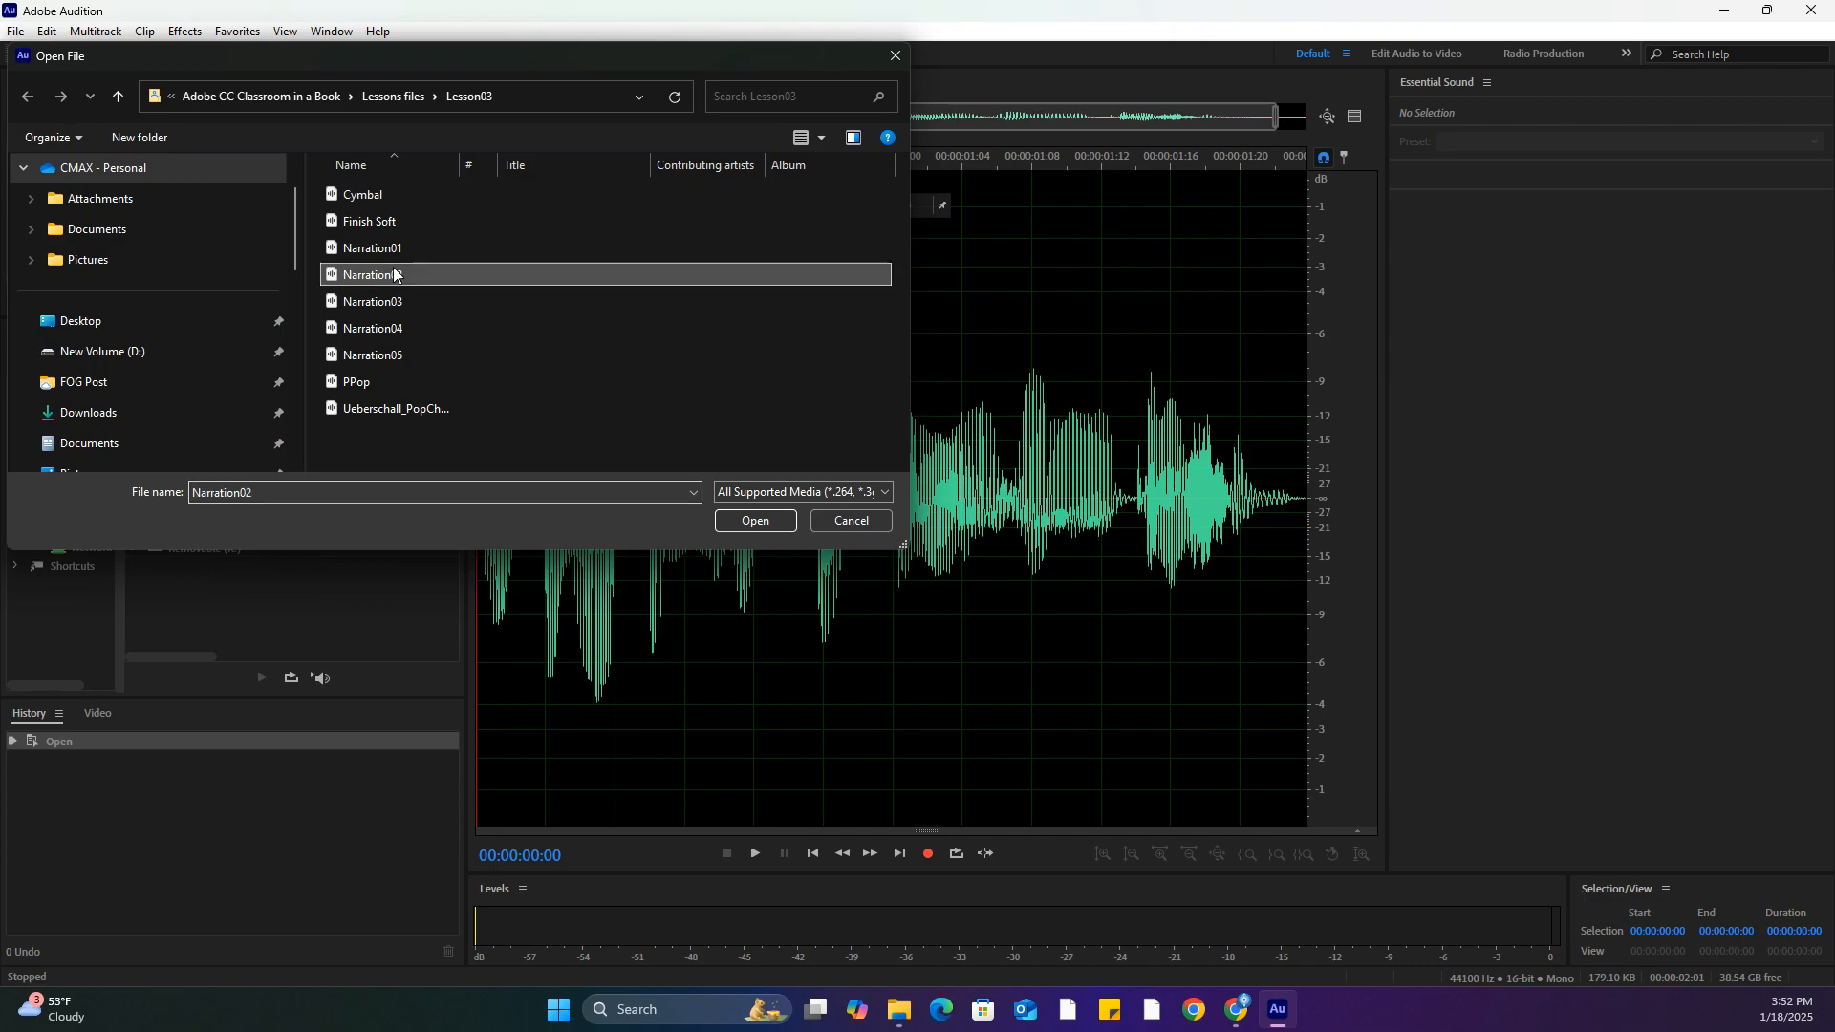
shift+click(397, 361)
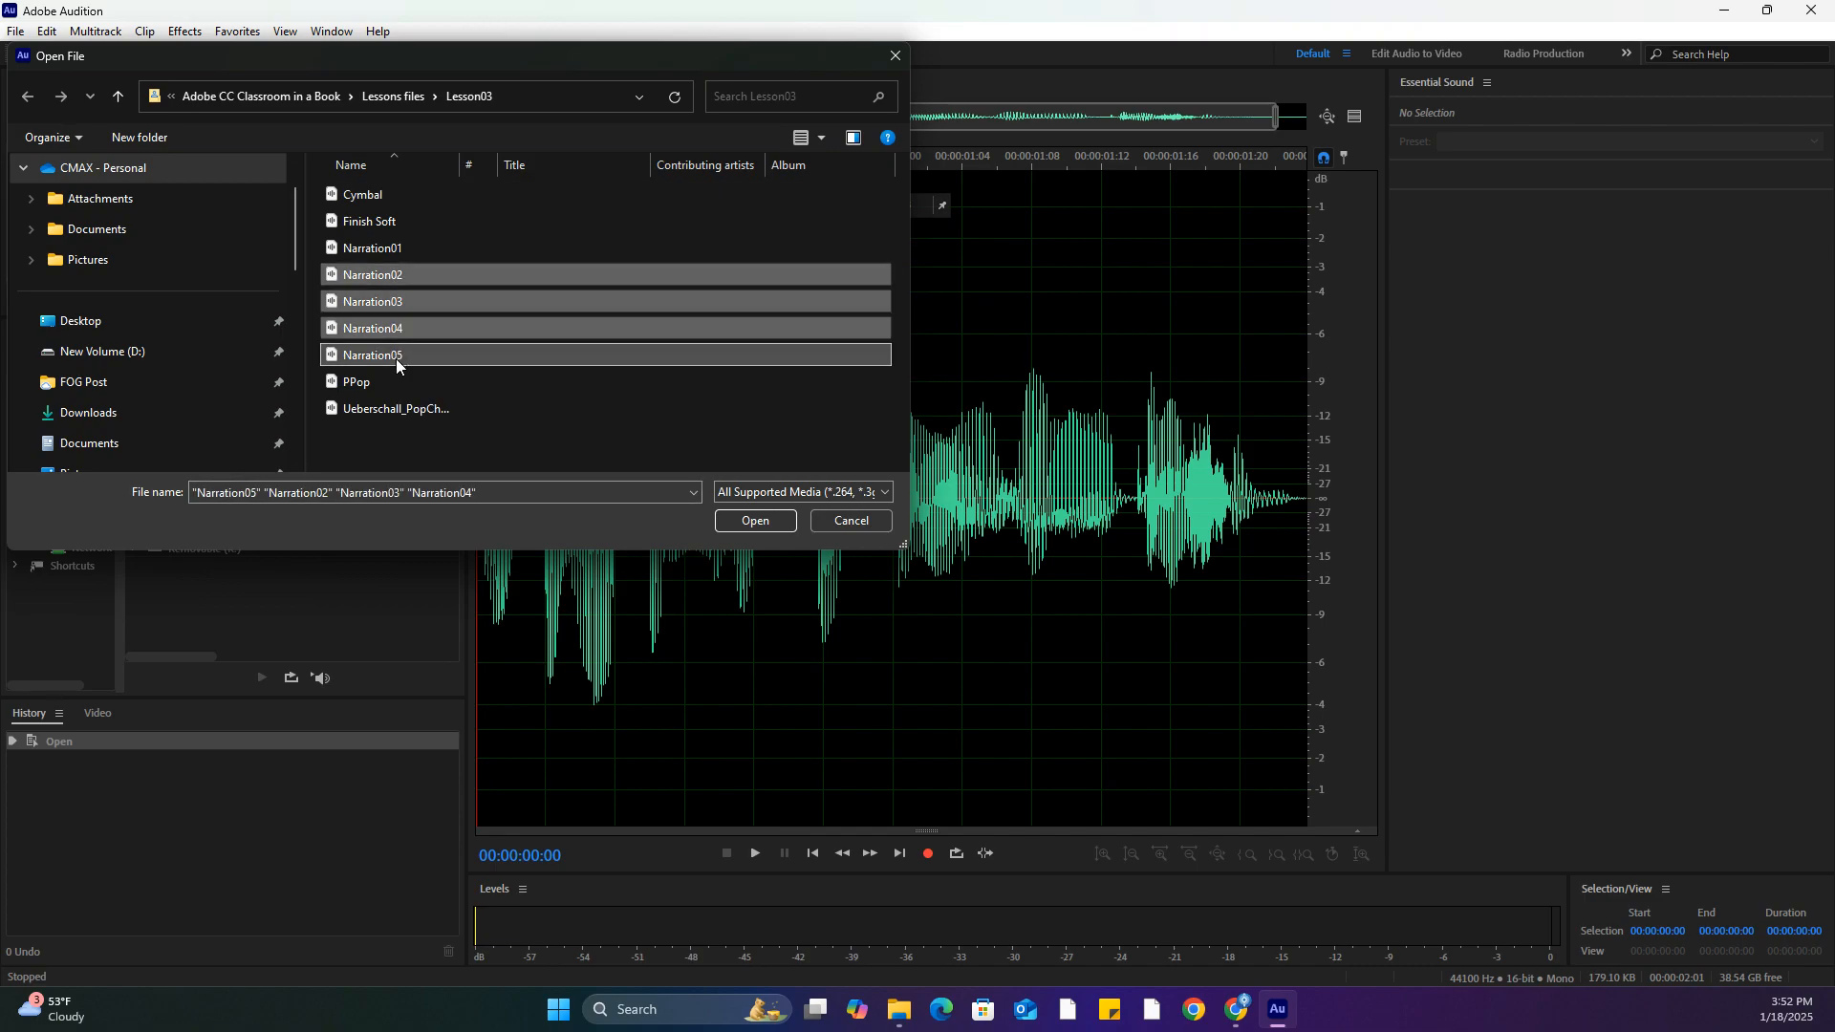
click(756, 521)
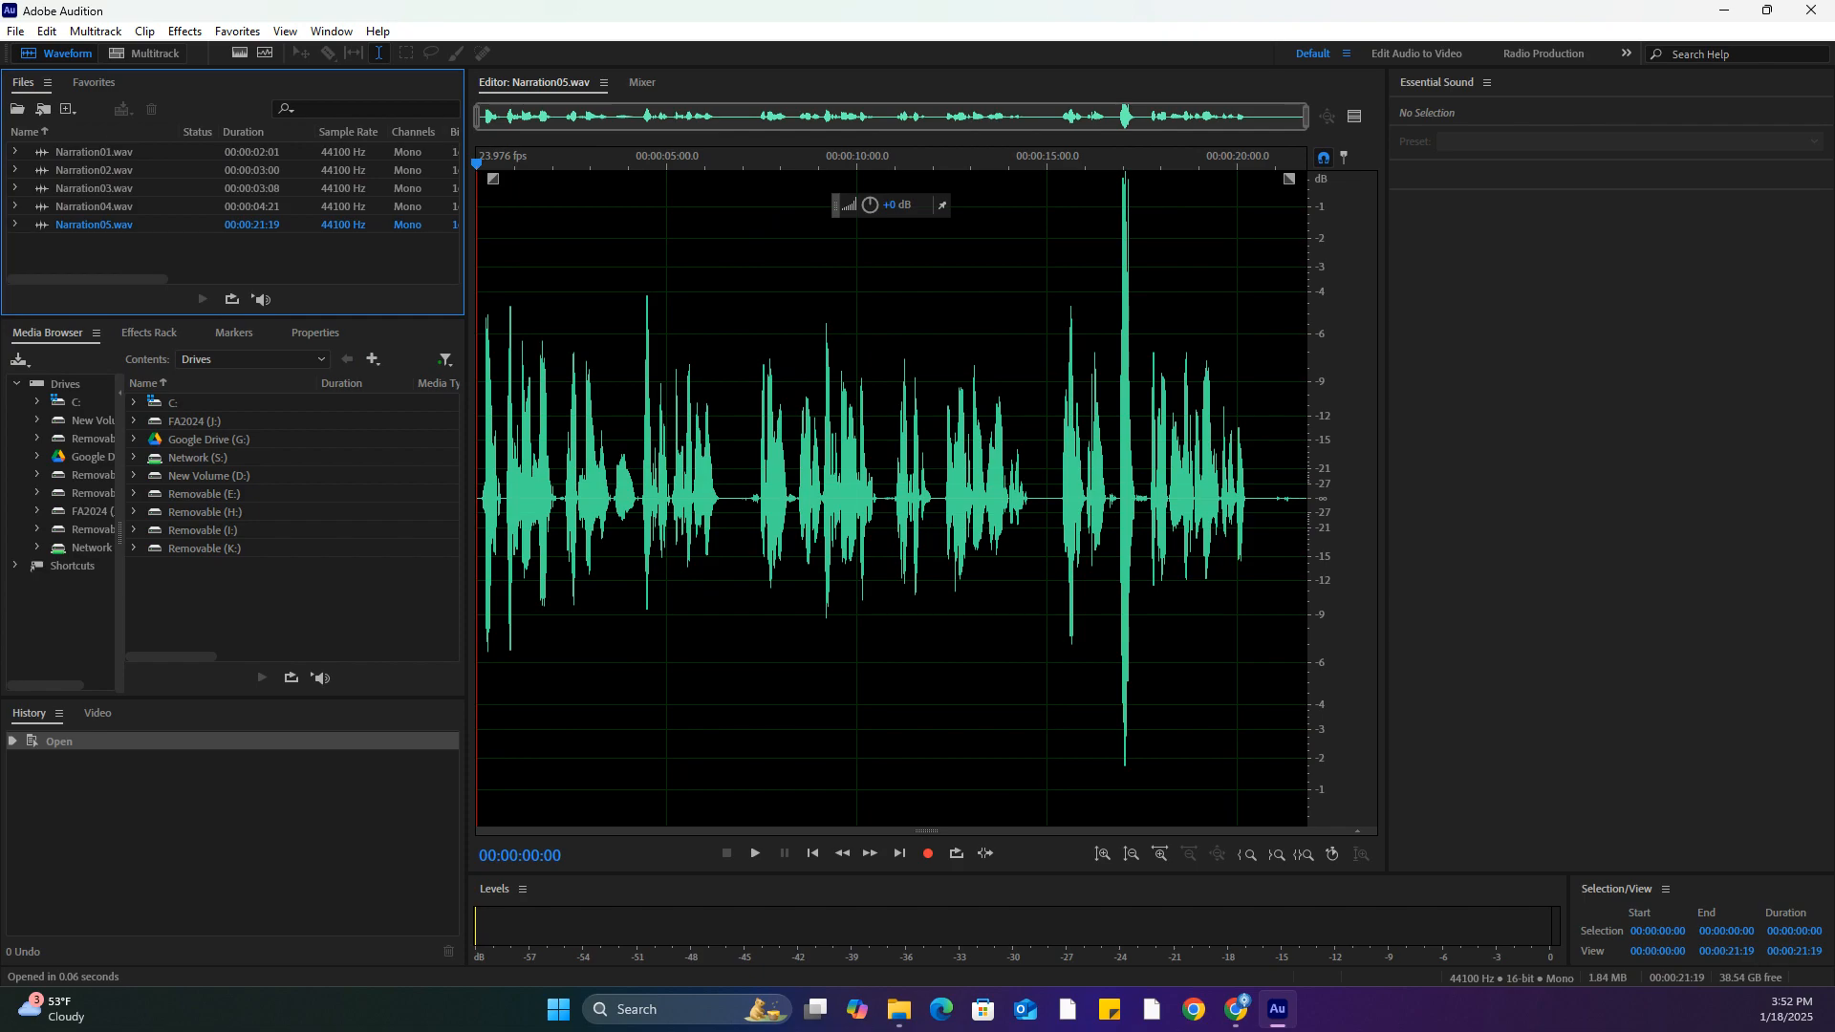
click(603, 84)
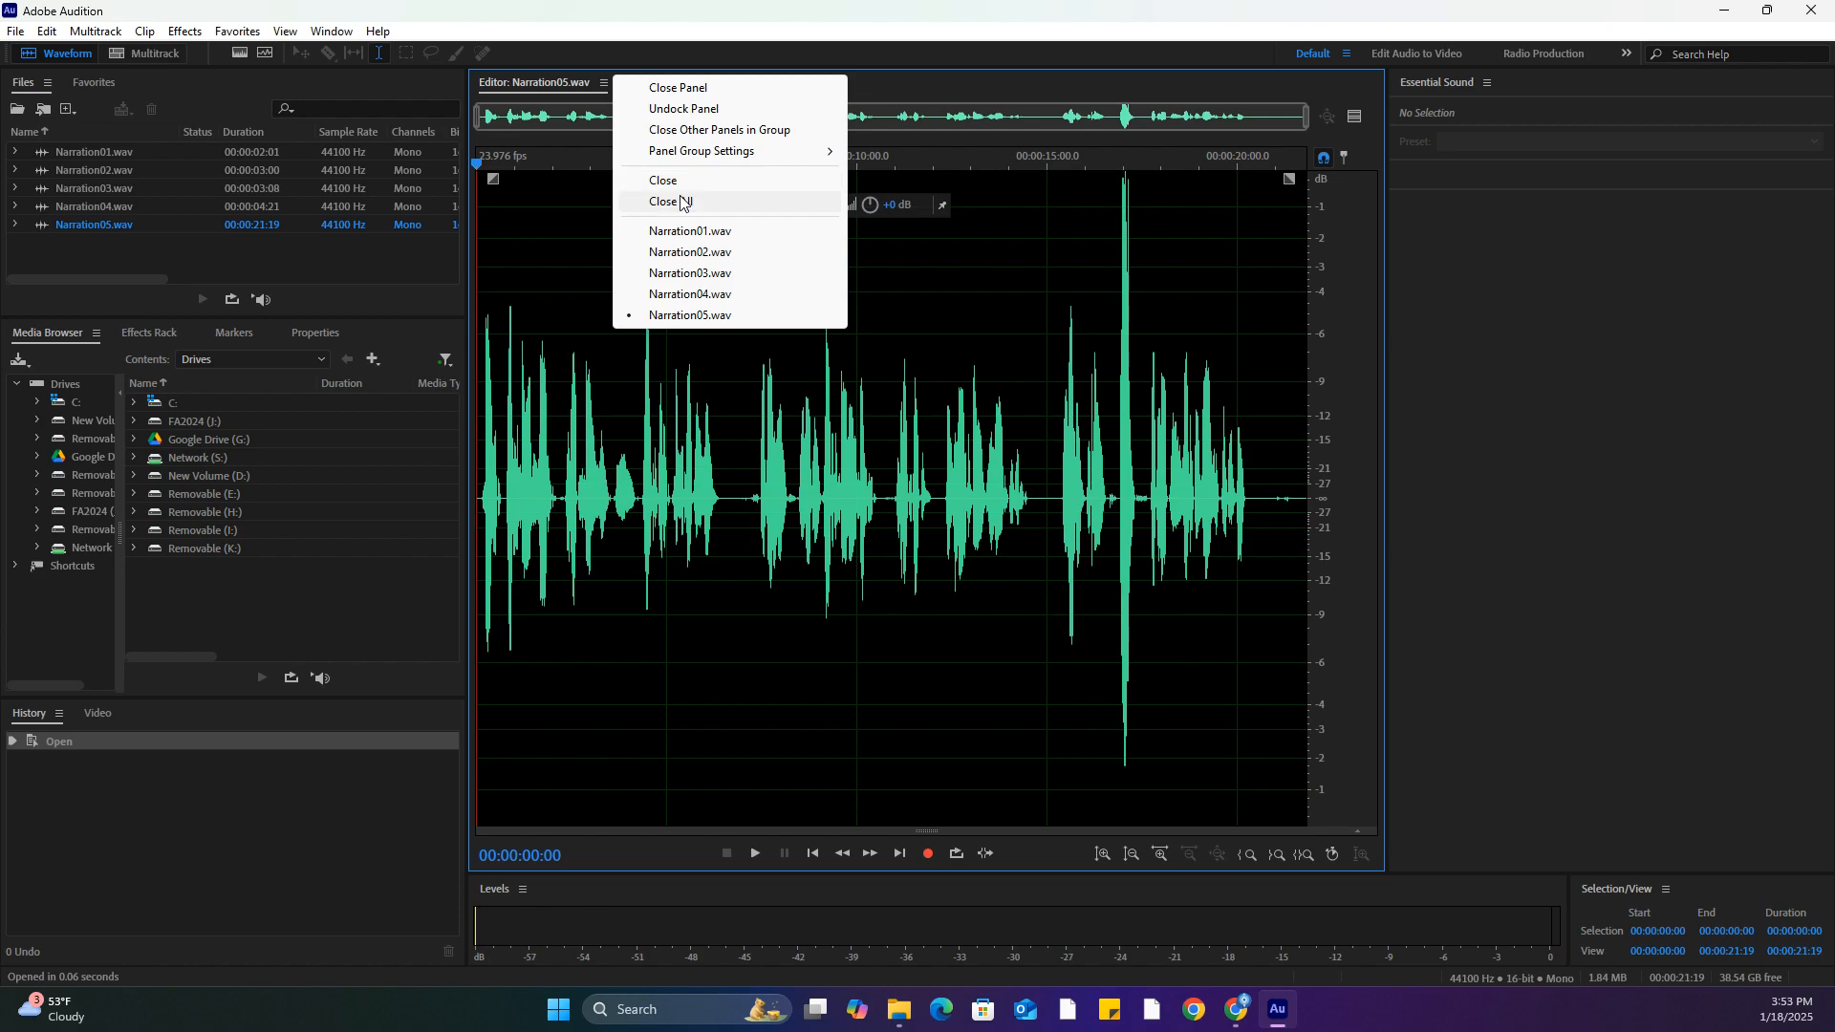
double_click(94, 248)
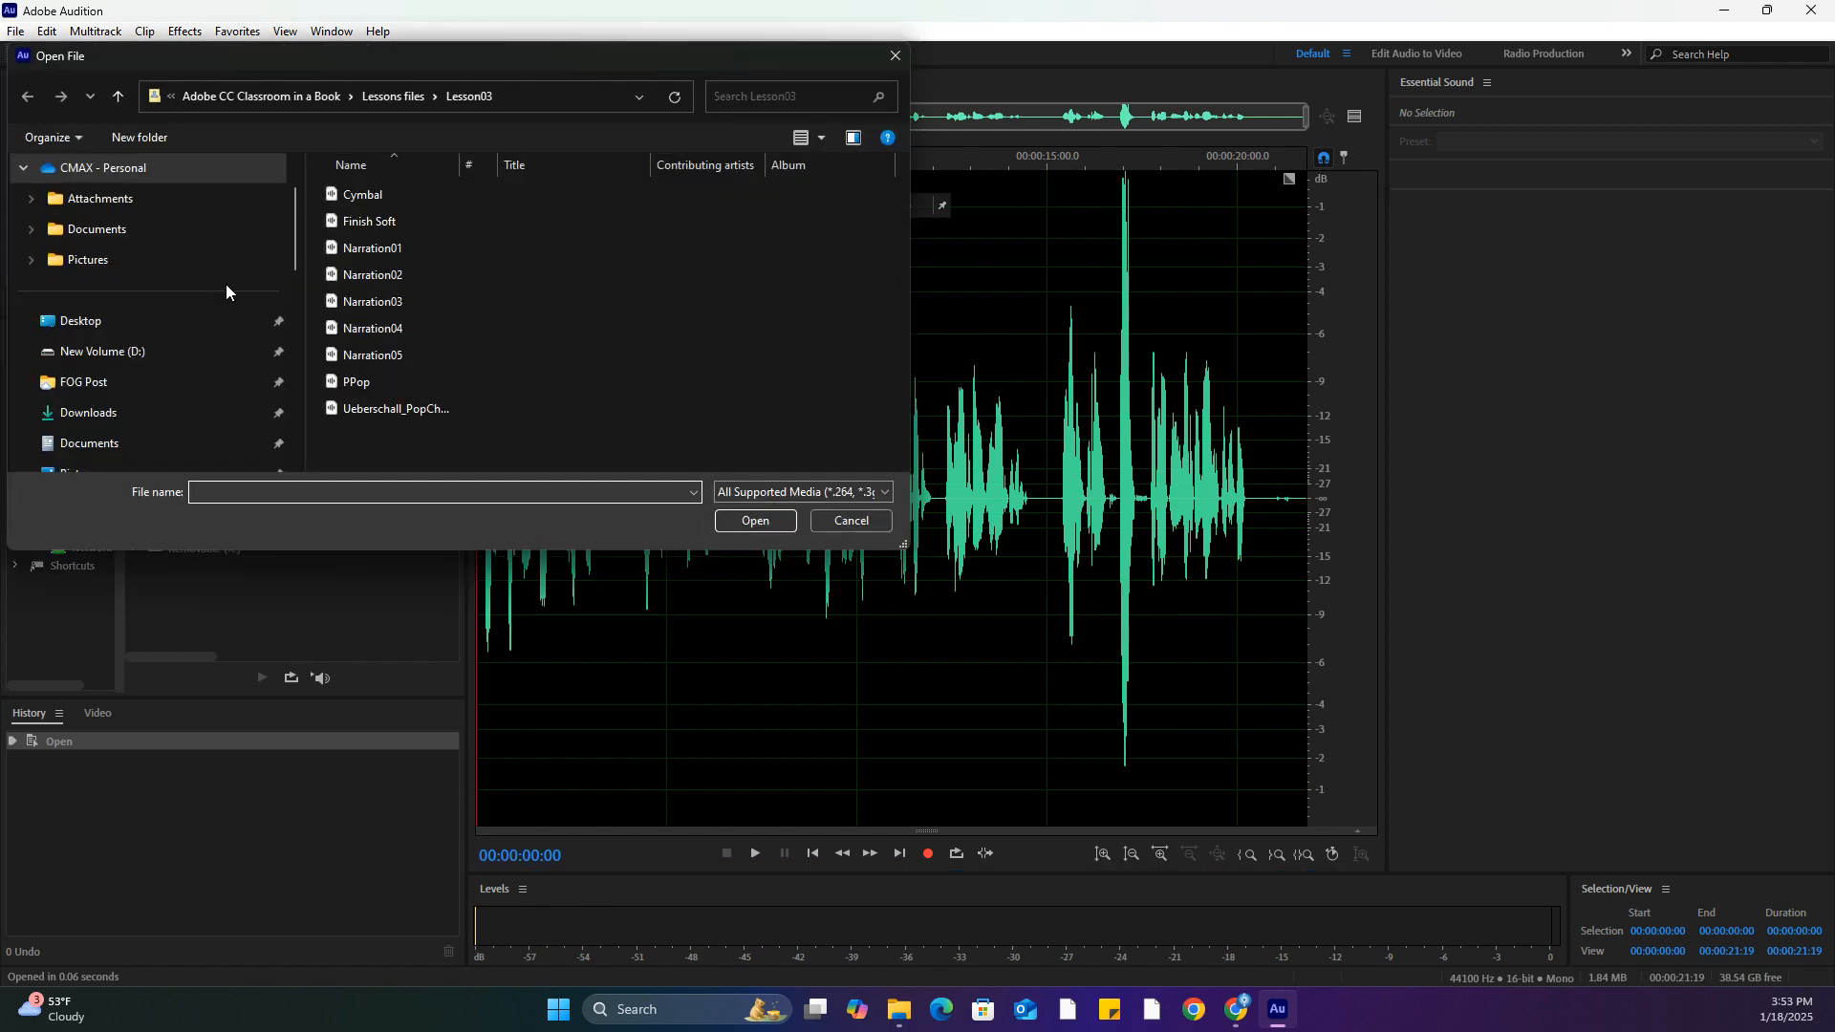
click(817, 519)
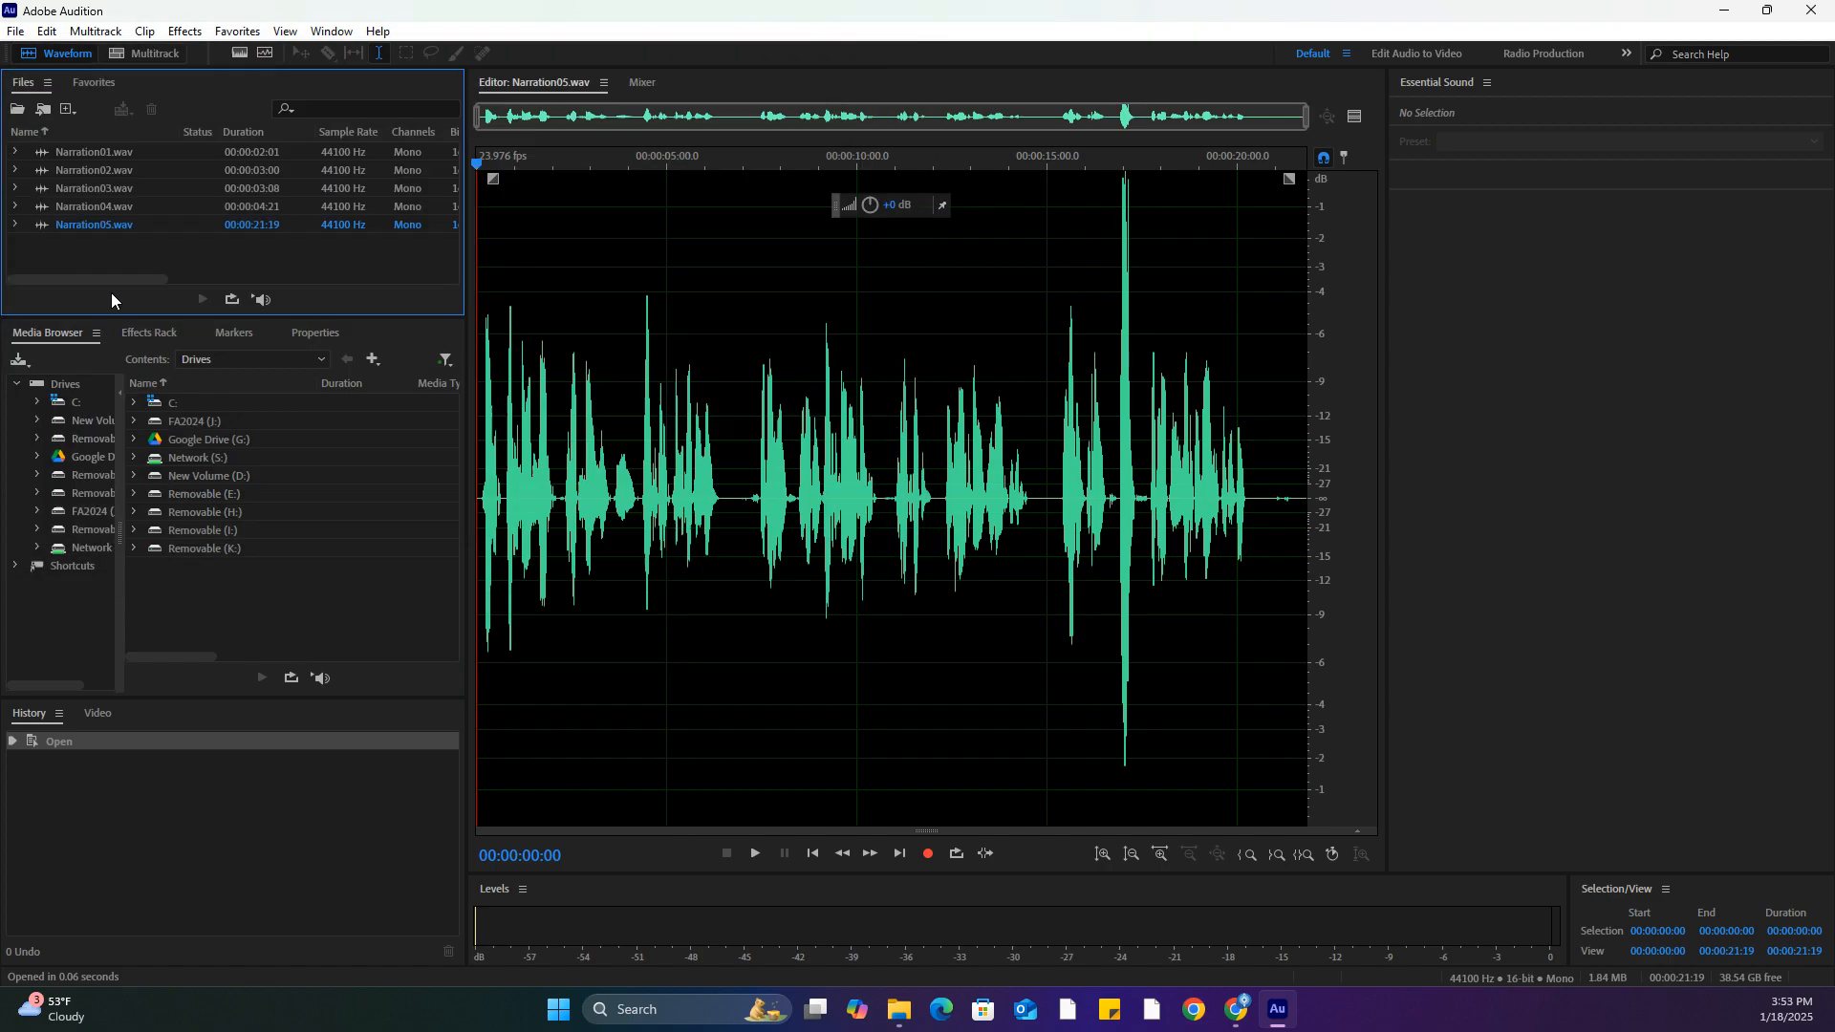
double_click(91, 244)
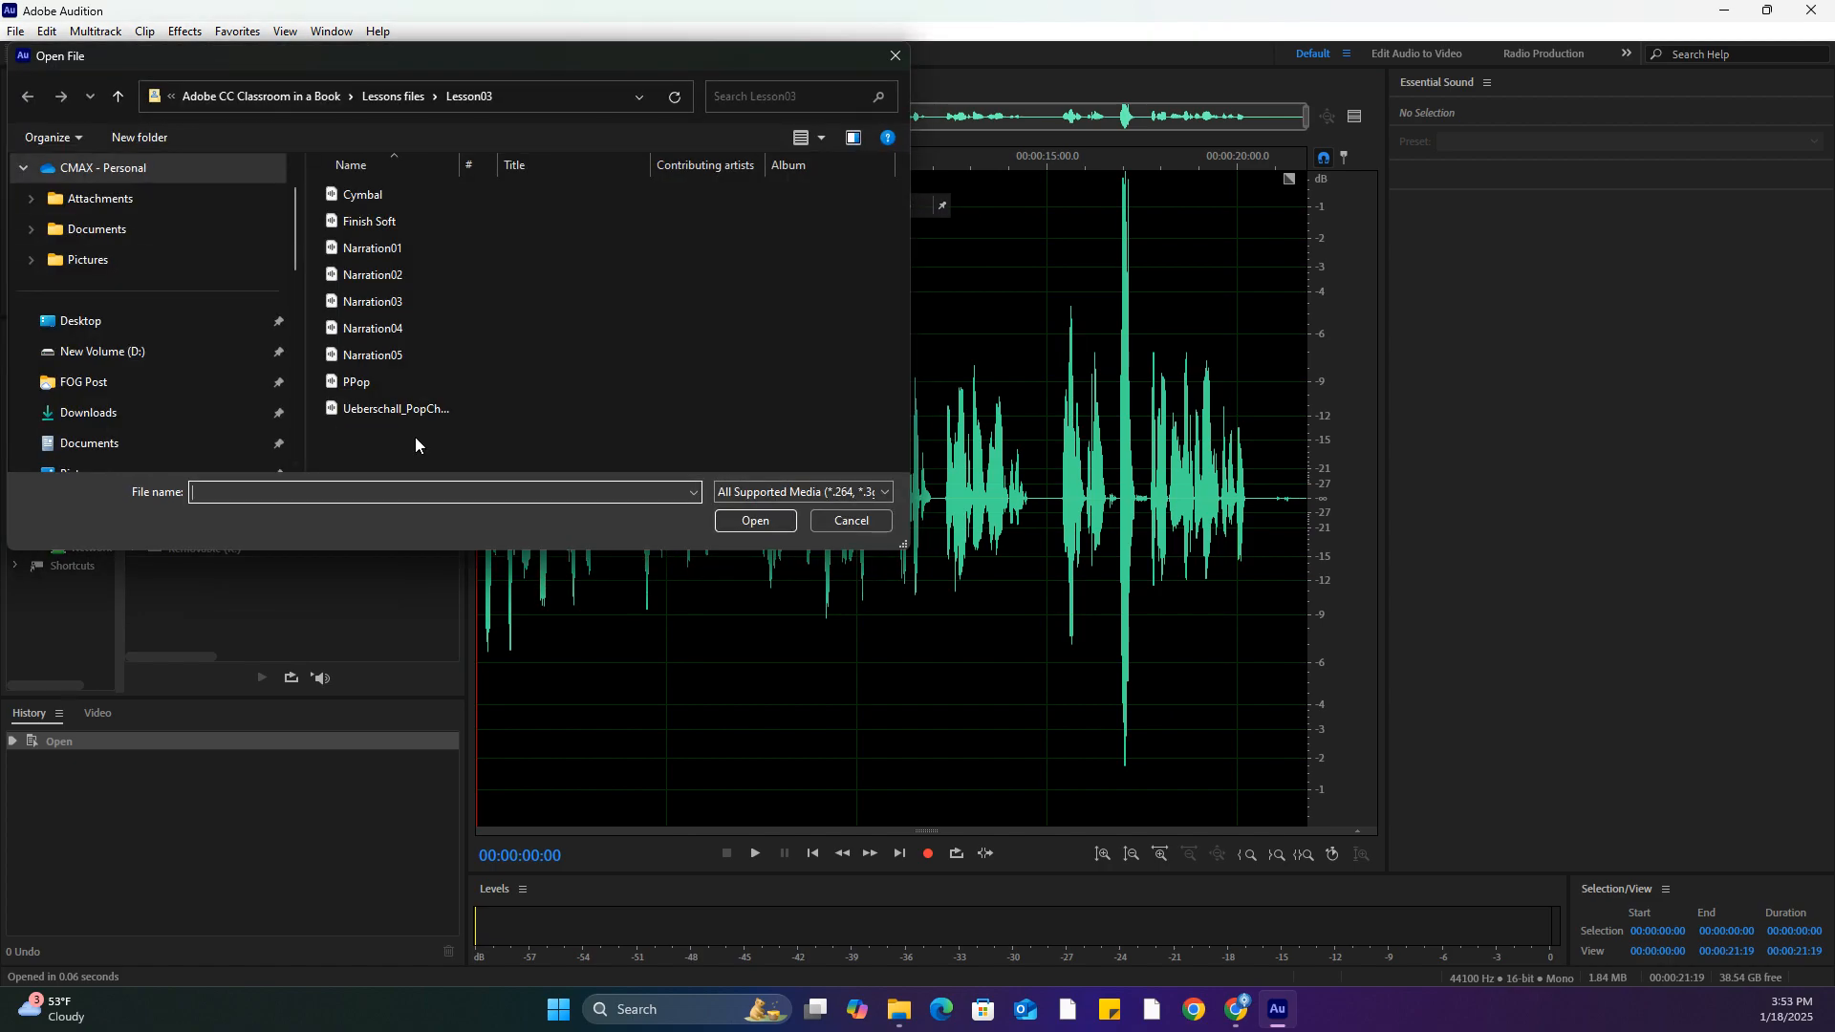
click(880, 521)
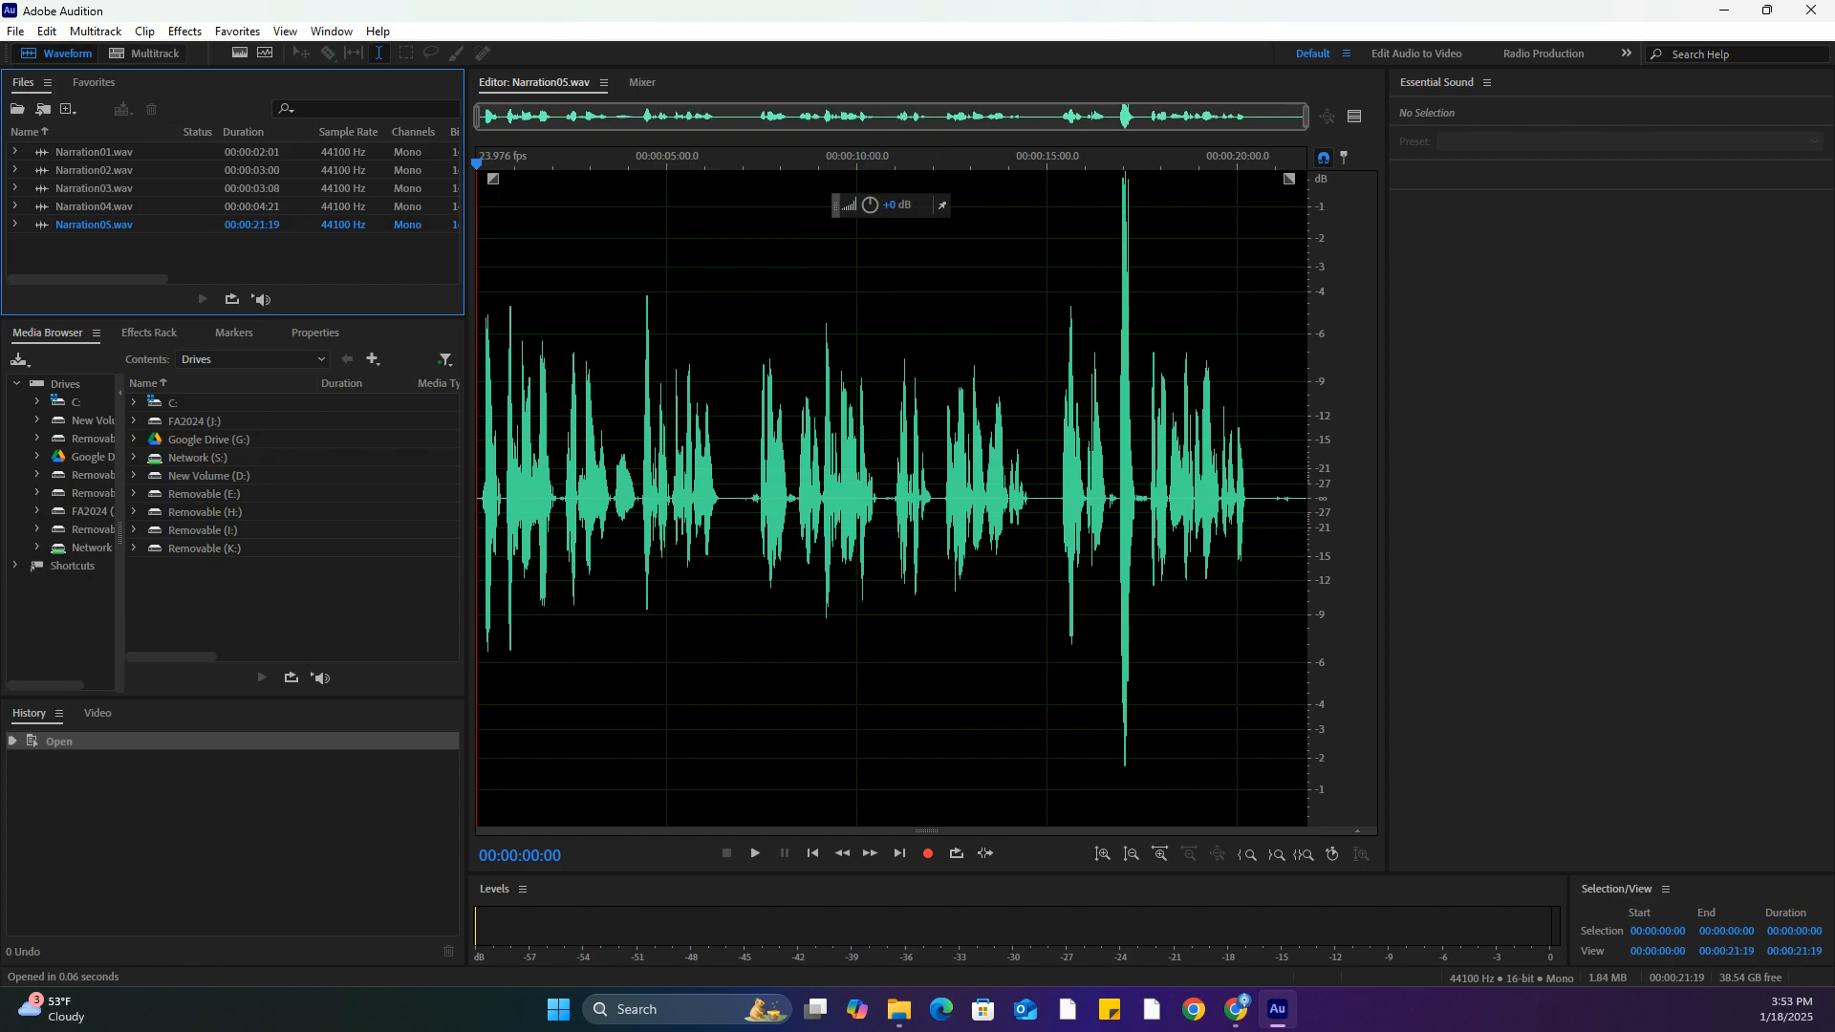
Open the Finish Soft audio file from the Lesson03 folder
double_click(151, 256)
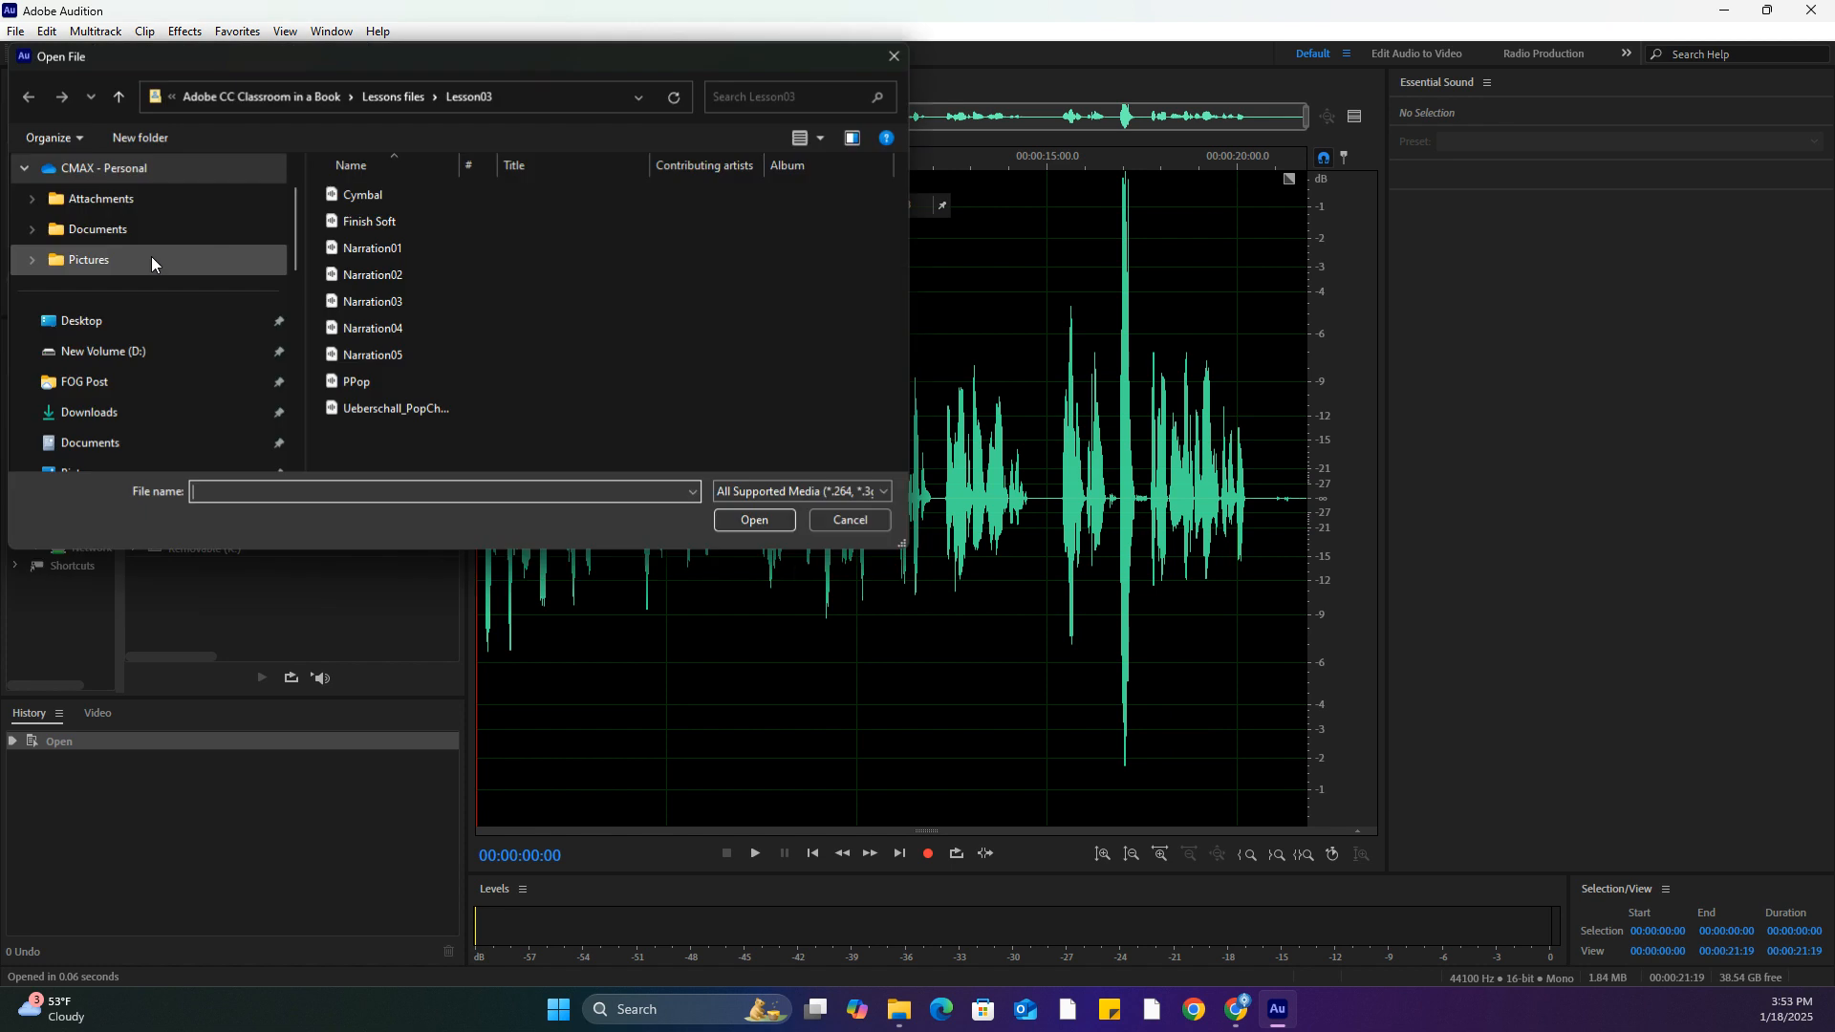
click(342, 220)
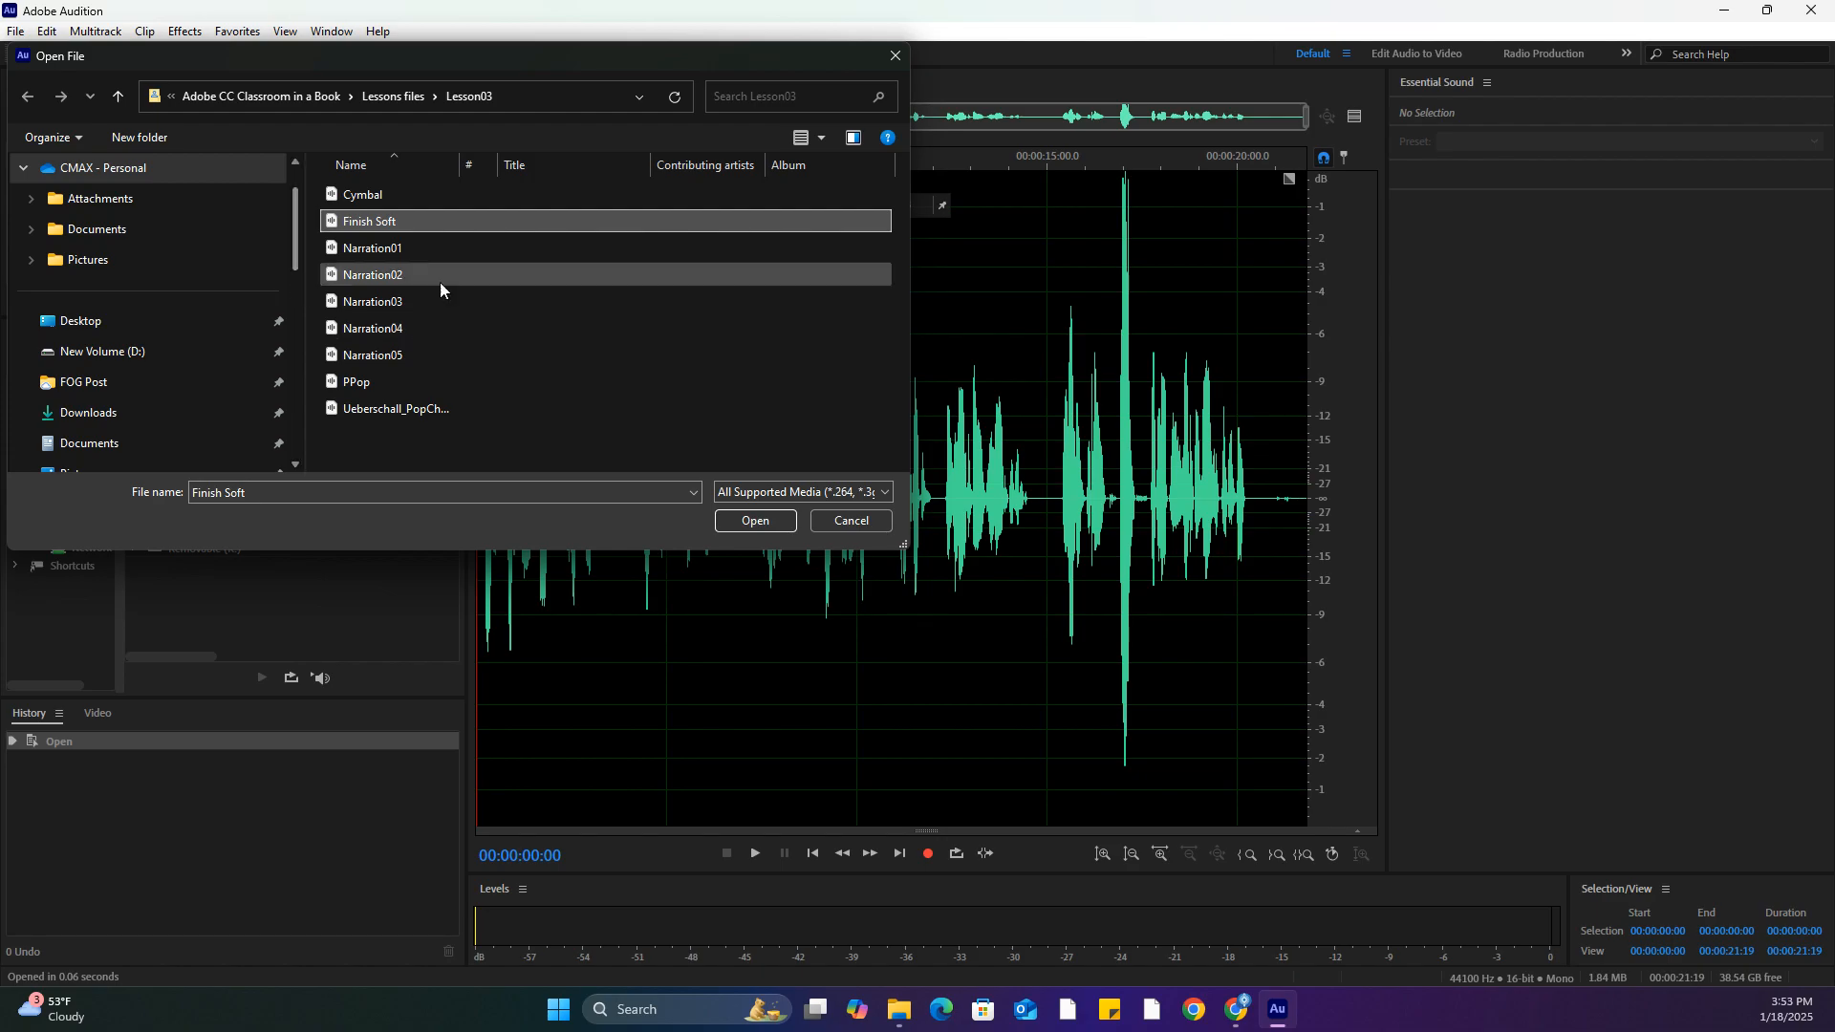
click(763, 523)
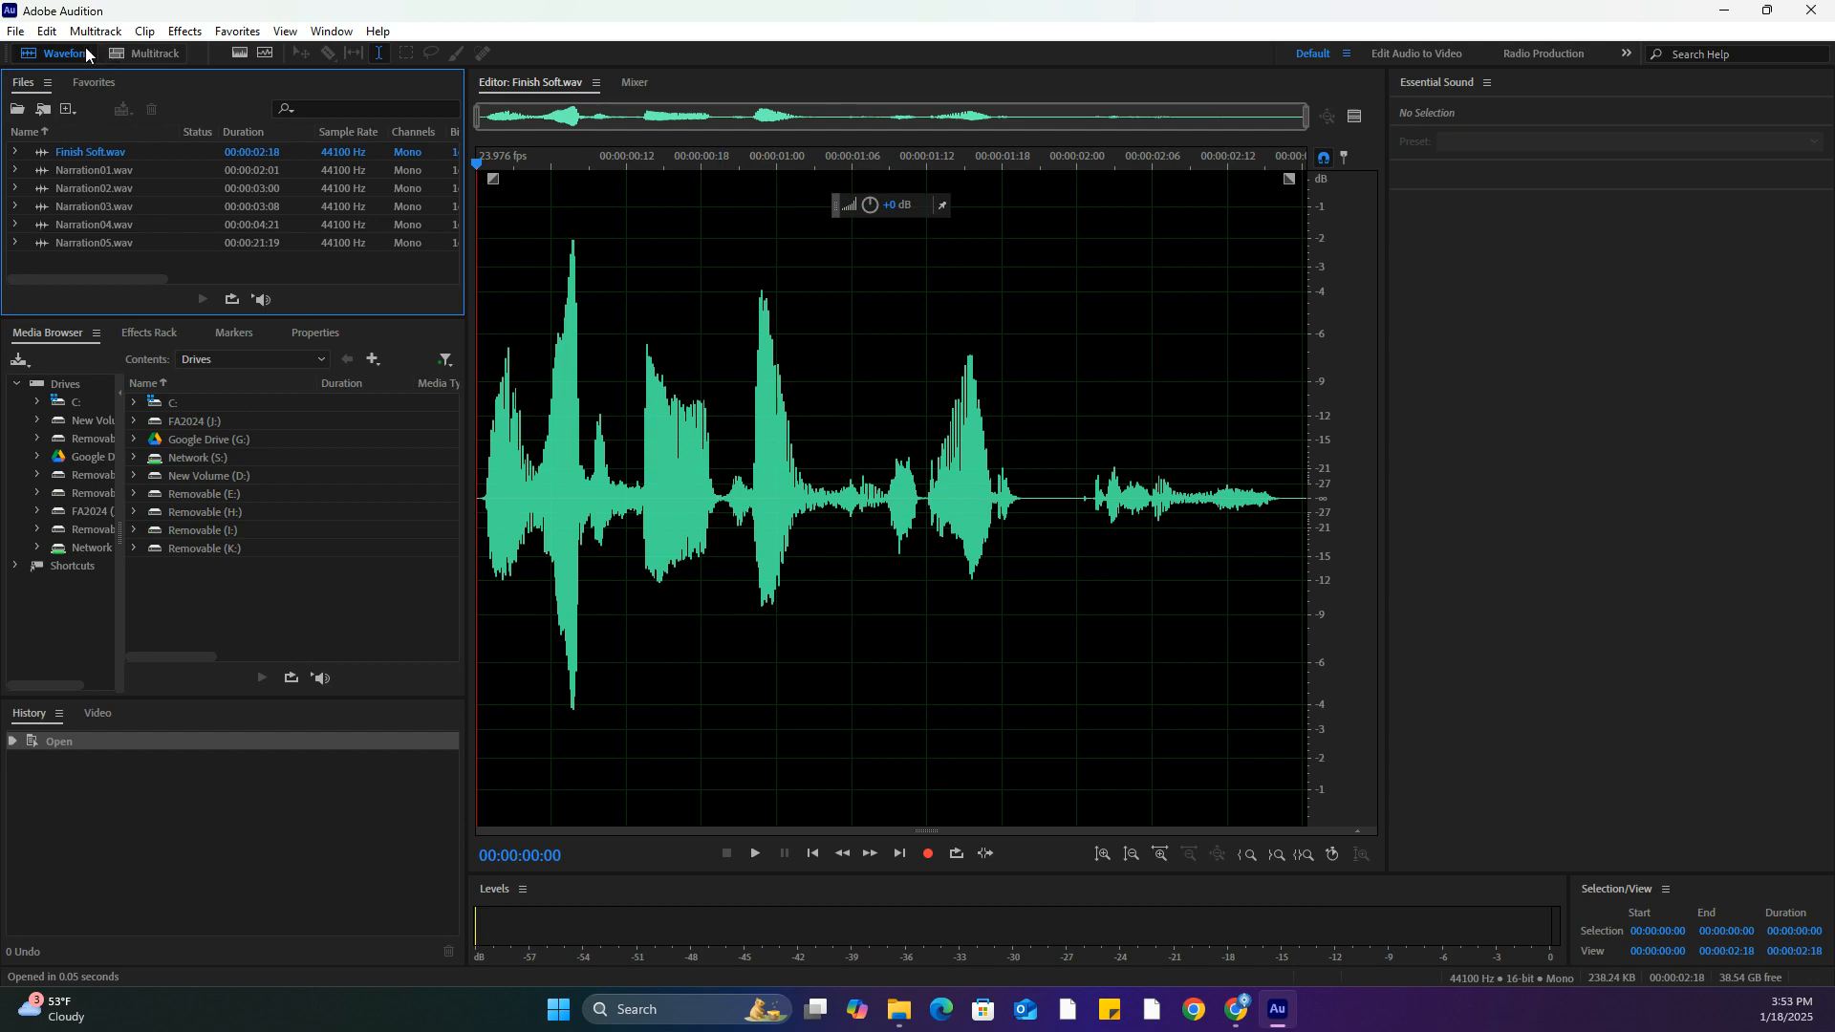
Start a new multitrack session and name it Chapter 3
click(17, 36)
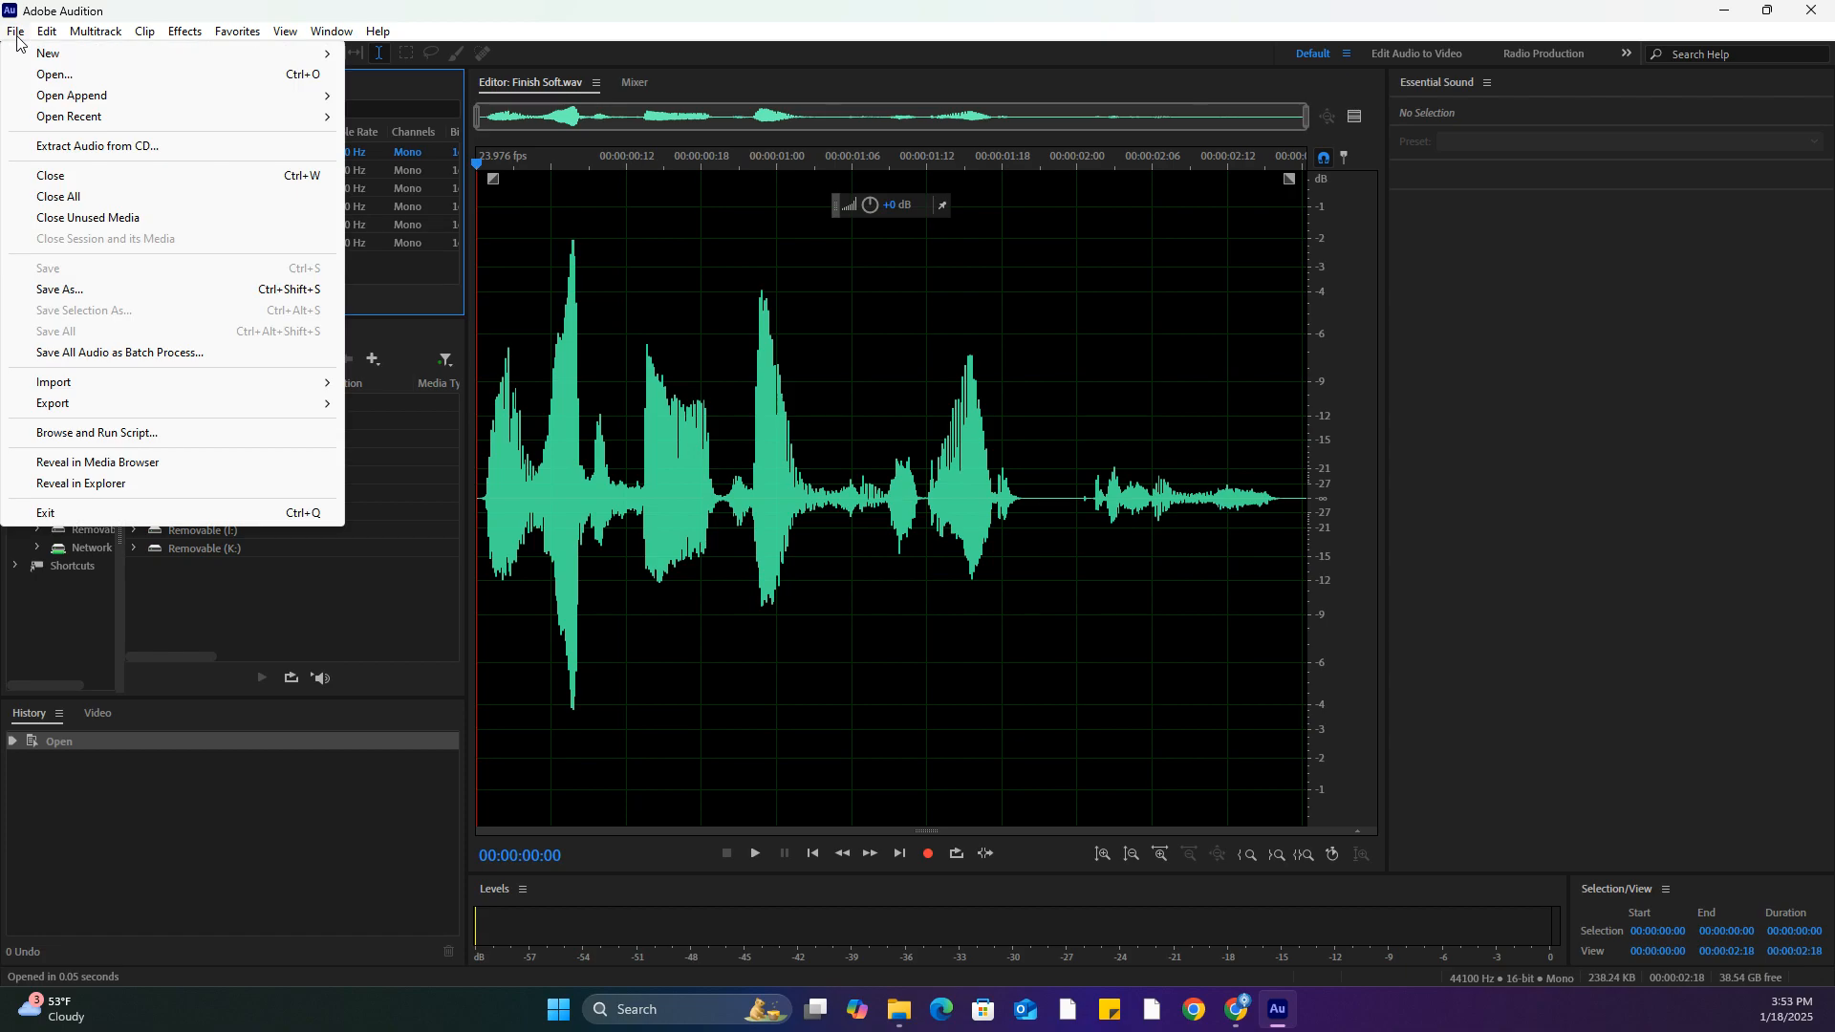
mouse_move(327, 58)
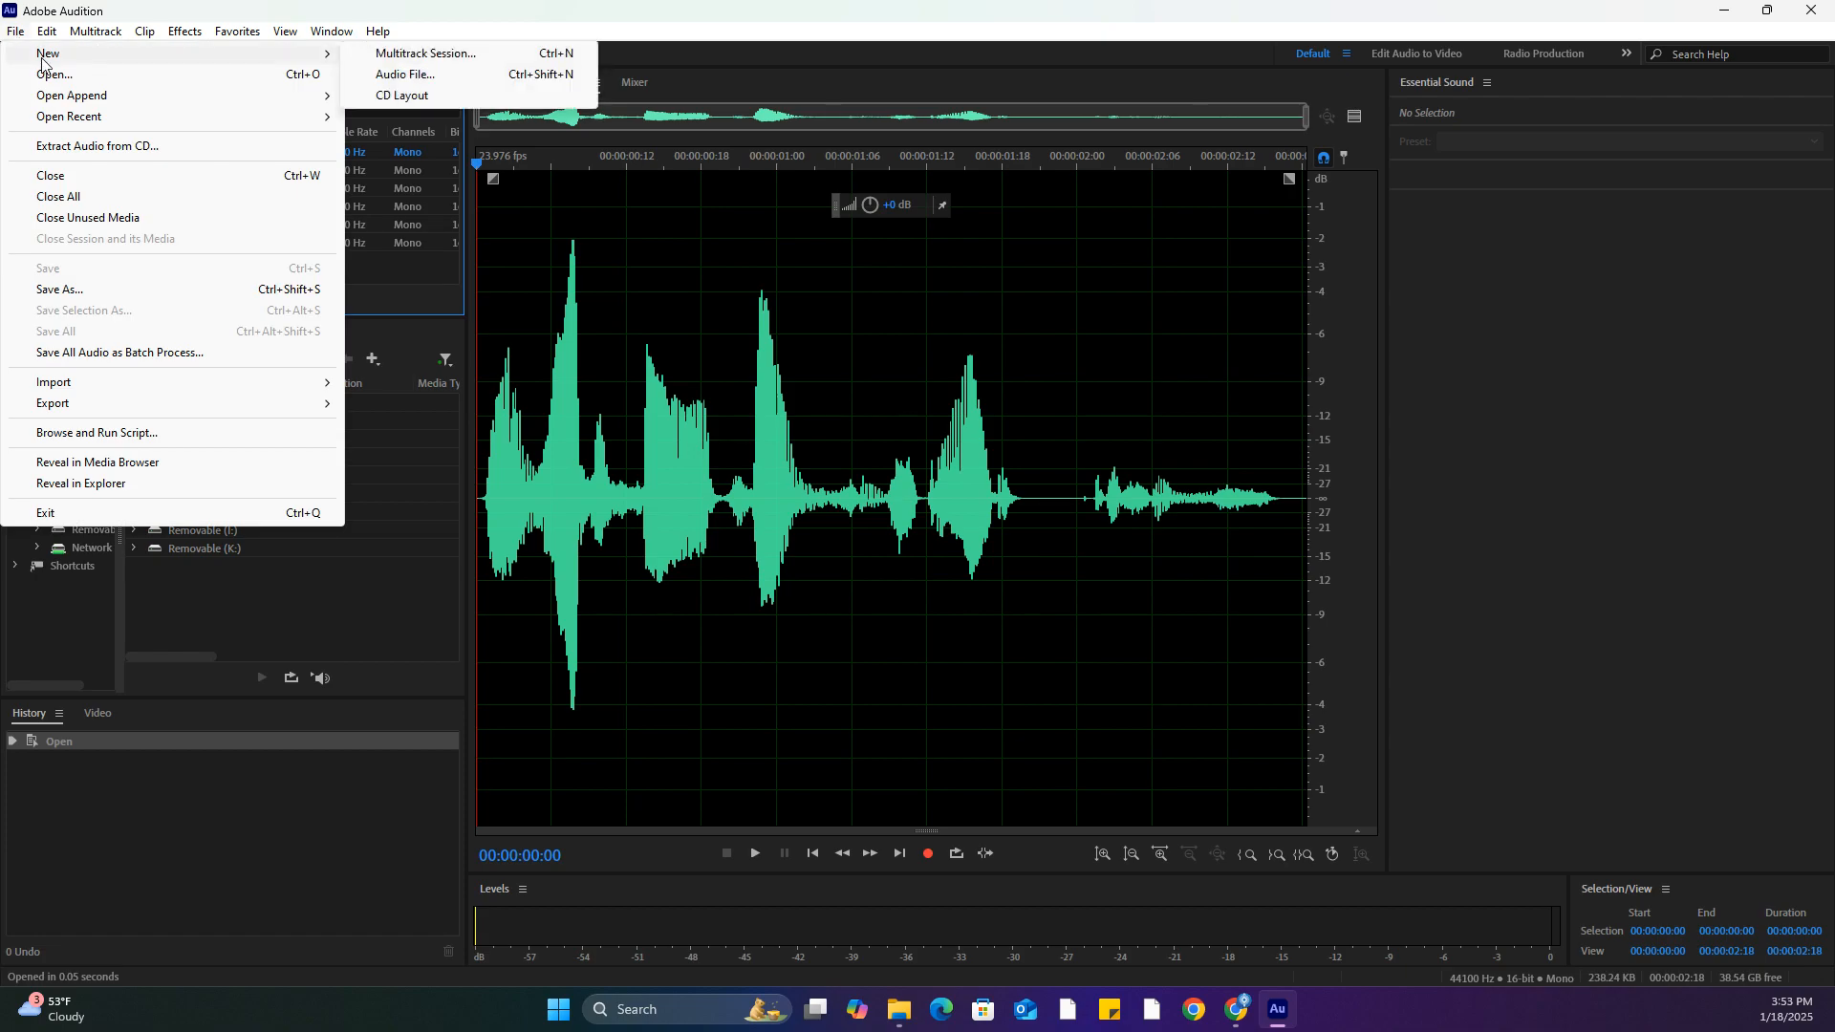
click(385, 58)
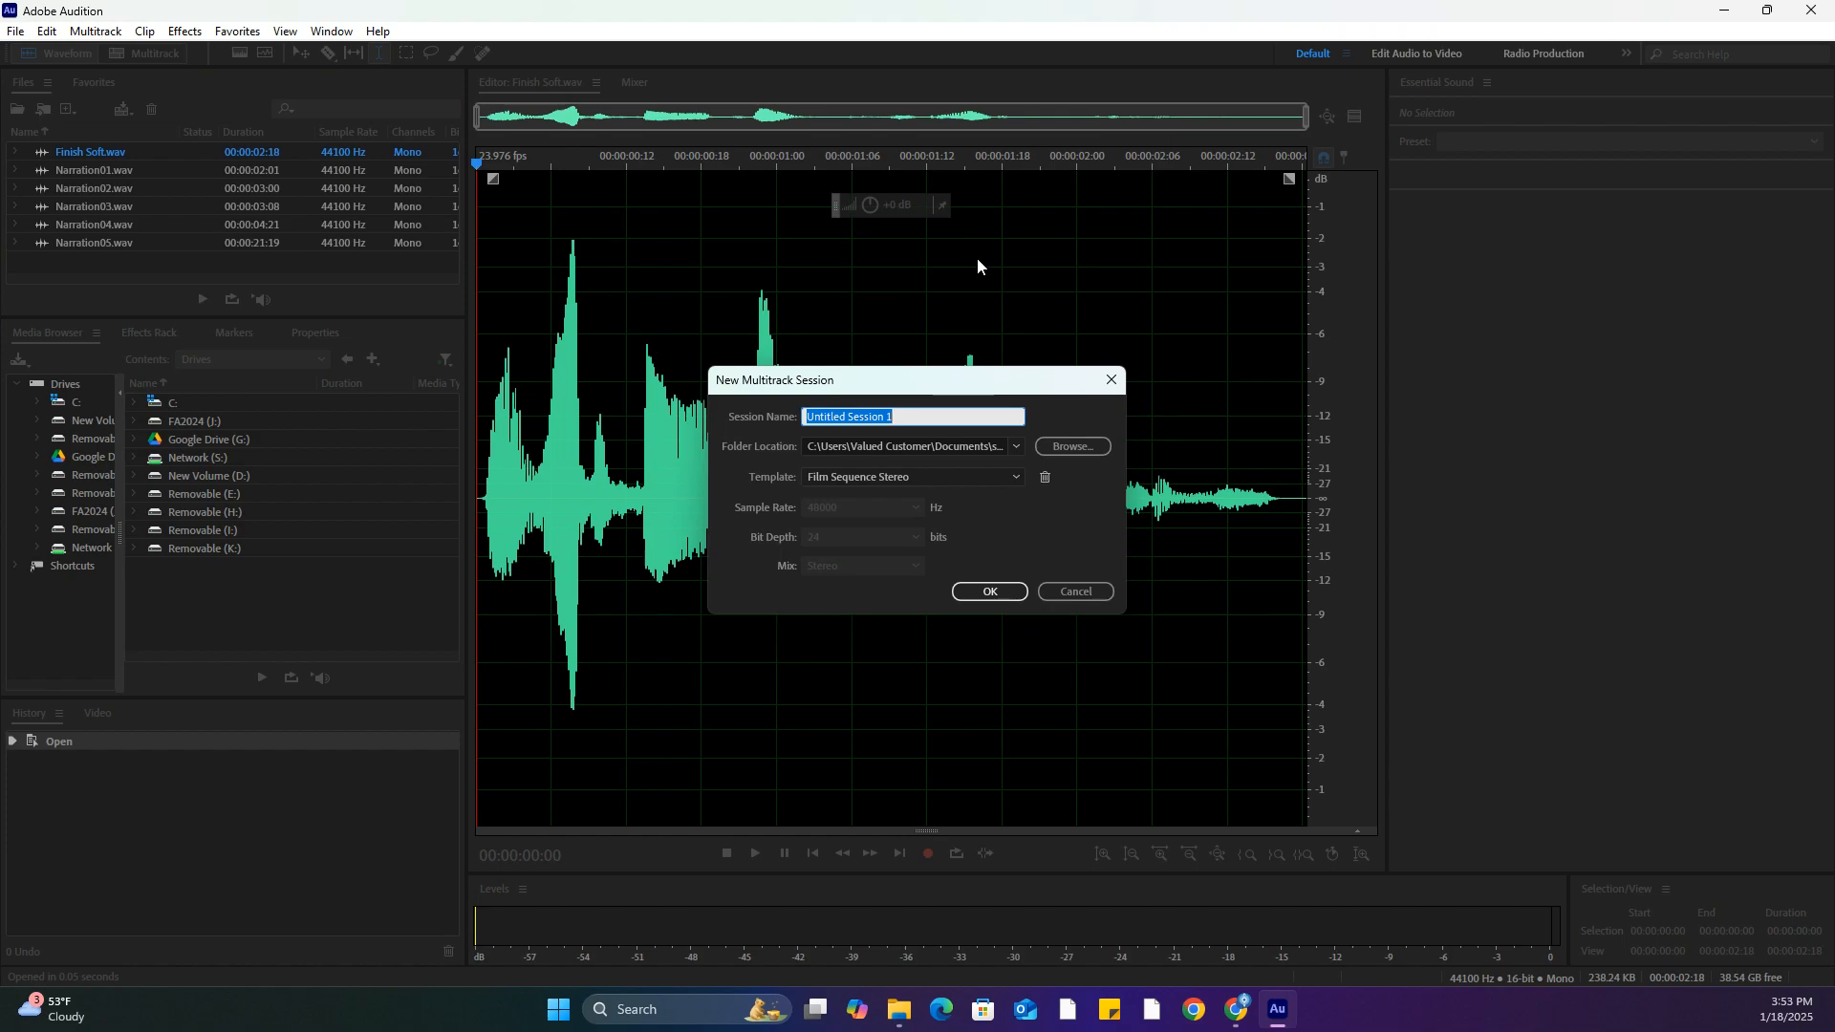
text(Chapter 3)
Create a folder named Lesson 3 Audition inside Adobe CC Classroom in a Book on drive D and set it as the session's location
click(1103, 445)
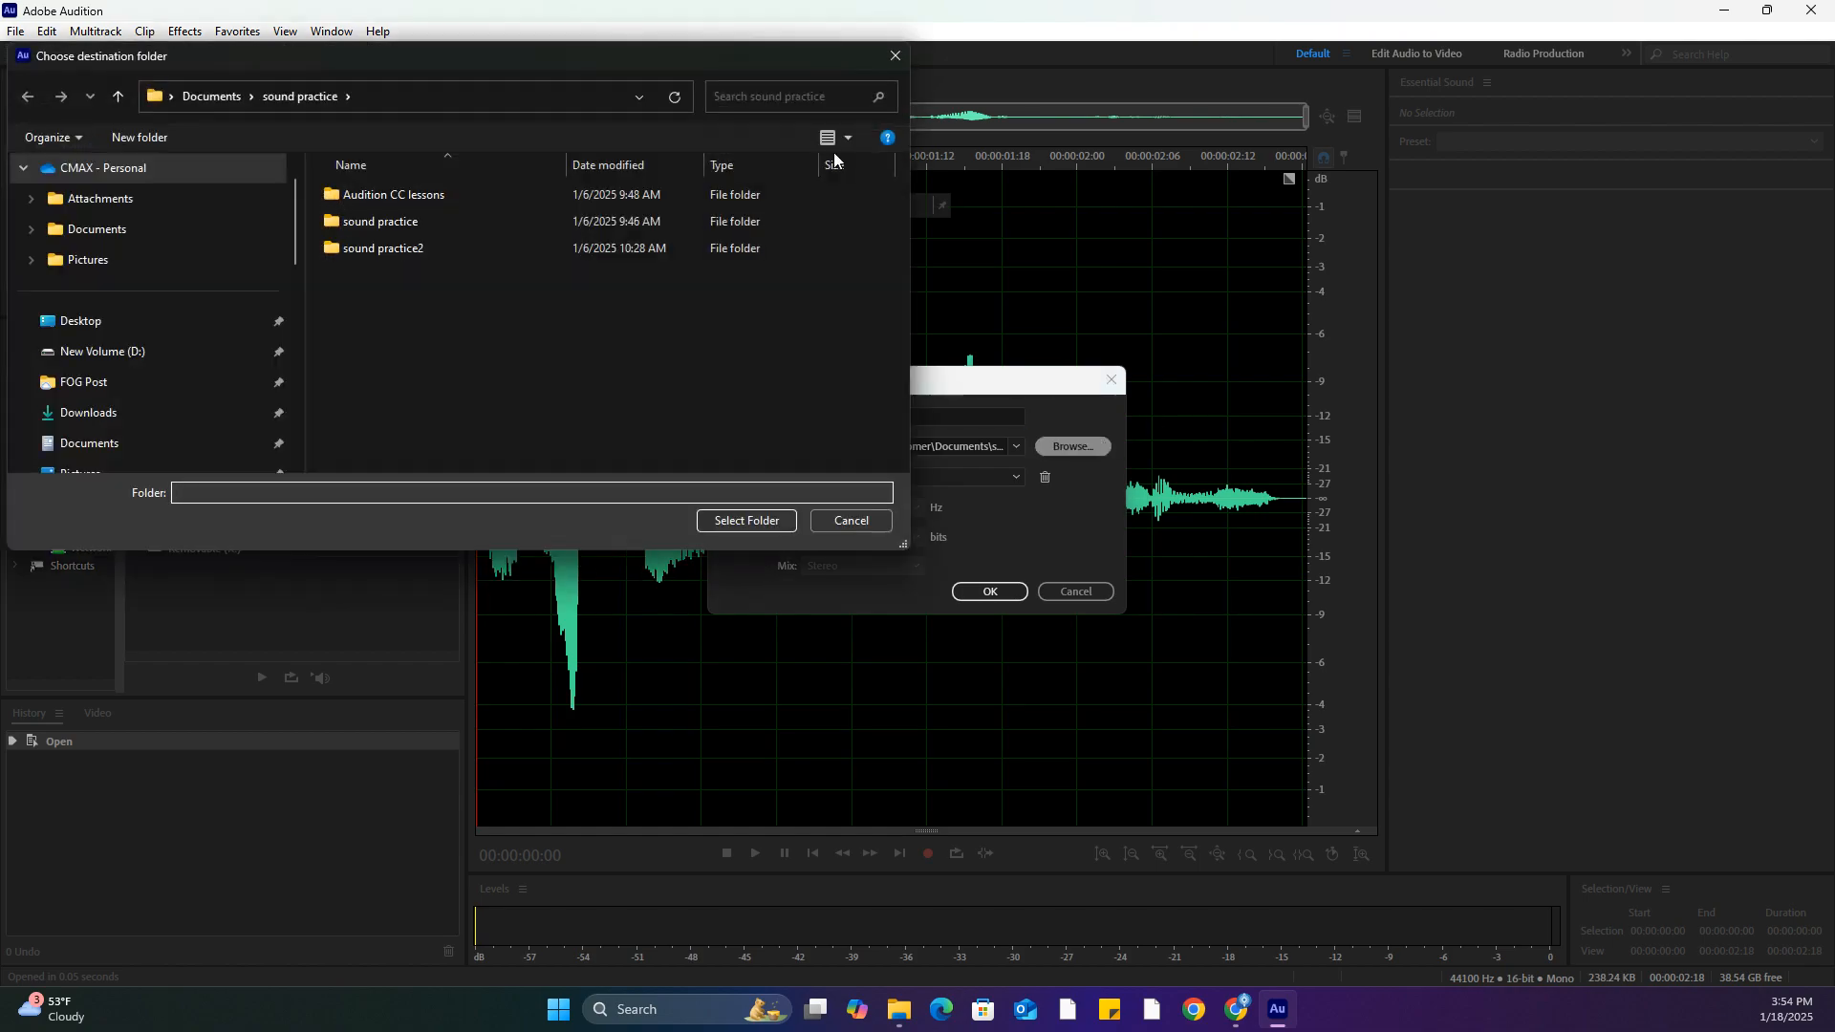
click(140, 360)
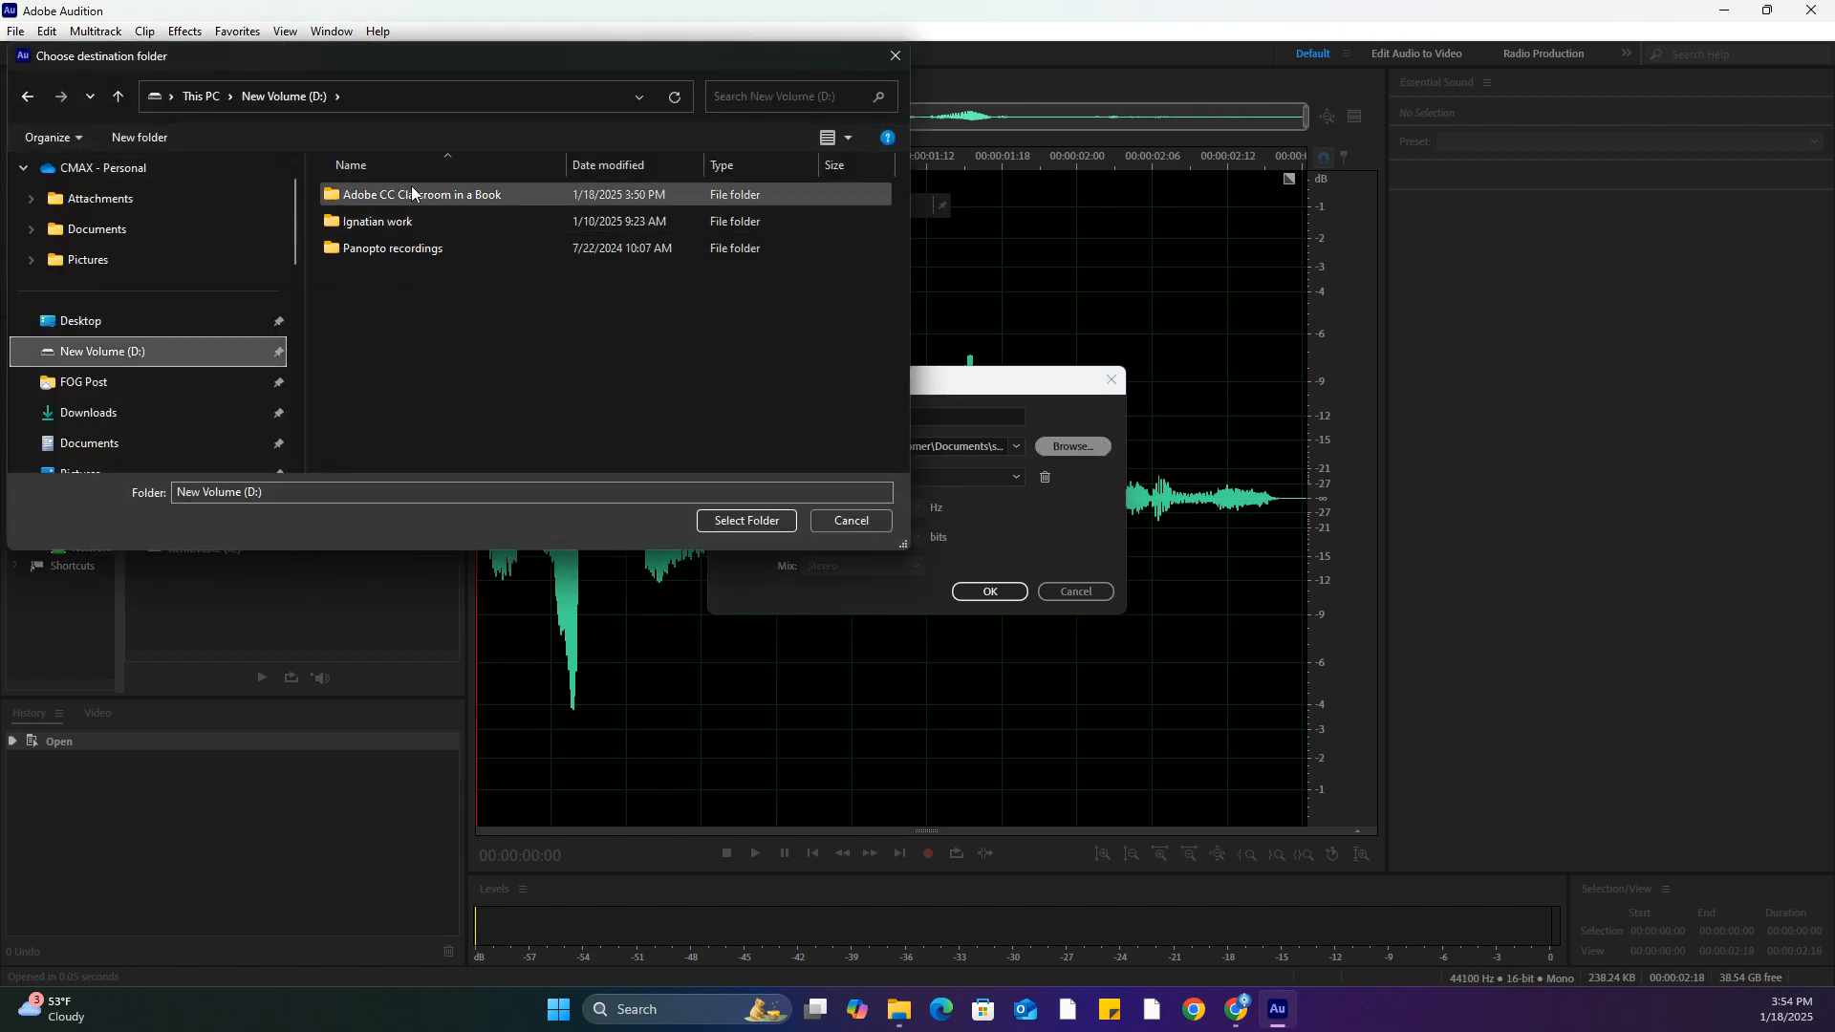
double_click(411, 189)
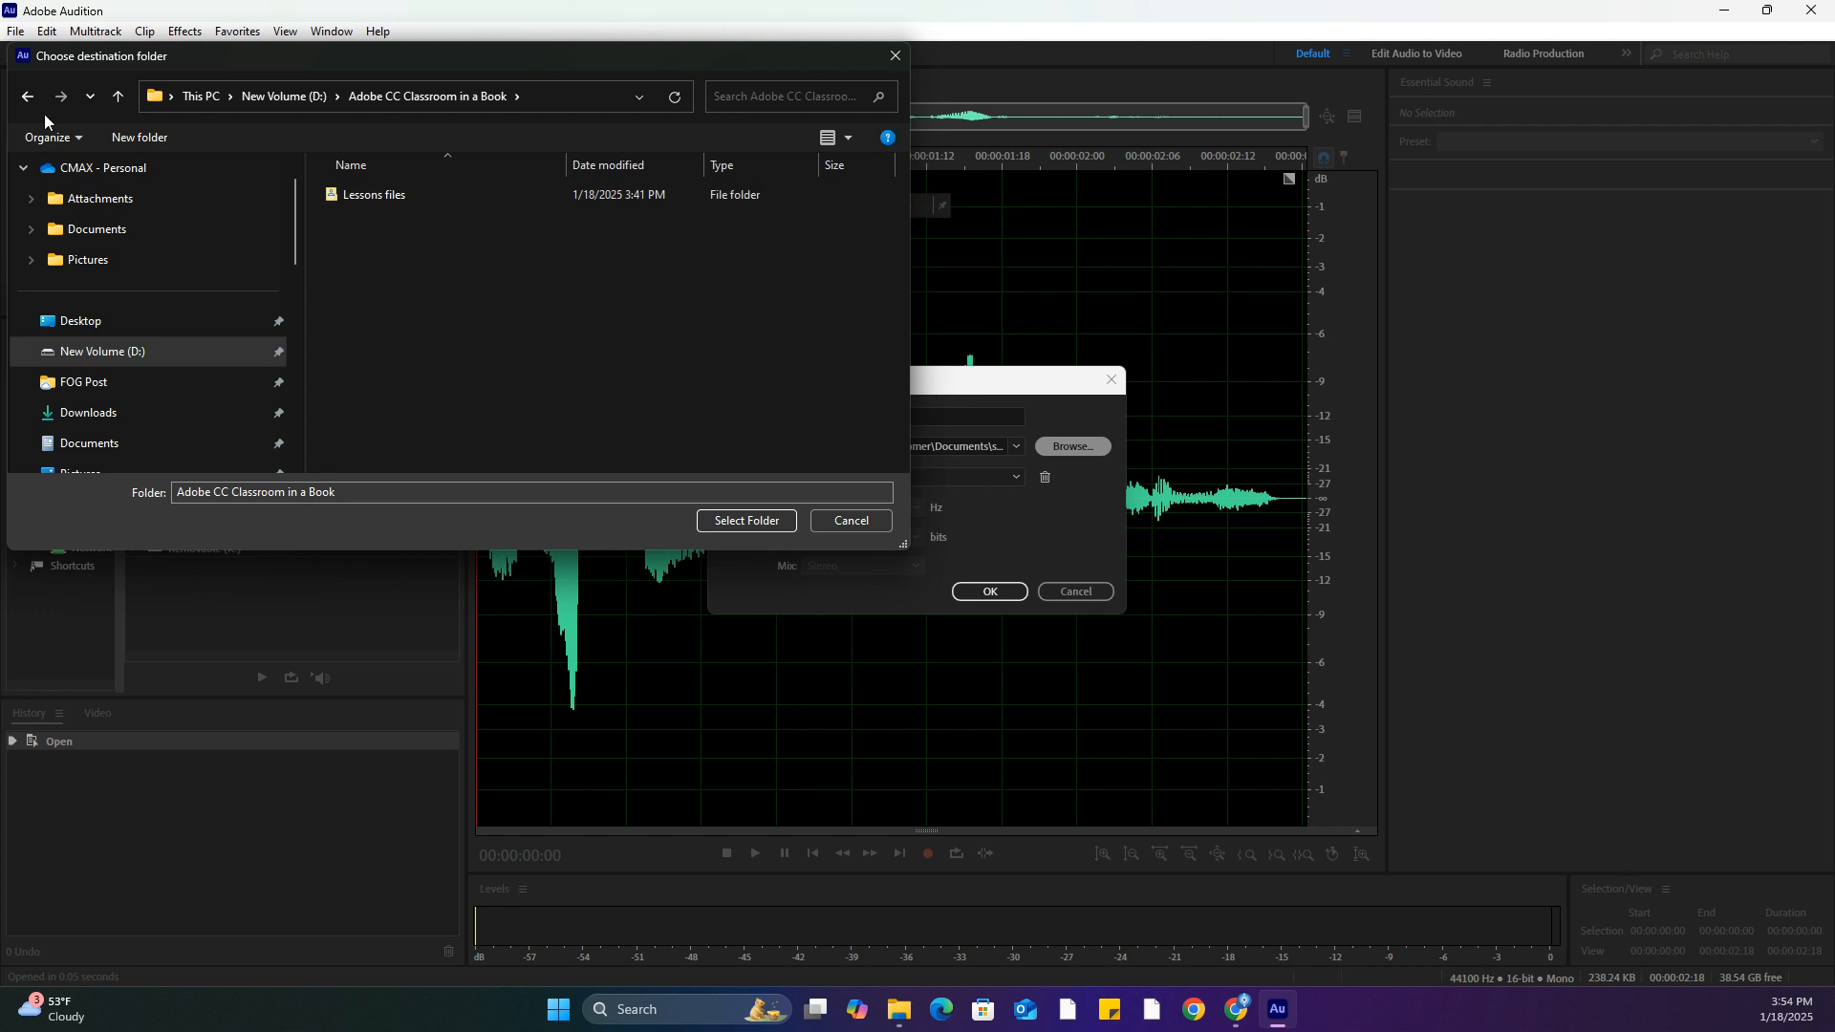
click(149, 139)
text(Lesson 3)
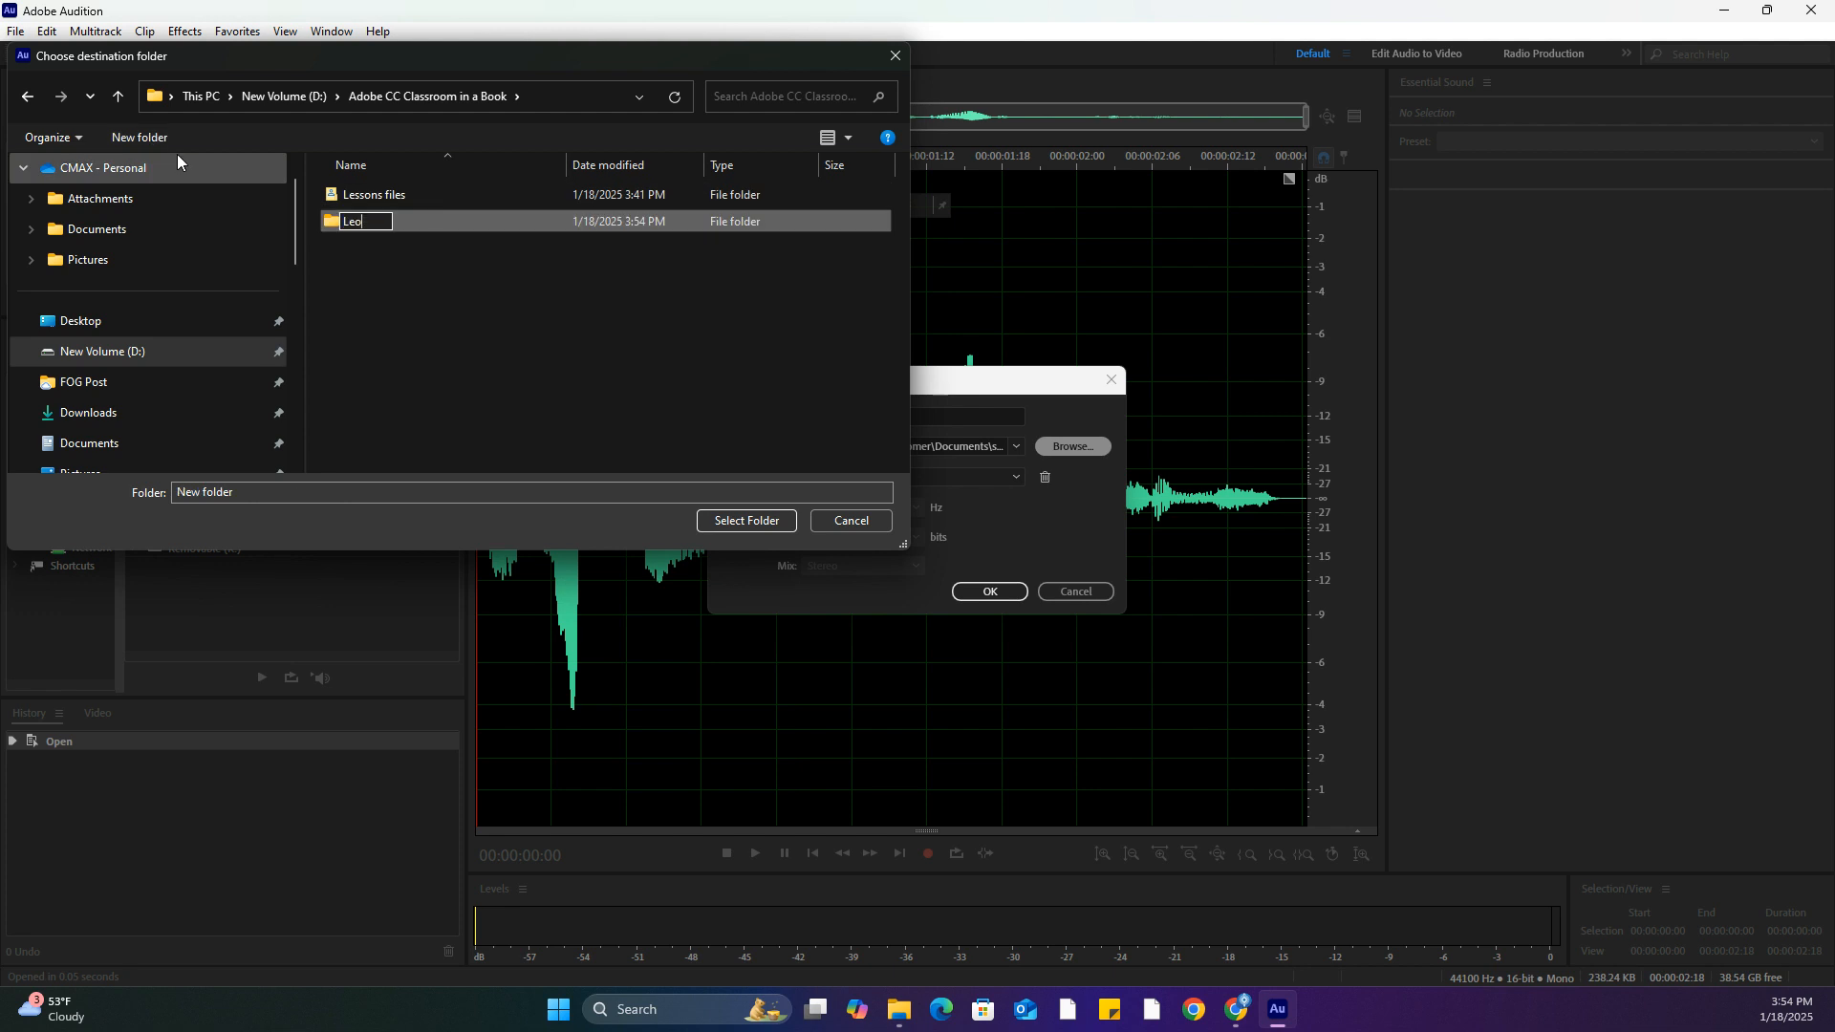
text( Audition)
key(Return)
double_click(382, 194)
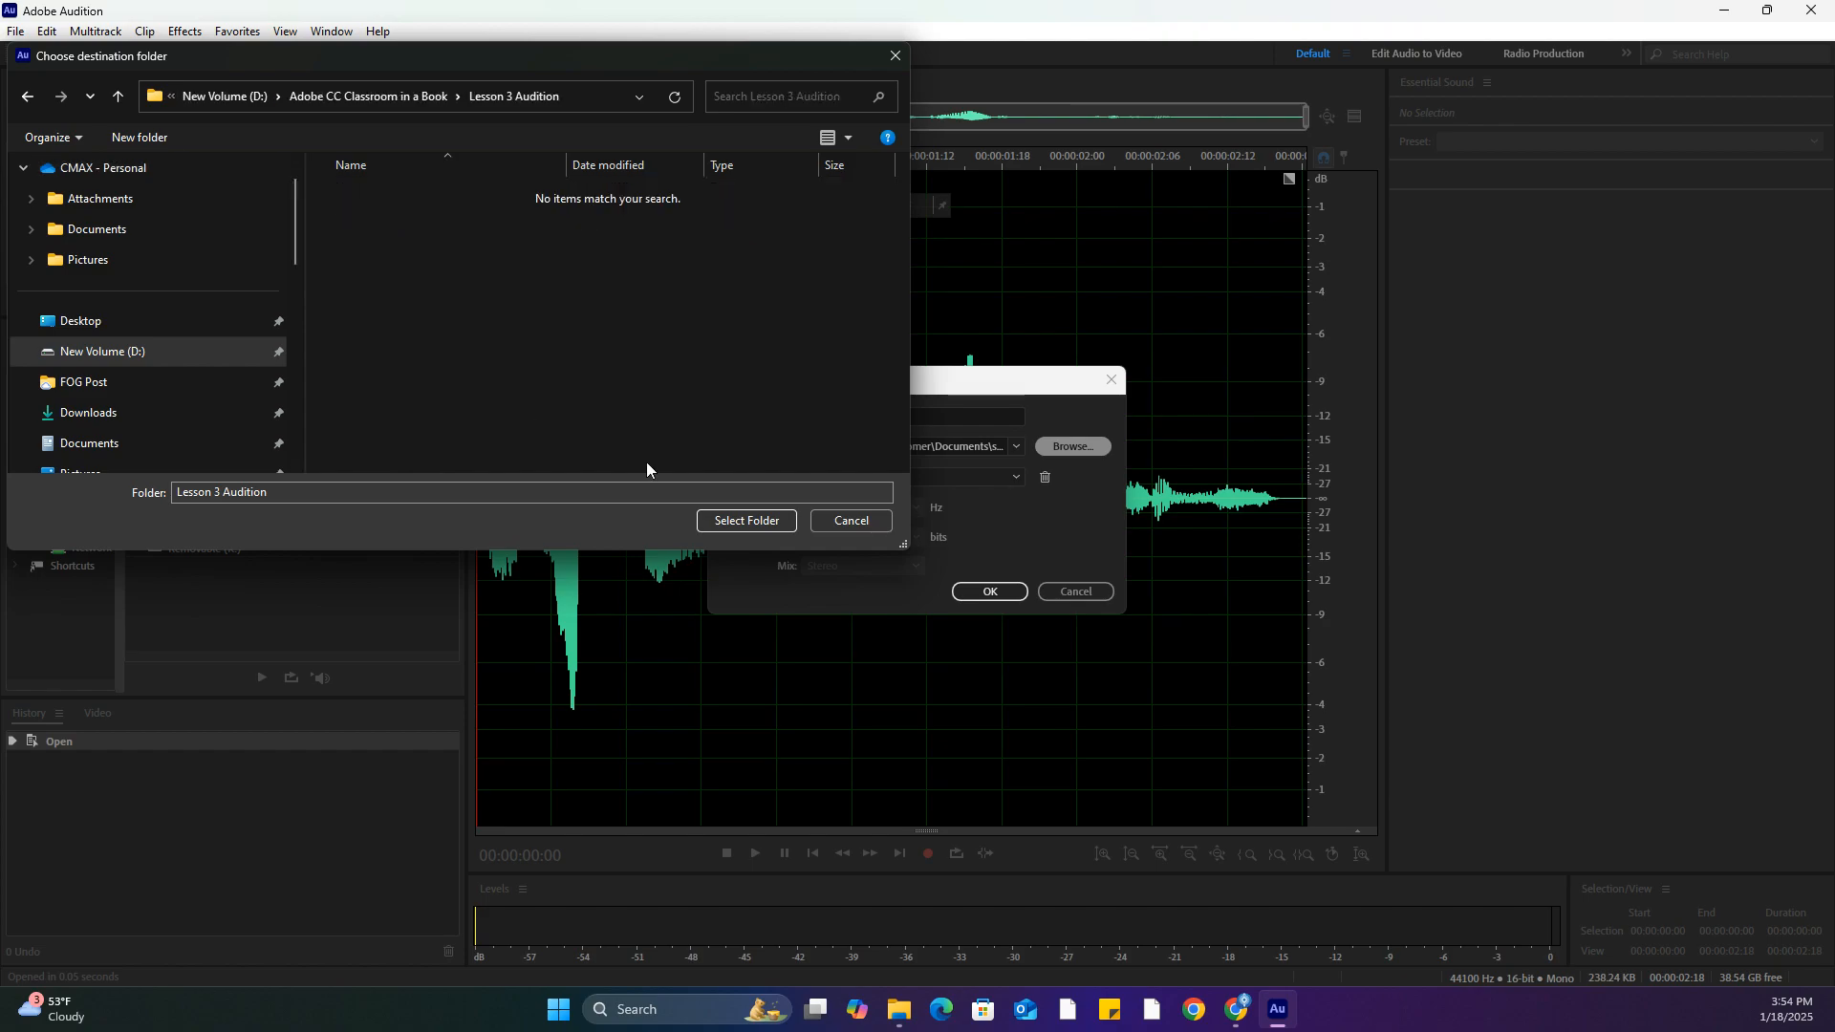
click(746, 520)
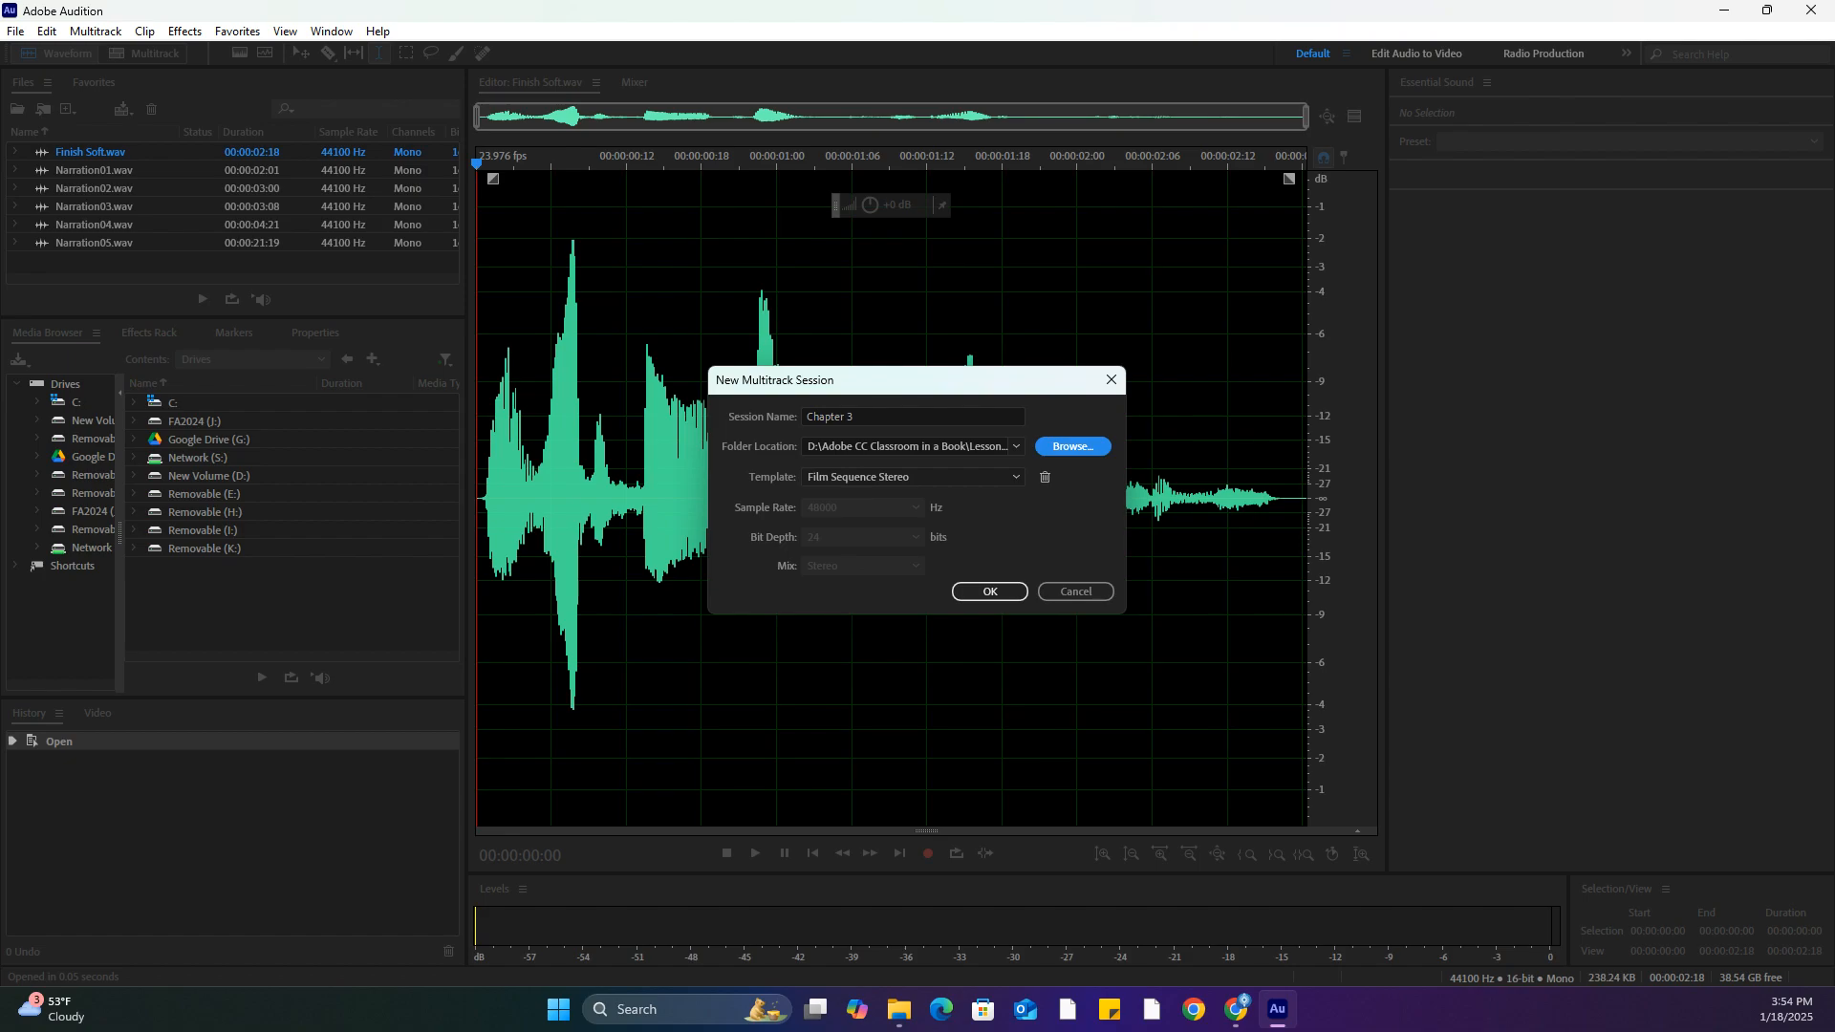
Set the new multitrack session's template to None and rename the session Audio for Video
click(978, 475)
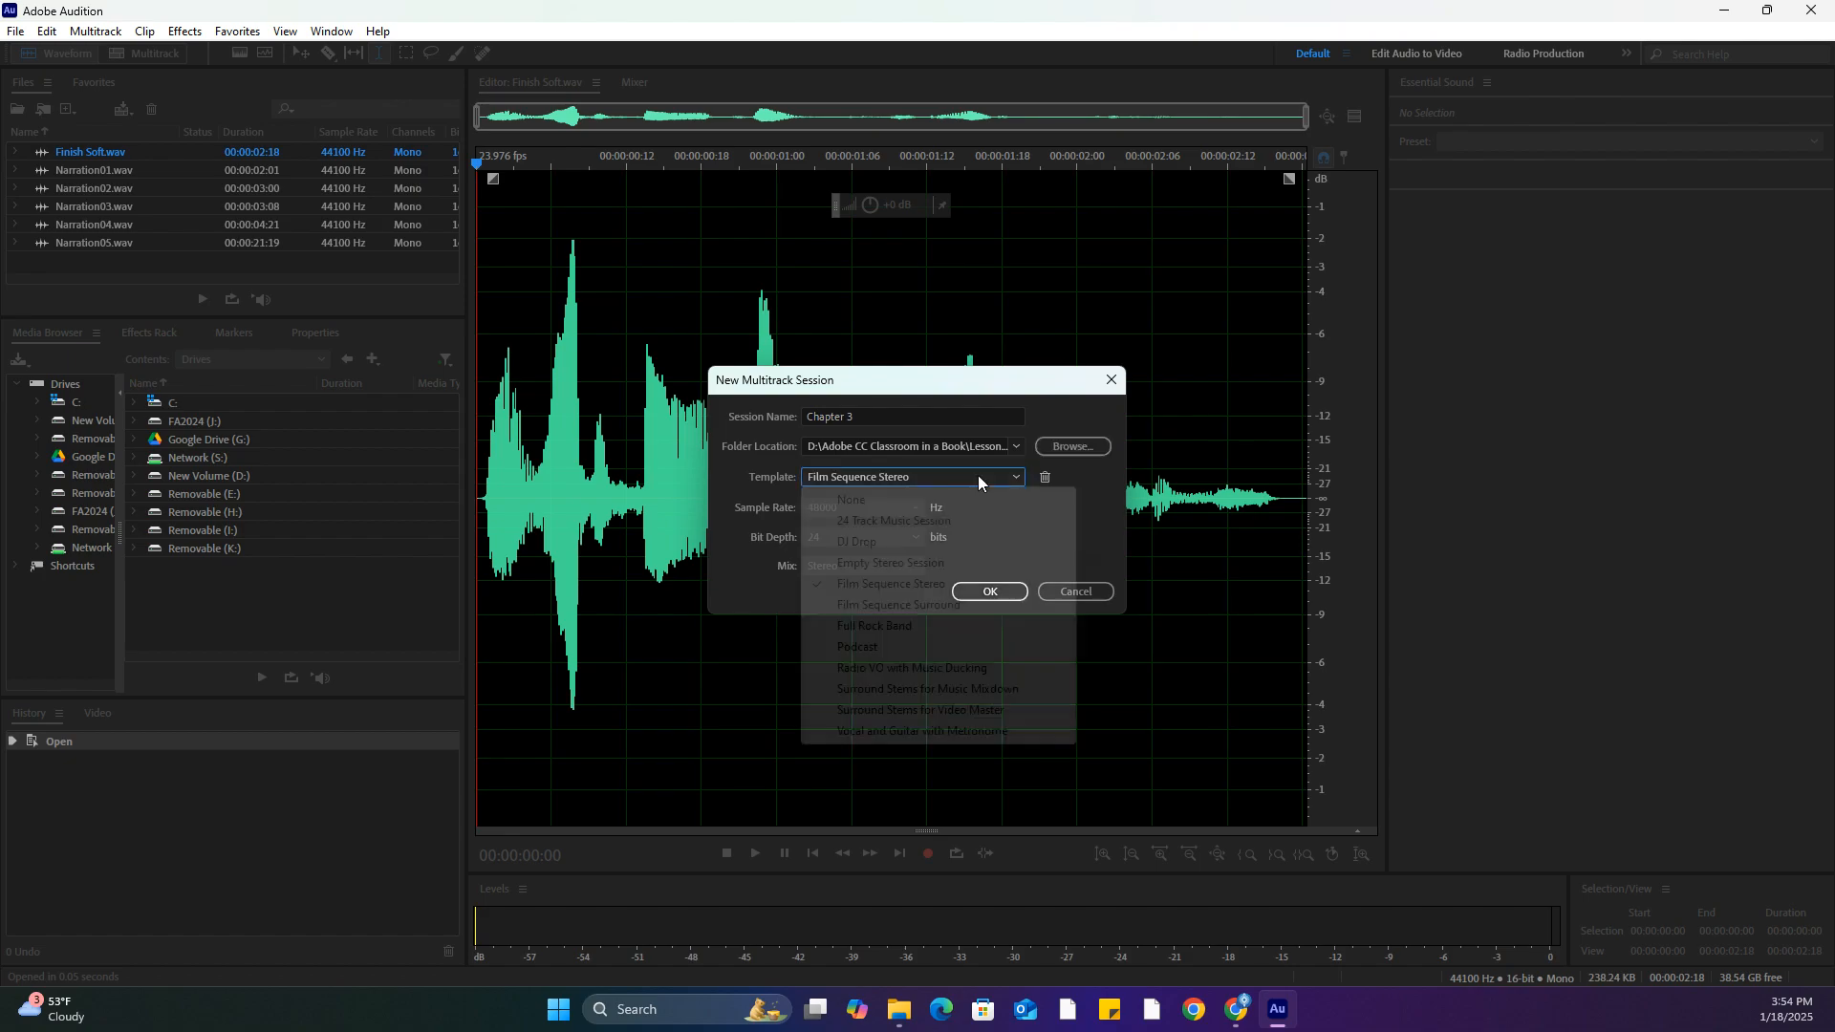
click(977, 498)
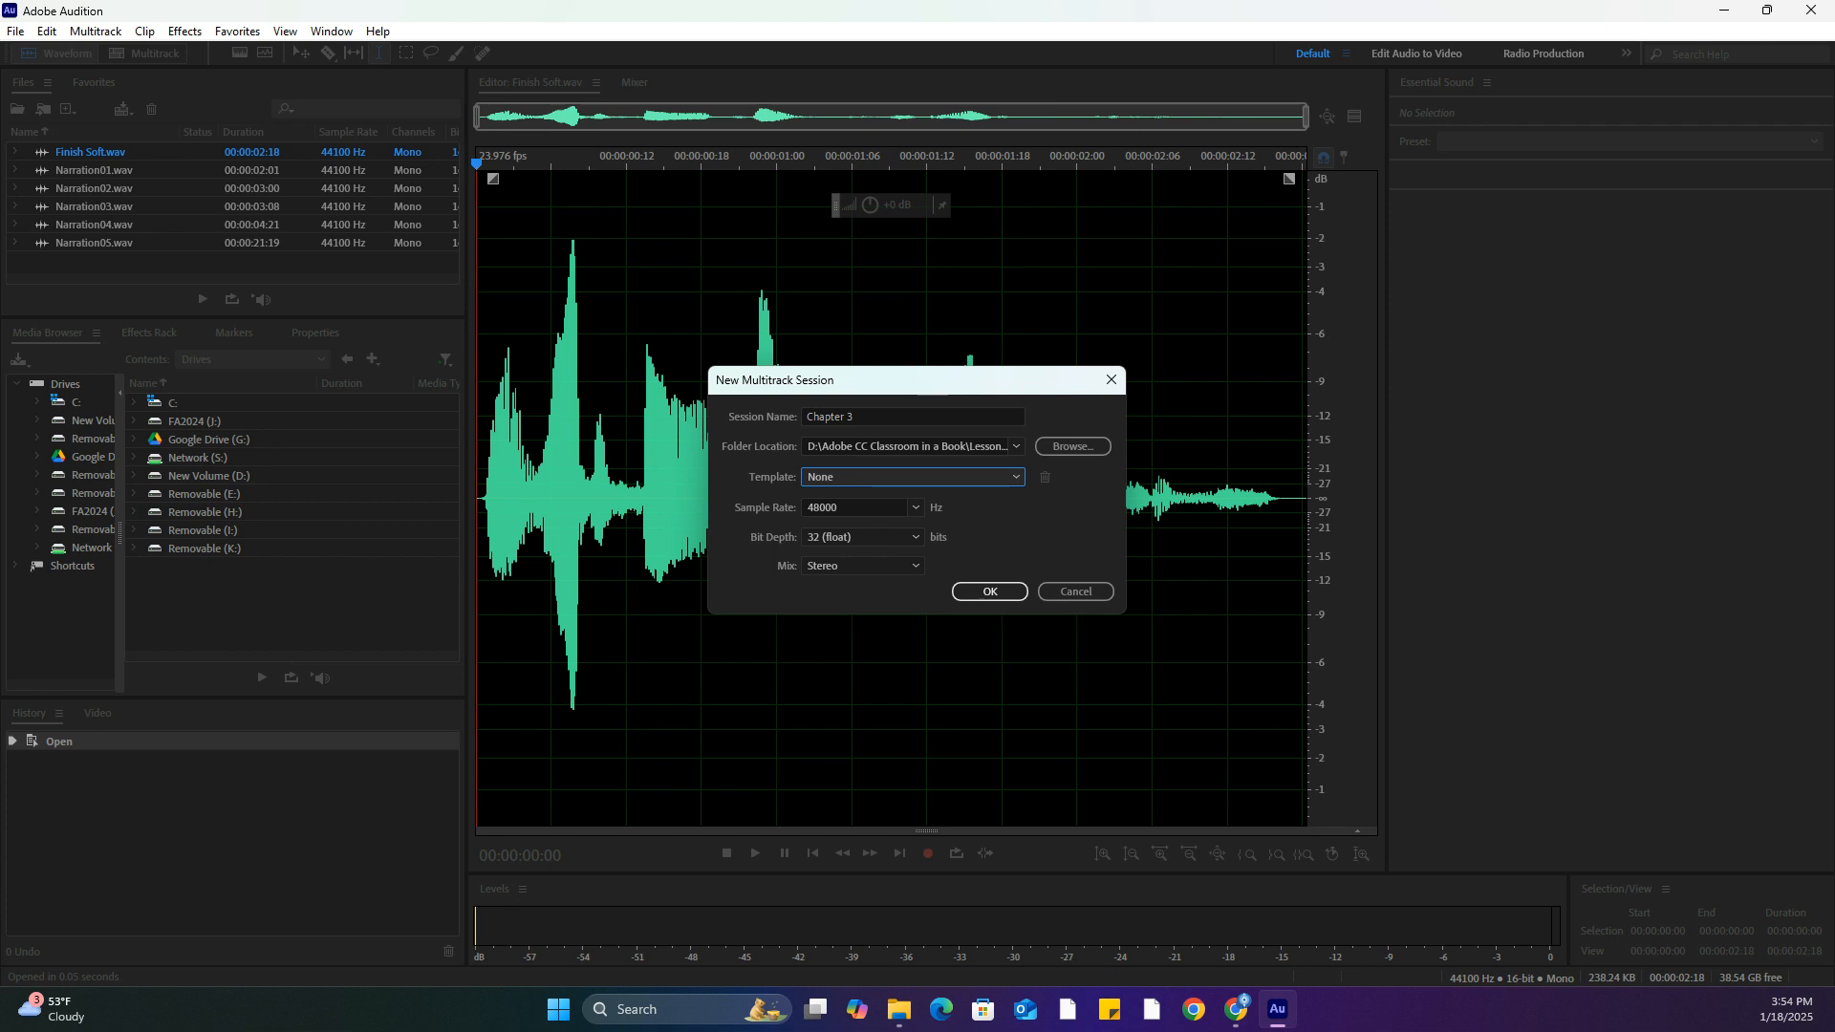
click(834, 418)
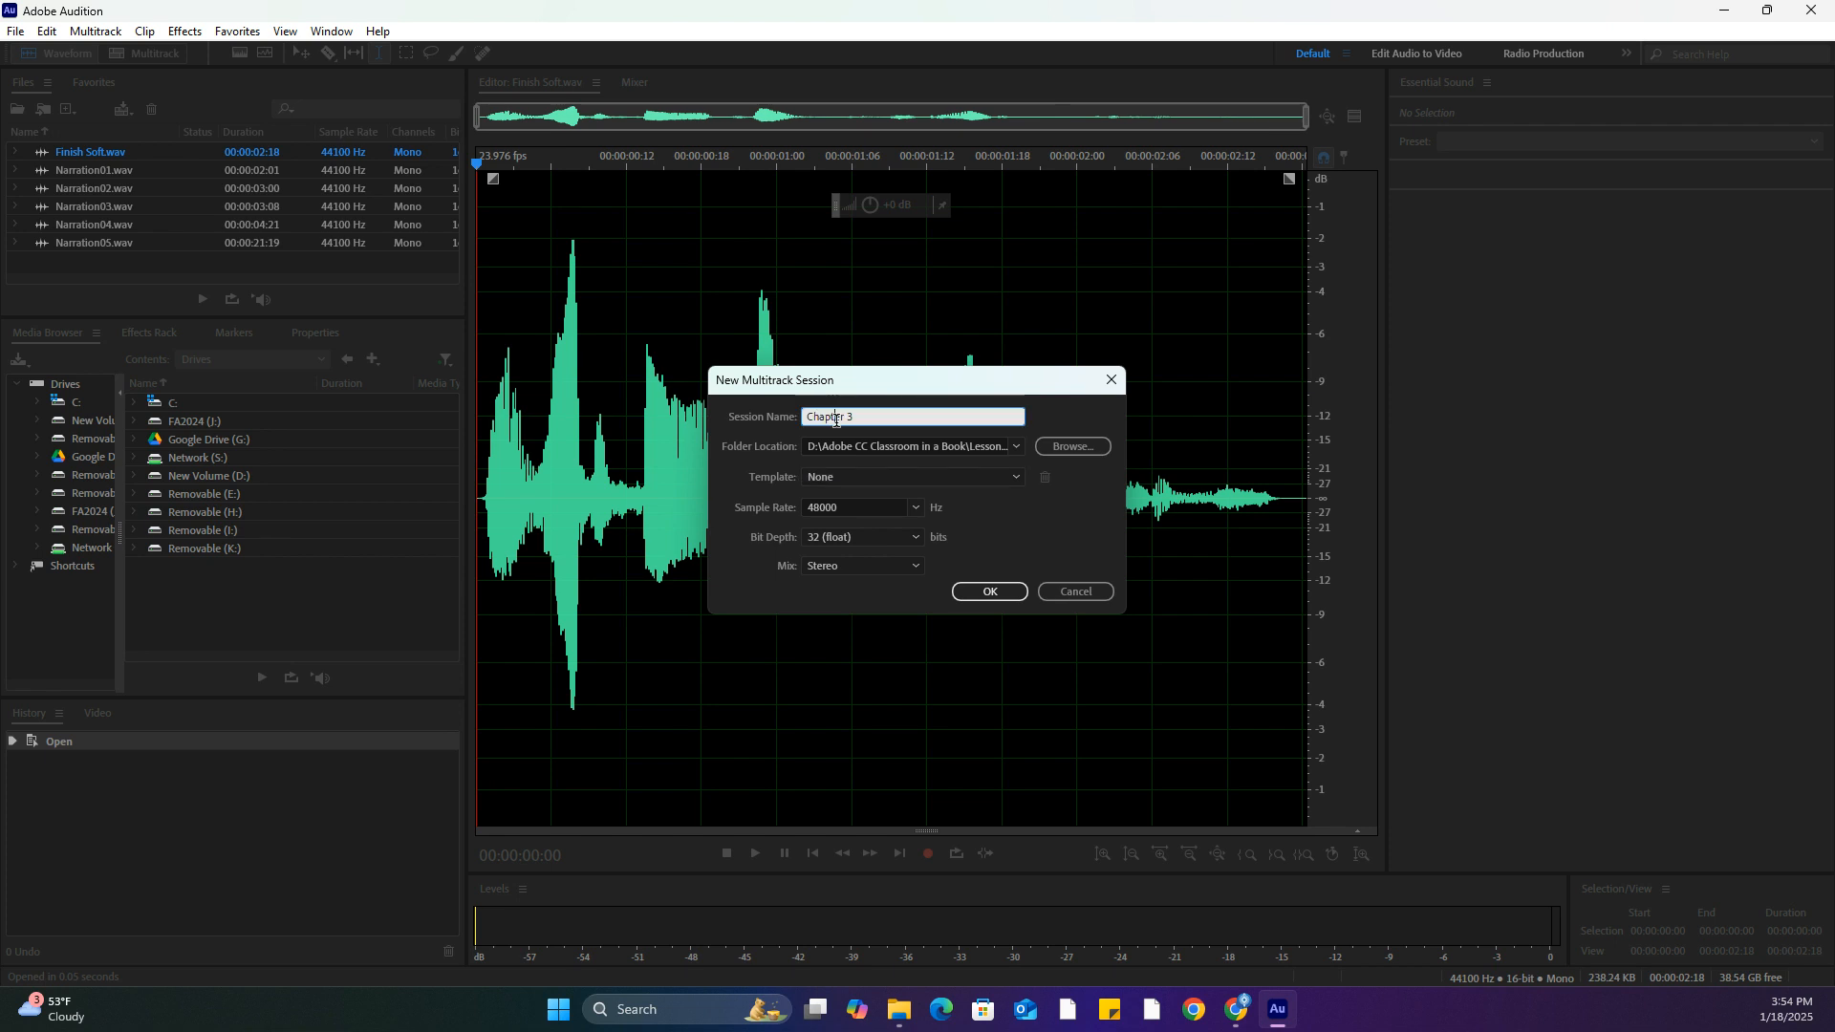
text(Audio for Video)
Create the session with a 44100 Hz sample rate, 16-bit depth and a Stereo mix
click(920, 505)
click(870, 647)
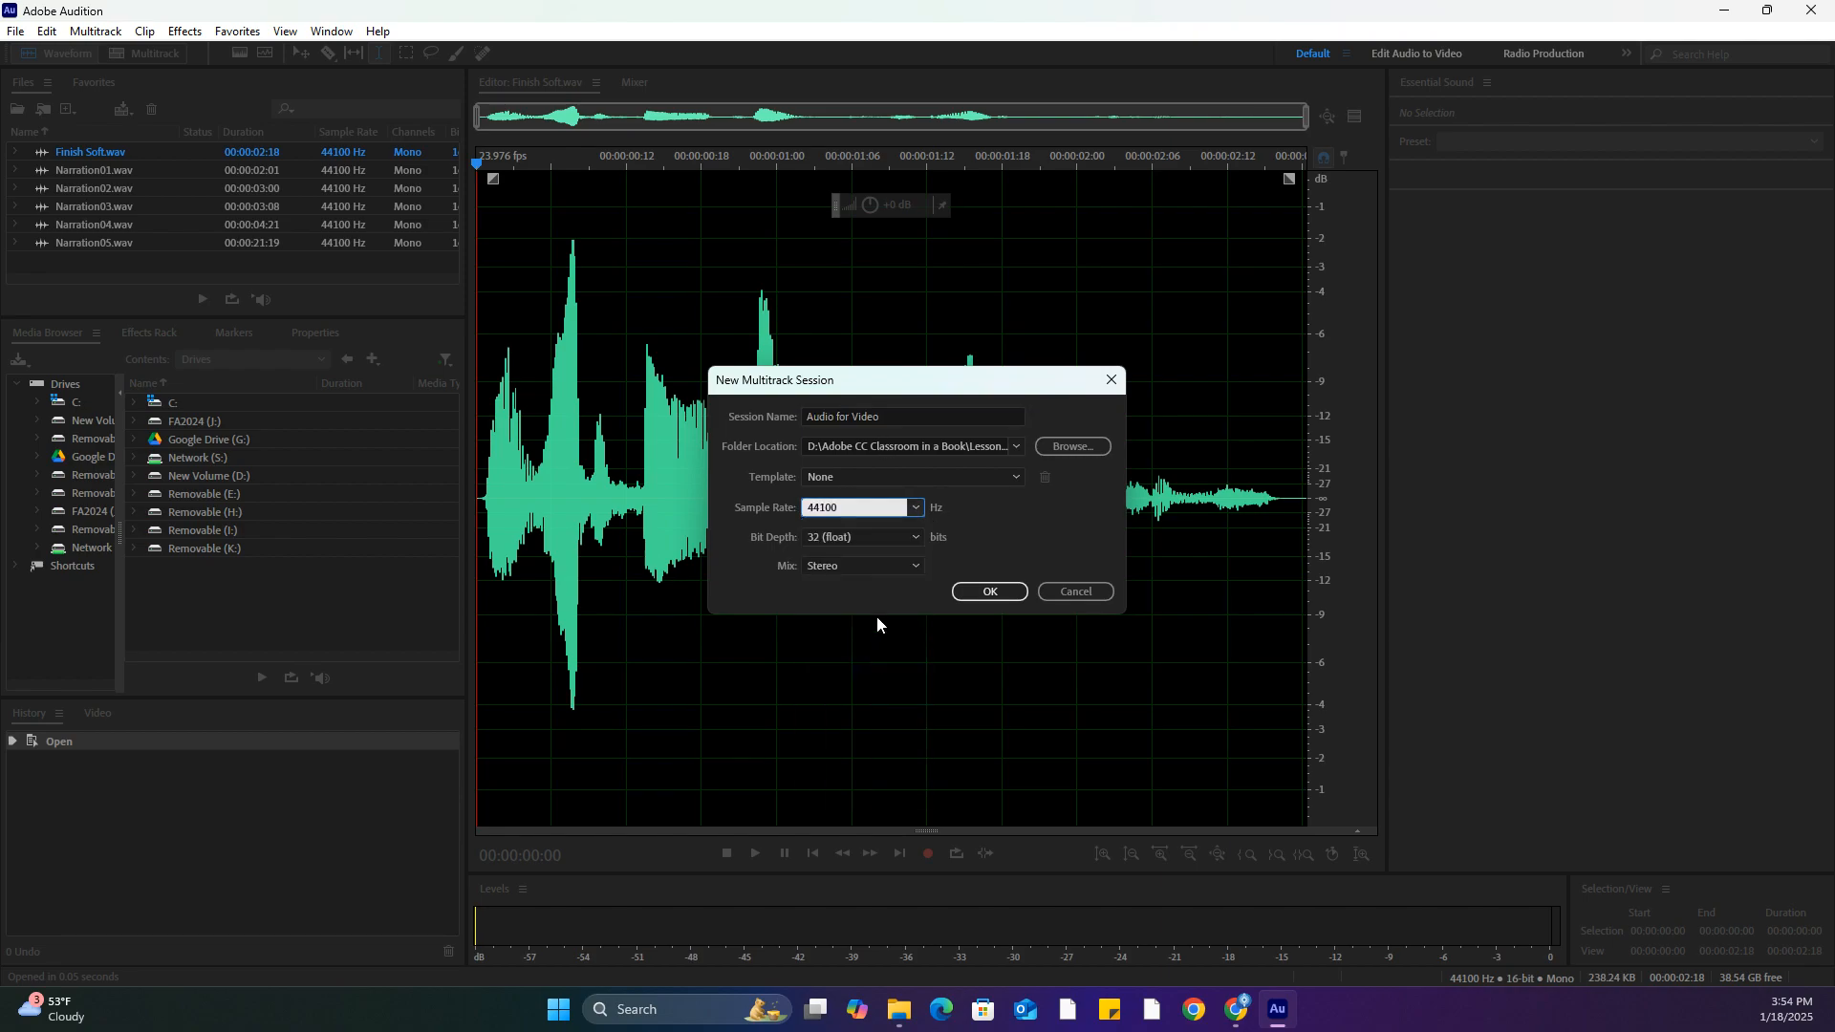
click(904, 541)
click(829, 604)
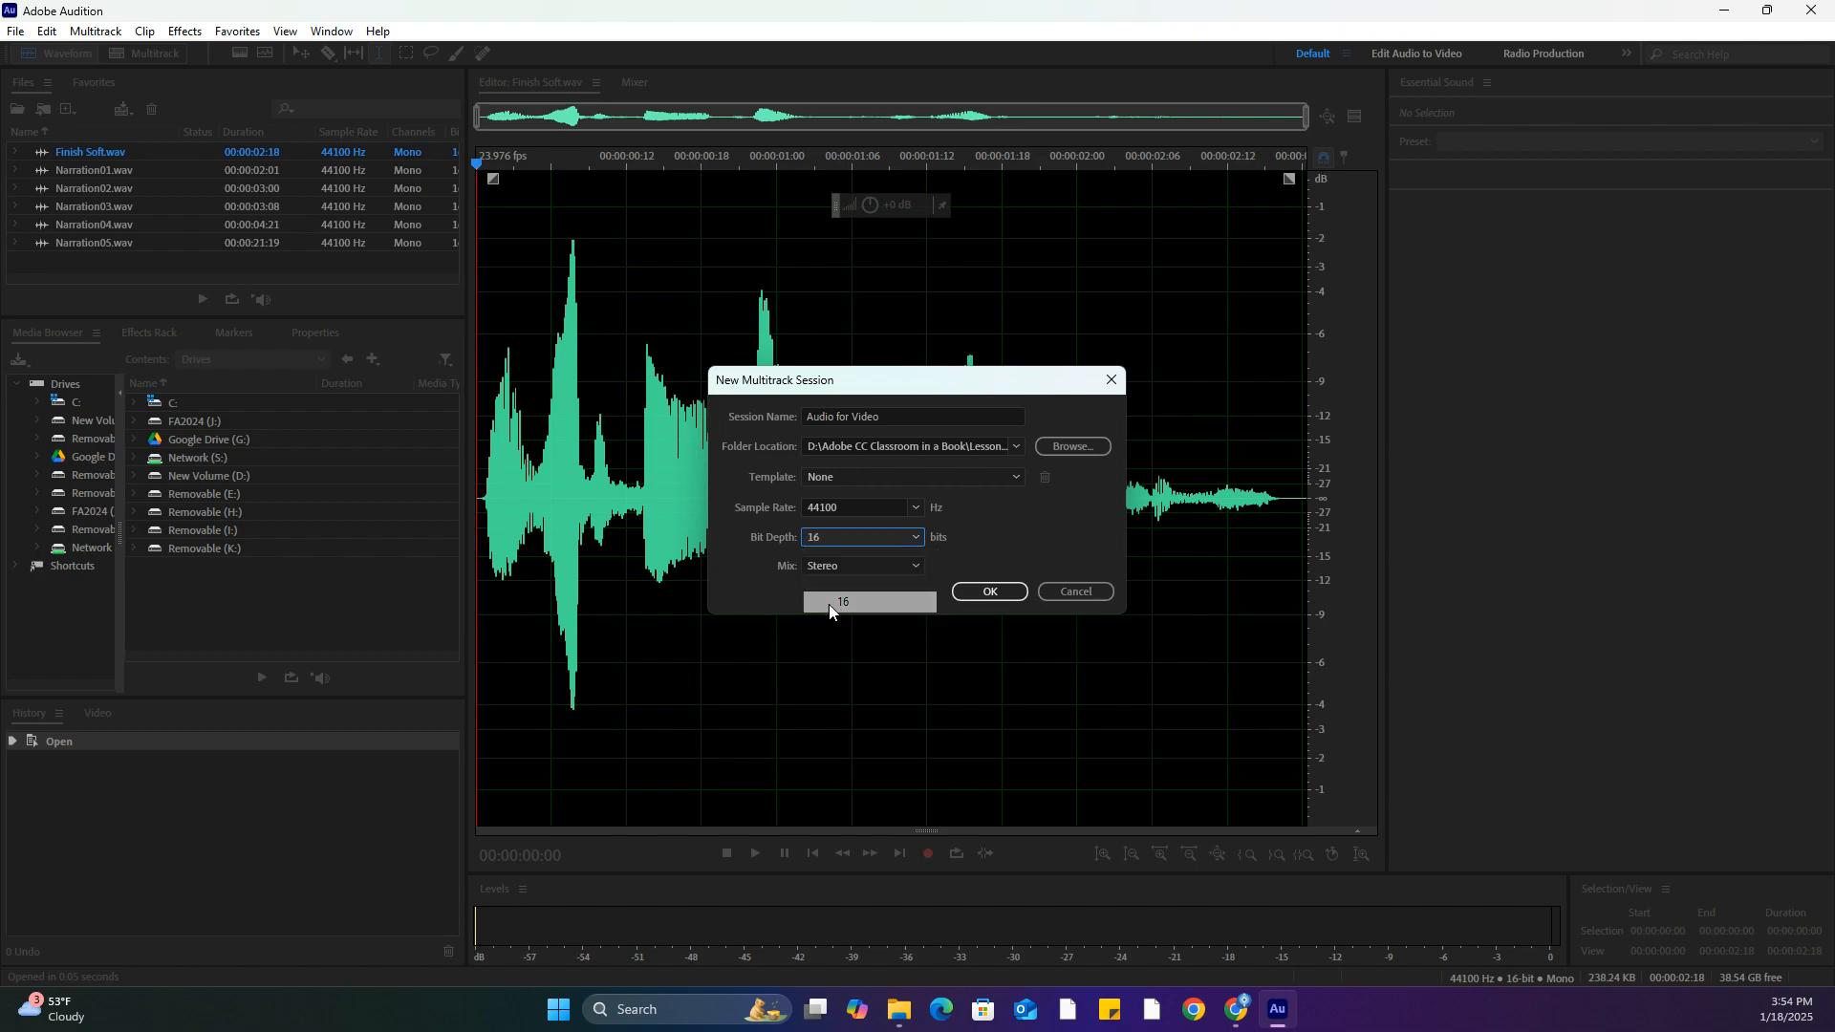
click(856, 565)
click(856, 571)
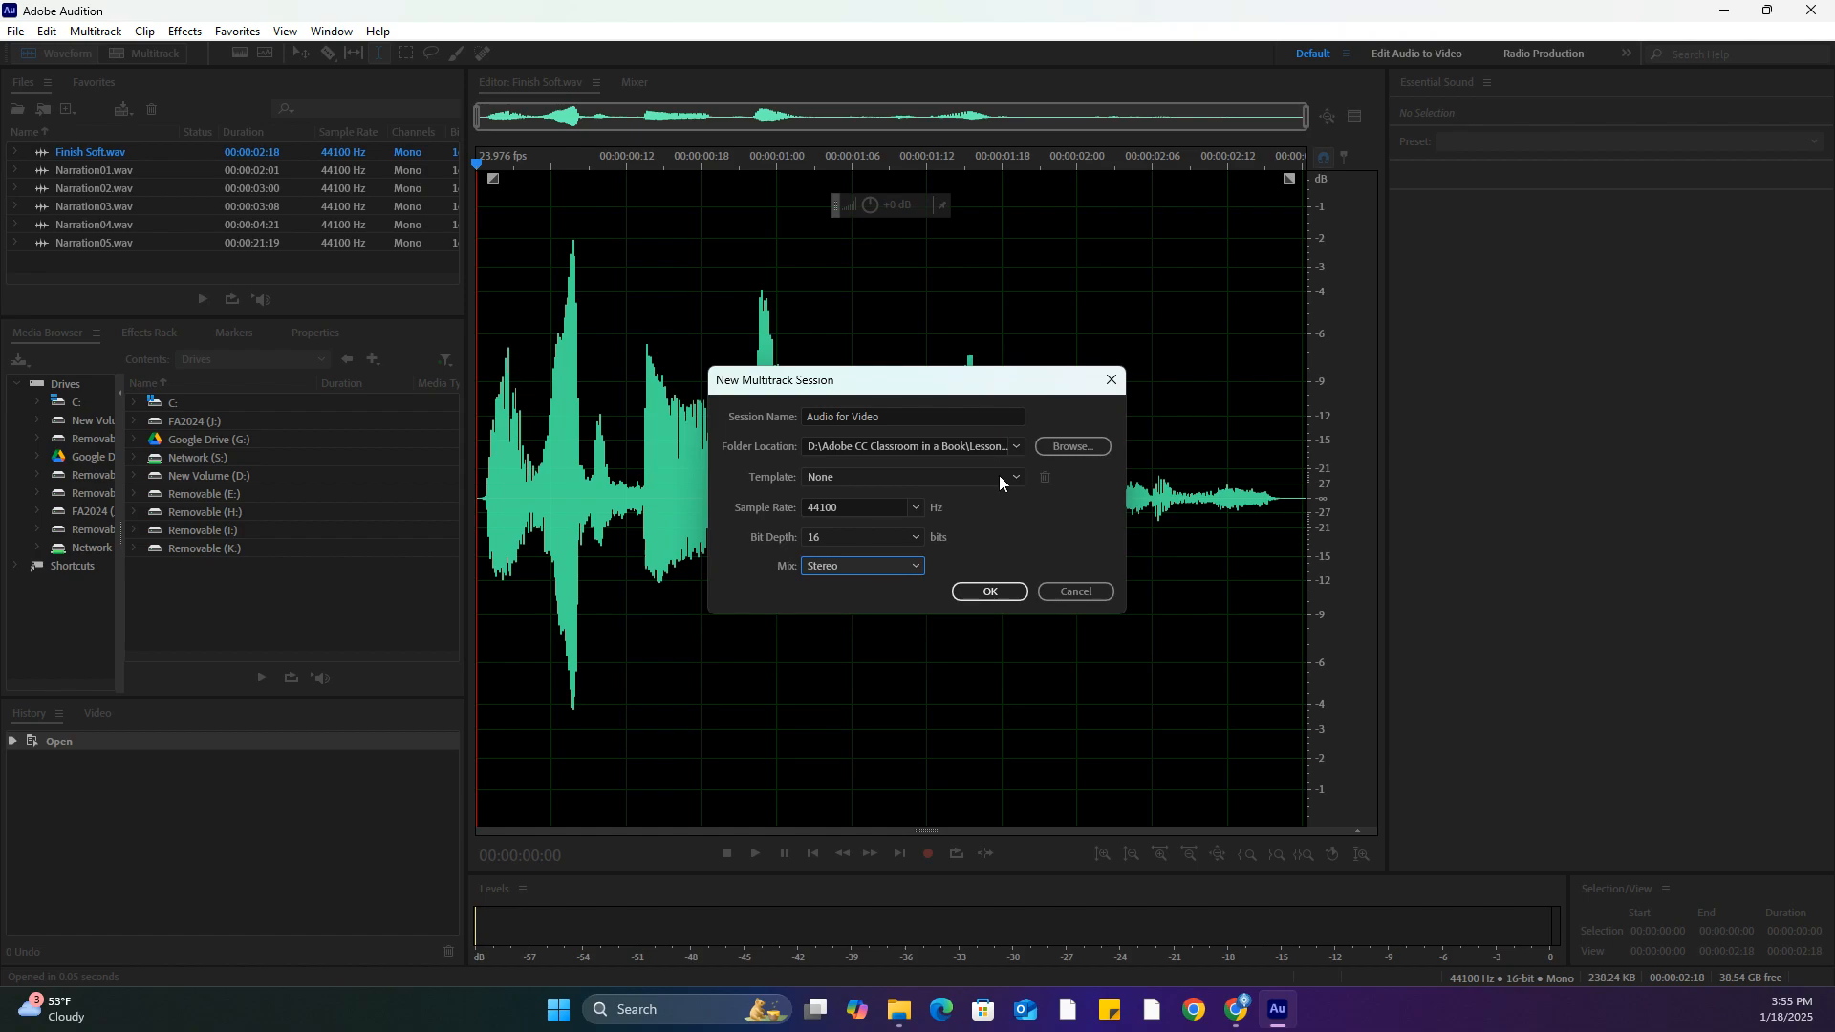
click(1000, 592)
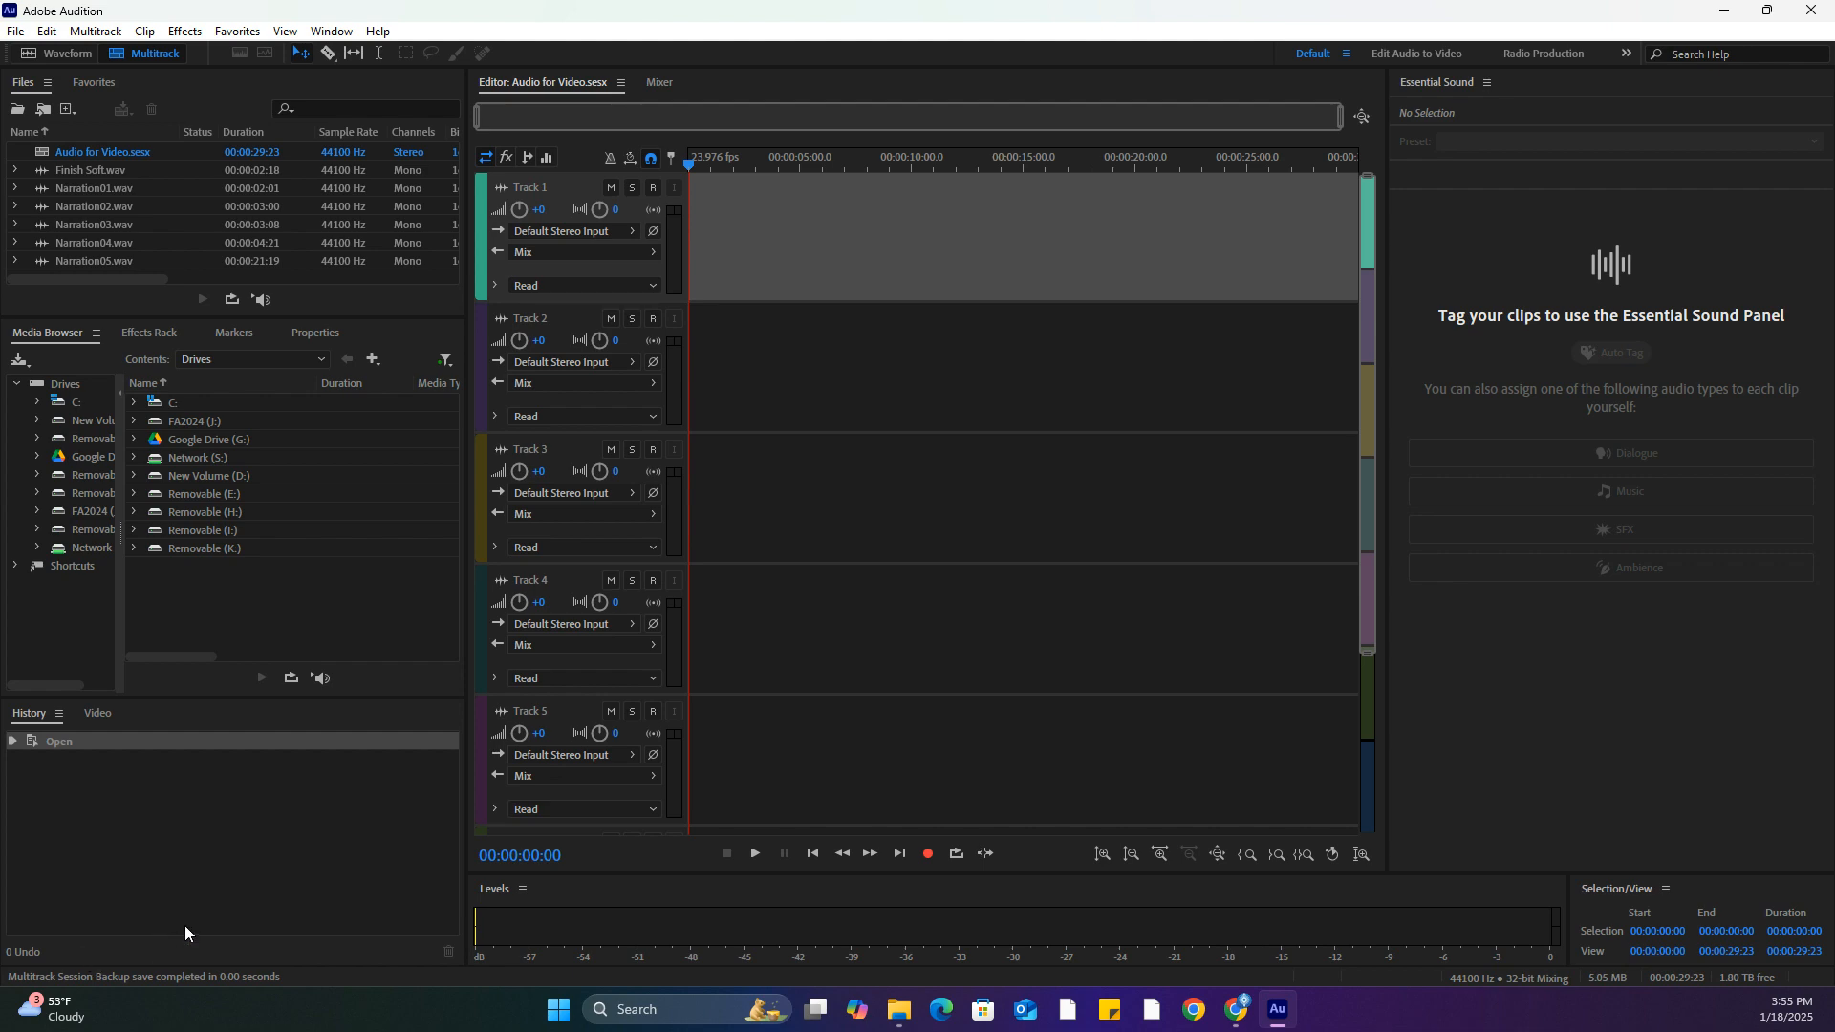
Switch to File Explorer and open the Audio For Video File folder inside Lesson12 of the Lessons files
click(900, 1009)
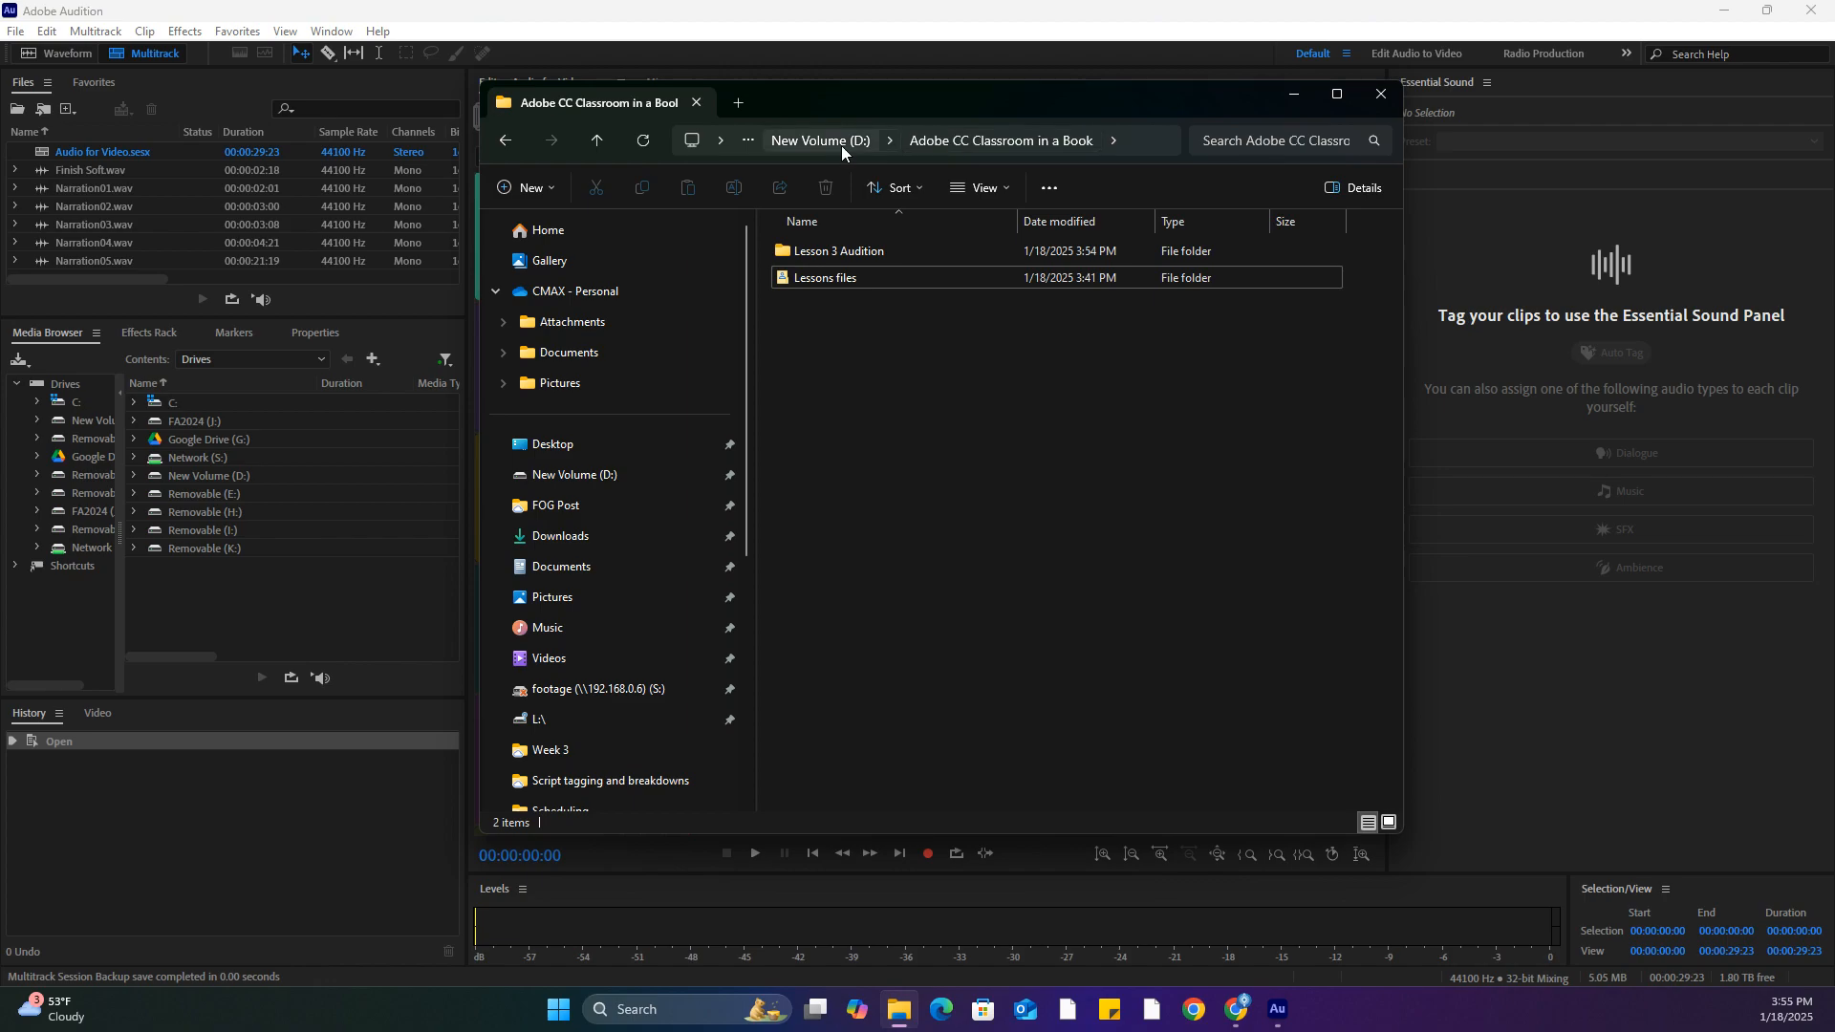
click(823, 275)
double_click(823, 275)
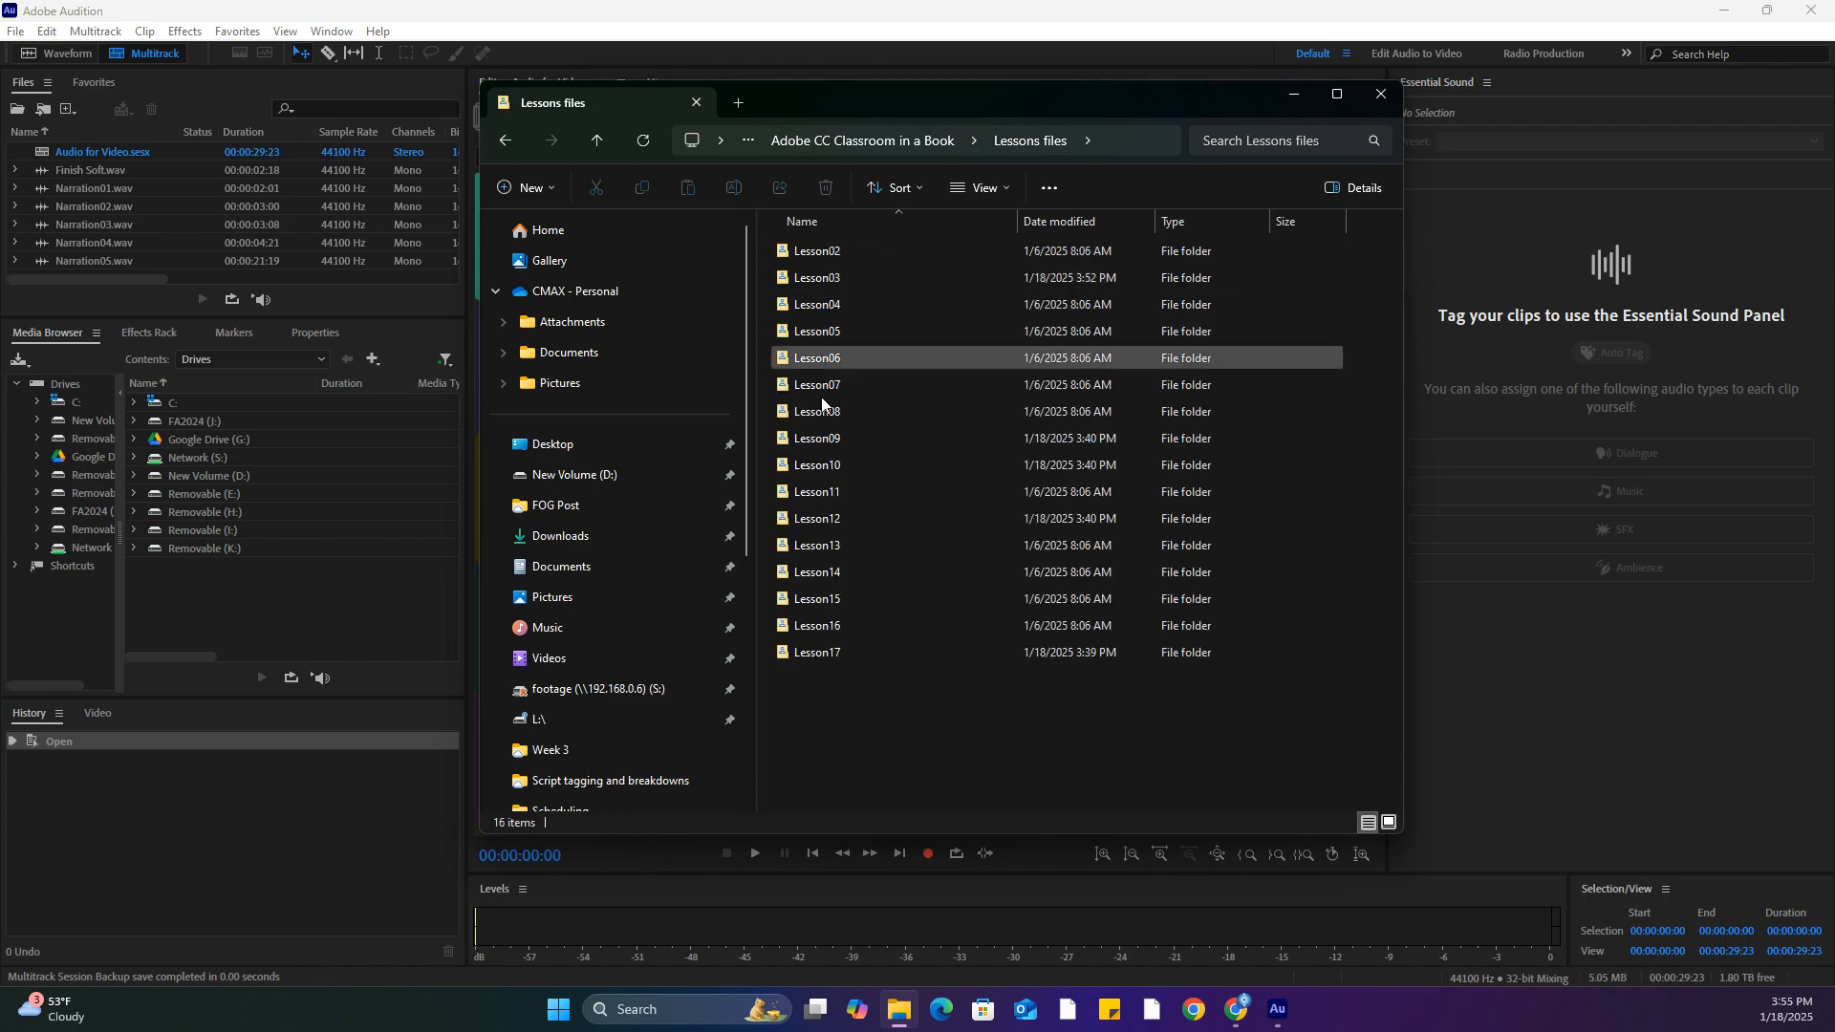
click(831, 518)
double_click(831, 518)
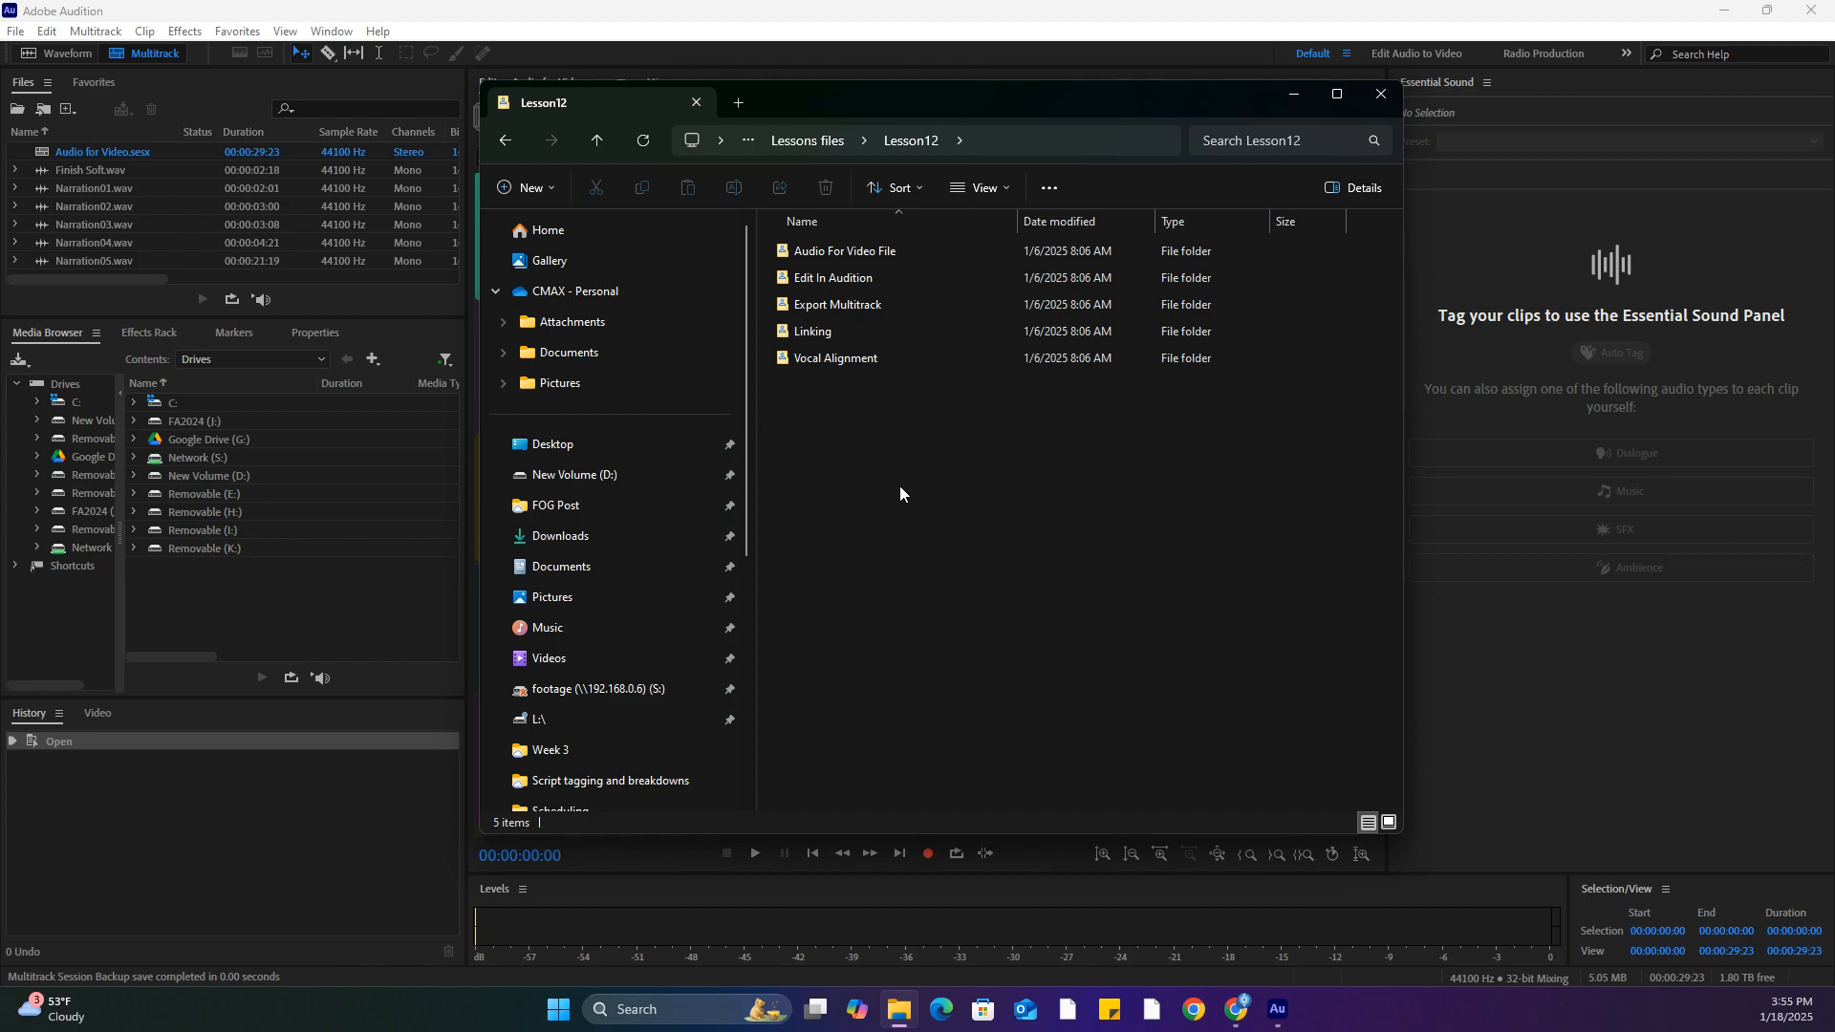
double_click(860, 248)
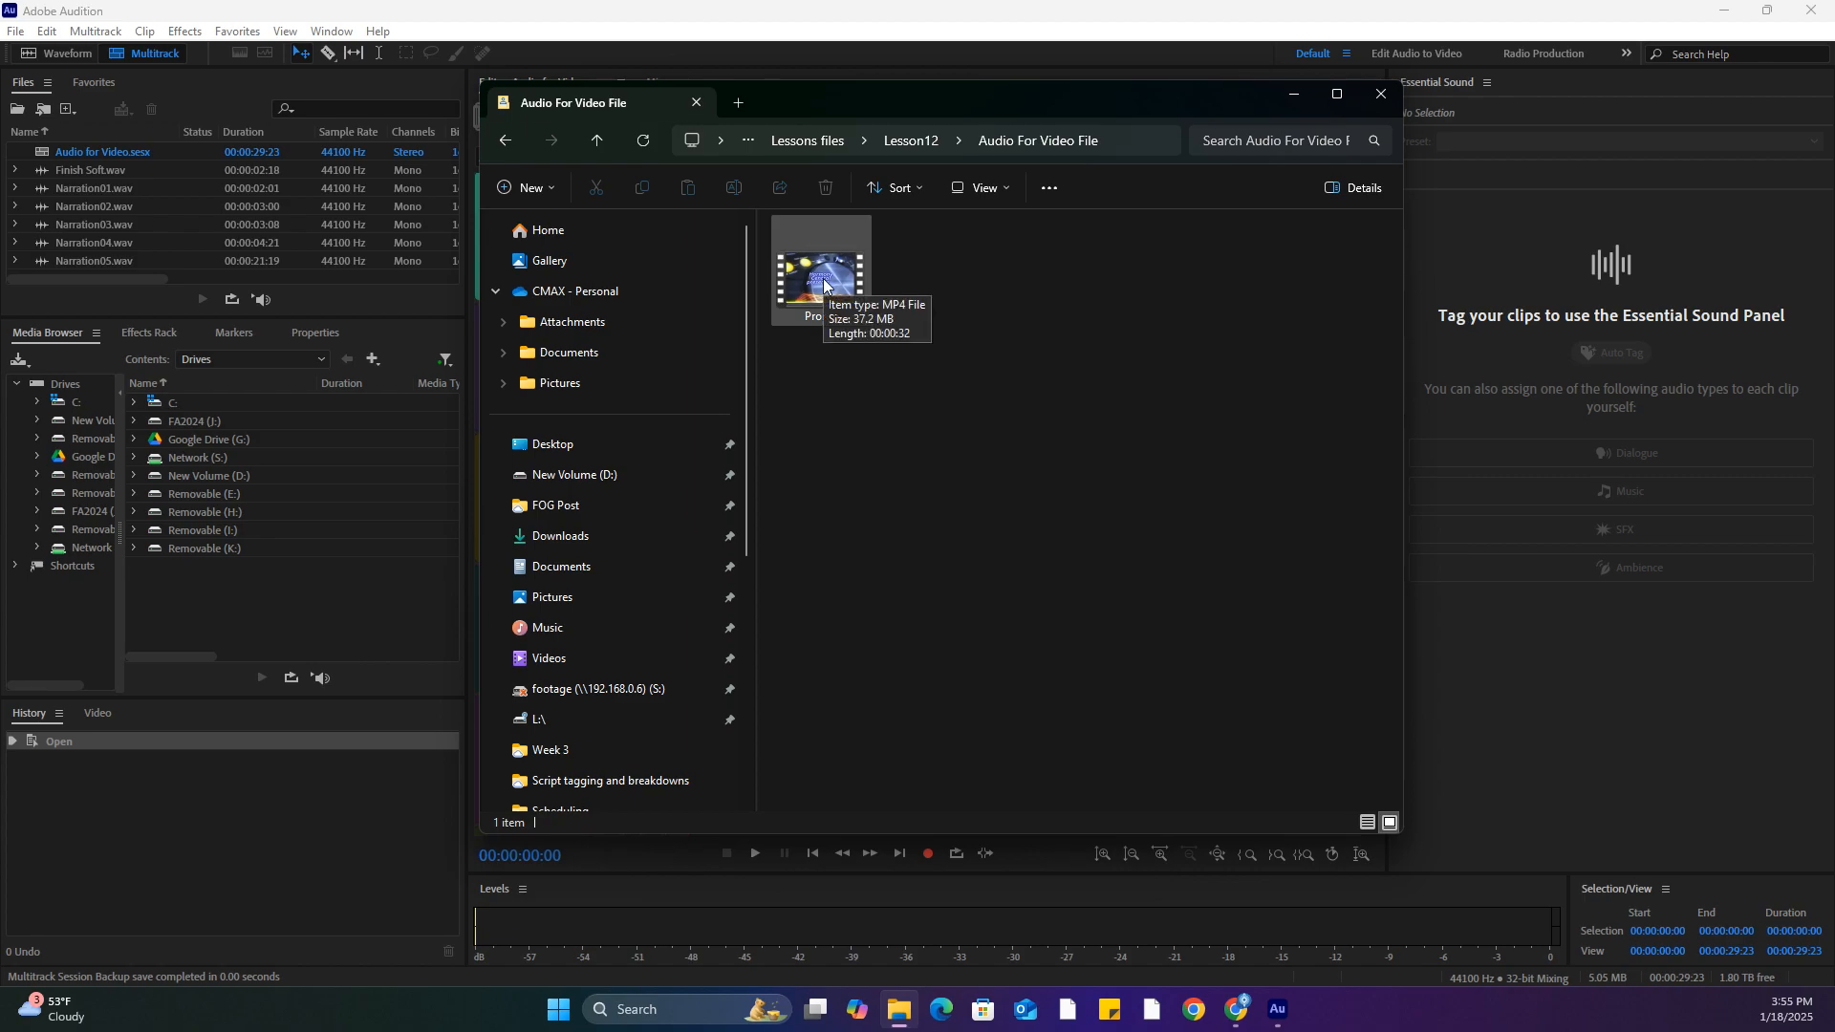
Place the Promo video at the very start of the multitrack session and slightly narrow the video preview area
drag(846, 106, 1200, 134)
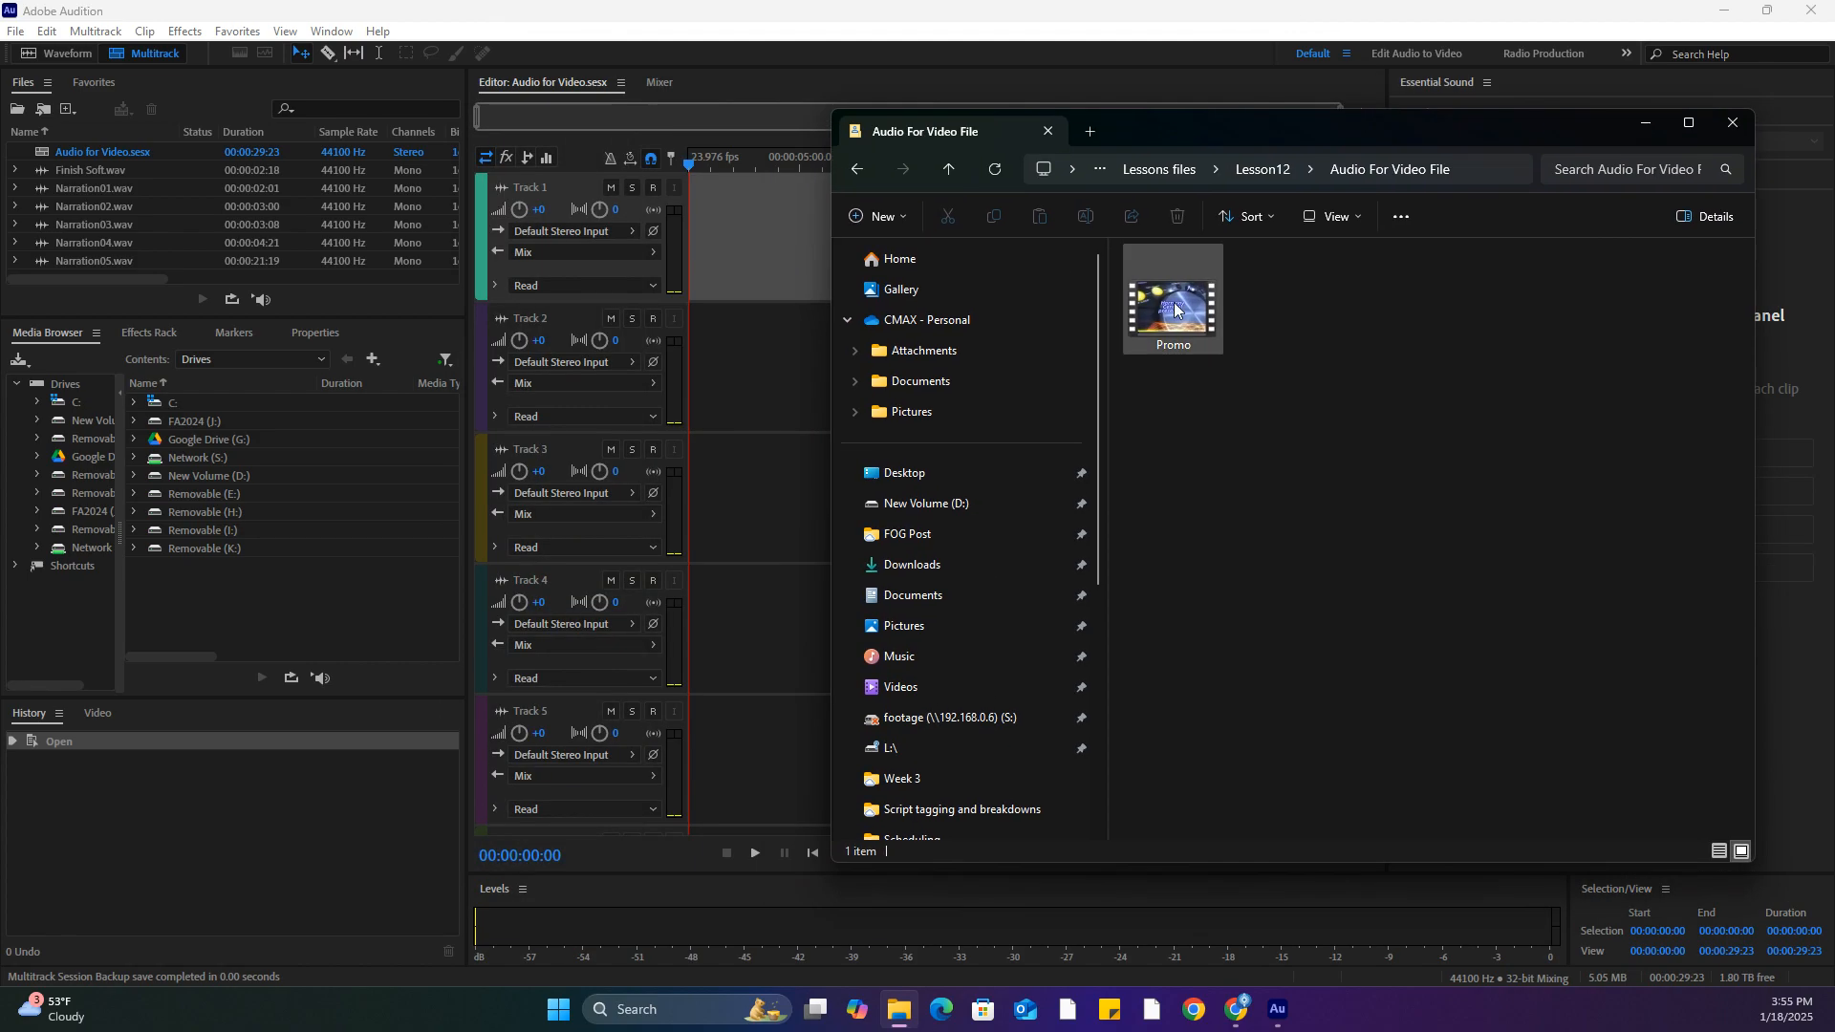
drag(1174, 308, 700, 210)
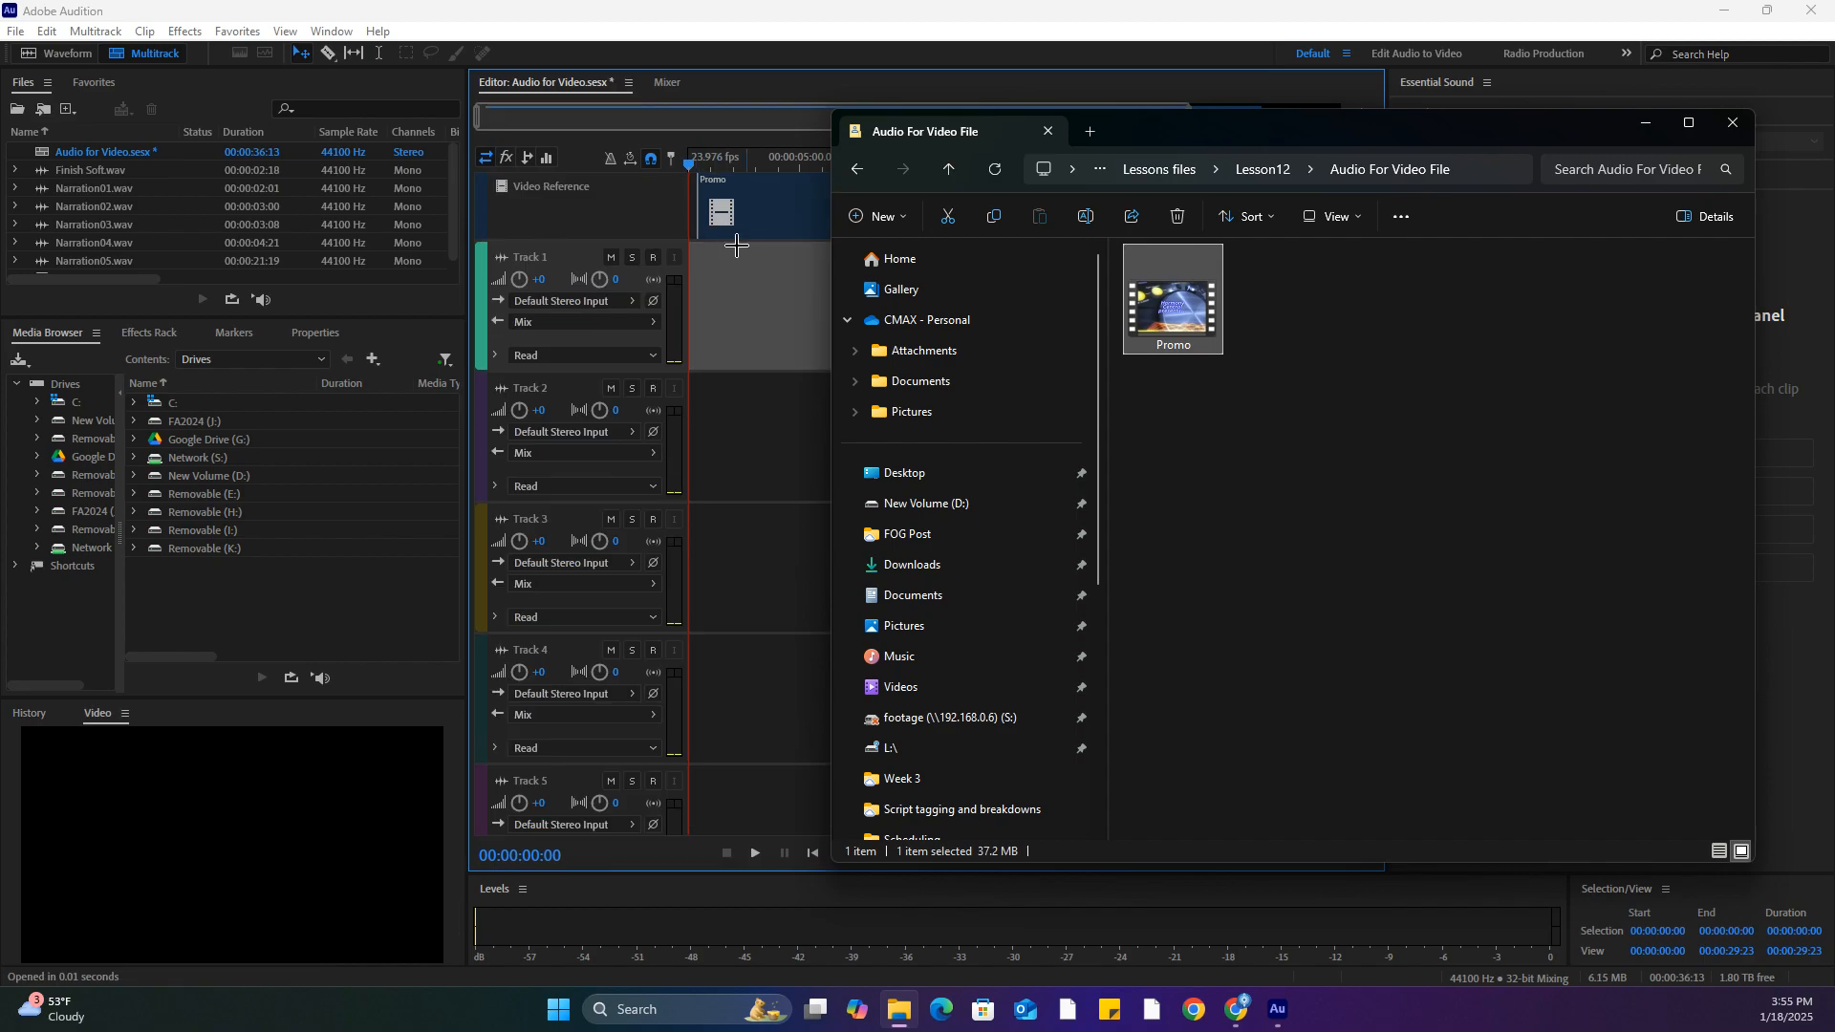
click(776, 220)
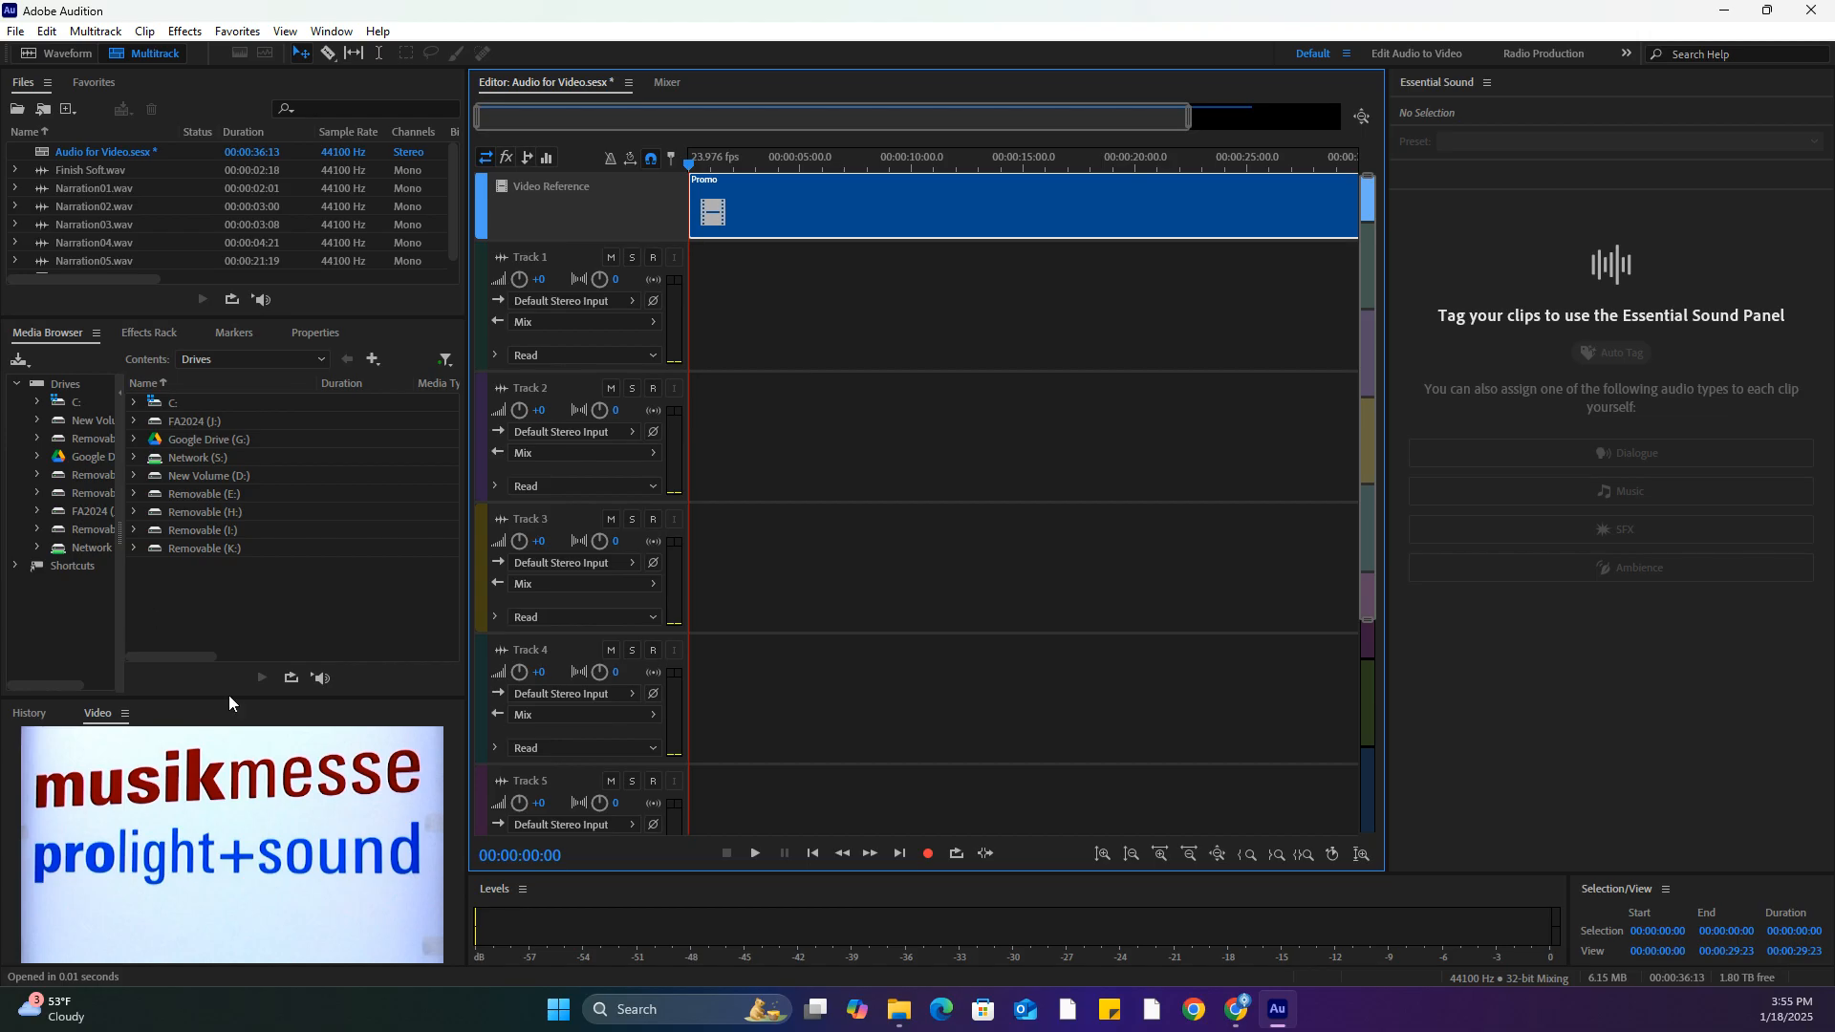
click(463, 775)
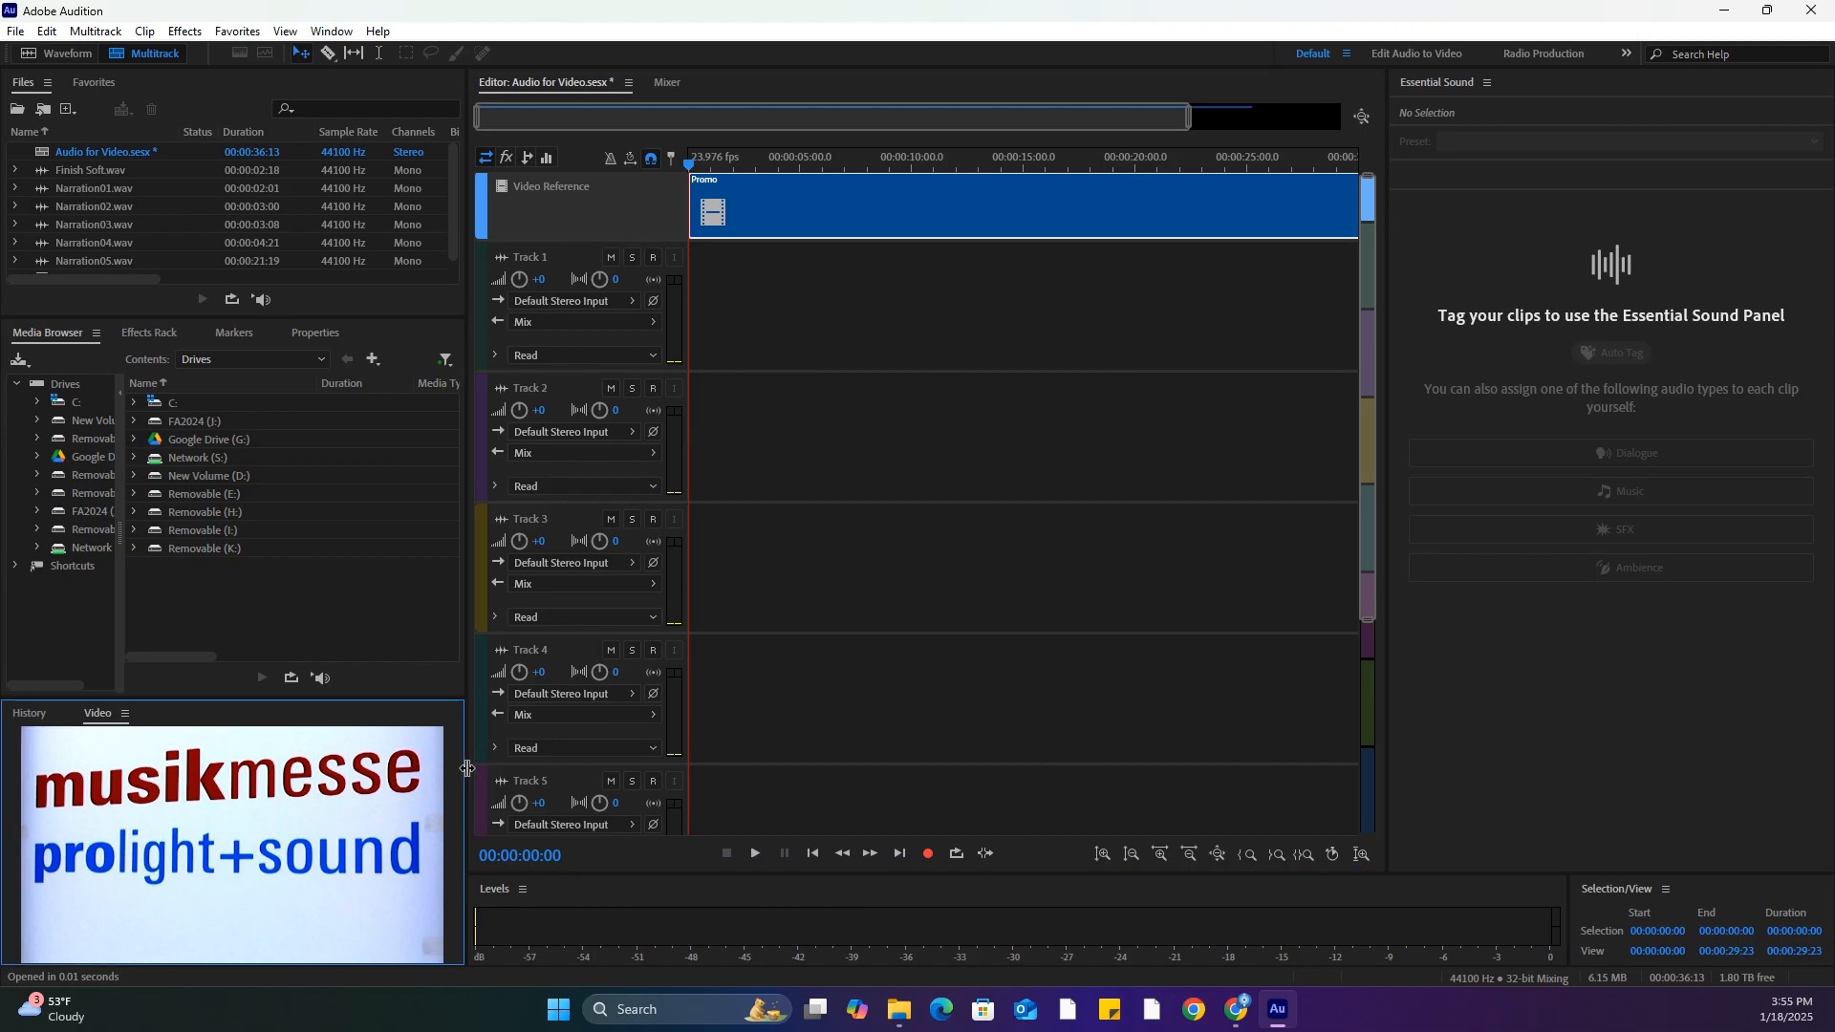
drag(464, 775, 415, 764)
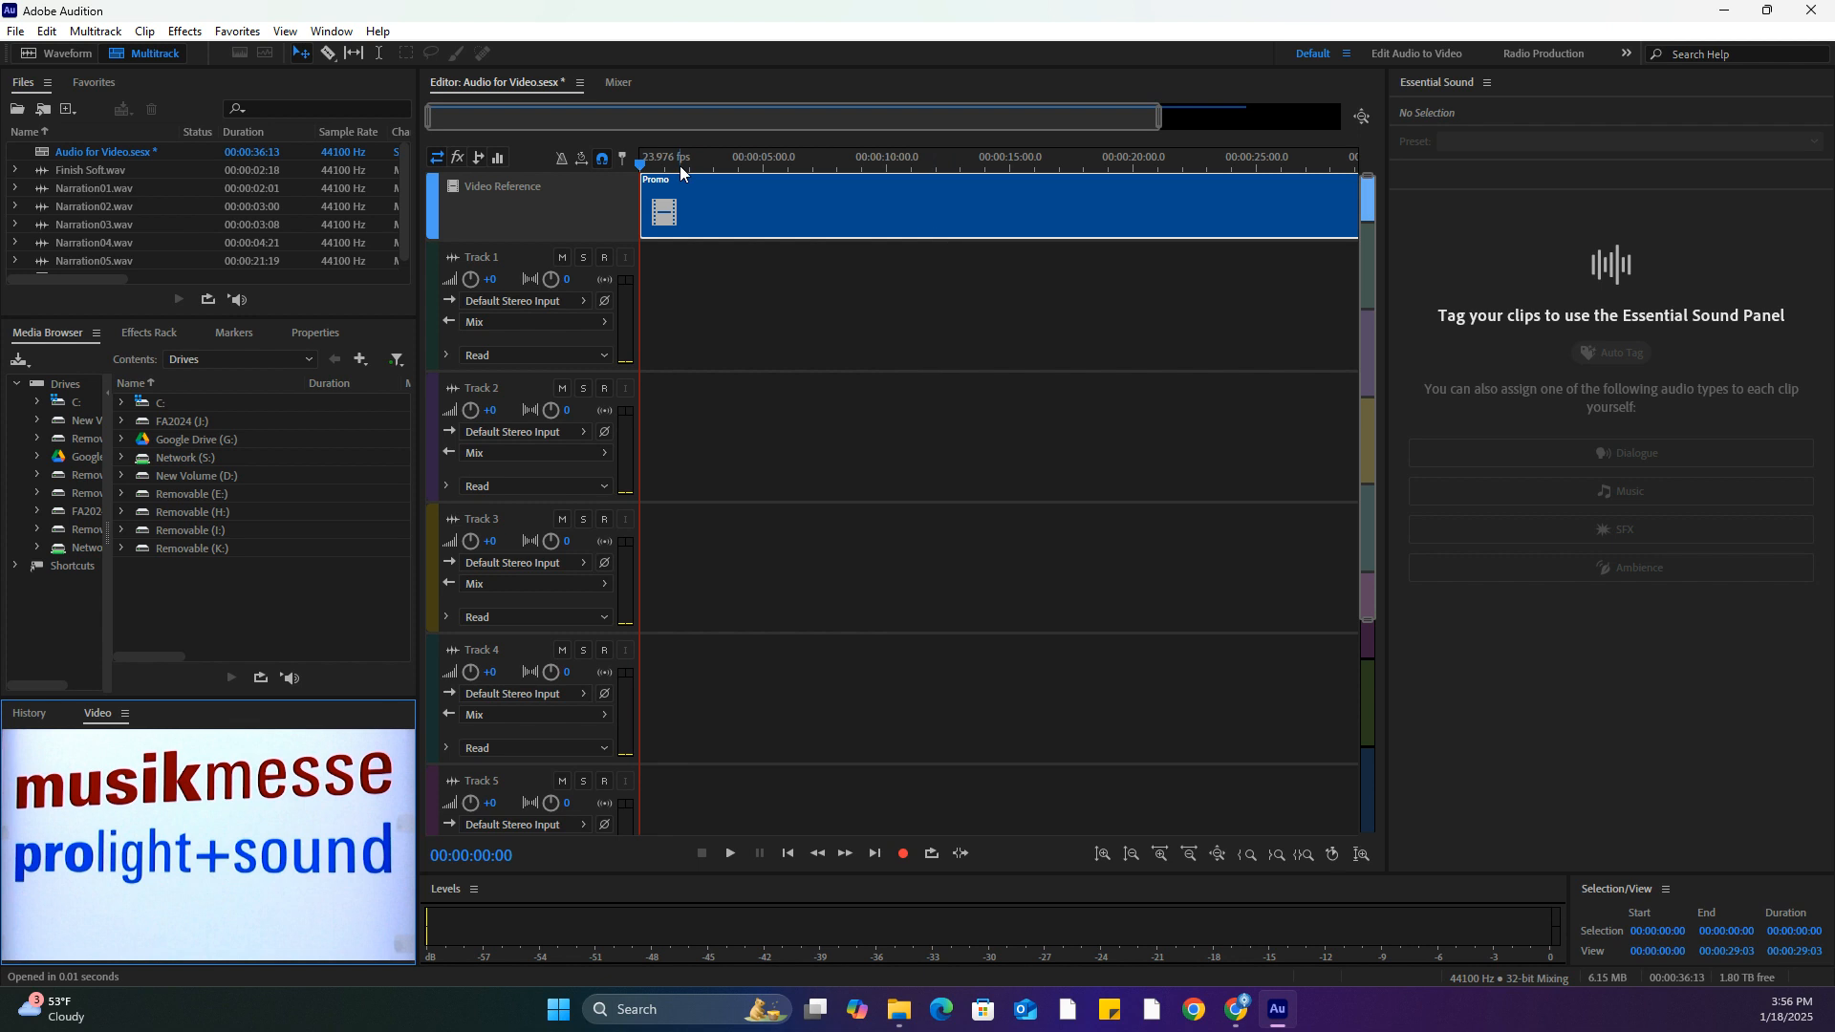
Preview a short portion of the Promo video starting at 00:00:15:17
key(space)
drag(659, 164, 1028, 163)
key(space)
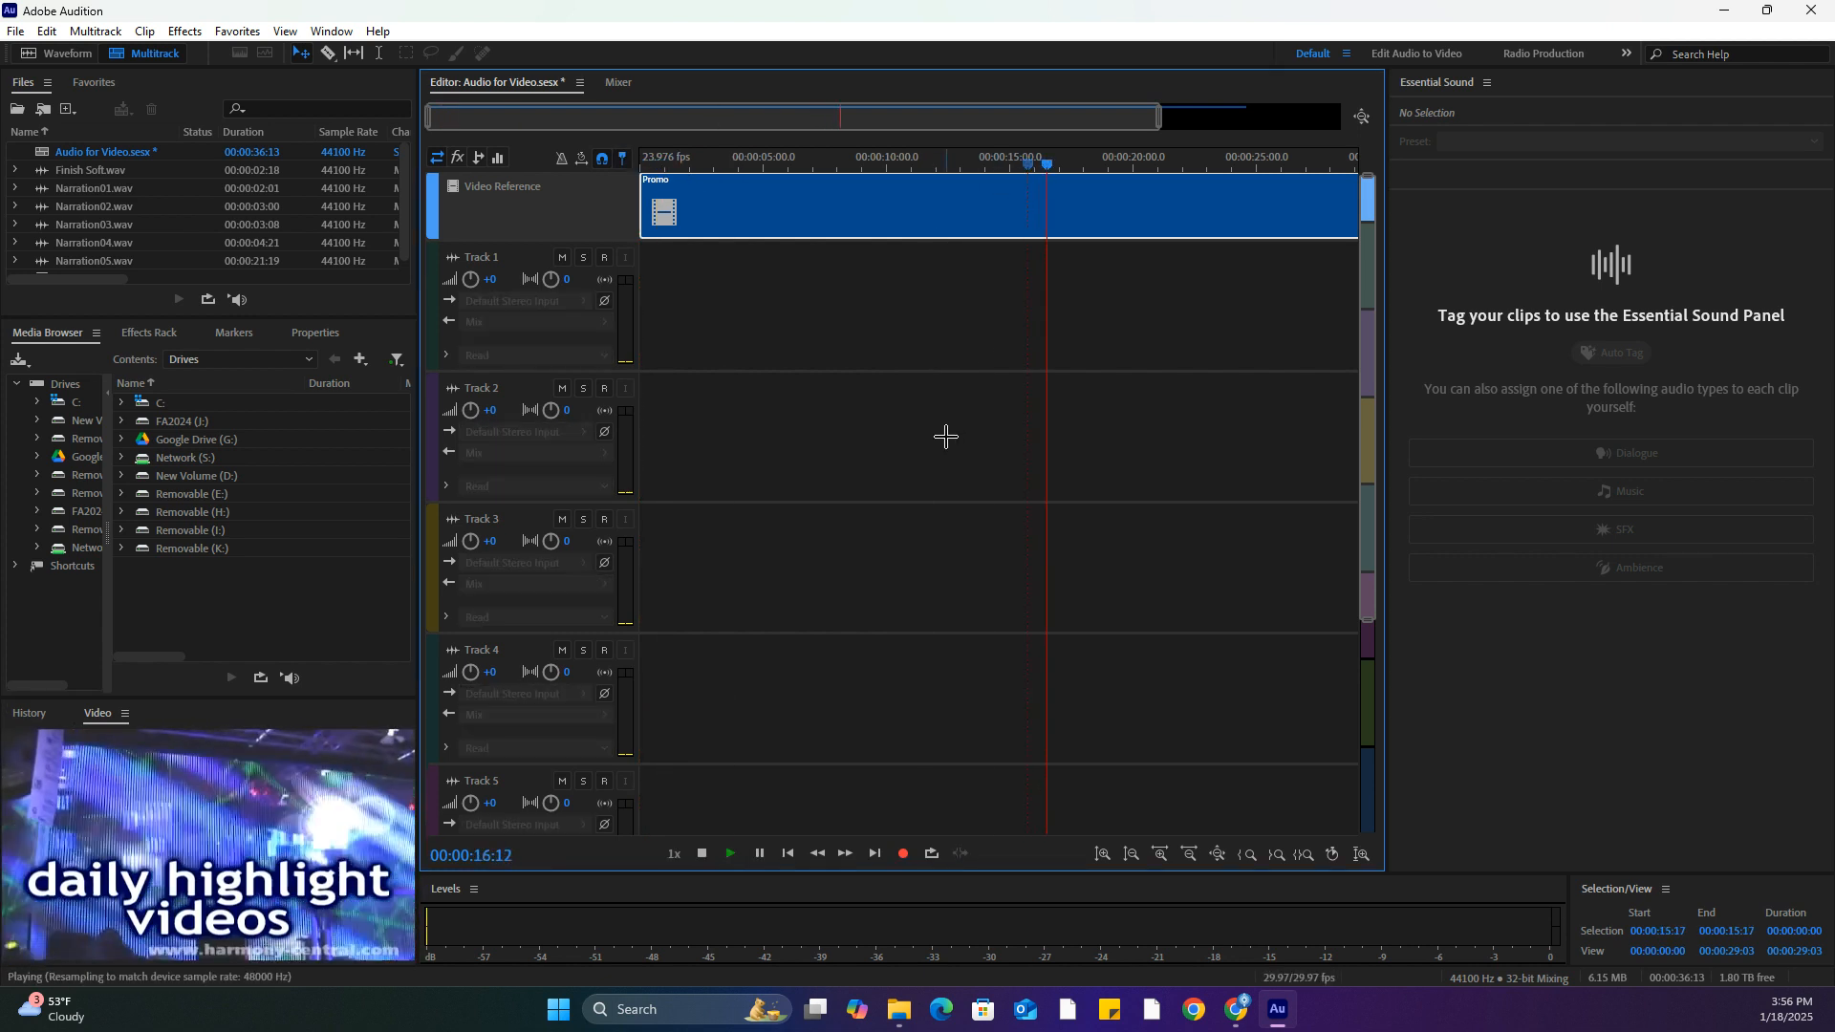
key(space)
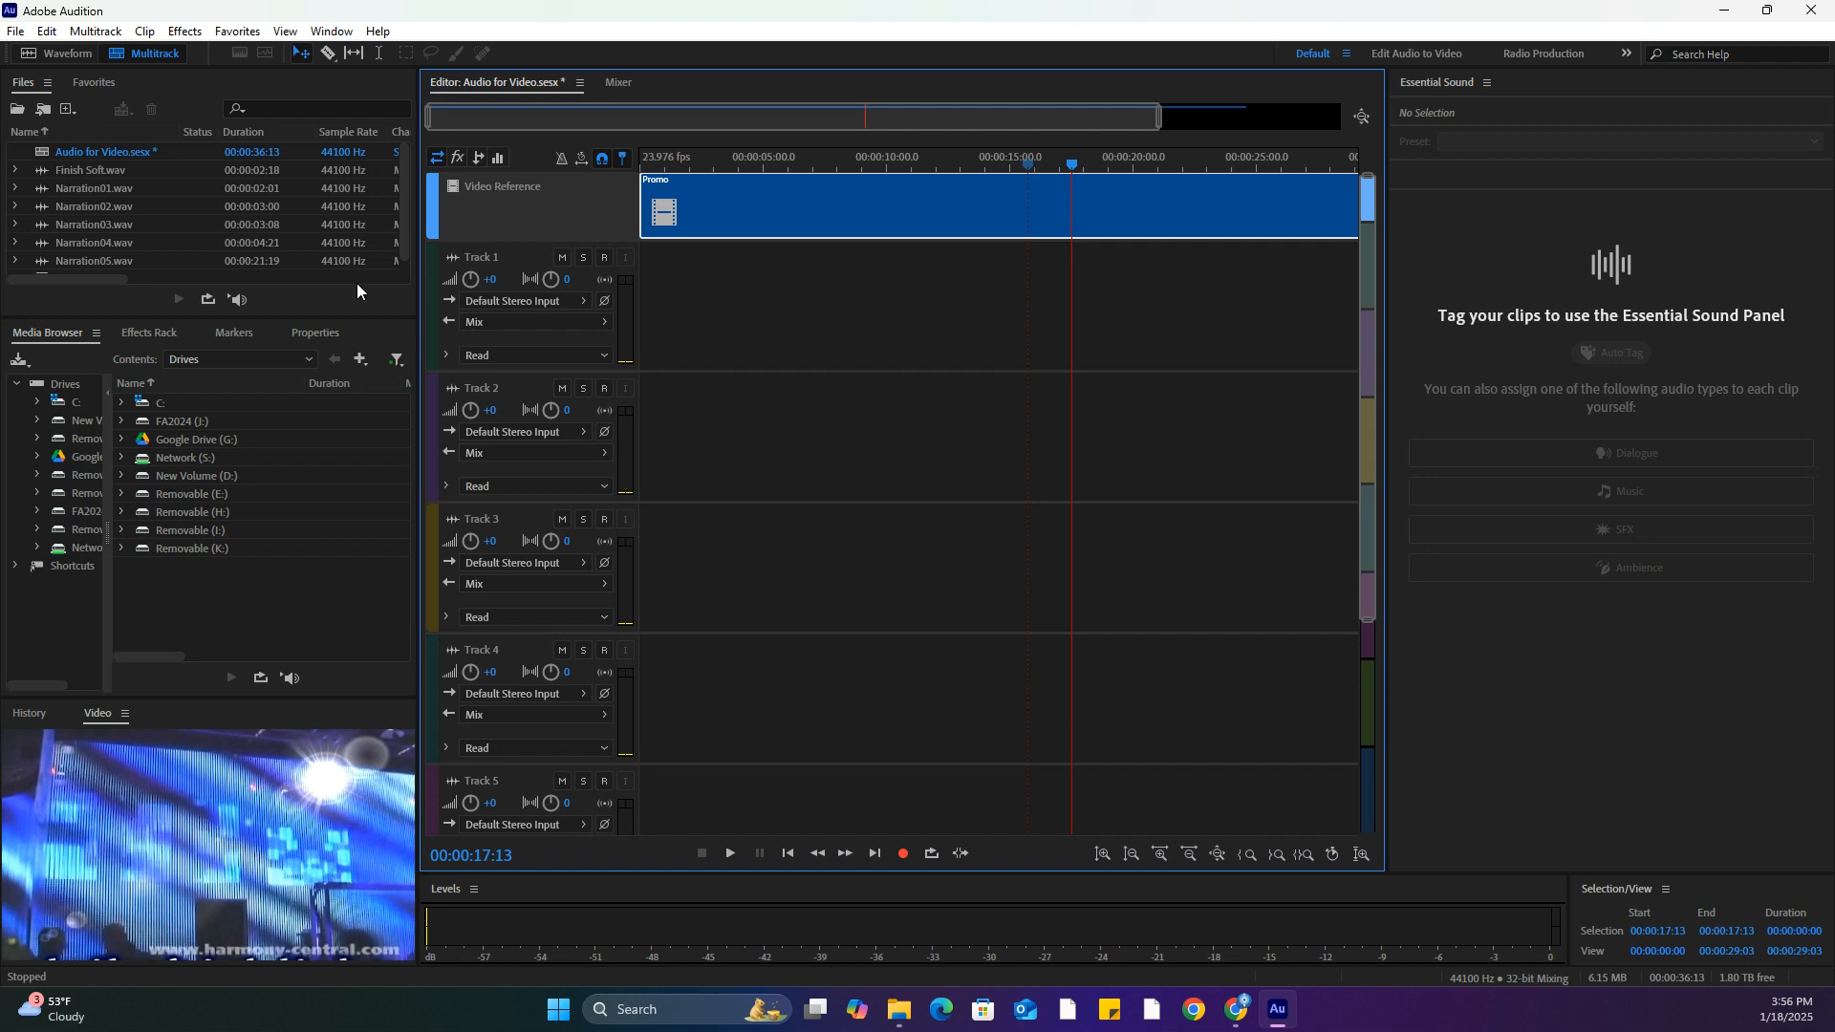
Show Finish Soft.wav in the editor and play it through
click(580, 83)
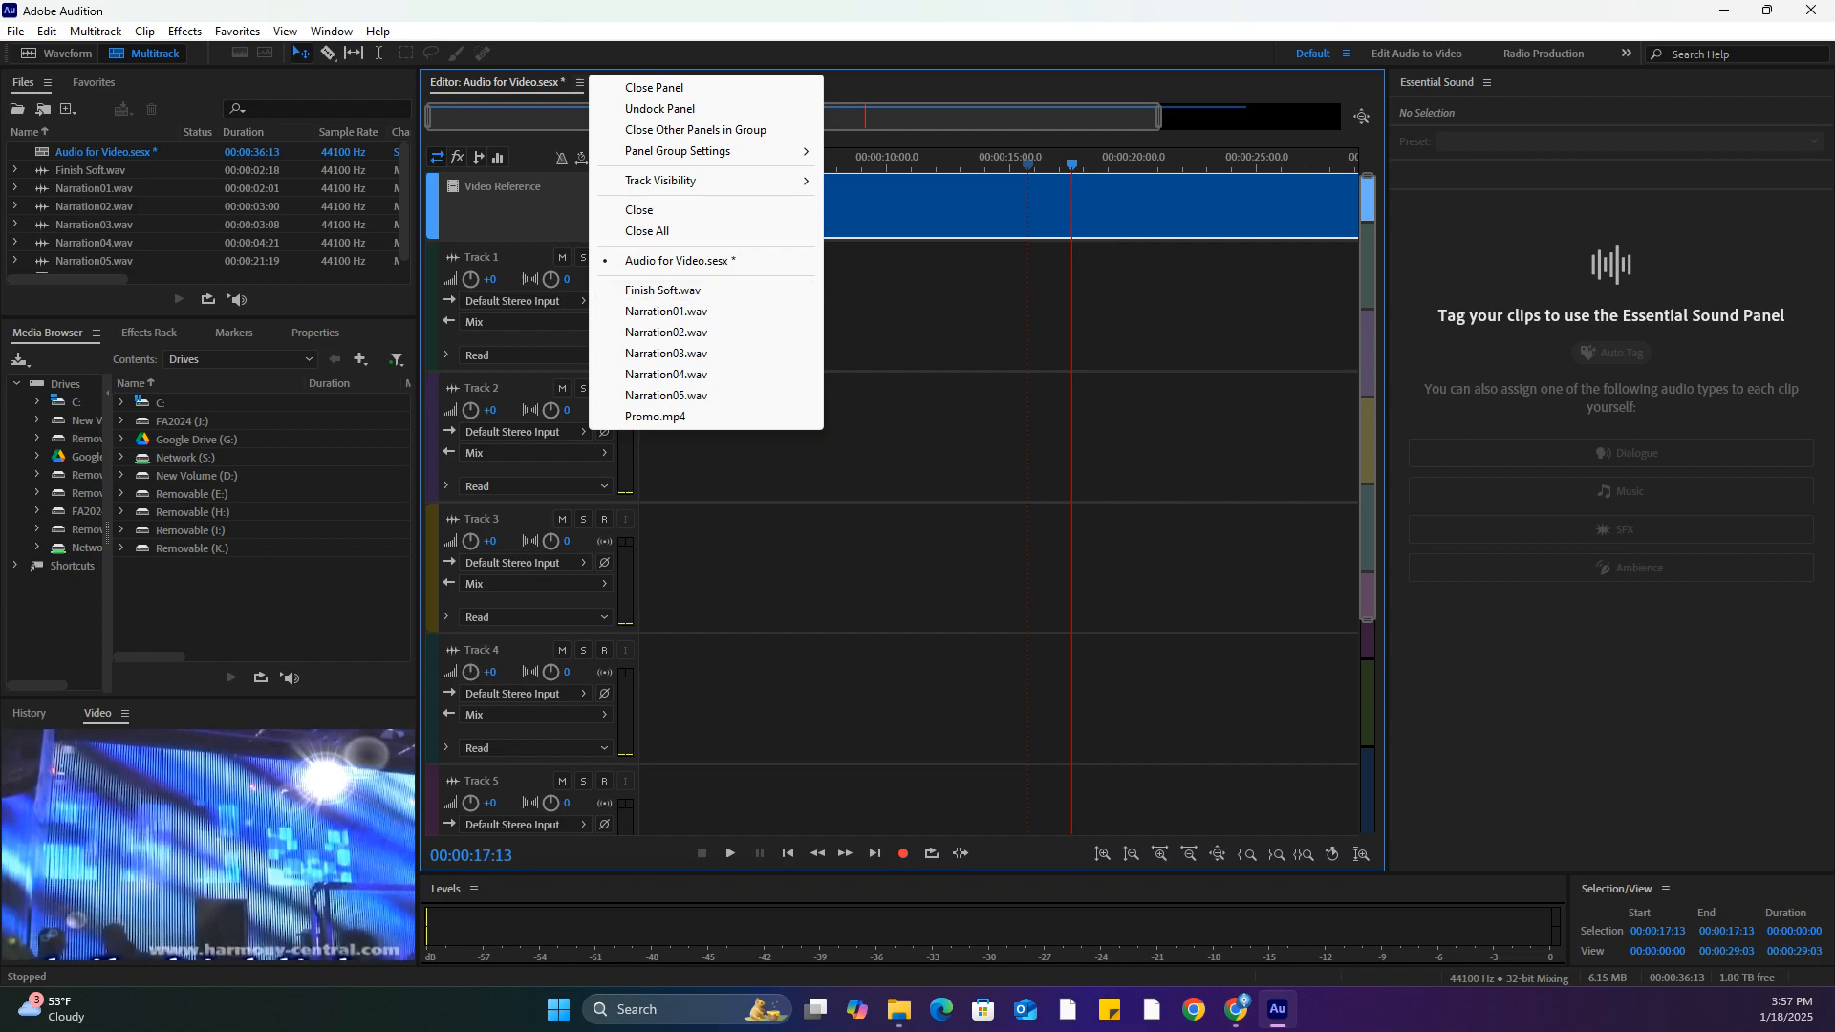
click(169, 99)
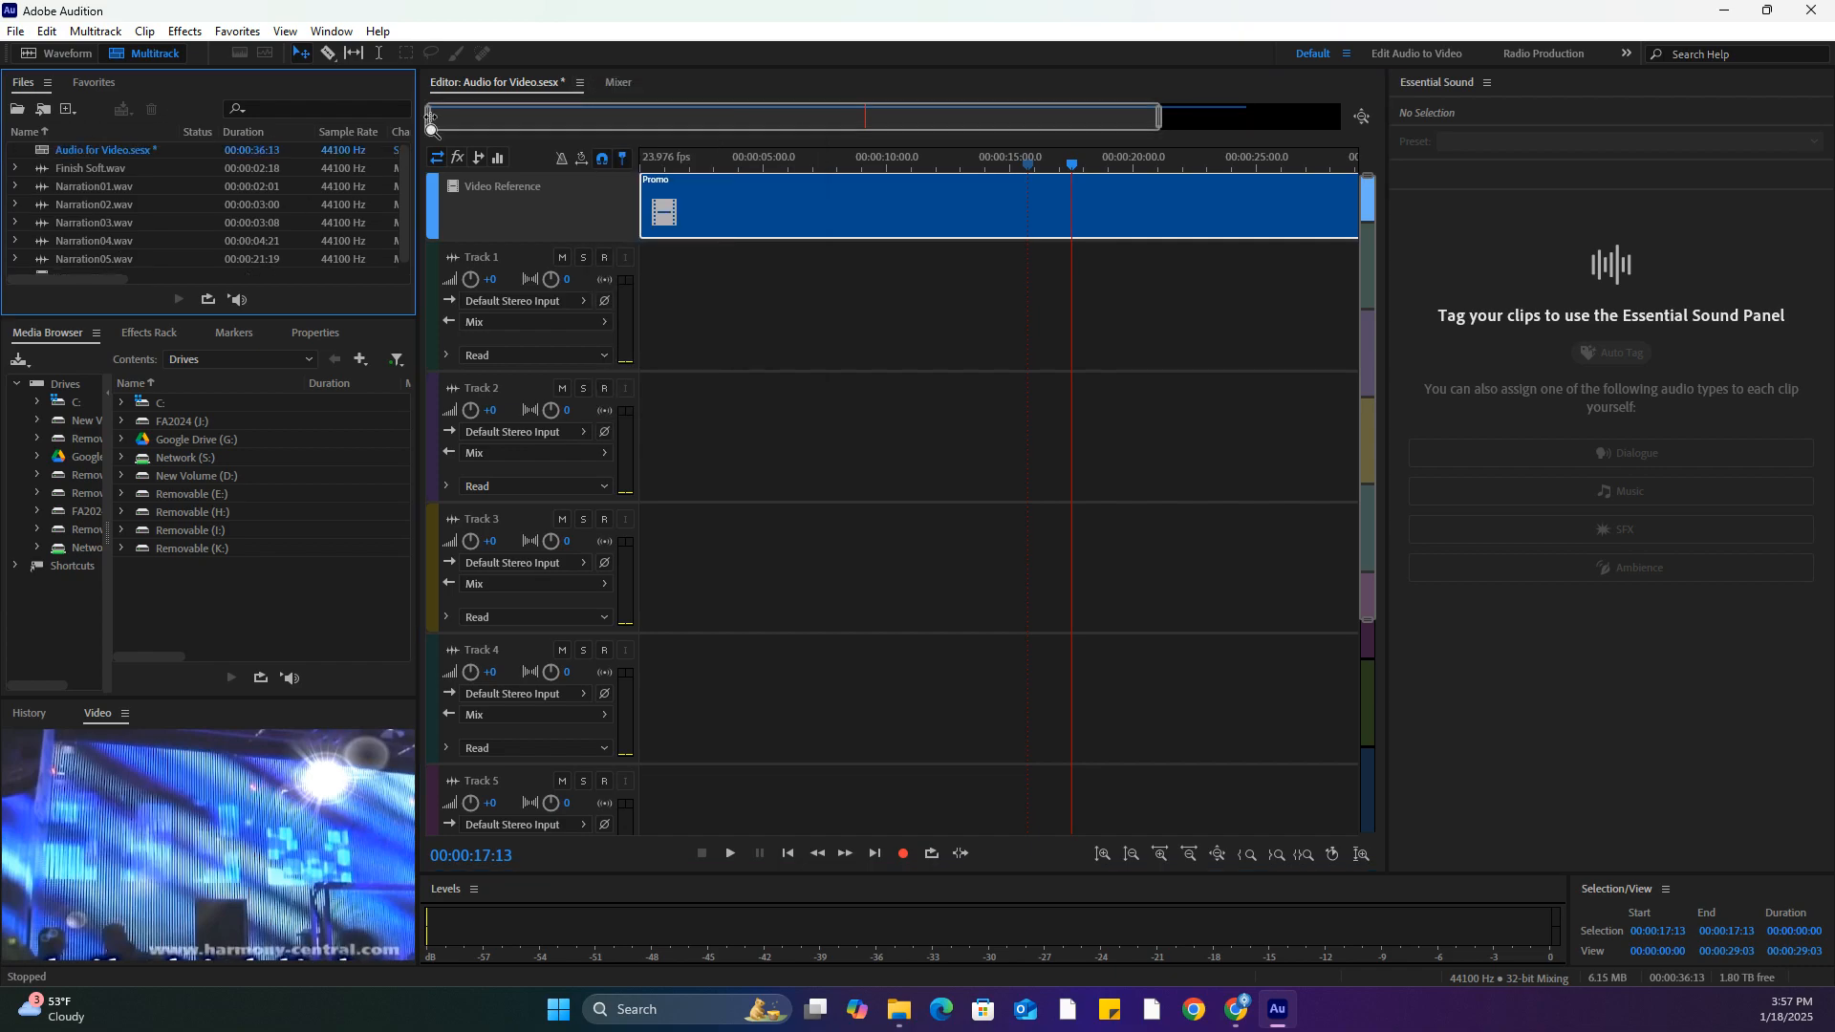
click(579, 84)
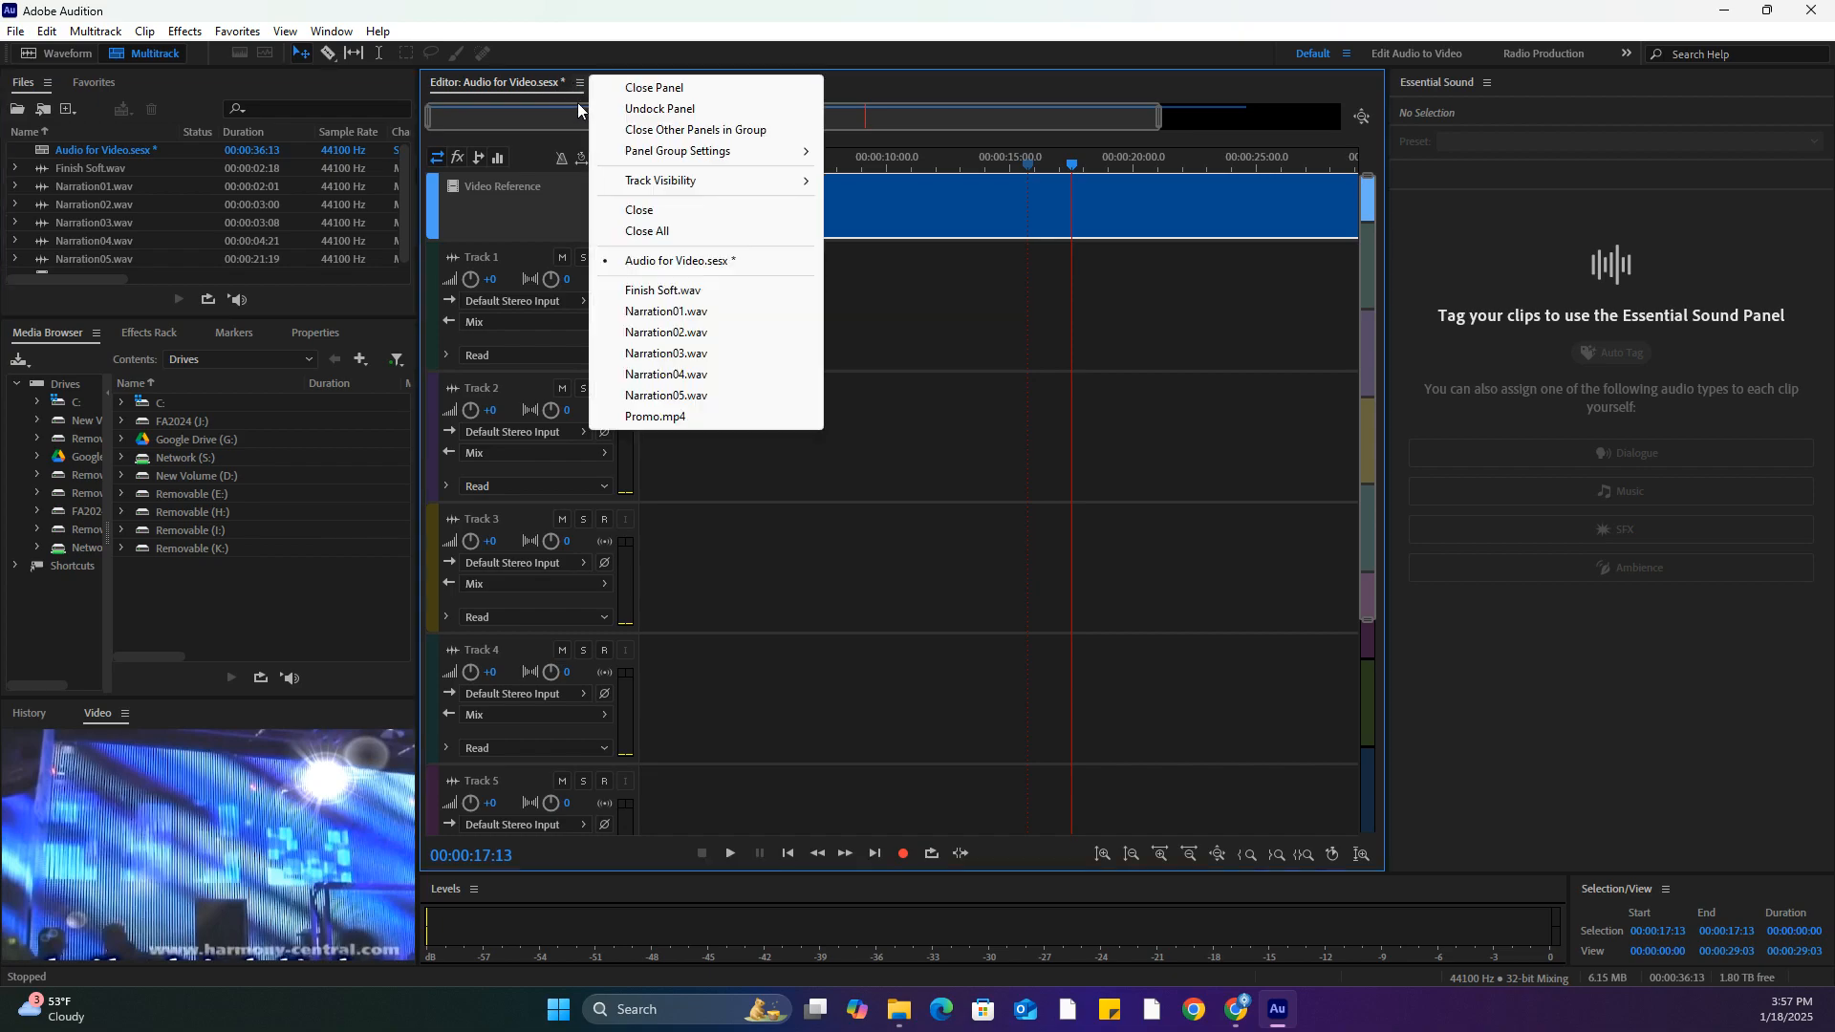
click(764, 291)
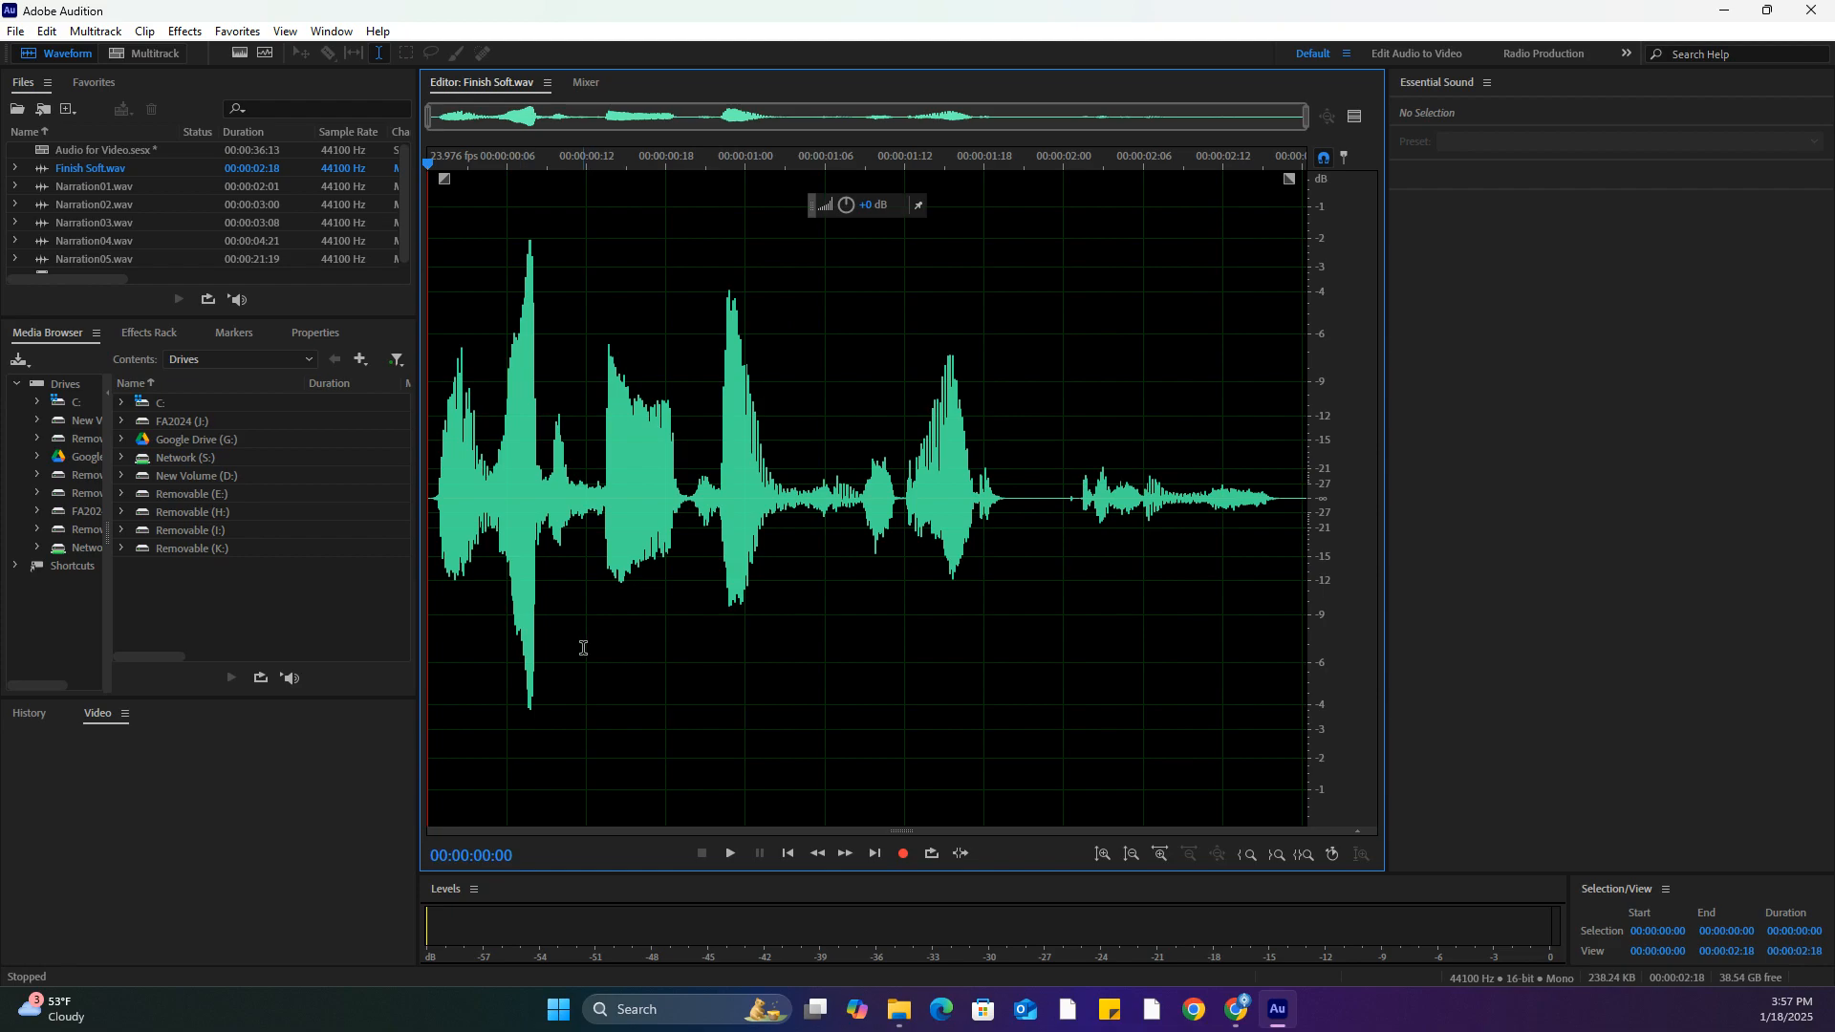
key(space)
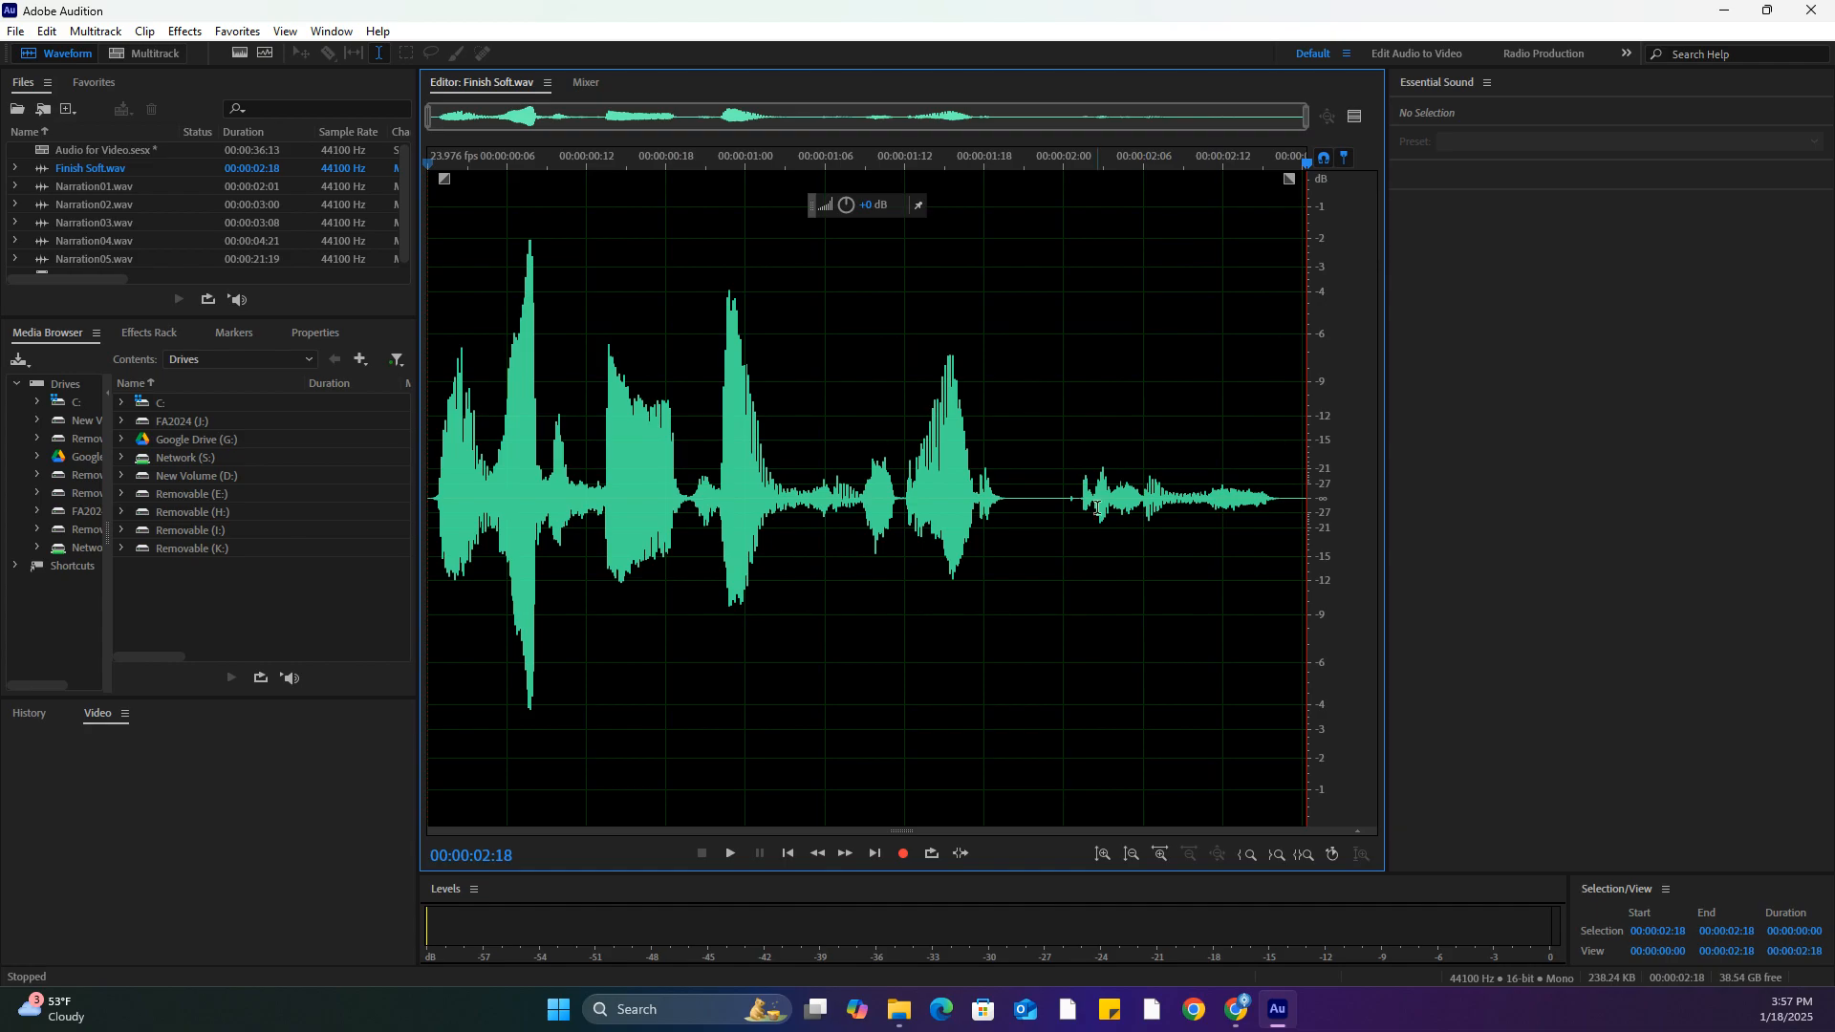
Raise the amplitude of the quiet ending of Finish Soft.wav from 00:00:01:23 to 00:00:02:18 and play that selection
drag(1052, 509, 1330, 523)
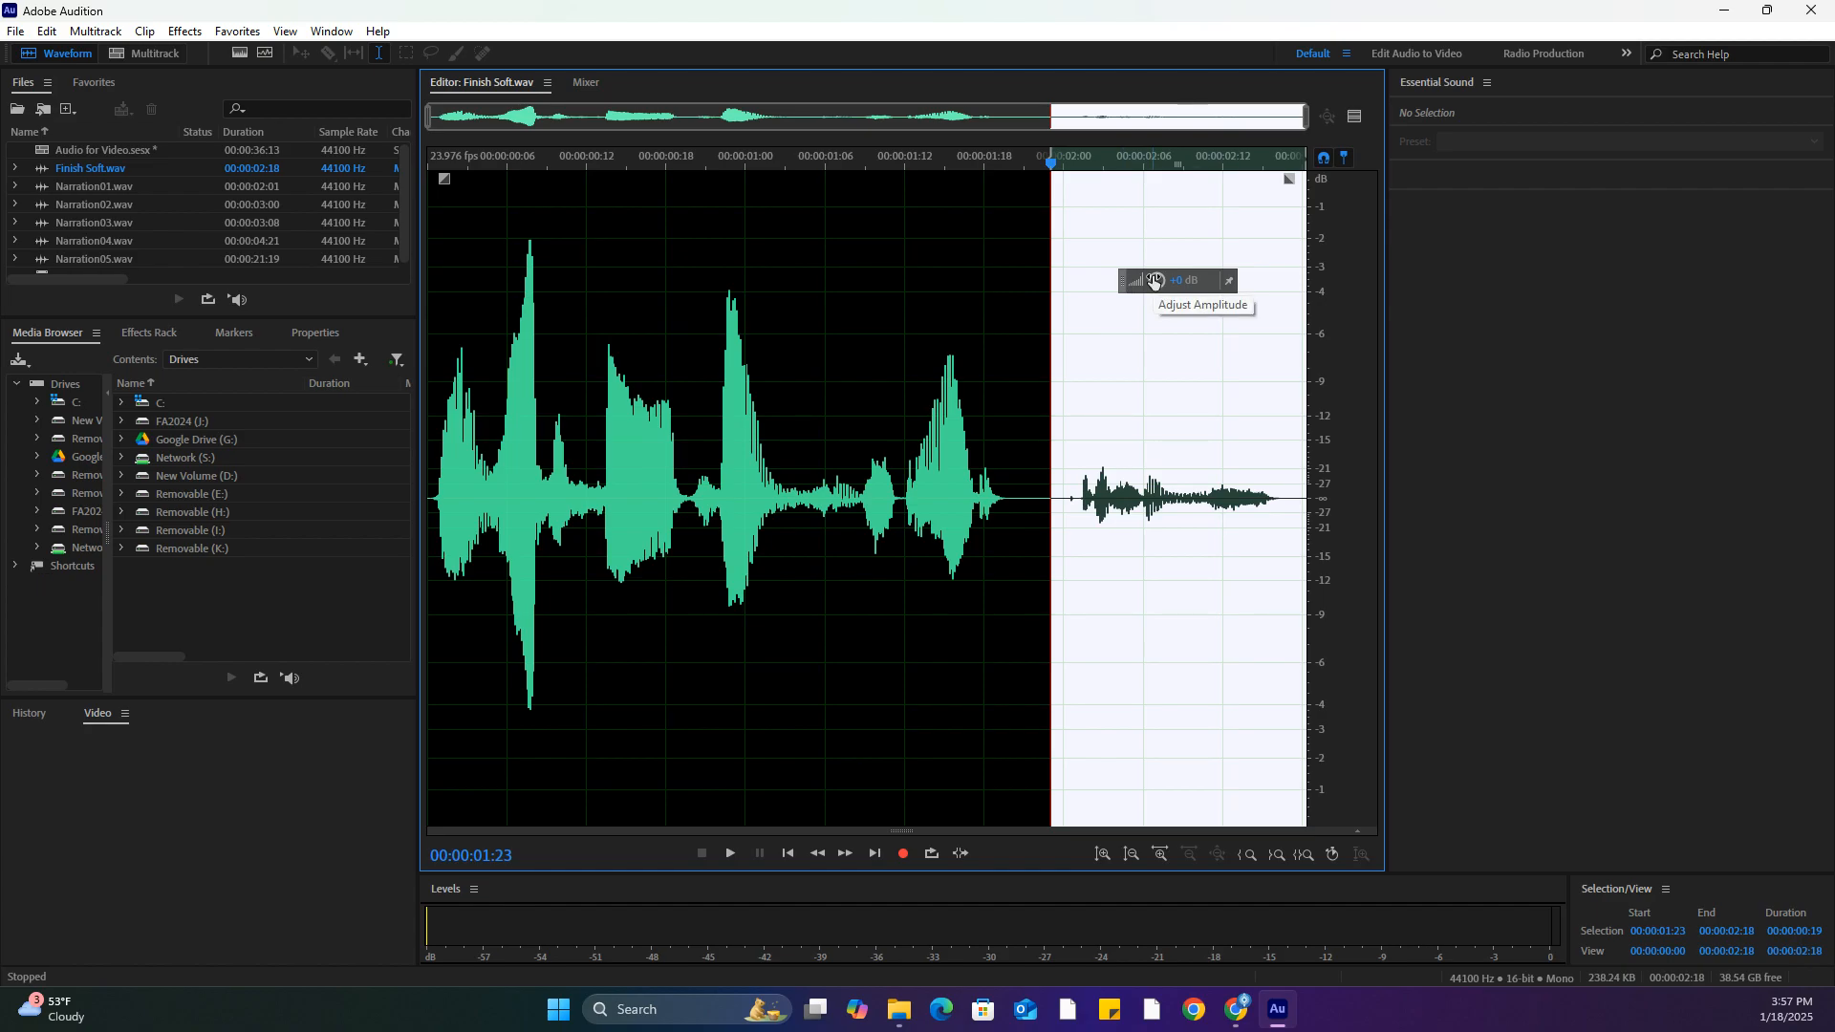
drag(1154, 281, 1202, 274)
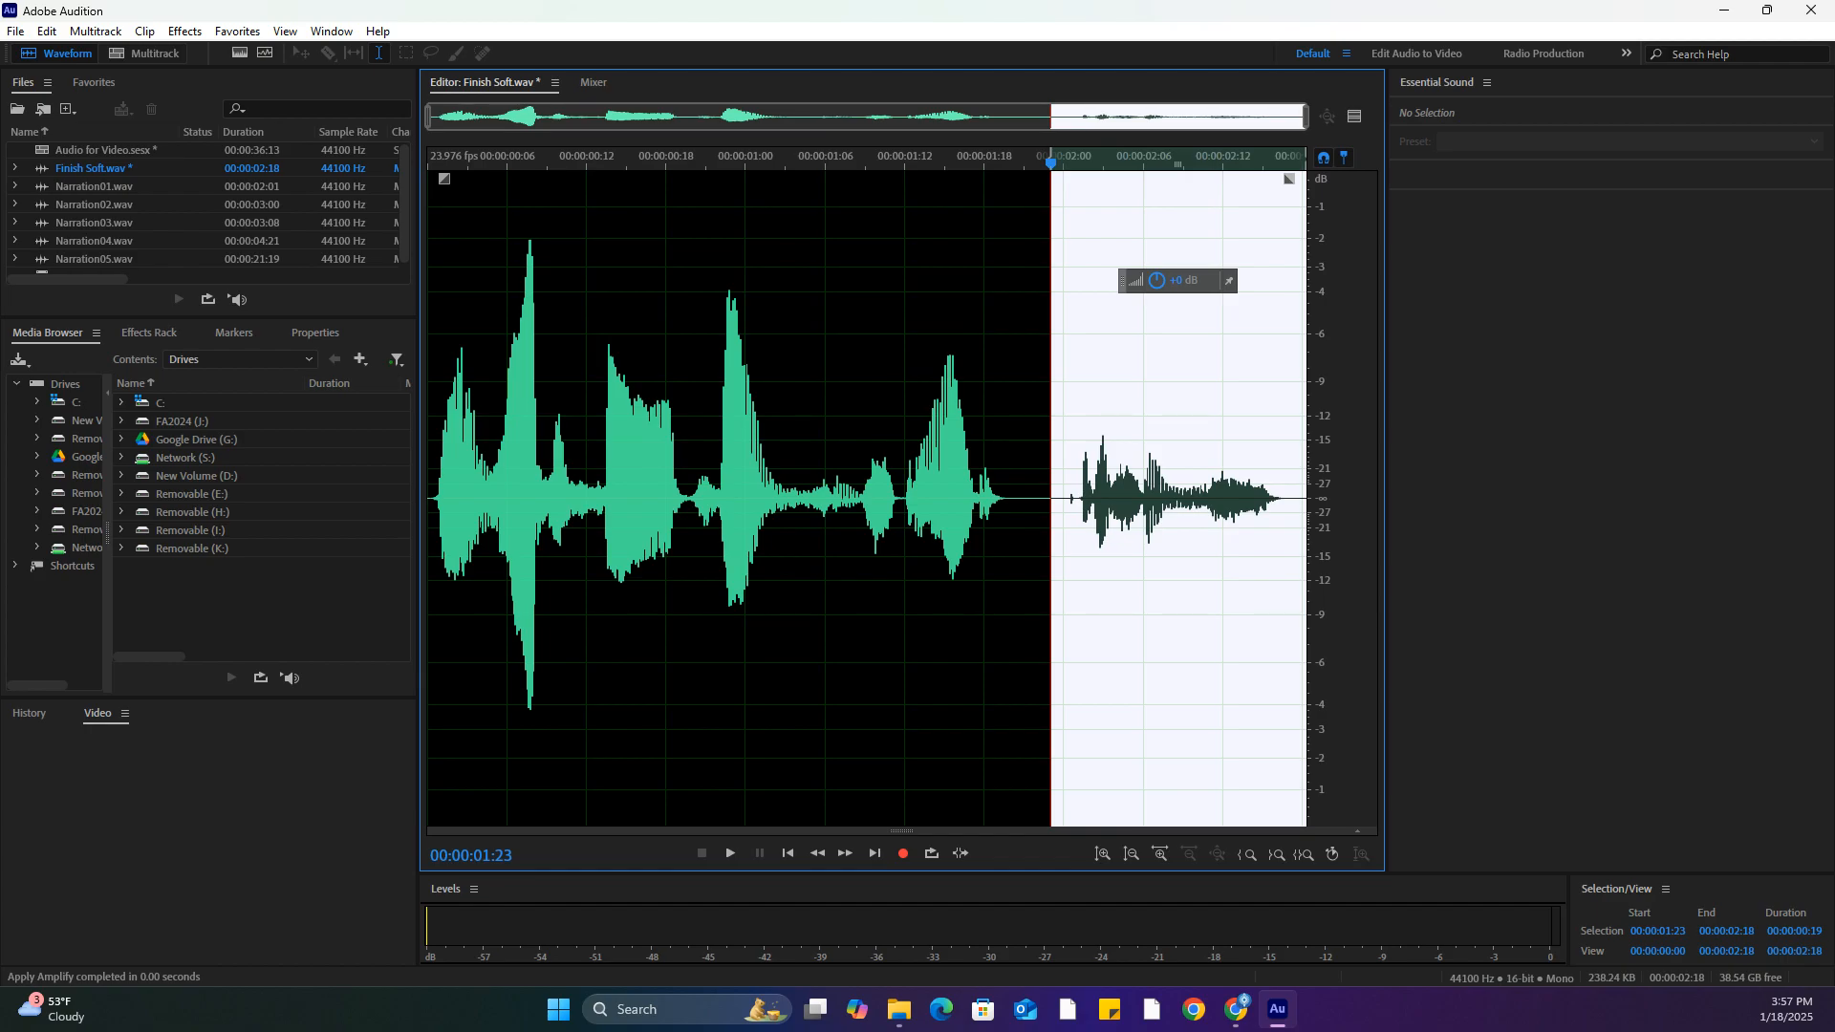
key(space)
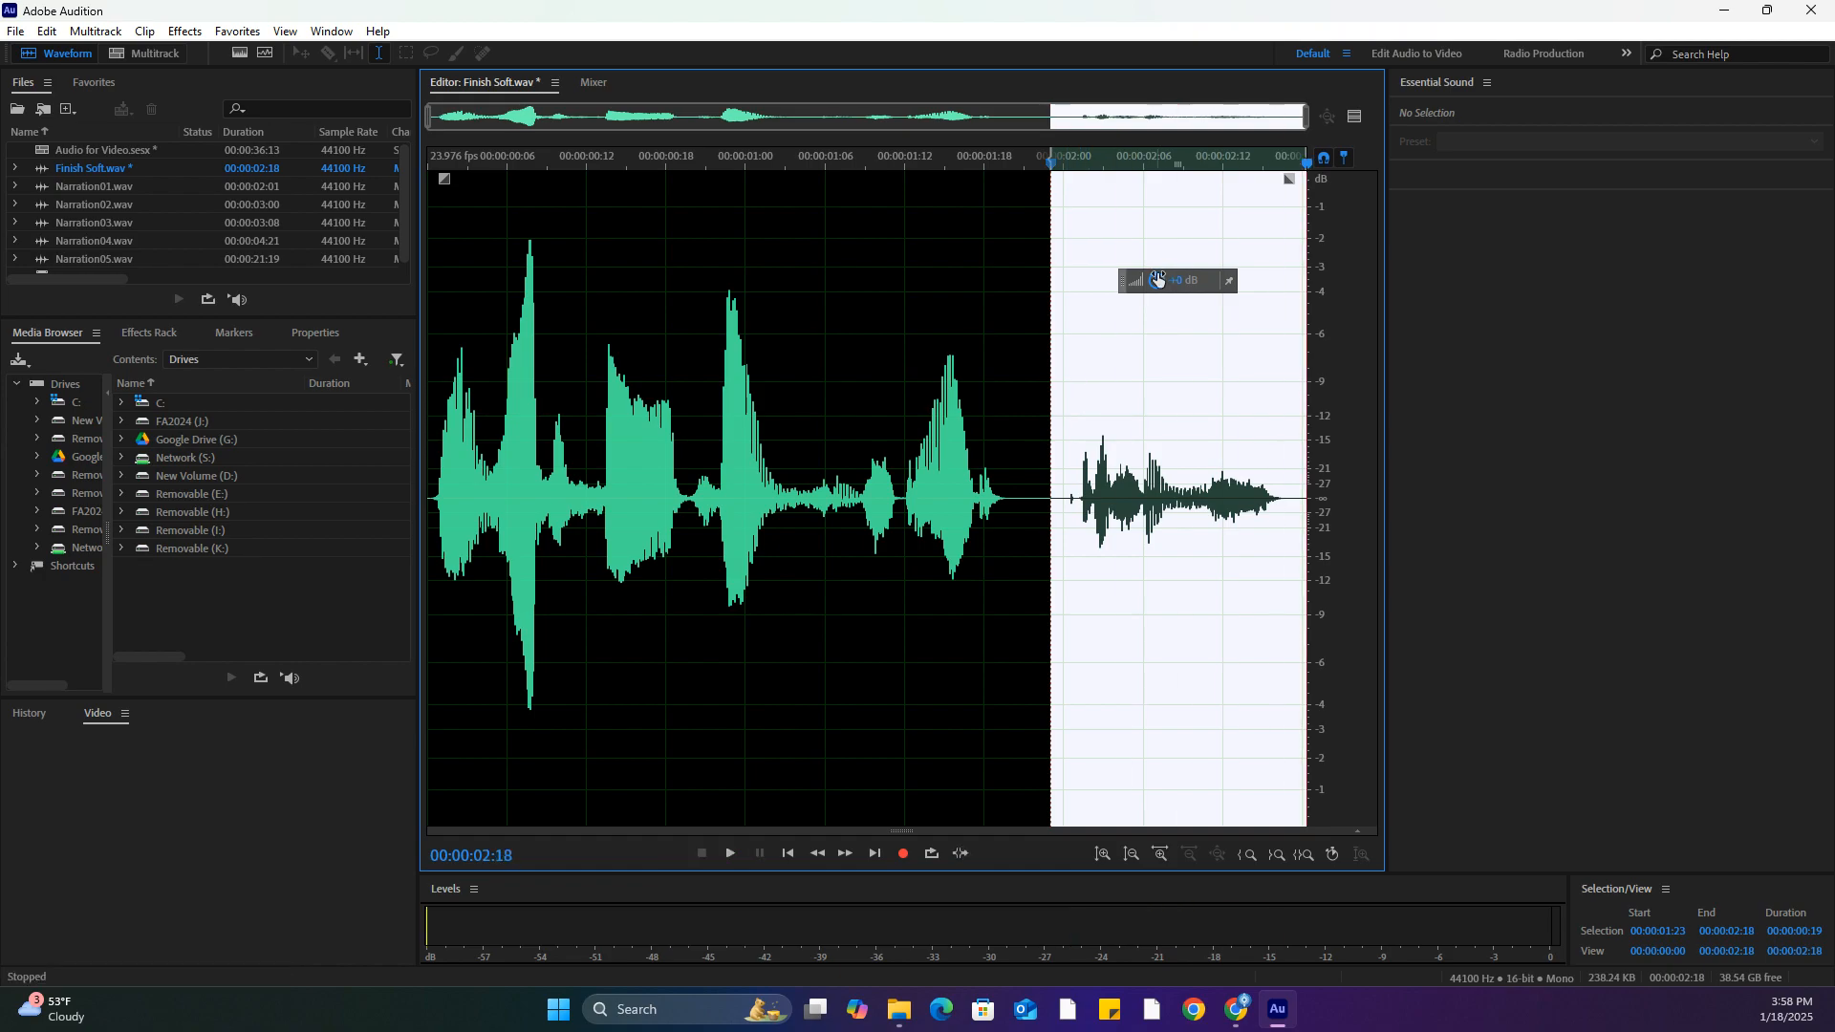
Amplify the ending of Finish Soft.wav further and play the whole file from the beginning
drag(1159, 281, 1192, 260)
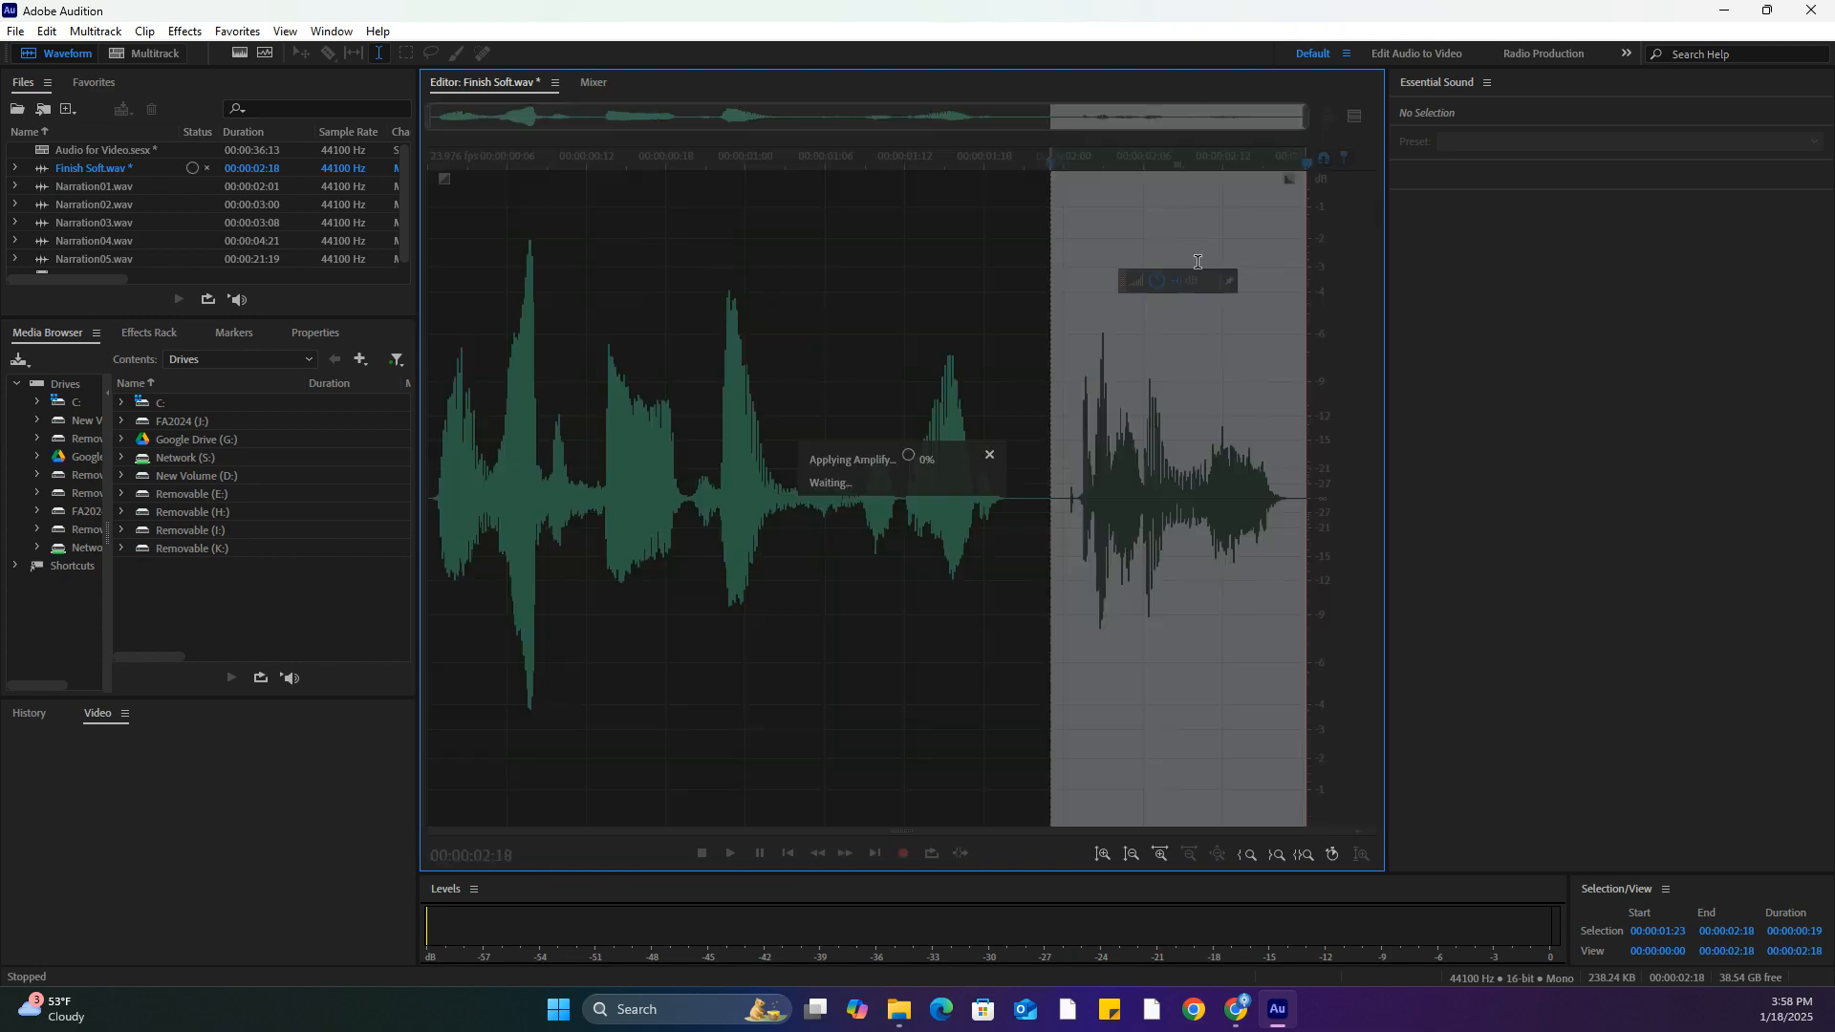
click(640, 348)
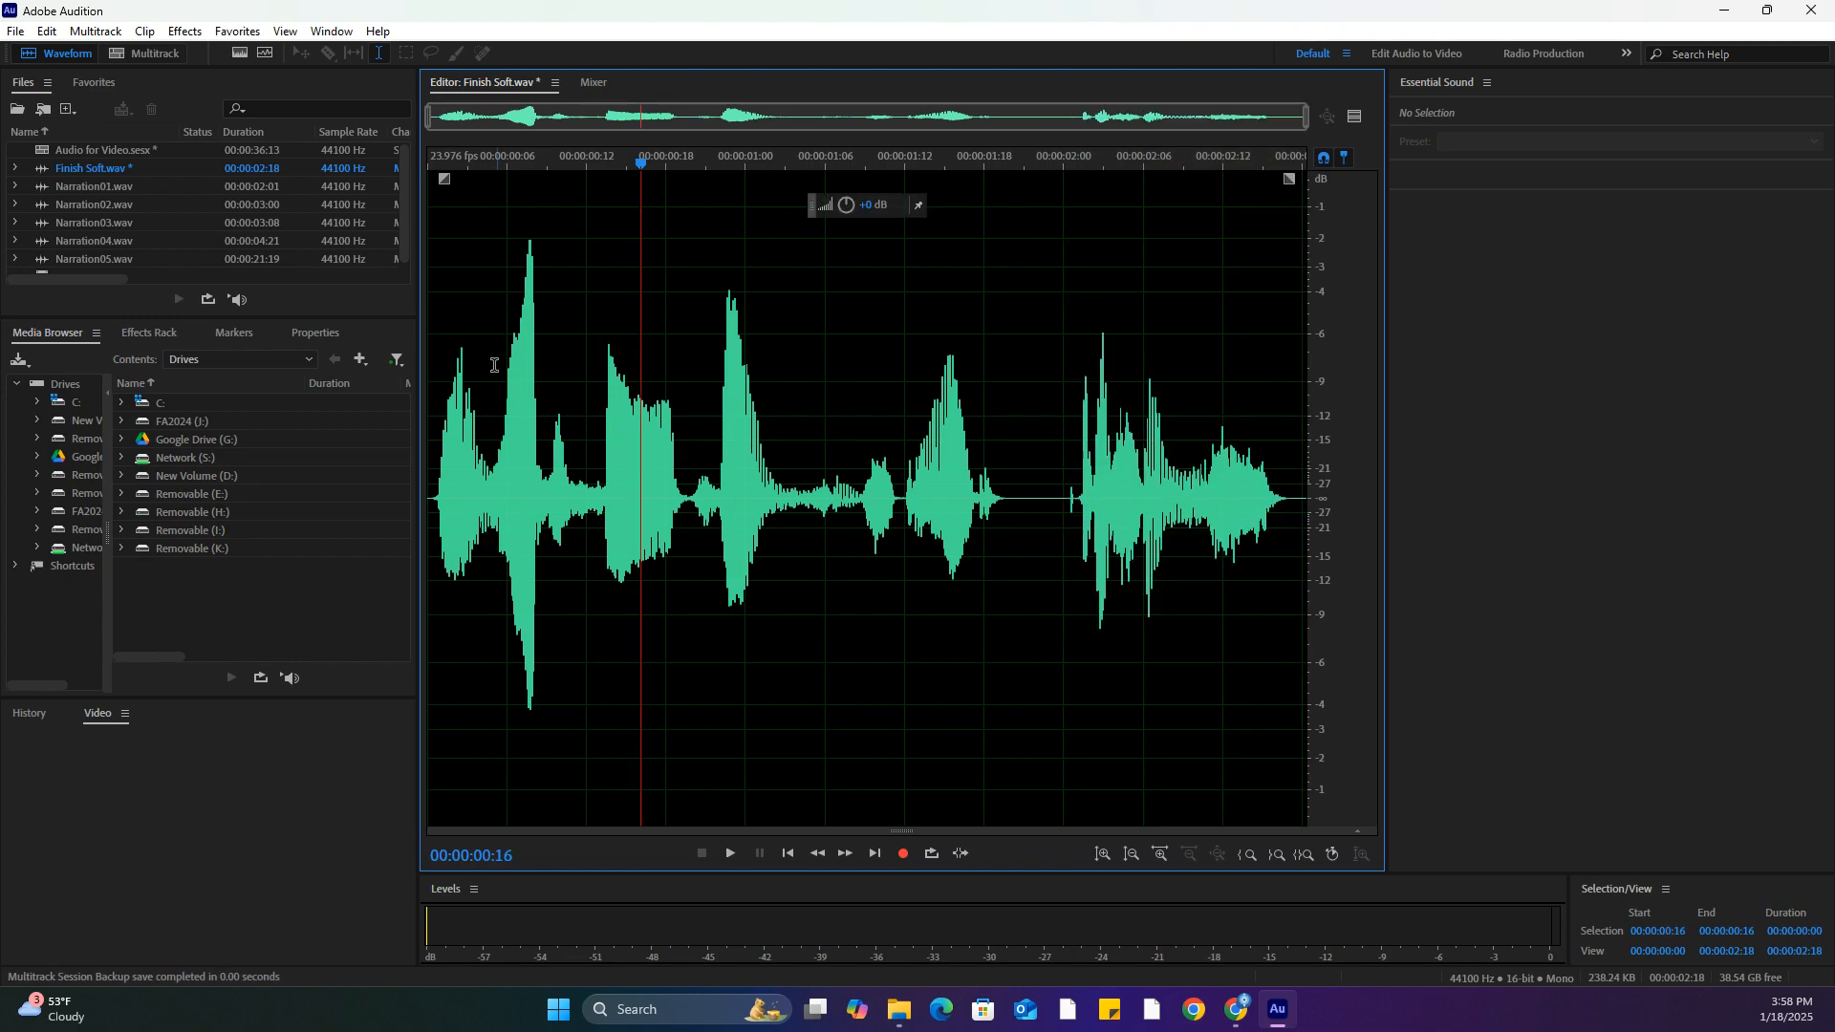
drag(471, 371, 463, 373)
click(440, 385)
click(430, 390)
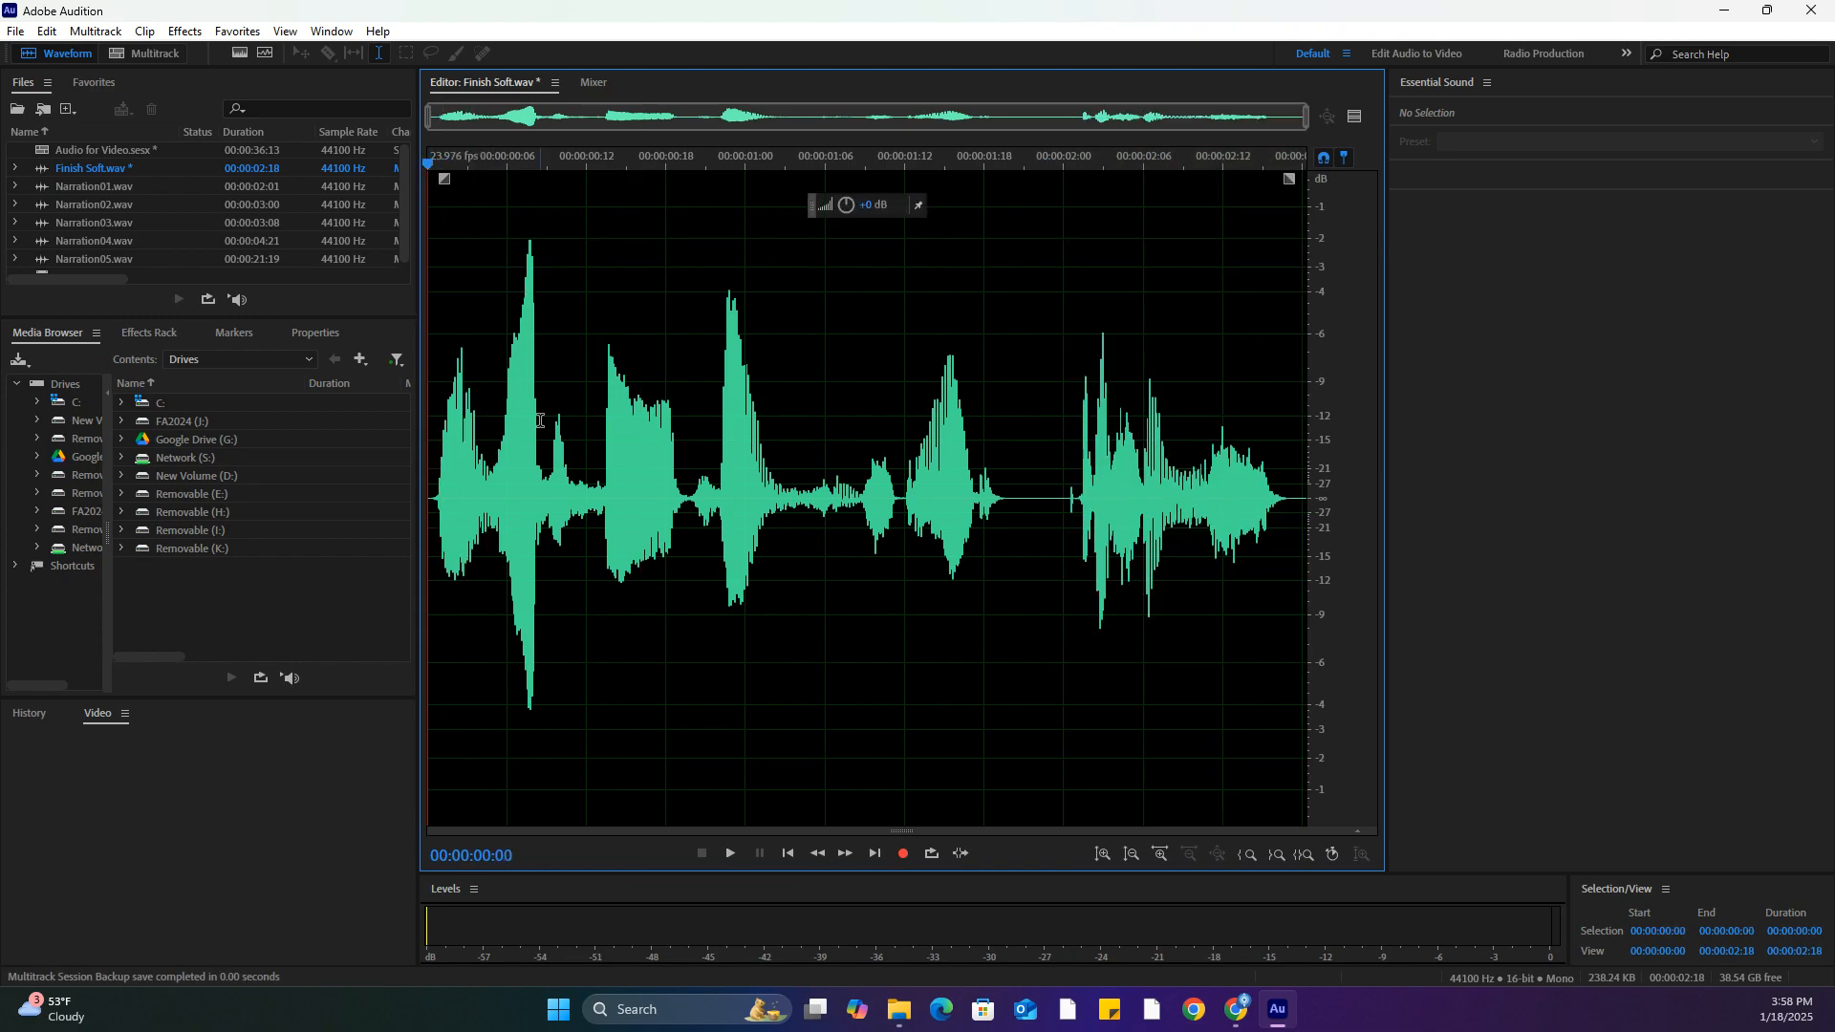
key(space)
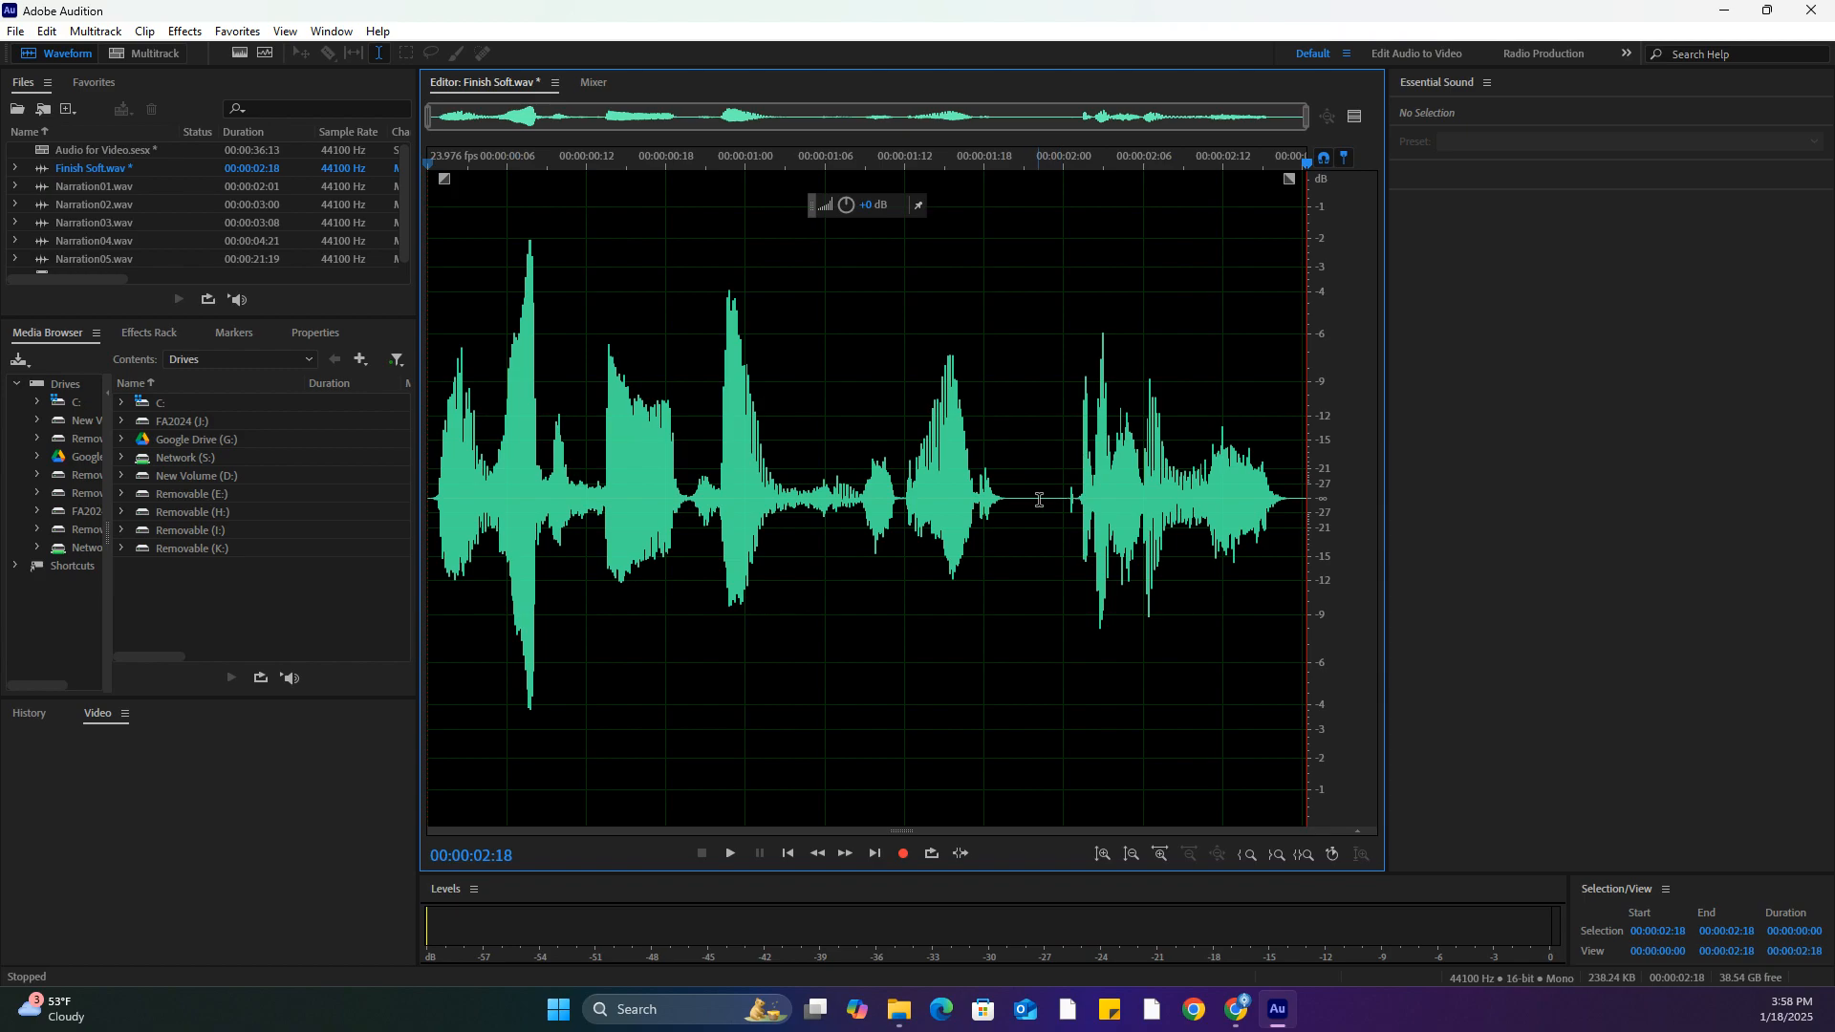
Select the ending of Finish Soft.wav after the silent gap, lower its amplitude and replay the file to compare levels
drag(1041, 498, 1309, 505)
drag(1147, 289, 1128, 276)
click(516, 435)
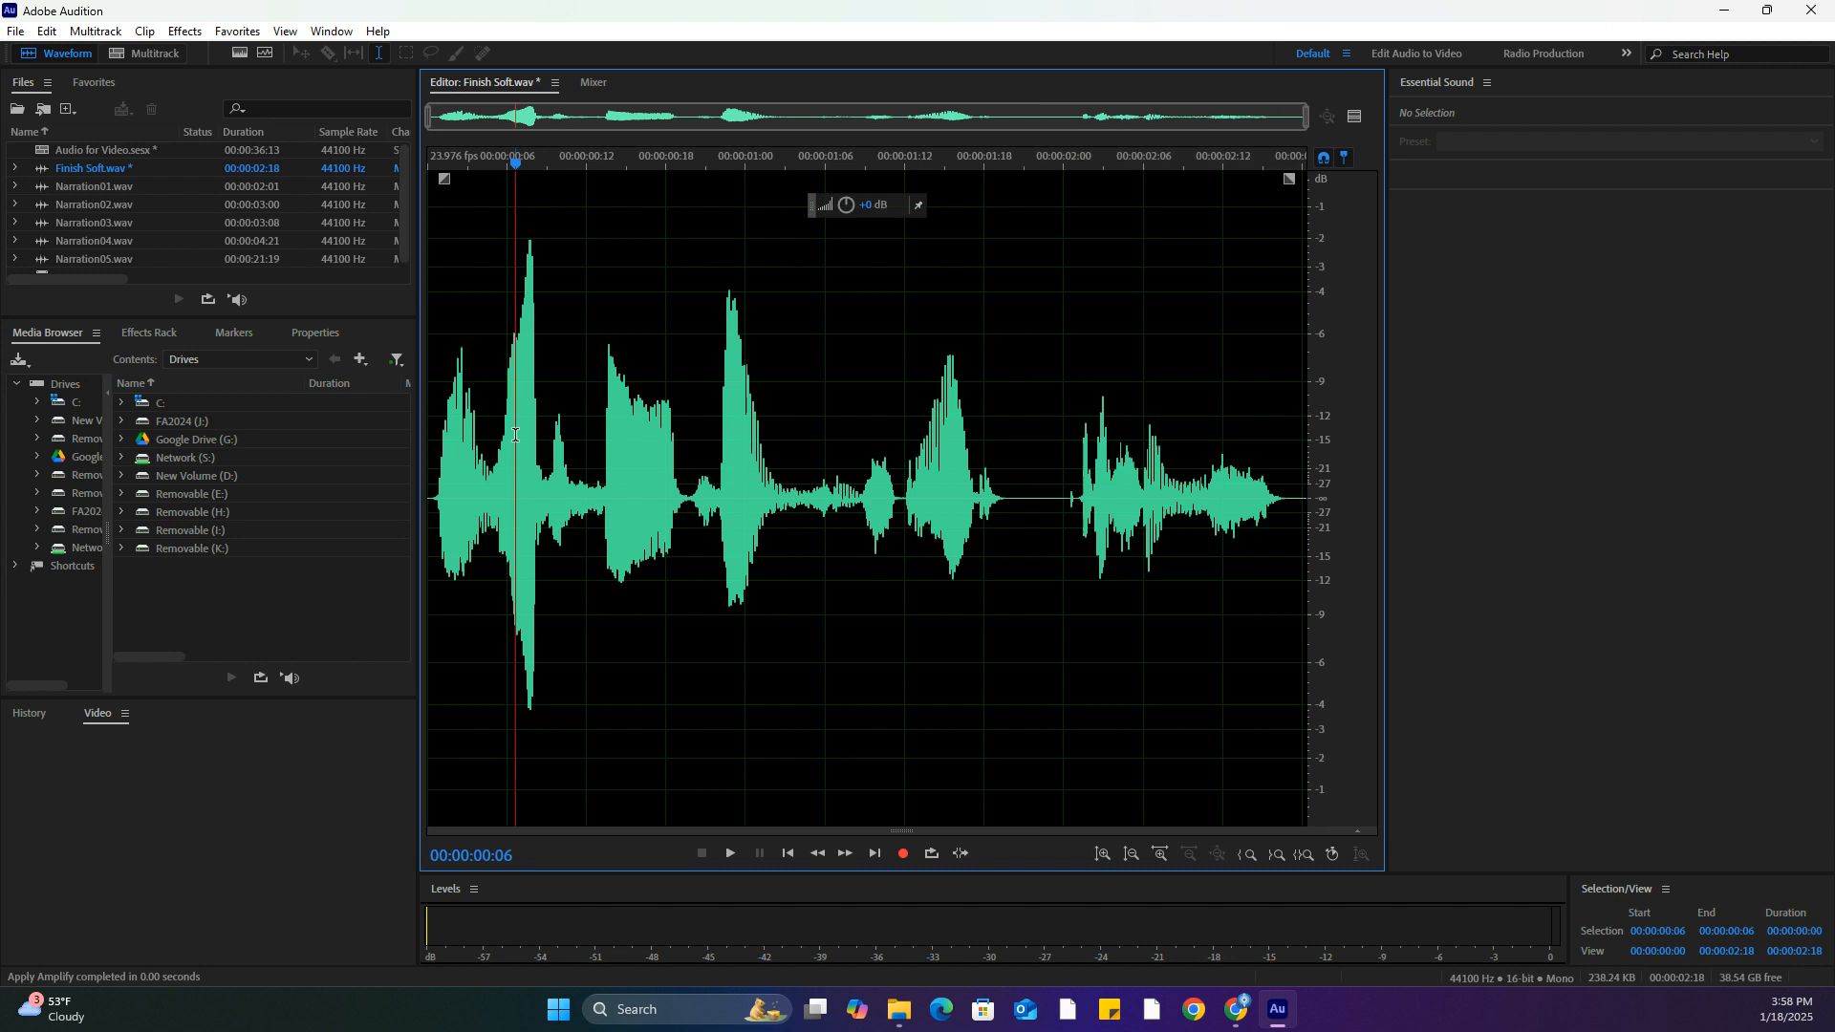
click(450, 433)
key(space)
key(space)
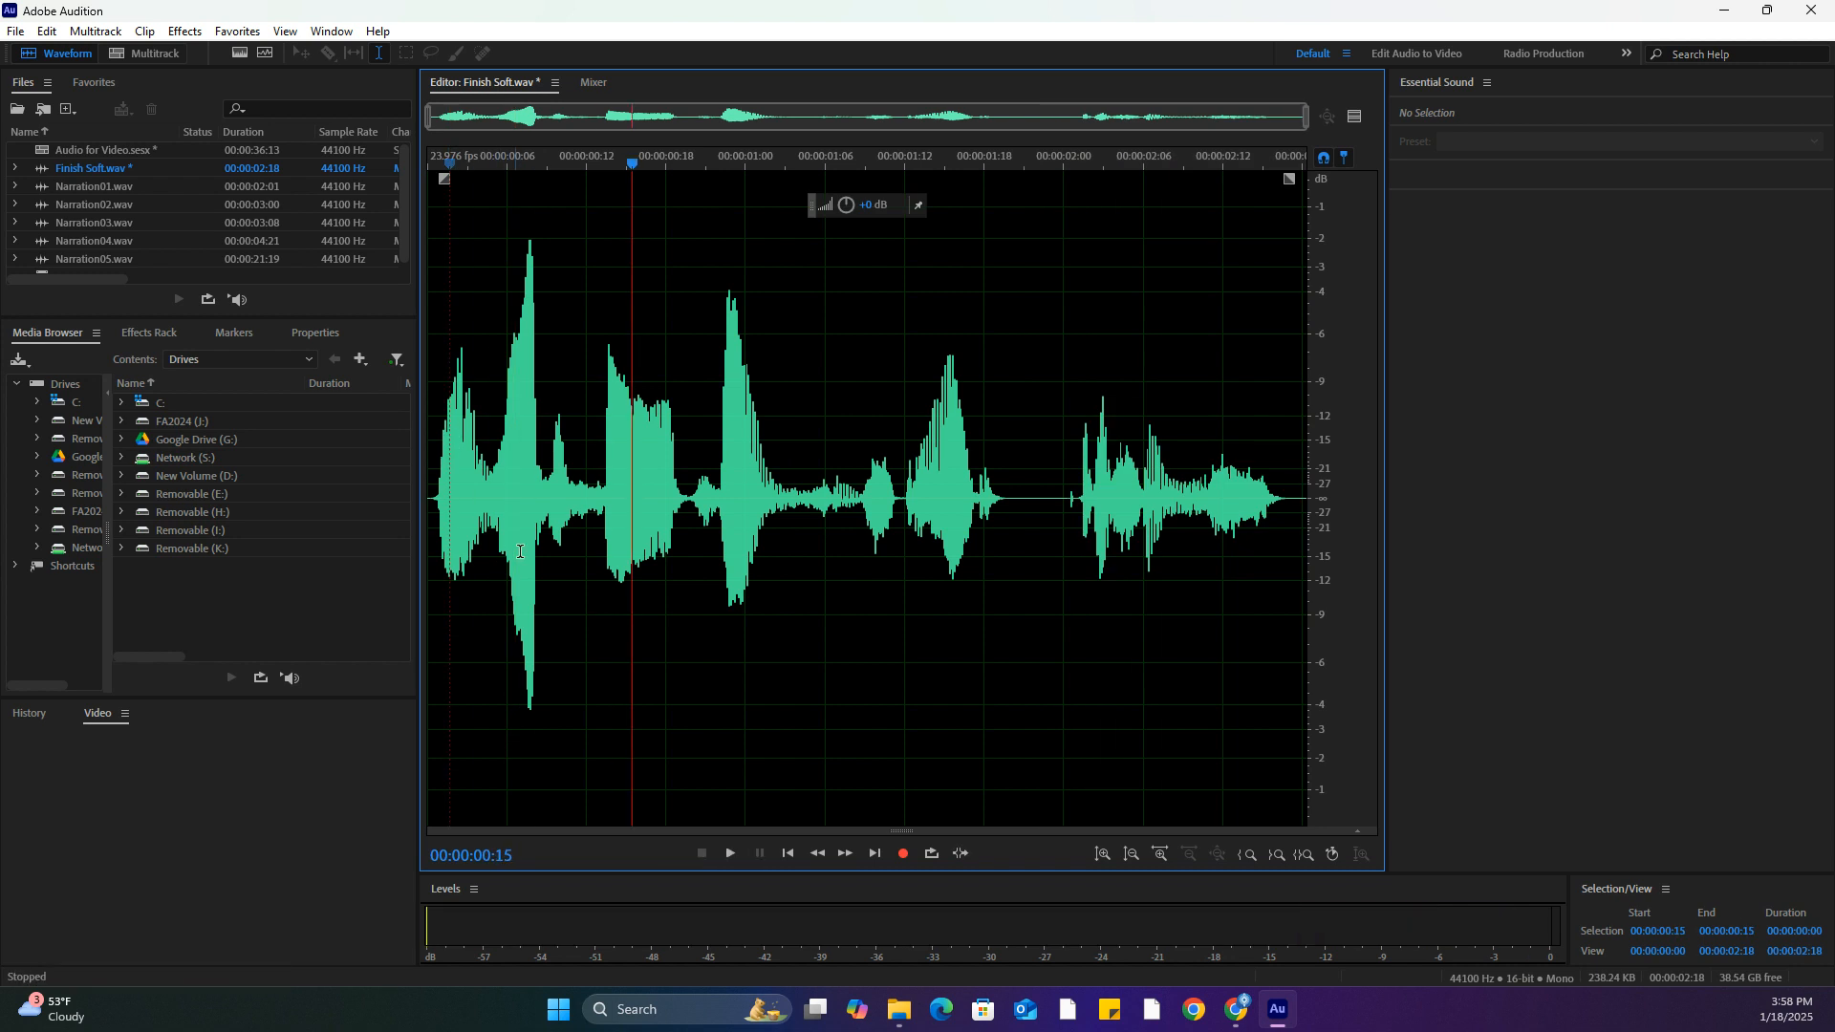
key(space)
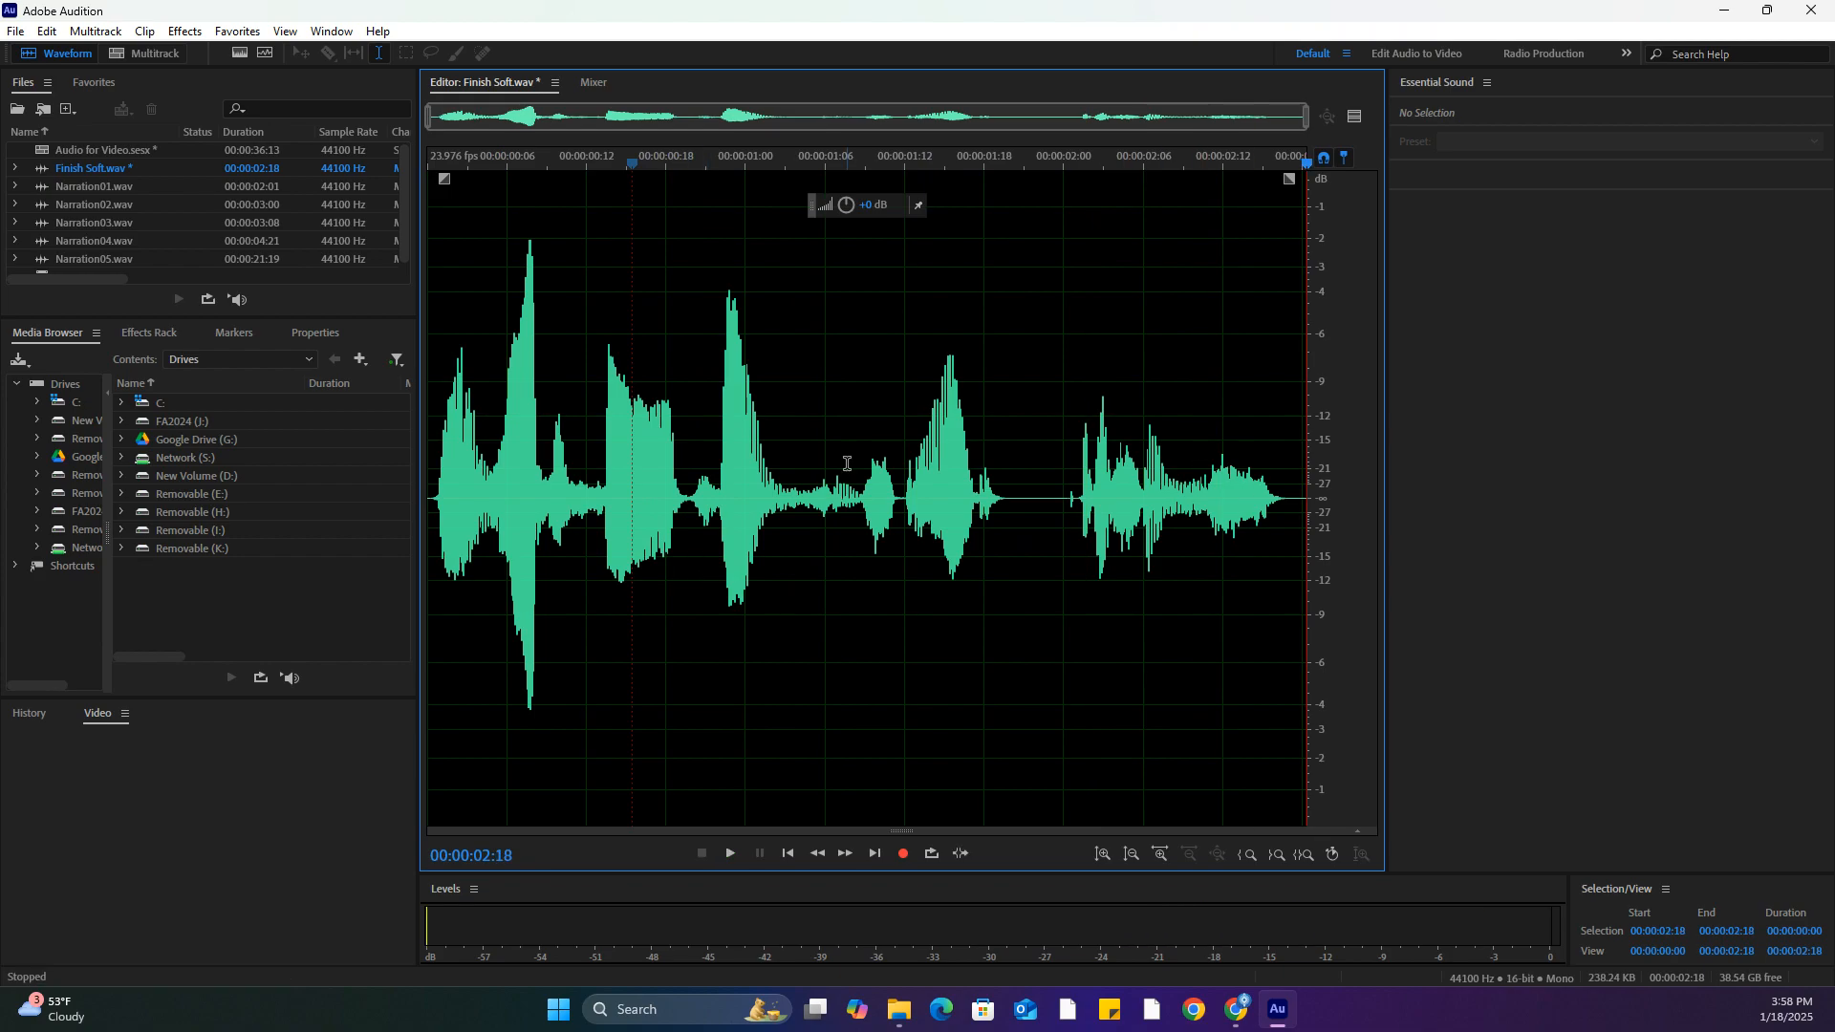
Undo the last two amplitude changes made to the ending of Finish Soft.wav
click(47, 30)
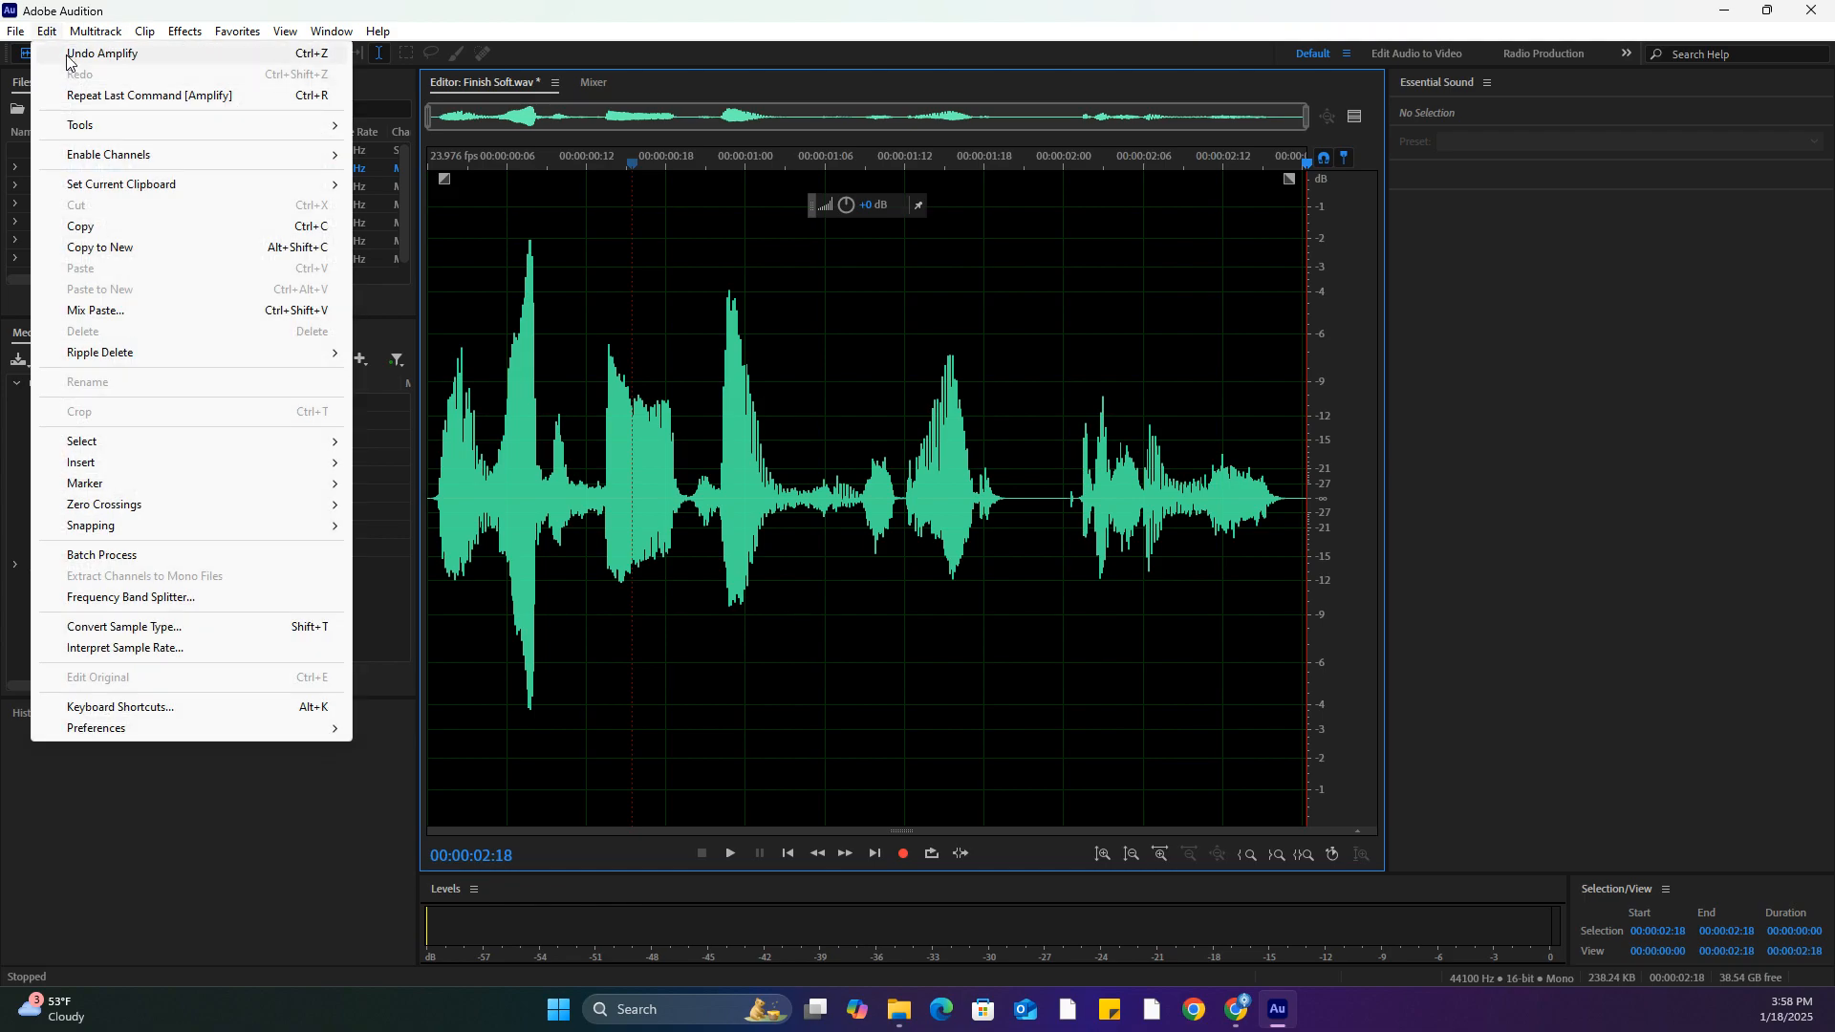
click(67, 54)
click(53, 33)
click(55, 57)
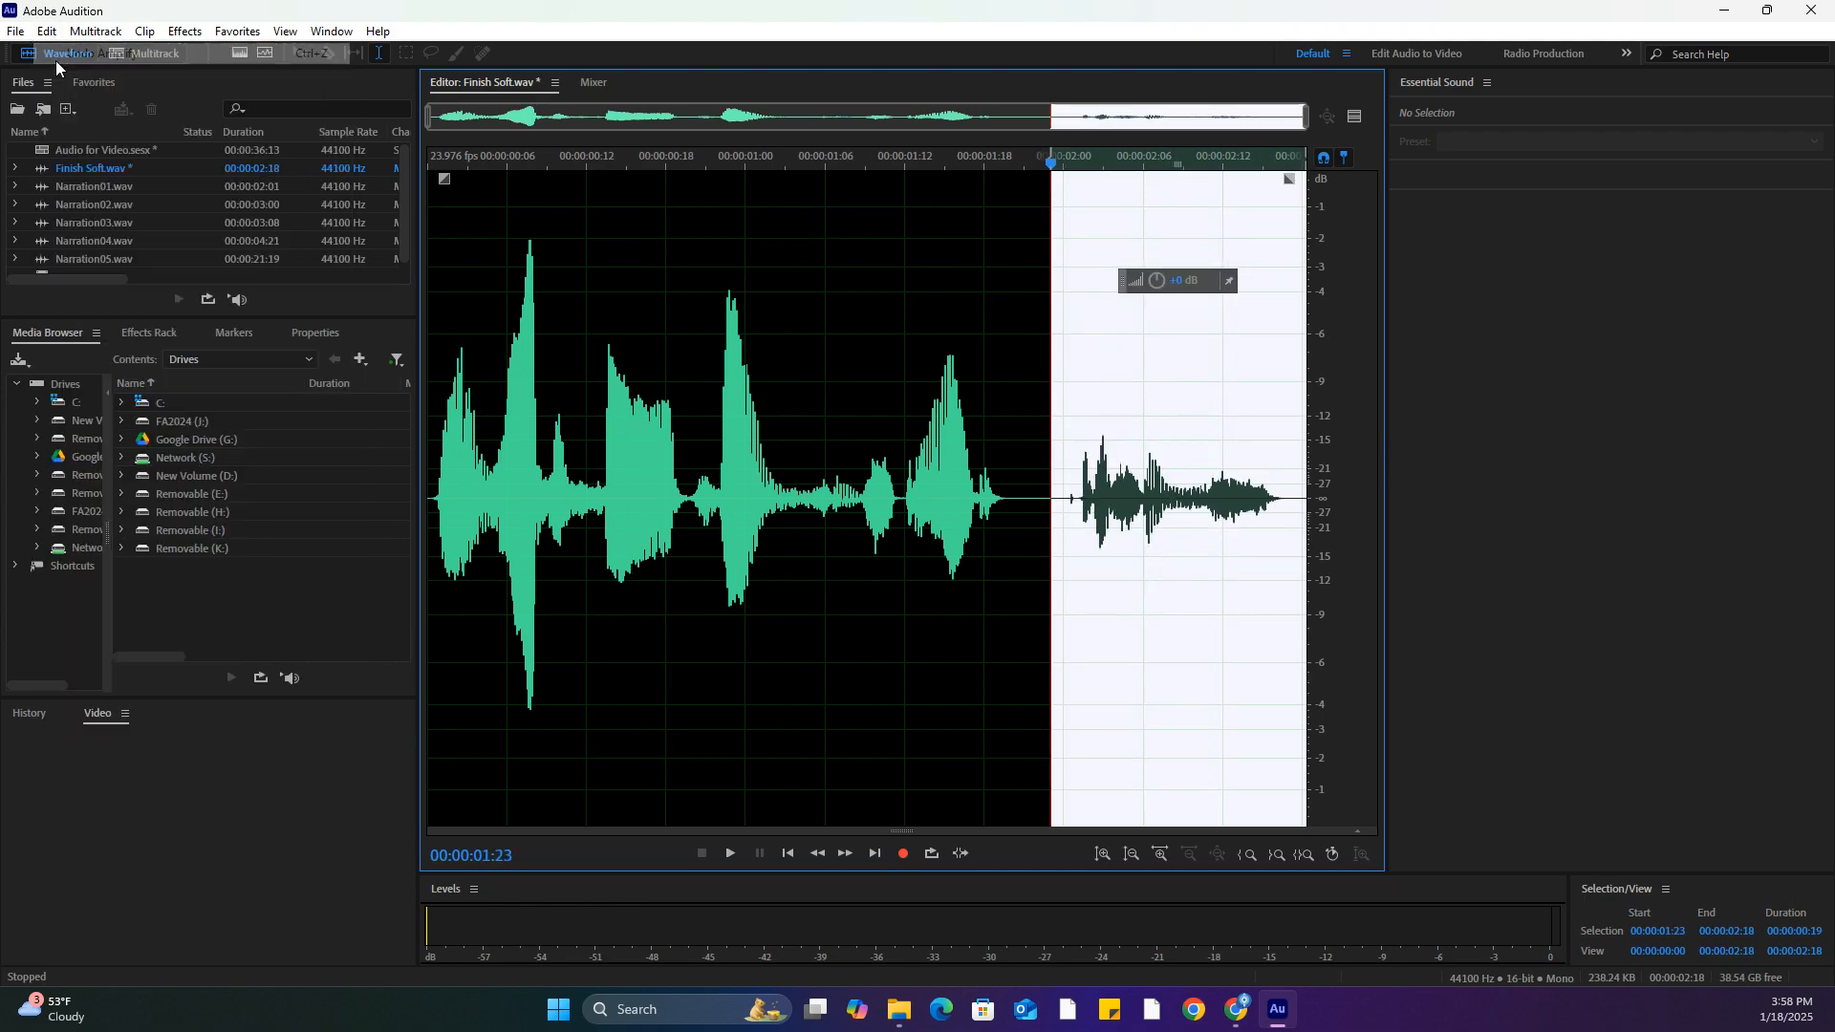
Play the selected quiet ending of Finish Soft.wav, and replay the whole file from the beginning
key(space)
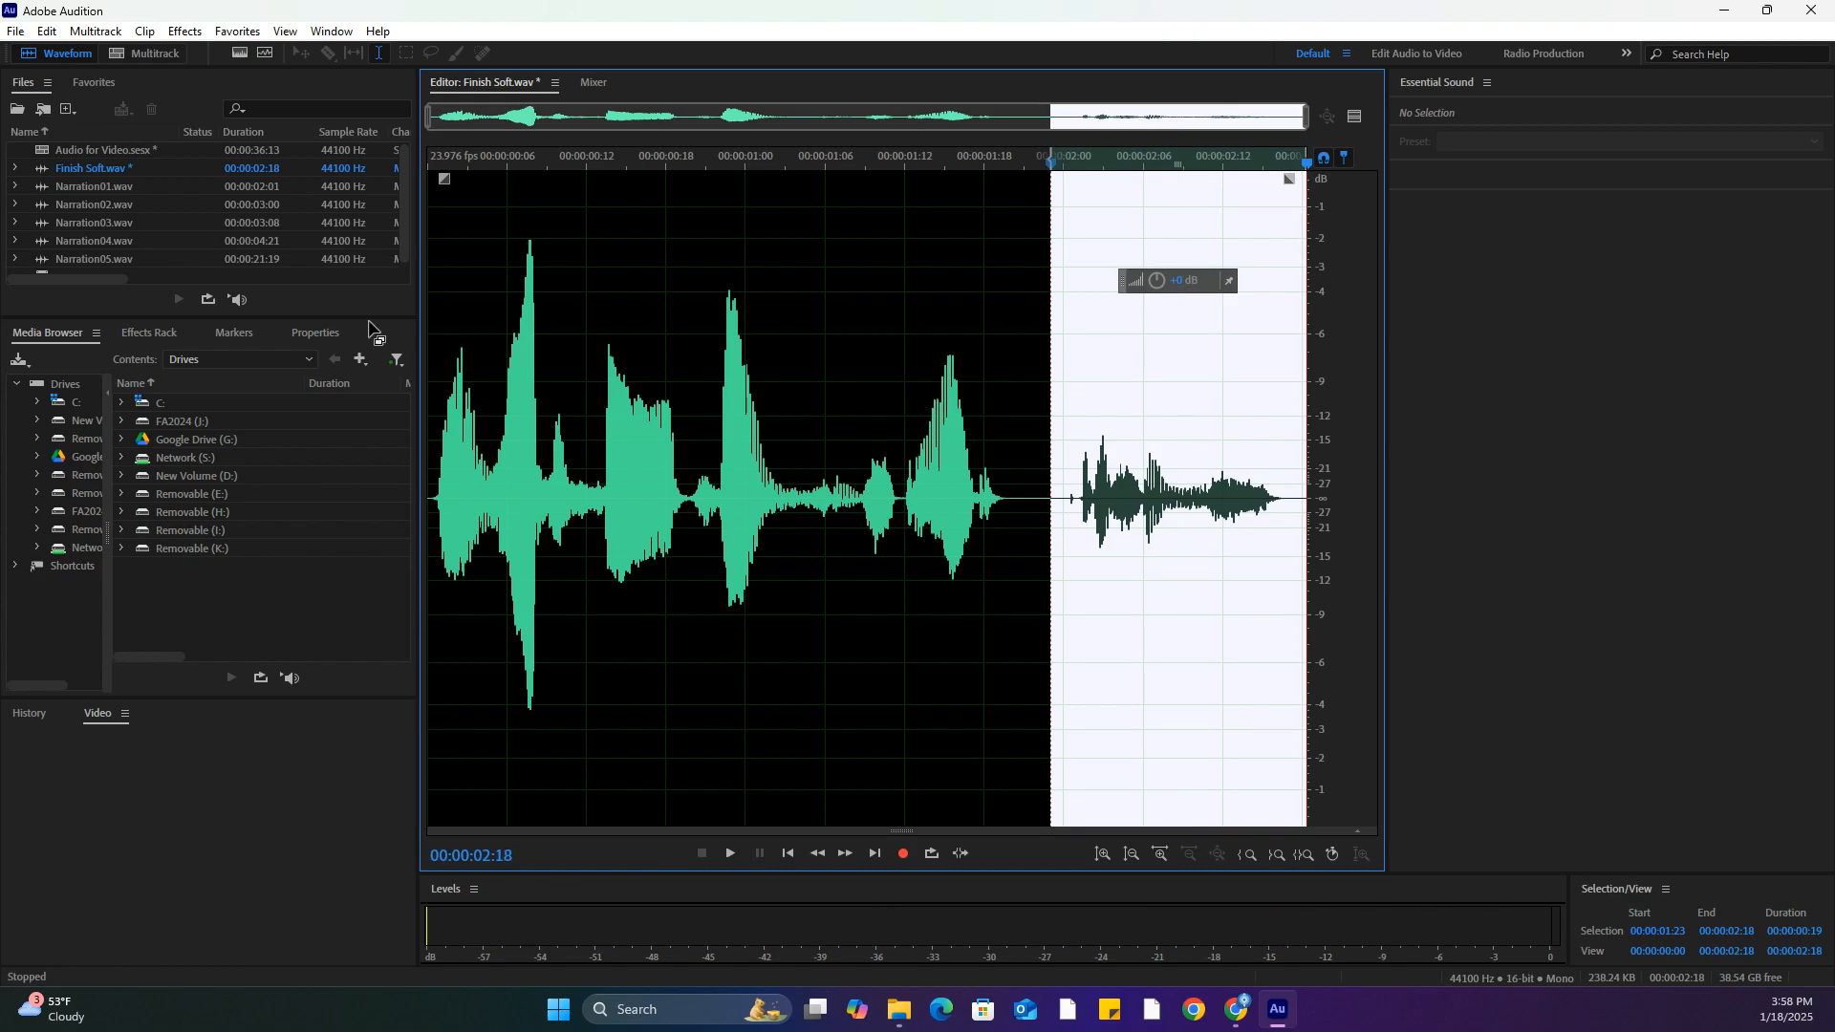
click(434, 406)
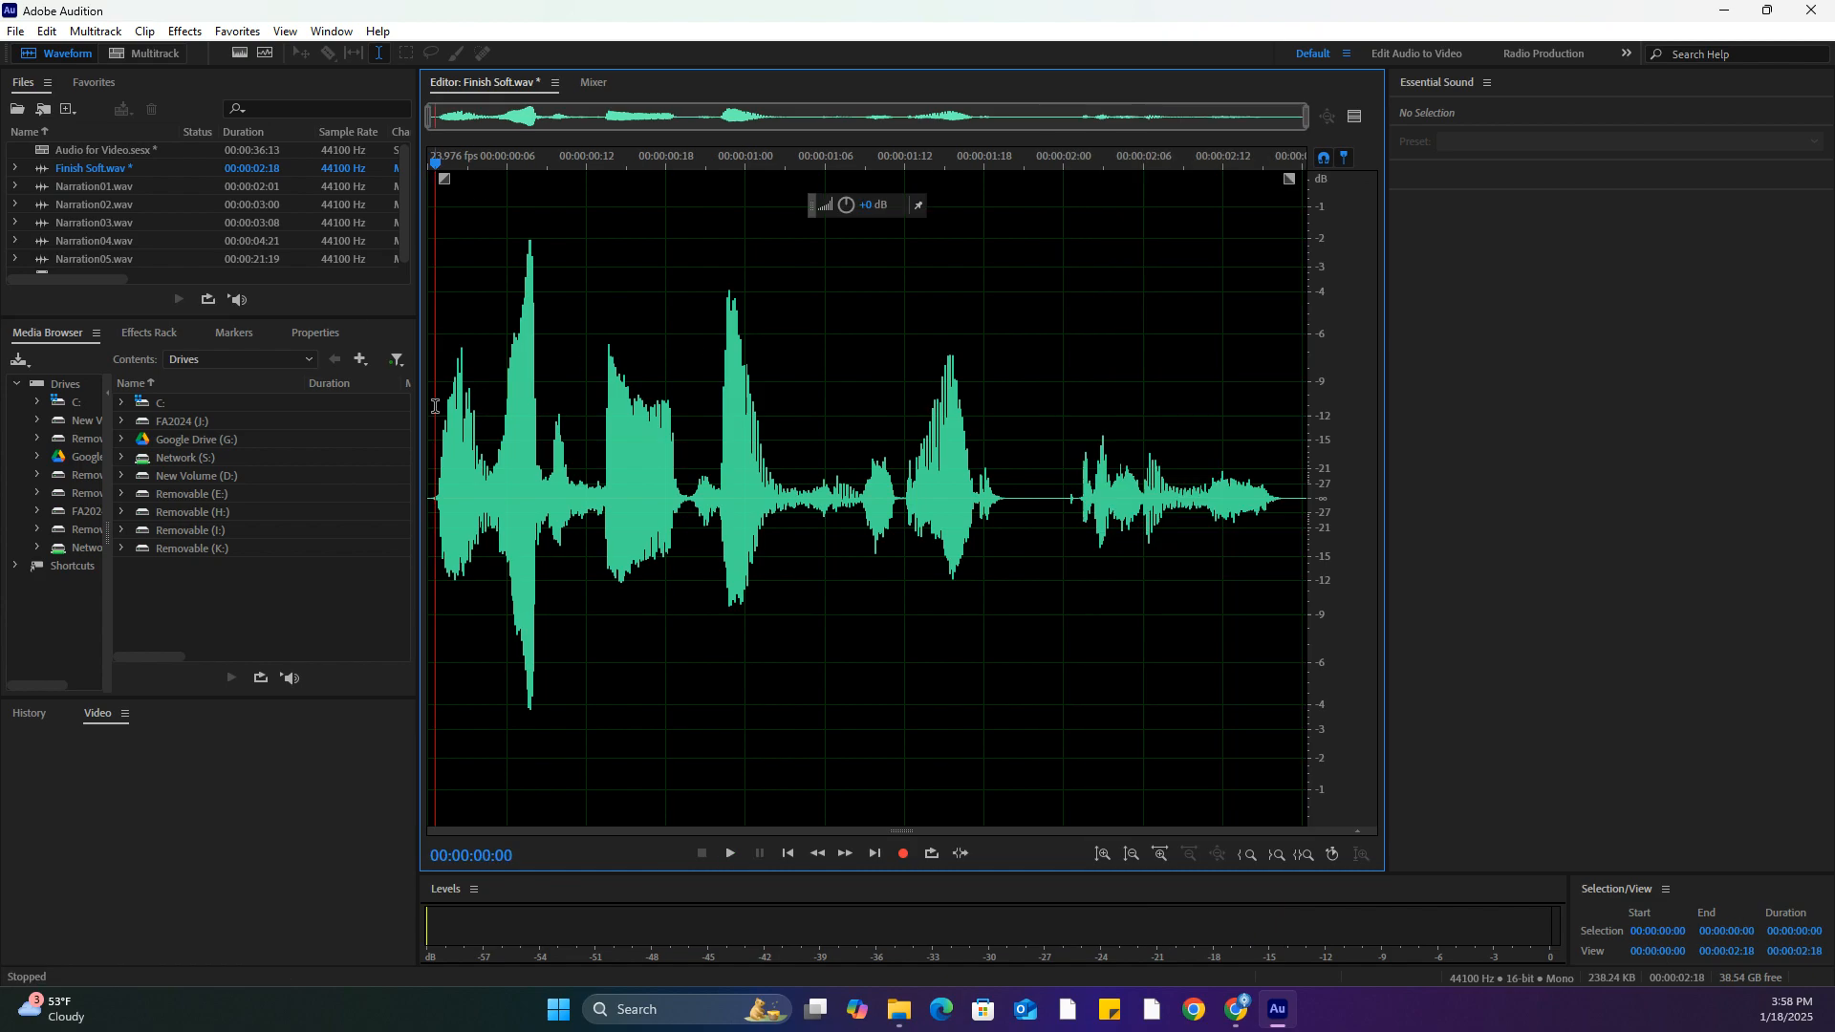
key(space)
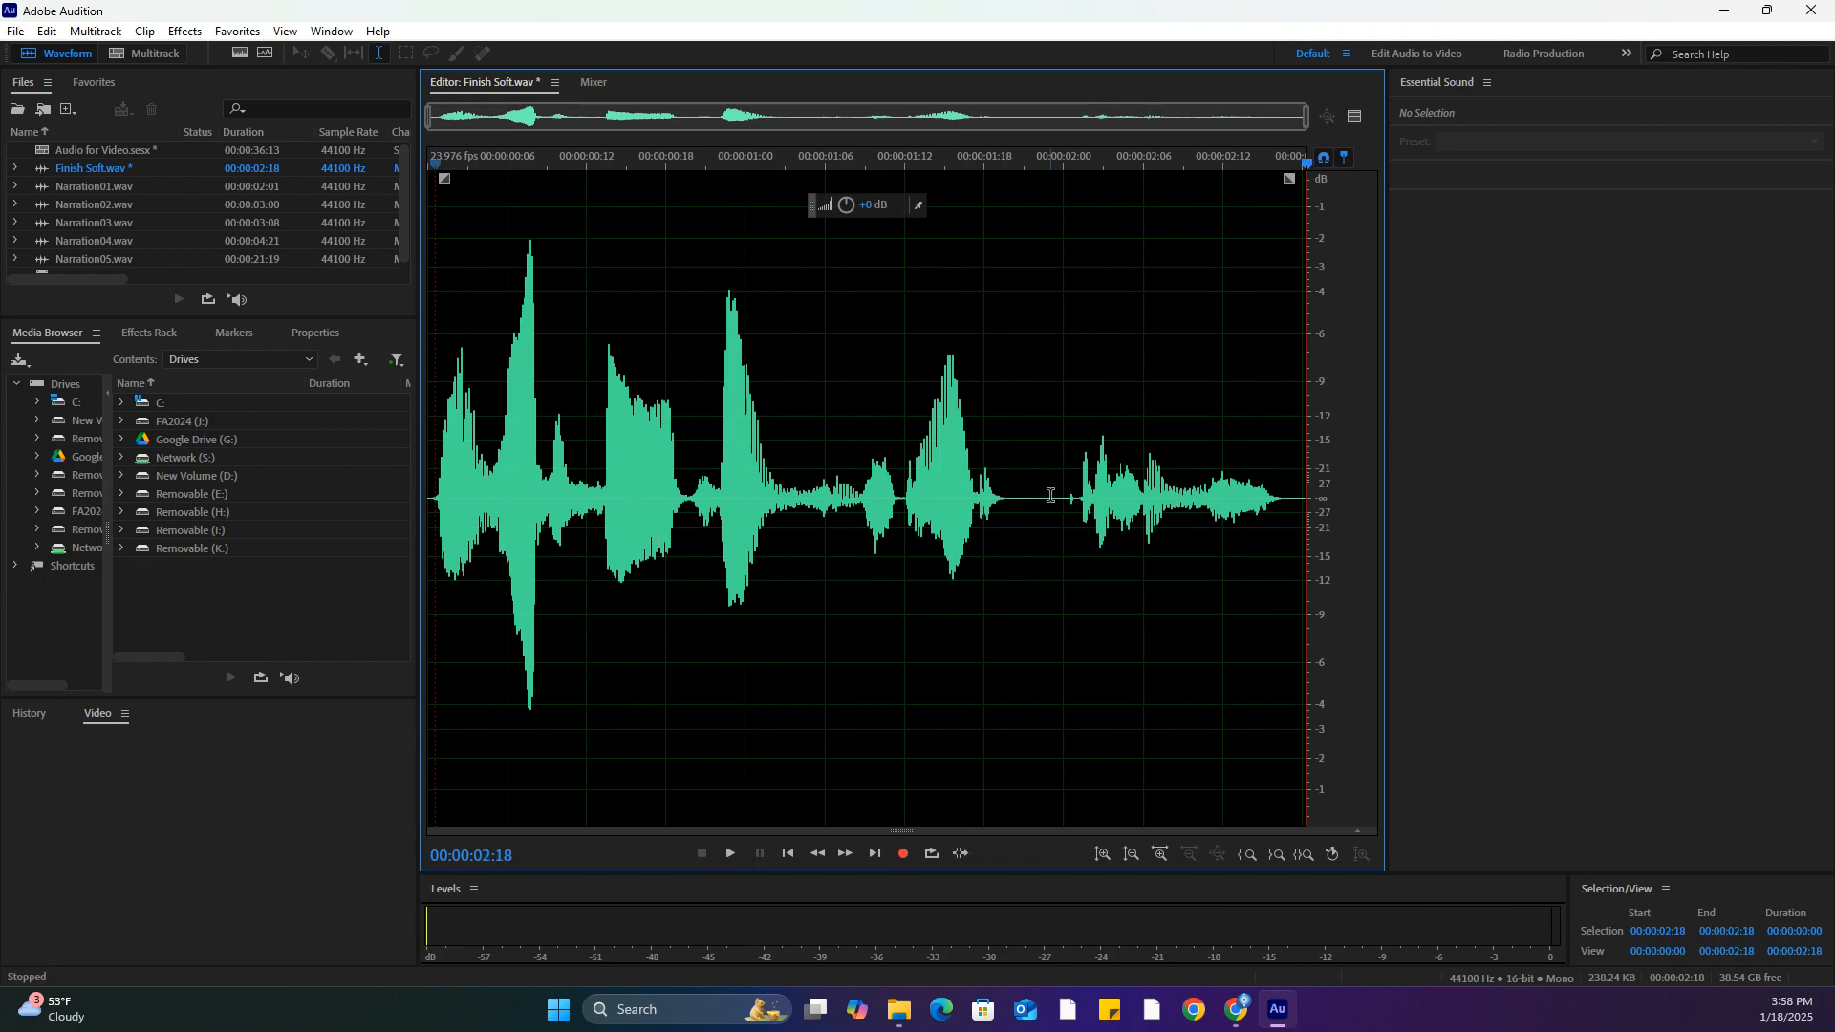
Select the ending of Finish Soft.wav from 00:00:01:22 to 00:00:02:18, amplify it by 2 dB and play the transition into it
drag(1050, 495, 1305, 477)
click(1178, 278)
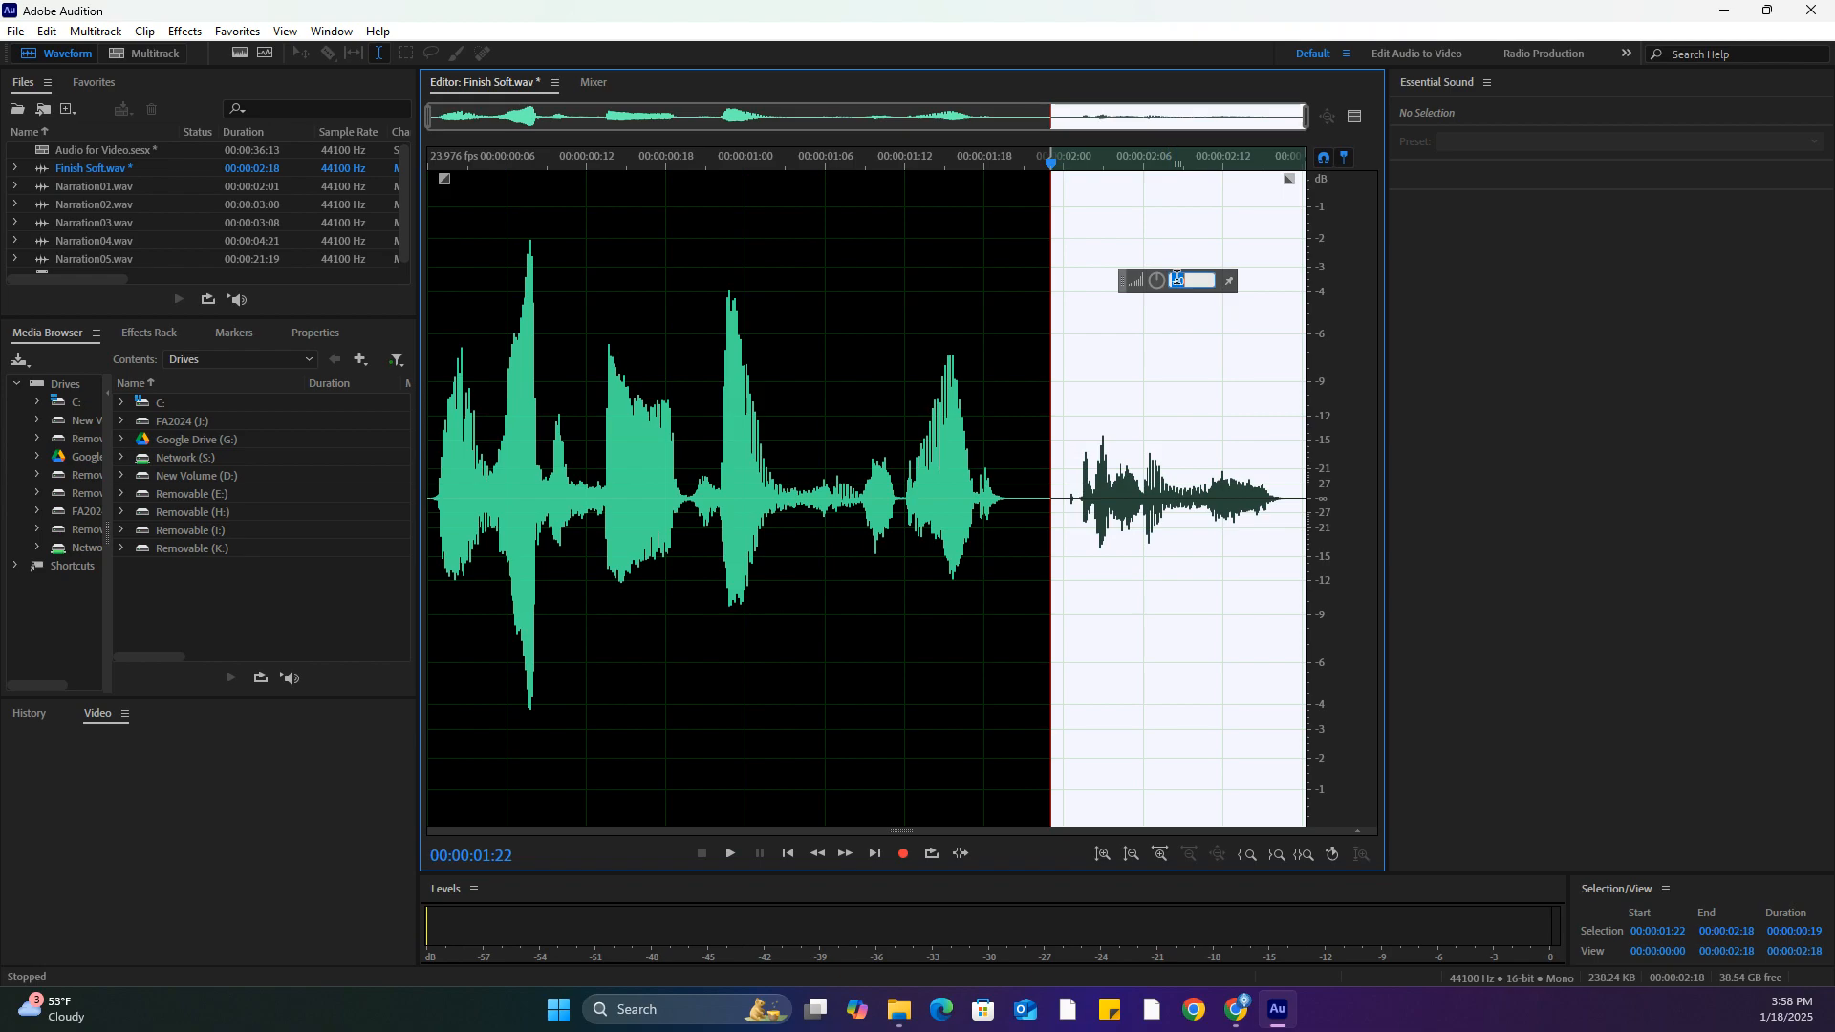
text(2)
key(Return)
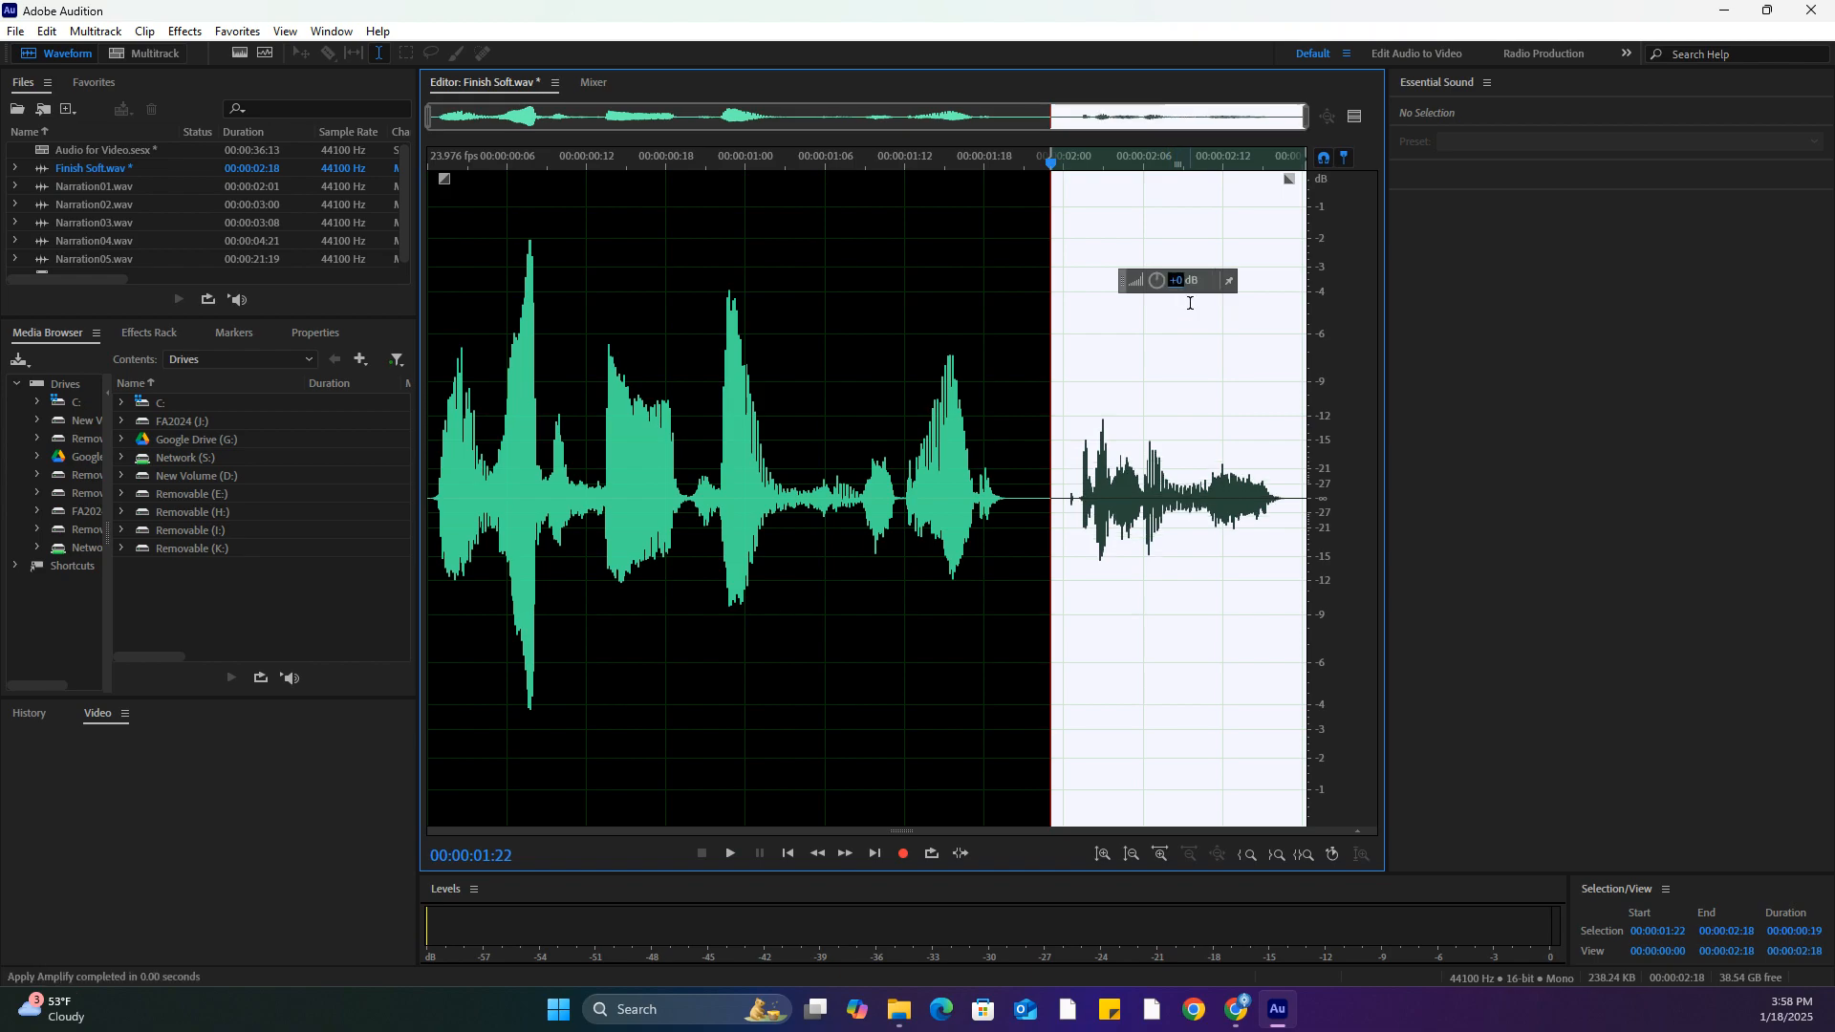
click(937, 514)
key(space)
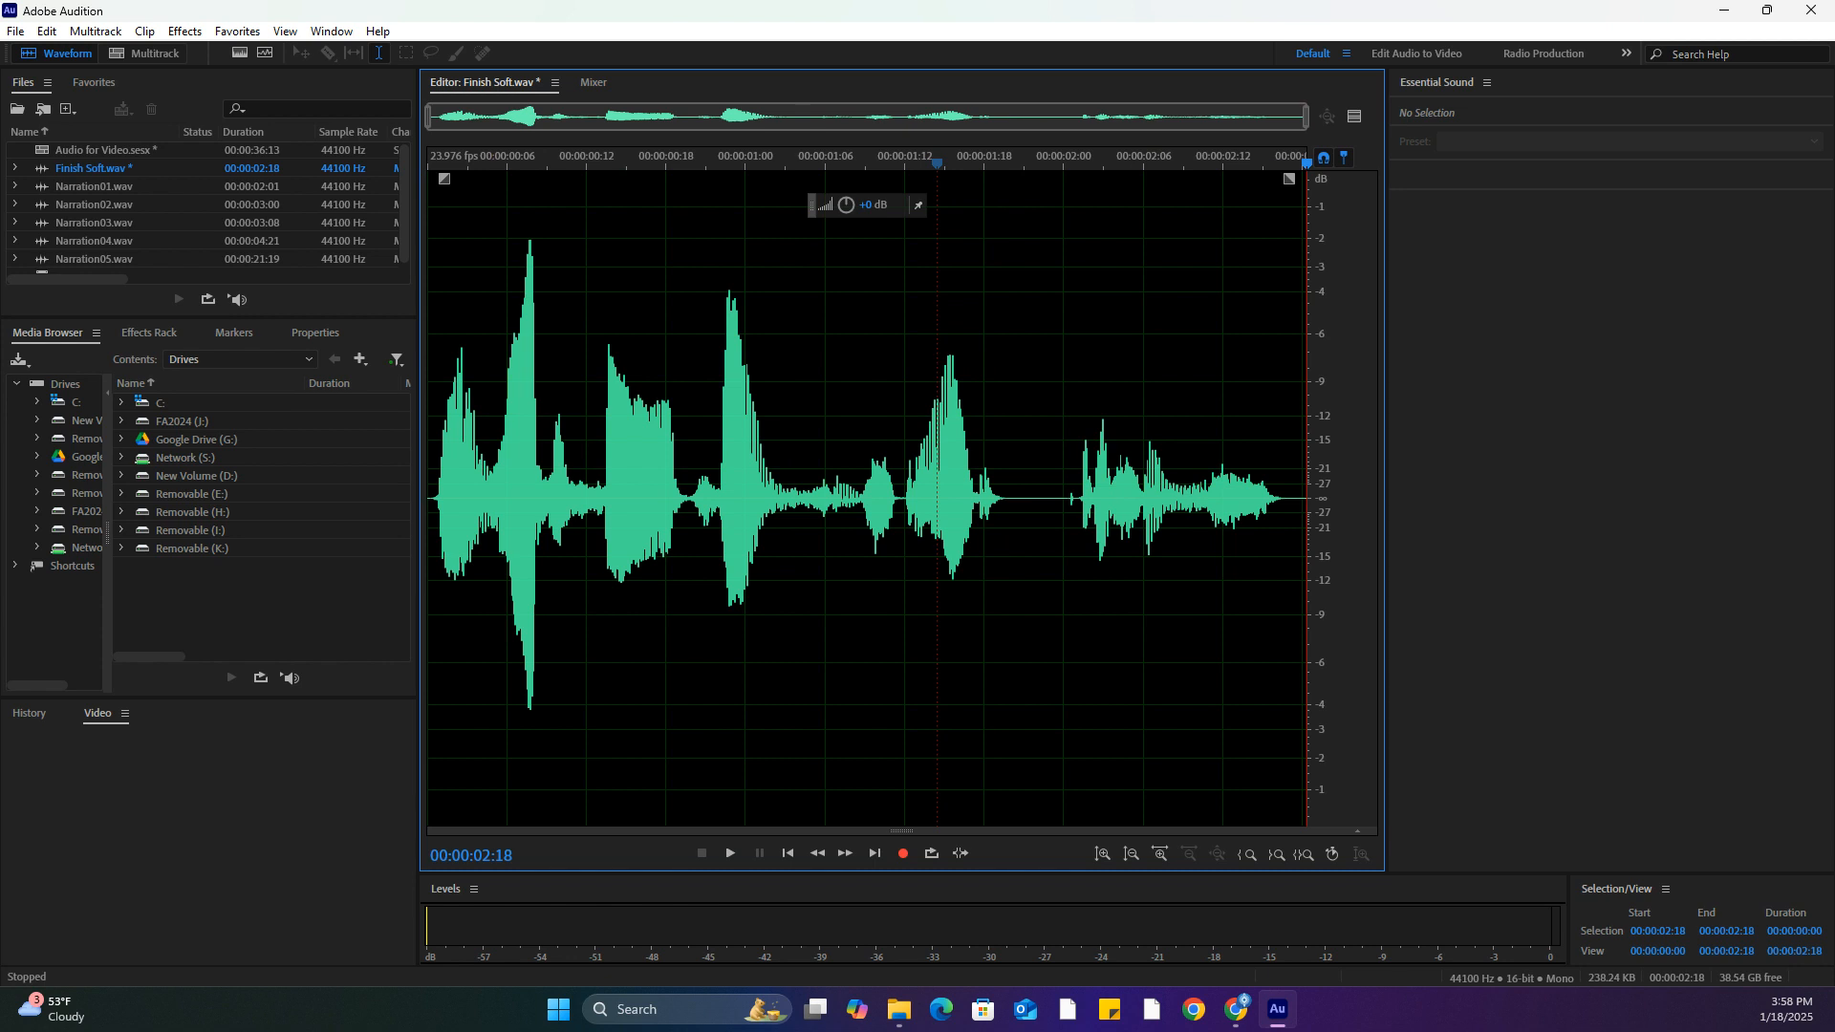
click(681, 590)
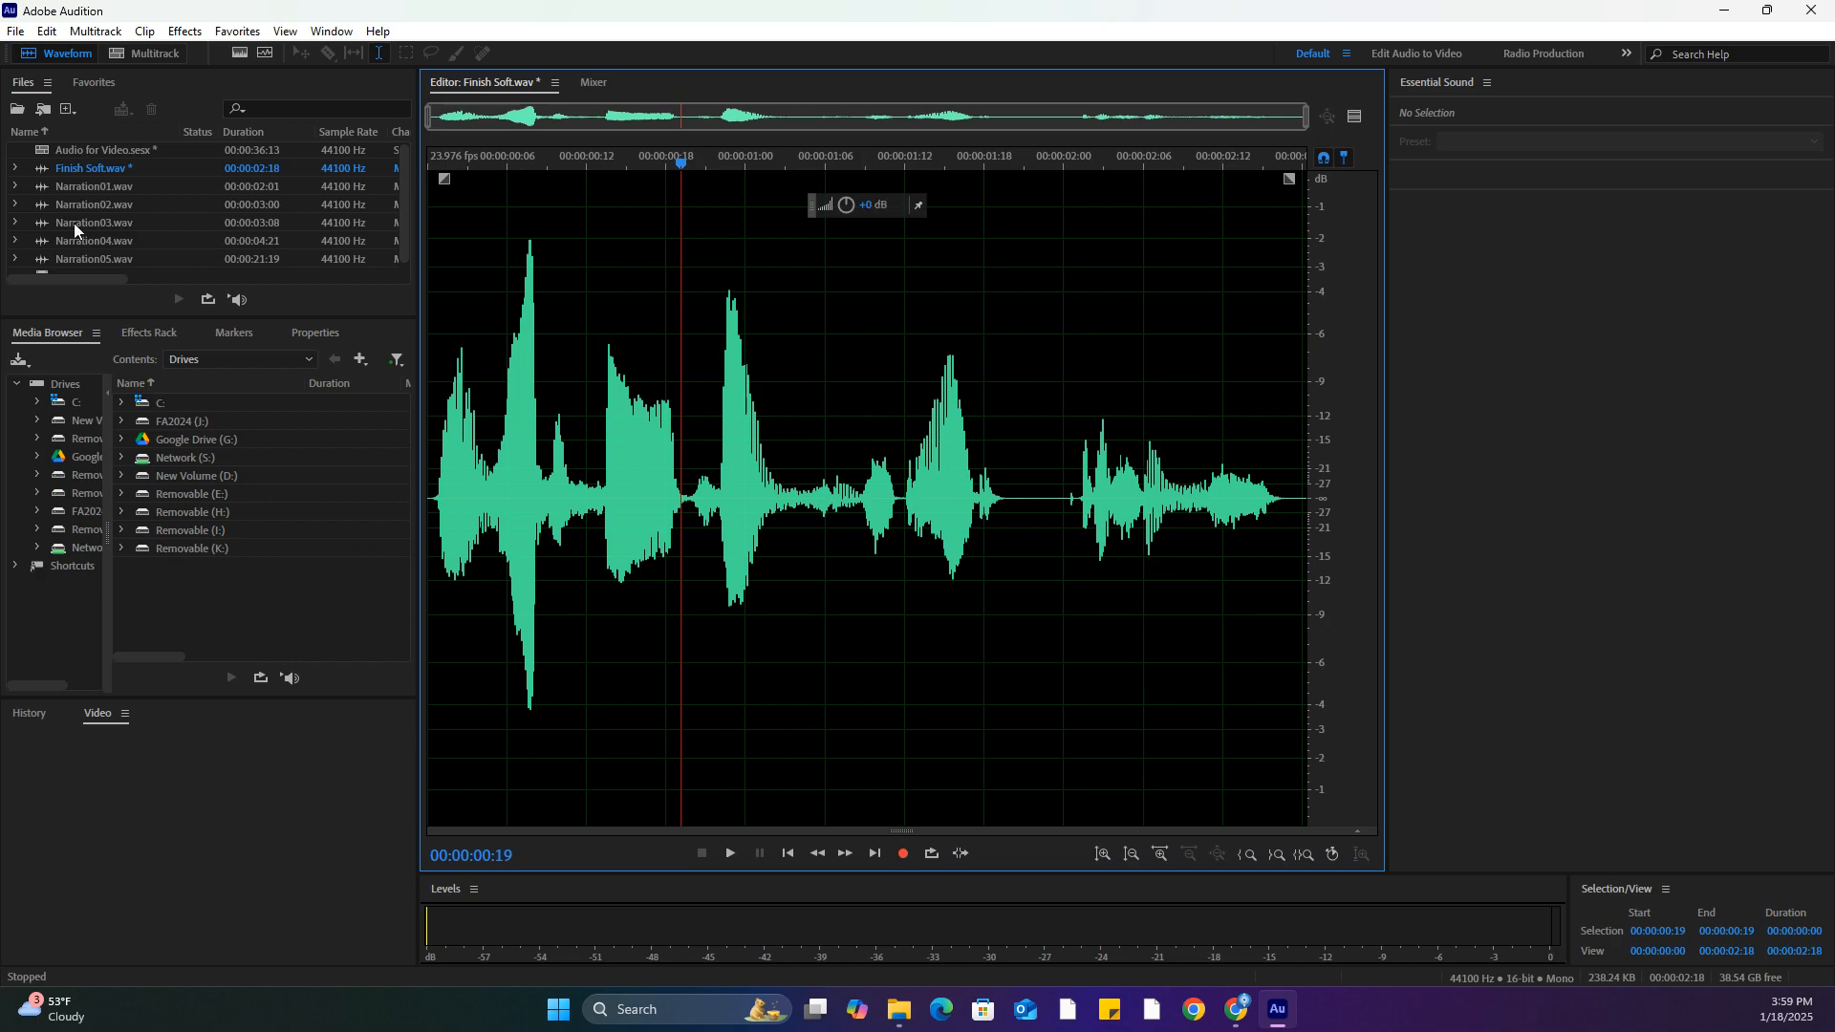
Open Narration05.wav in the waveform editor and play it through to the end
double_click(92, 256)
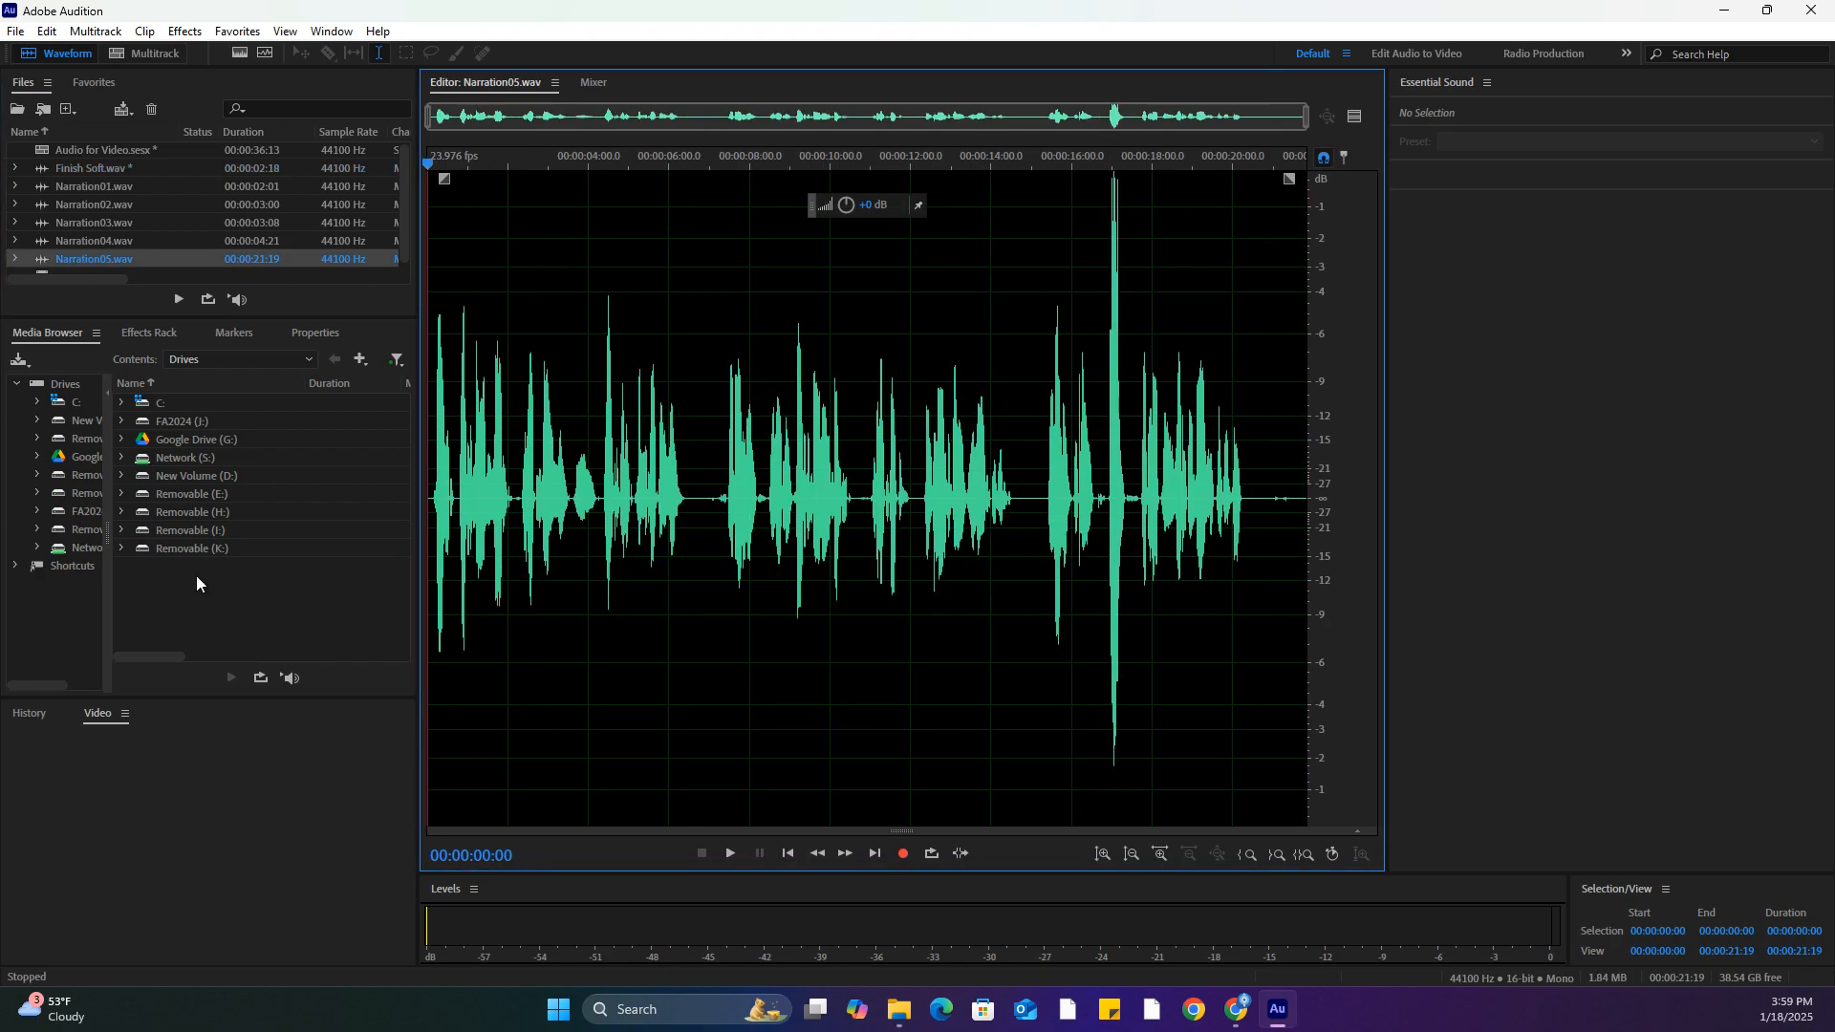
key(space)
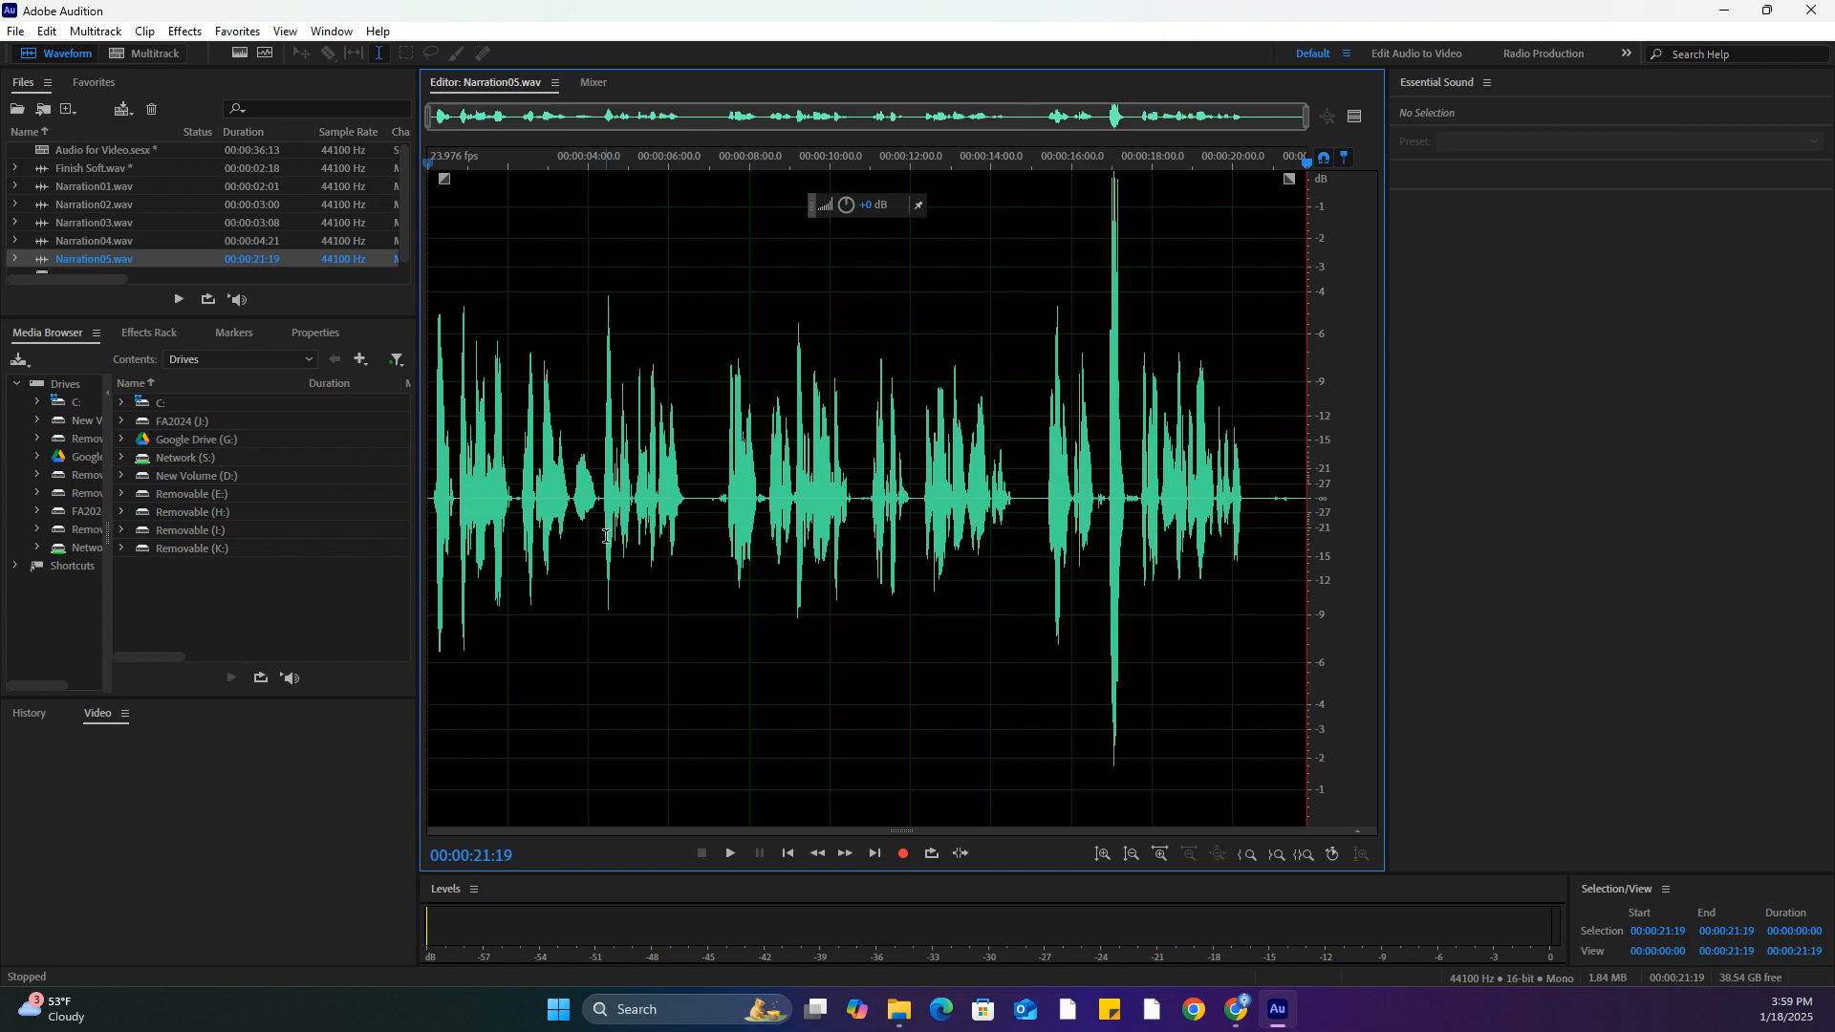
Select the low-level sound in Narration05.wav from 00:00:03:13 to 00:00:04:06 and play it
drag(571, 499, 599, 502)
key(space)
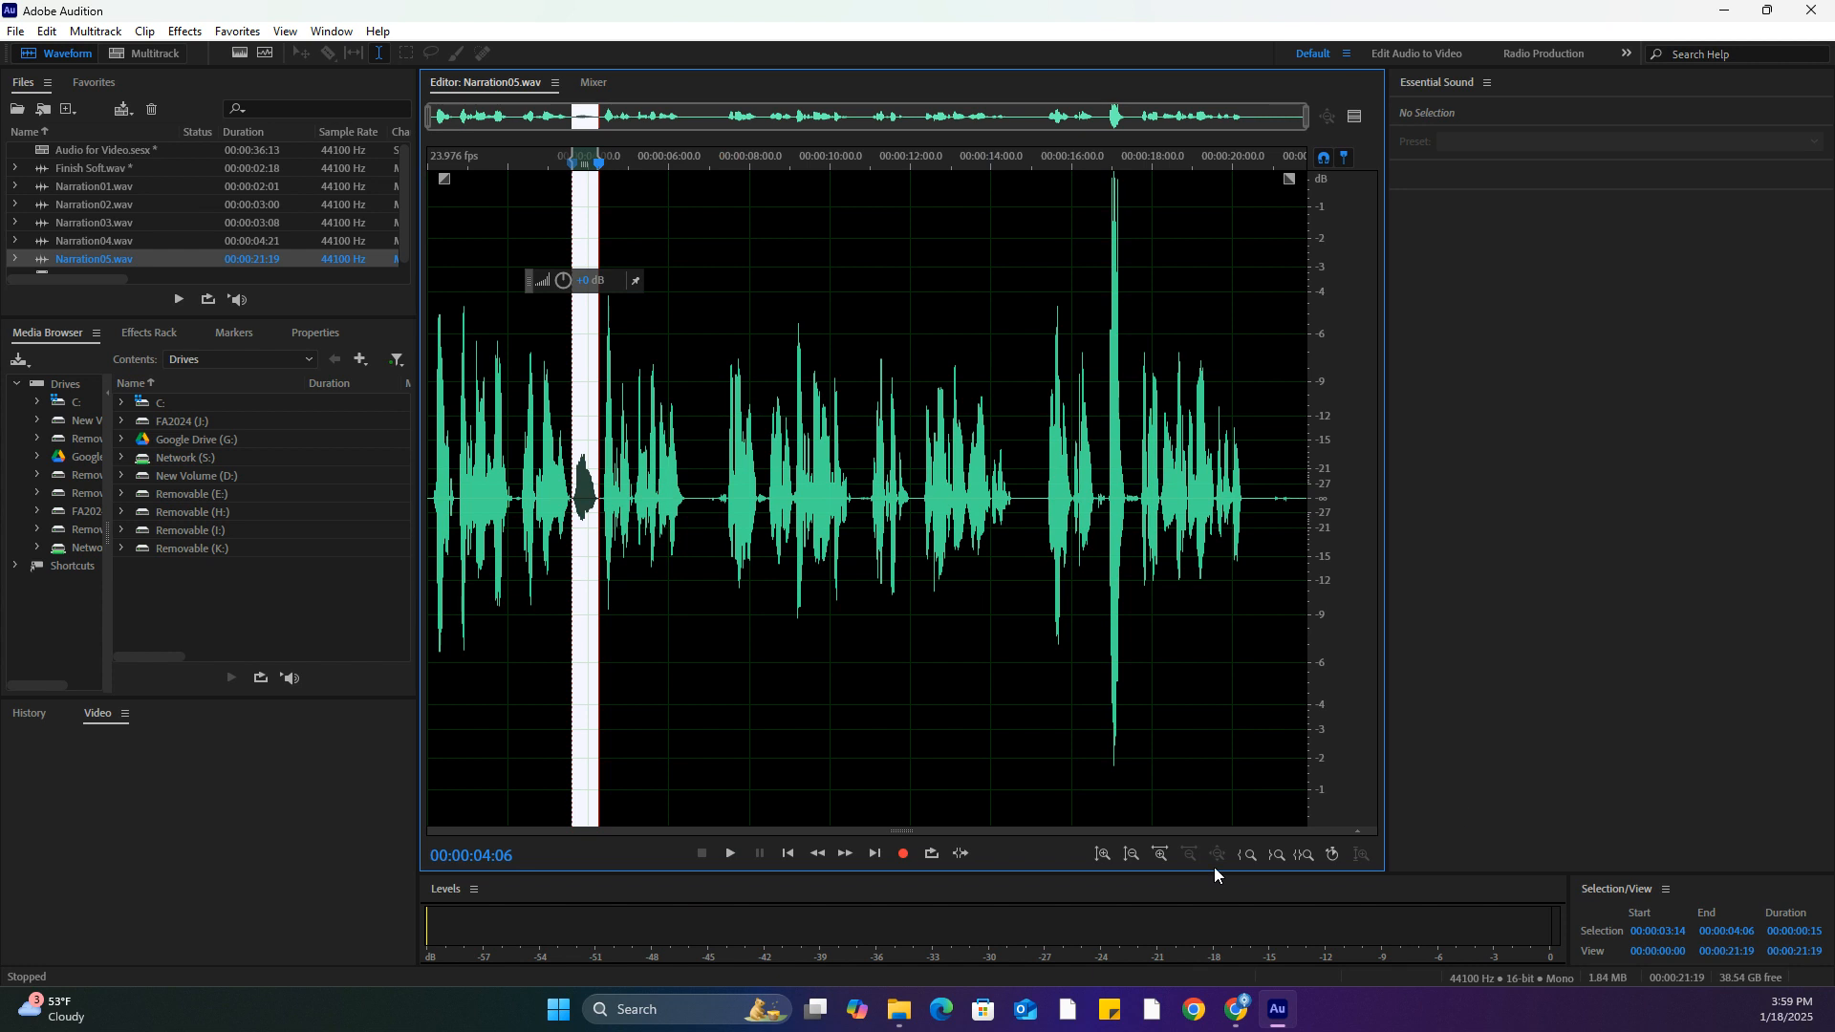
click(1165, 857)
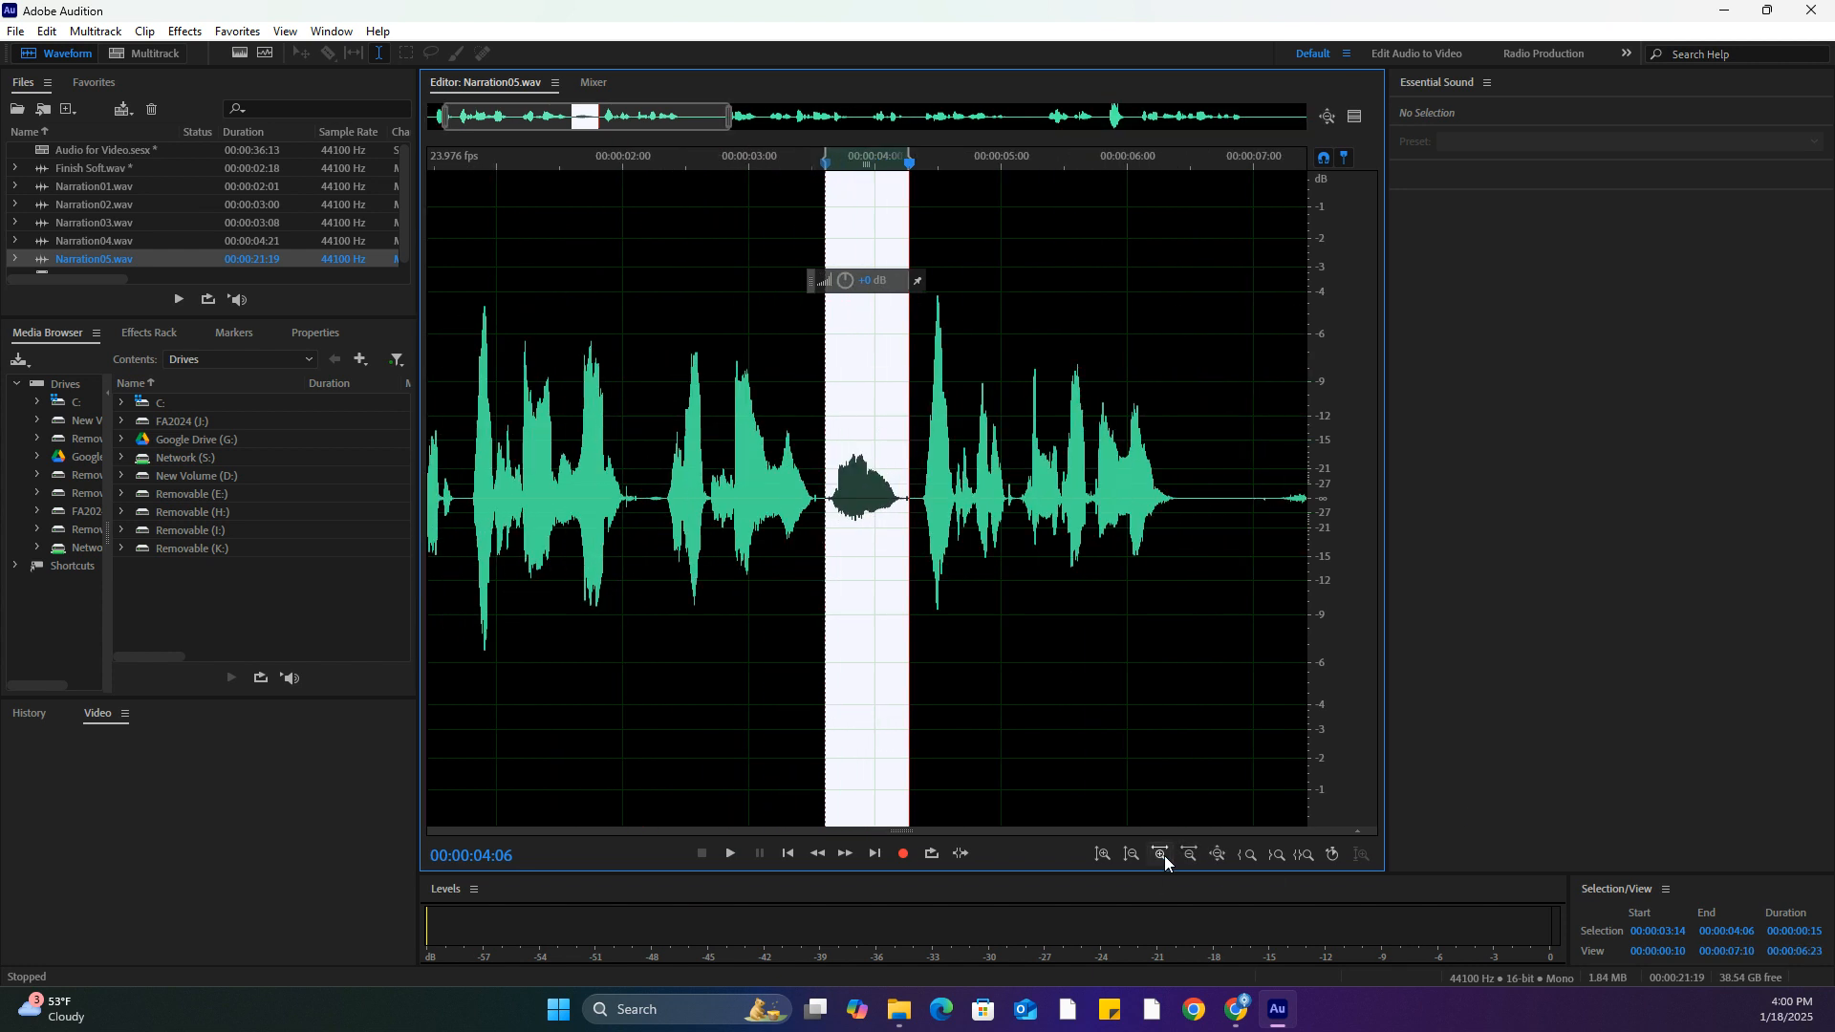
click(804, 509)
drag(806, 508, 924, 512)
key(space)
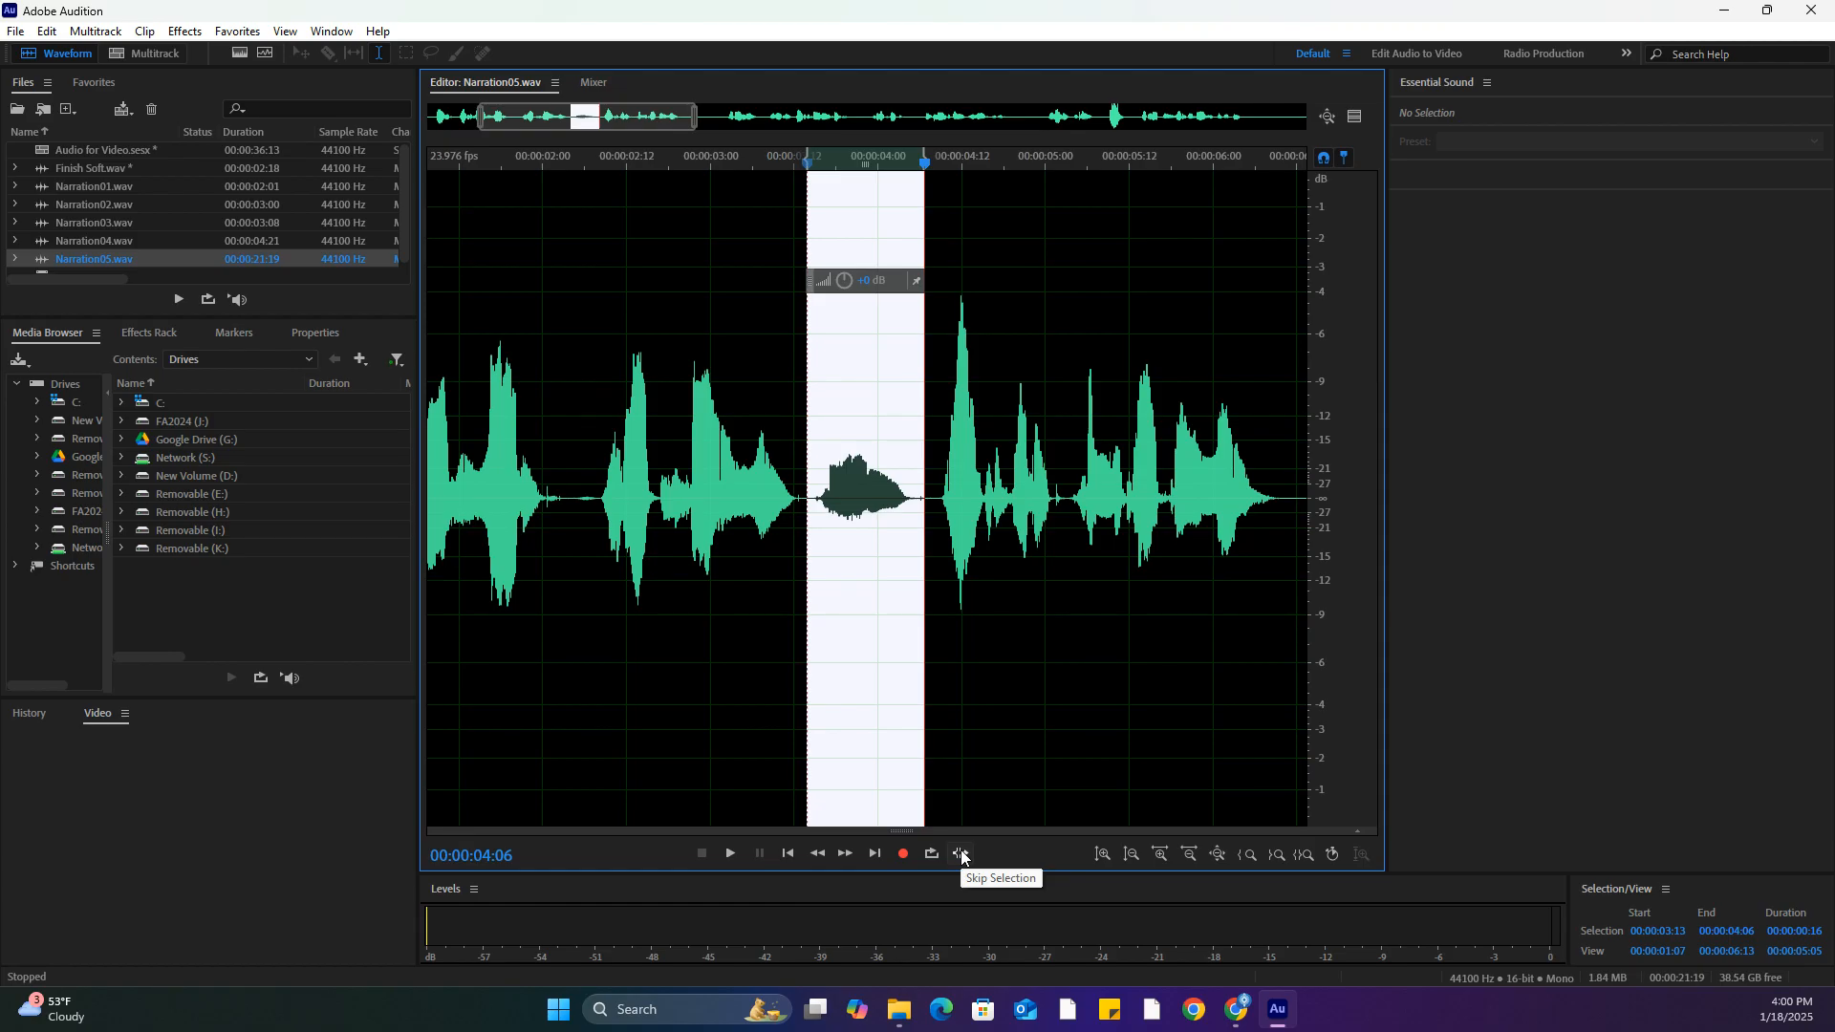
Turn on Skip Selection and preview Narration05.wav from 00:00:02:20 without the selected sound
click(757, 168)
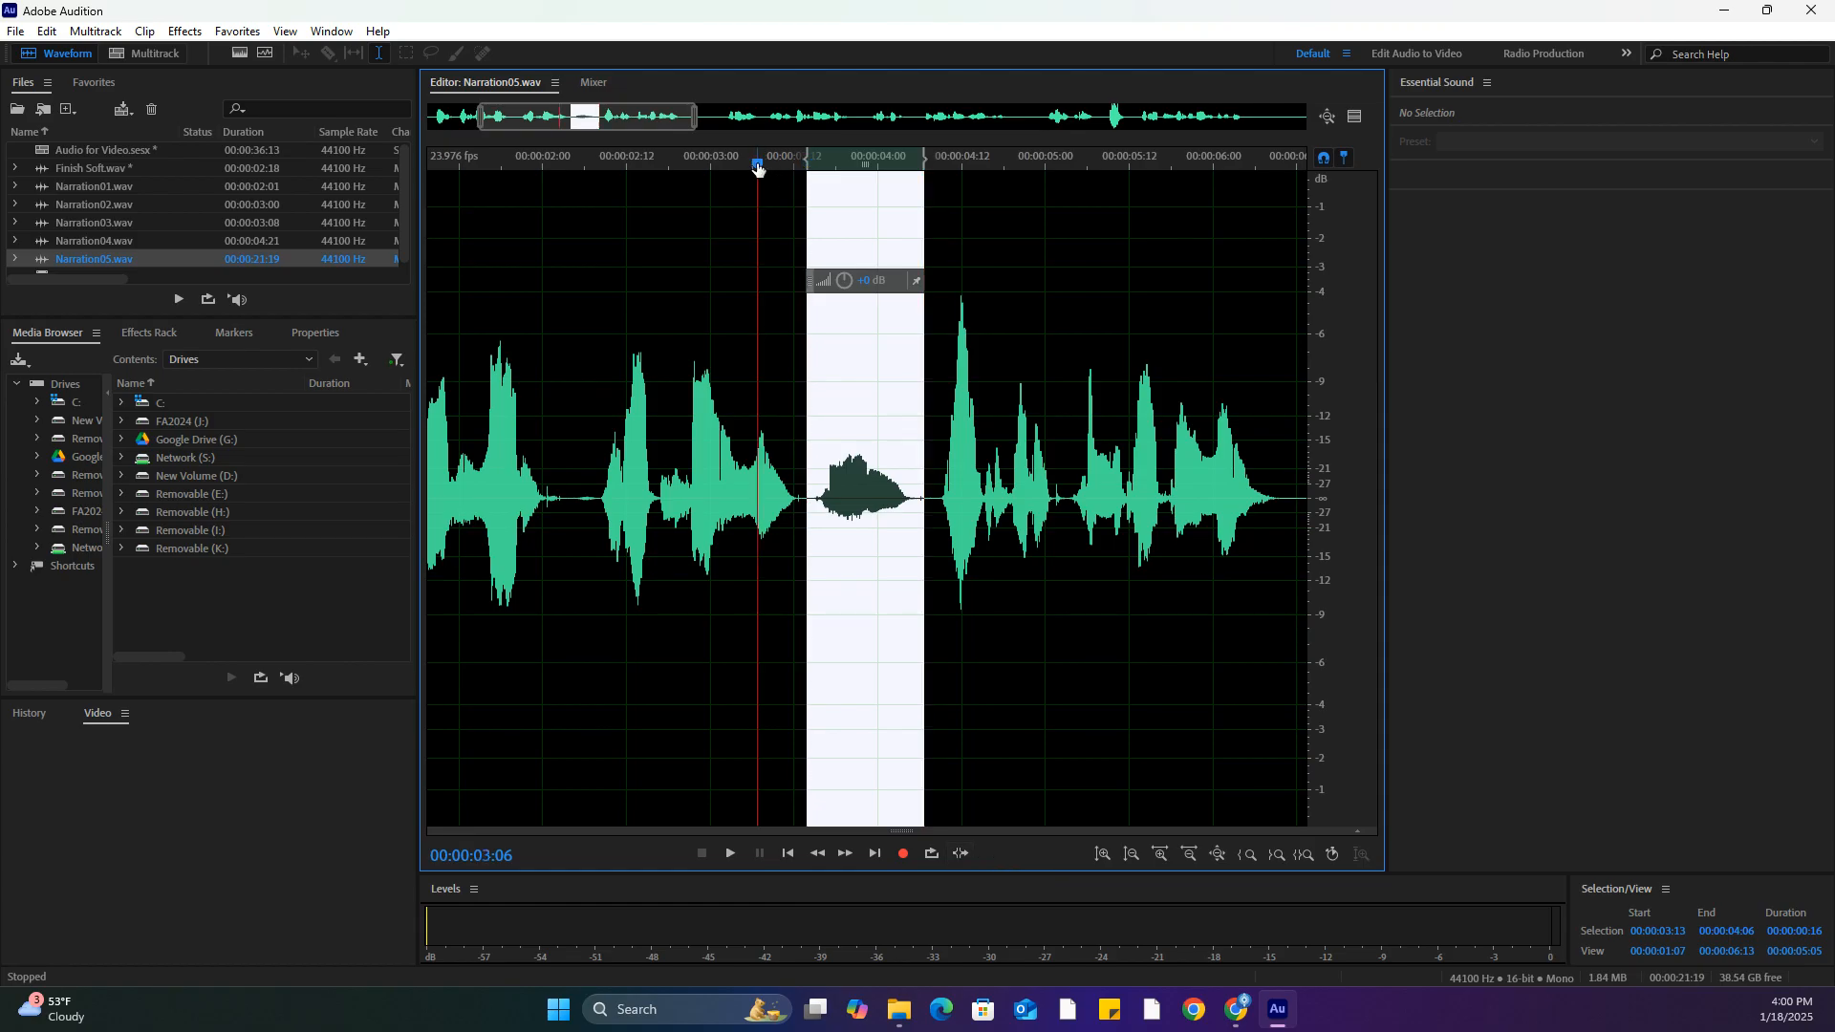
click(960, 853)
click(731, 854)
click(685, 164)
click(724, 857)
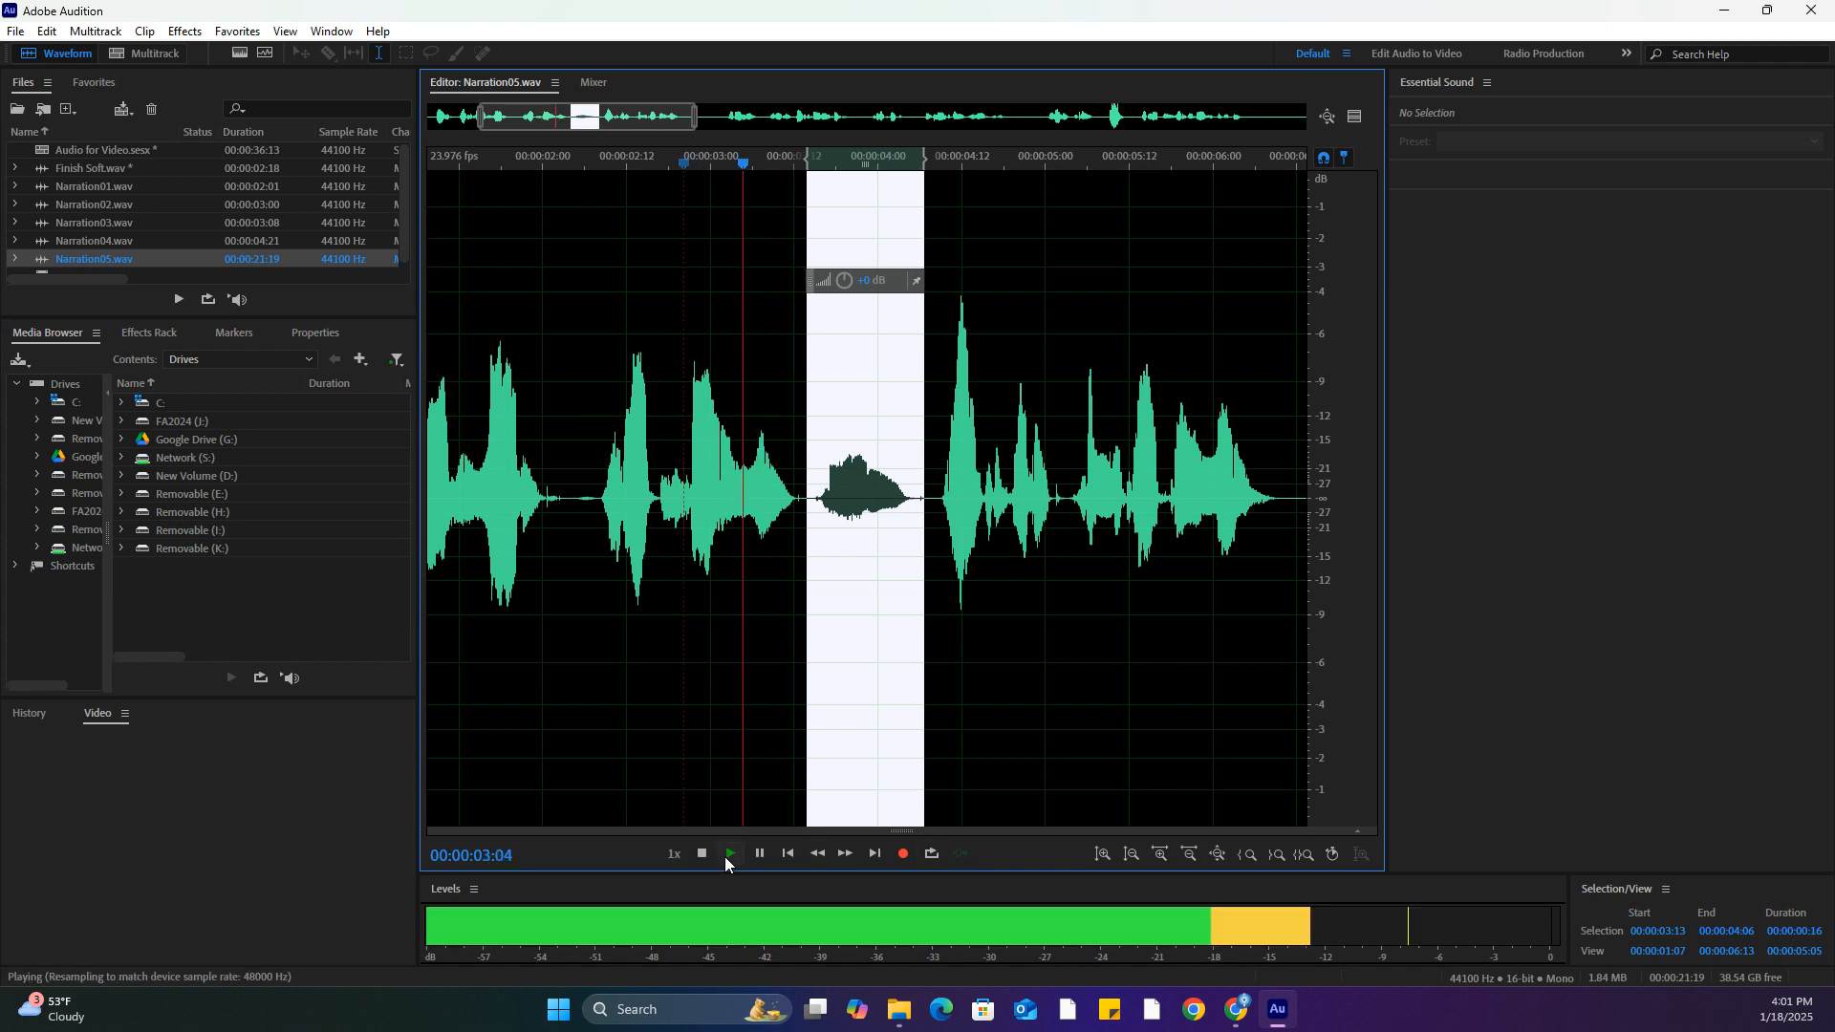
click(724, 857)
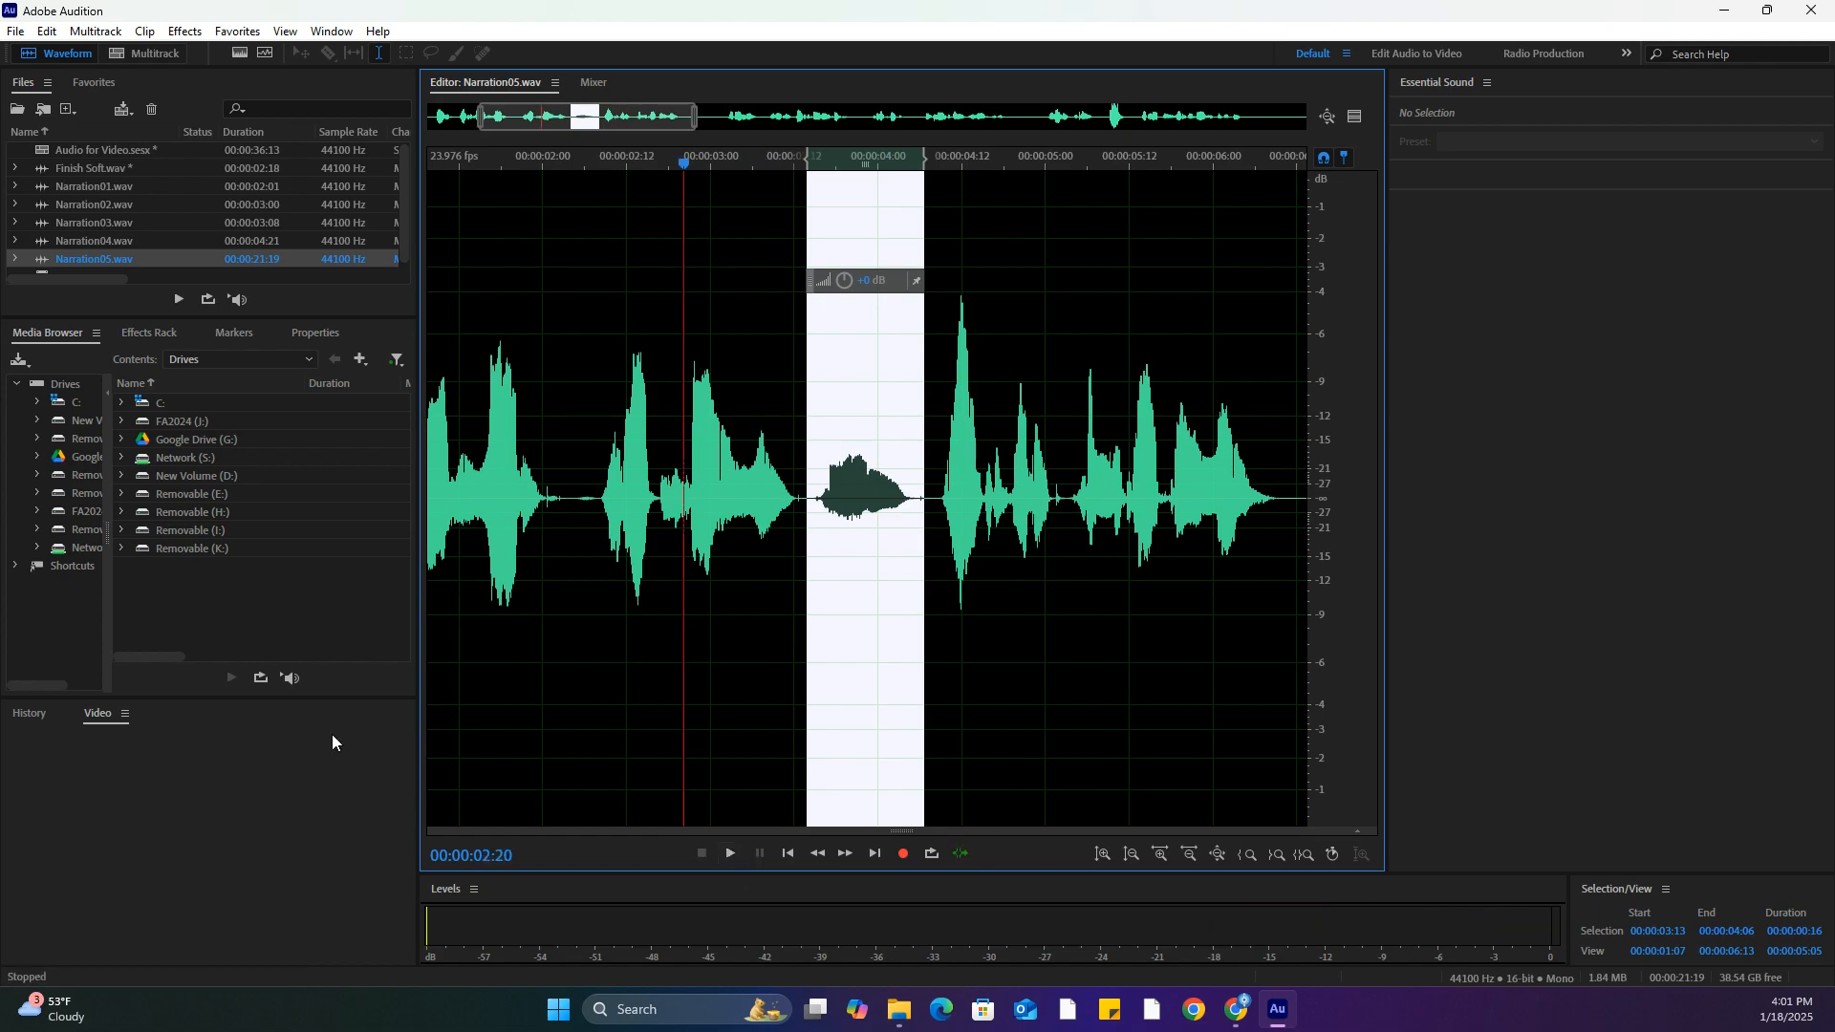
Tighten the selection in Narration05.wav to 00:00:03:14 through 00:00:04:05, preview the cut and delete the selected audio
drag(925, 164, 916, 164)
click(729, 854)
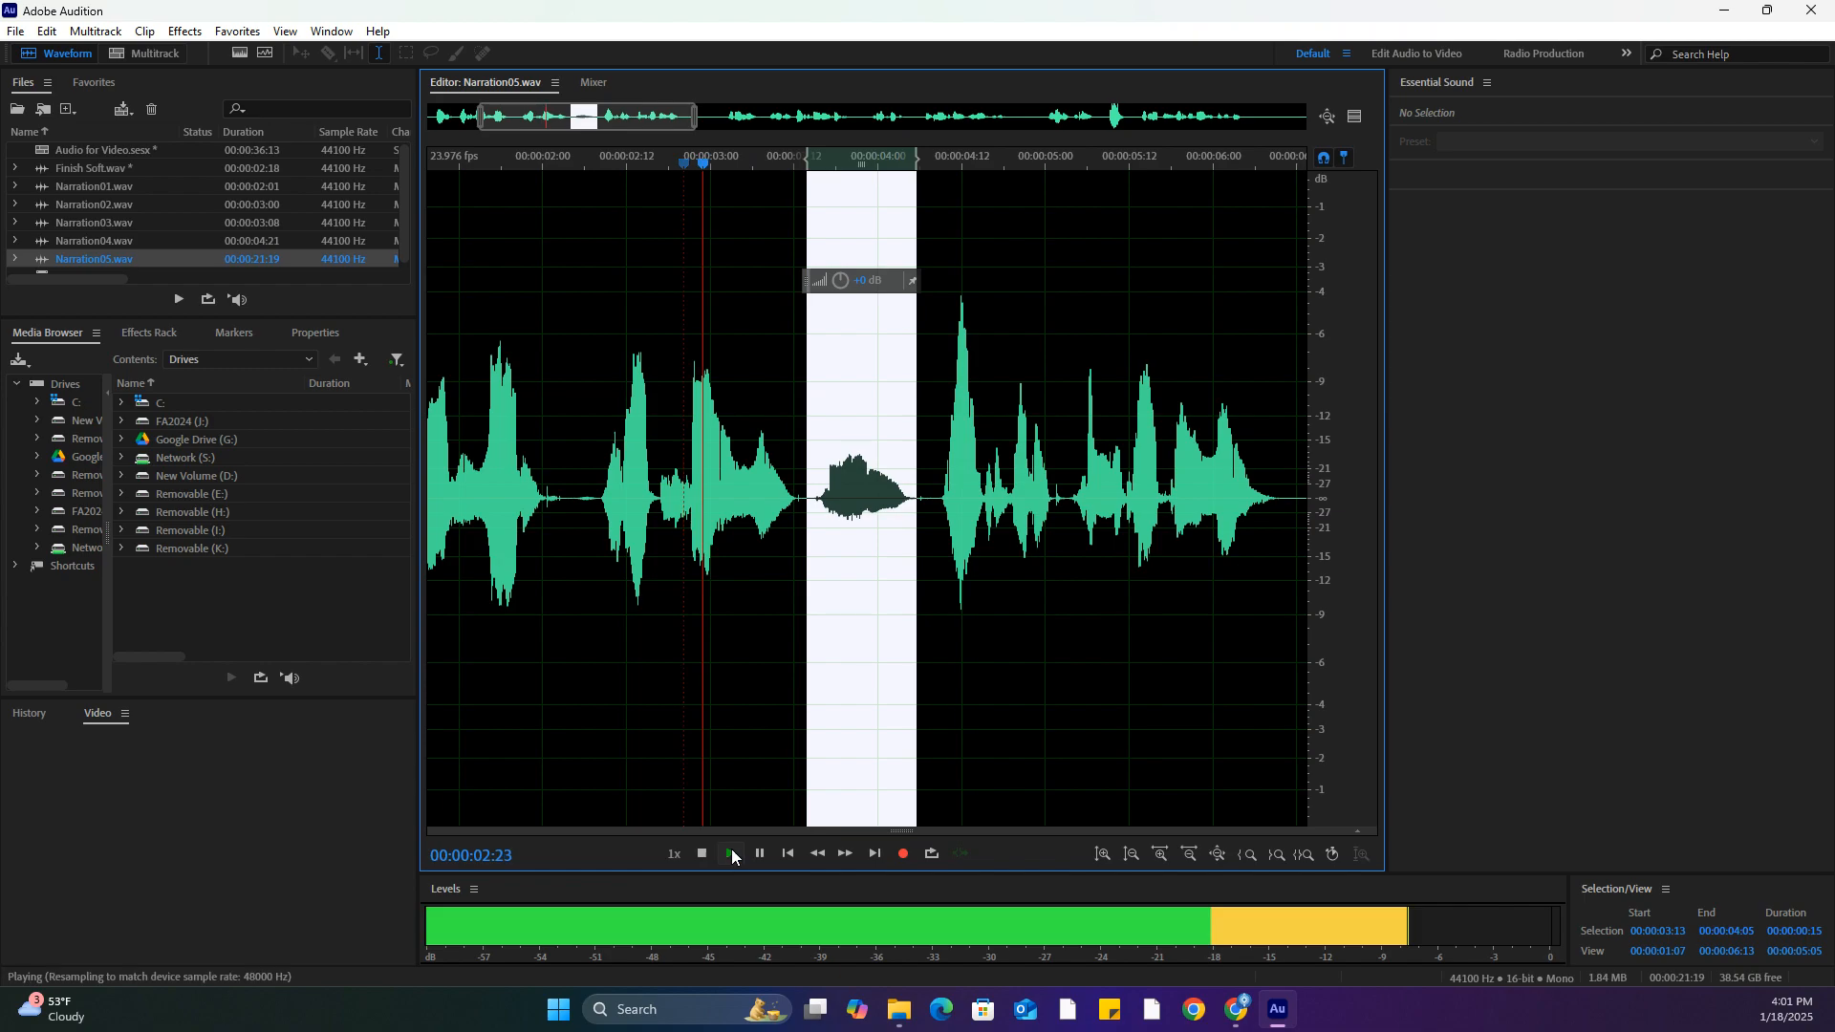
click(711, 857)
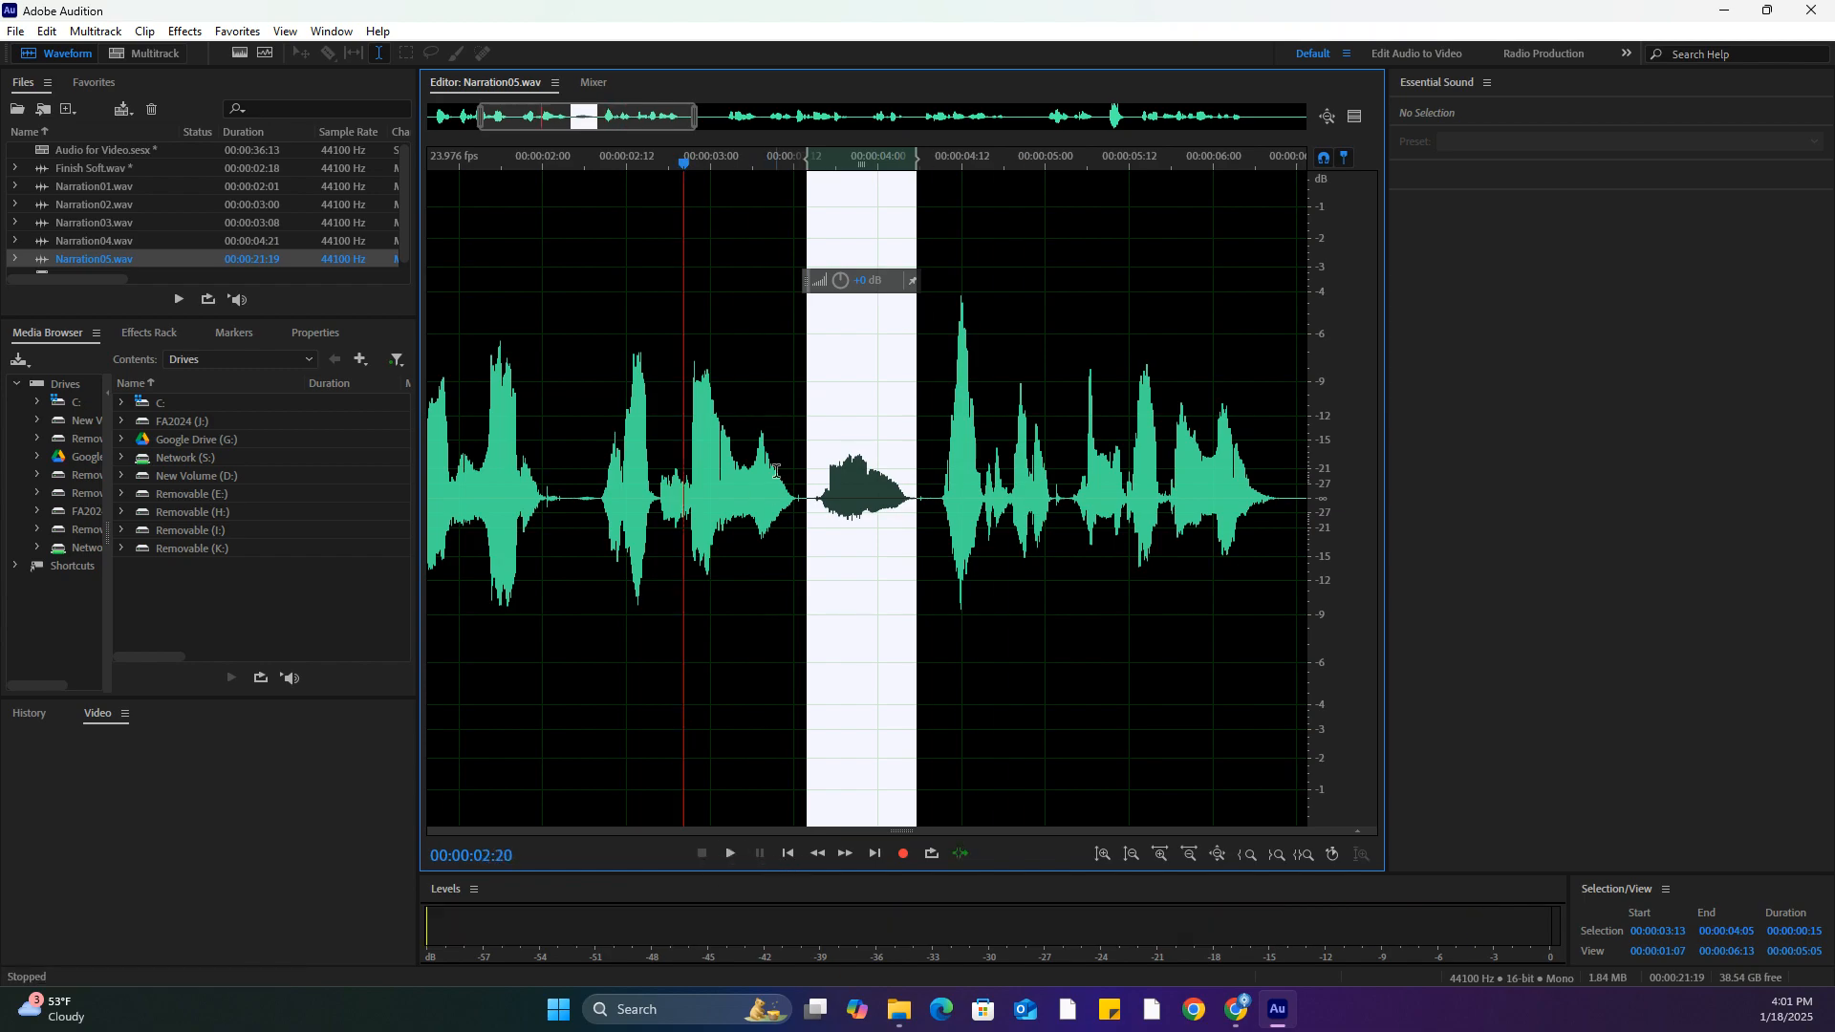
drag(805, 158, 813, 158)
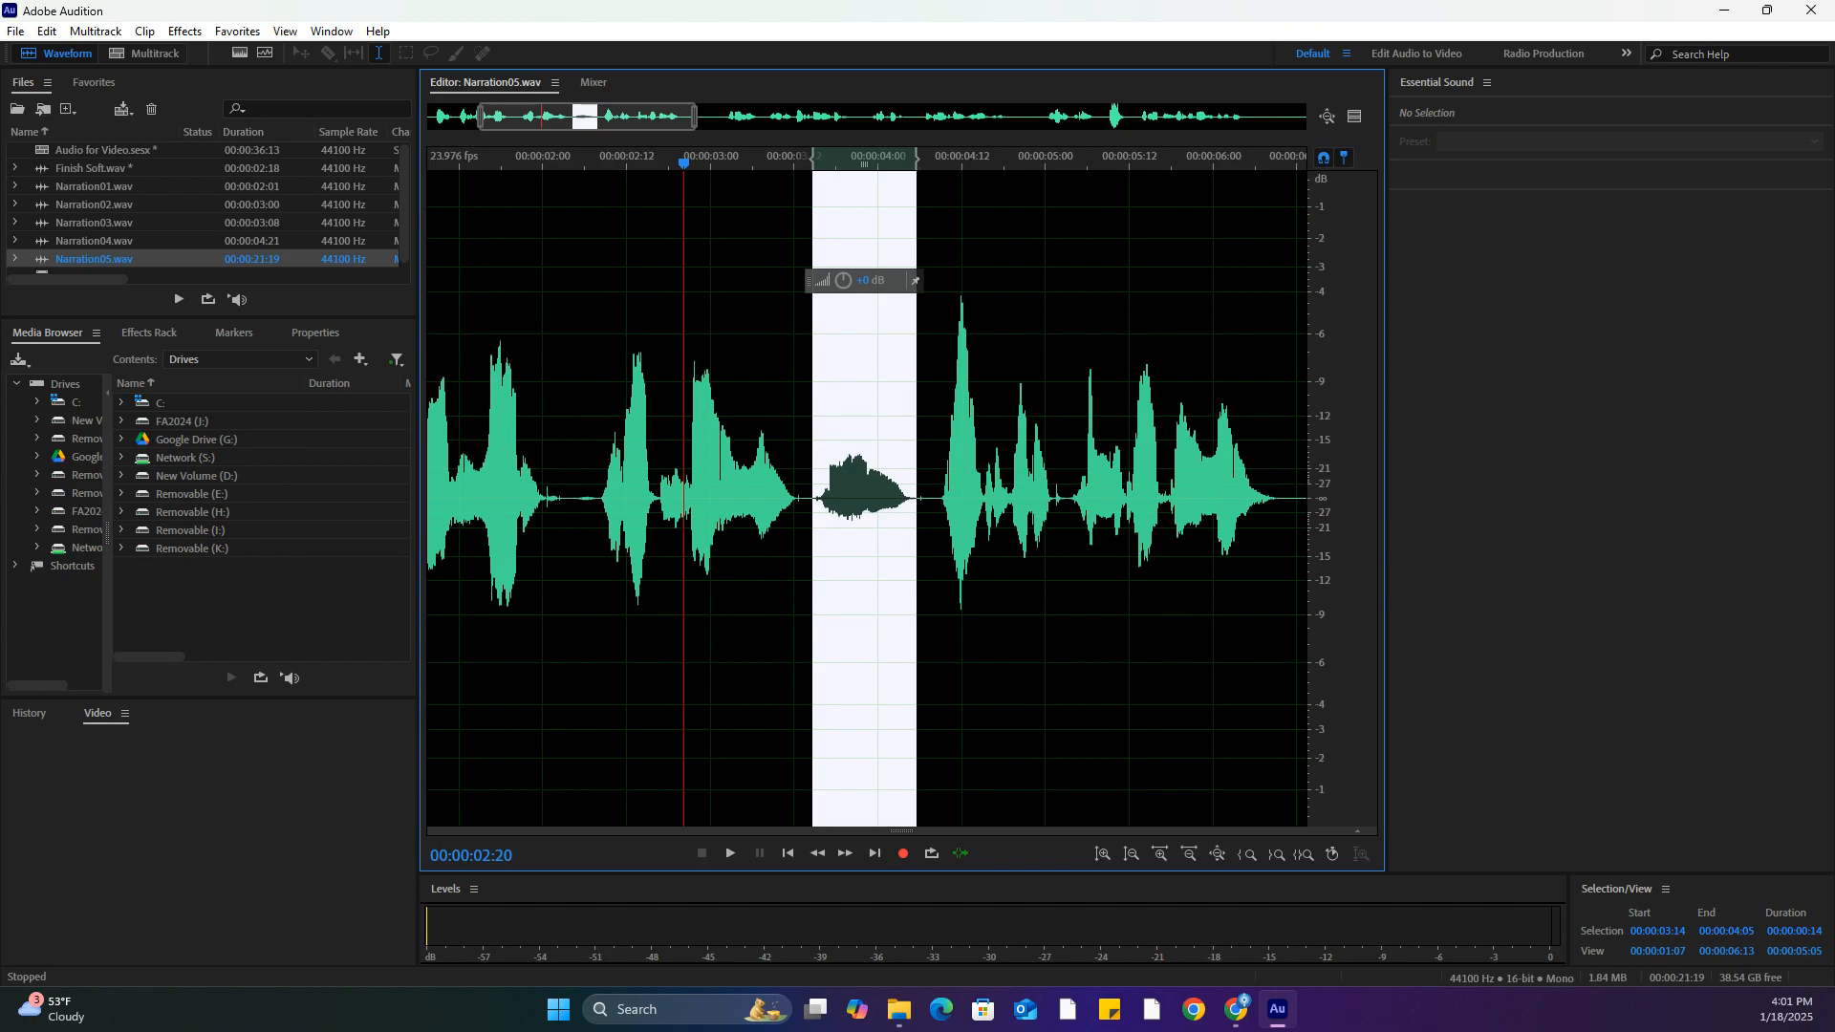
click(47, 30)
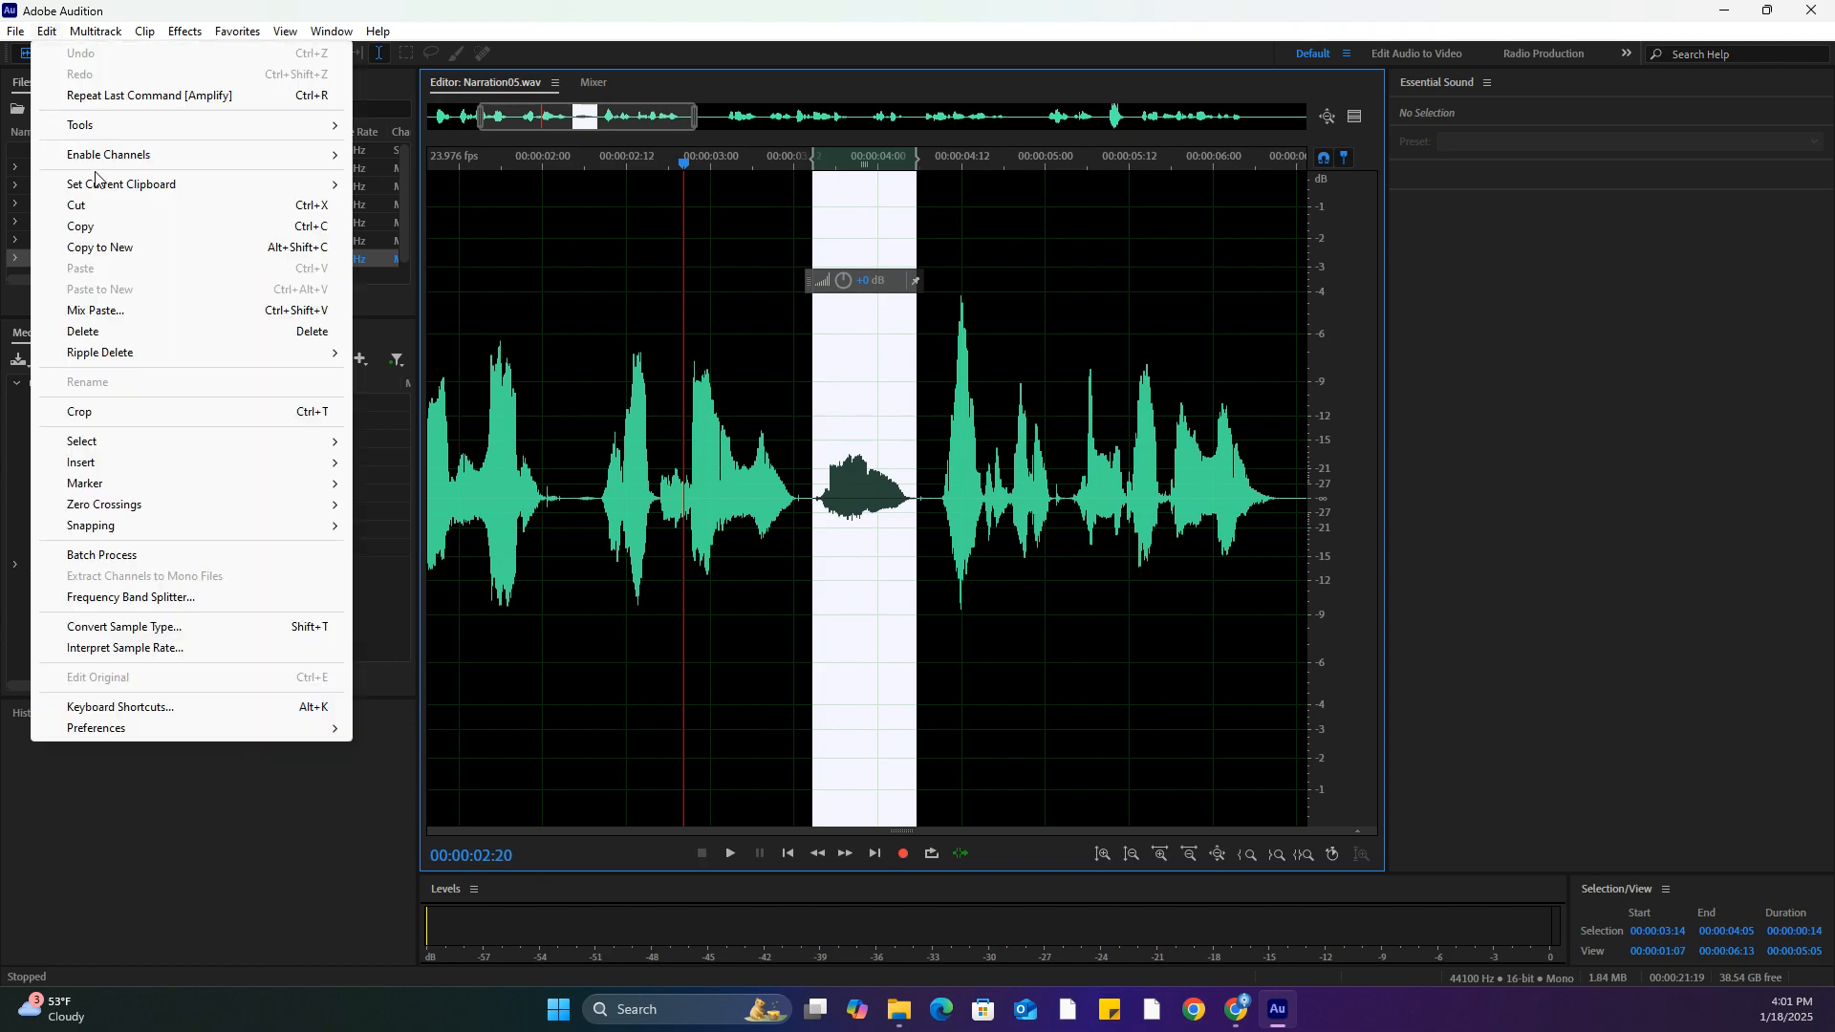
click(122, 334)
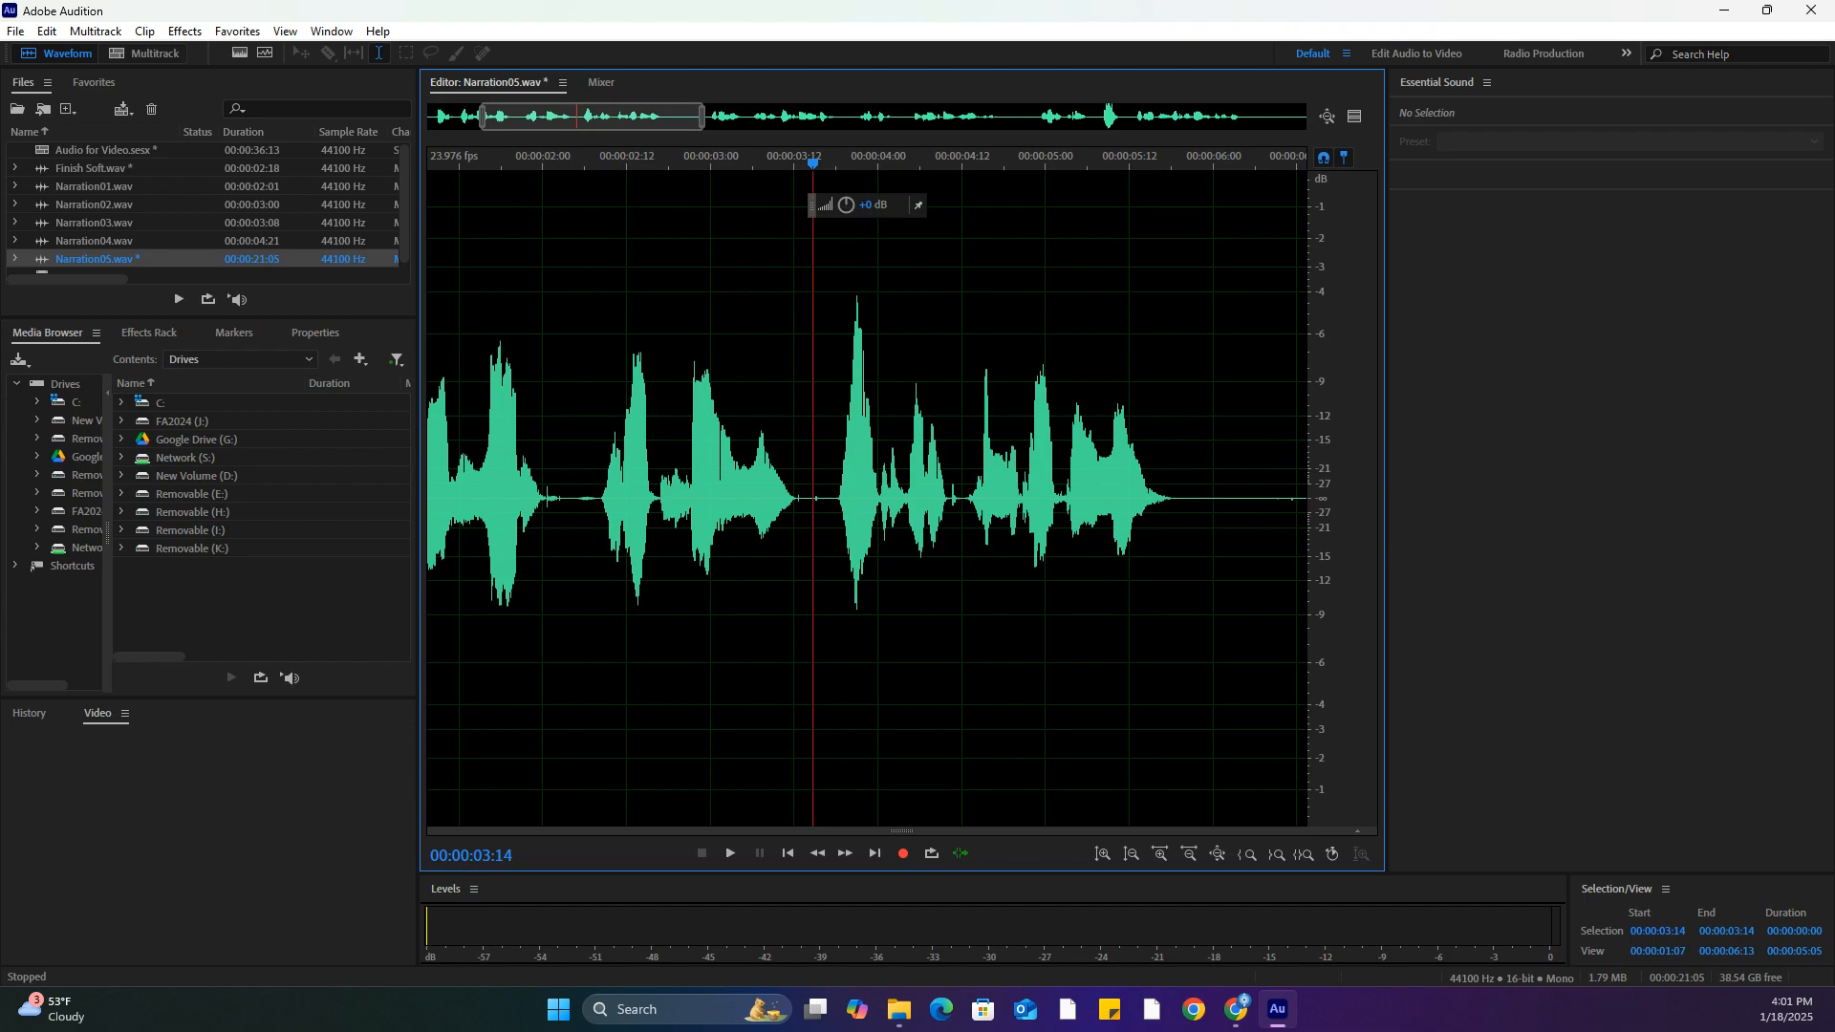
Play Narration05.wav from about 00:00:02:20 to check the transition across the cut at 00:00:03:14
click(779, 167)
key(space)
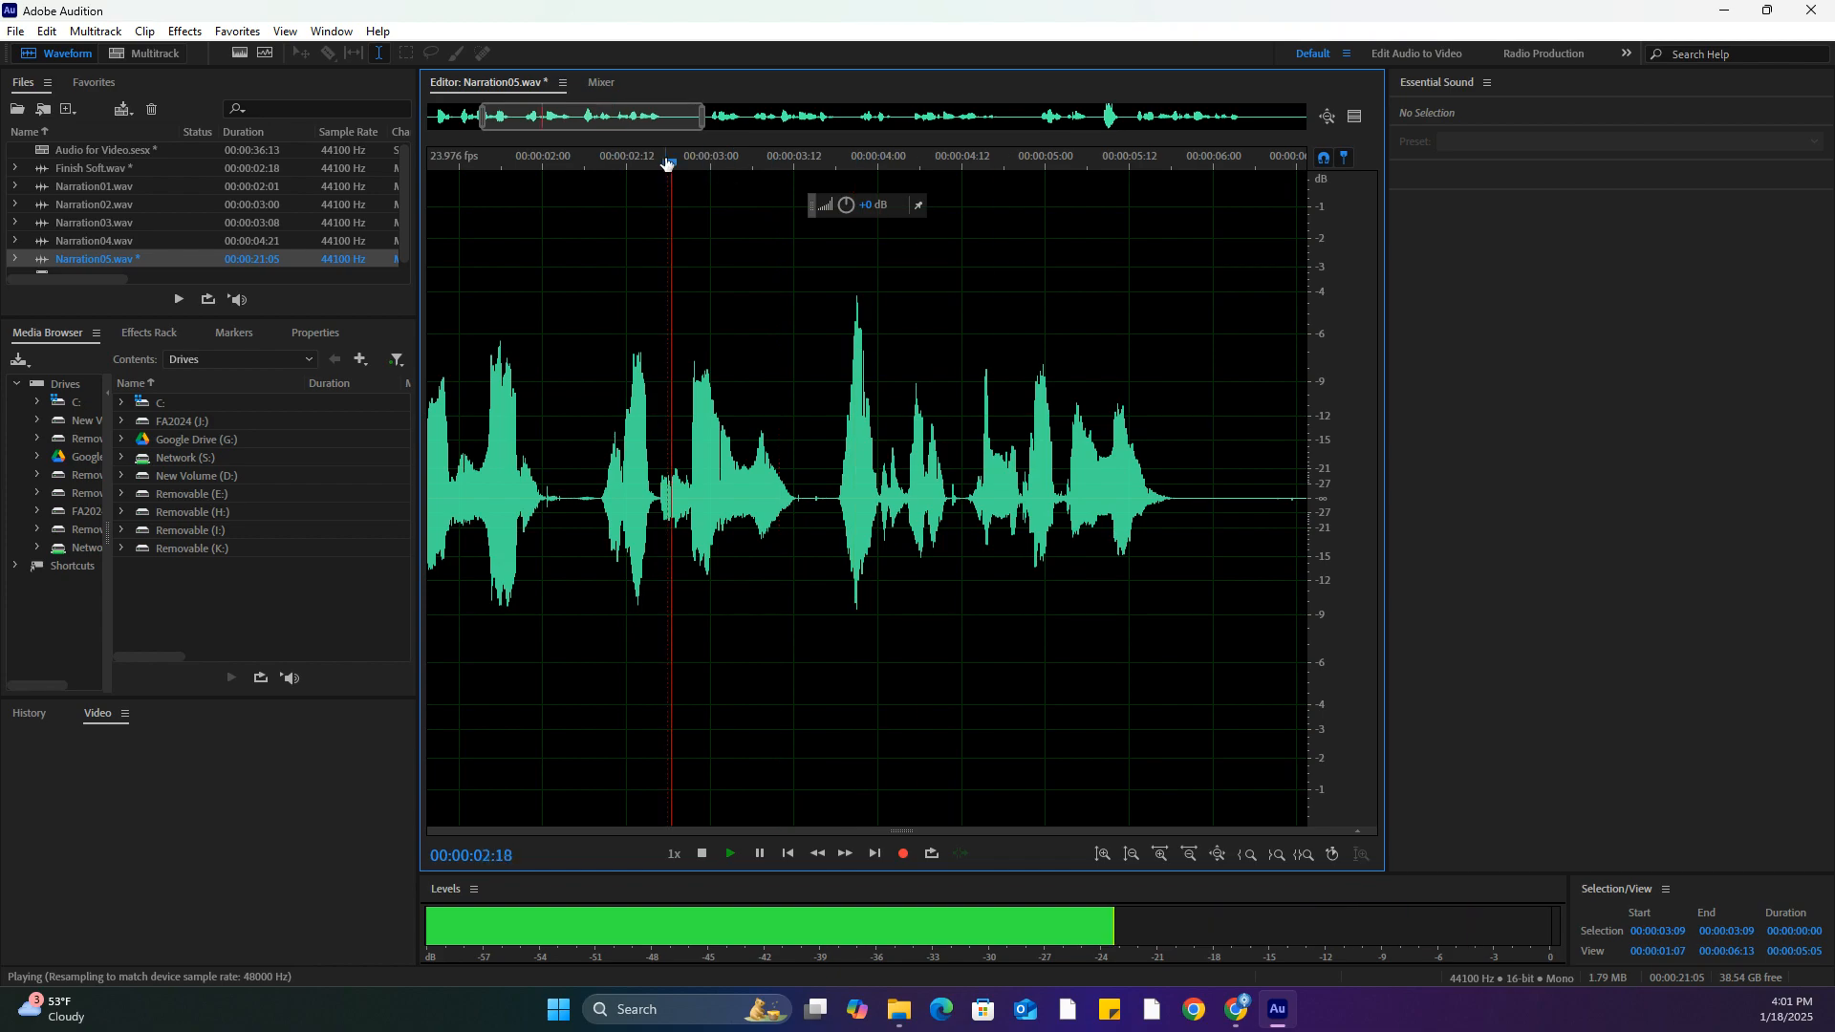
click(668, 214)
key(space)
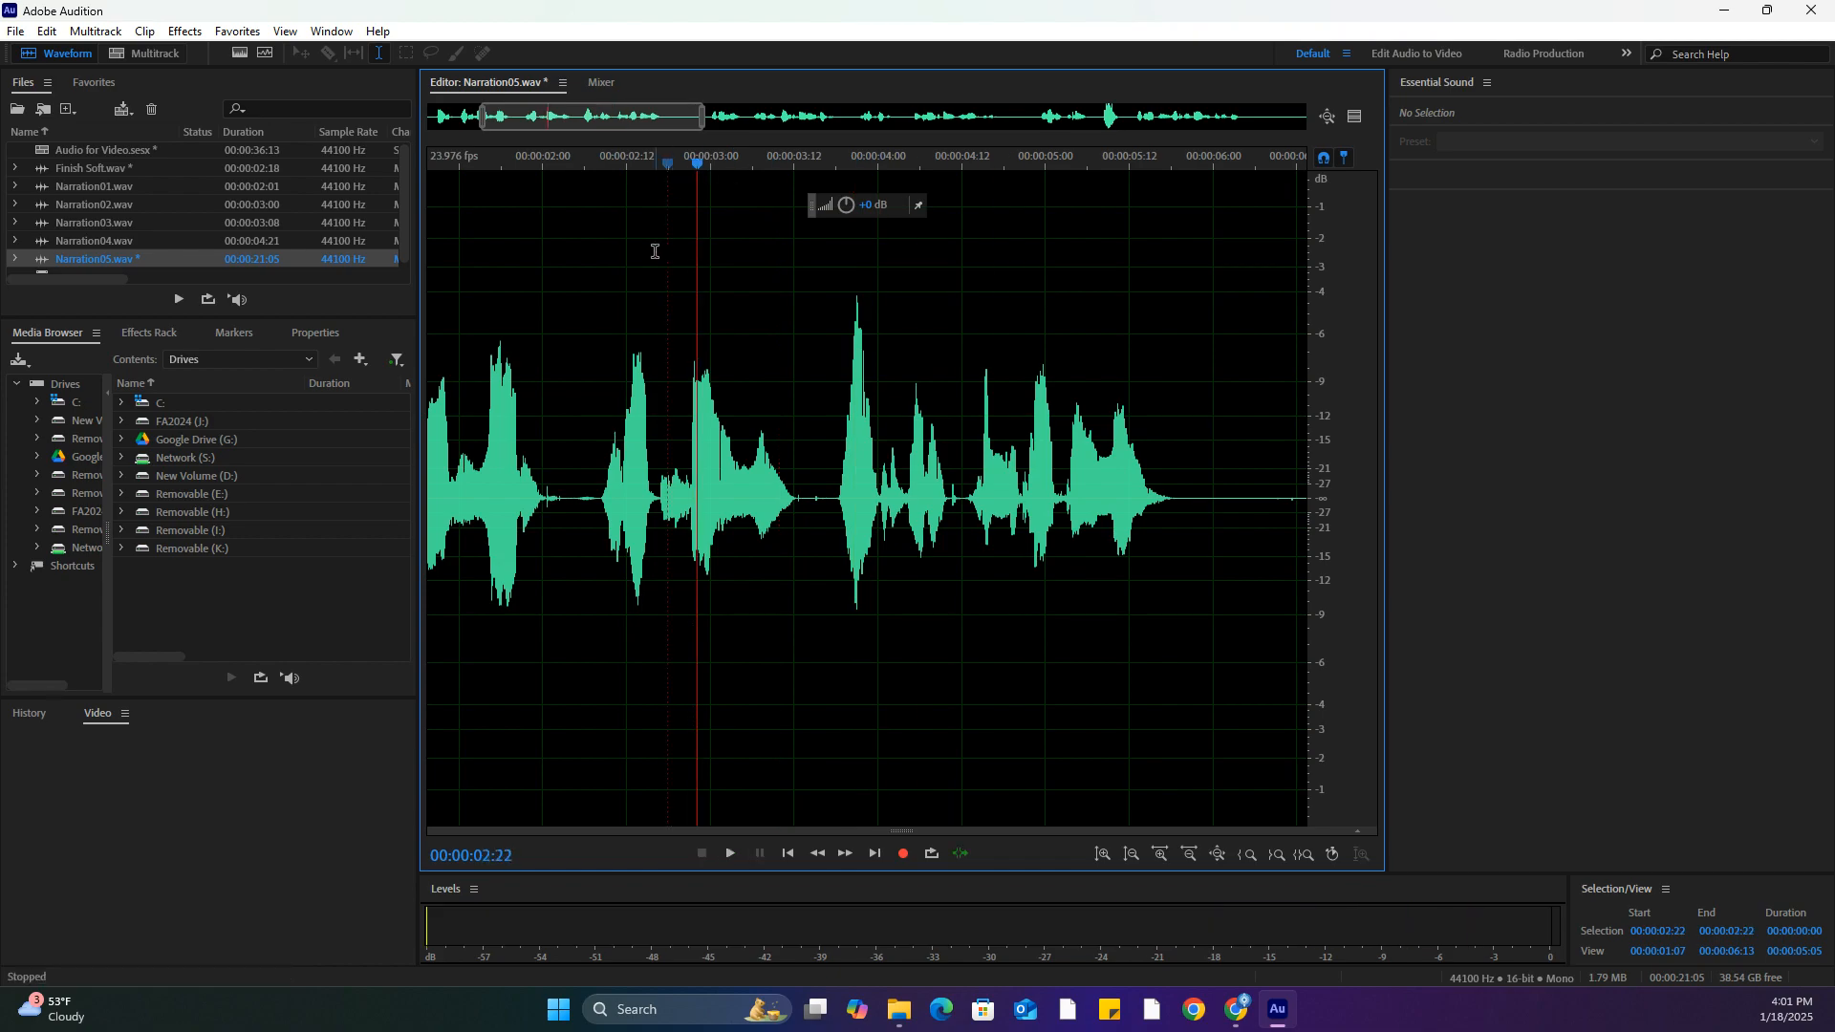
click(683, 164)
key(space)
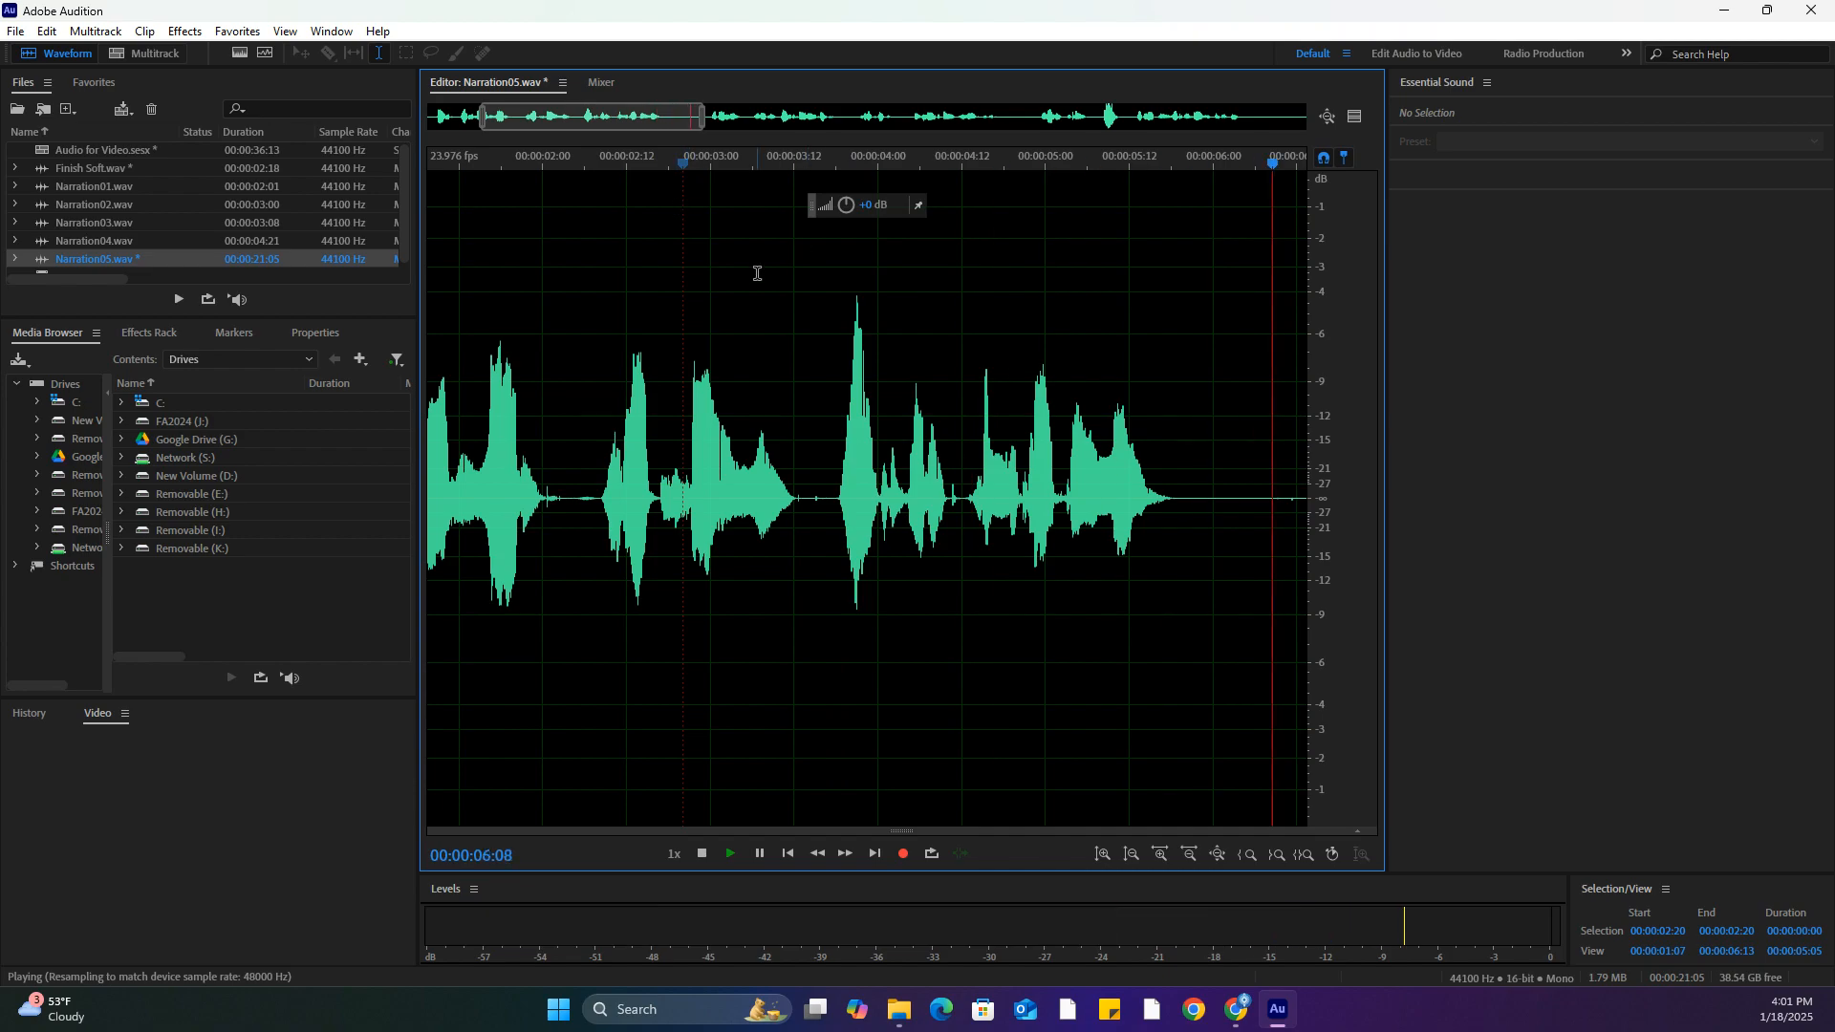
key(space)
Replay the edited passage of Narration05.wav from 00:00:02:13 in a closer view
scroll(726, 303, down, 5)
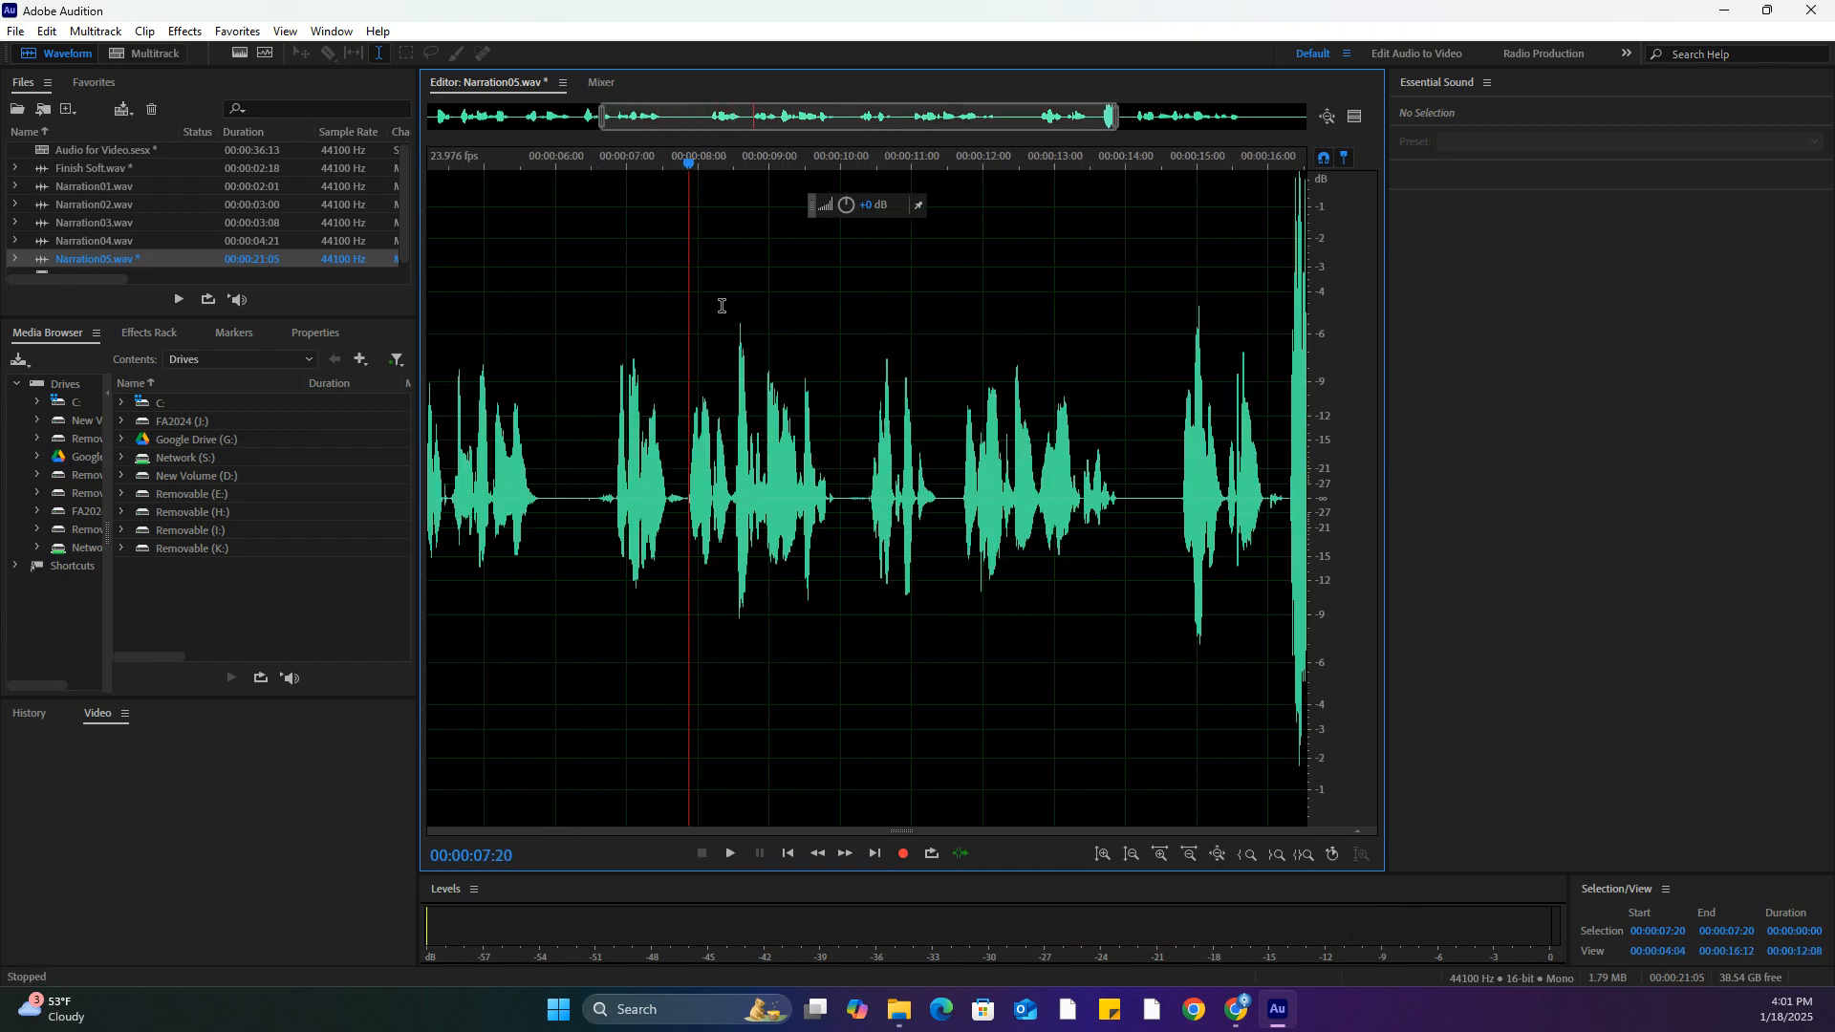
click(496, 164)
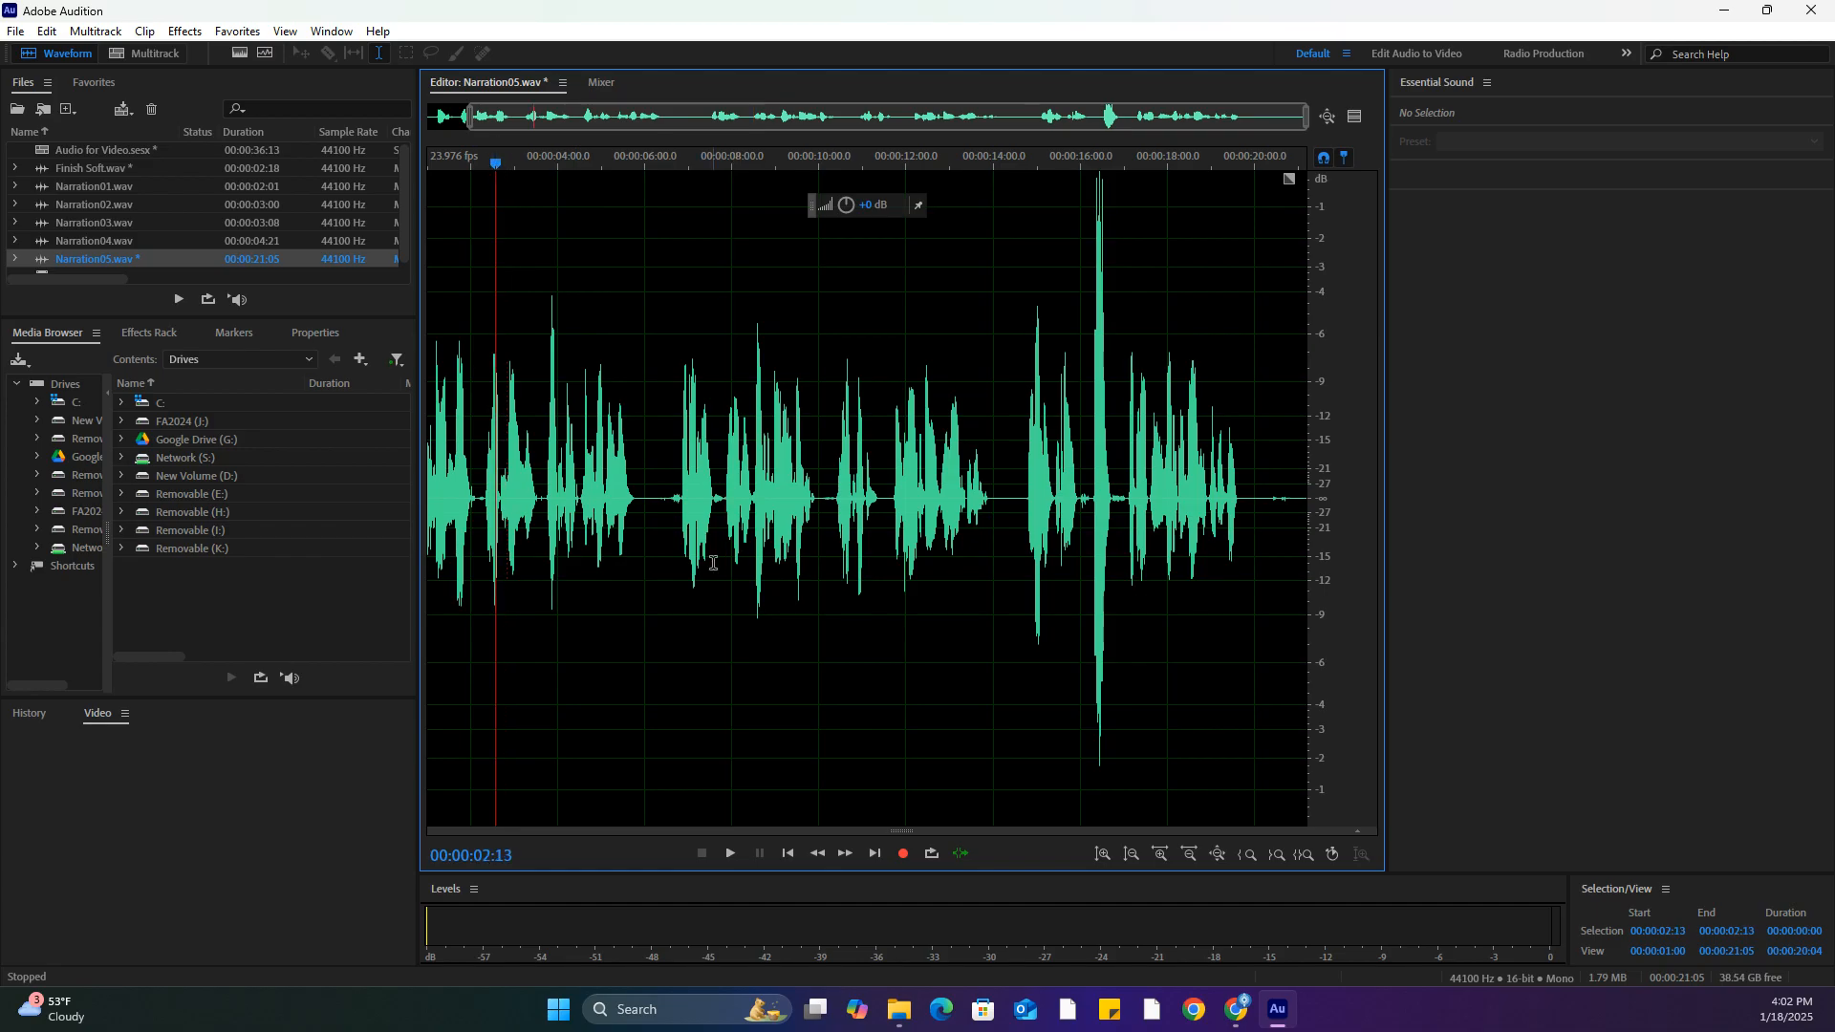
click(1166, 855)
key(space)
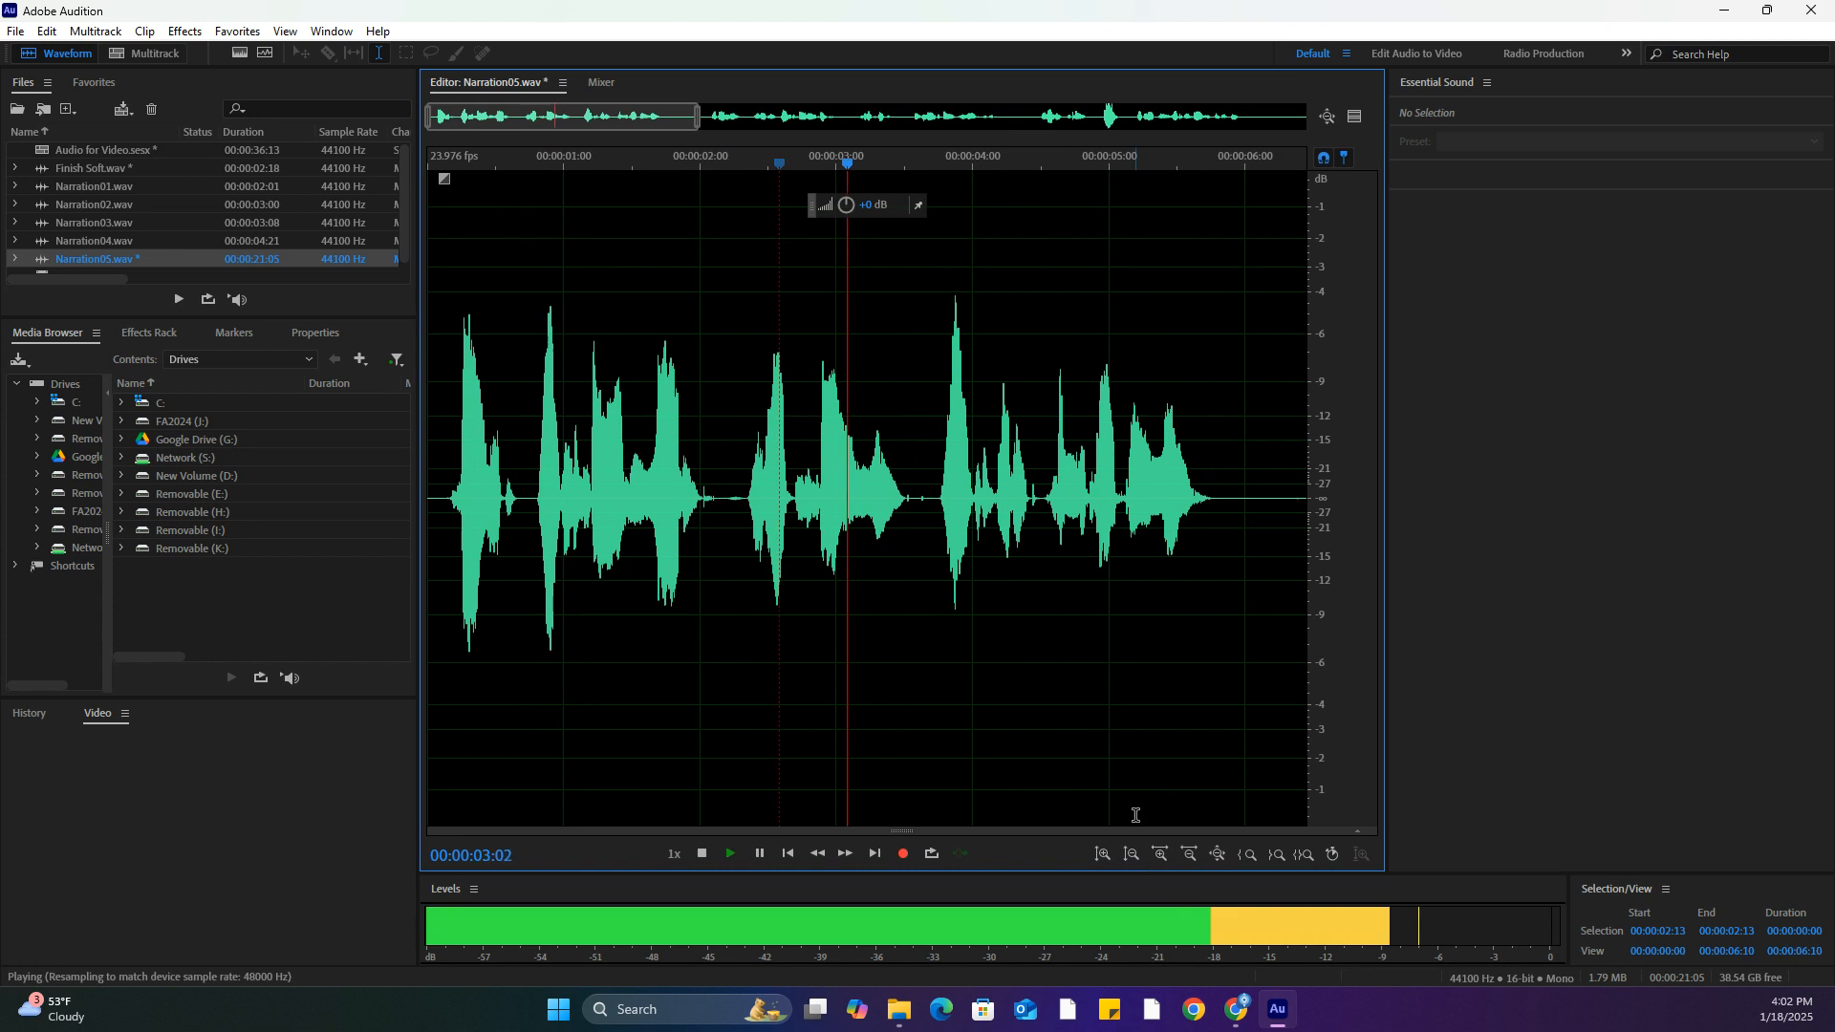
key(space)
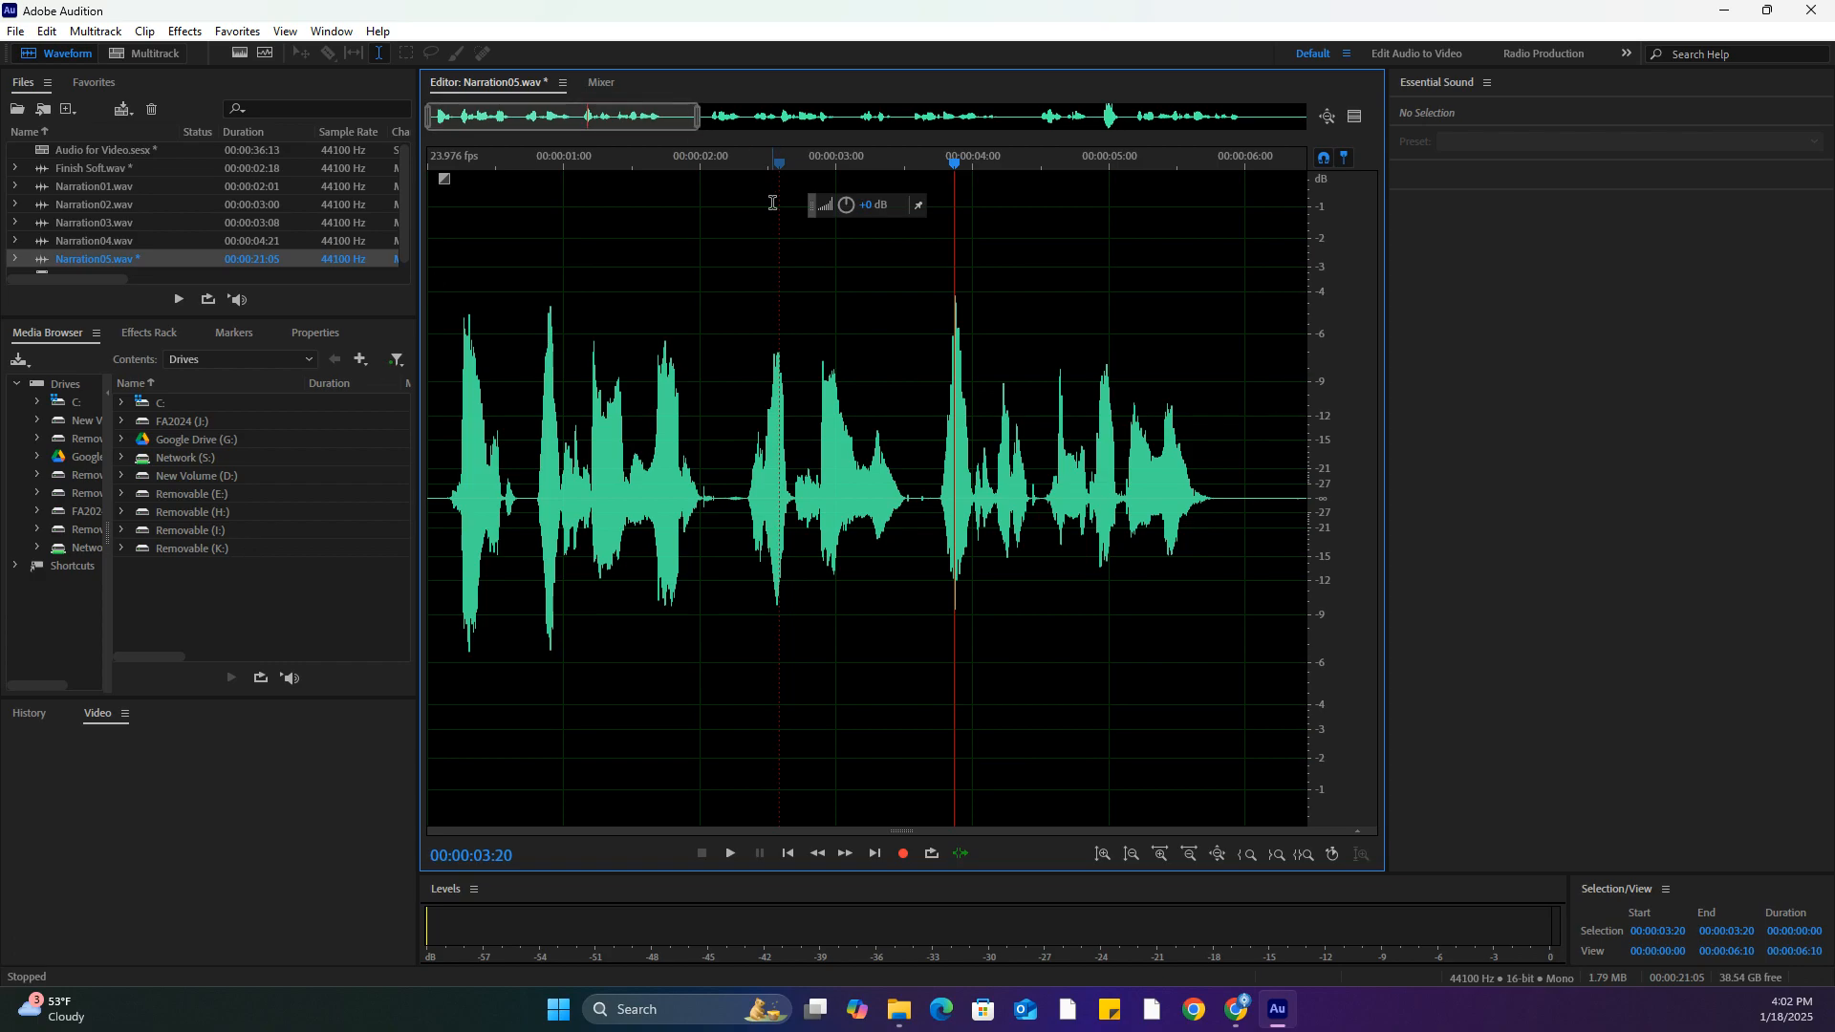
Play Narration05.wav onward from 00:00:03:18 and replay the very loud sound starting at 00:00:16:05
click(939, 155)
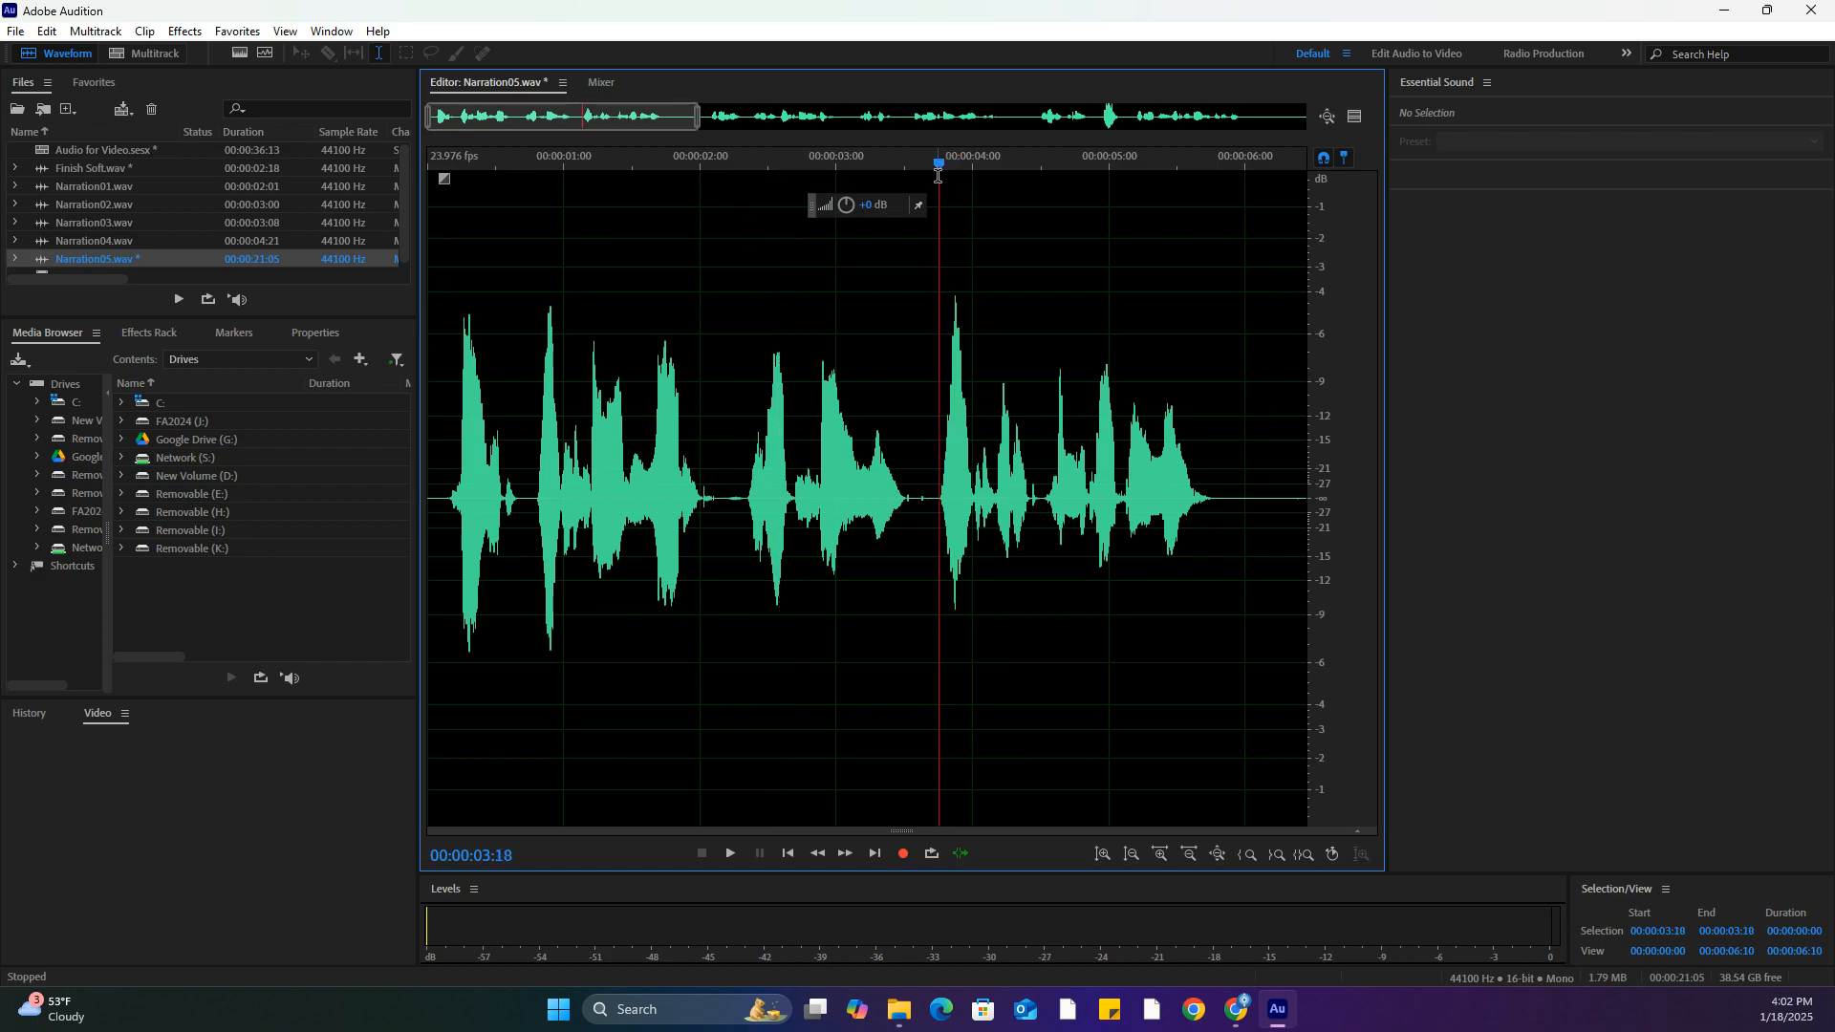
key(space)
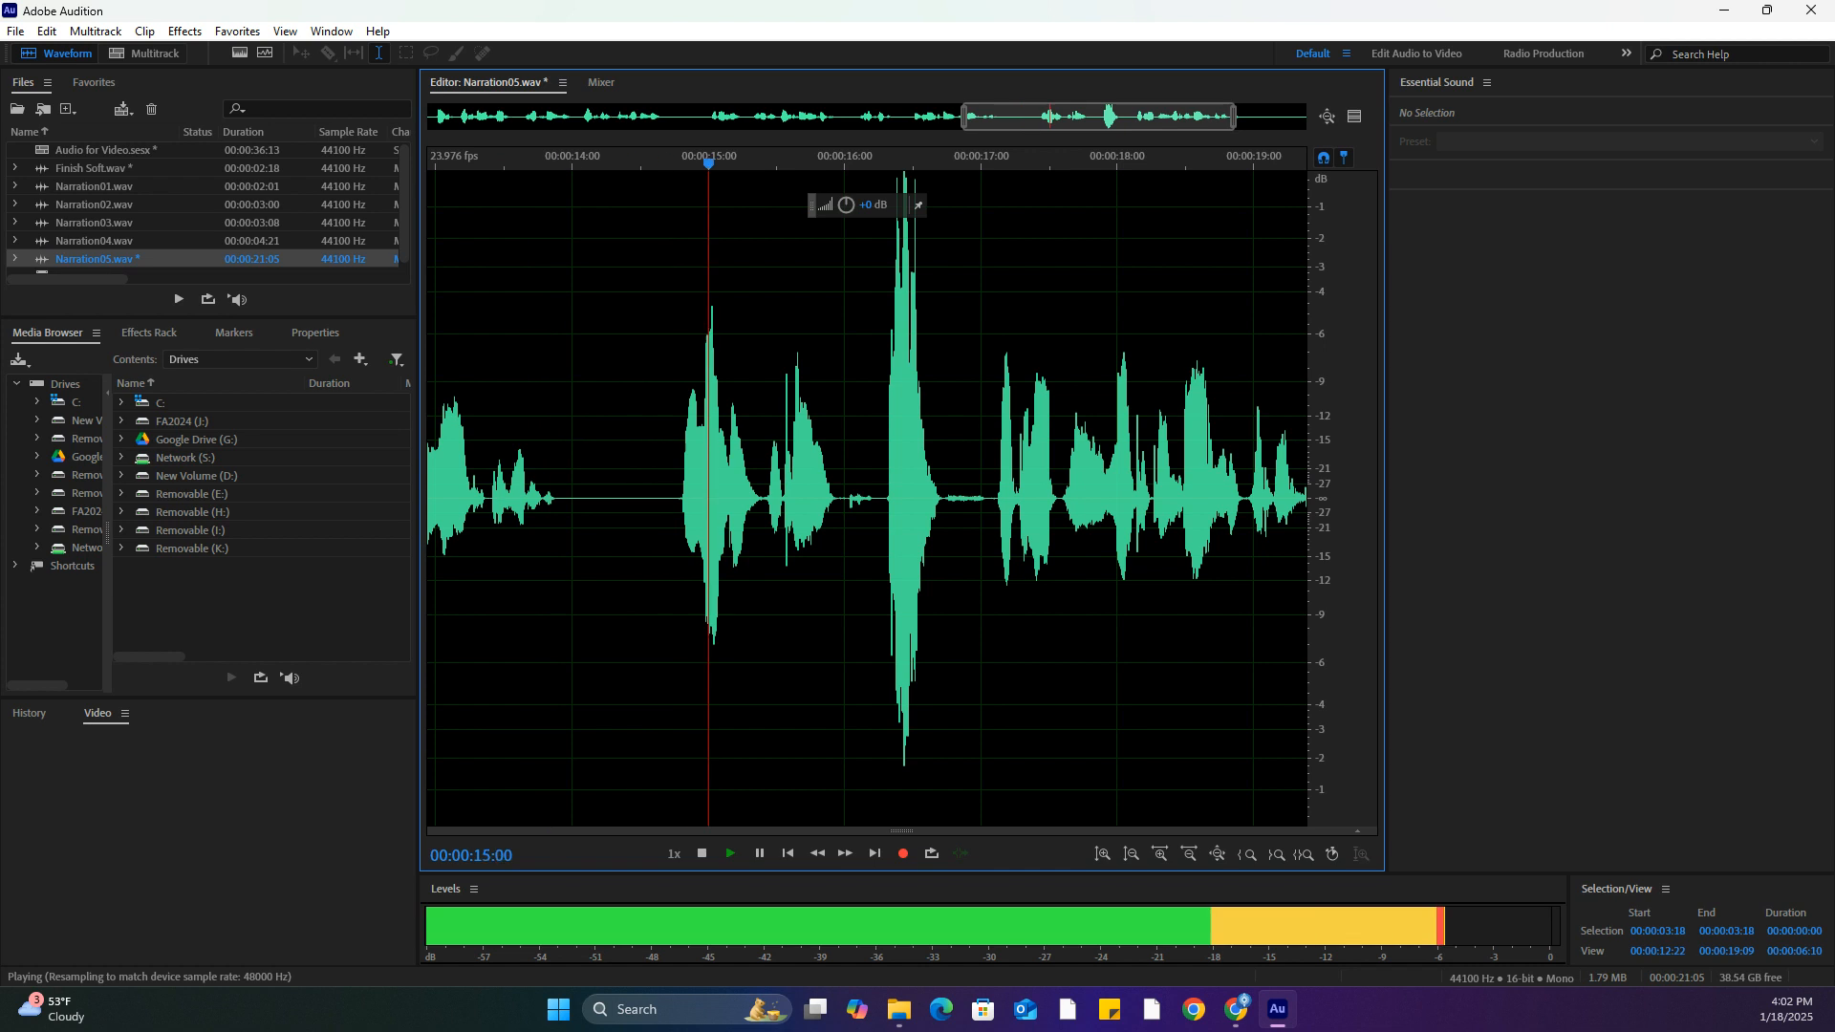
click(931, 509)
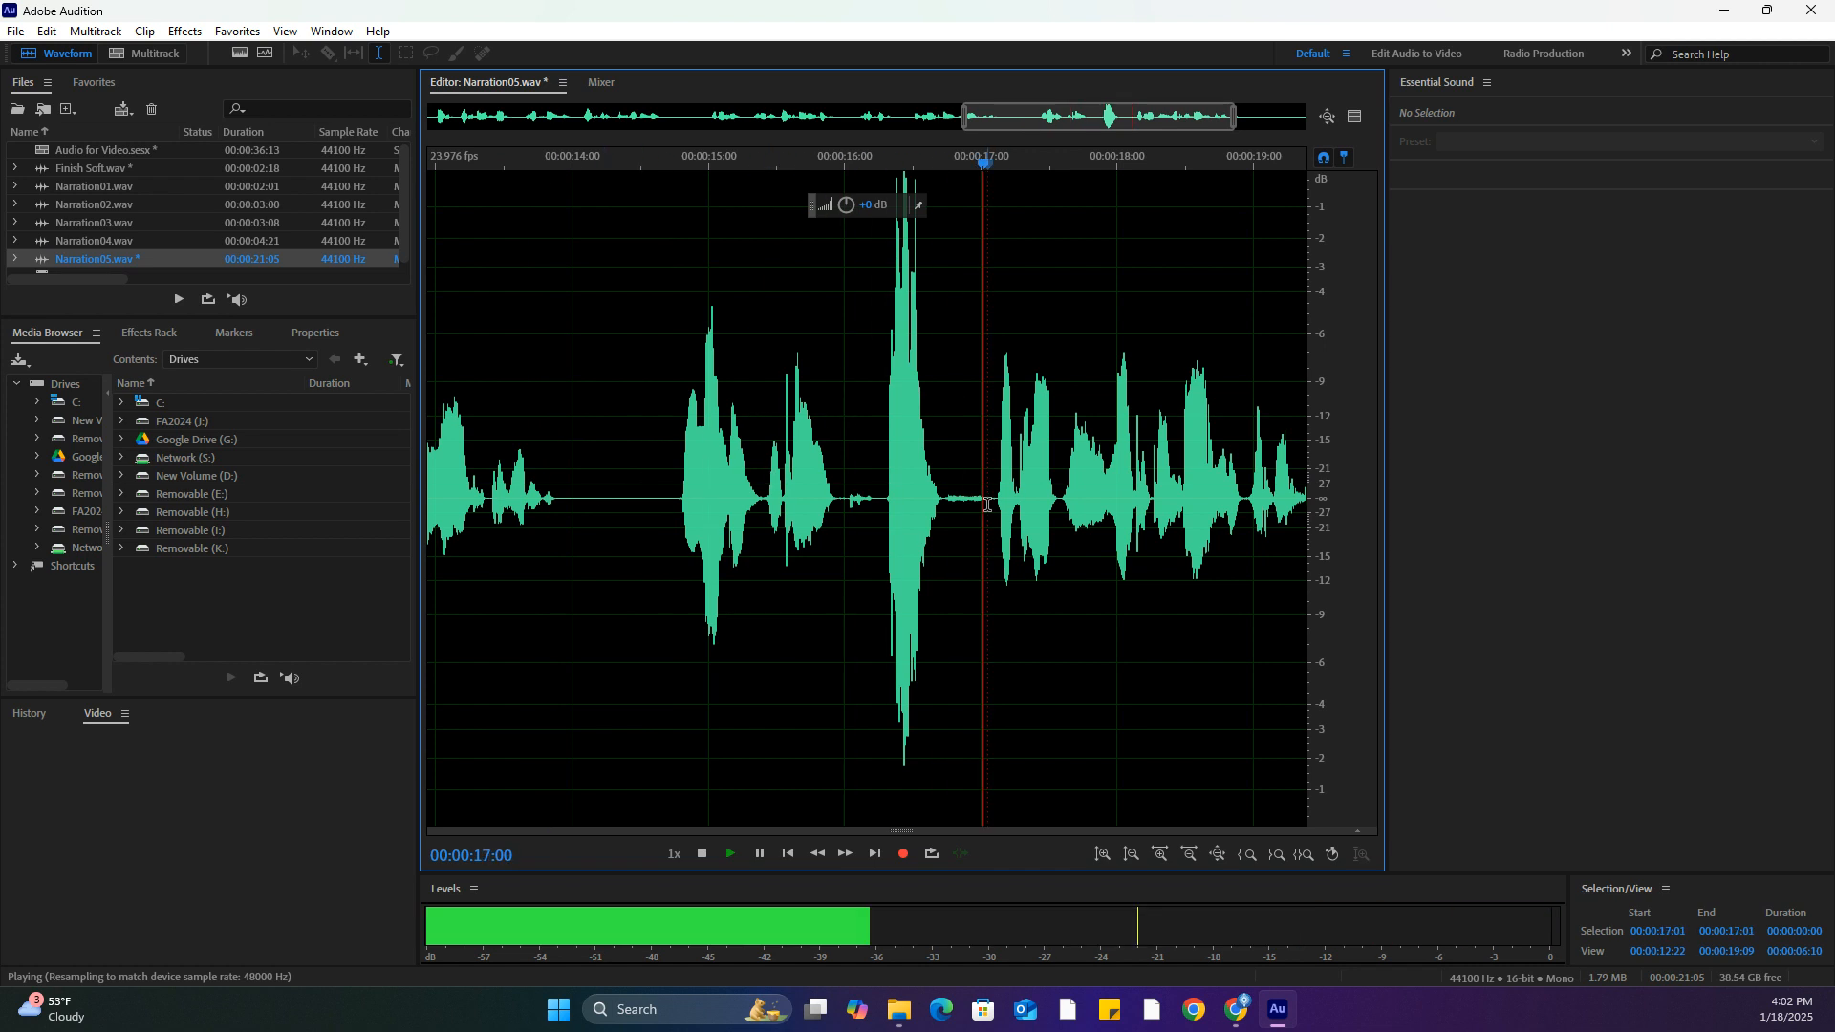
key(space)
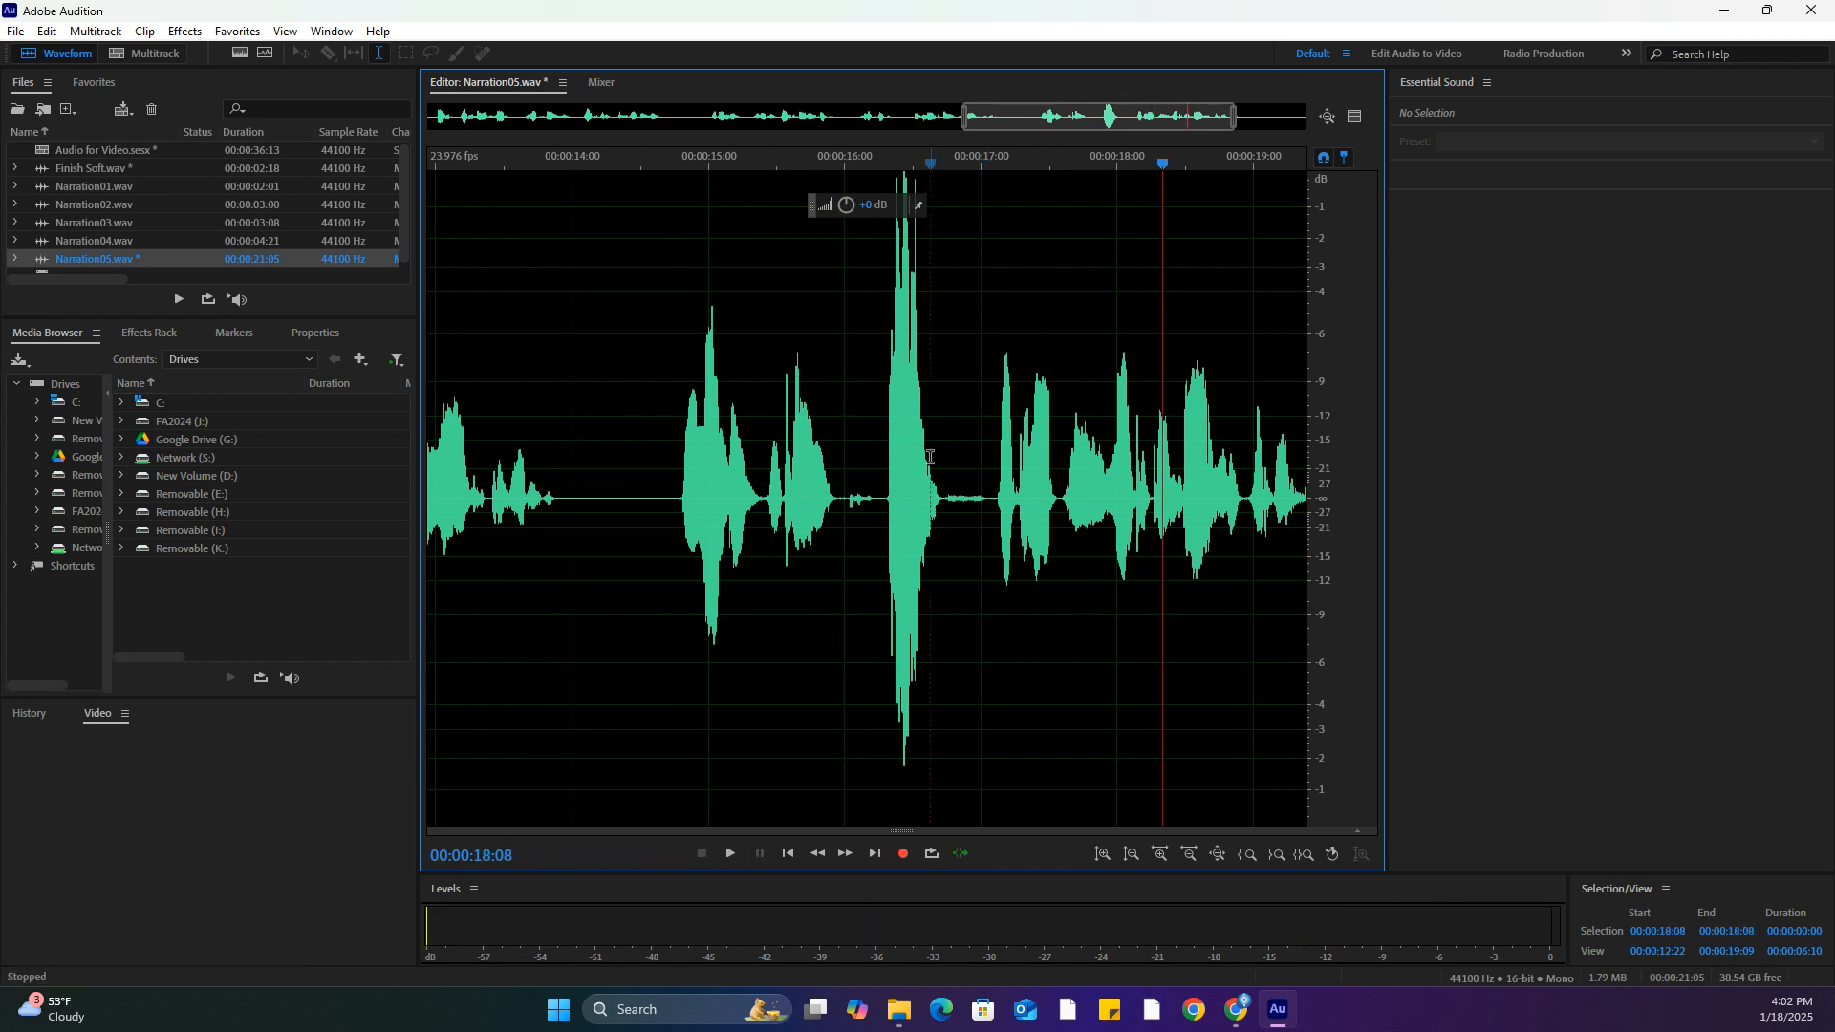
click(879, 523)
key(space)
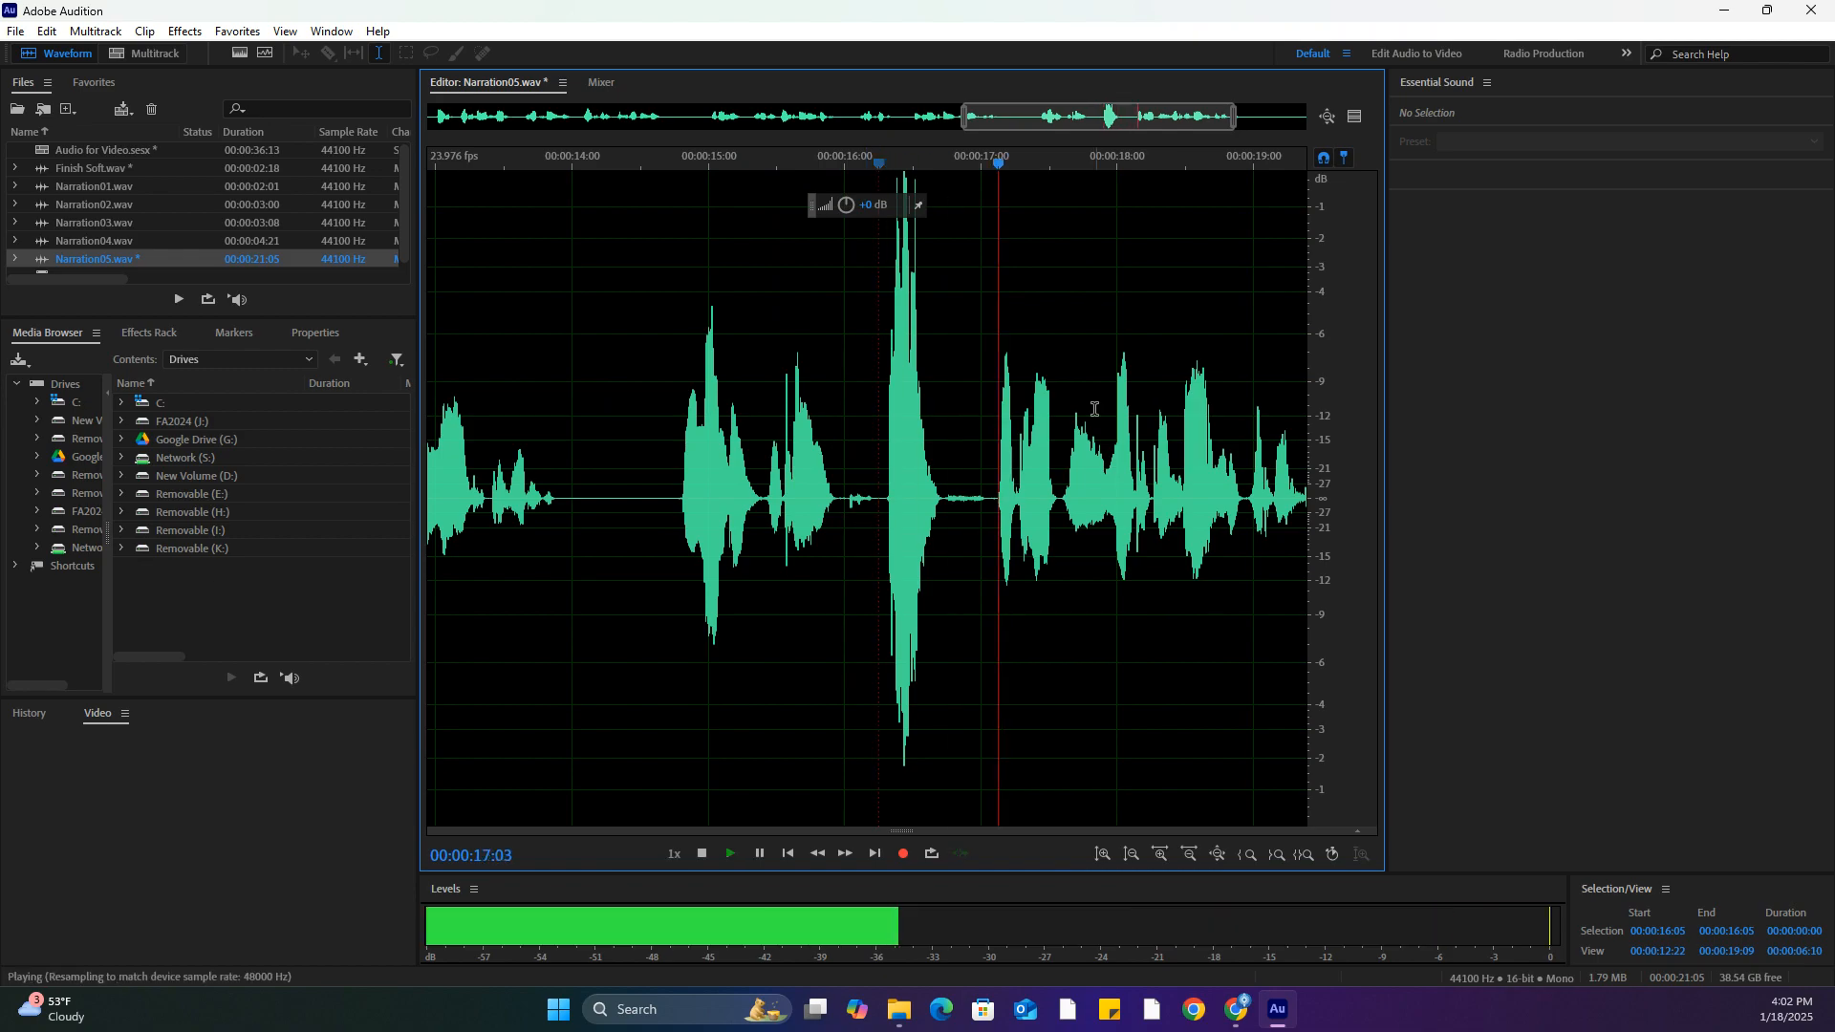
key(space)
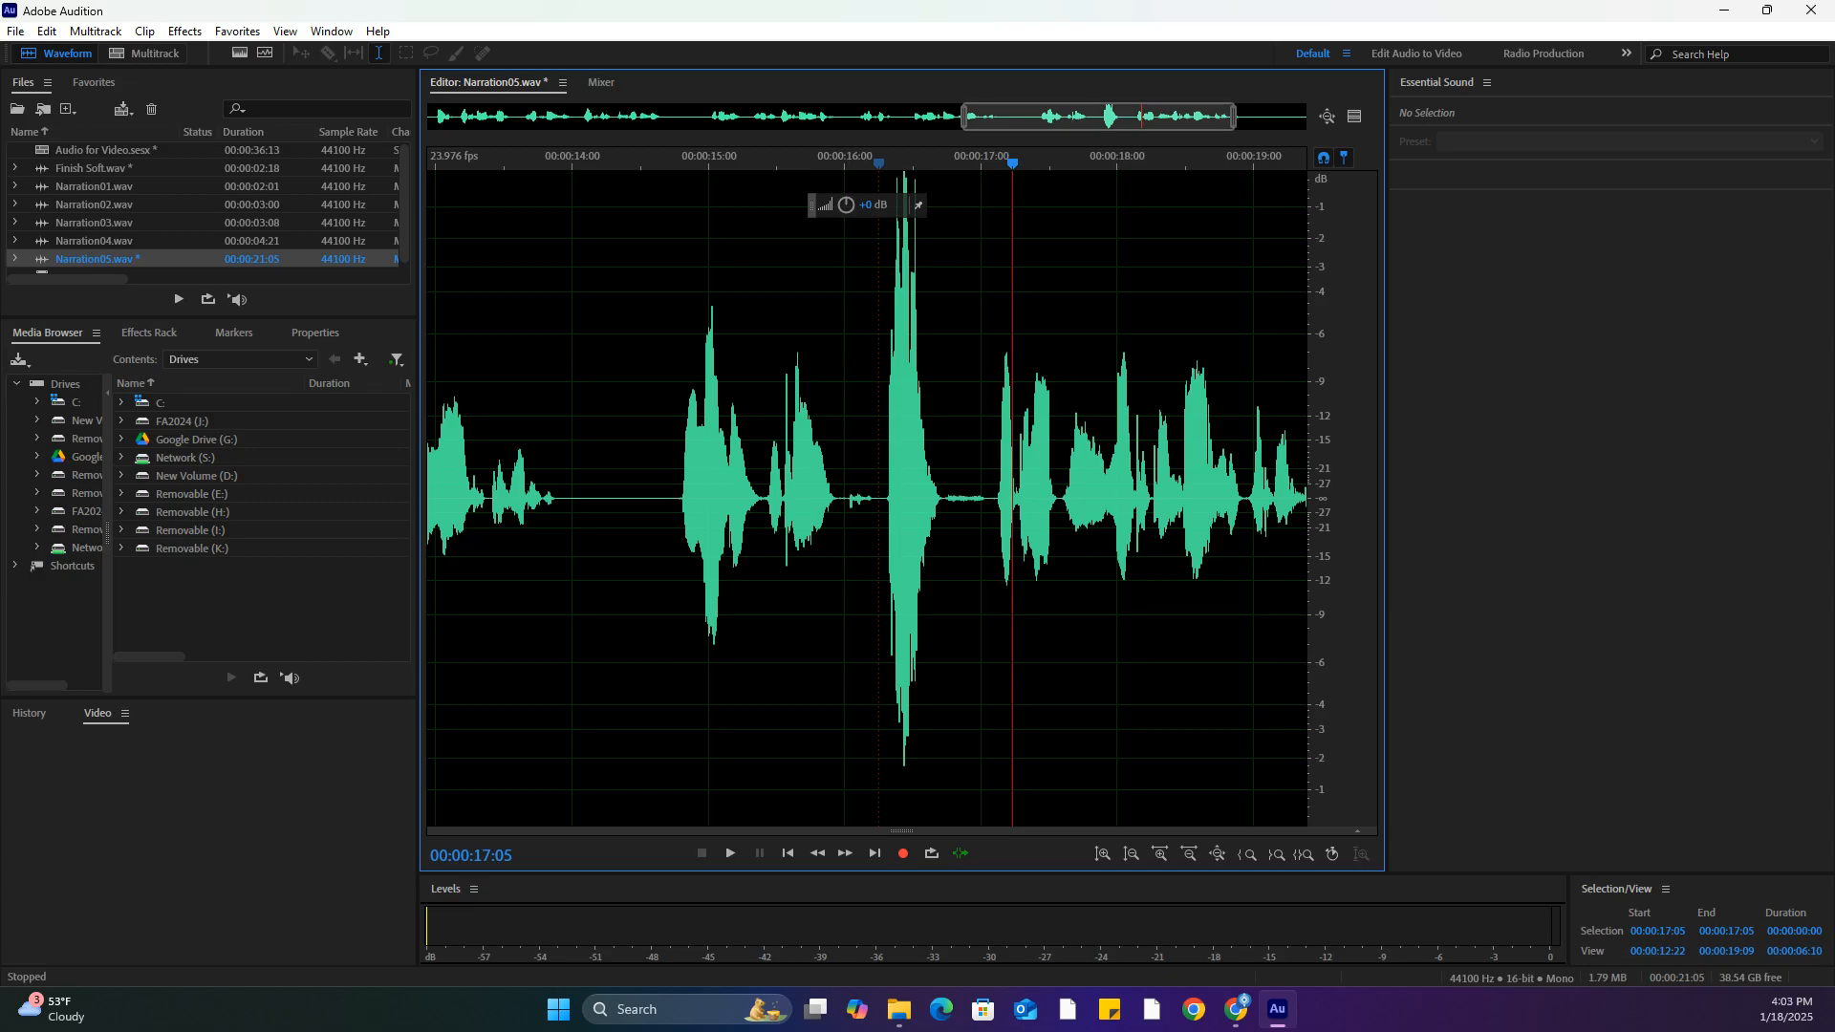
Select the very loud sound in Narration05.wav from 00:00:16:05 to 00:00:17:02 and preview the passage with the selection skipped
click(877, 510)
key(space)
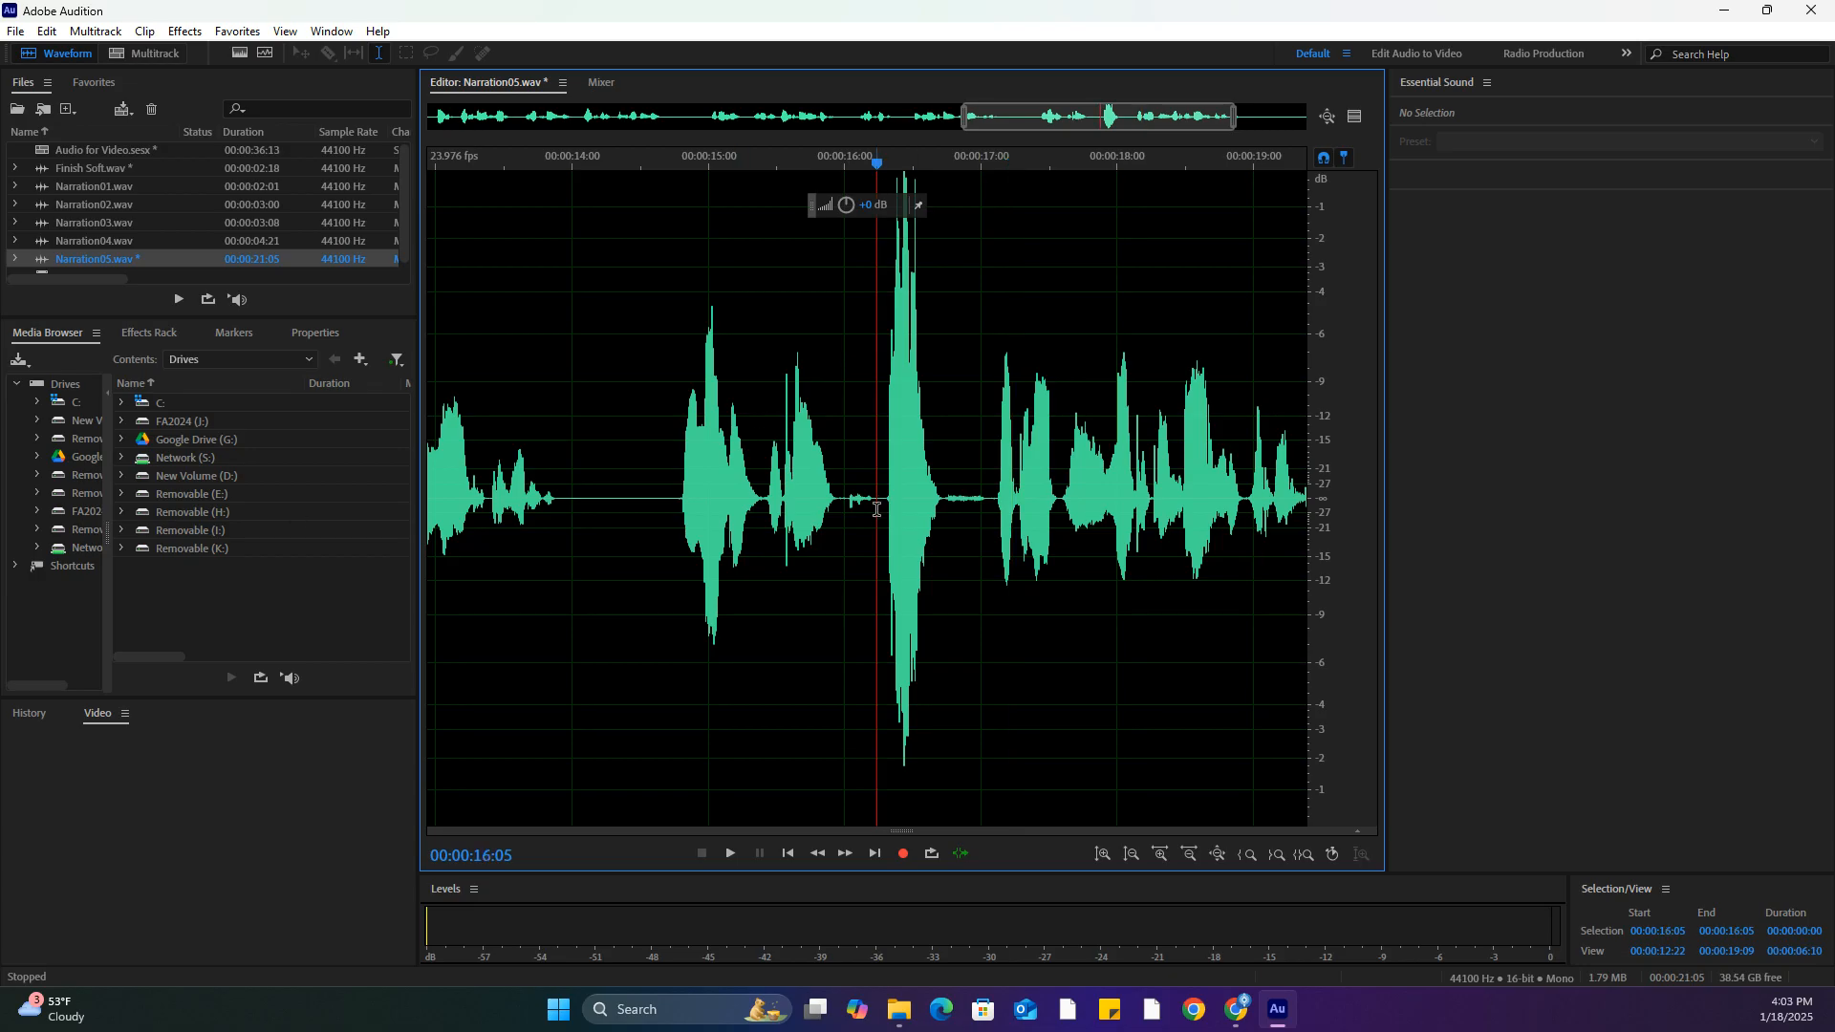
key(space)
drag(874, 514, 994, 520)
key(space)
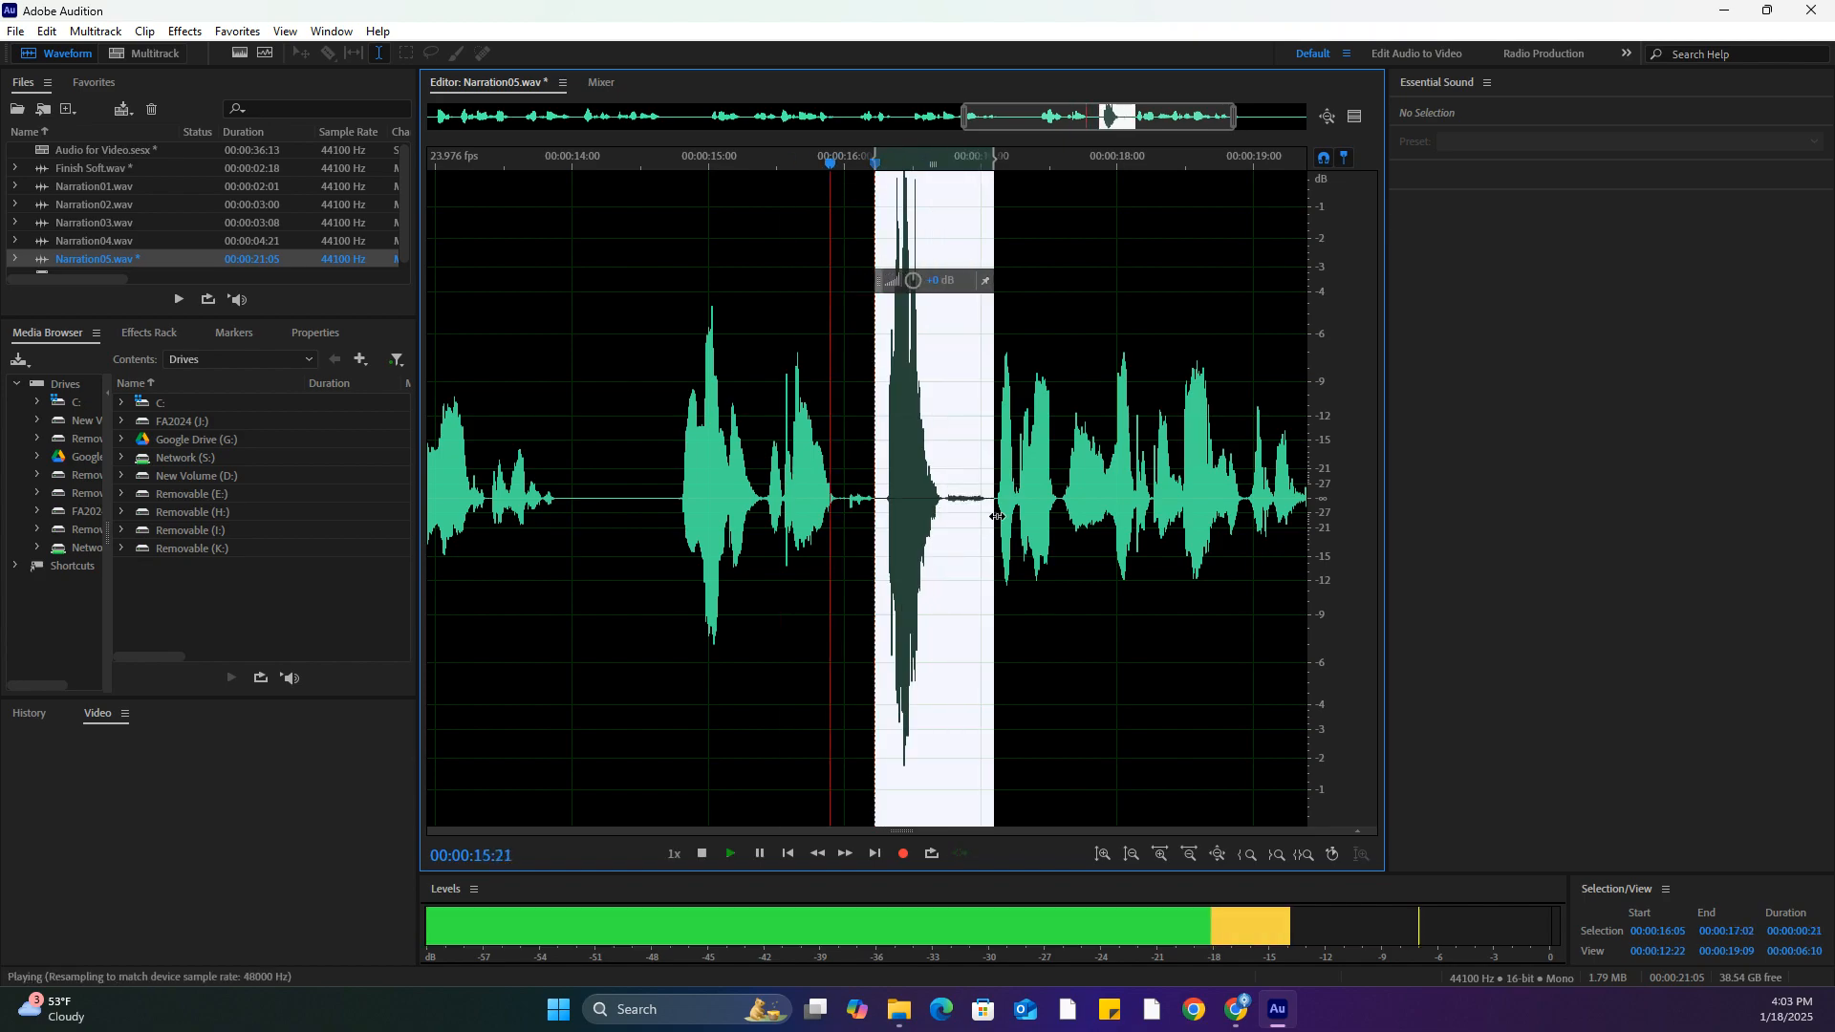
key(space)
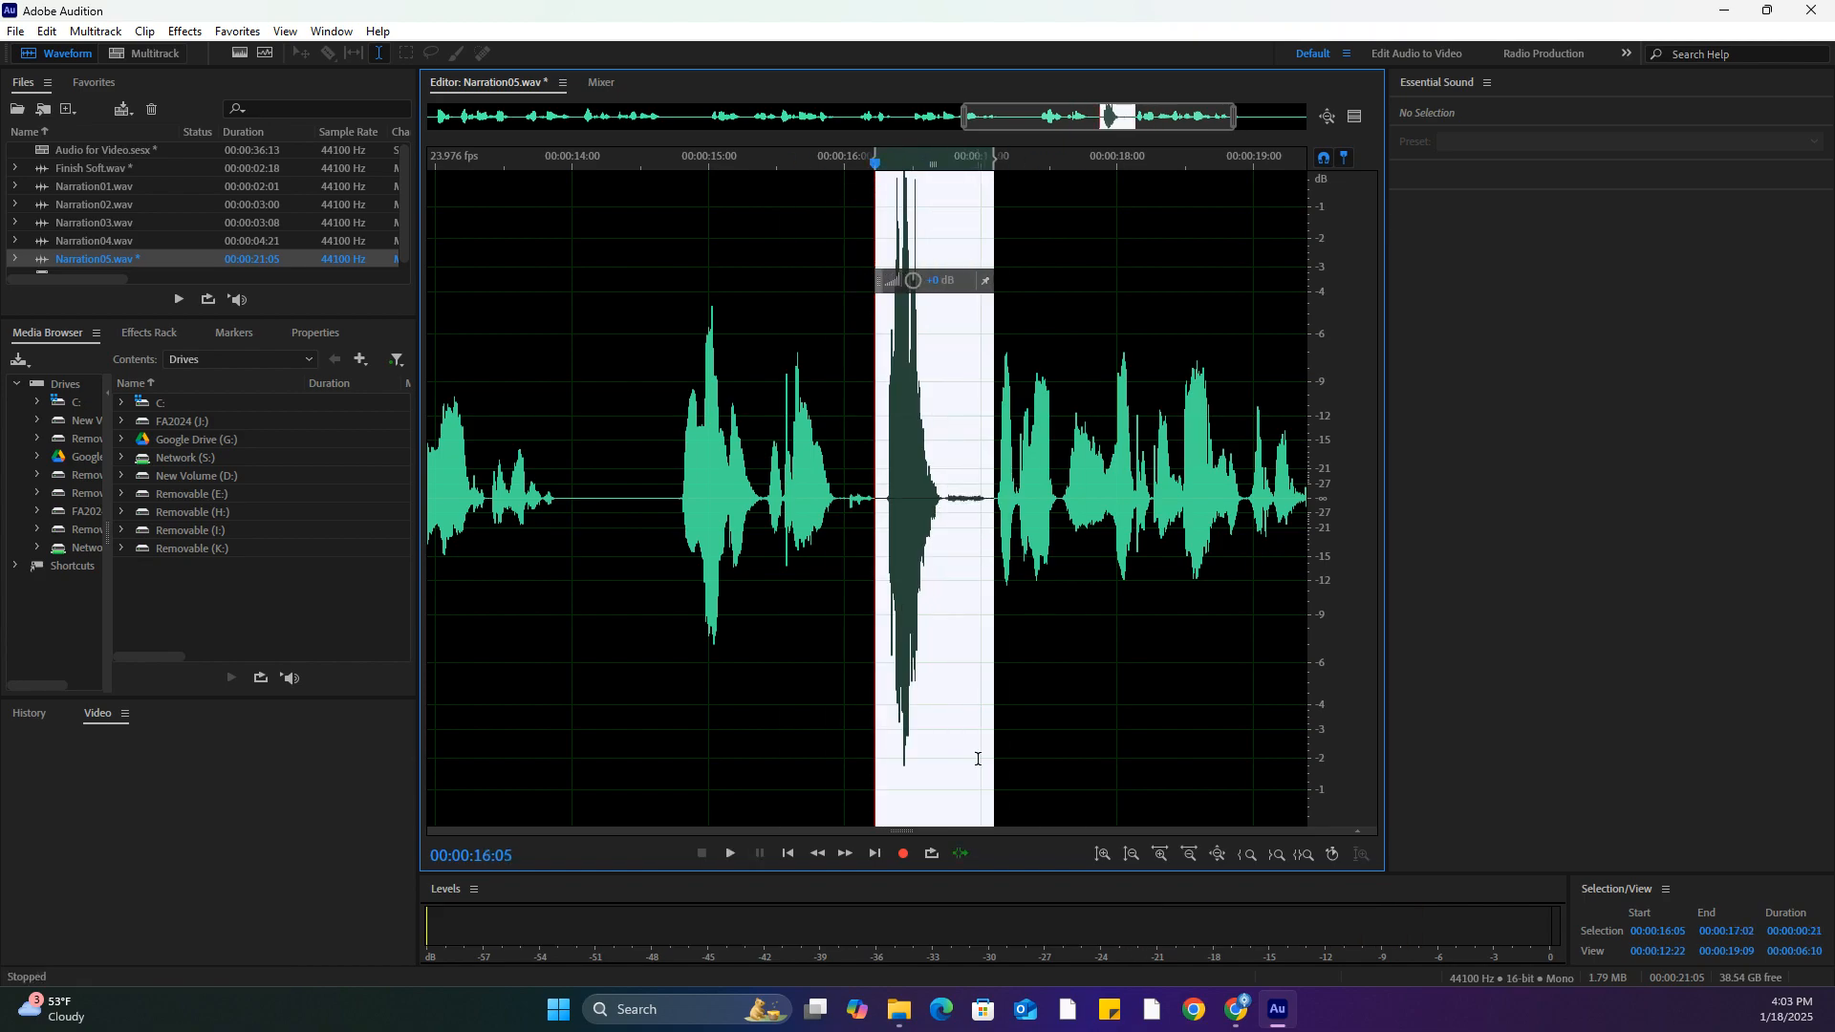
Turn off Skip Selection, play the selected loud sound and continue playback from 00:00:17:02
click(961, 853)
key(space)
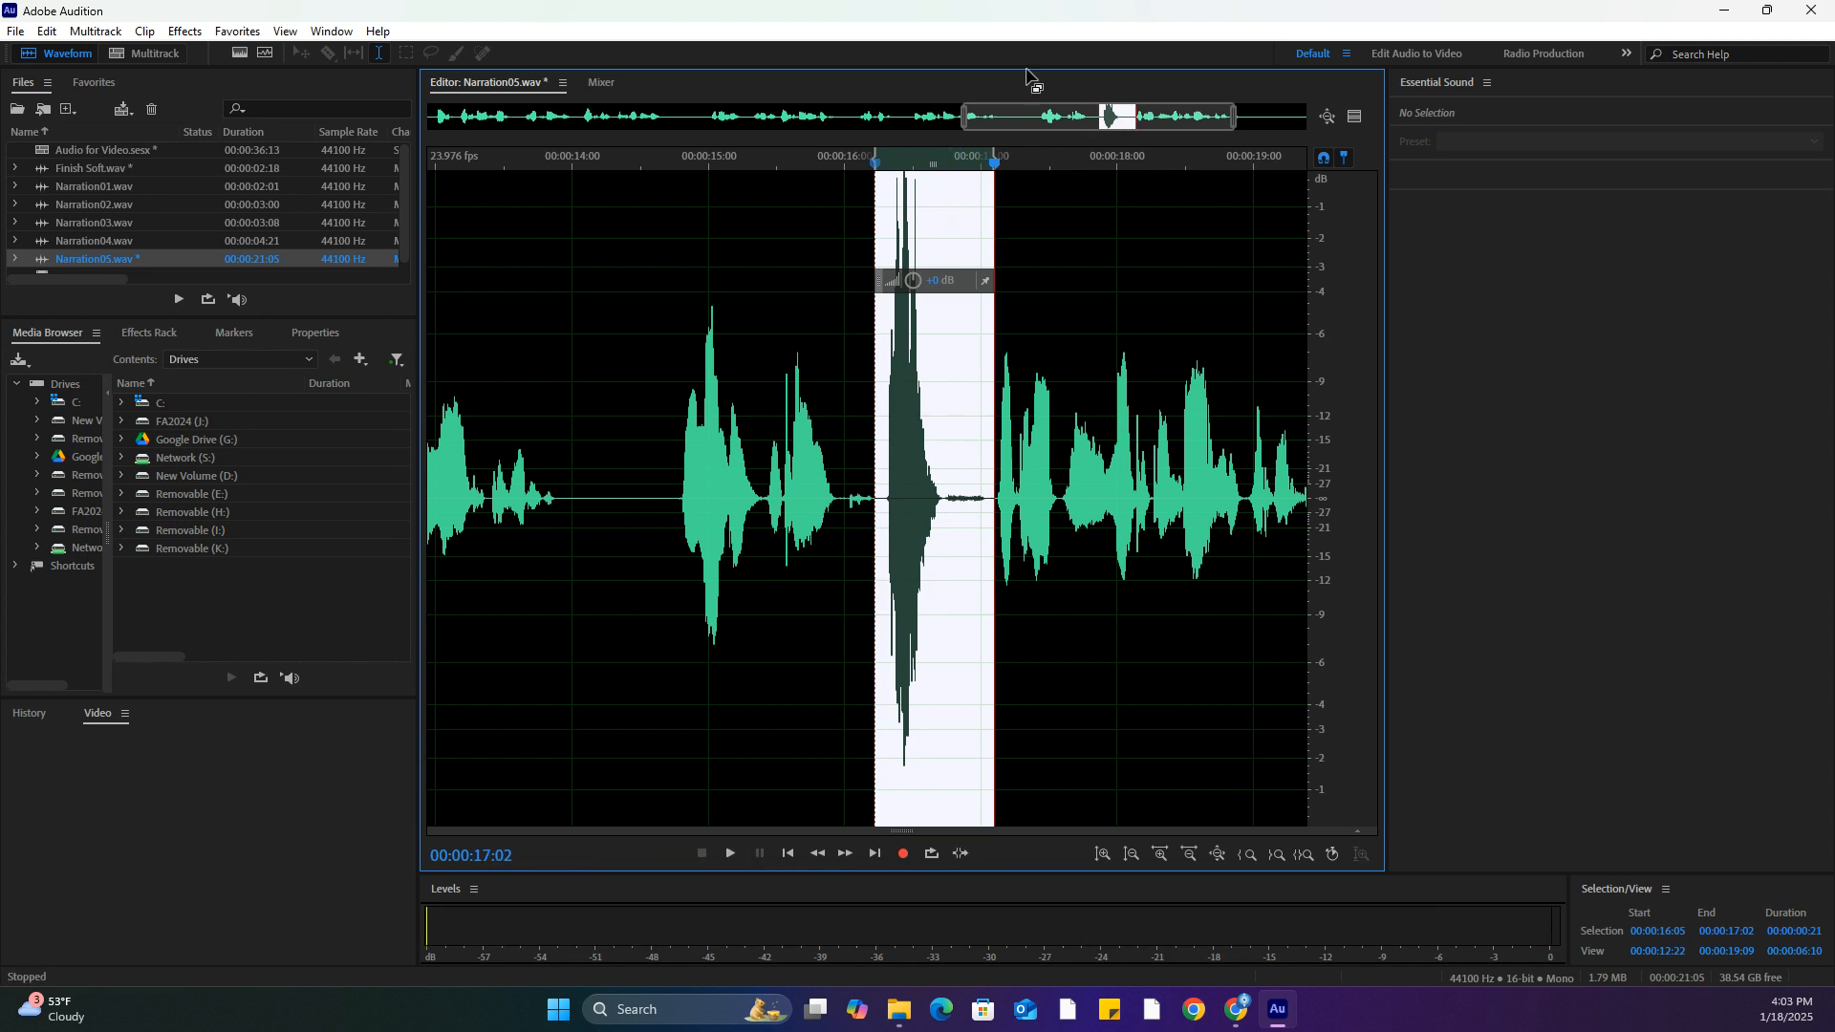
key(space)
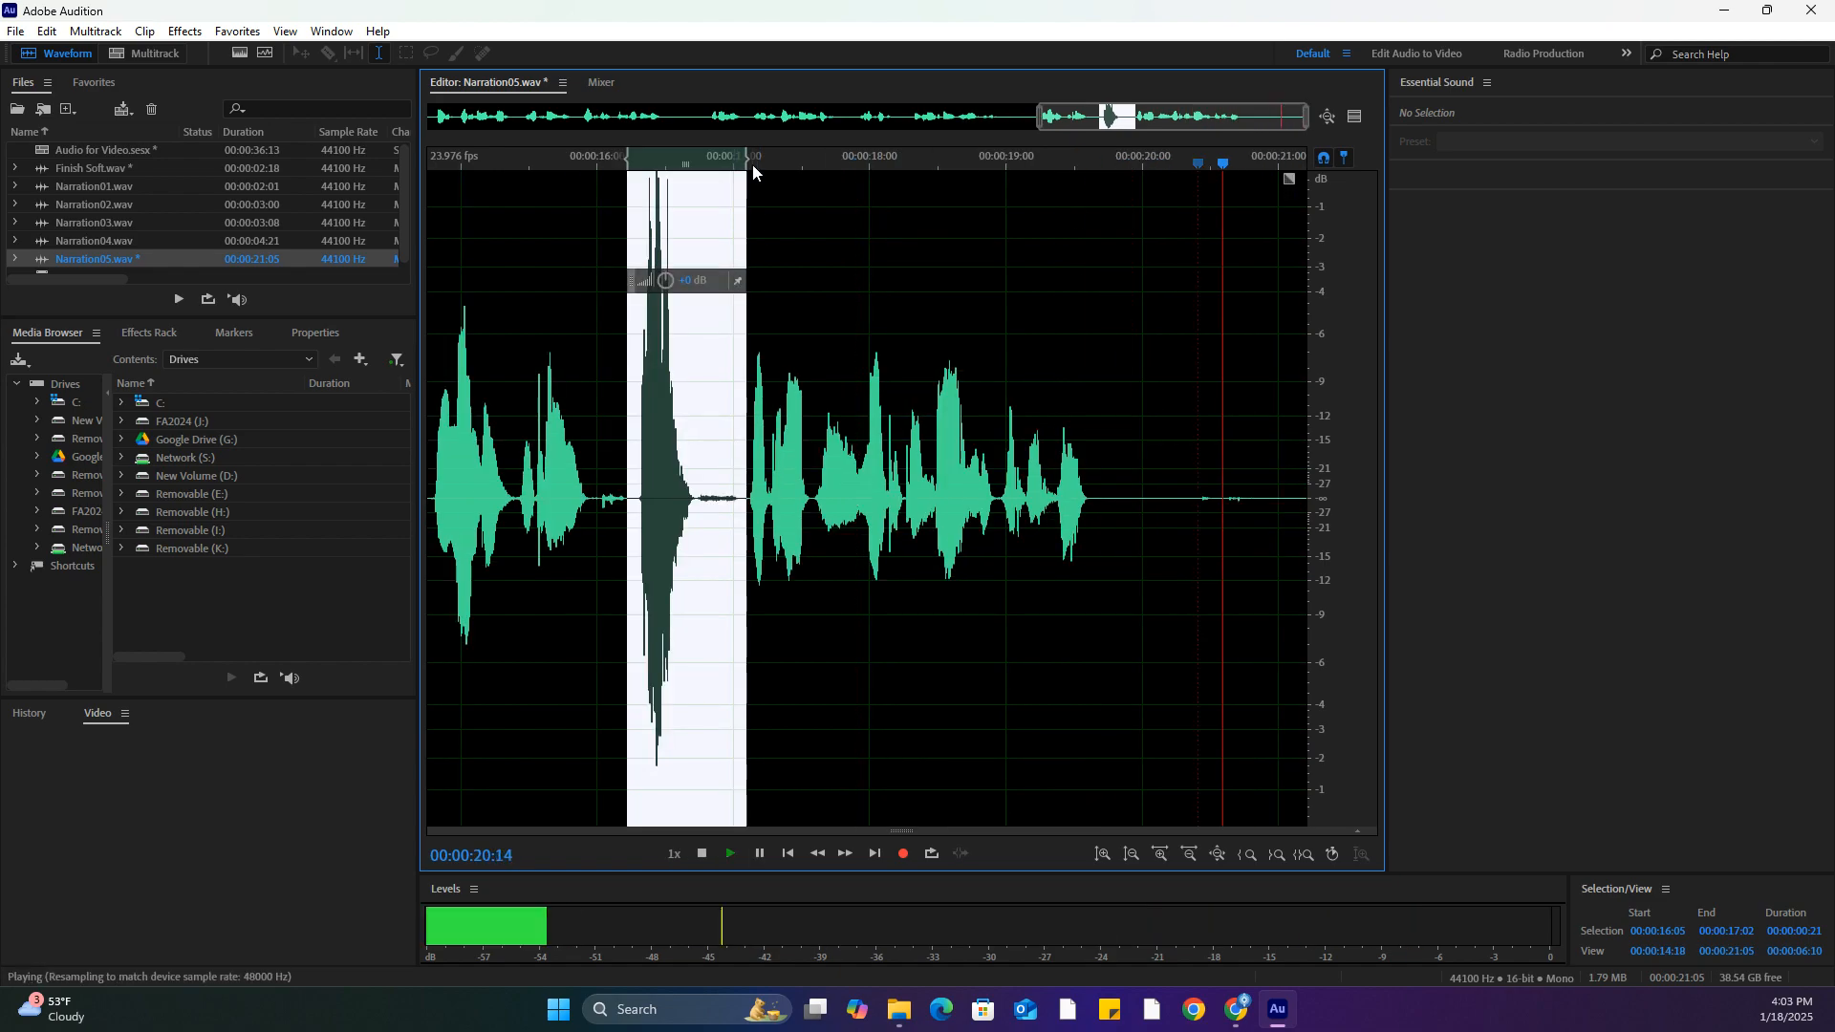
Extend the selection's end to 00:00:17:21 and preview the cut from 00:00:15:12 with Skip Selection enabled
drag(748, 165, 856, 163)
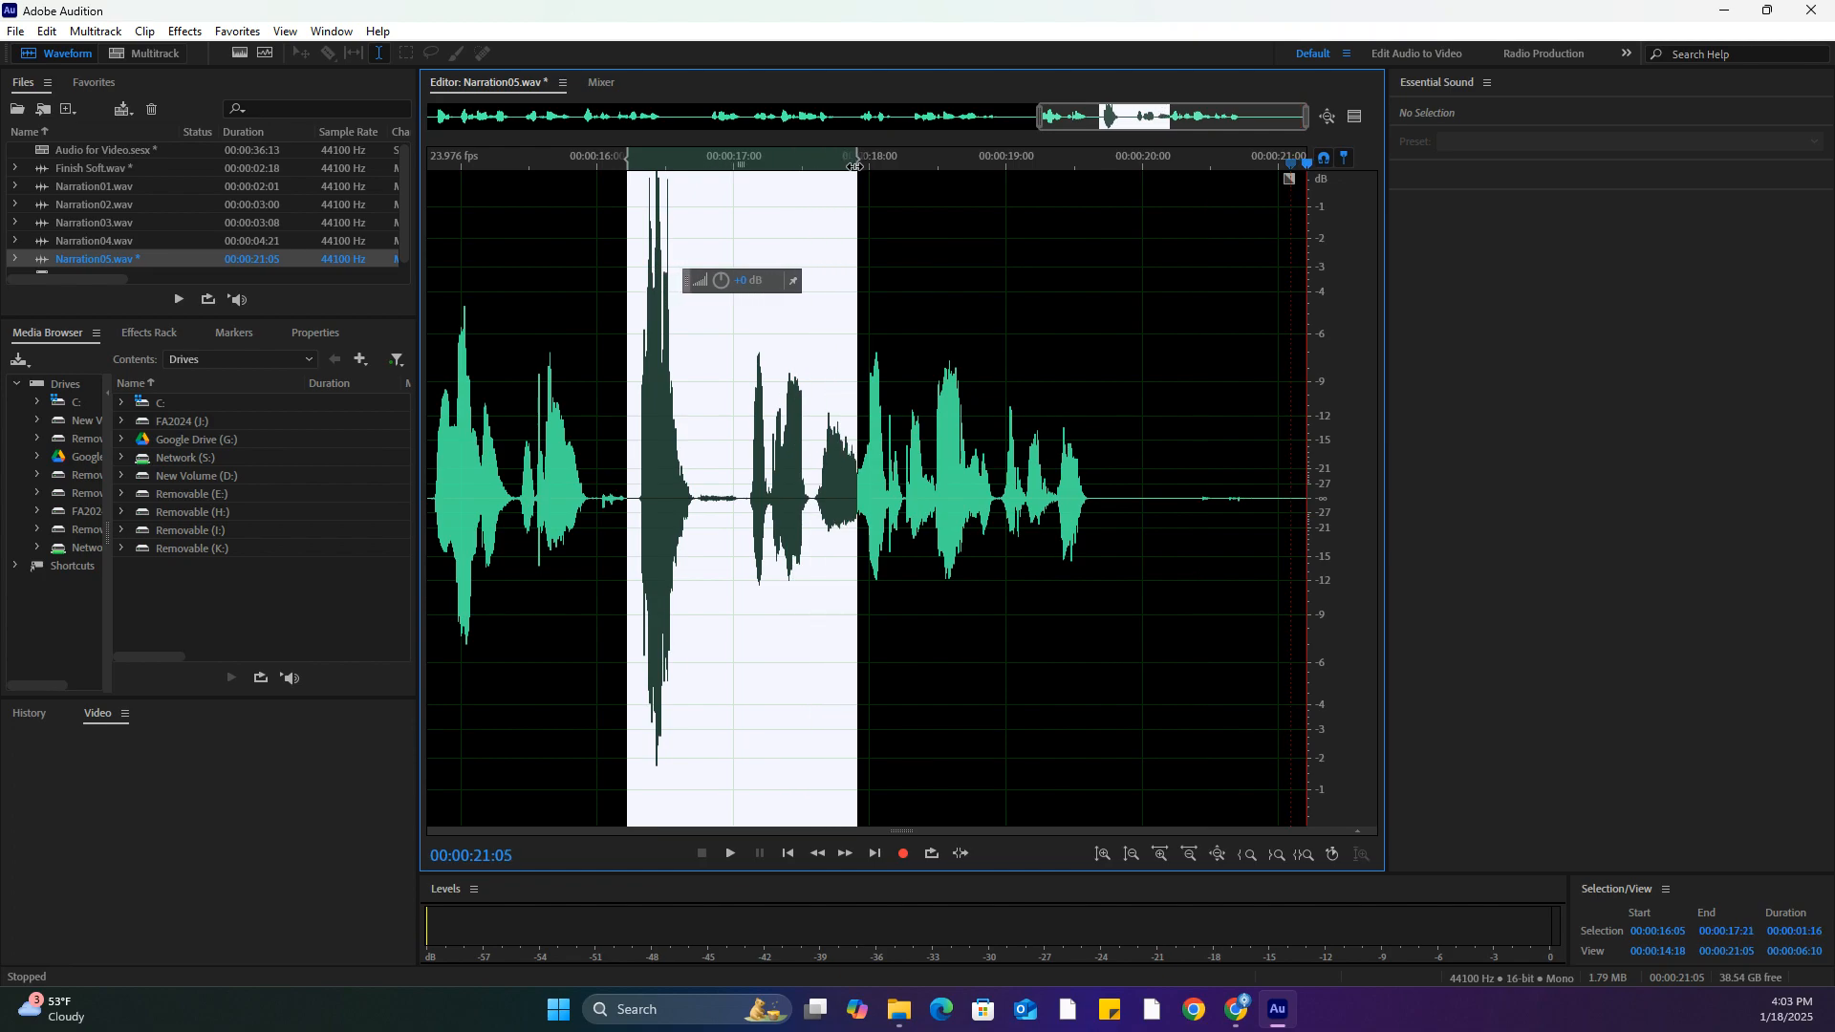
click(1136, 856)
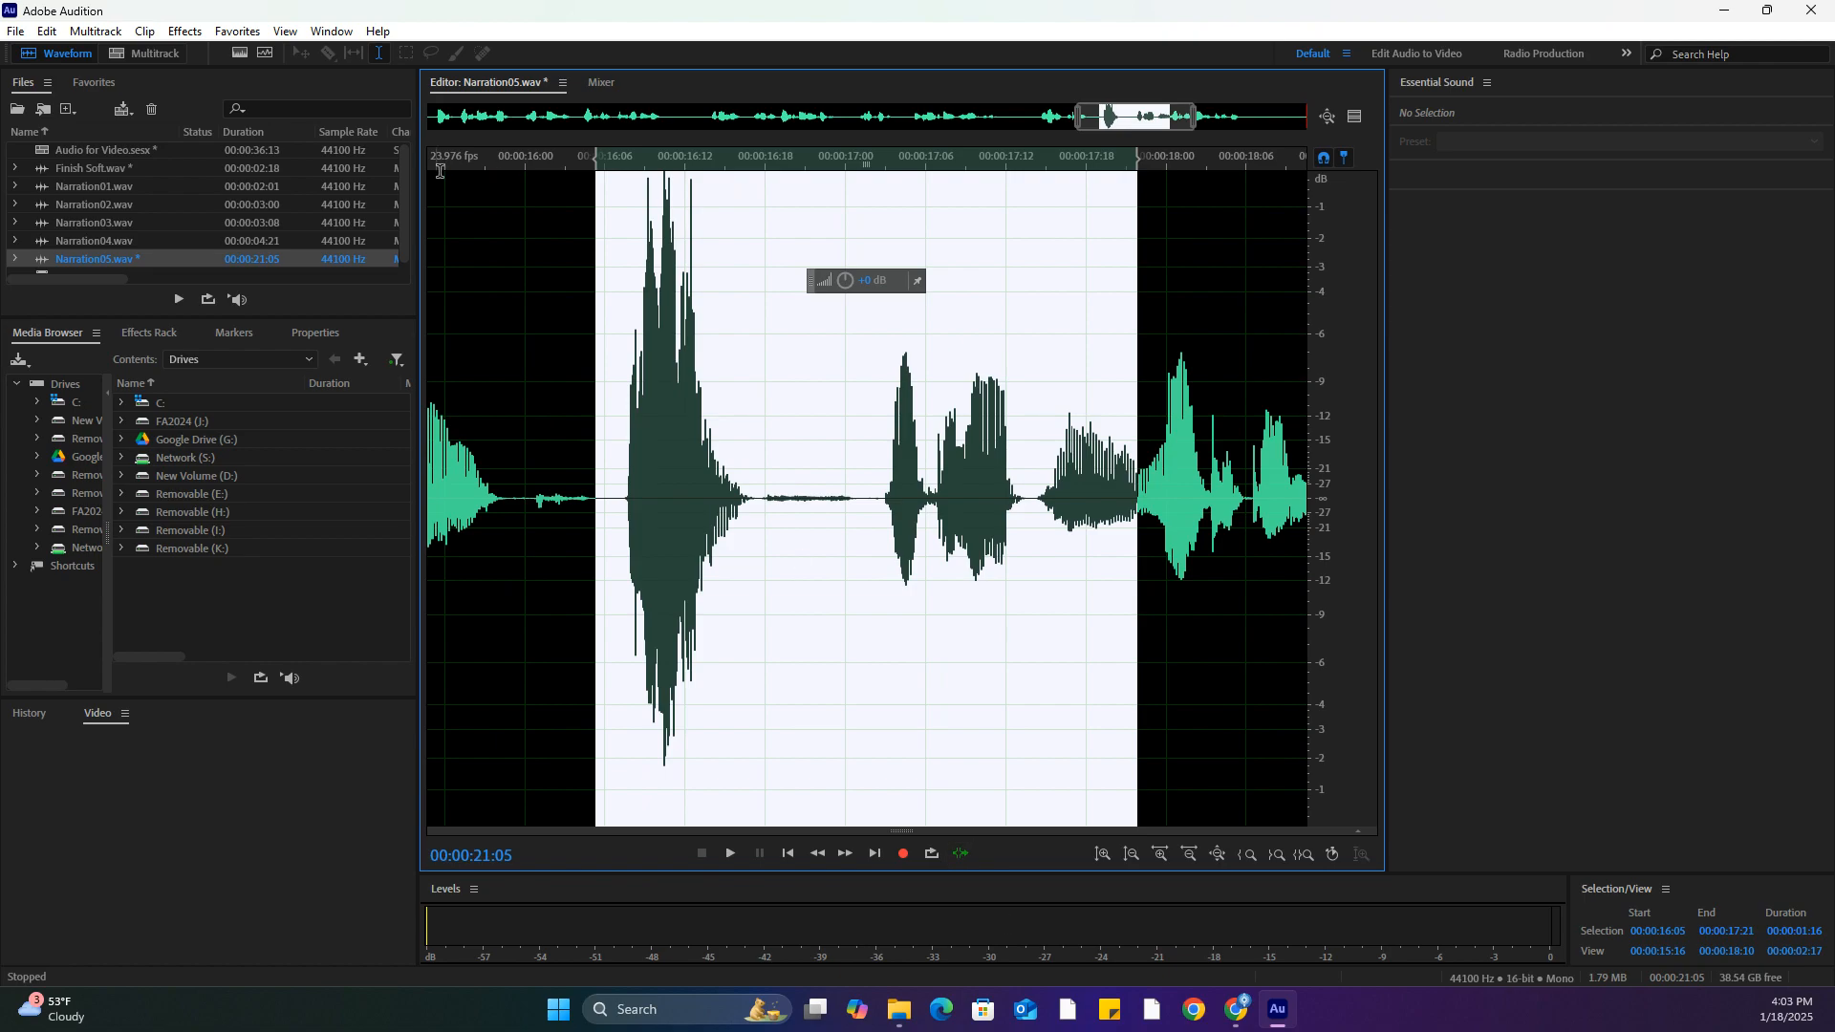
scroll(478, 208, down, 1)
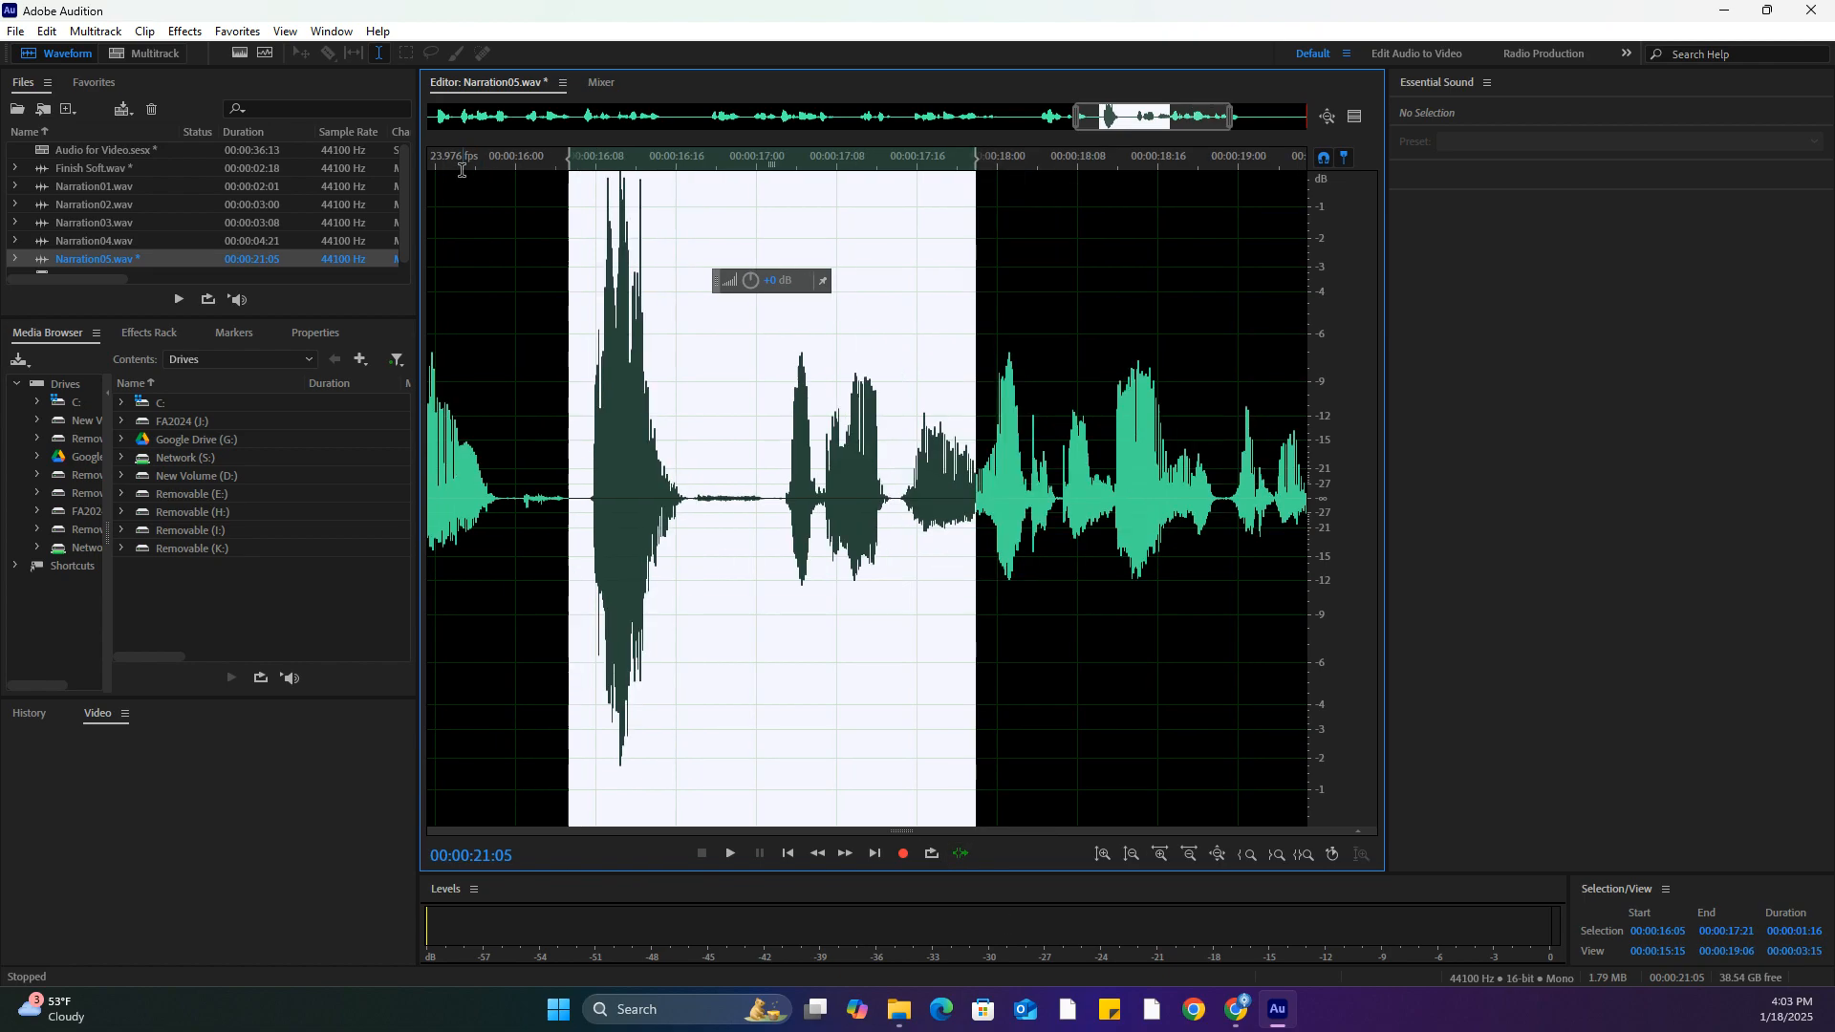
drag(455, 160, 593, 162)
click(534, 168)
key(space)
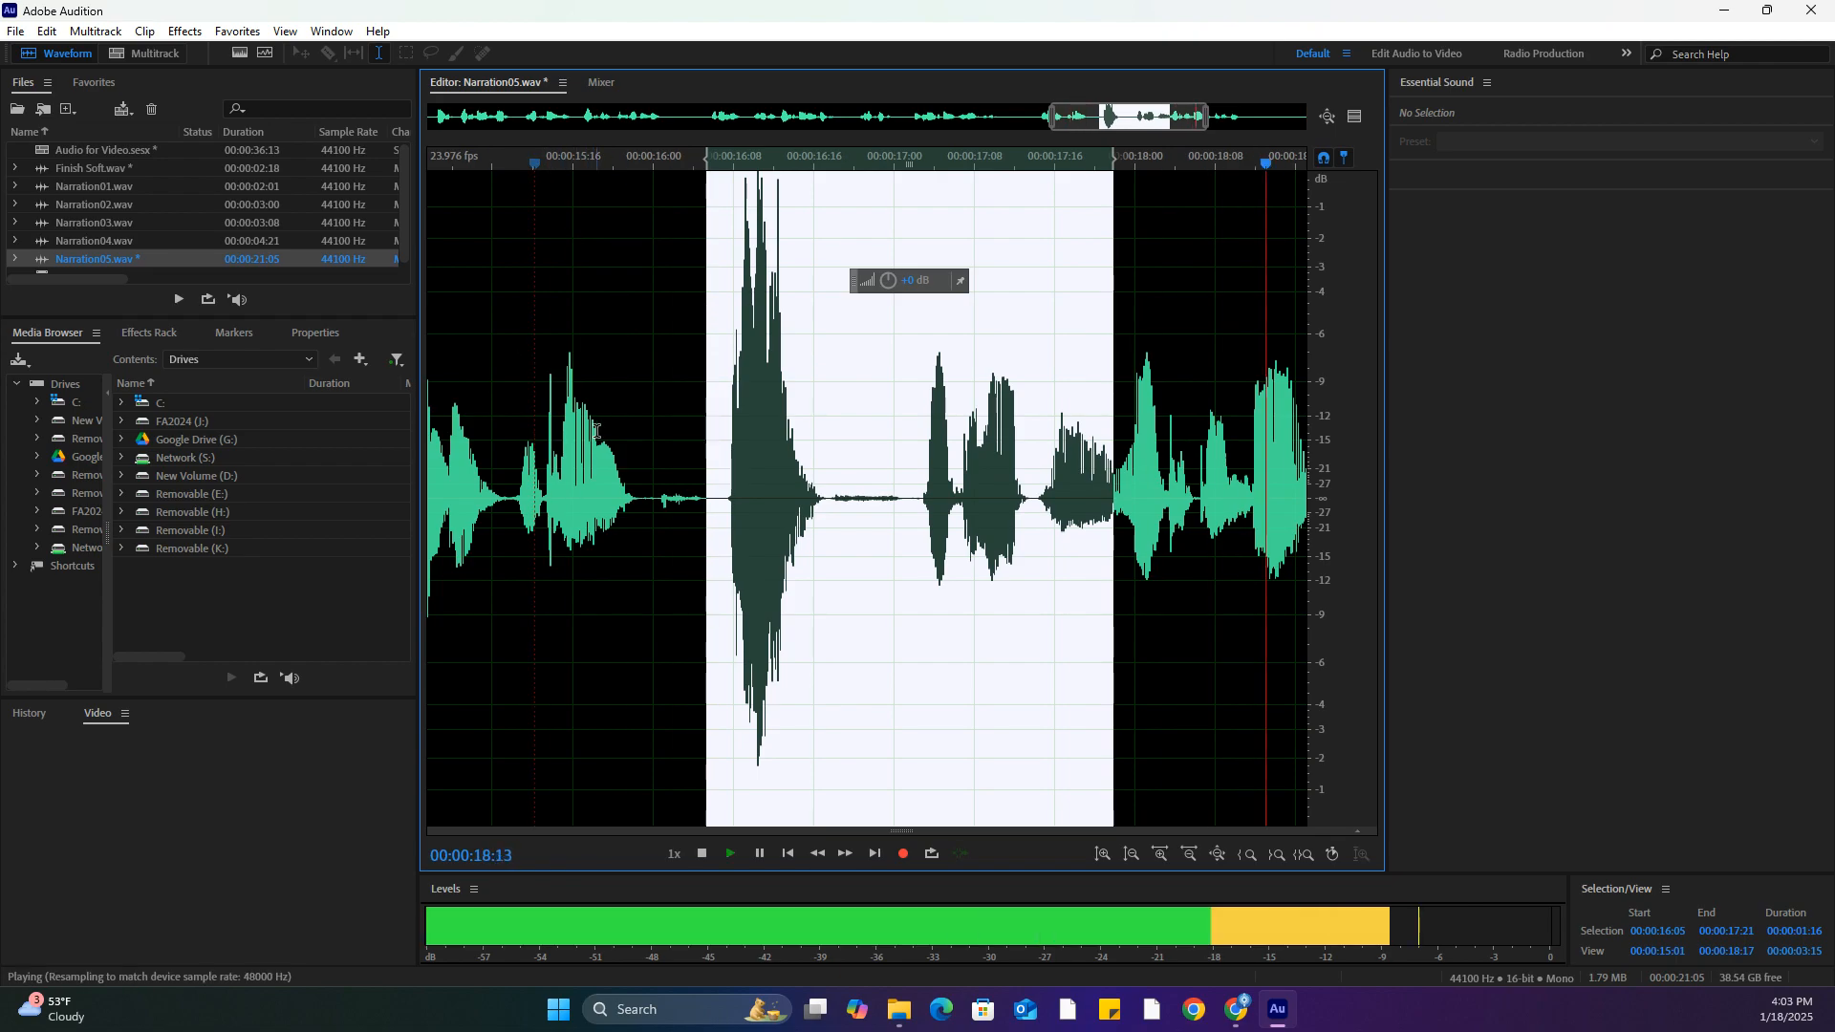
key(space)
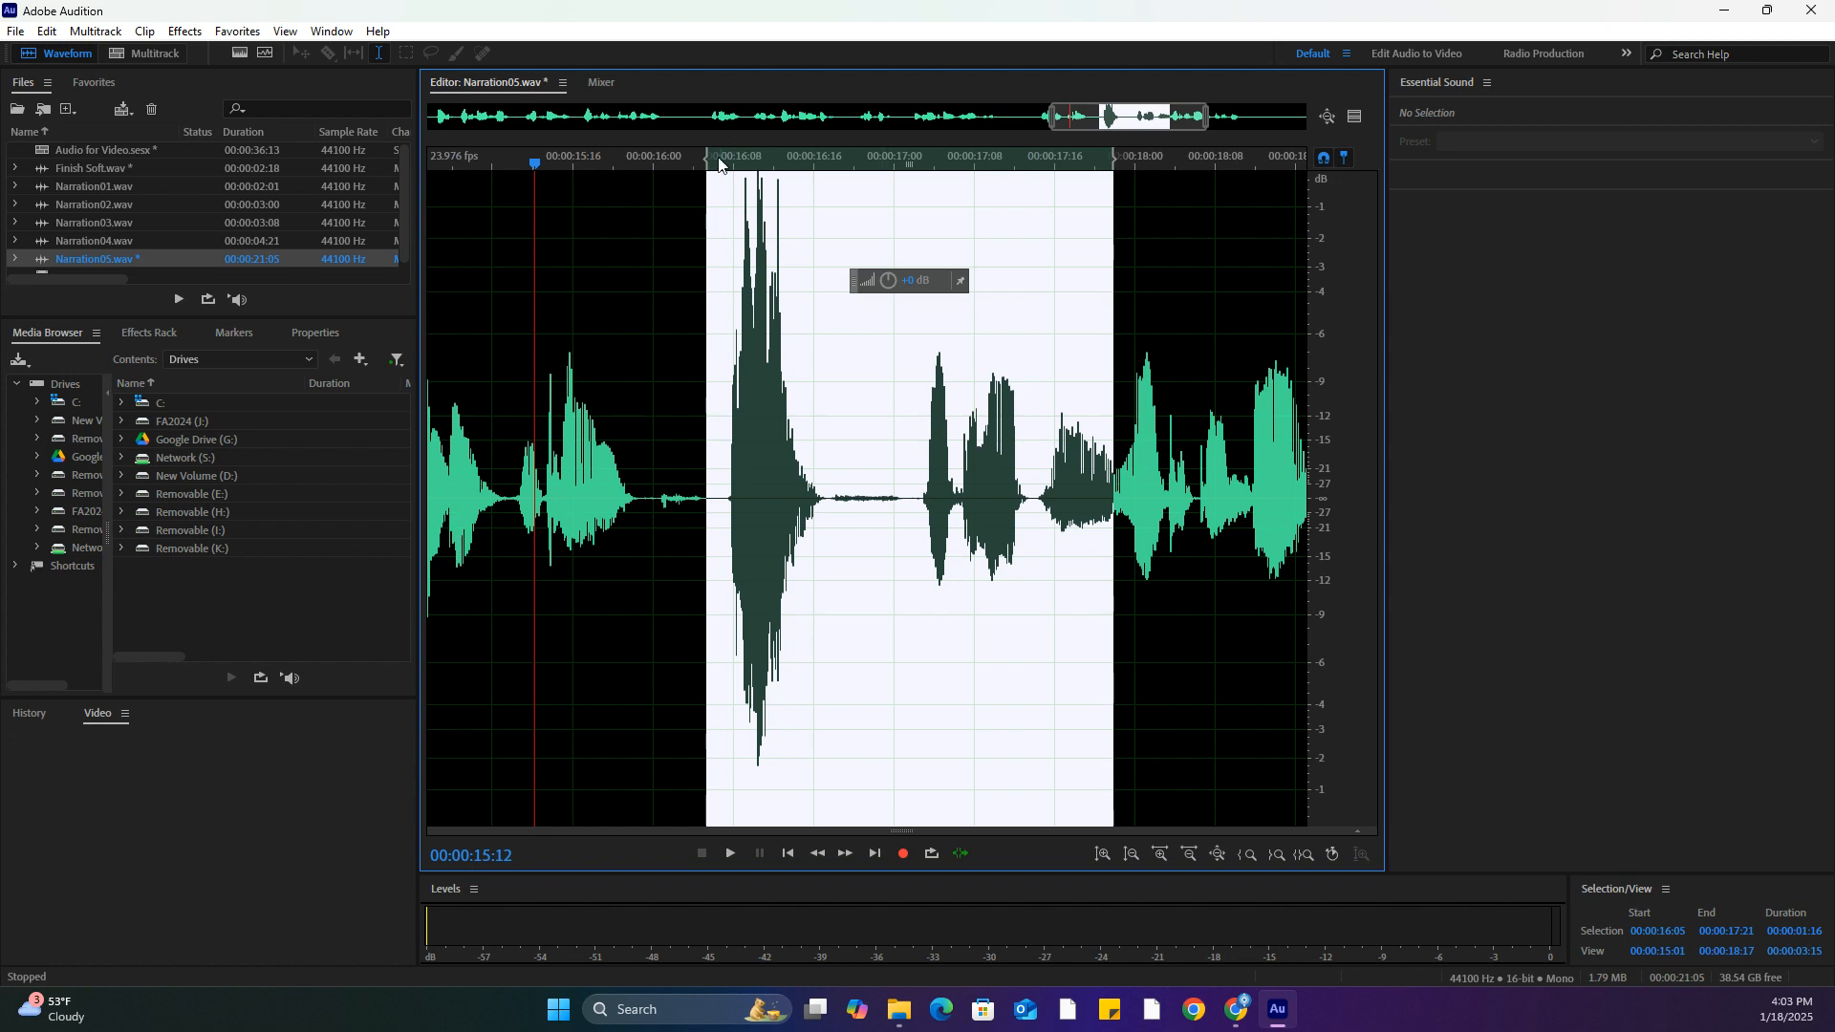
Move the selection's start to 00:00:16:17 and preview the cut from 00:00:15:13
drag(707, 168, 824, 173)
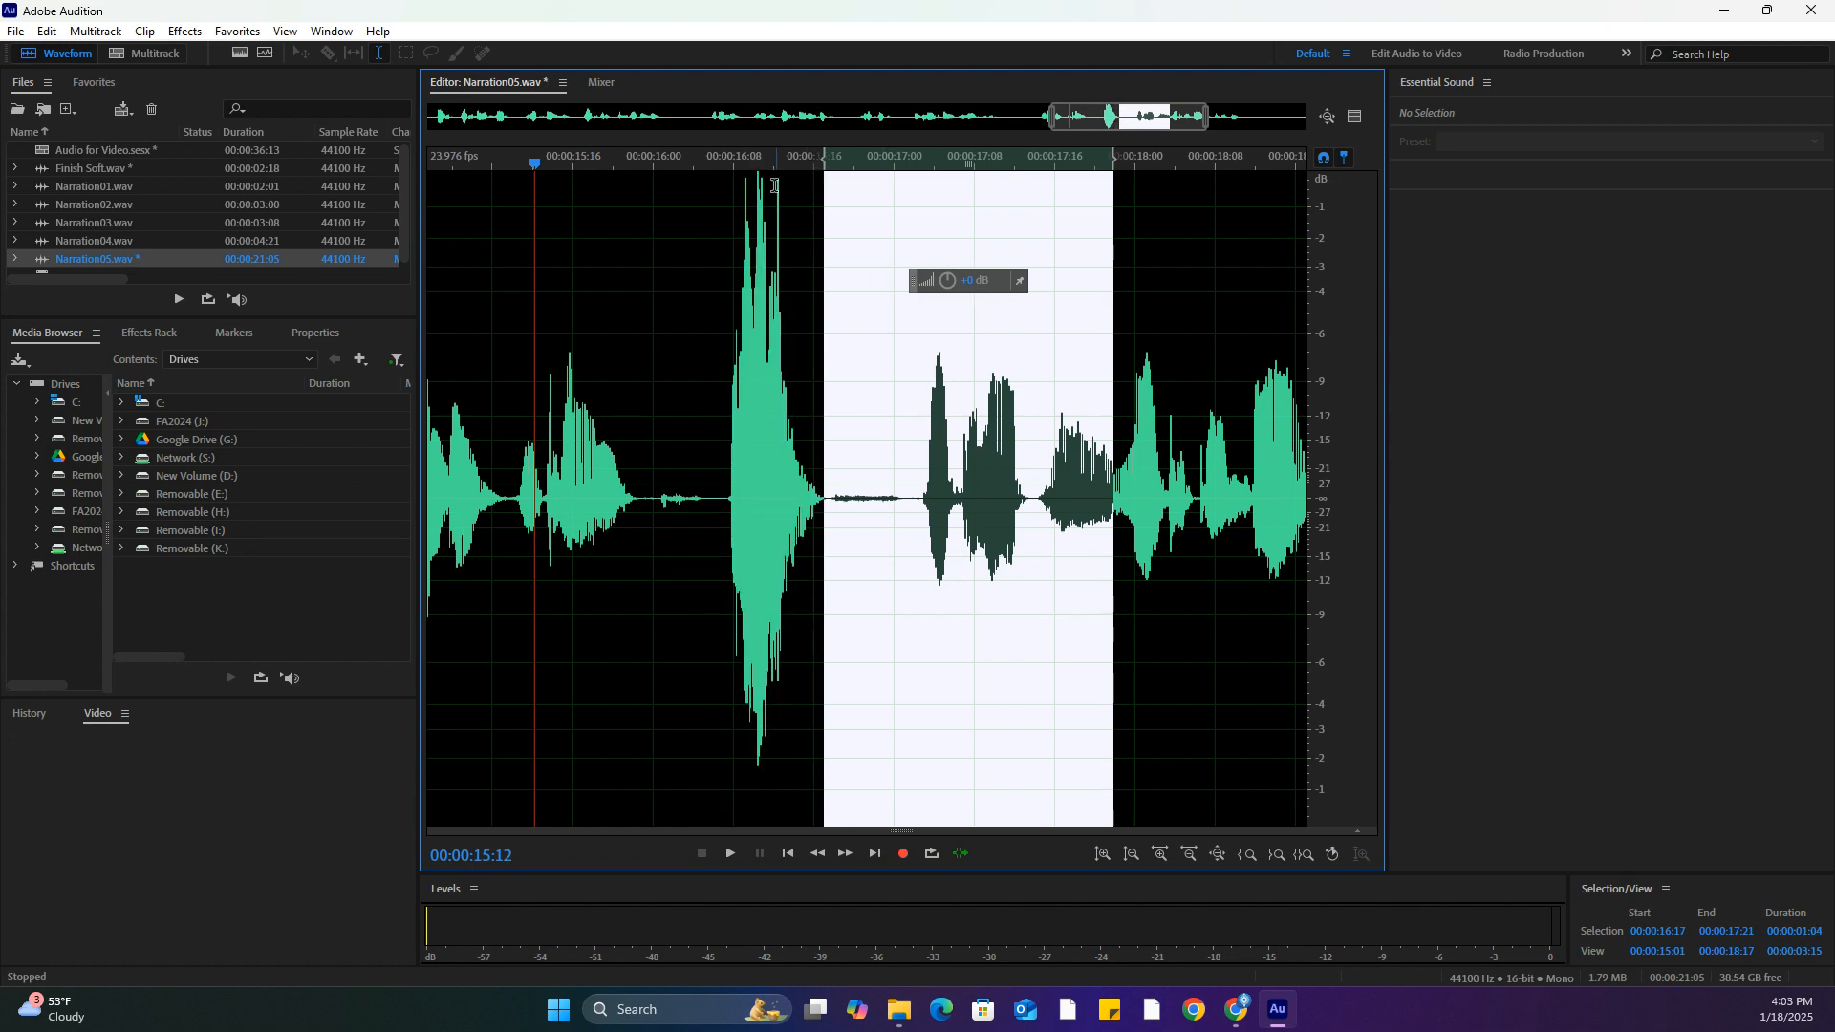
click(548, 169)
key(space)
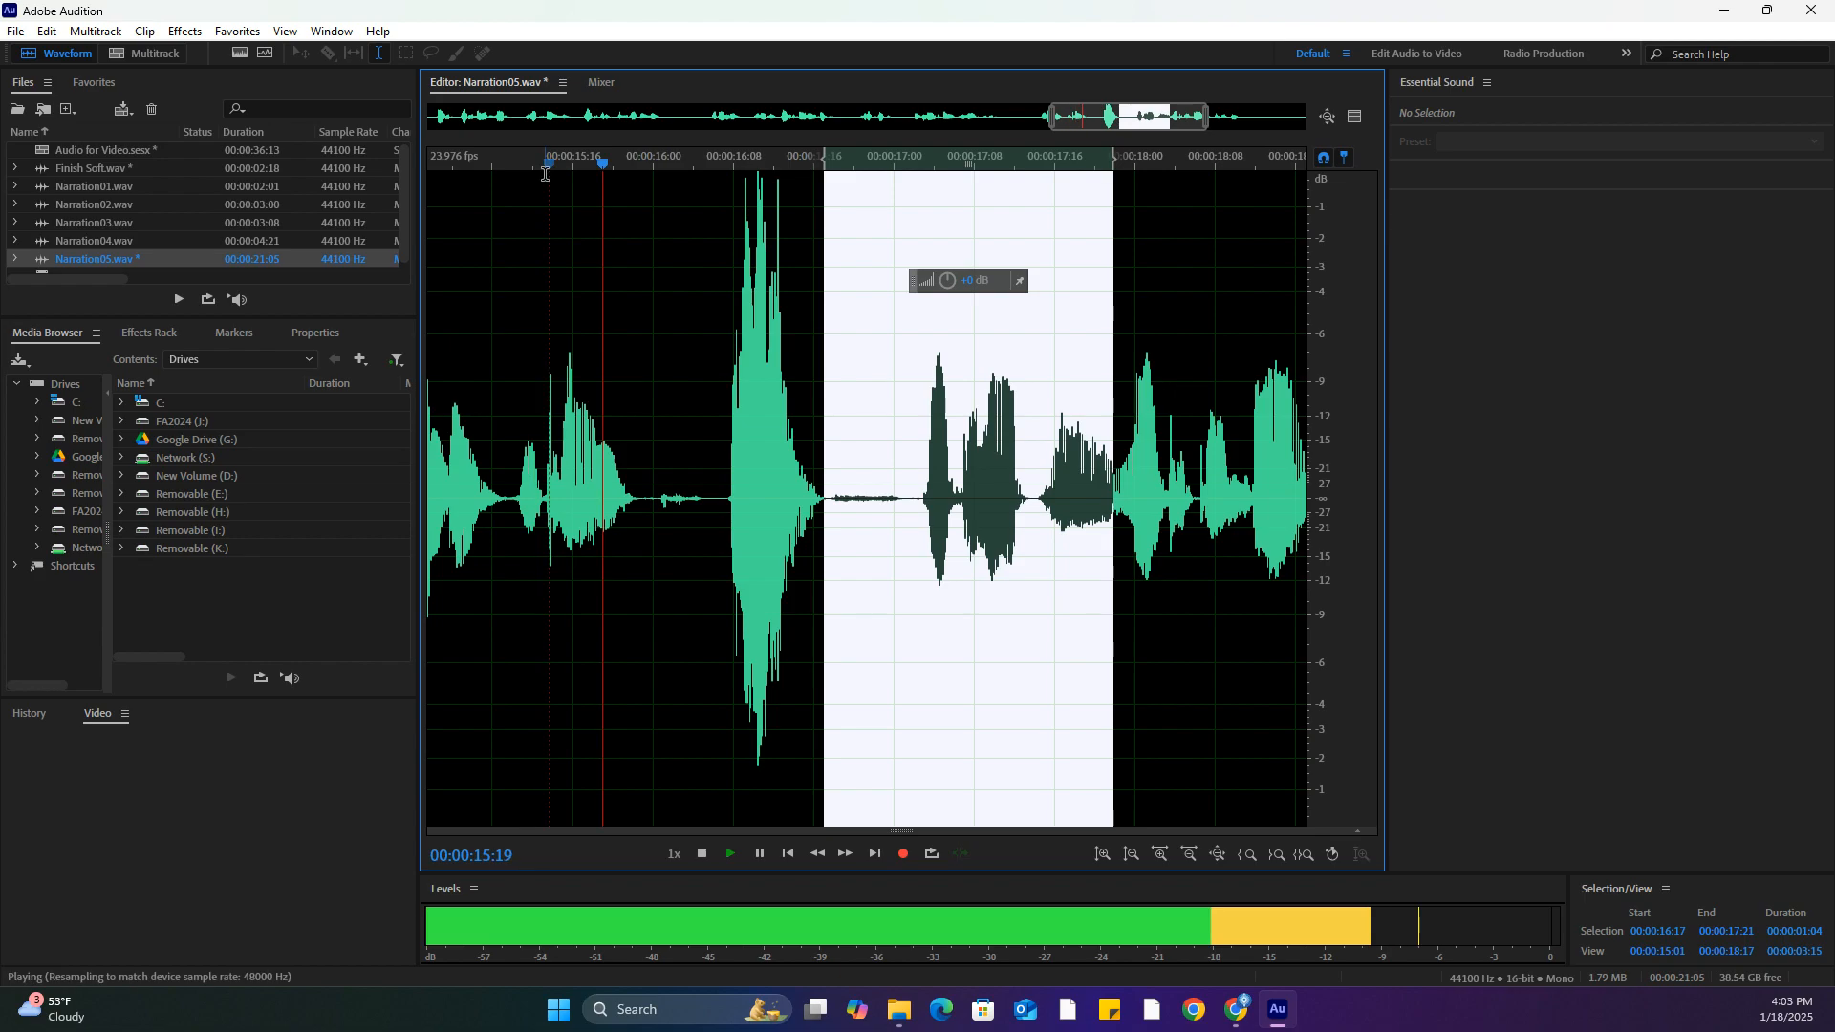
key(space)
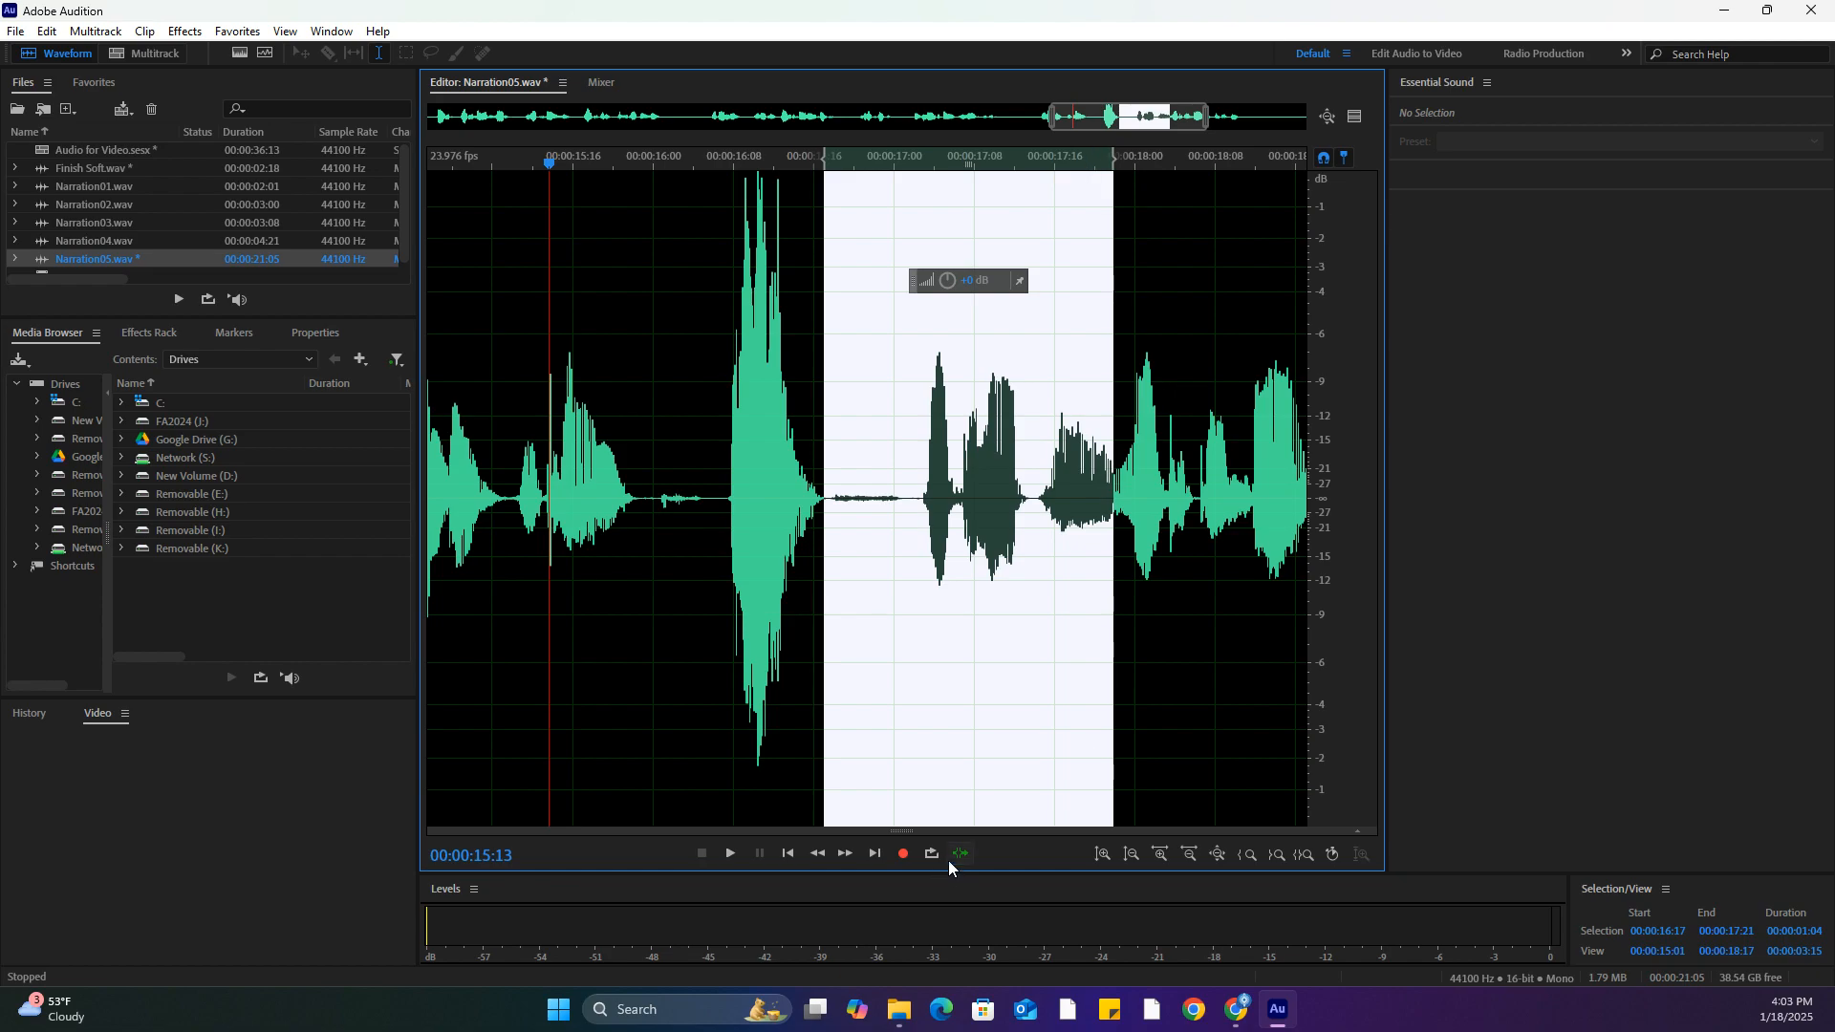
Play Narration05.wav through the loud sound and the audio after it with Skip Selection turned off
key(space)
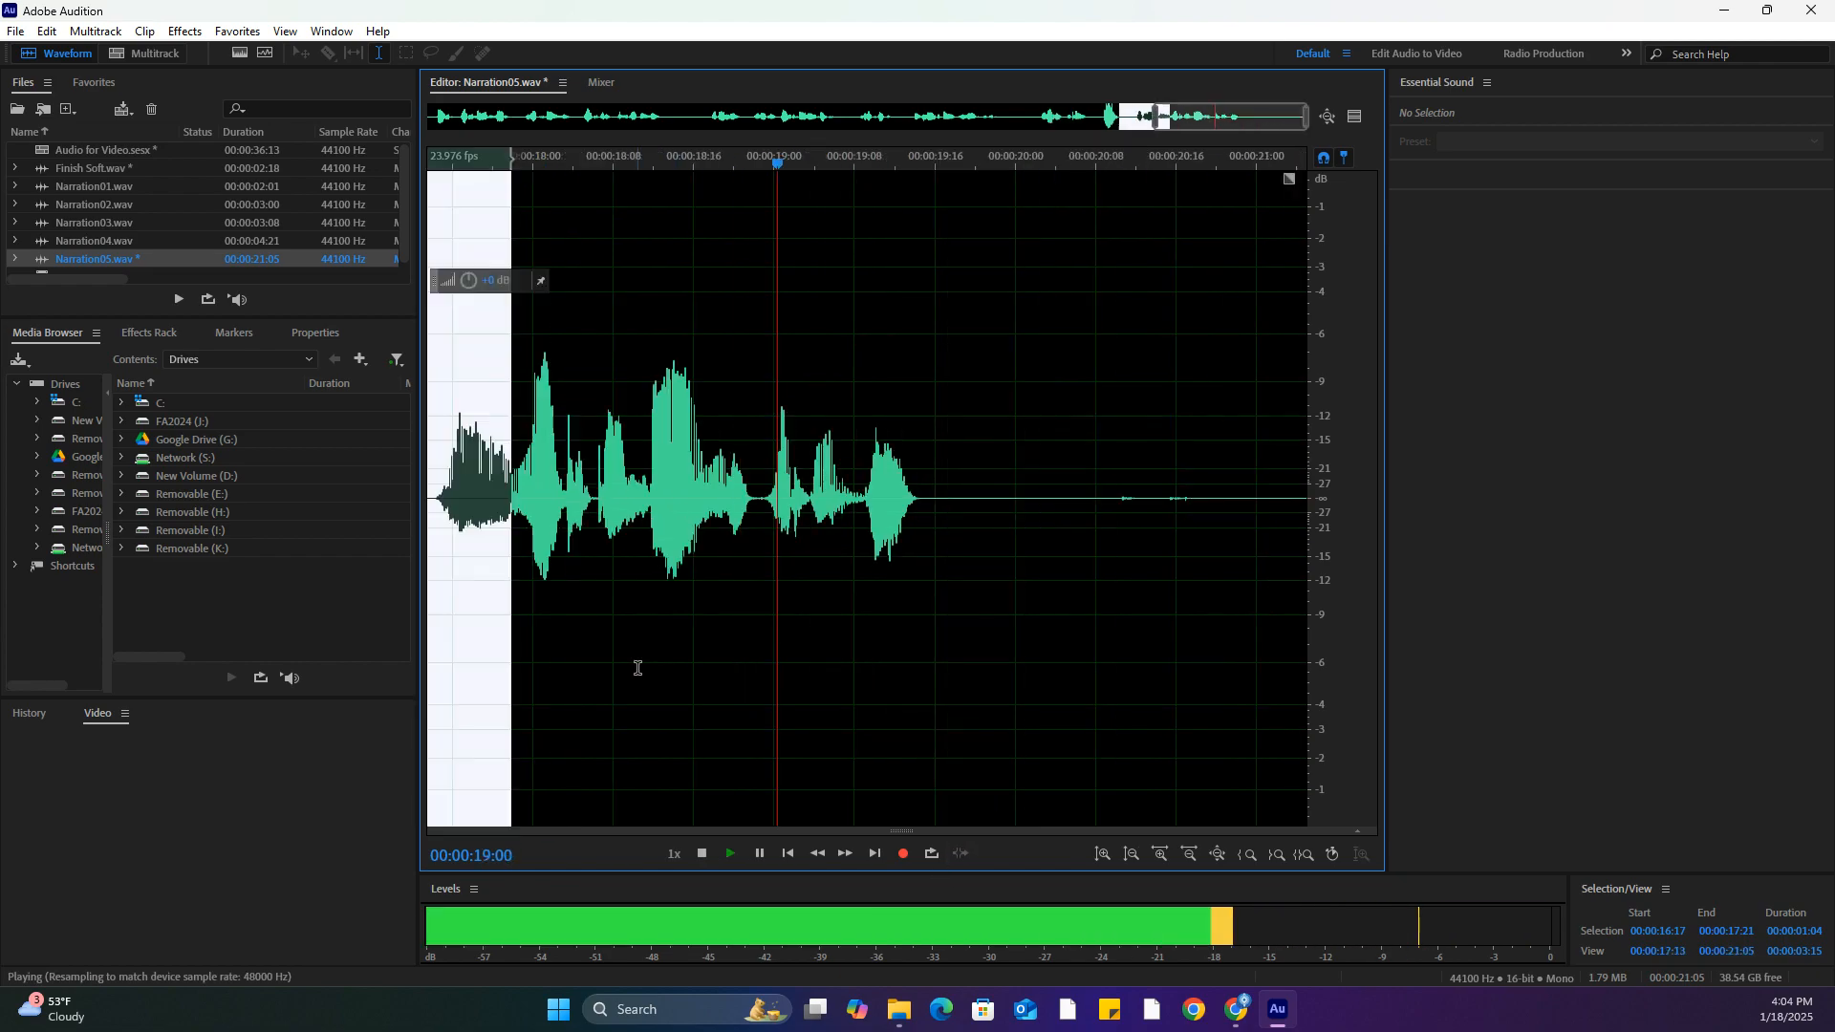
key(space)
scroll(647, 667, down, 3)
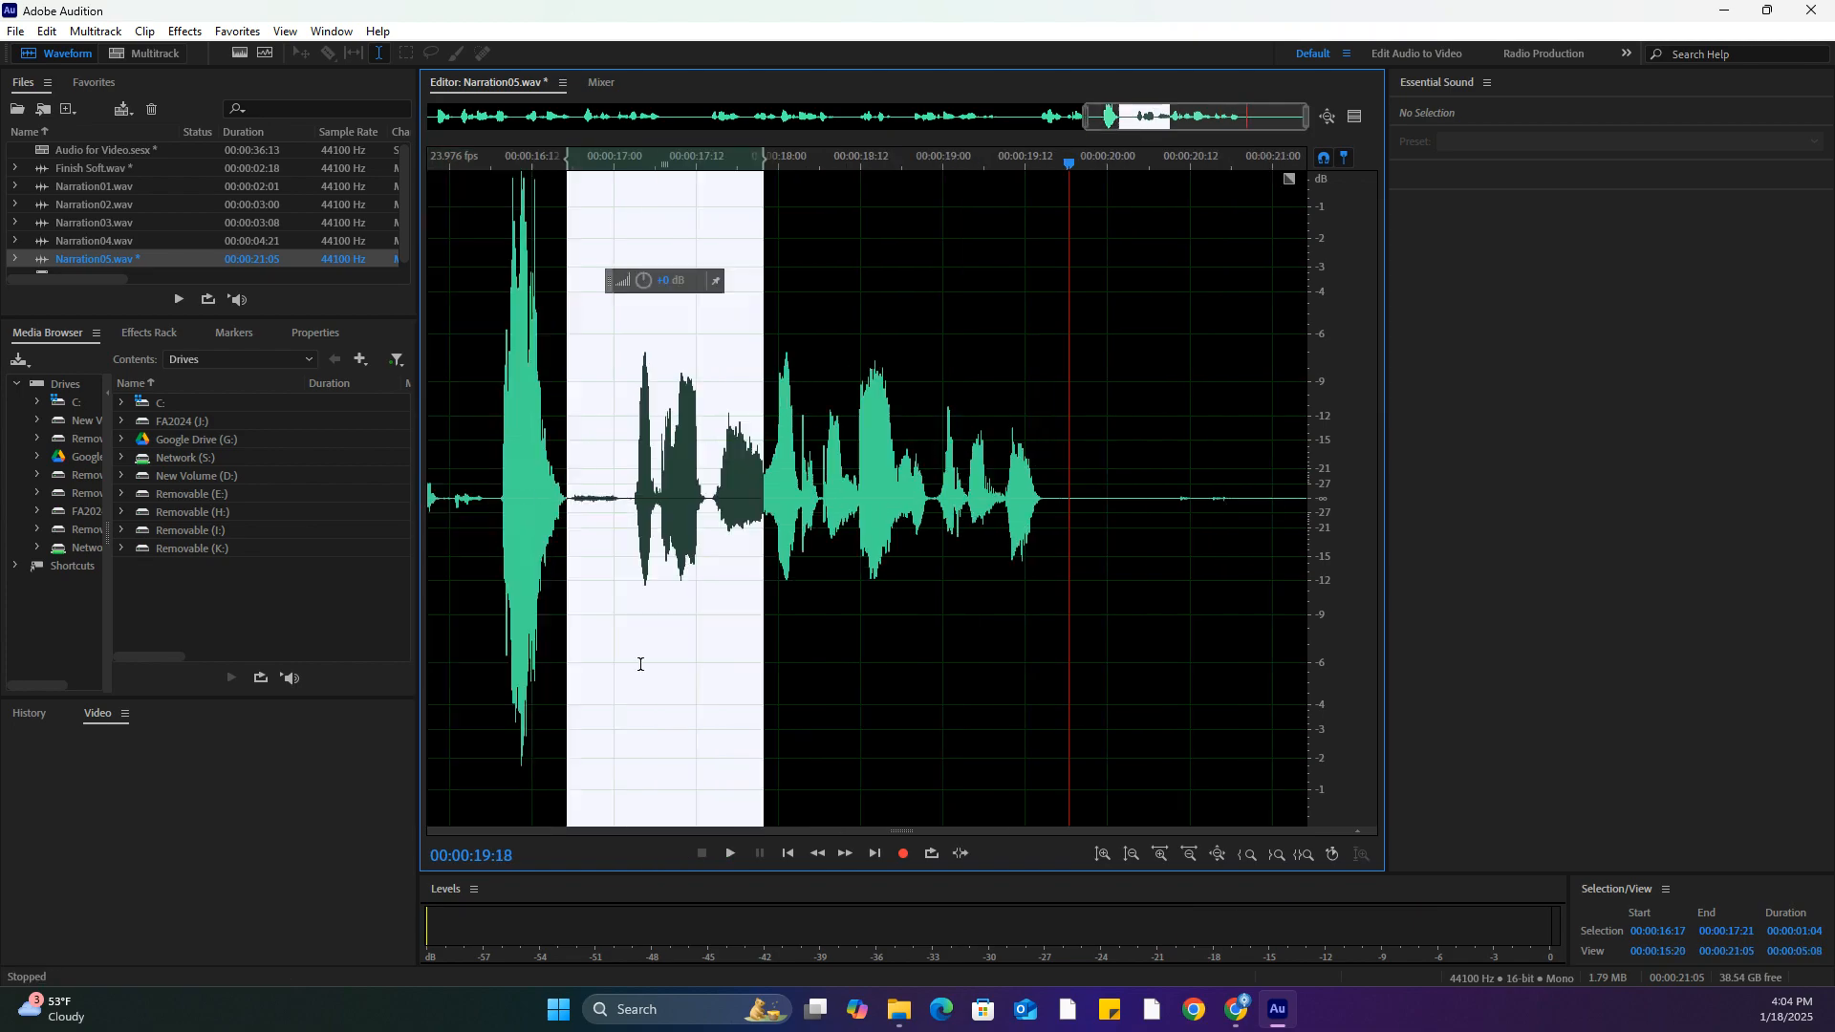
scroll(656, 668, down, 1)
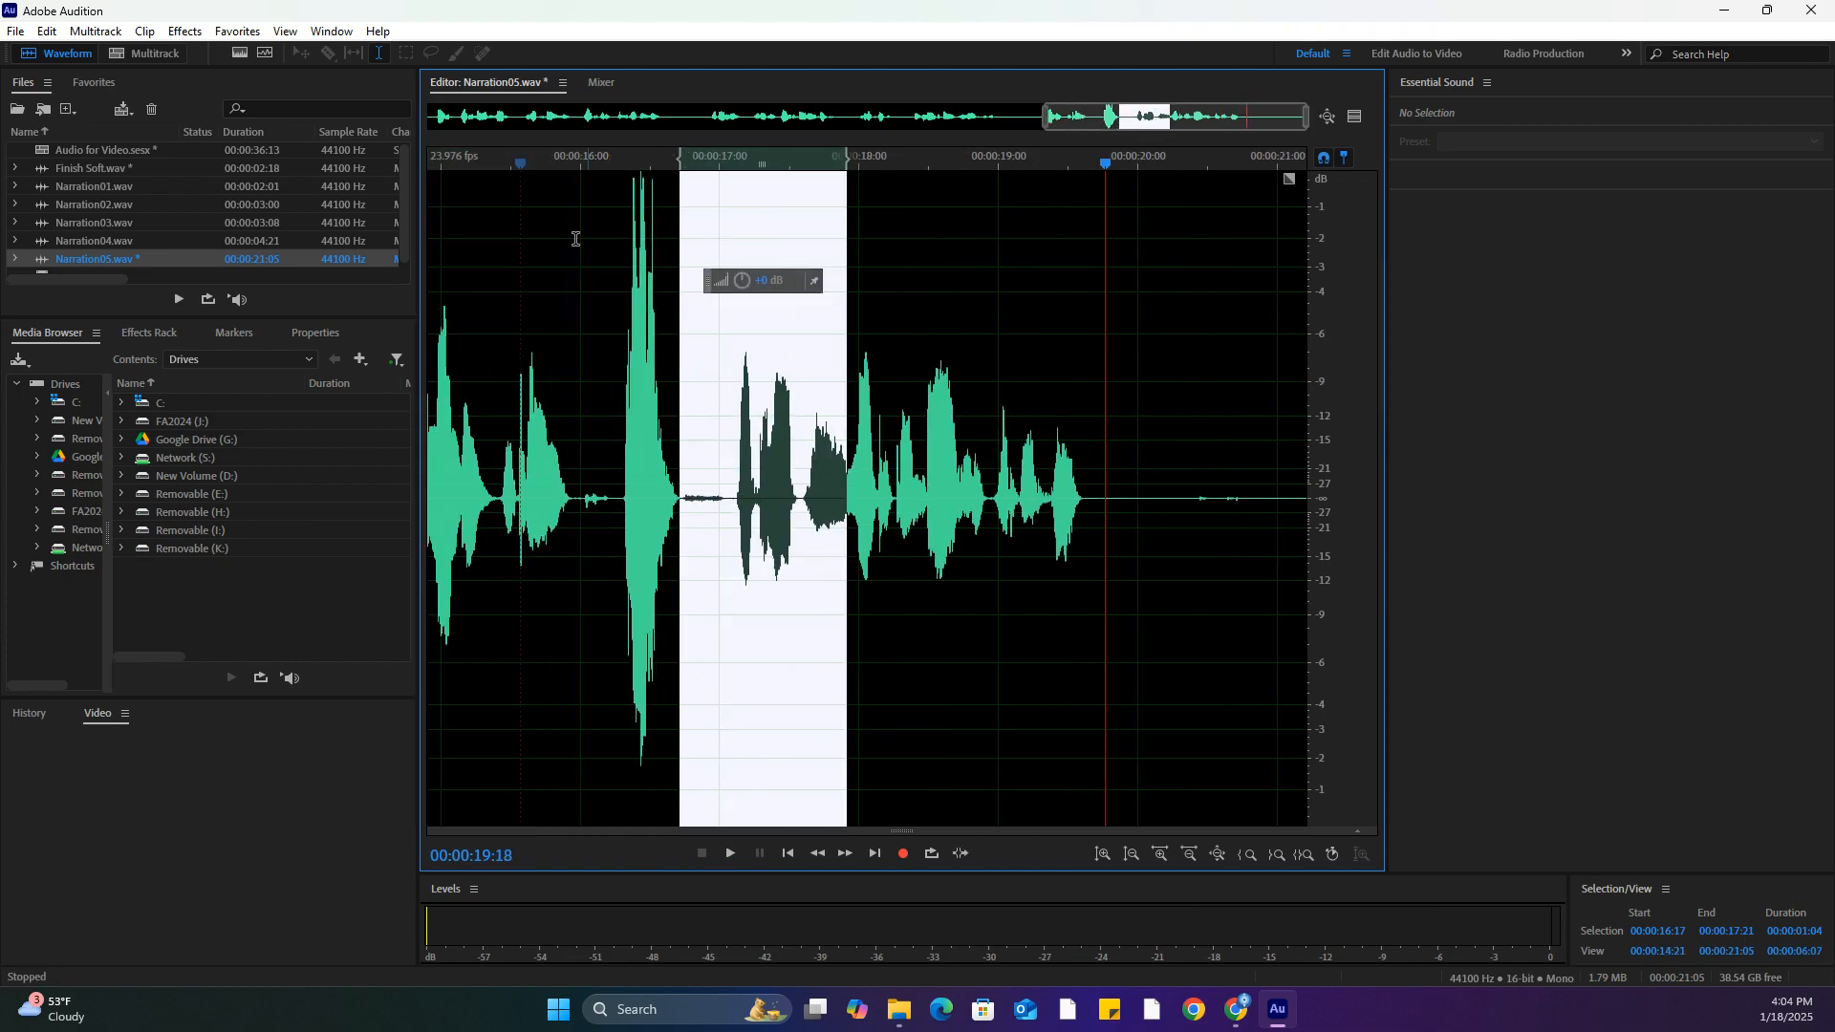
click(488, 163)
key(space)
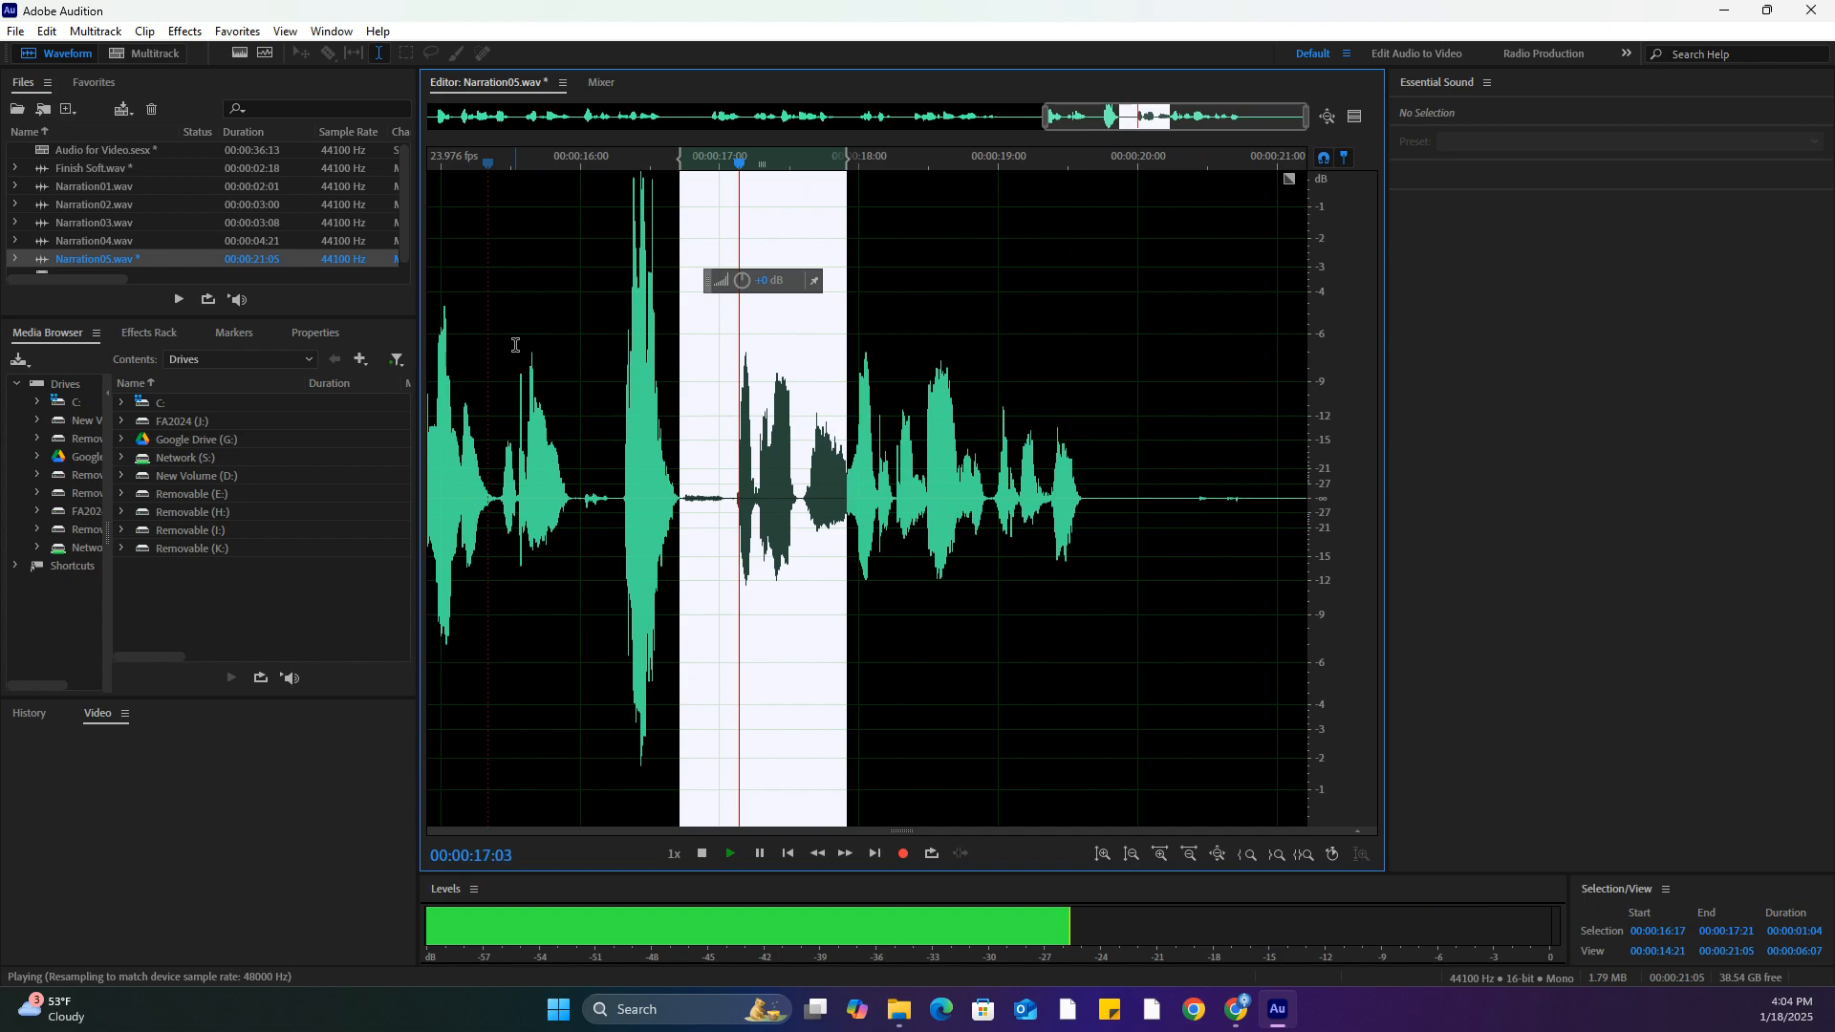
key(space)
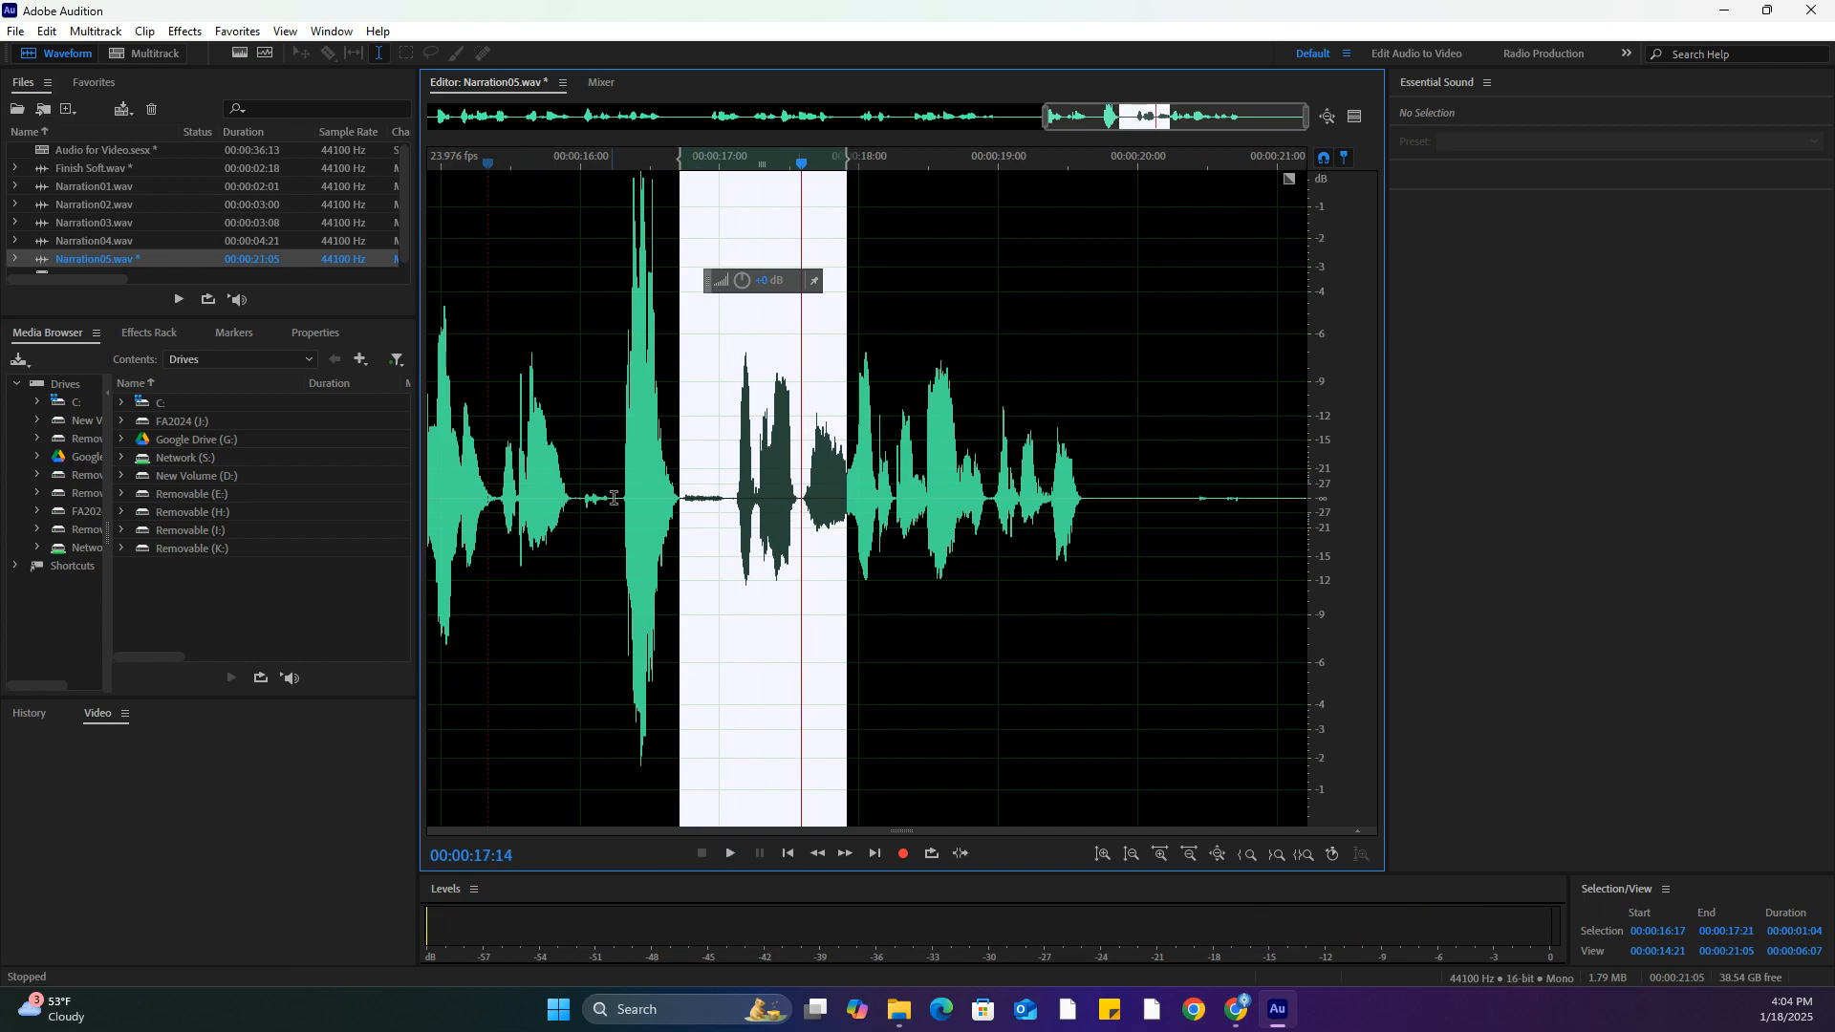
Select the loud sound from 00:00:16:06 to 00:00:17:01, preview the cut with Skip Selection on, and delete the selected audio
drag(620, 493, 729, 501)
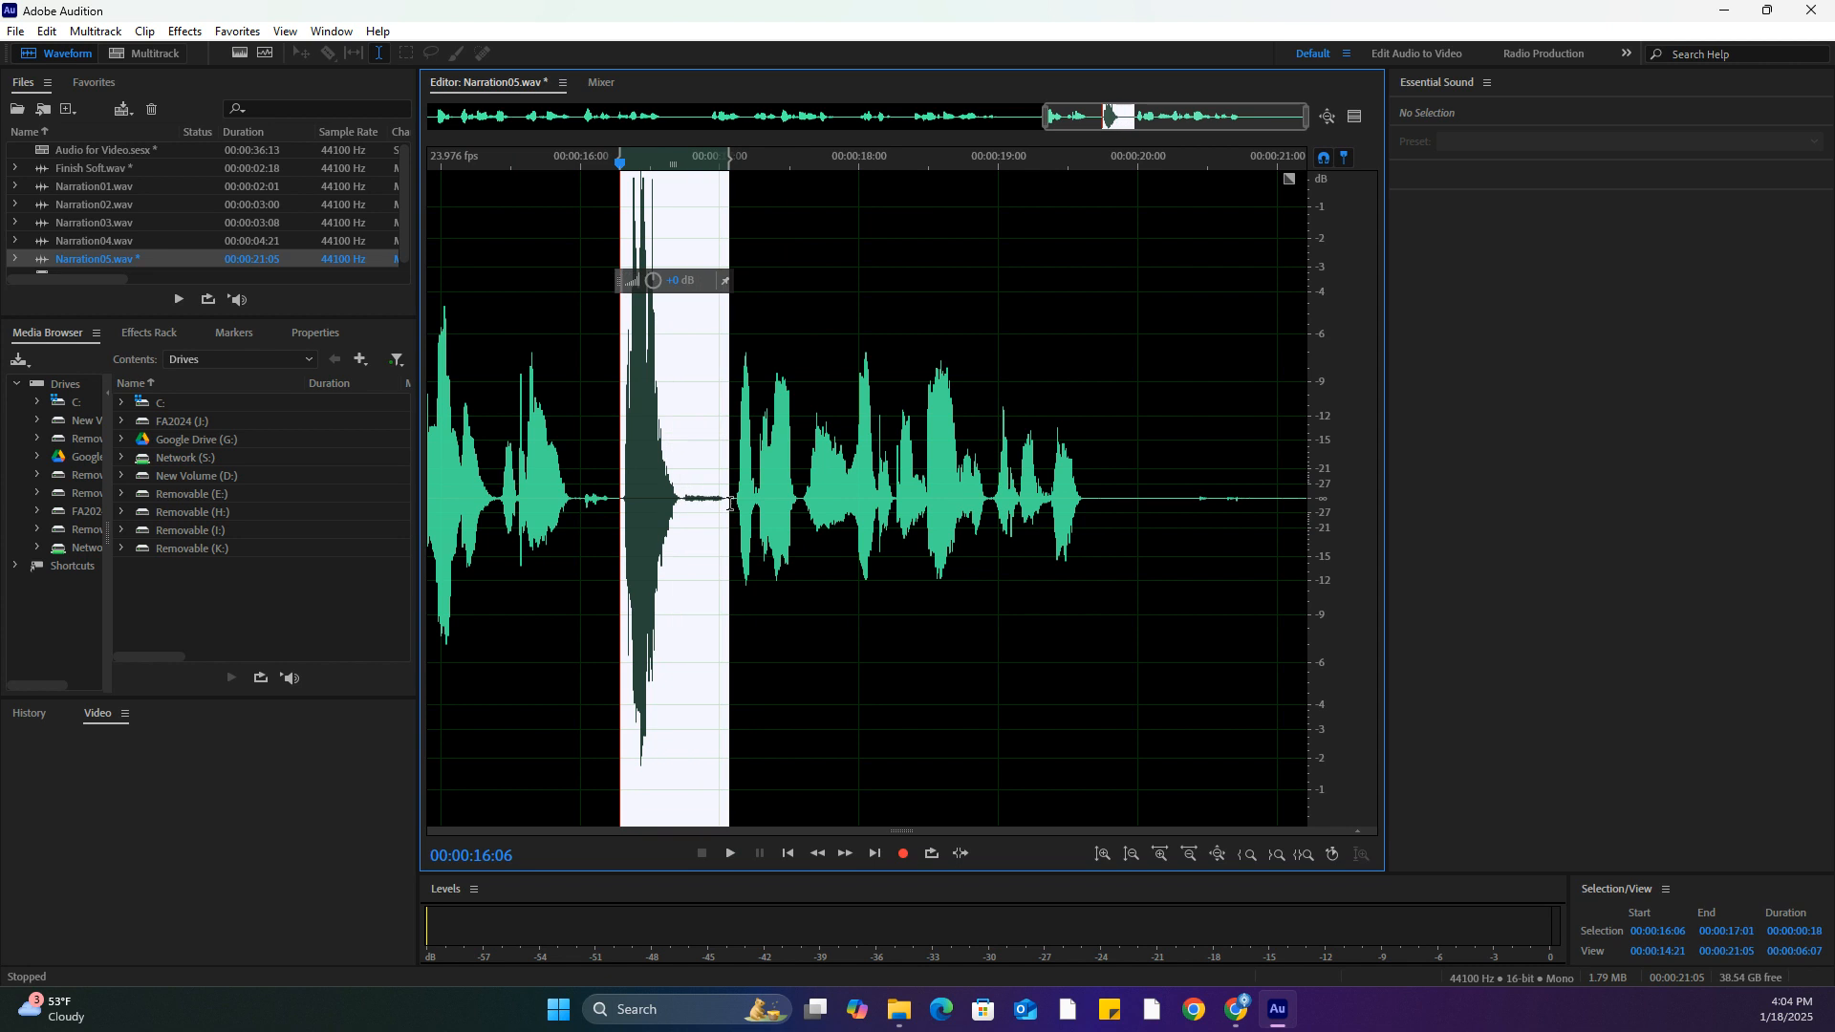
key(space)
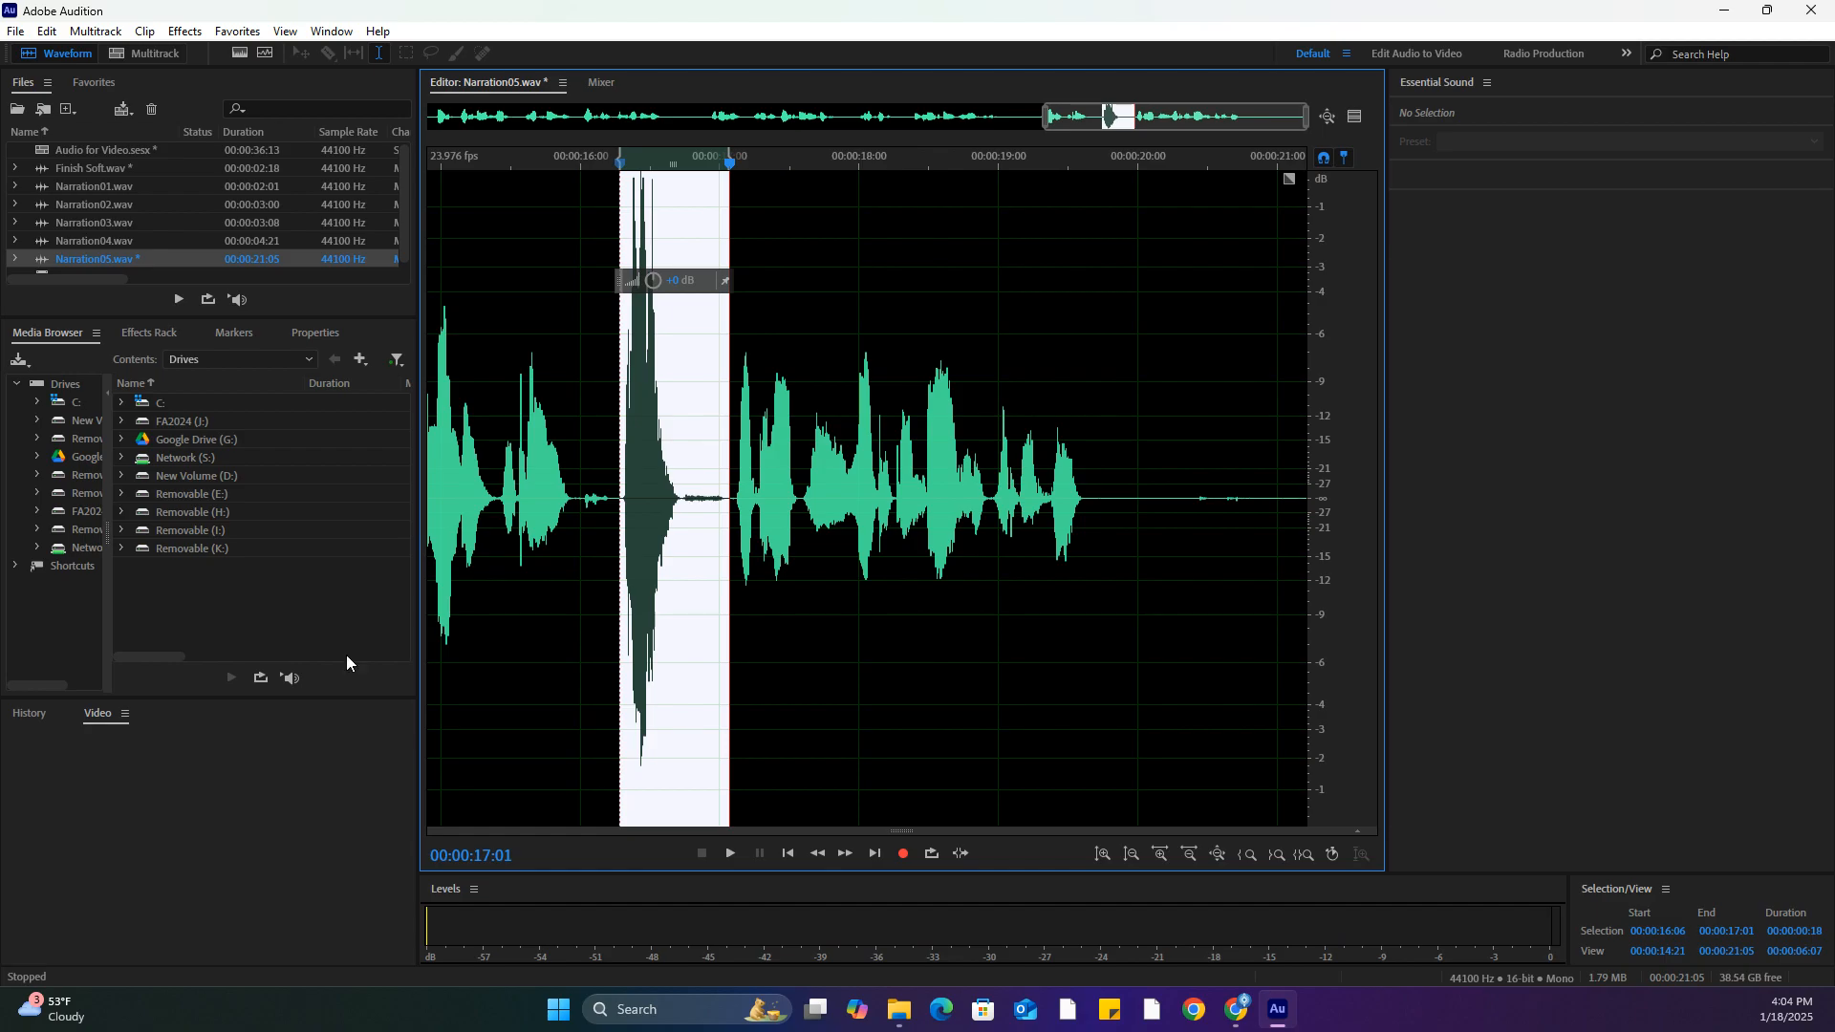
click(967, 851)
click(548, 166)
key(space)
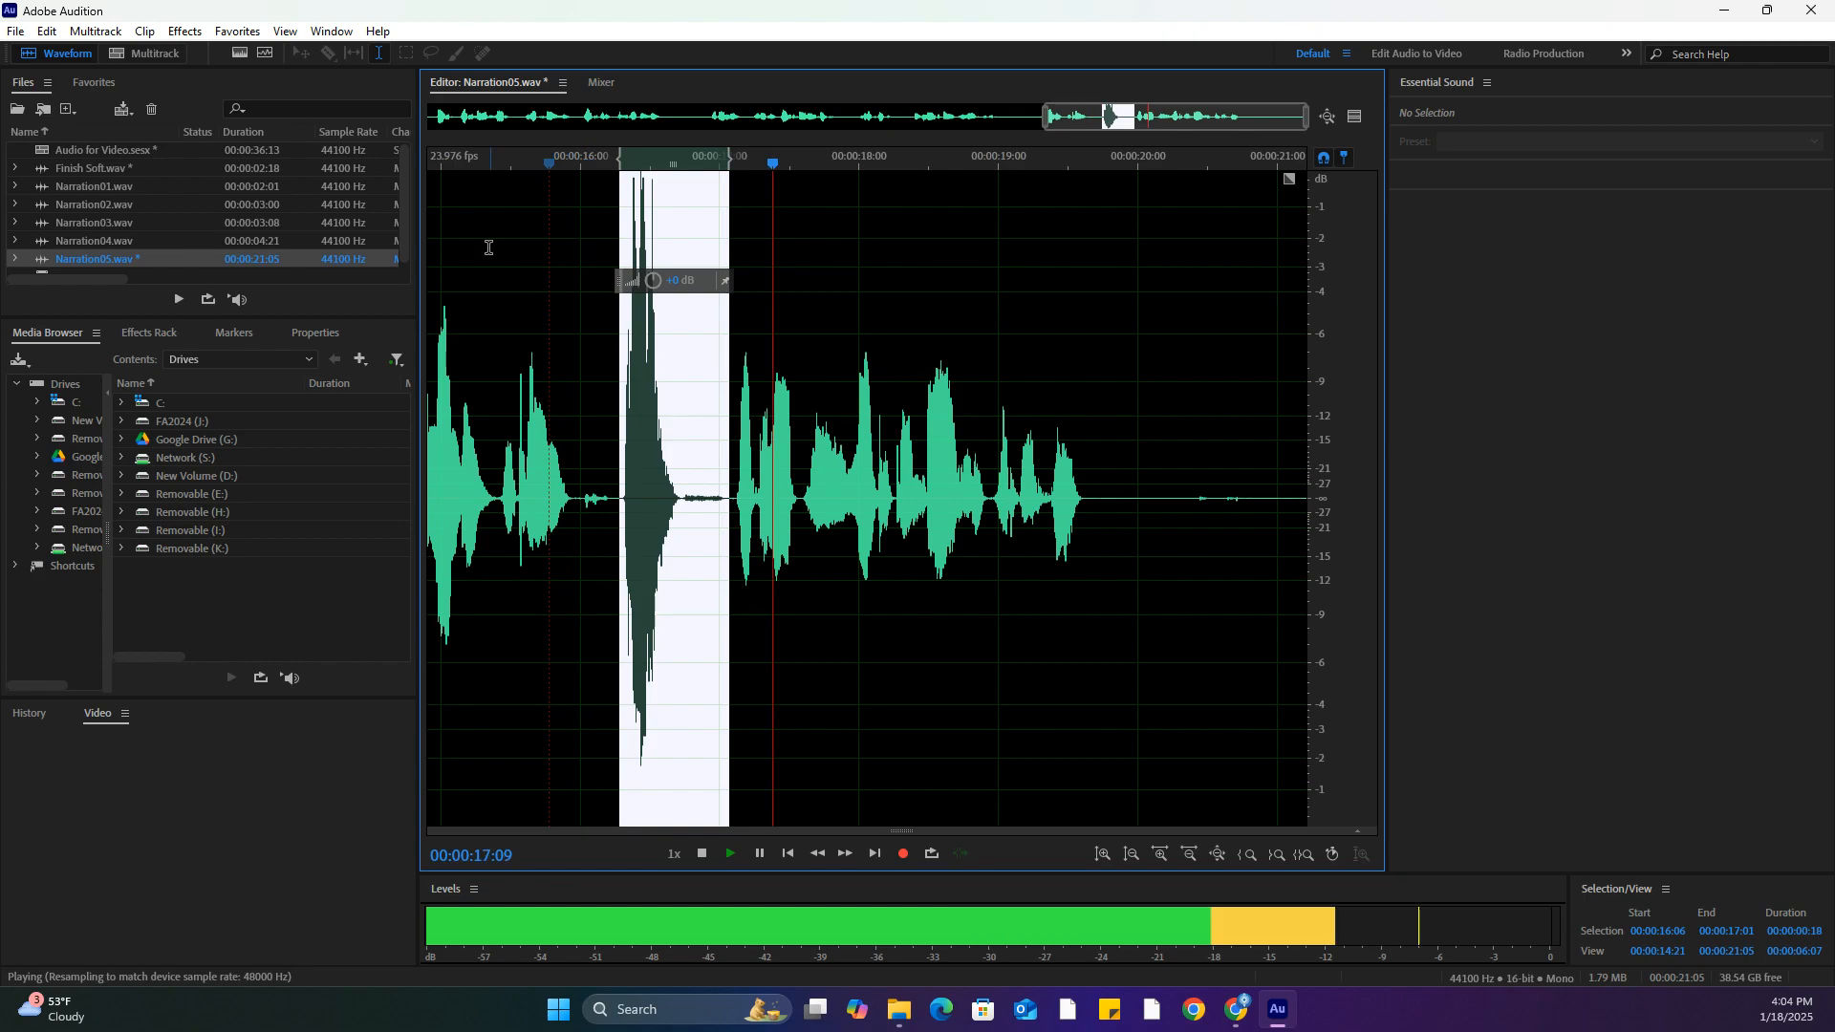
click(484, 164)
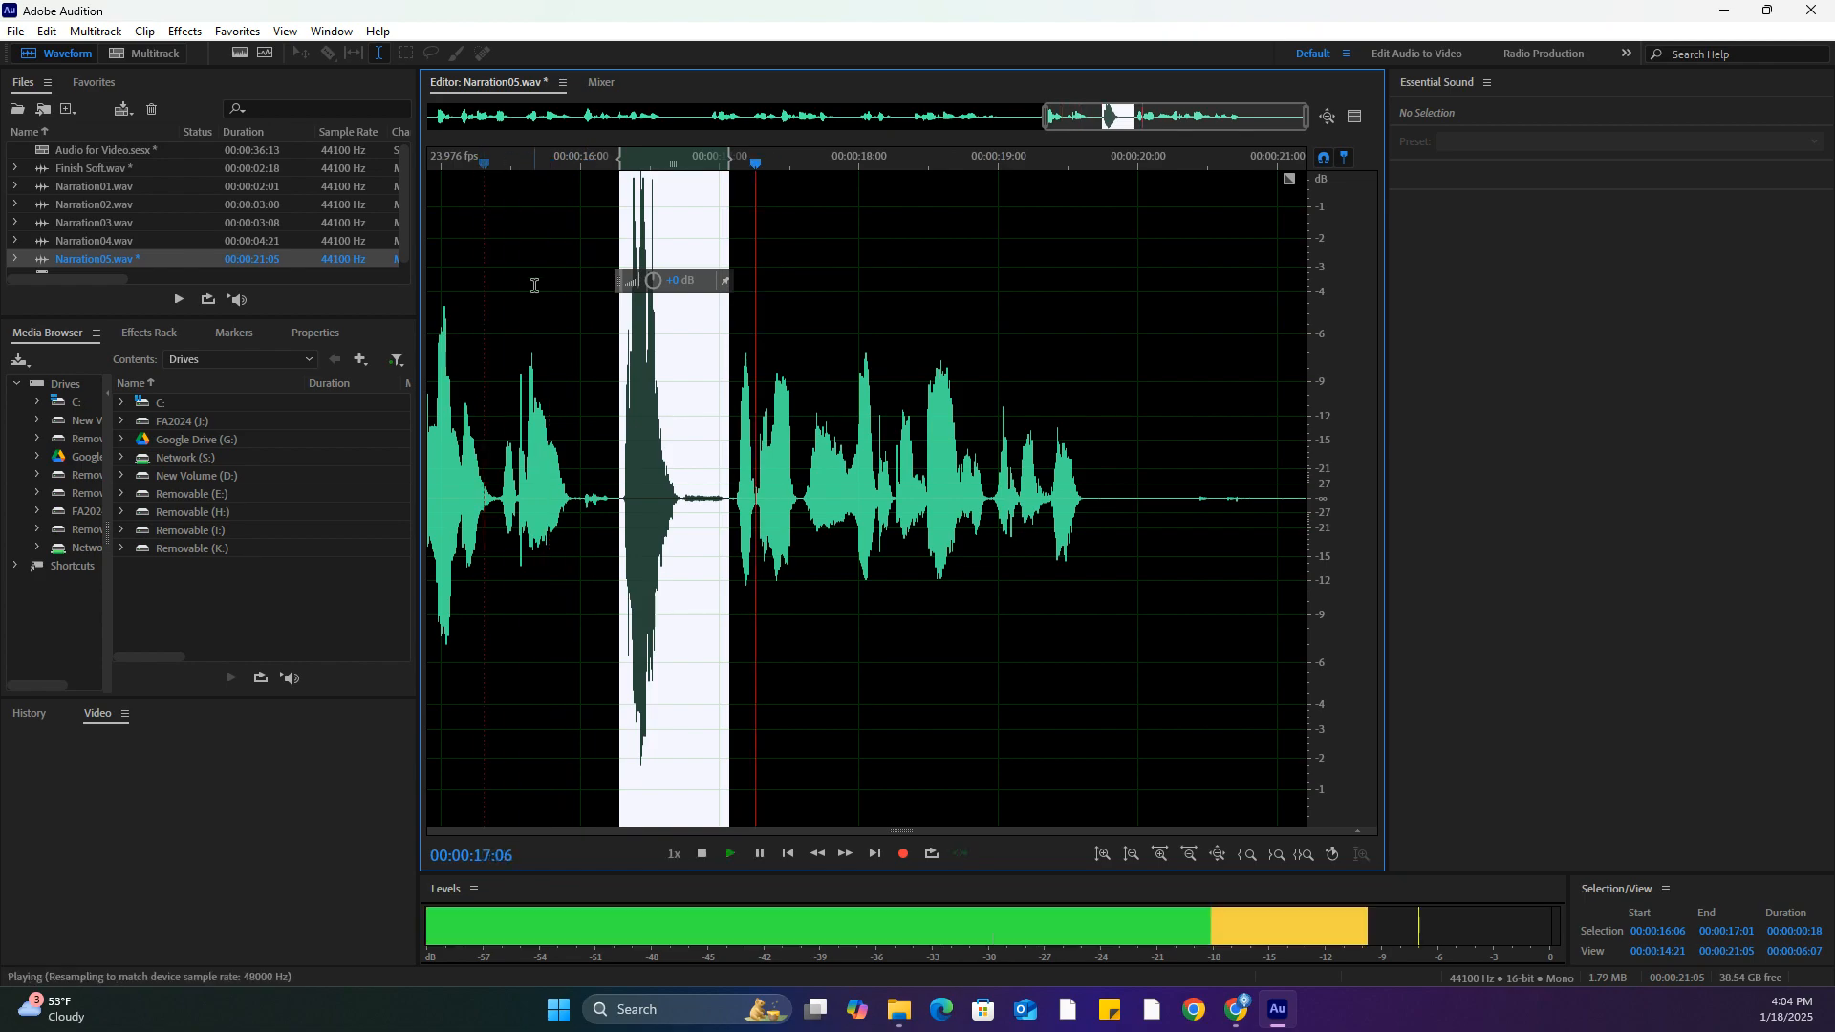
key(space)
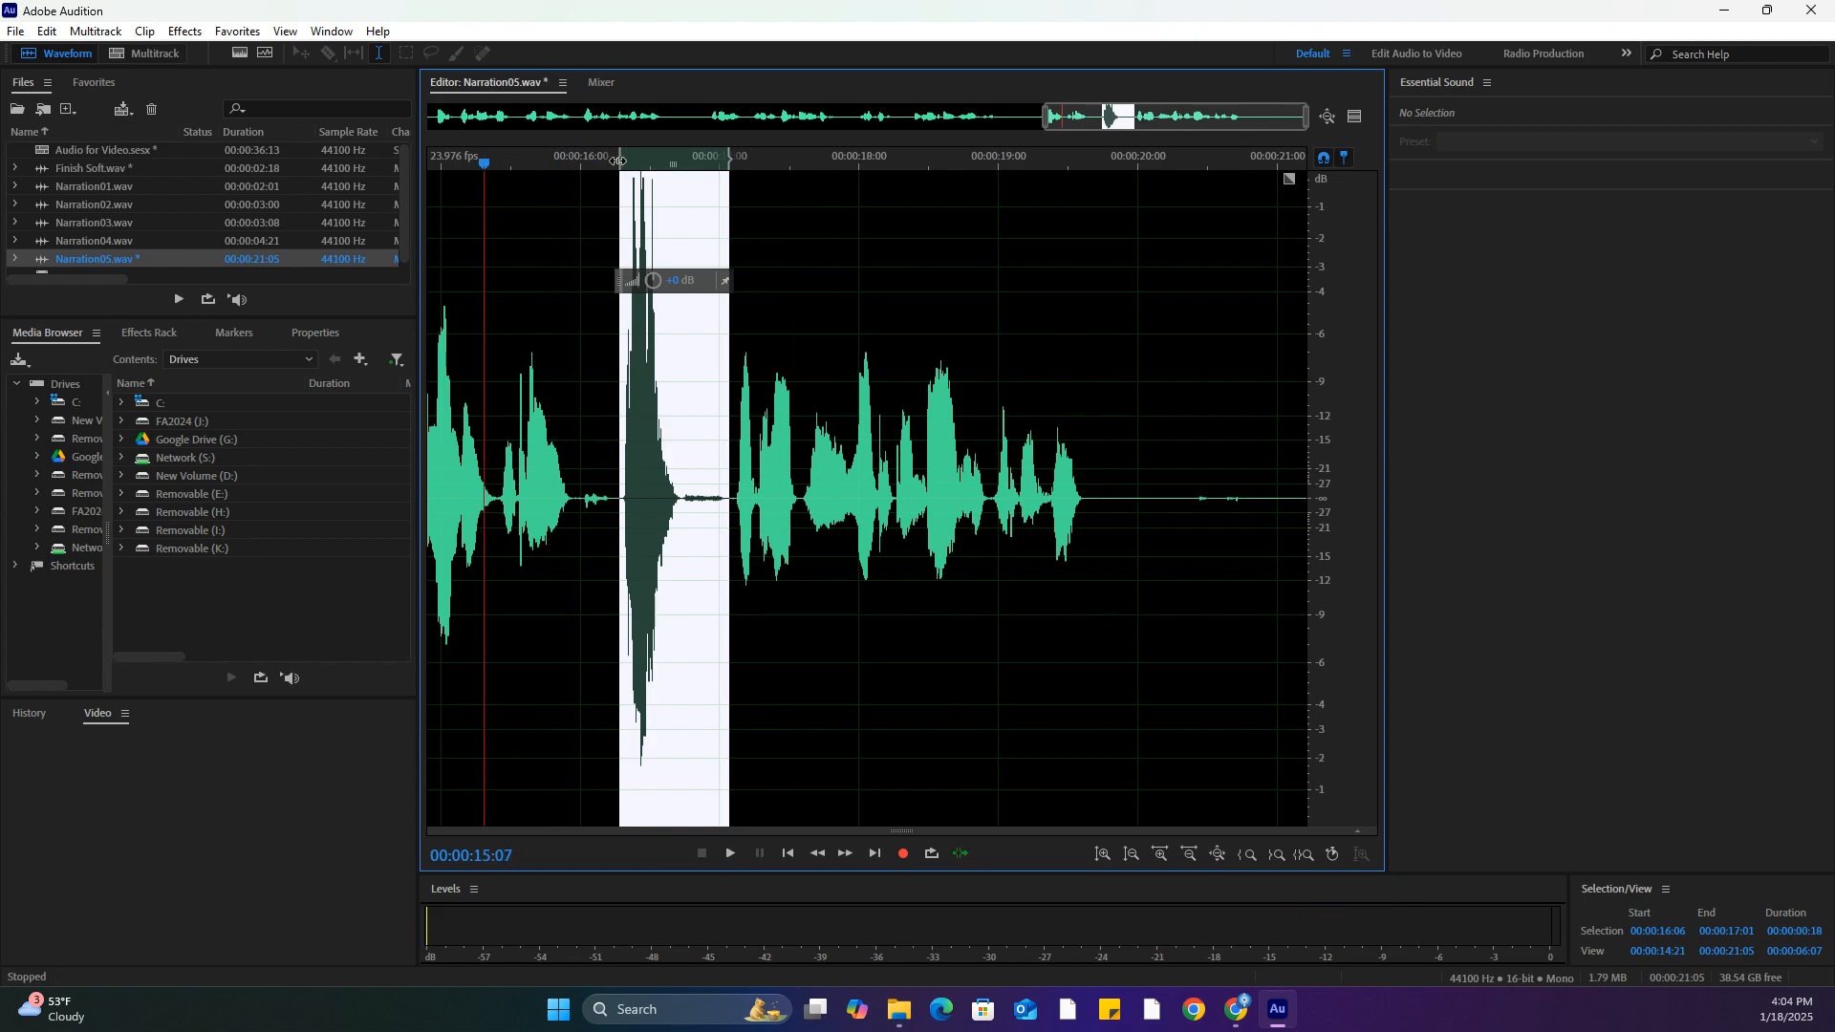
click(442, 165)
key(space)
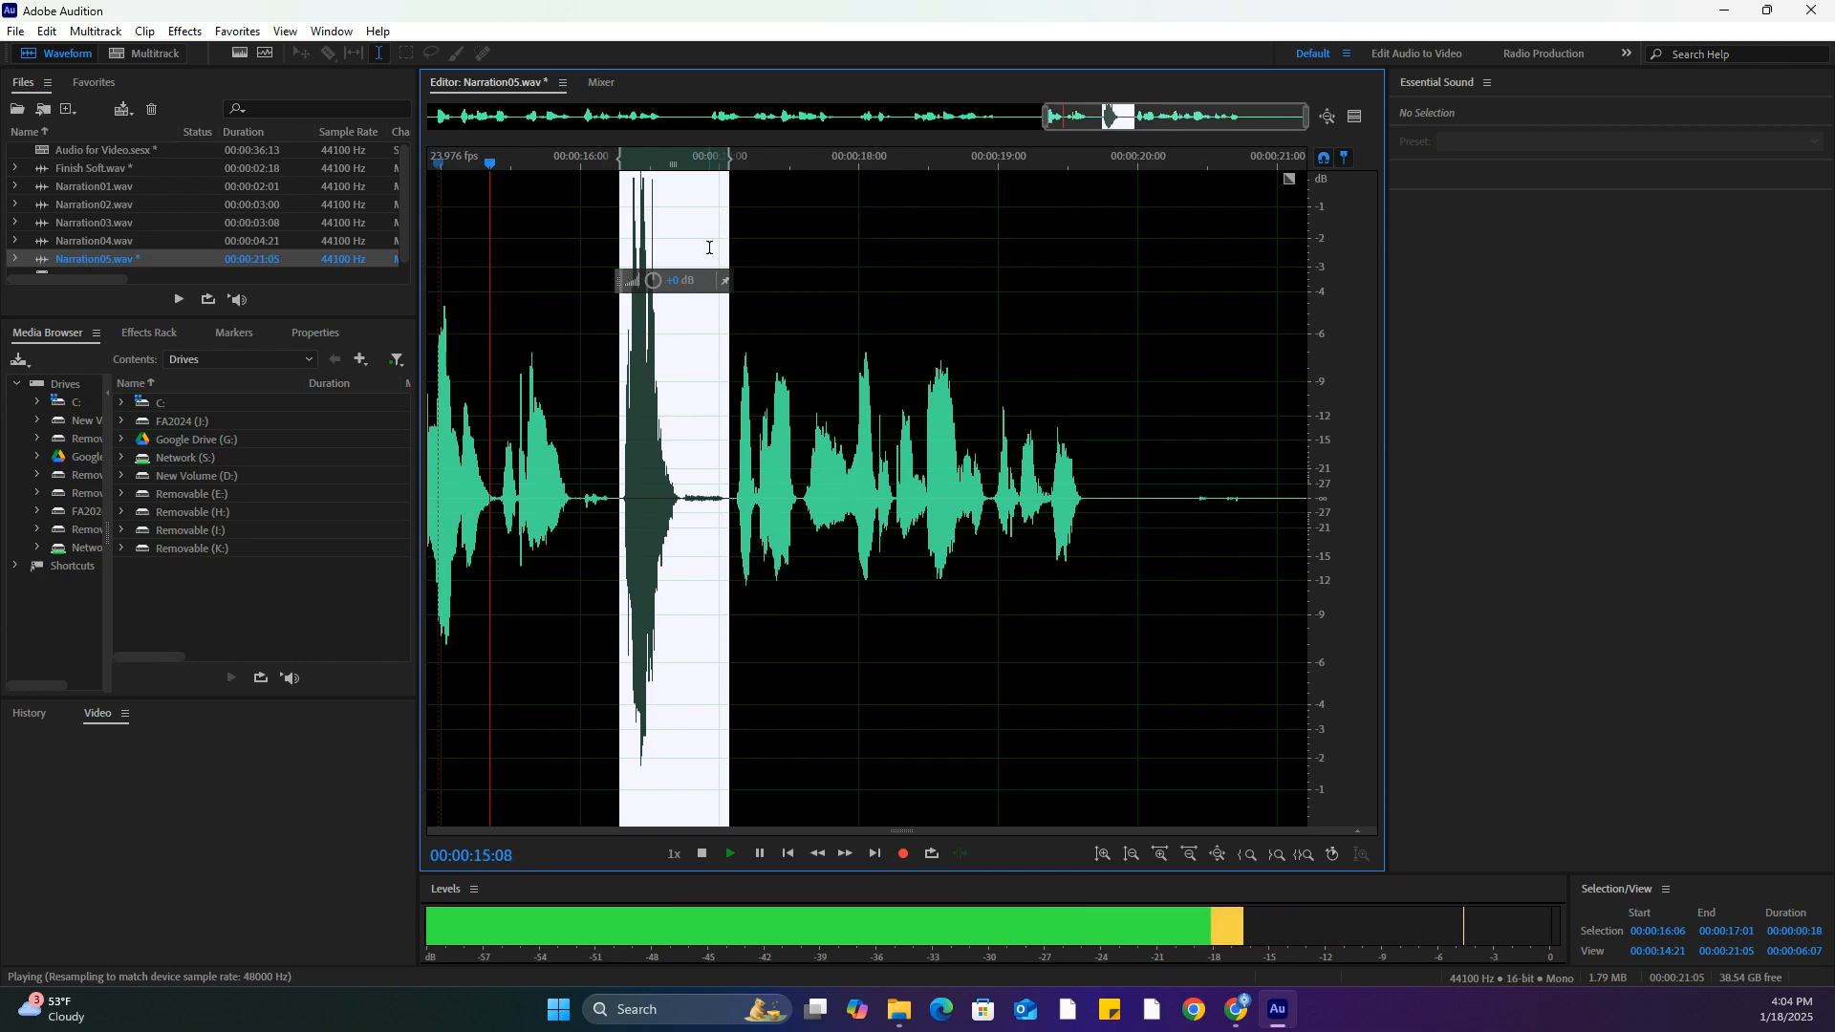
key(space)
drag(729, 159, 729, 159)
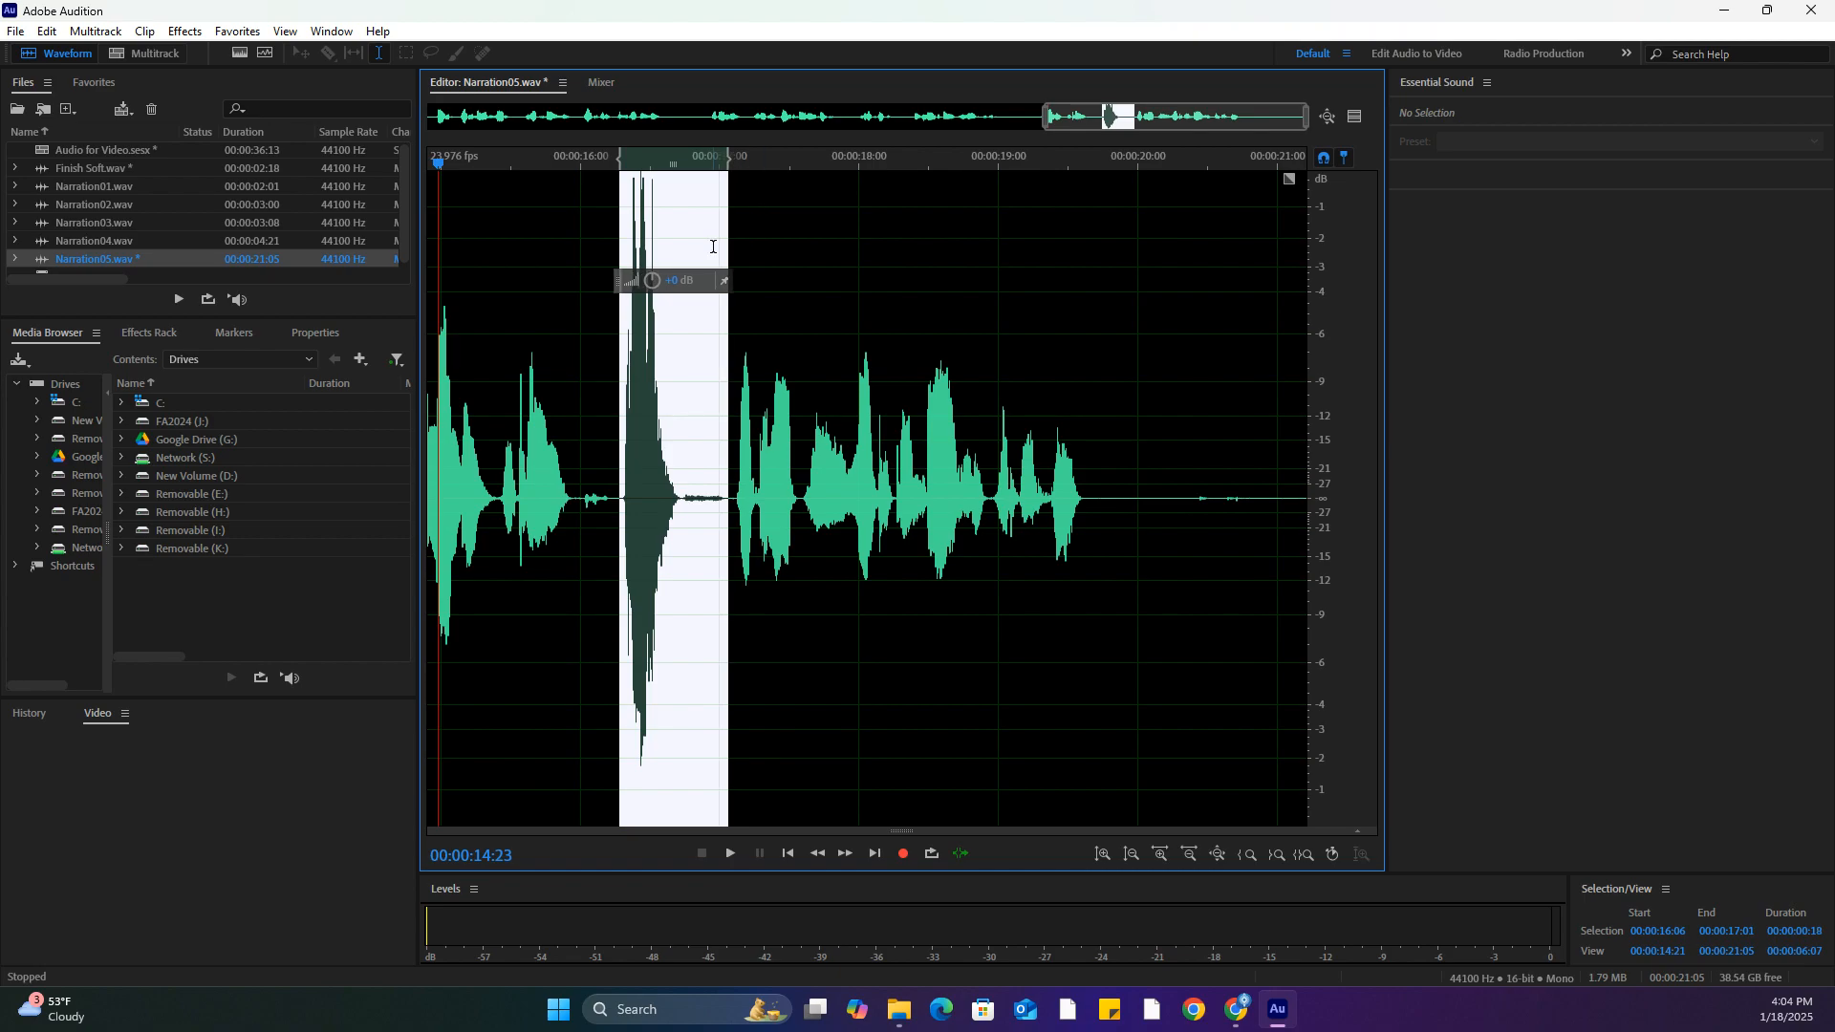
key(Delete)
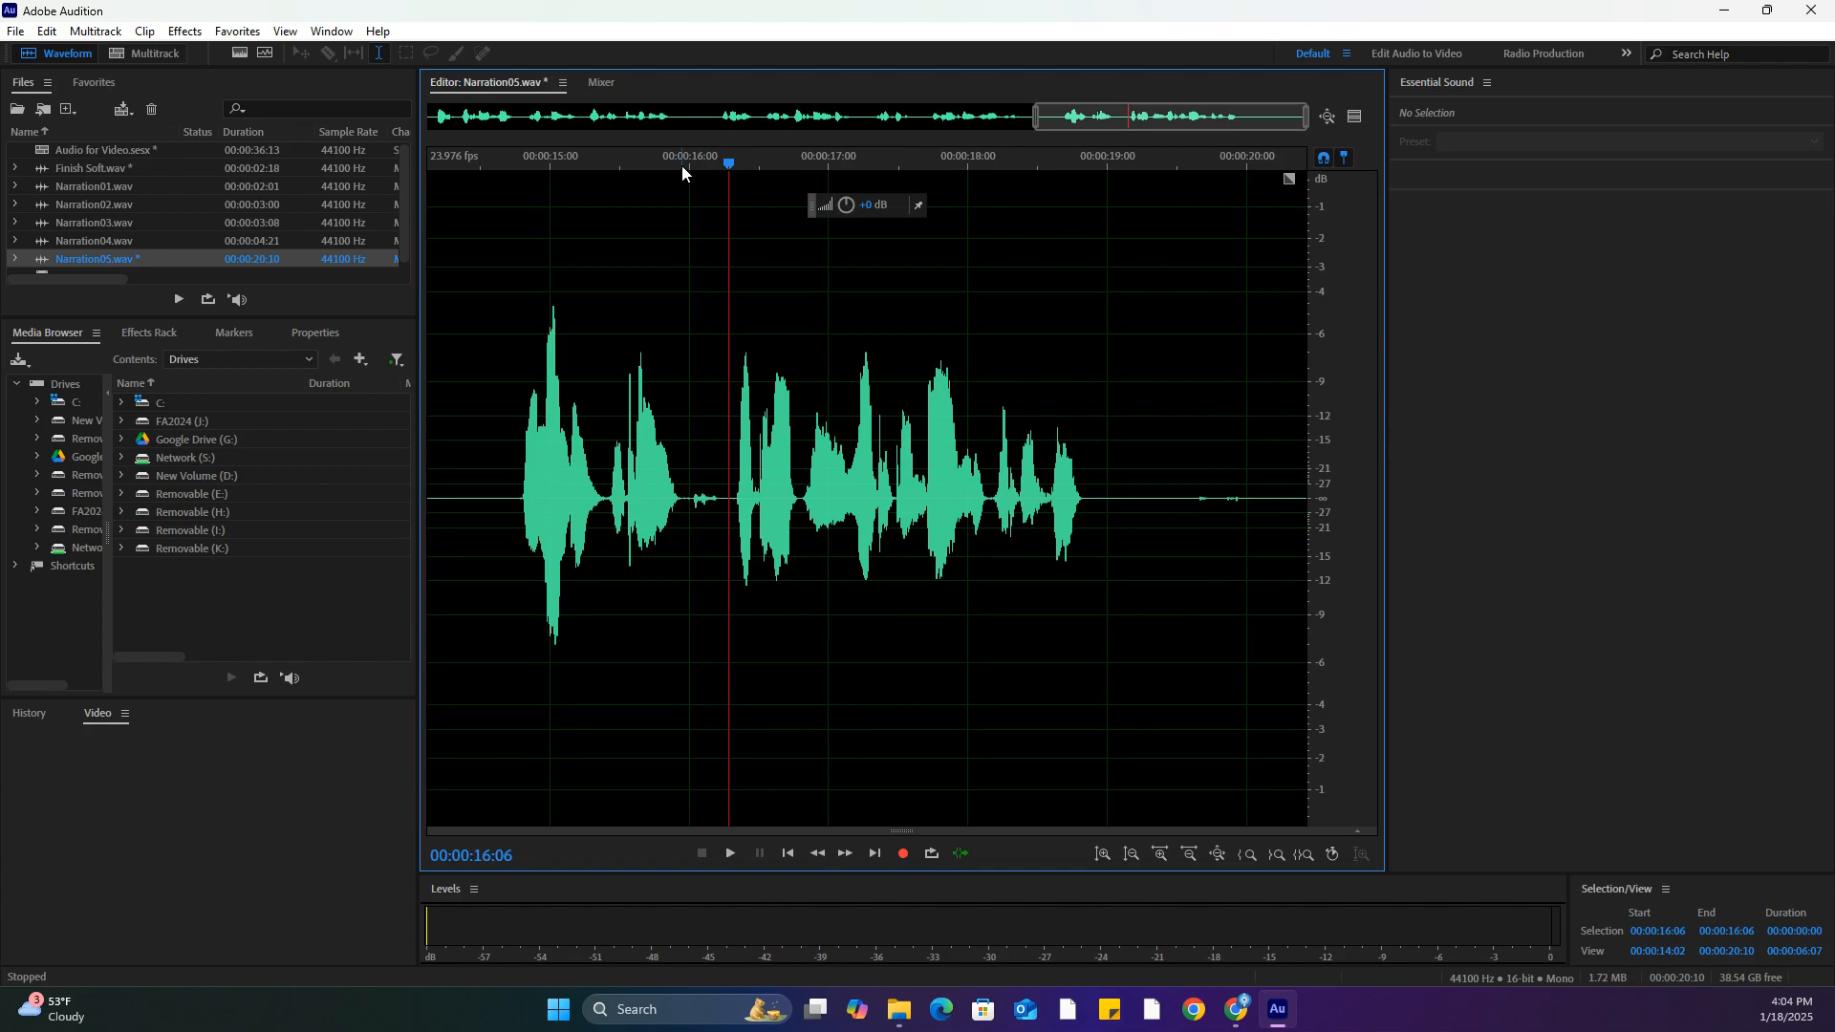
Play Narration05.wav from 00:00:15:16 to check the transition across the cut at 00:00:16:06
click(648, 165)
key(space)
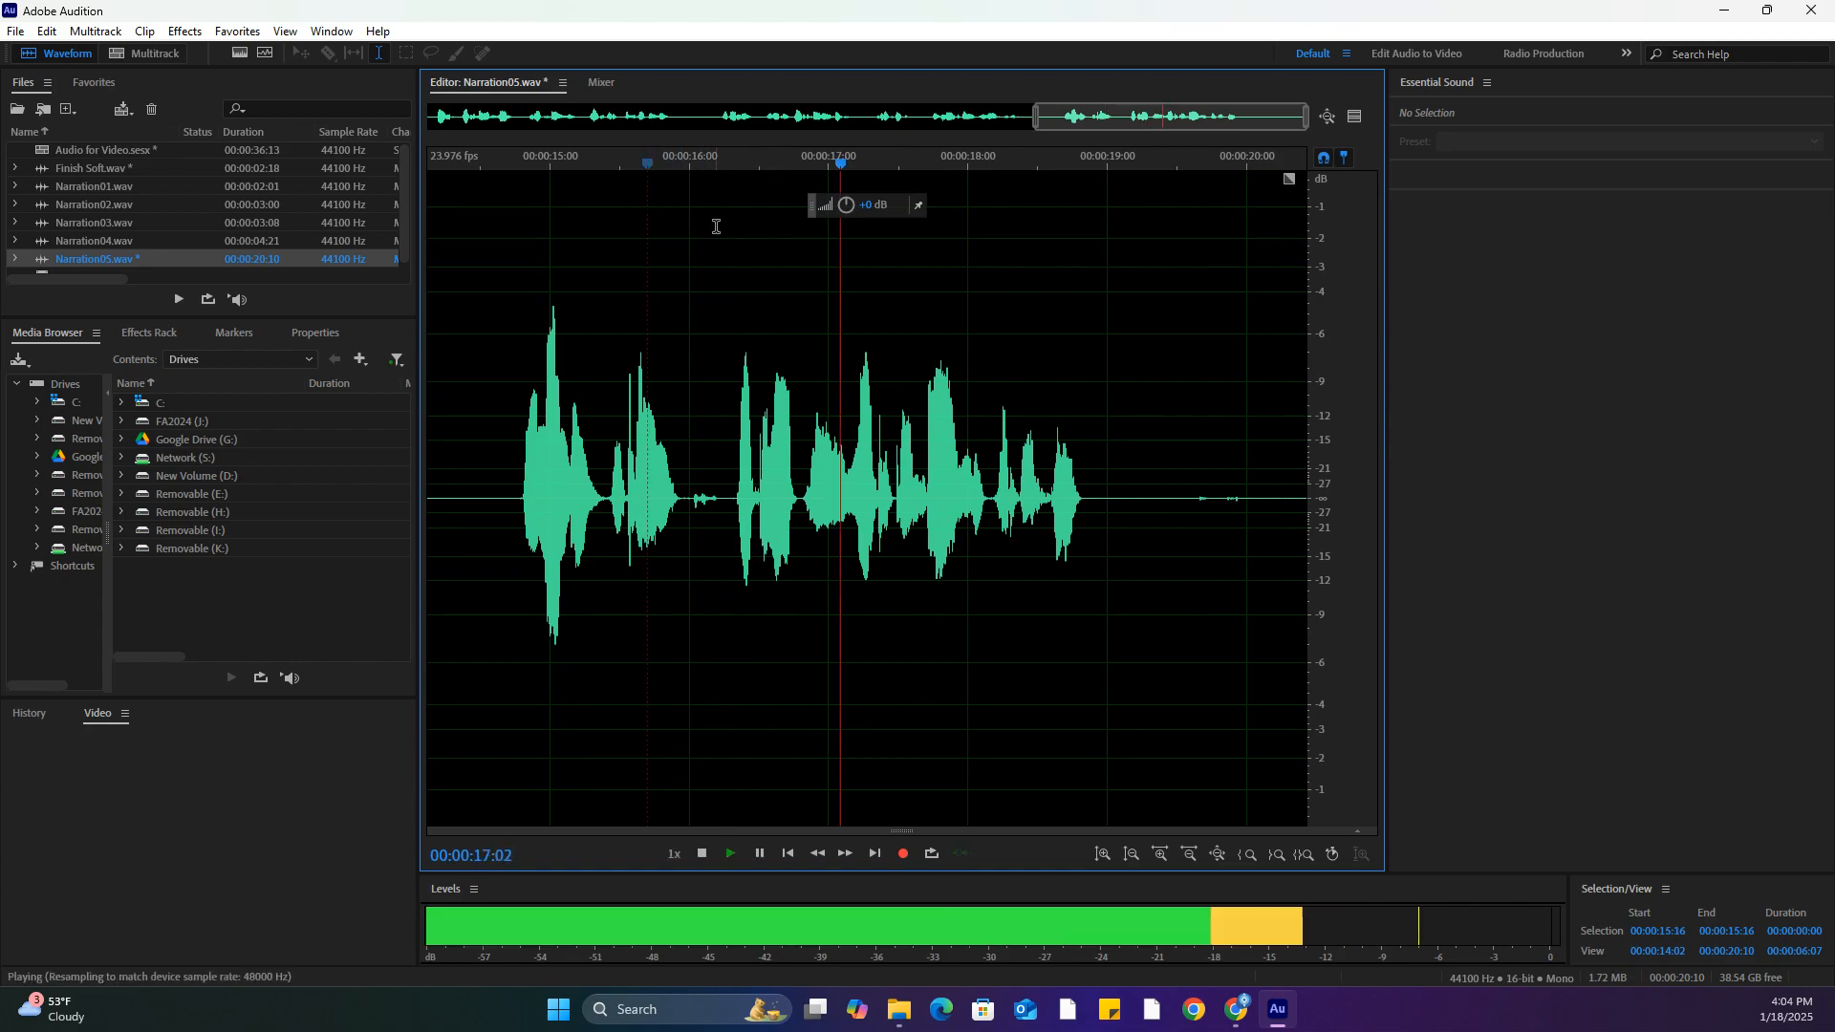
key(space)
Select the unwanted sound from 00:00:16:19 to 00:00:17:03, preview its removal, and replace it with 00:00:00:07 of inserted silence
drag(800, 486, 845, 503)
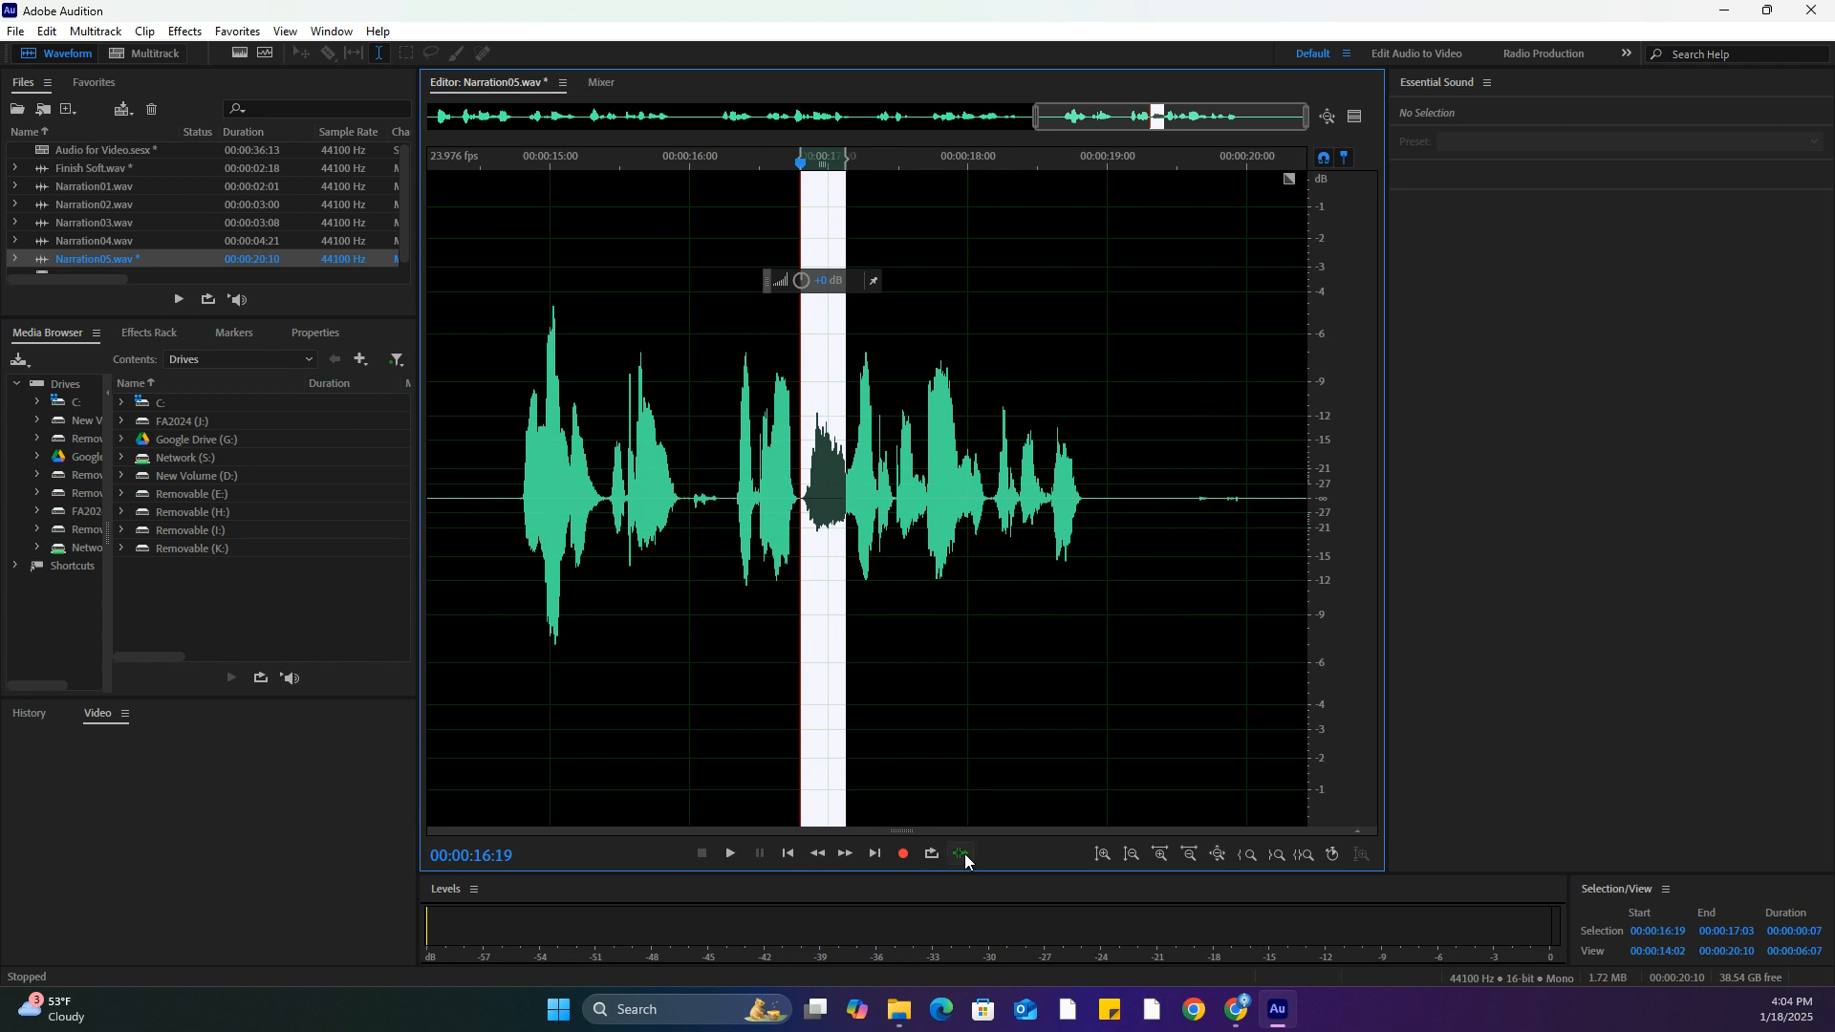
click(727, 163)
key(space)
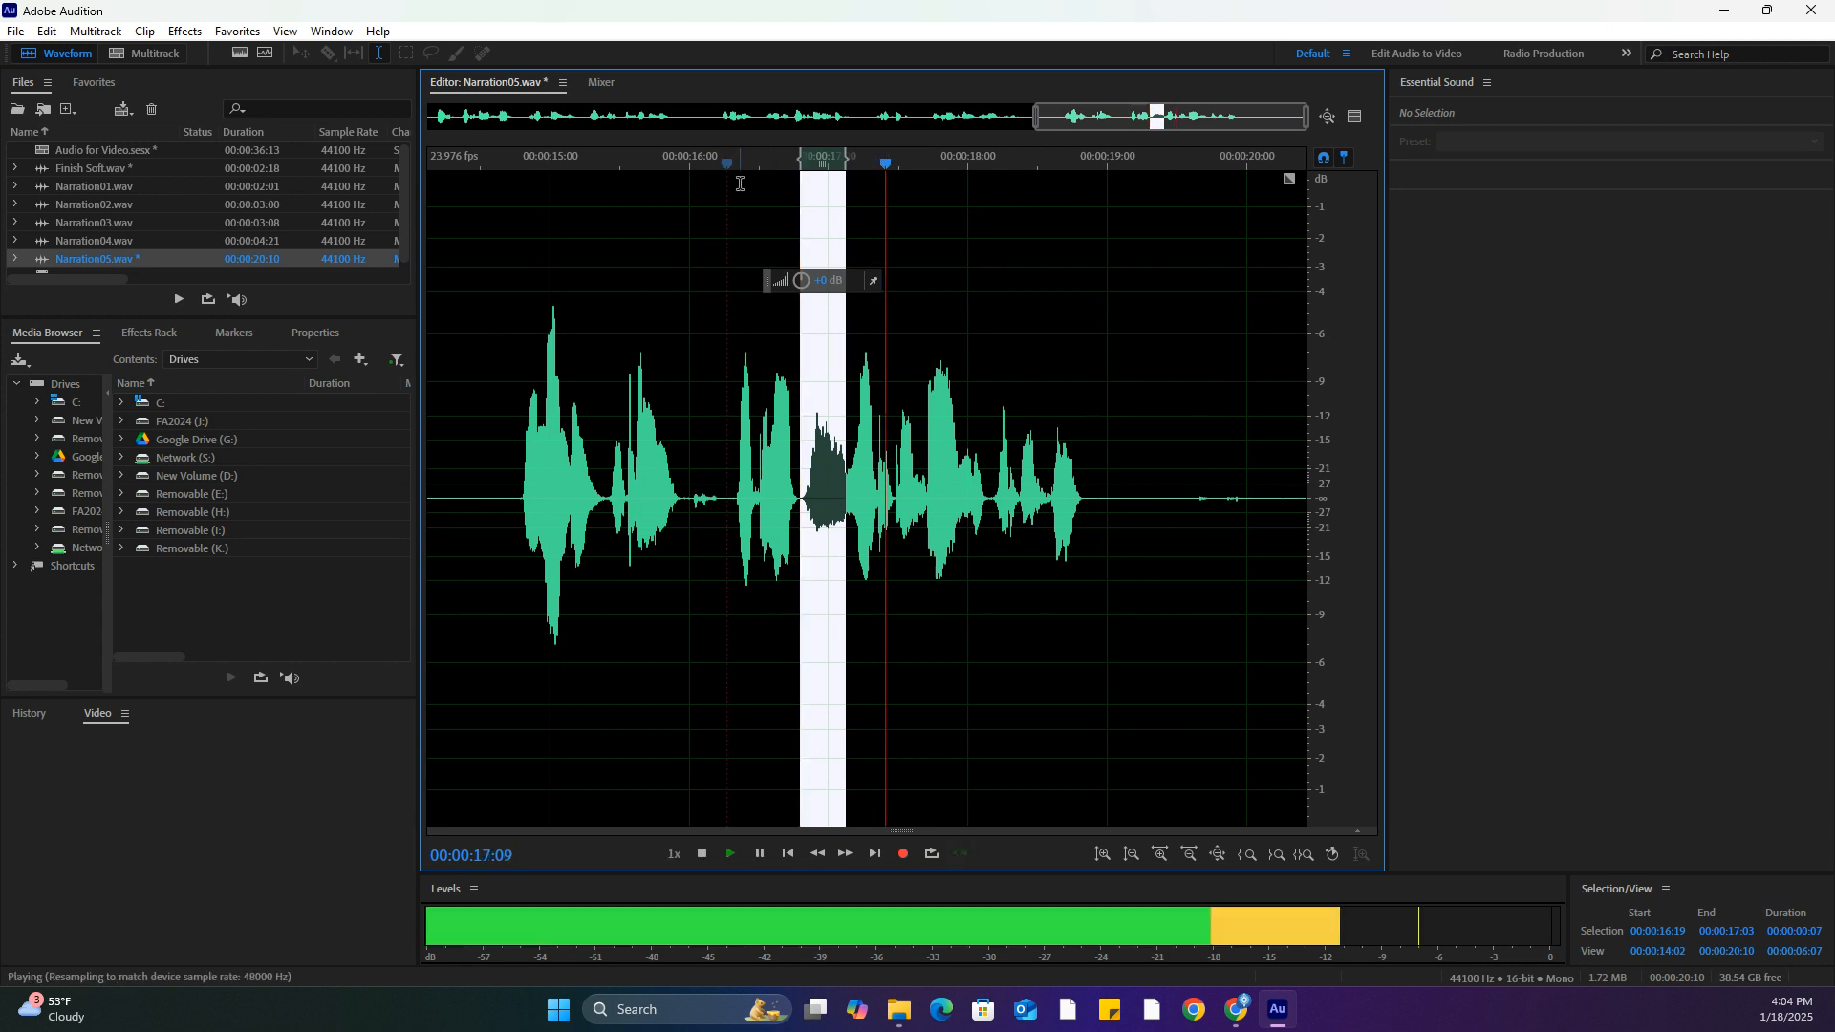
key(space)
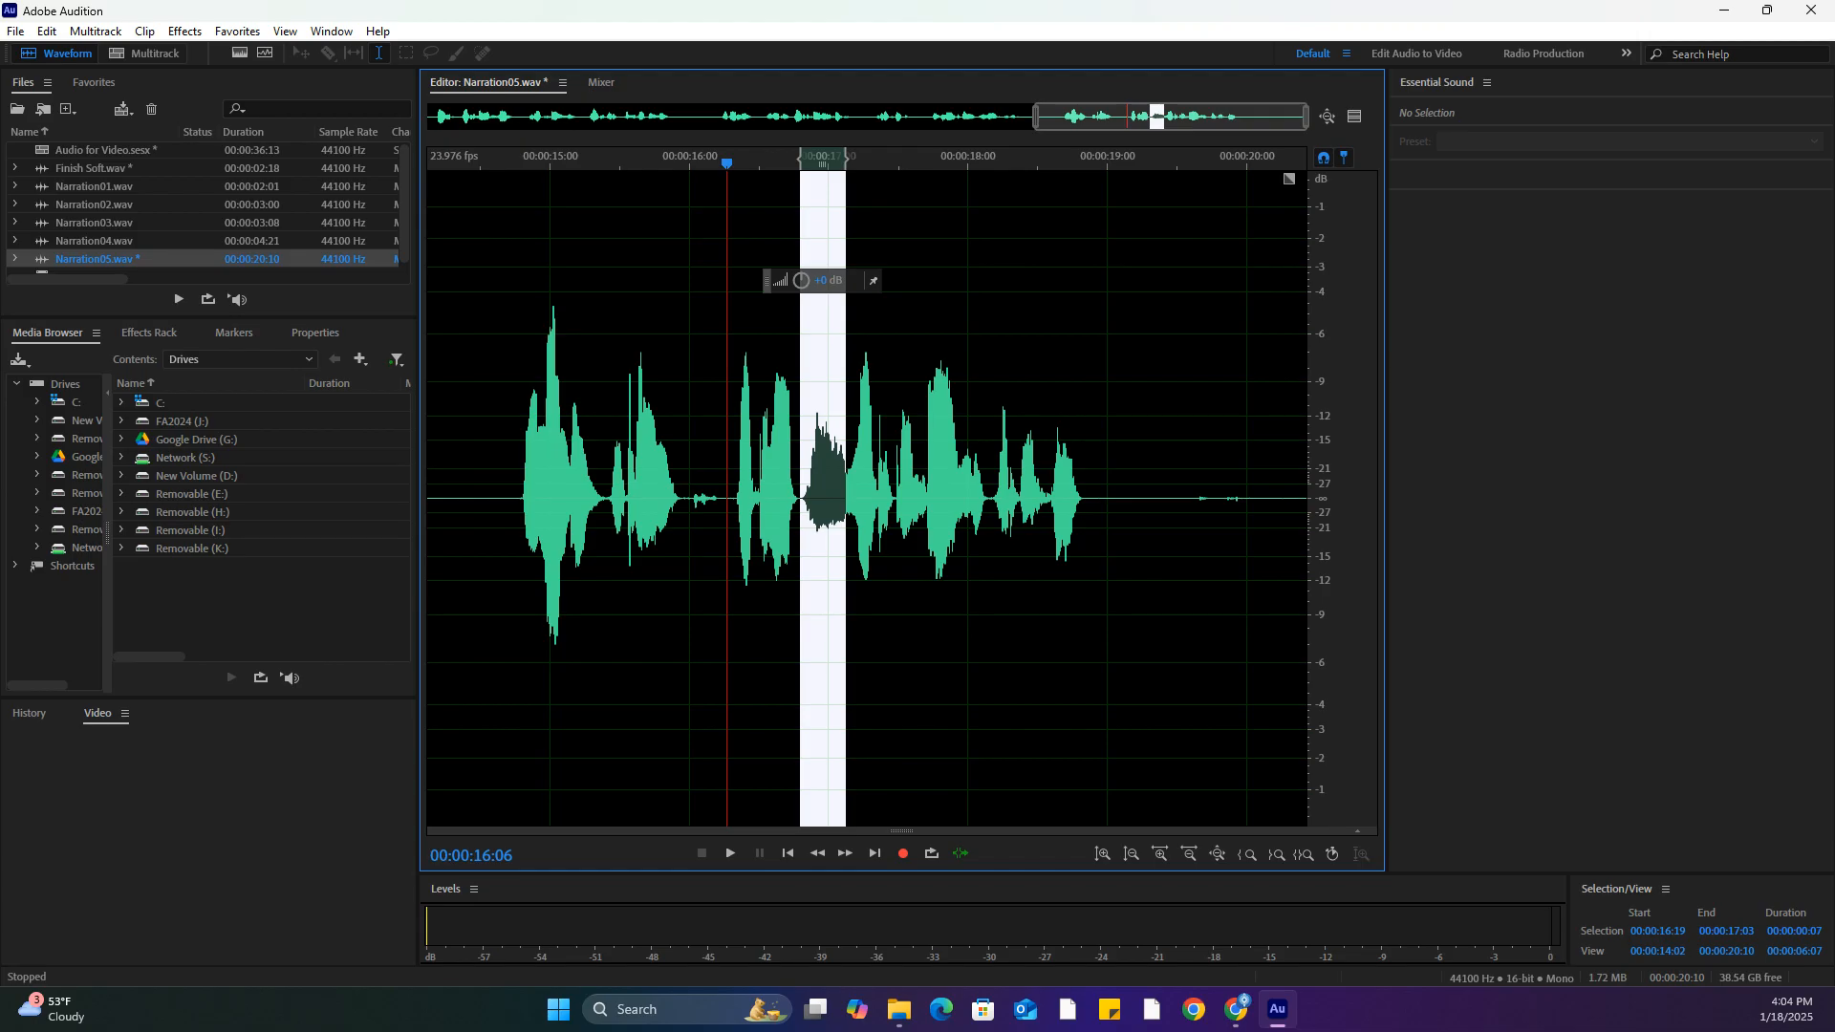
drag(1306, 117, 1147, 128)
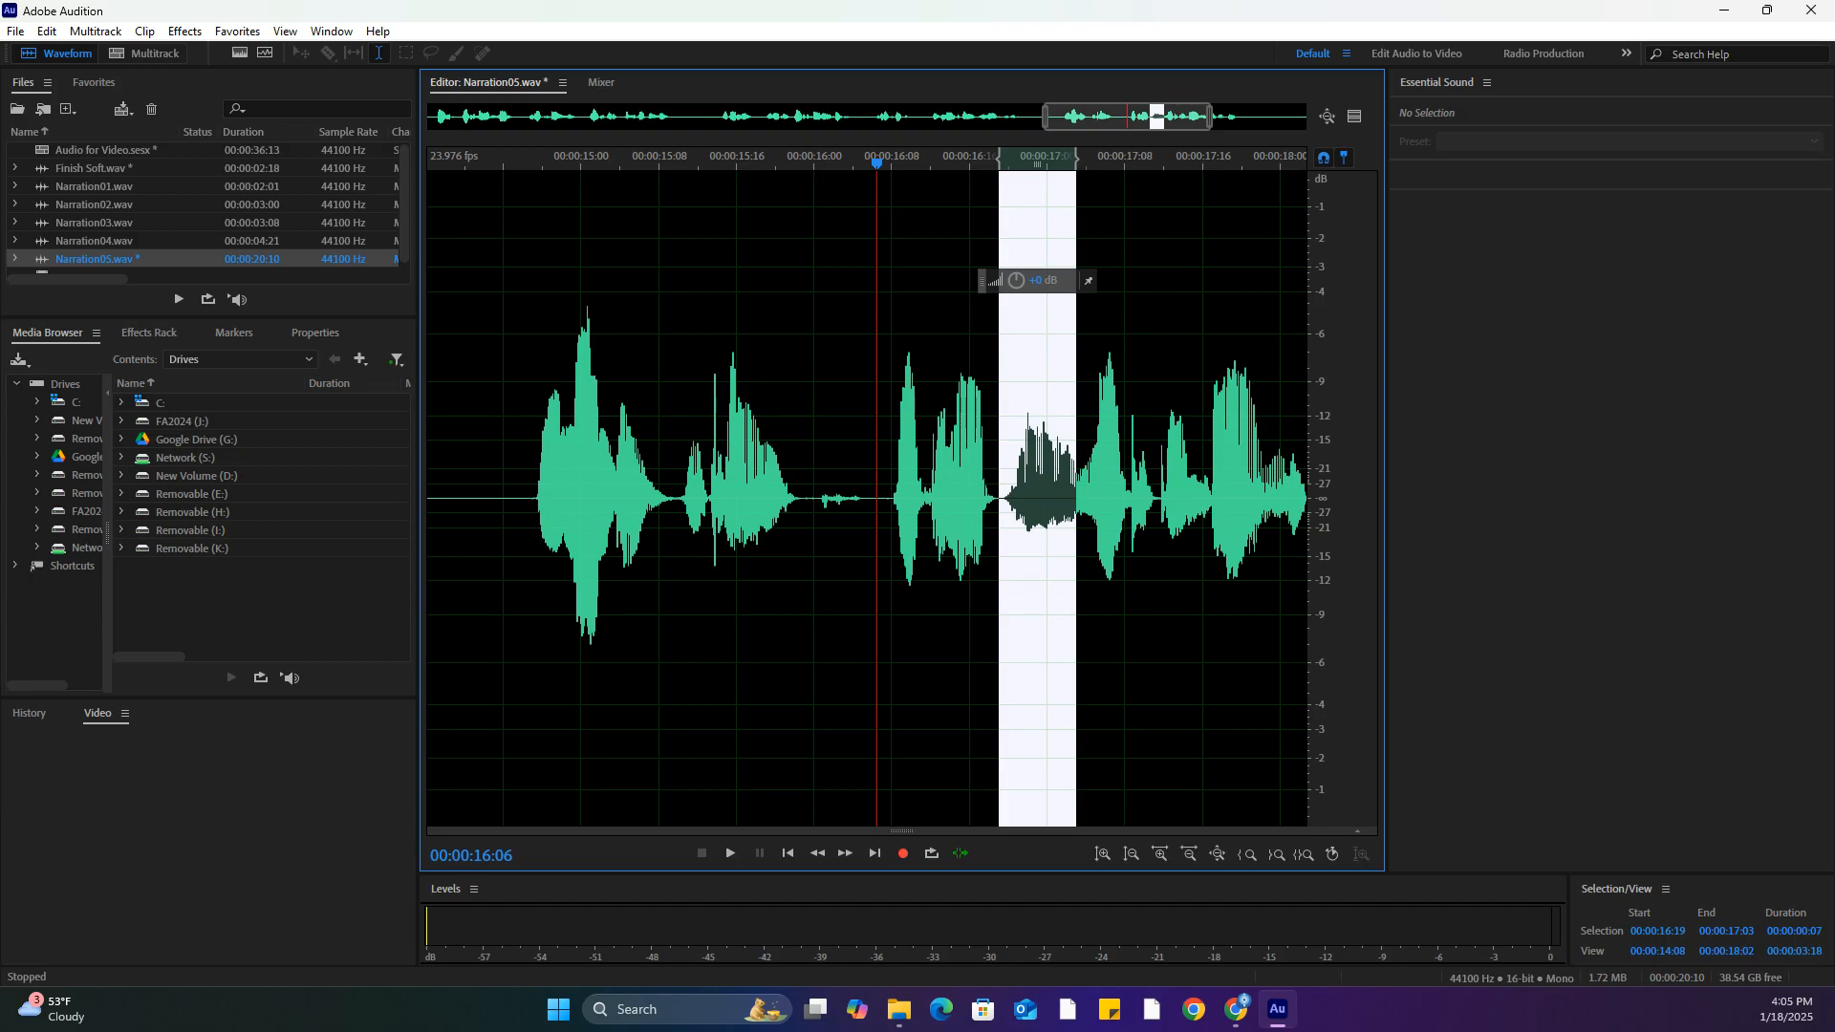
click(47, 30)
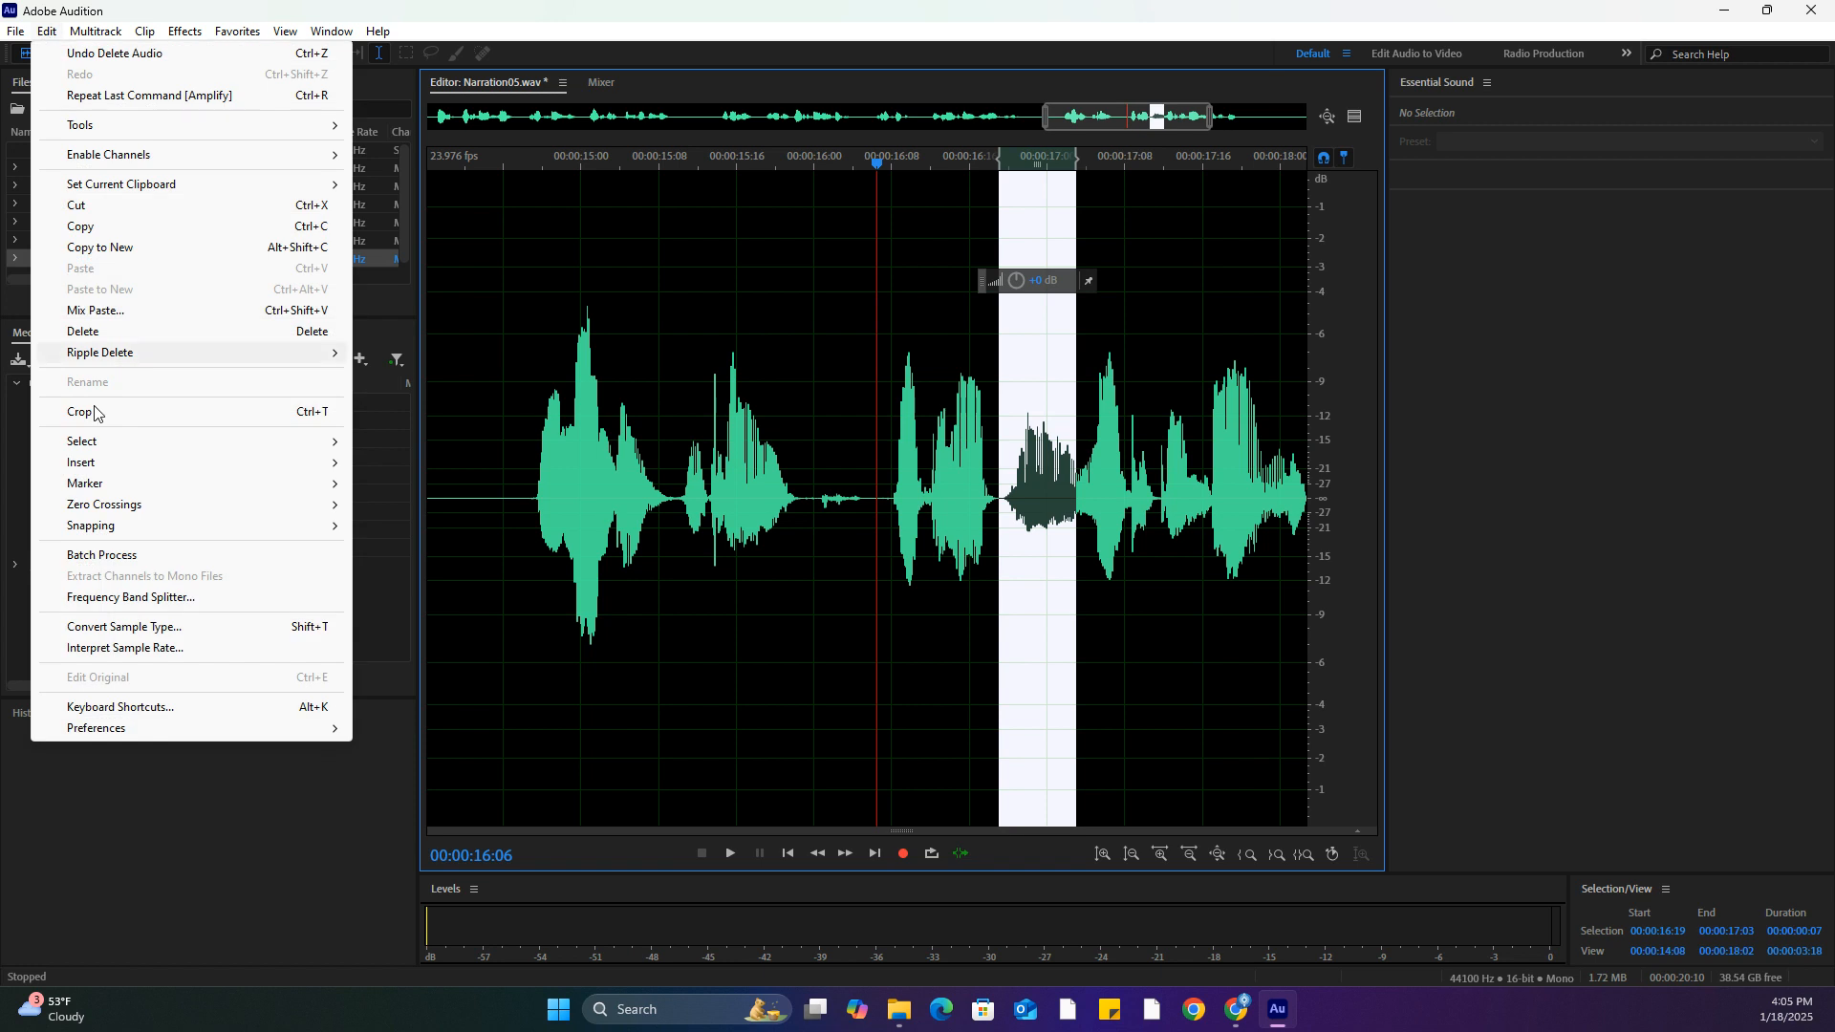
mouse_move(107, 468)
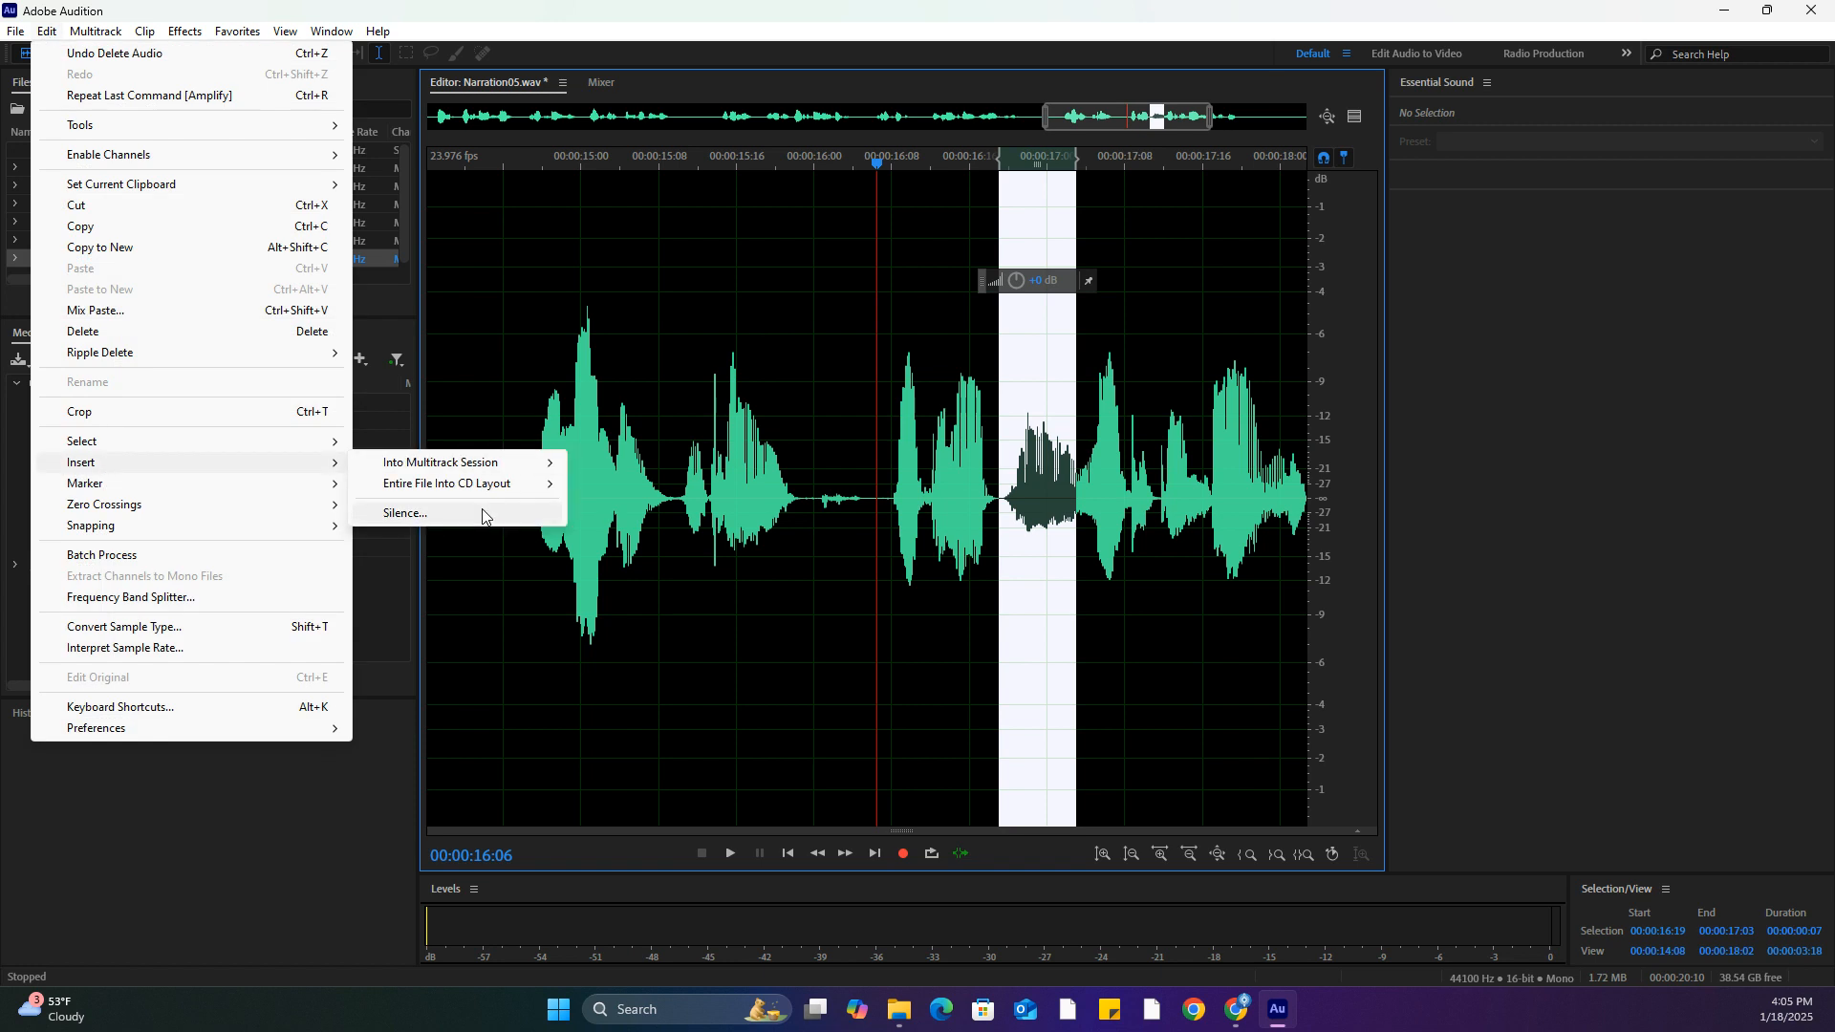
click(483, 514)
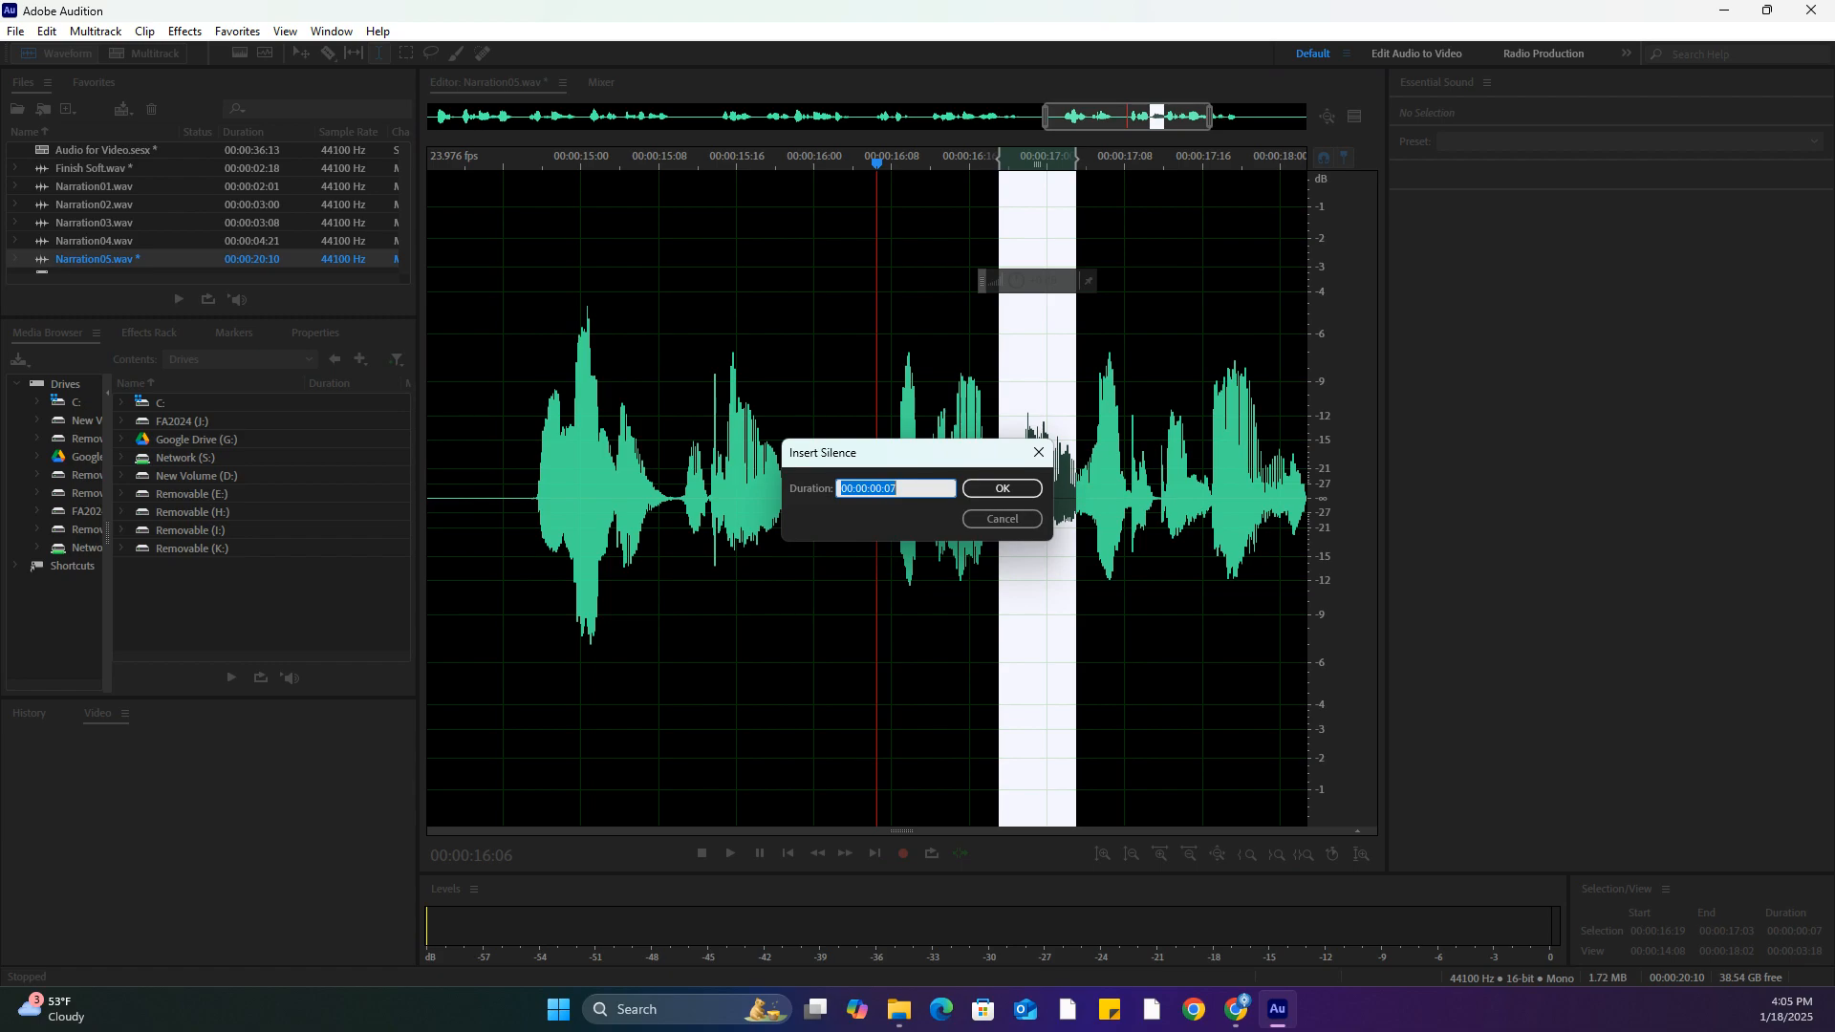
click(1000, 491)
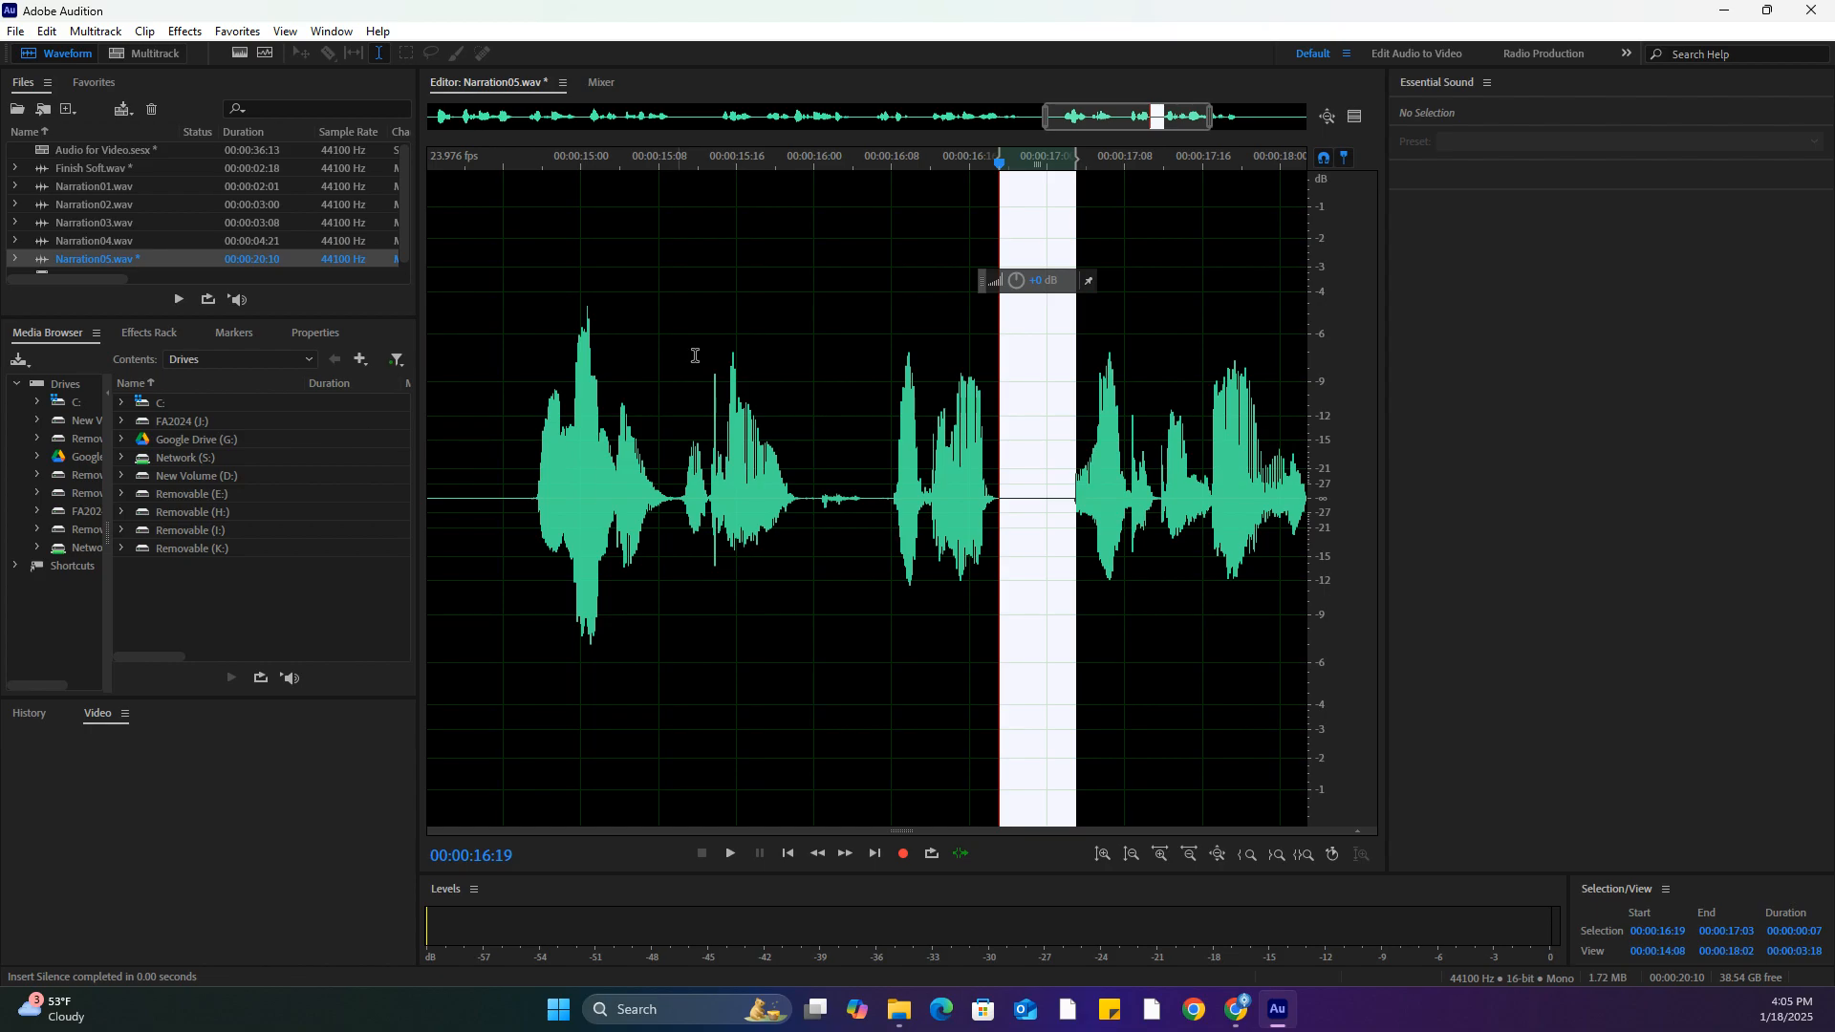
Play Narration05.wav from 00:00:16:09 through the inserted silence with Skip Selection turned off
click(944, 164)
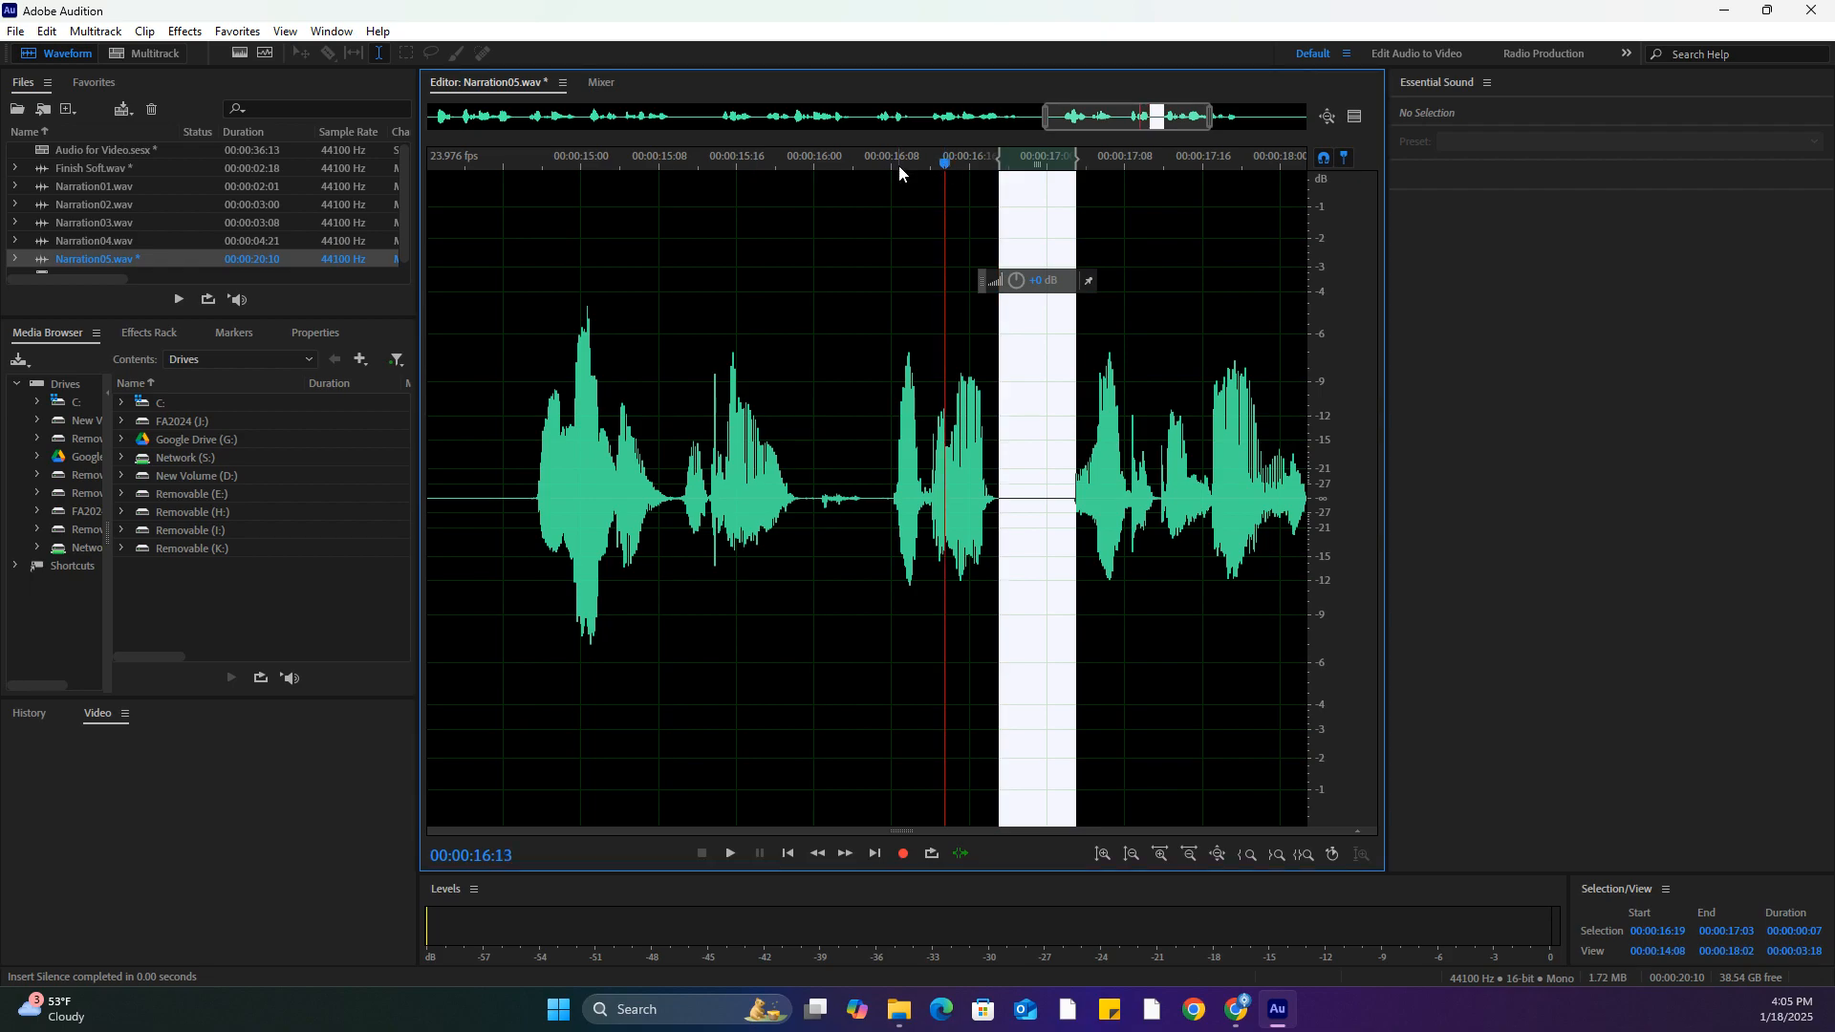
click(909, 164)
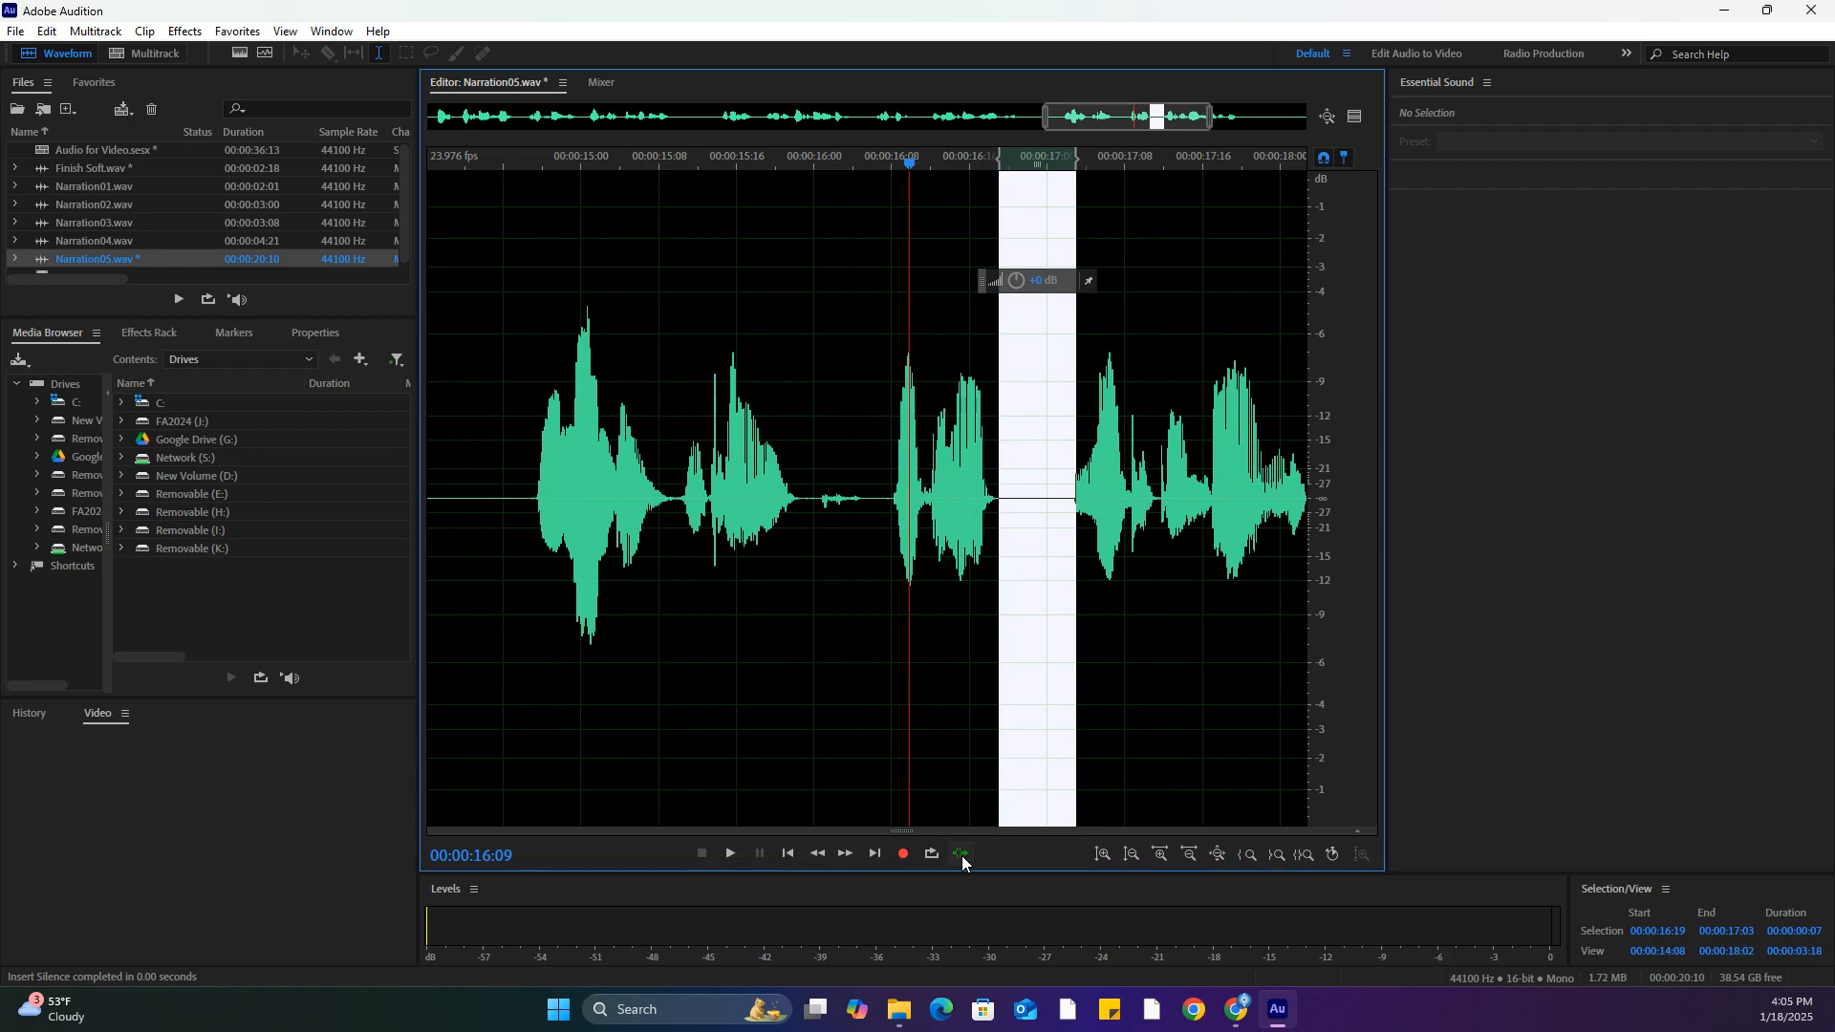
key(space)
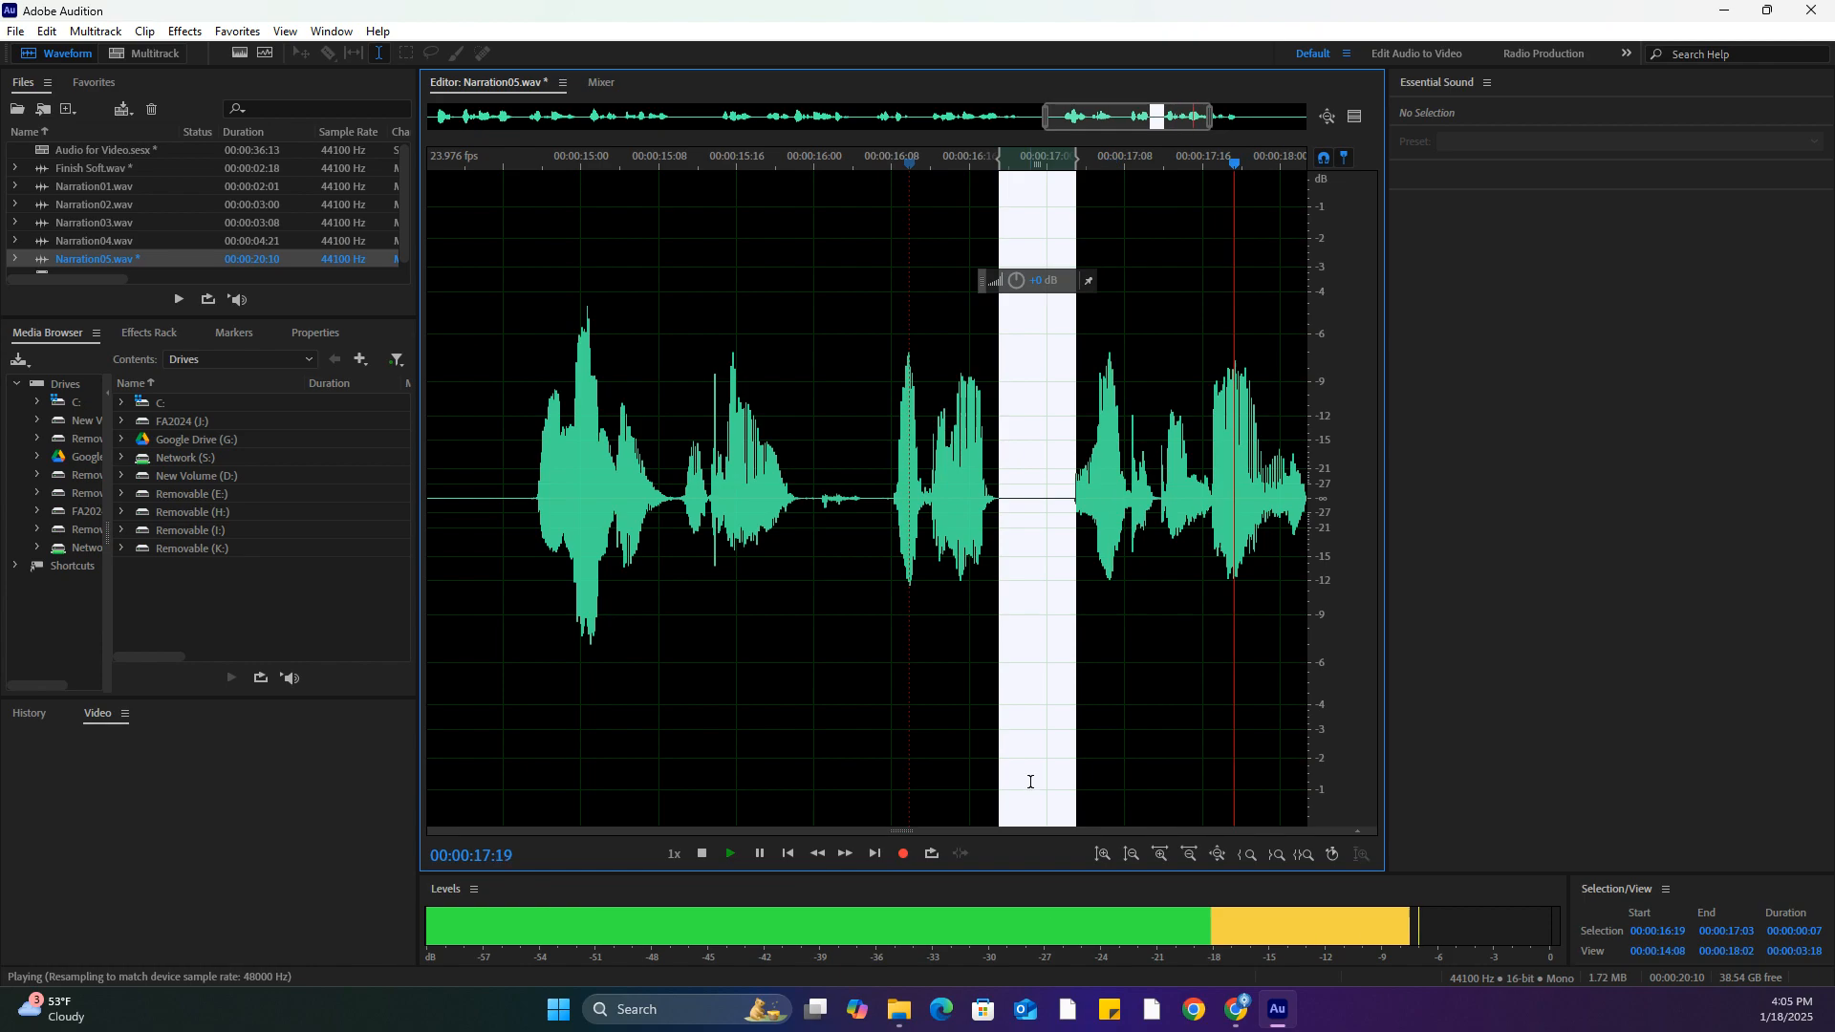
key(space)
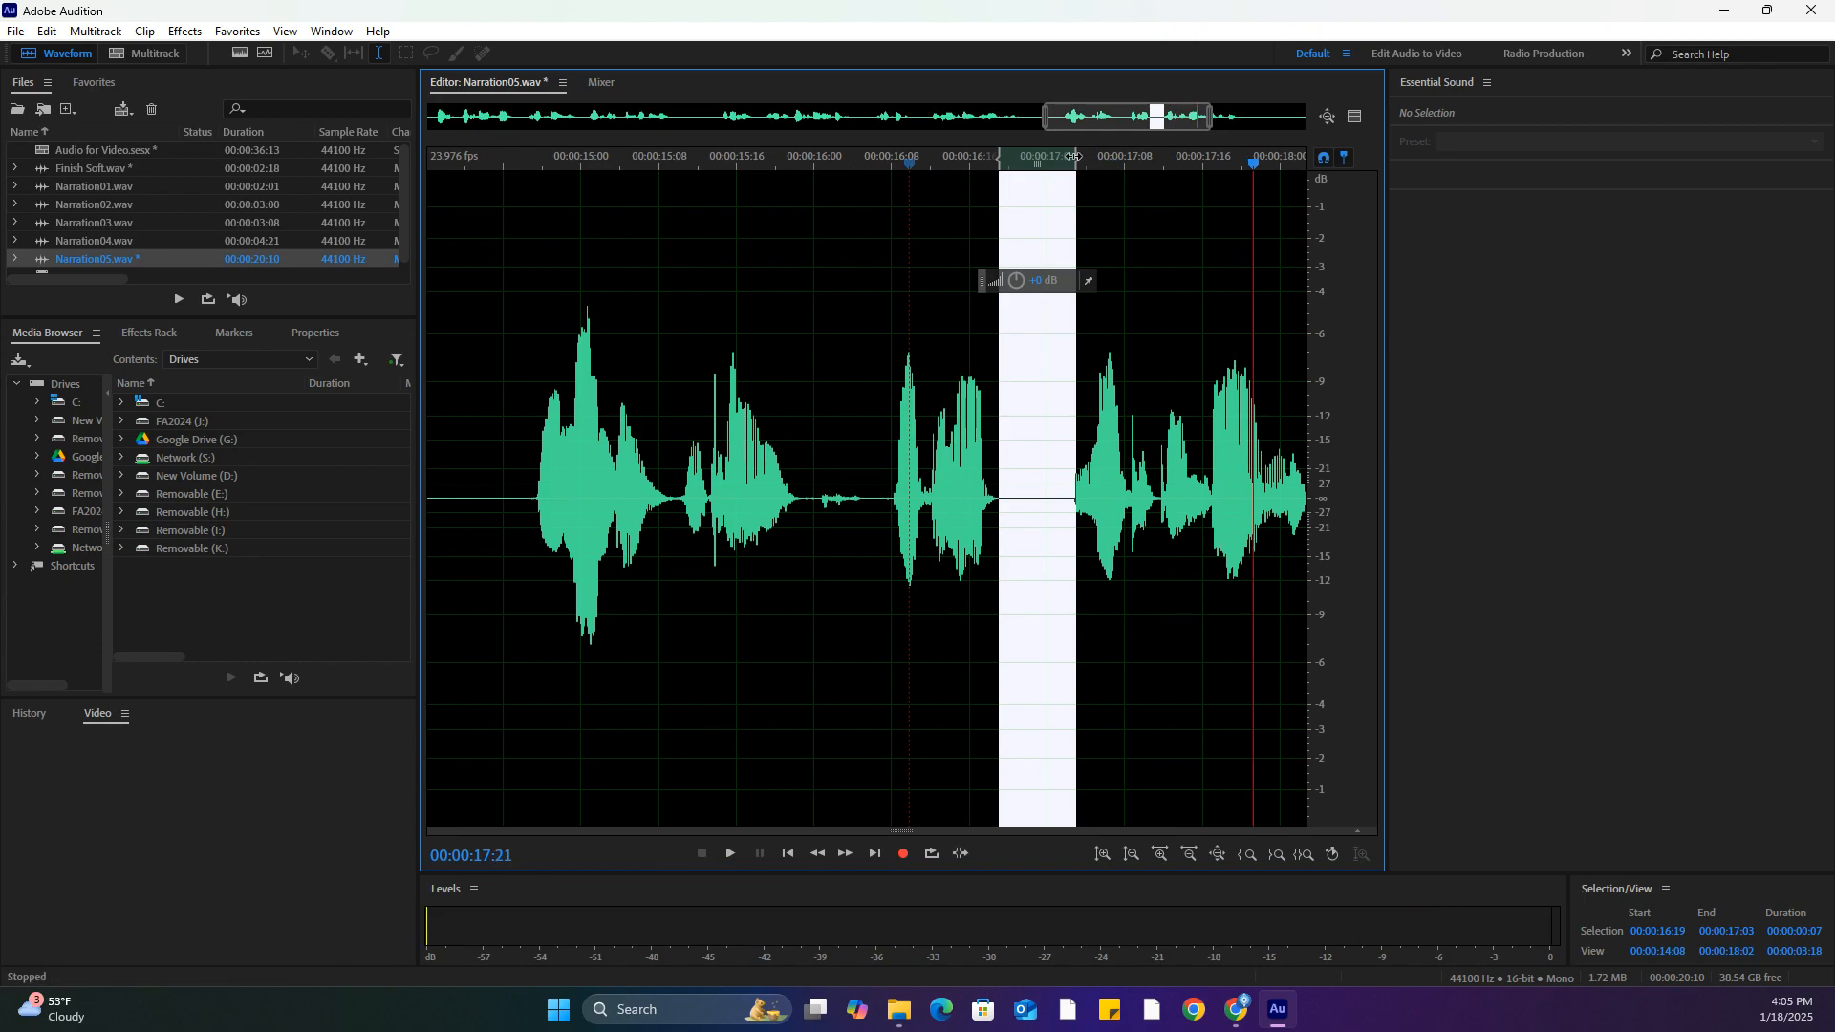
Shorten the silence selection to 00:00:16:19–00:00:17:02, preview its removal with Skip Selection on, and delete it
drag(1078, 155, 1064, 161)
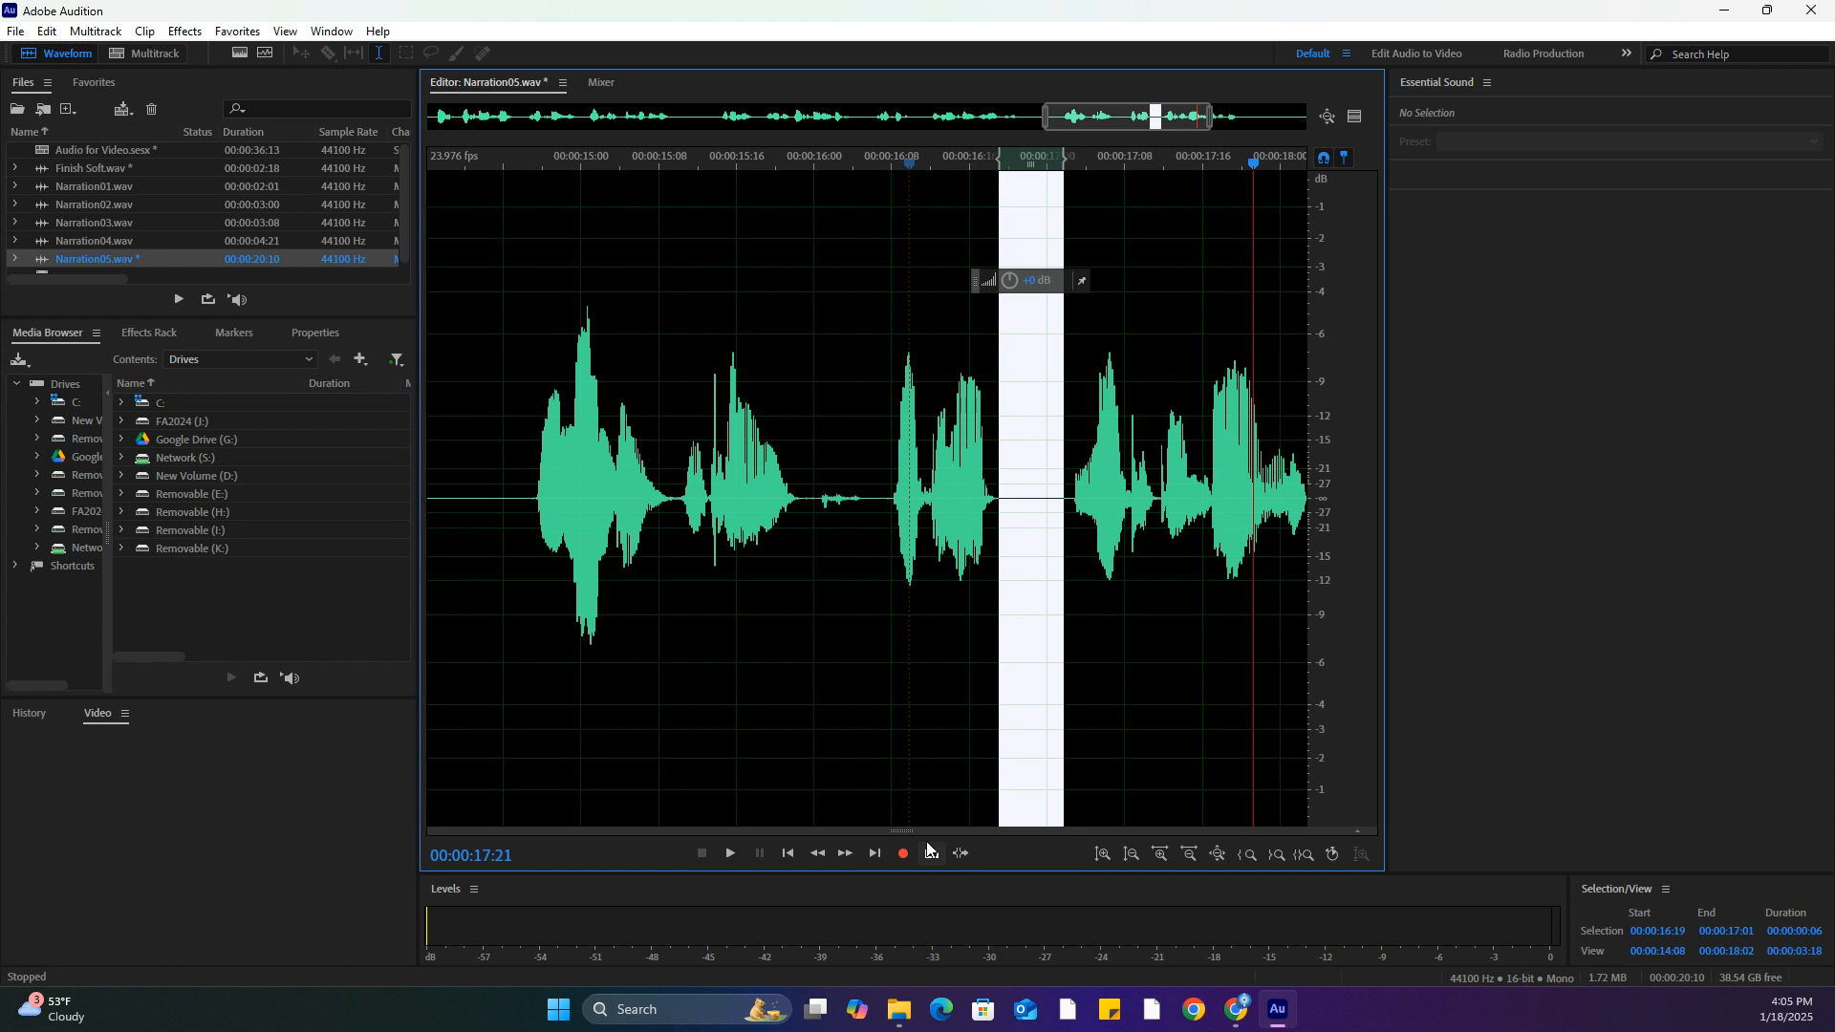
key(space)
drag(1063, 158, 1058, 157)
click(886, 157)
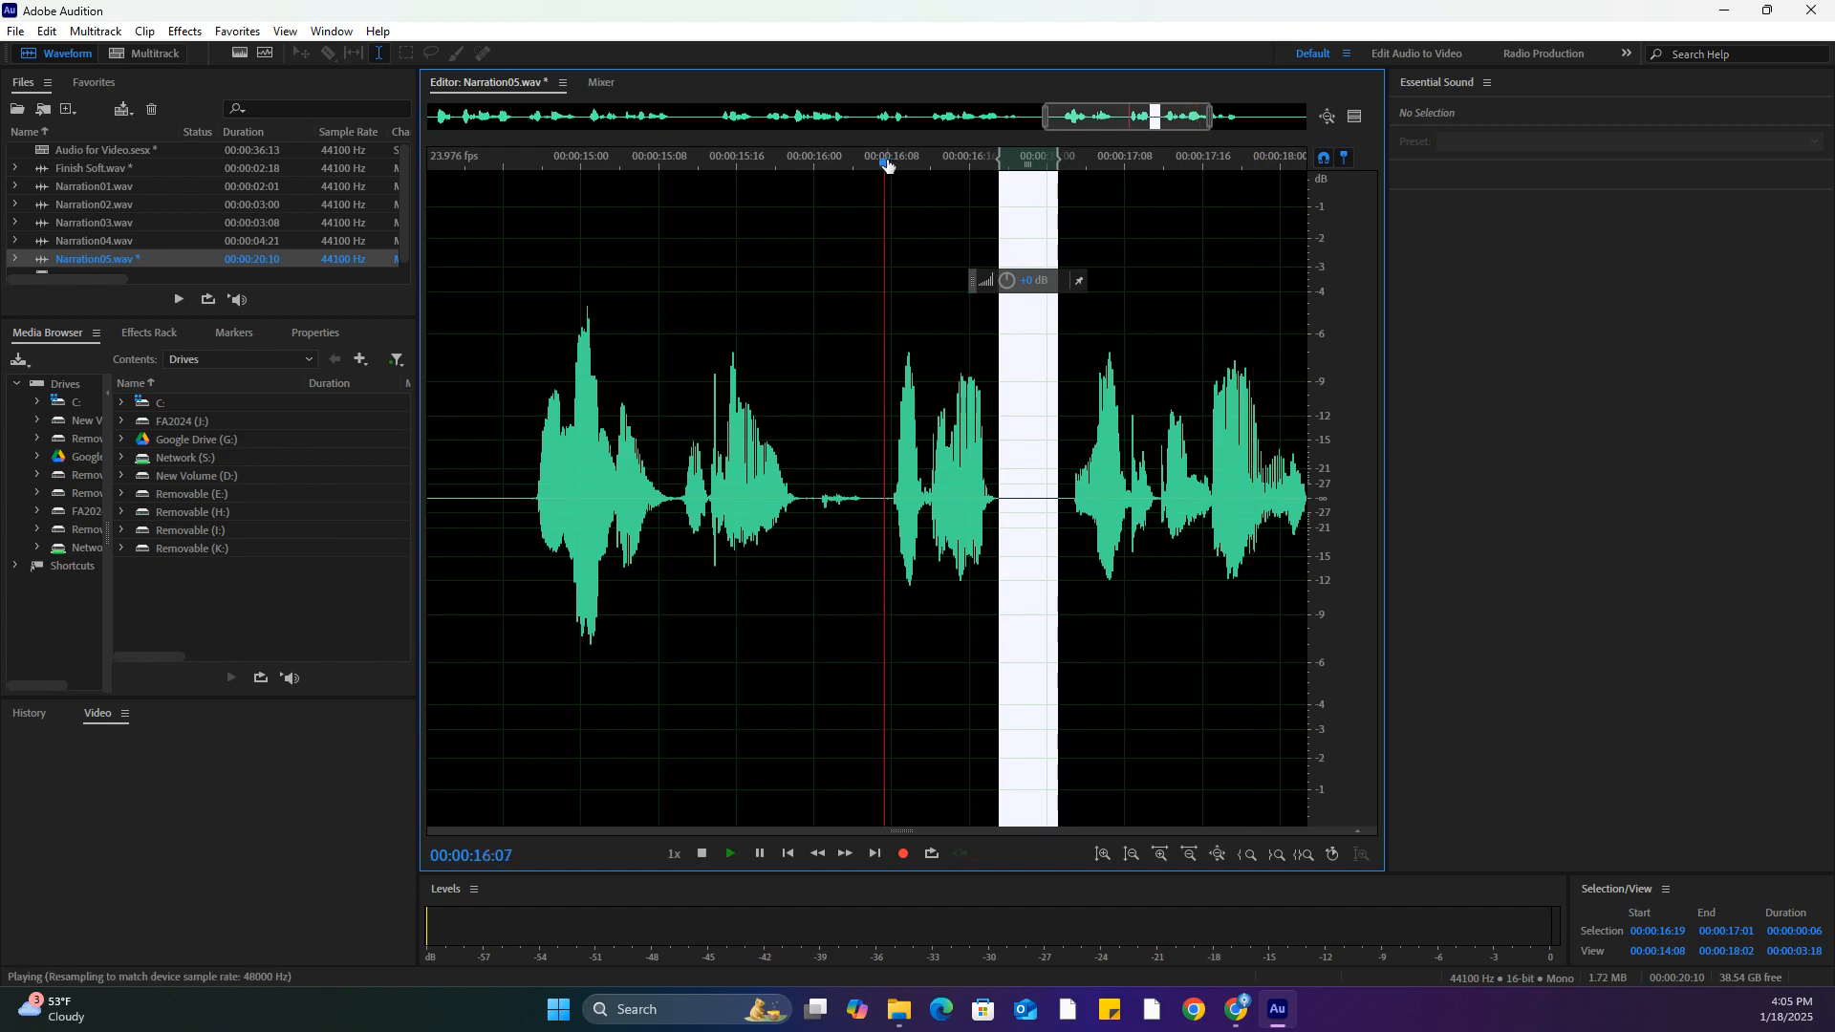
key(space)
key(space)
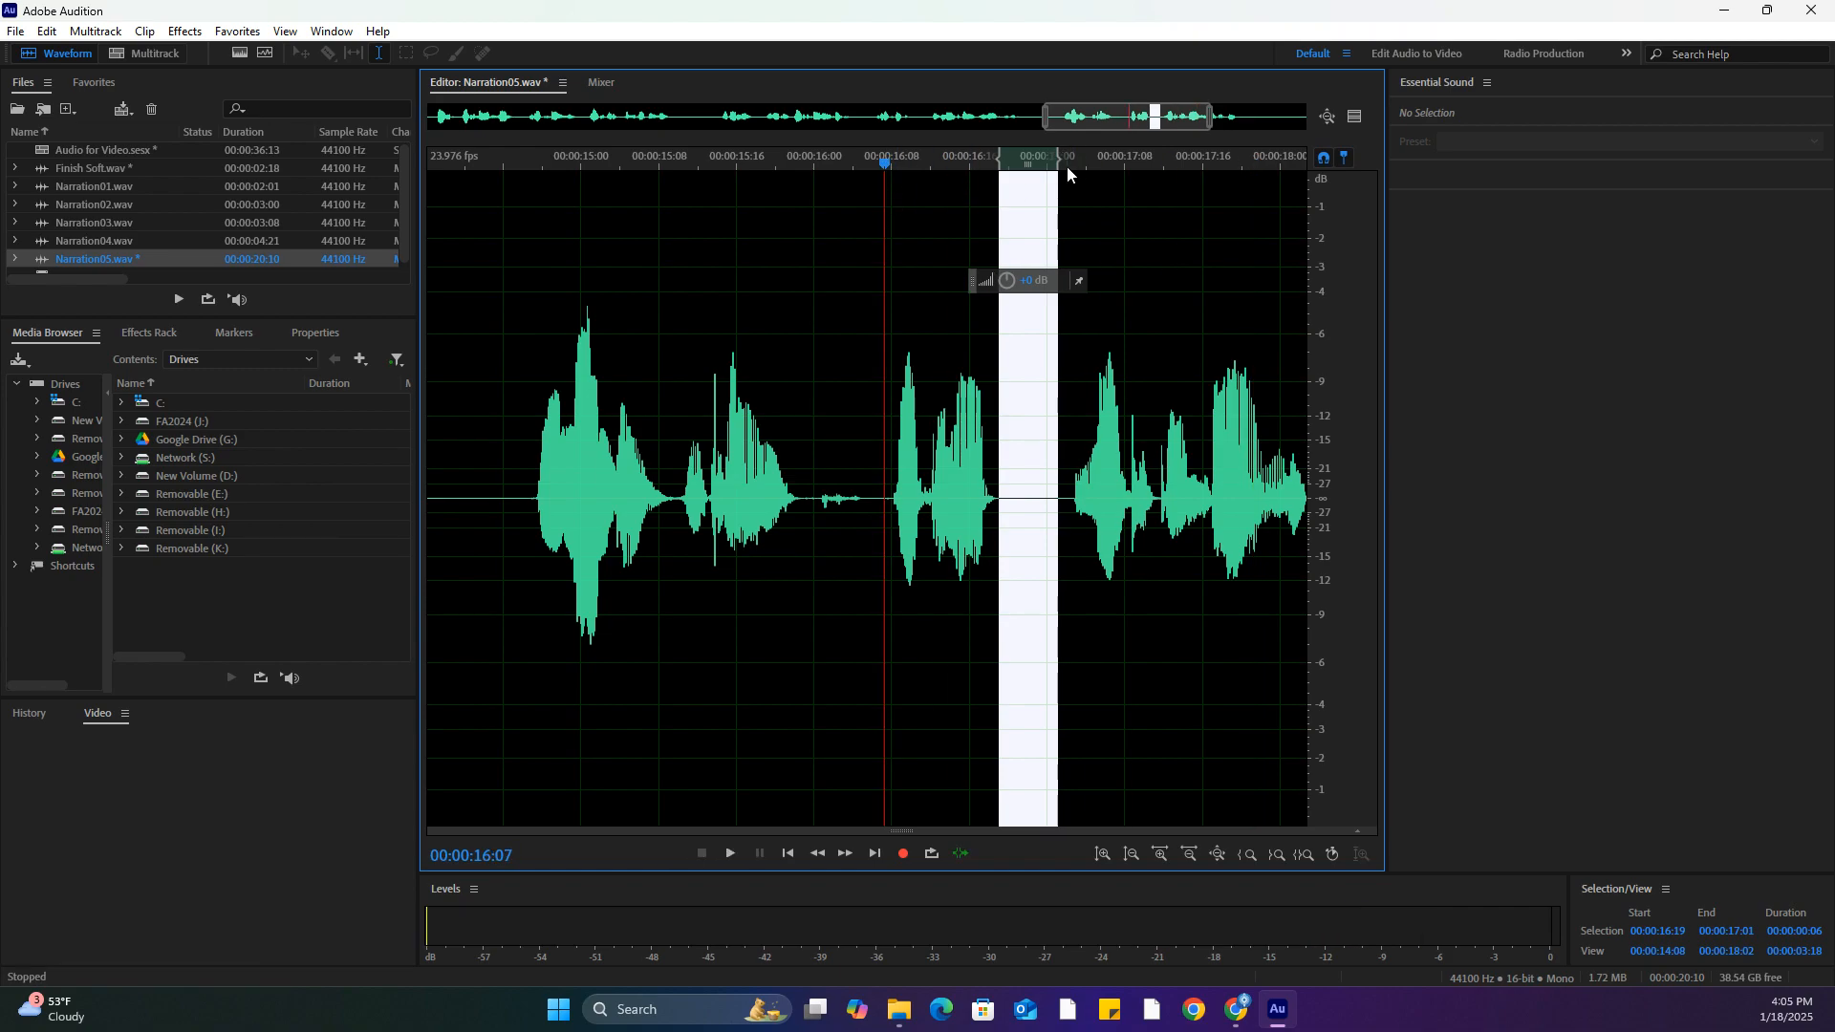
drag(1059, 161, 1065, 160)
key(space)
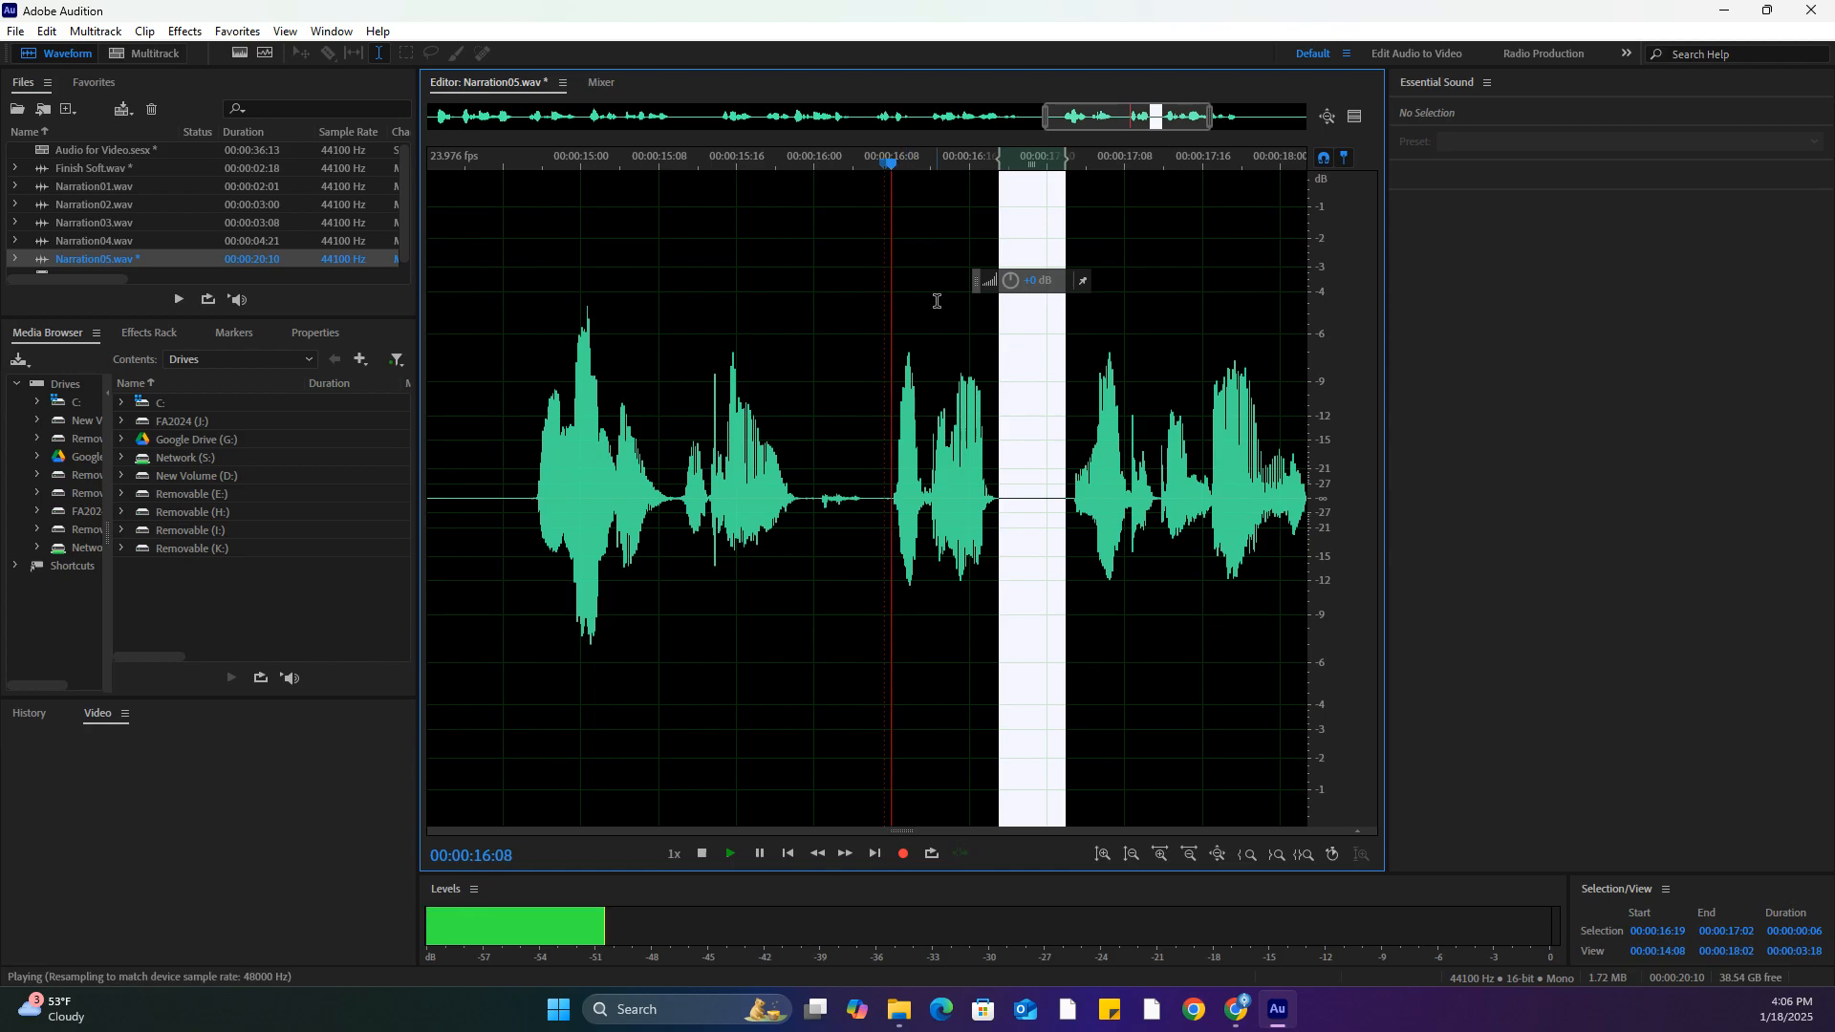
key(space)
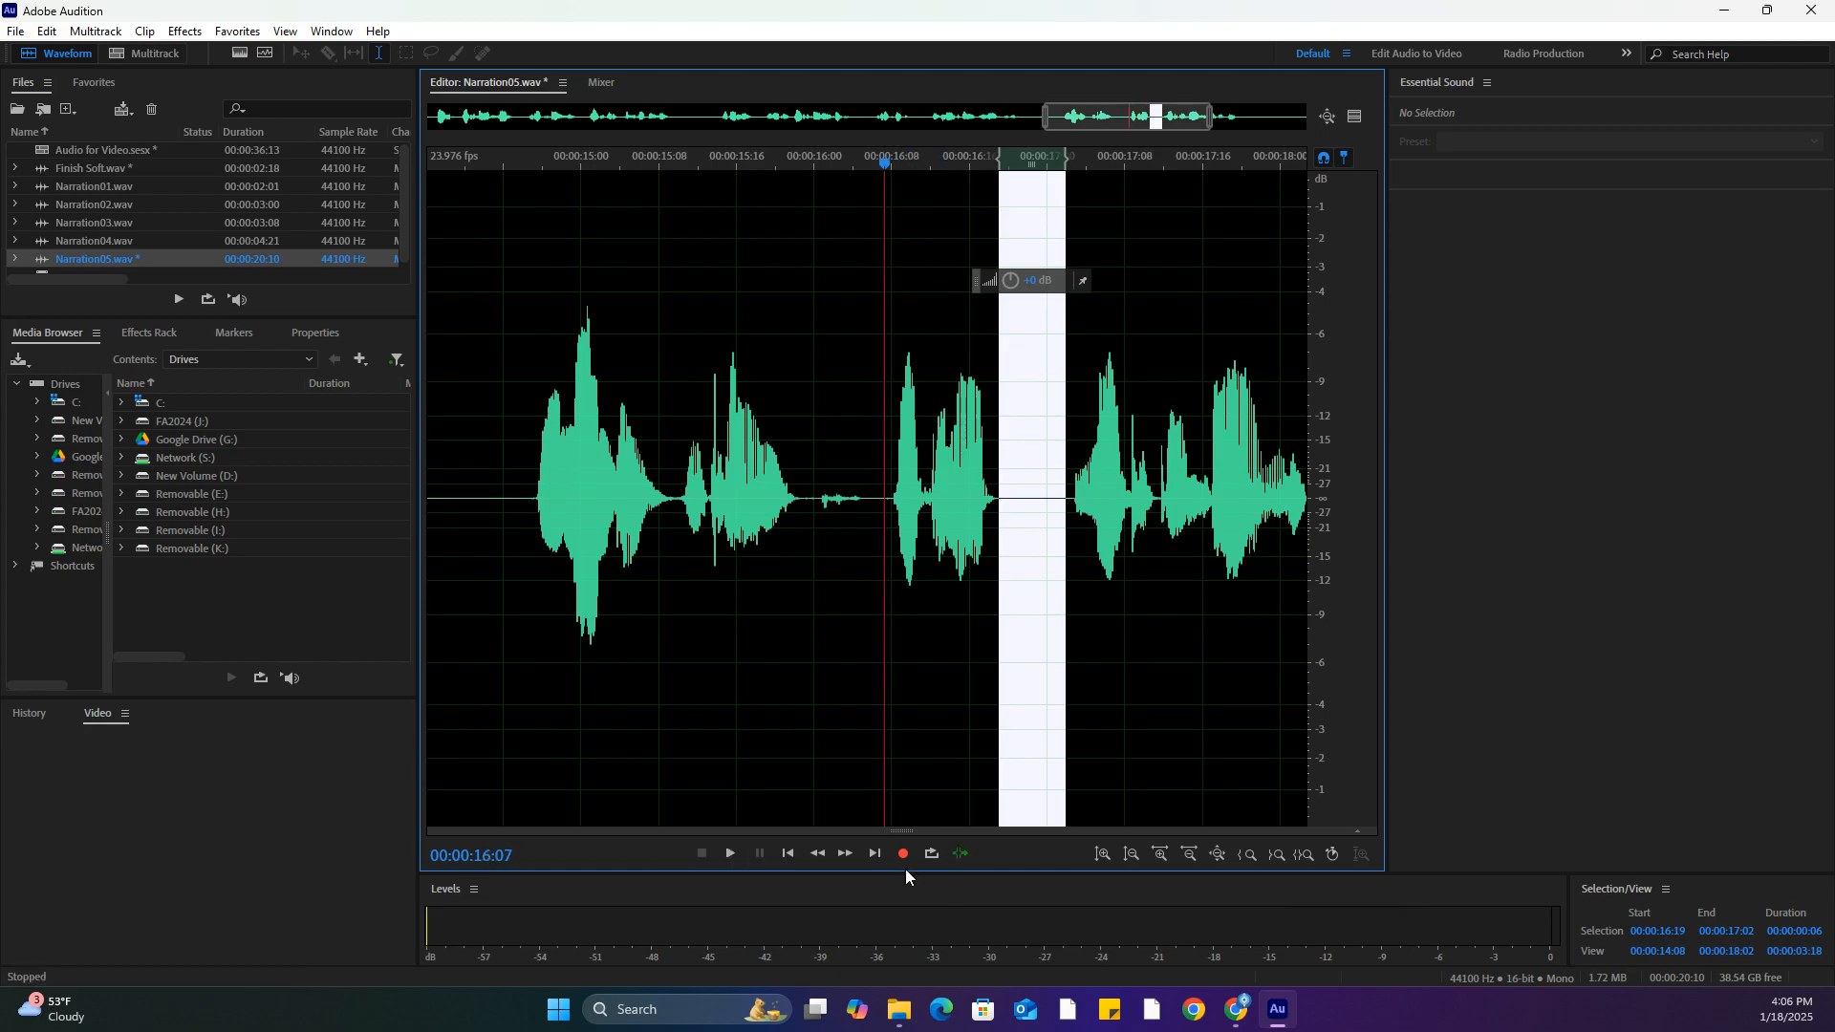
key(Delete)
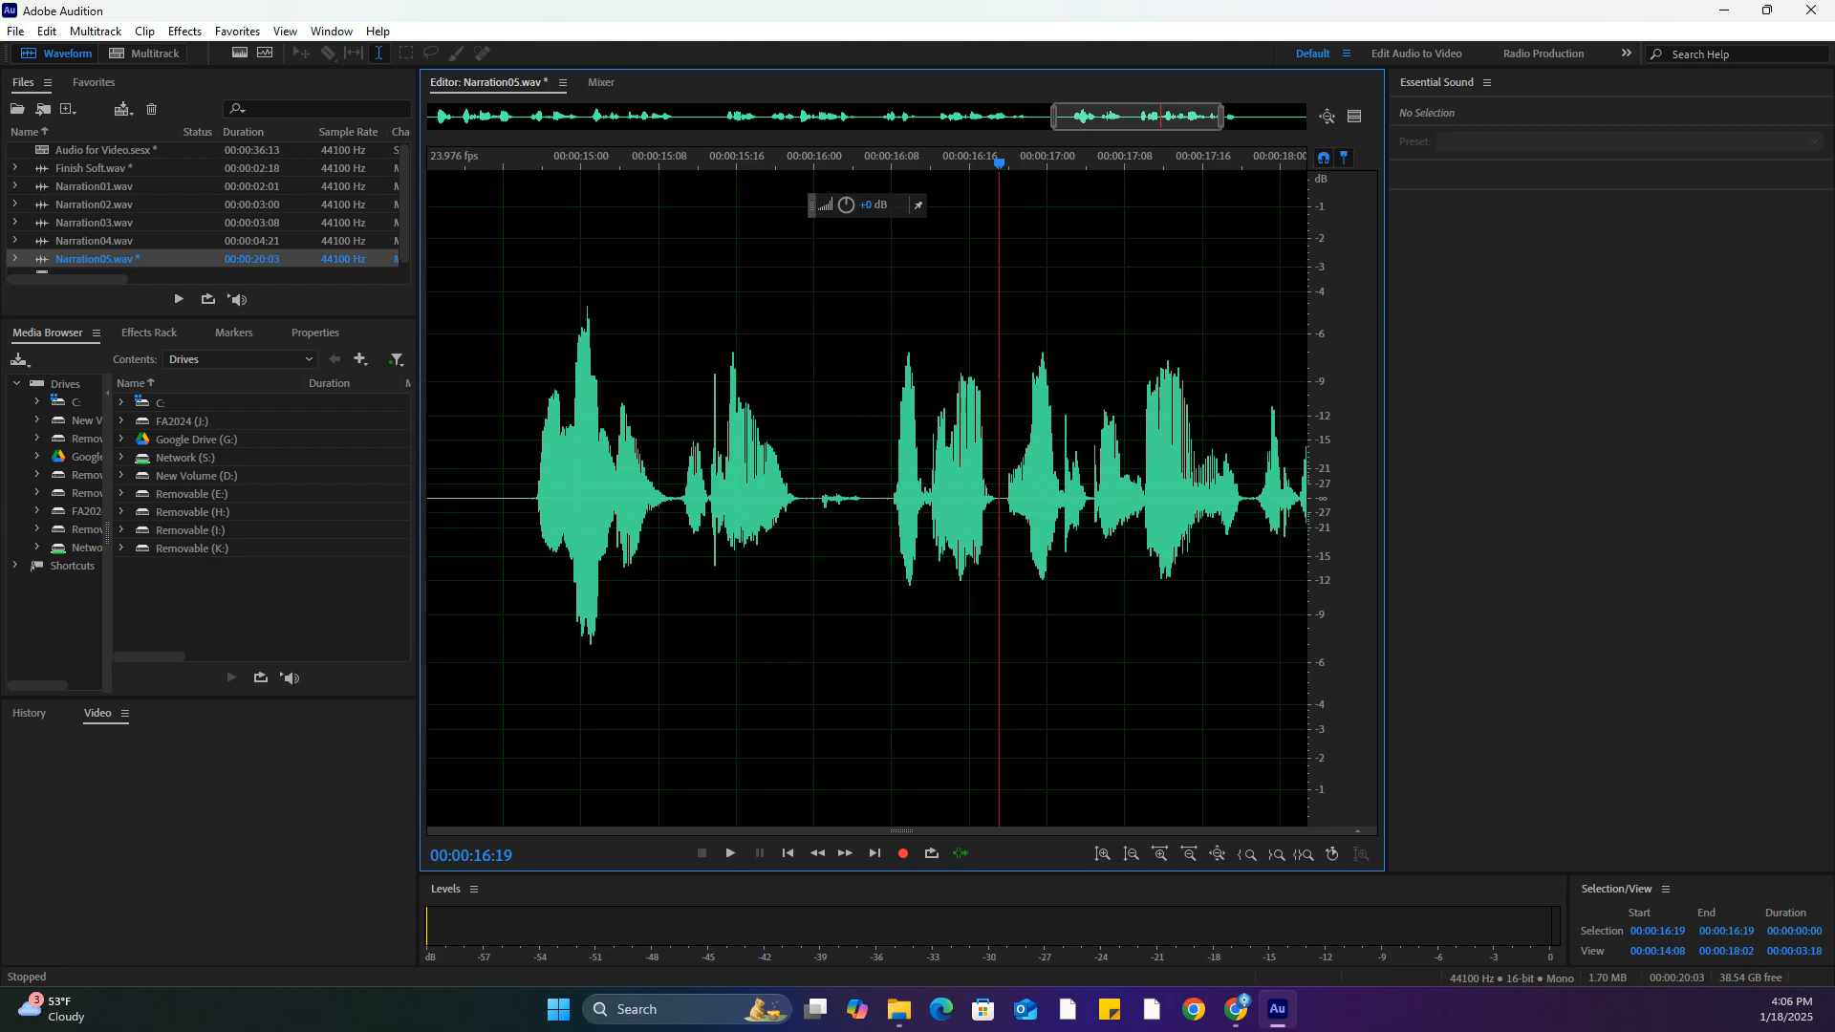
Apply the Zero Crossings option Adjust Selection Inward at the 00:00:16:19 cut
click(46, 31)
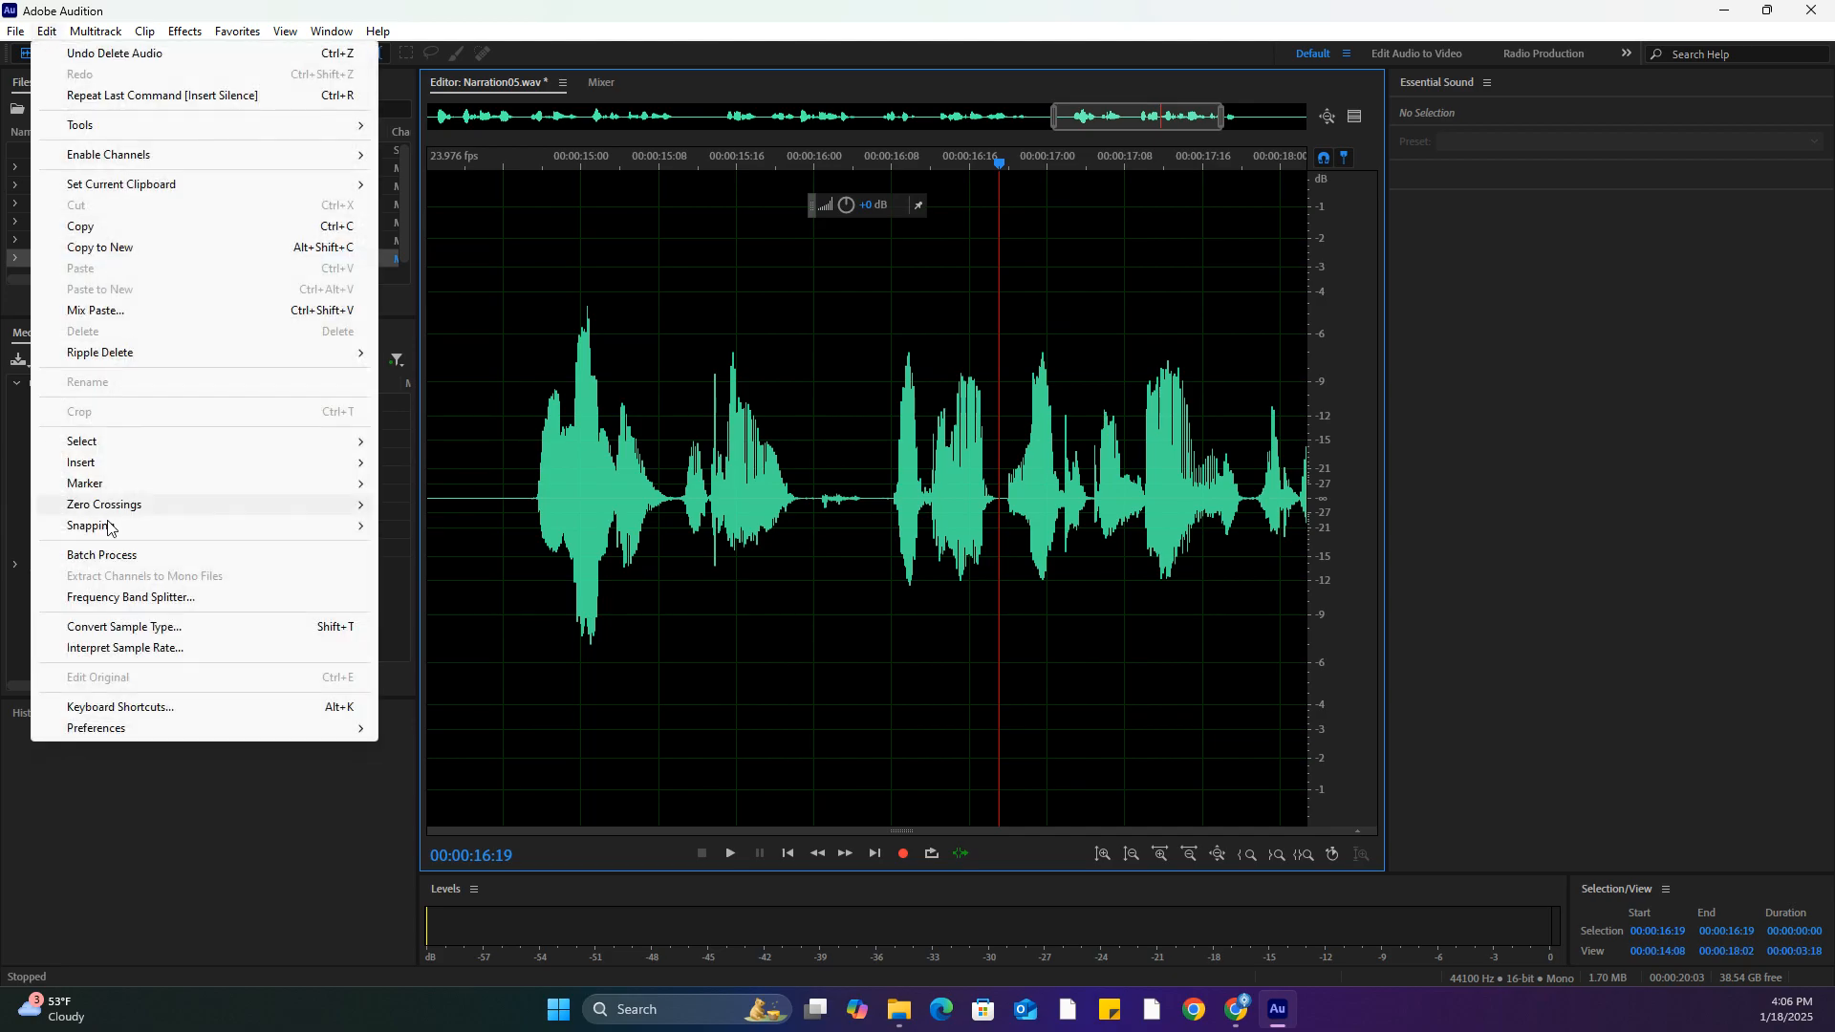
mouse_move(123, 506)
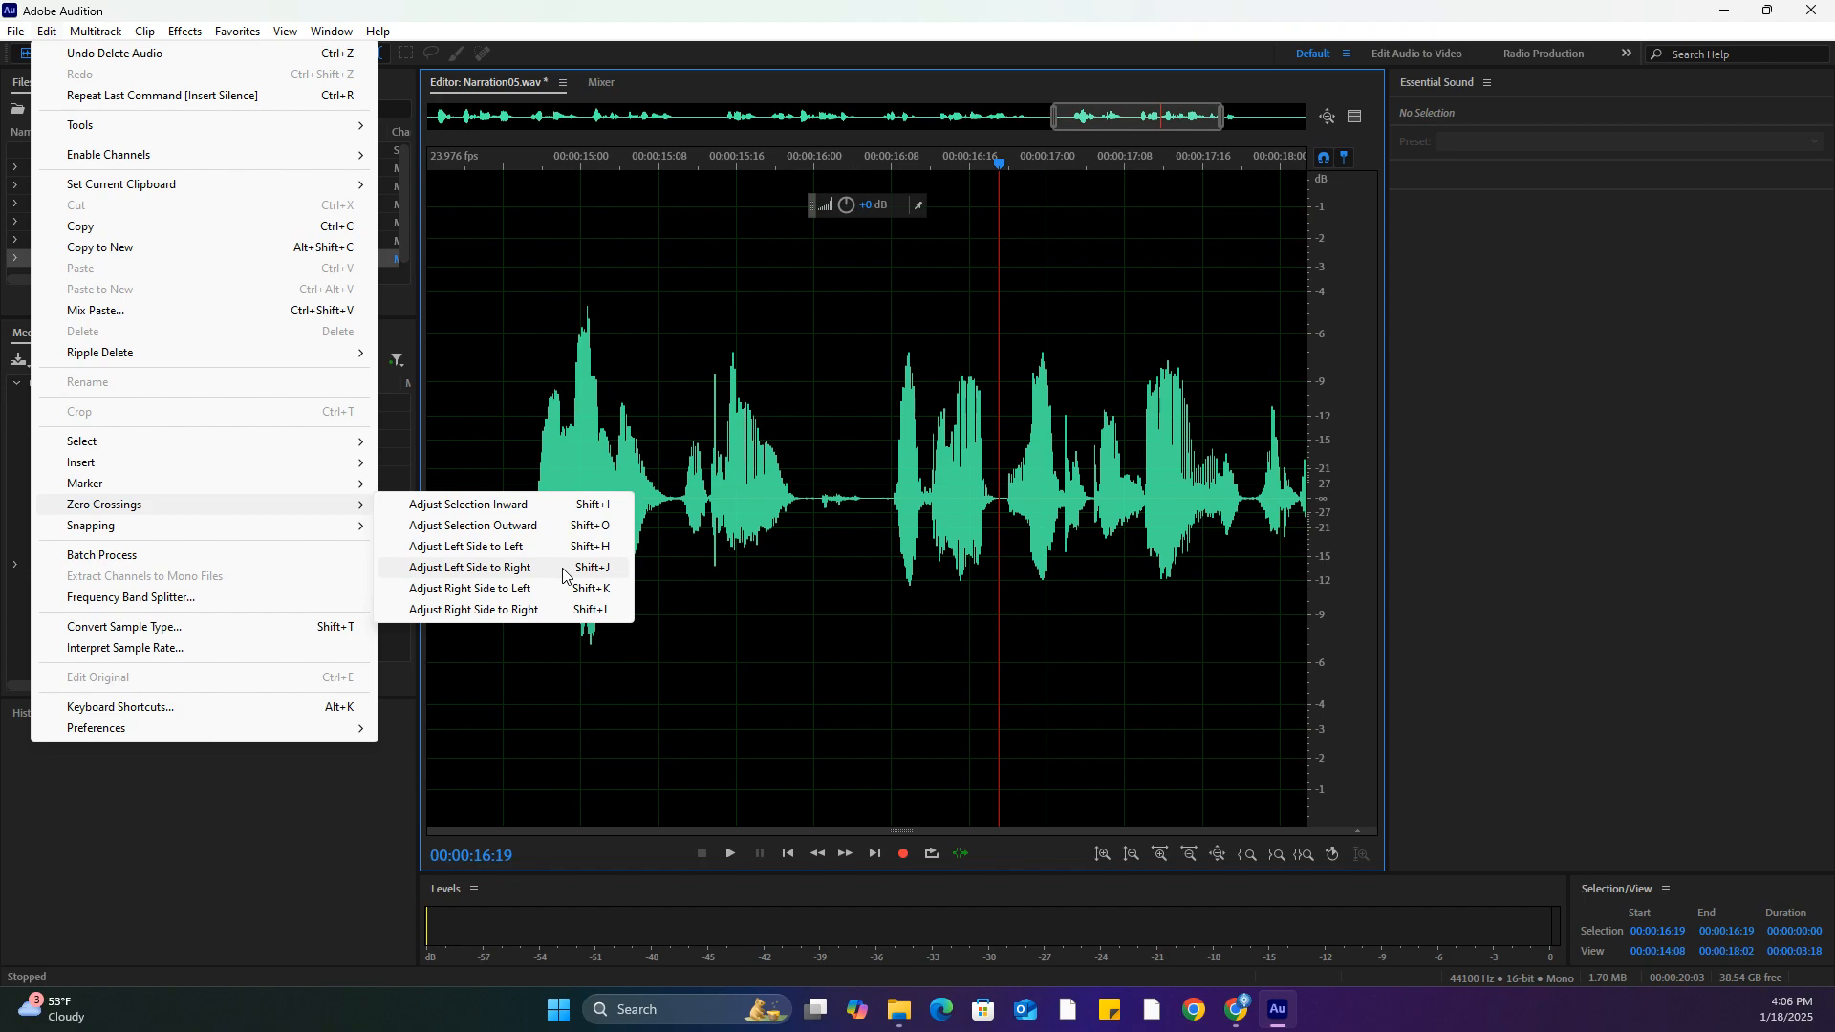
click(564, 508)
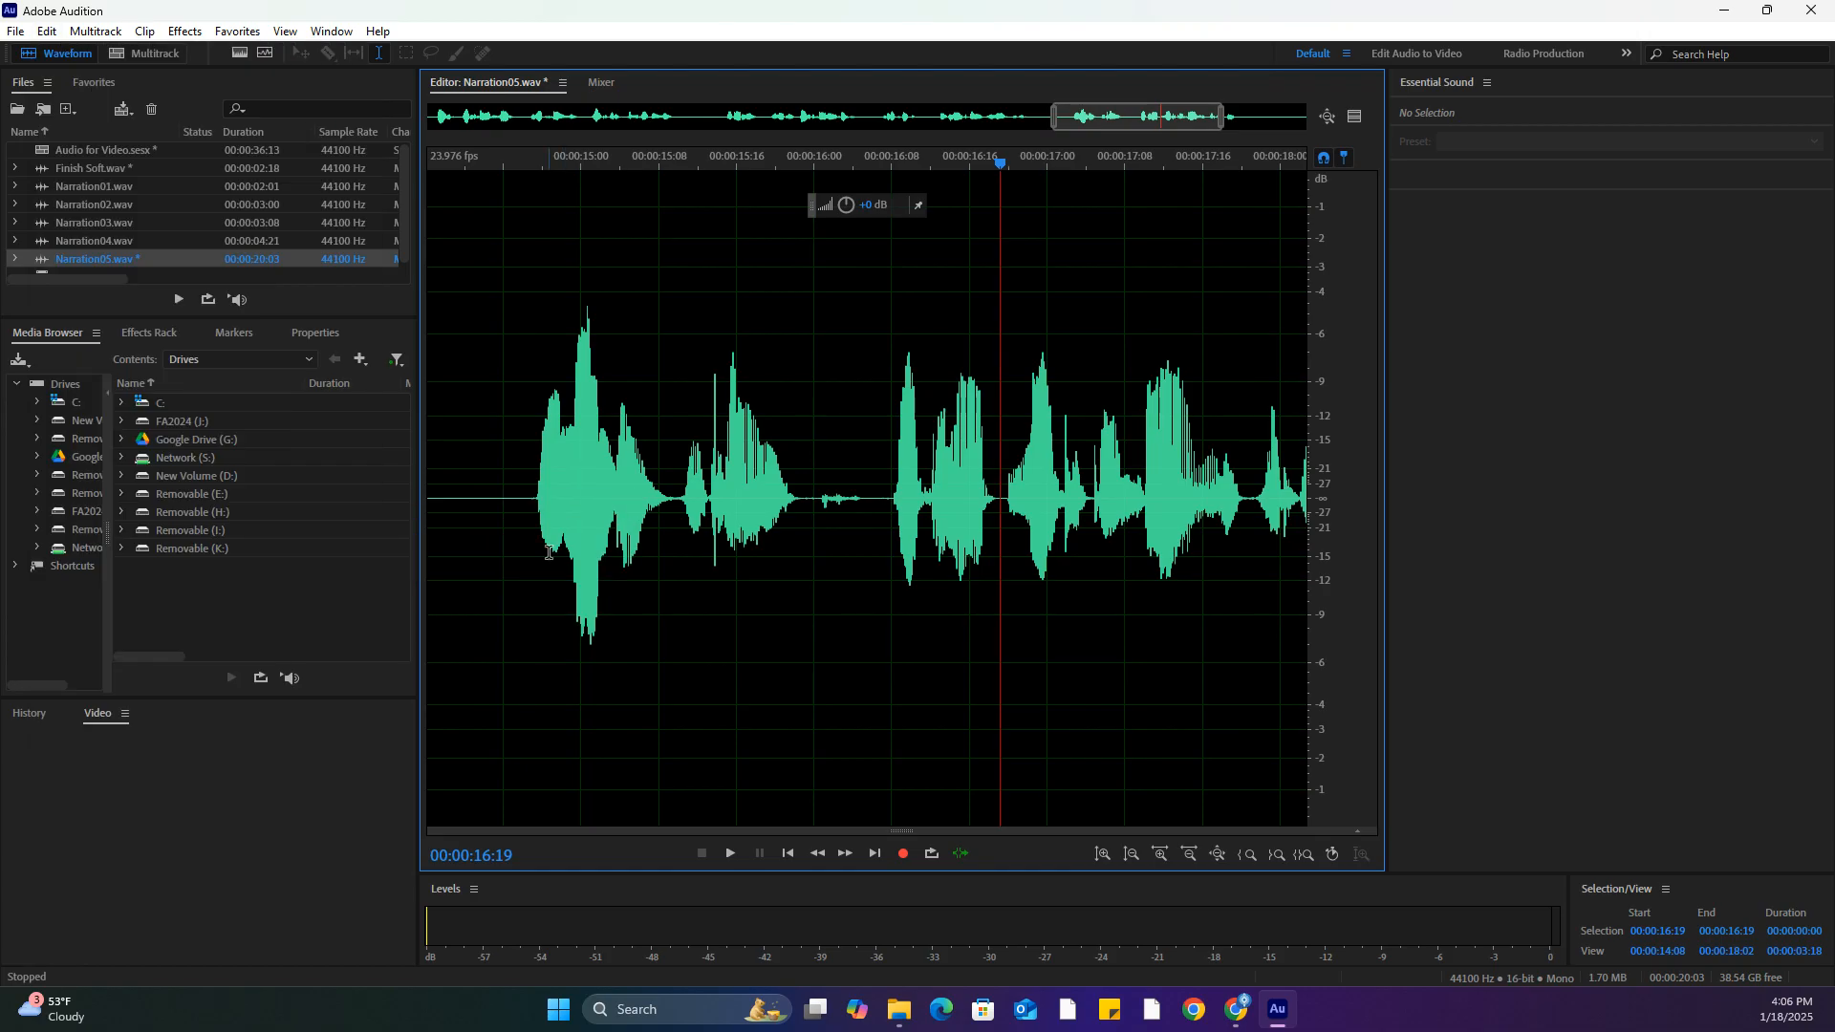
Play Narration05.wav from 00:00:16:16 across the cut to check how the tightened gap sounds
click(975, 212)
key(space)
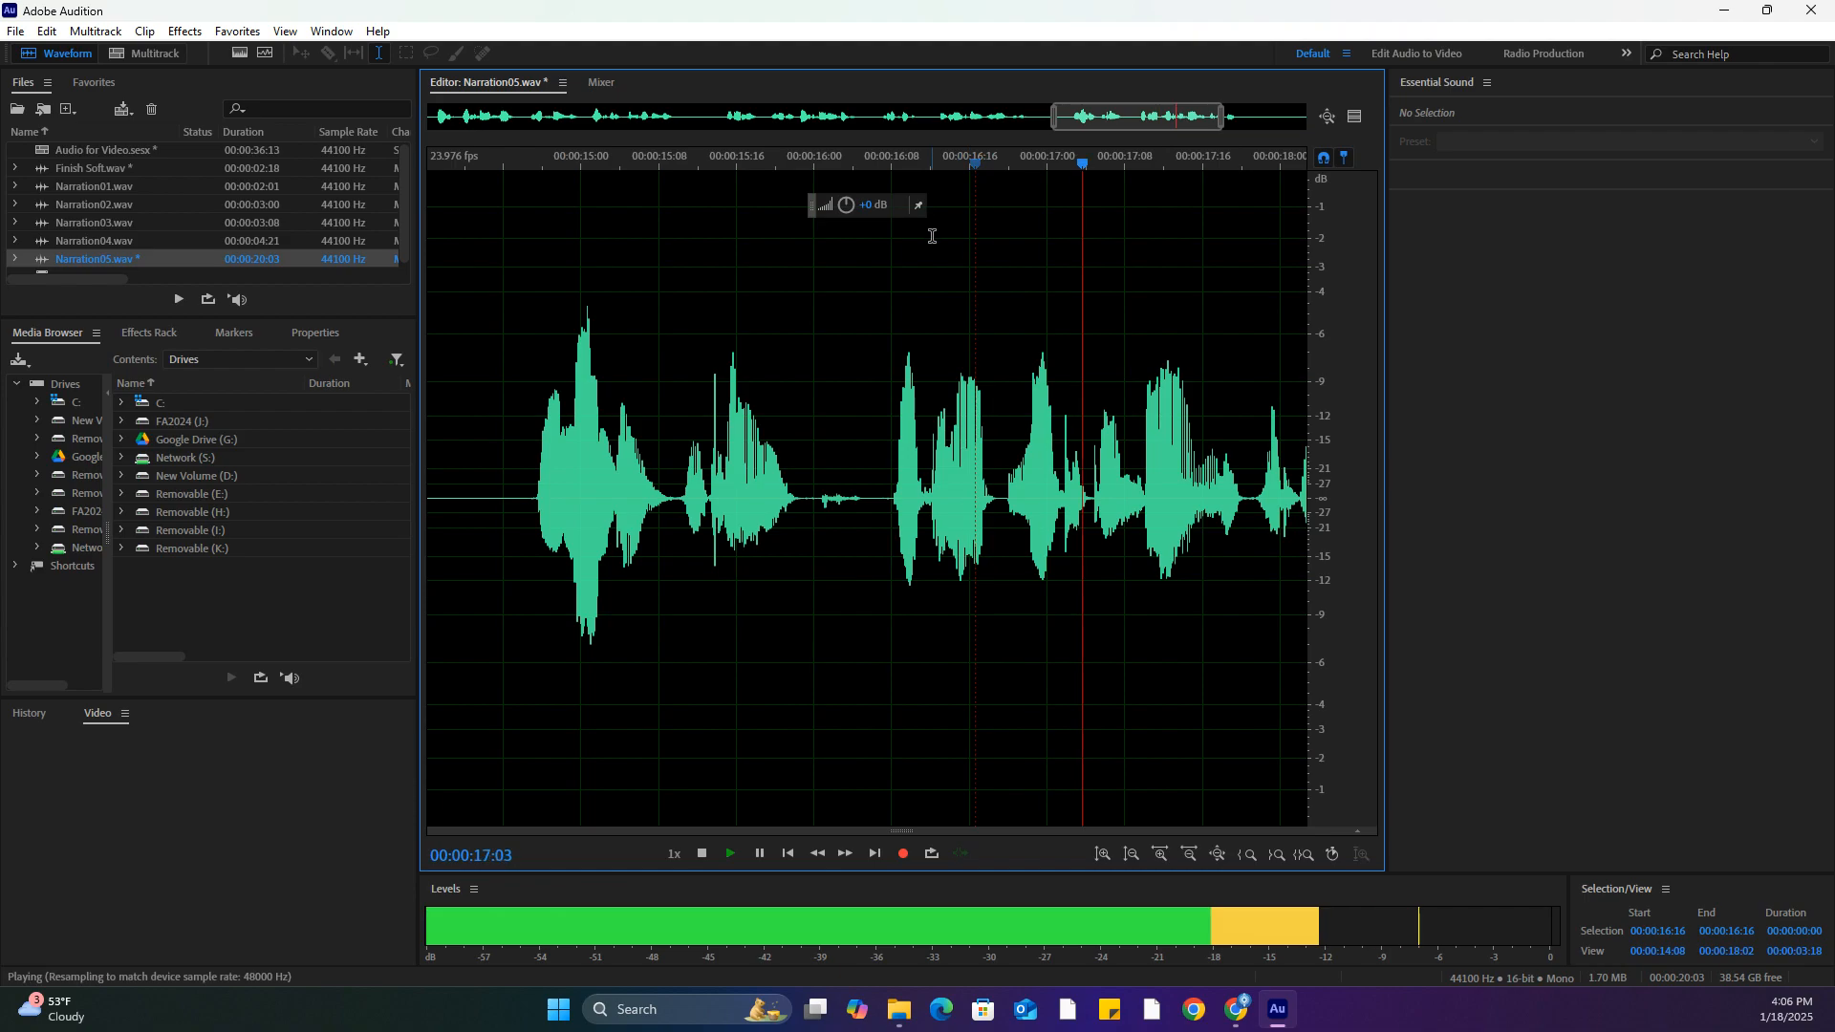
click(580, 163)
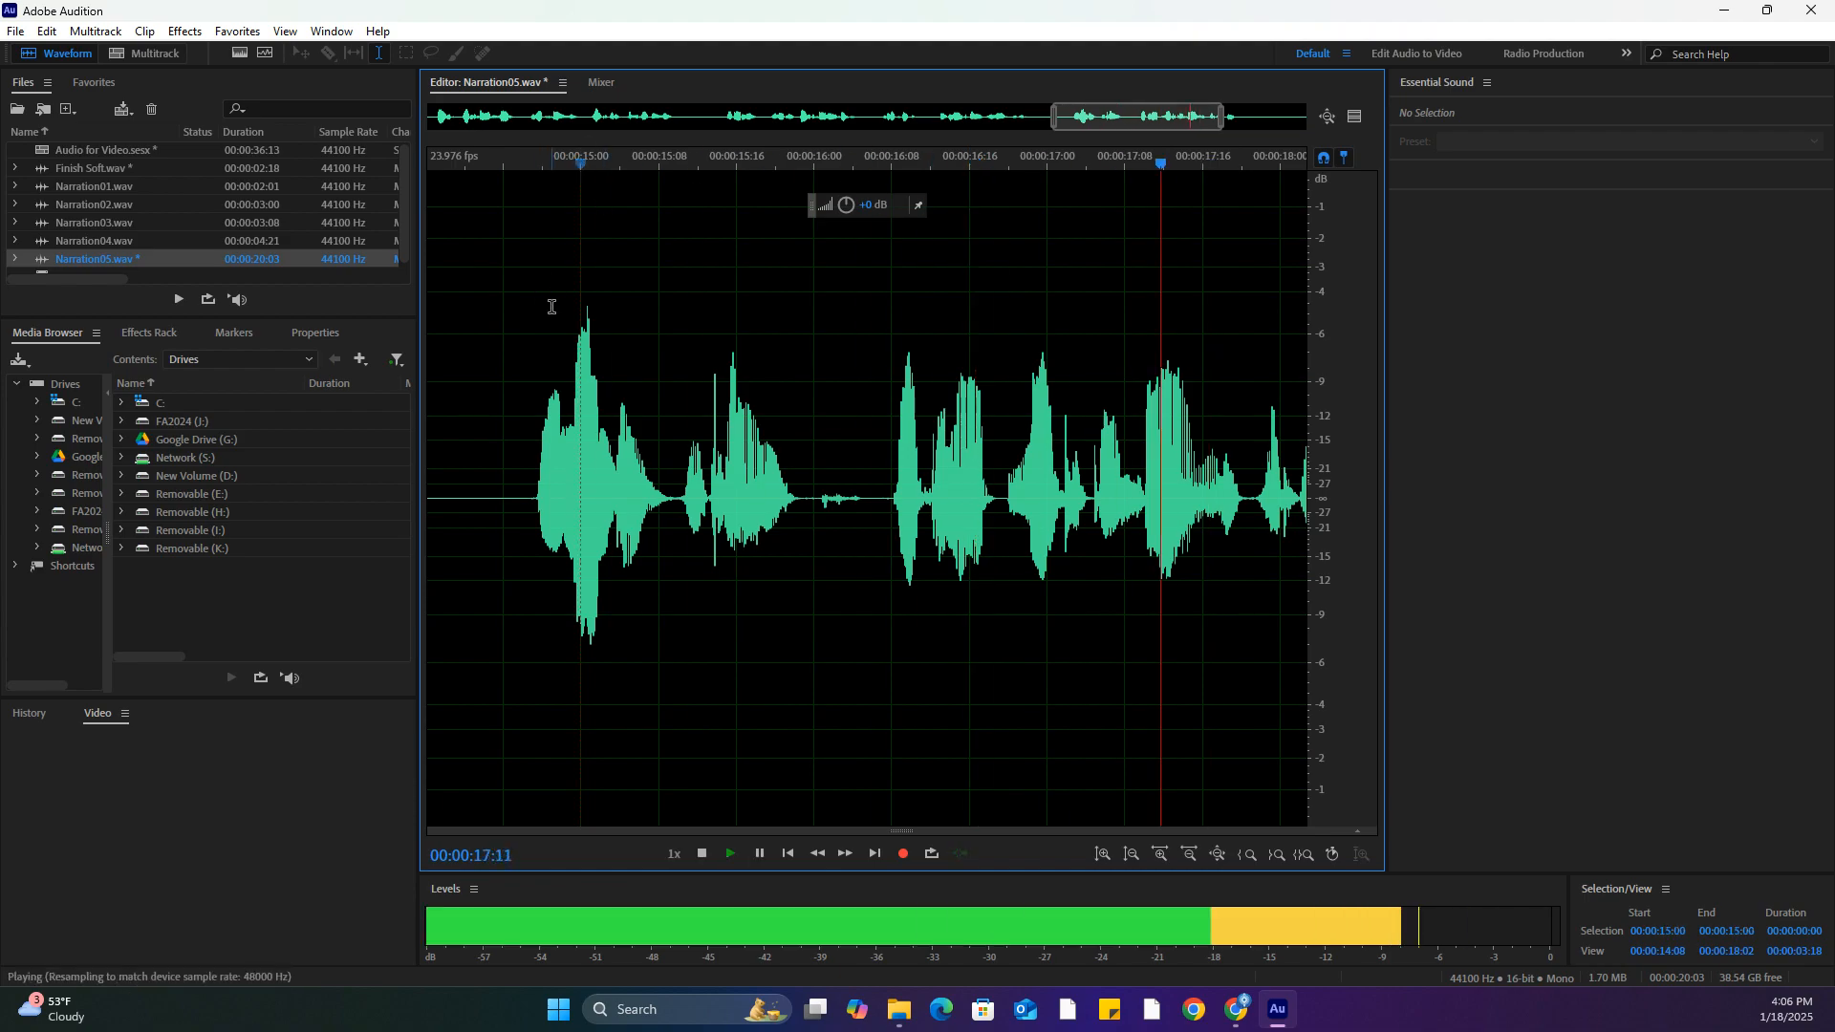
key(space)
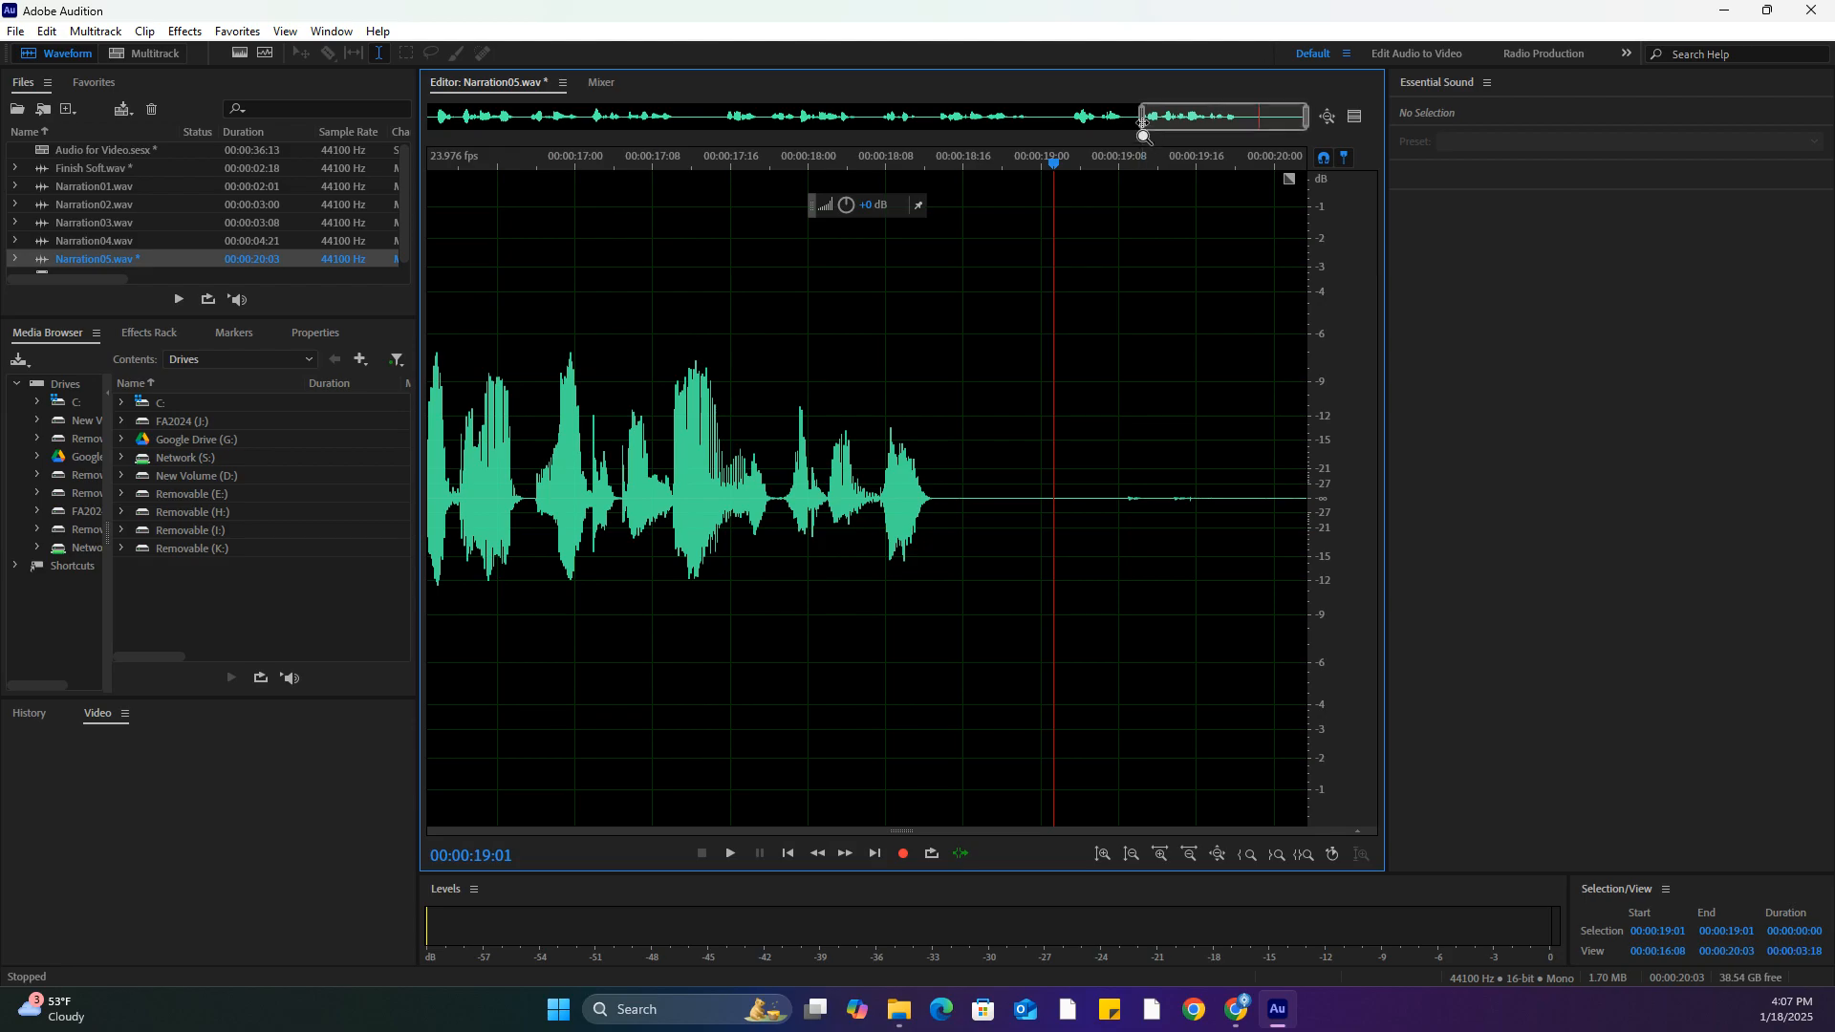
Show the full Narration05.wav waveform and save the edited audio as a new file named Narration05edit.wav
drag(1143, 117, 204, 187)
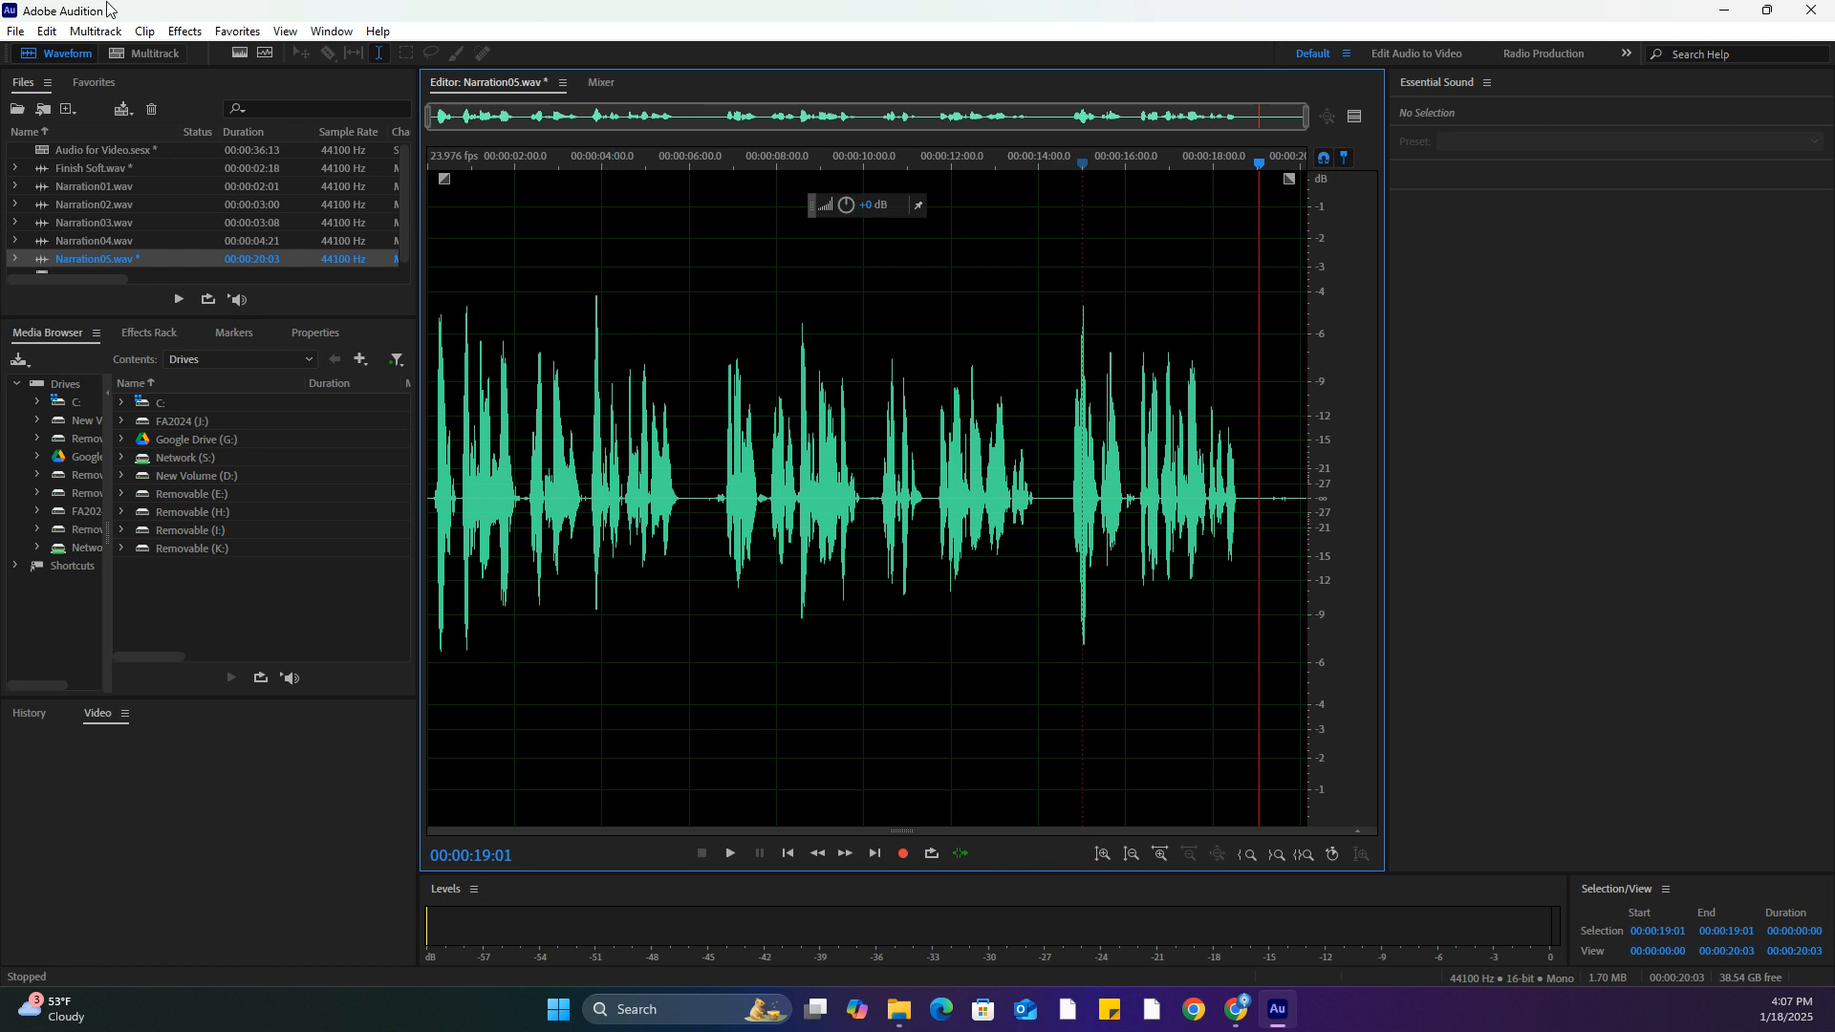
click(6, 32)
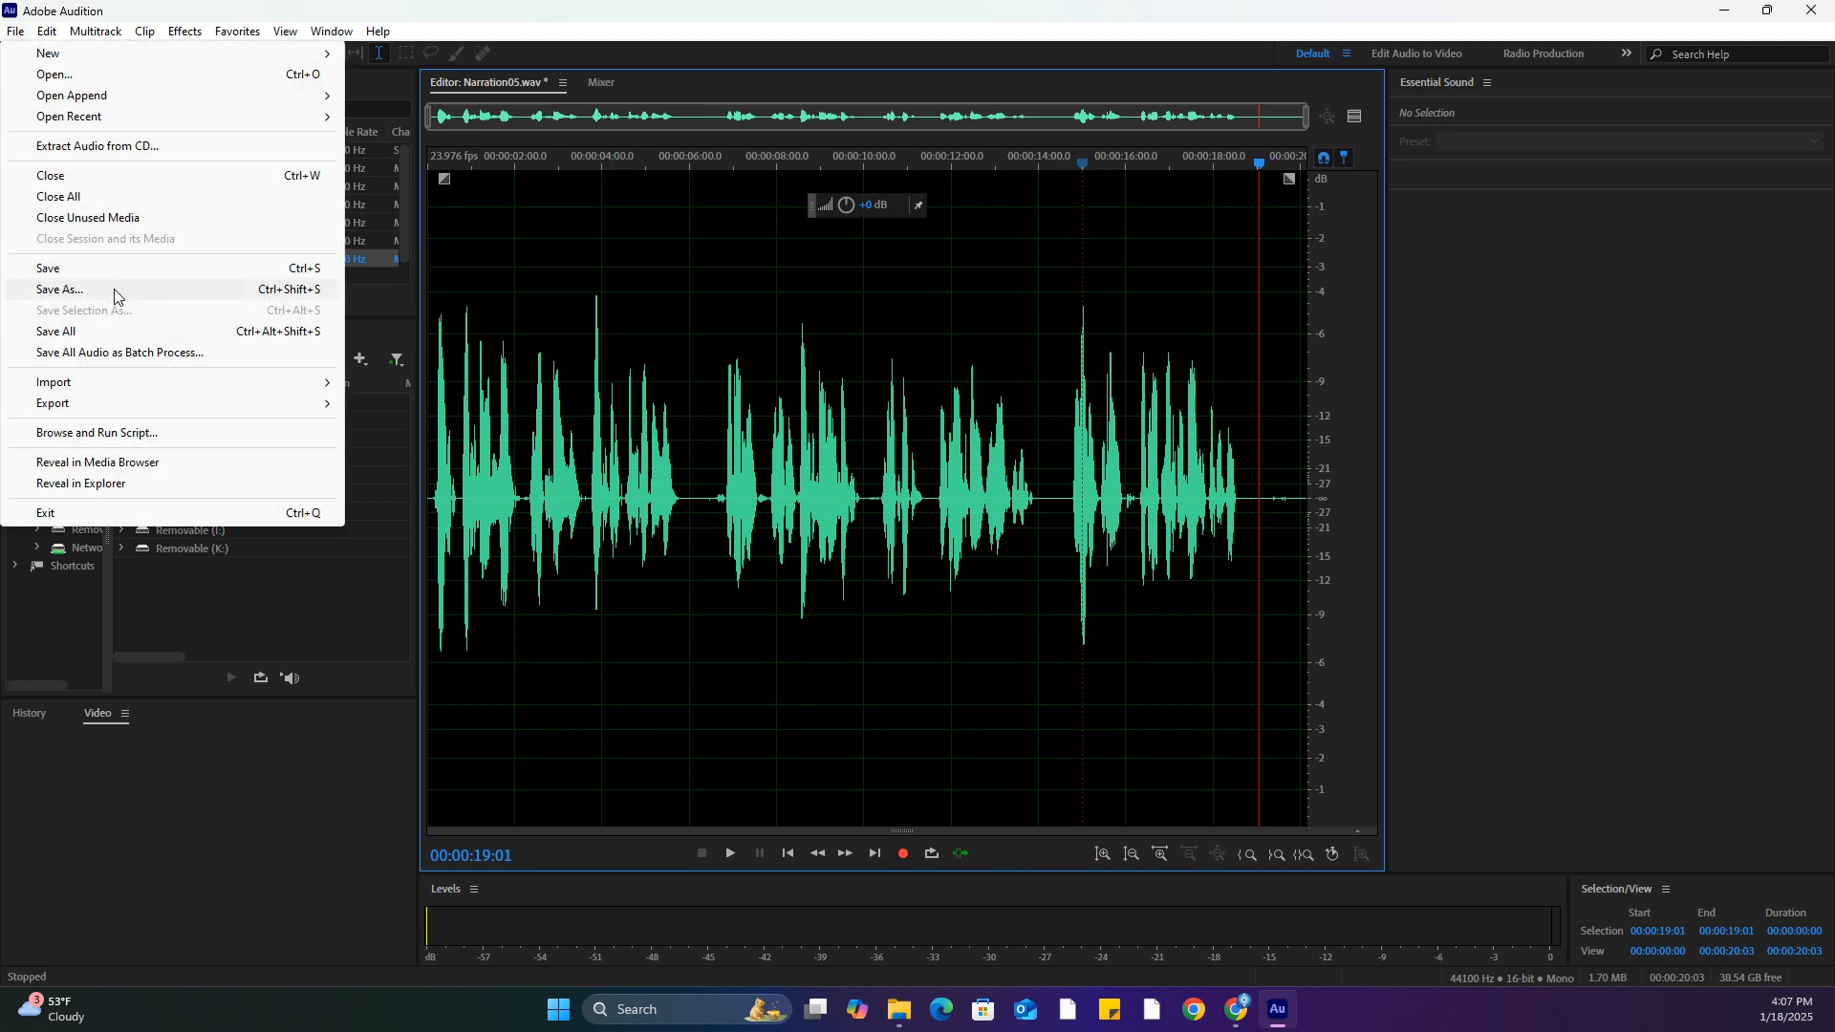
click(216, 292)
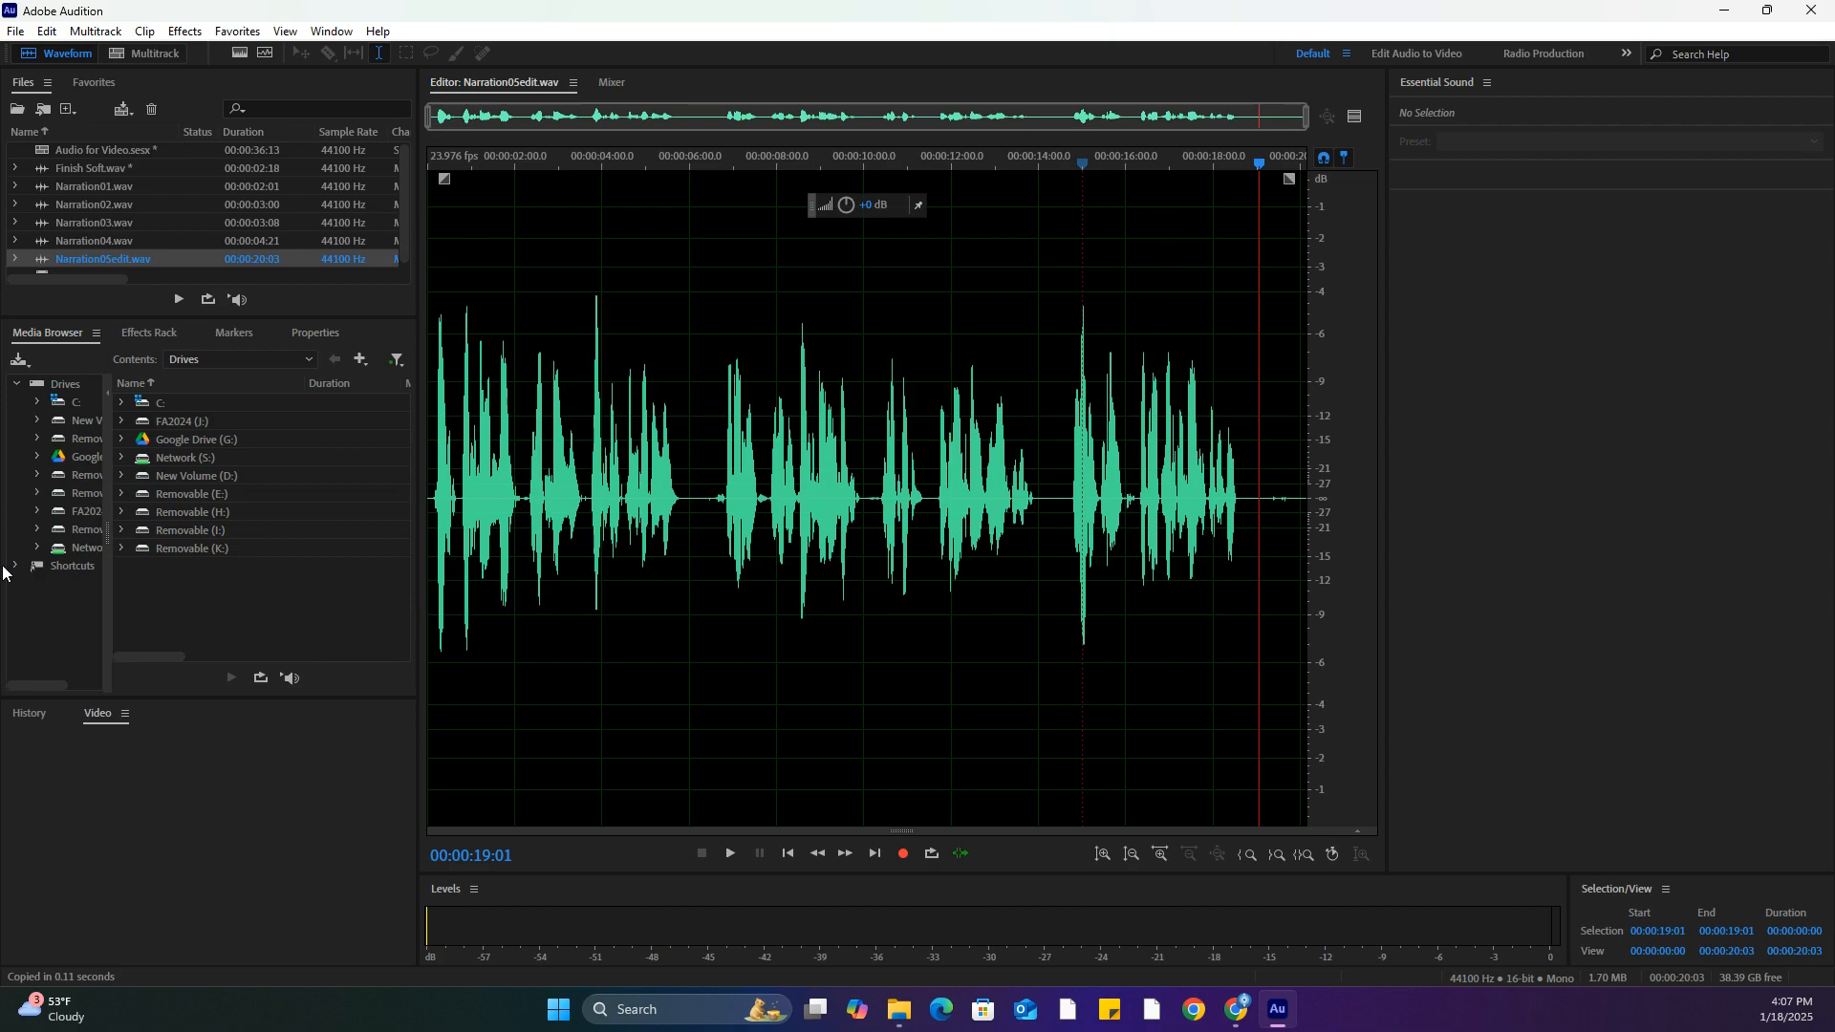
Play the opening of Narration05edit.wav to locate where the first phrase after the initial word starts and ends
click(453, 156)
key(space)
drag(454, 159, 423, 162)
key(space)
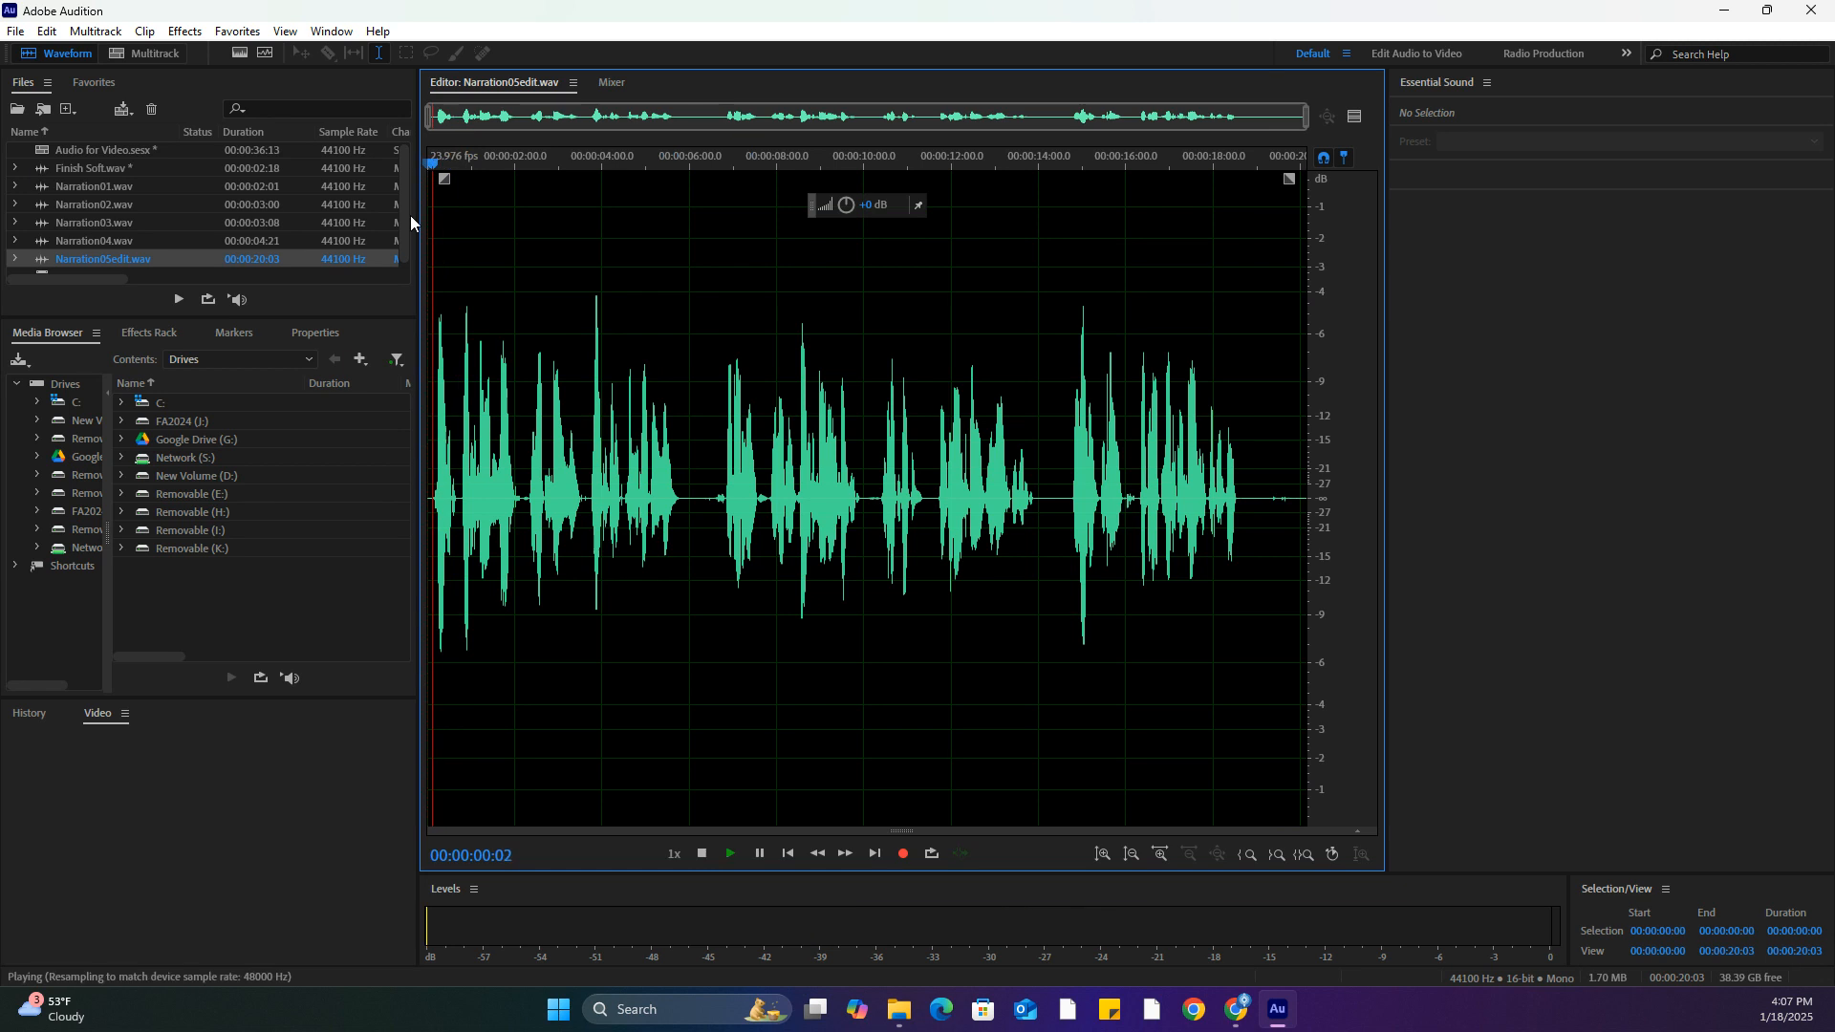
click(427, 158)
click(461, 168)
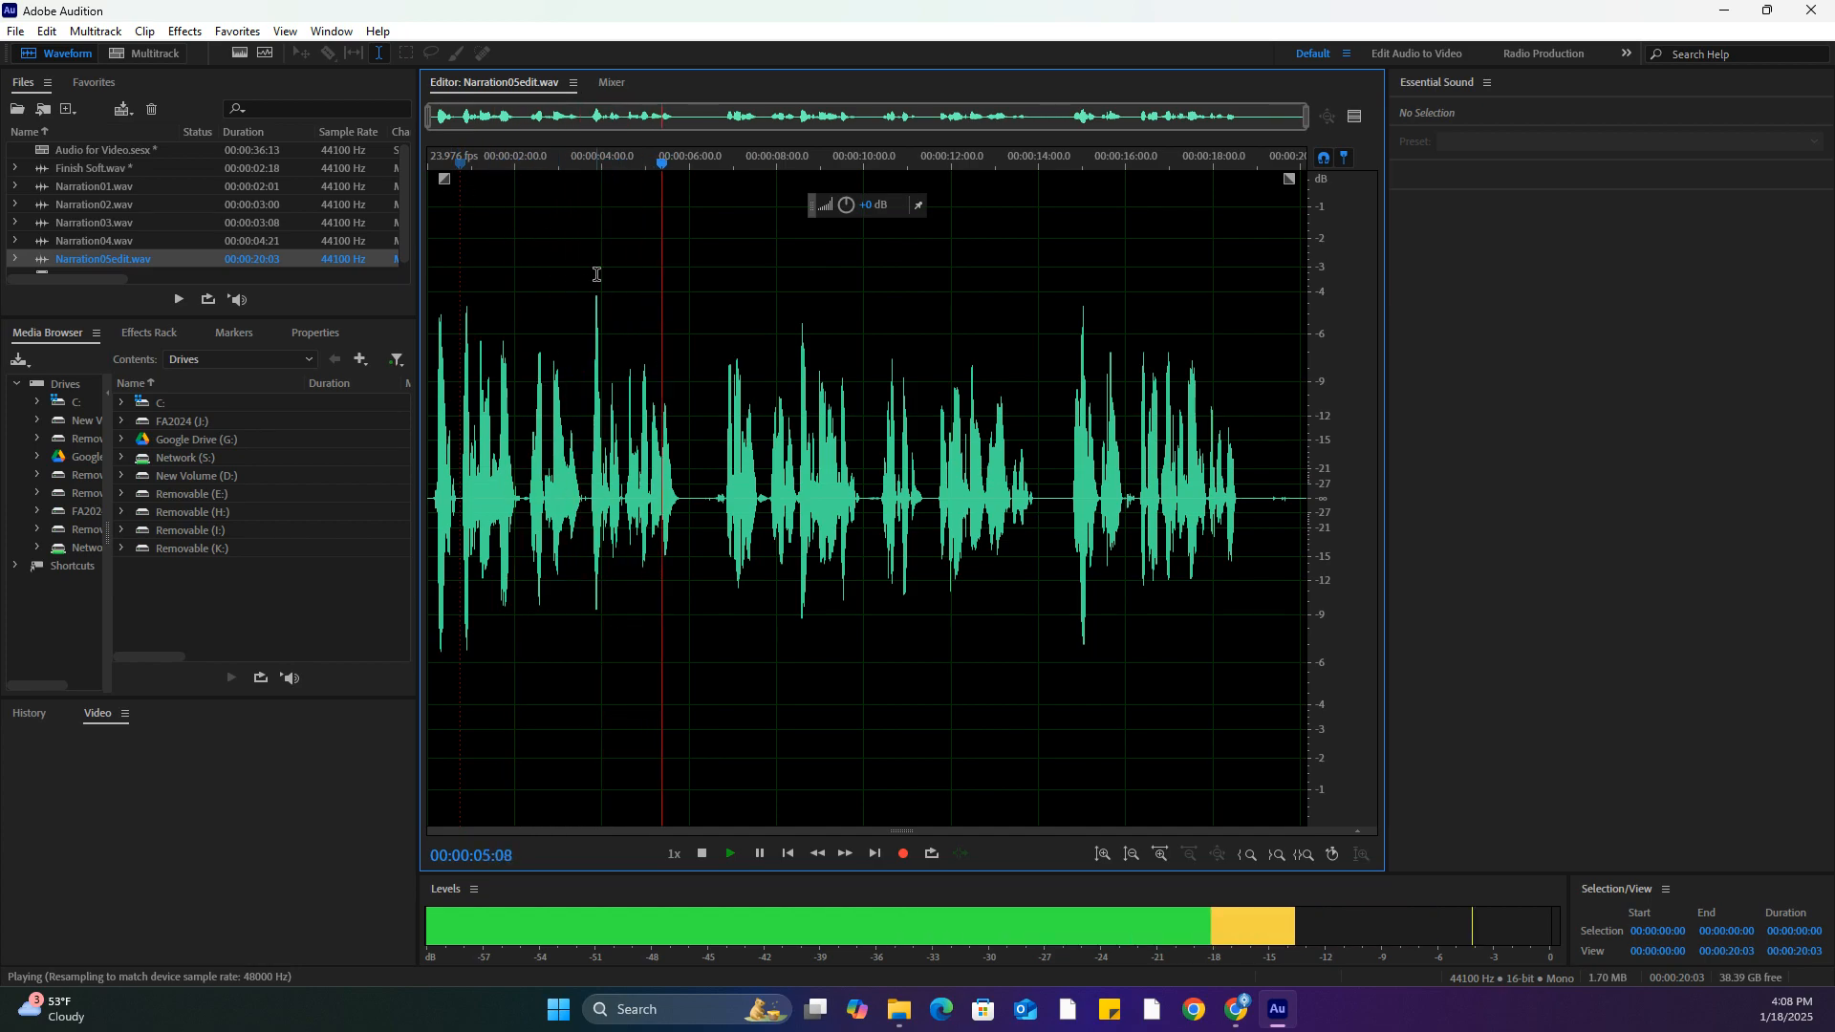
key(space)
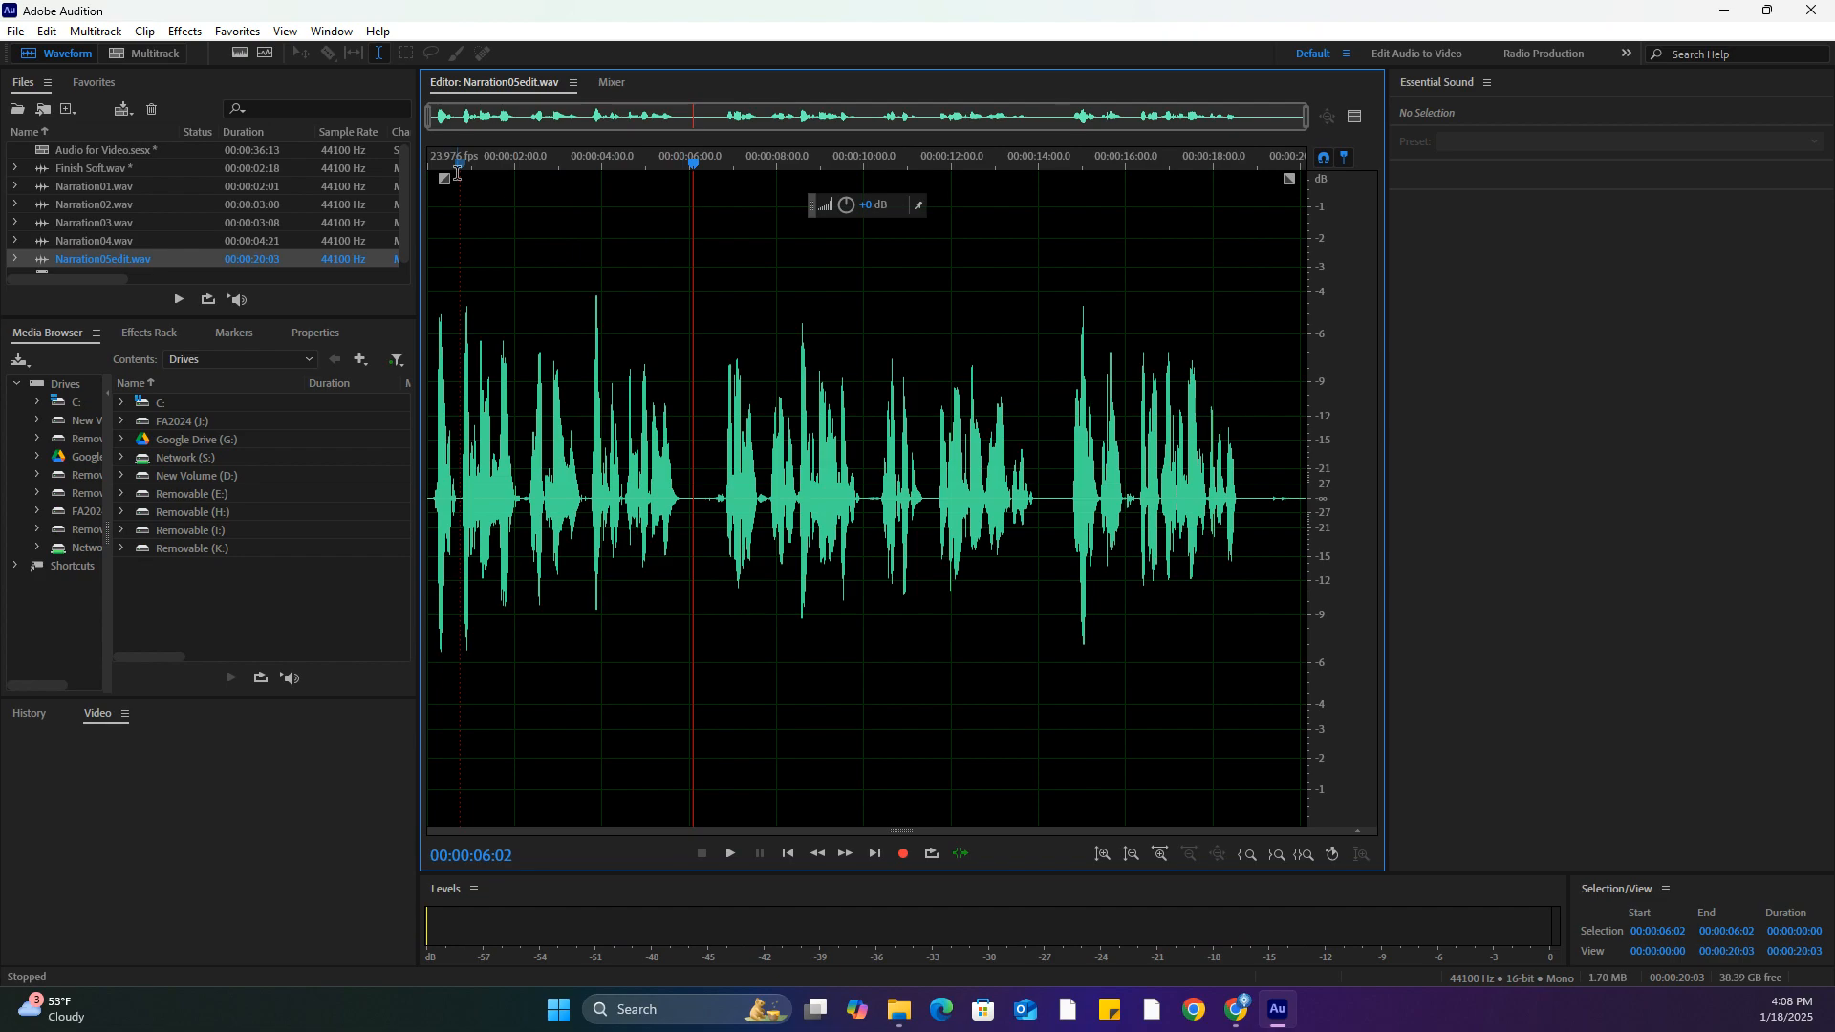
Select the phrase from 00:00:00:18 to 00:00:06:00 in Narration05edit.wav and cut it to Clipboard 1
drag(685, 484, 462, 507)
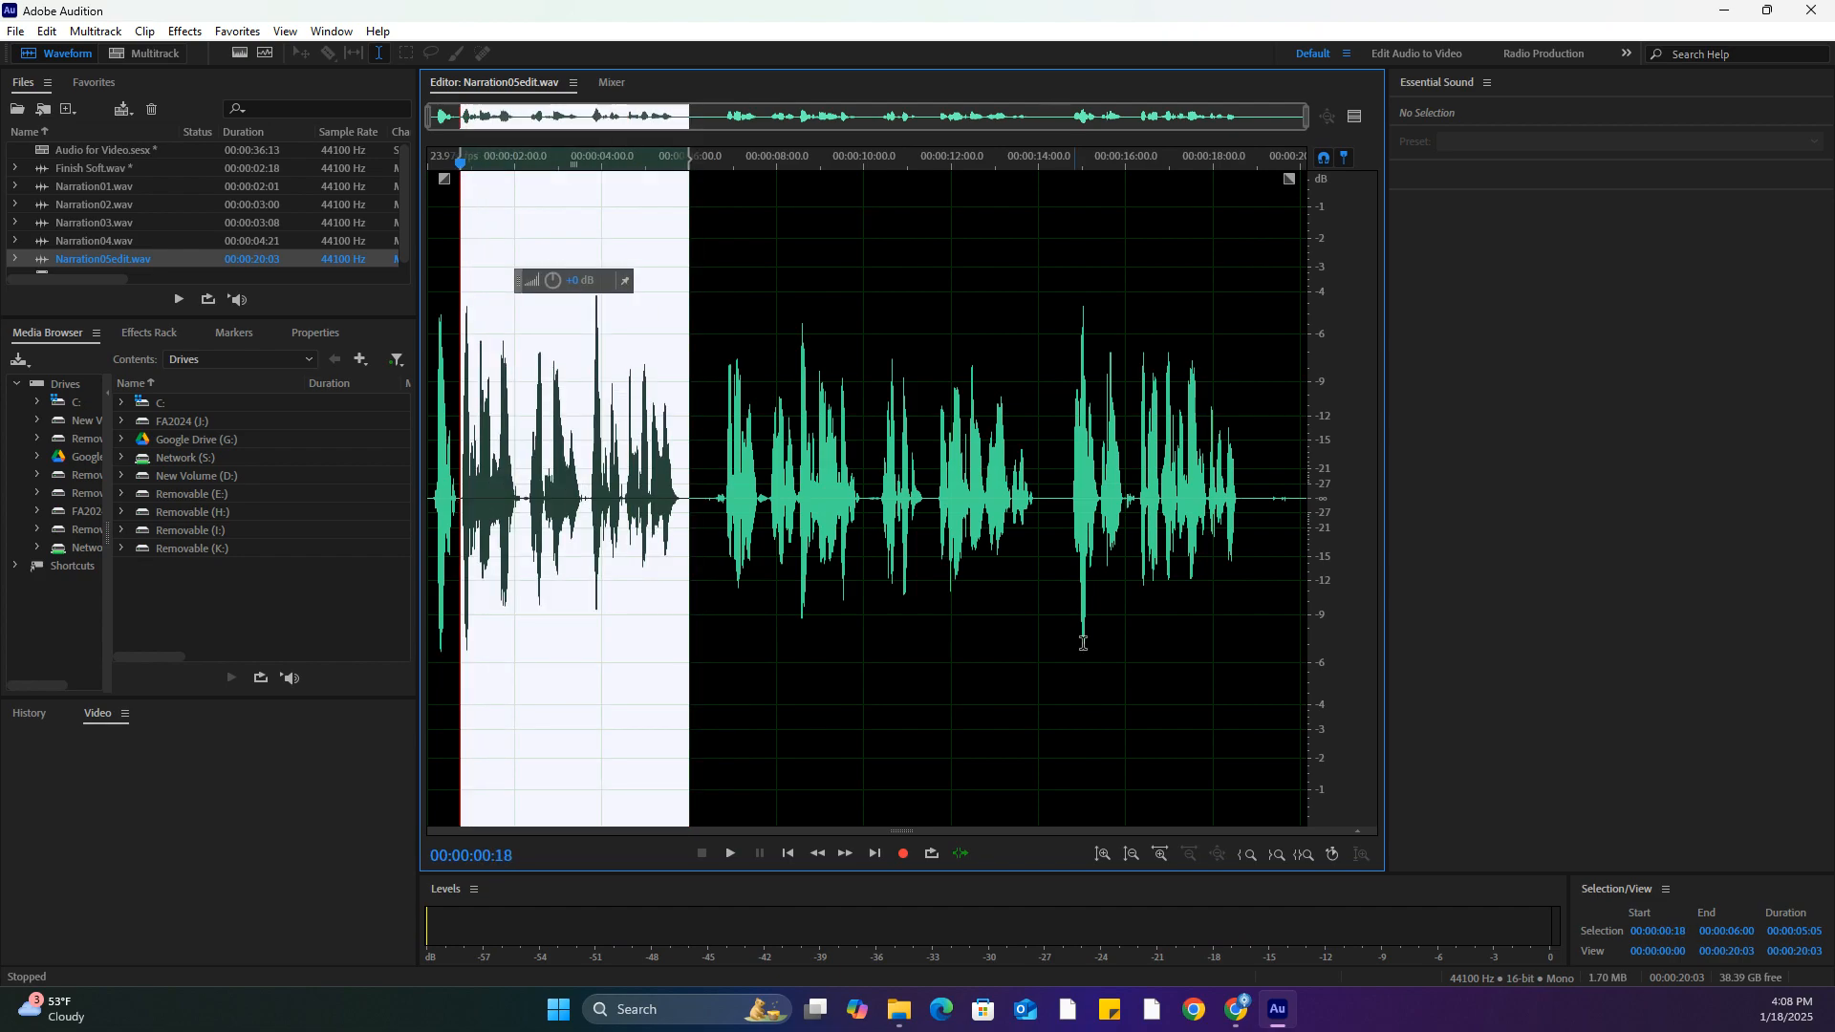
click(1157, 853)
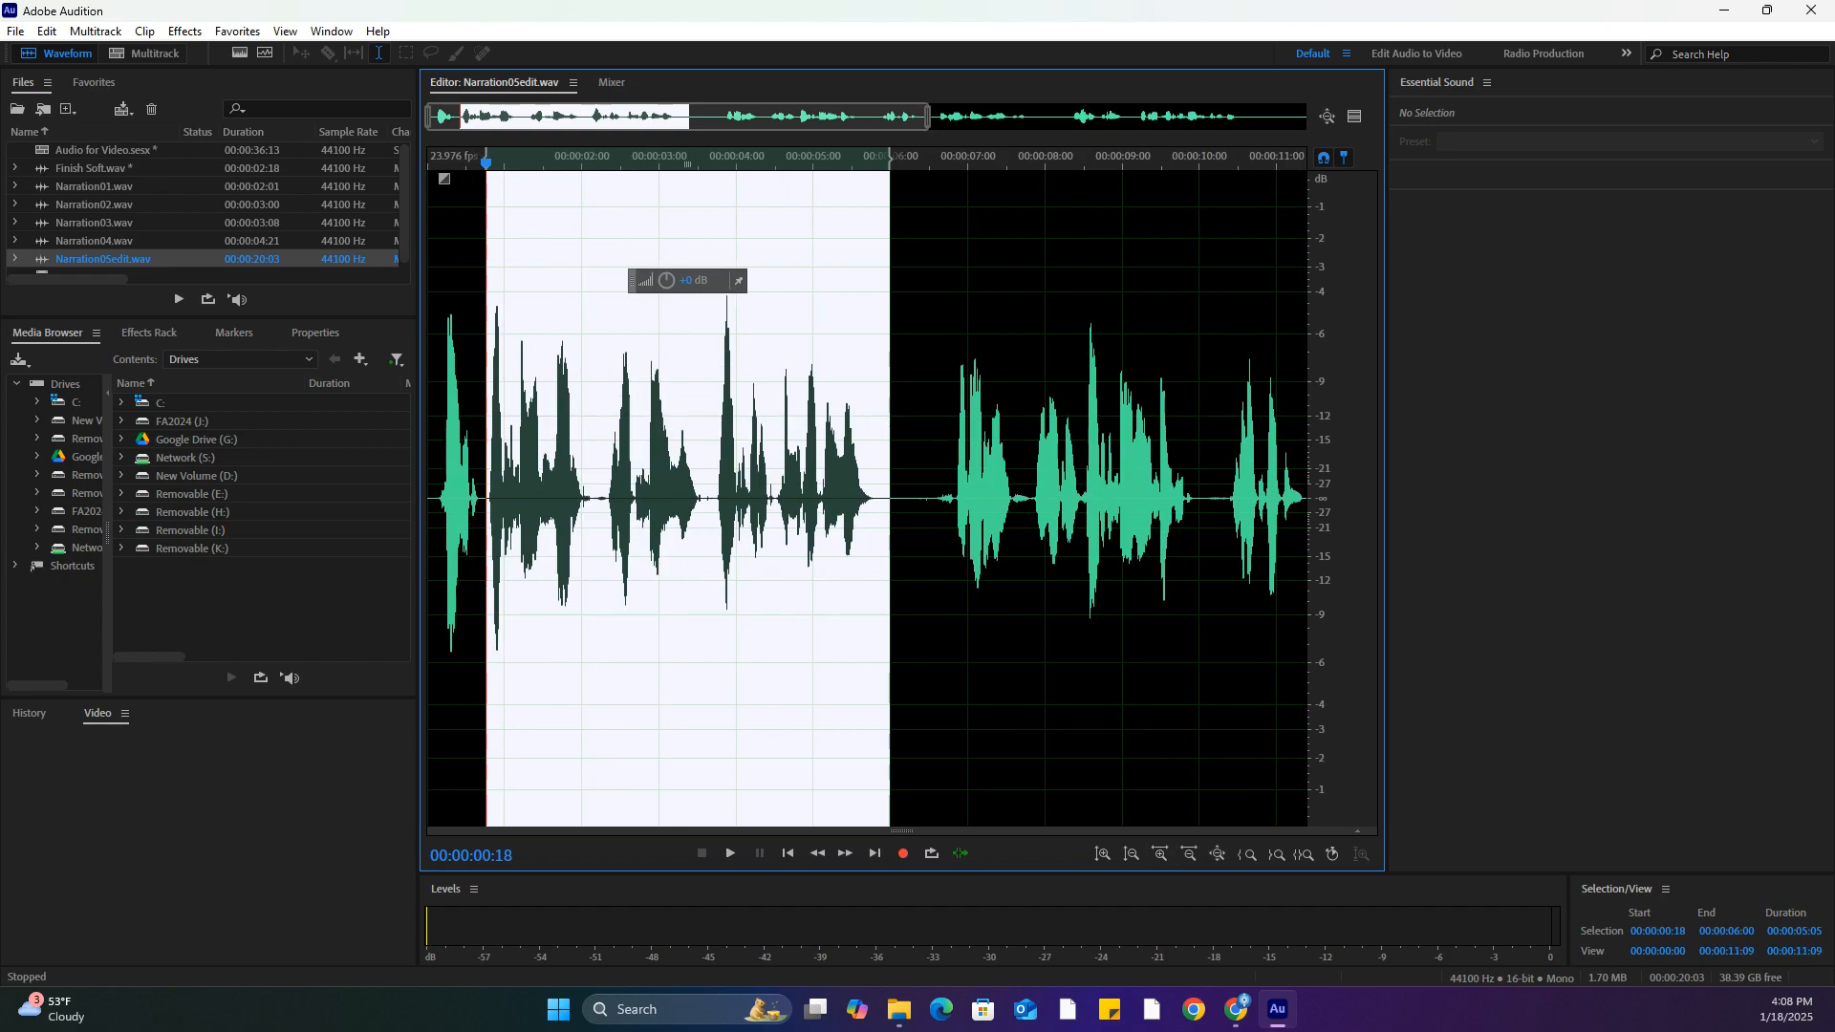
click(48, 31)
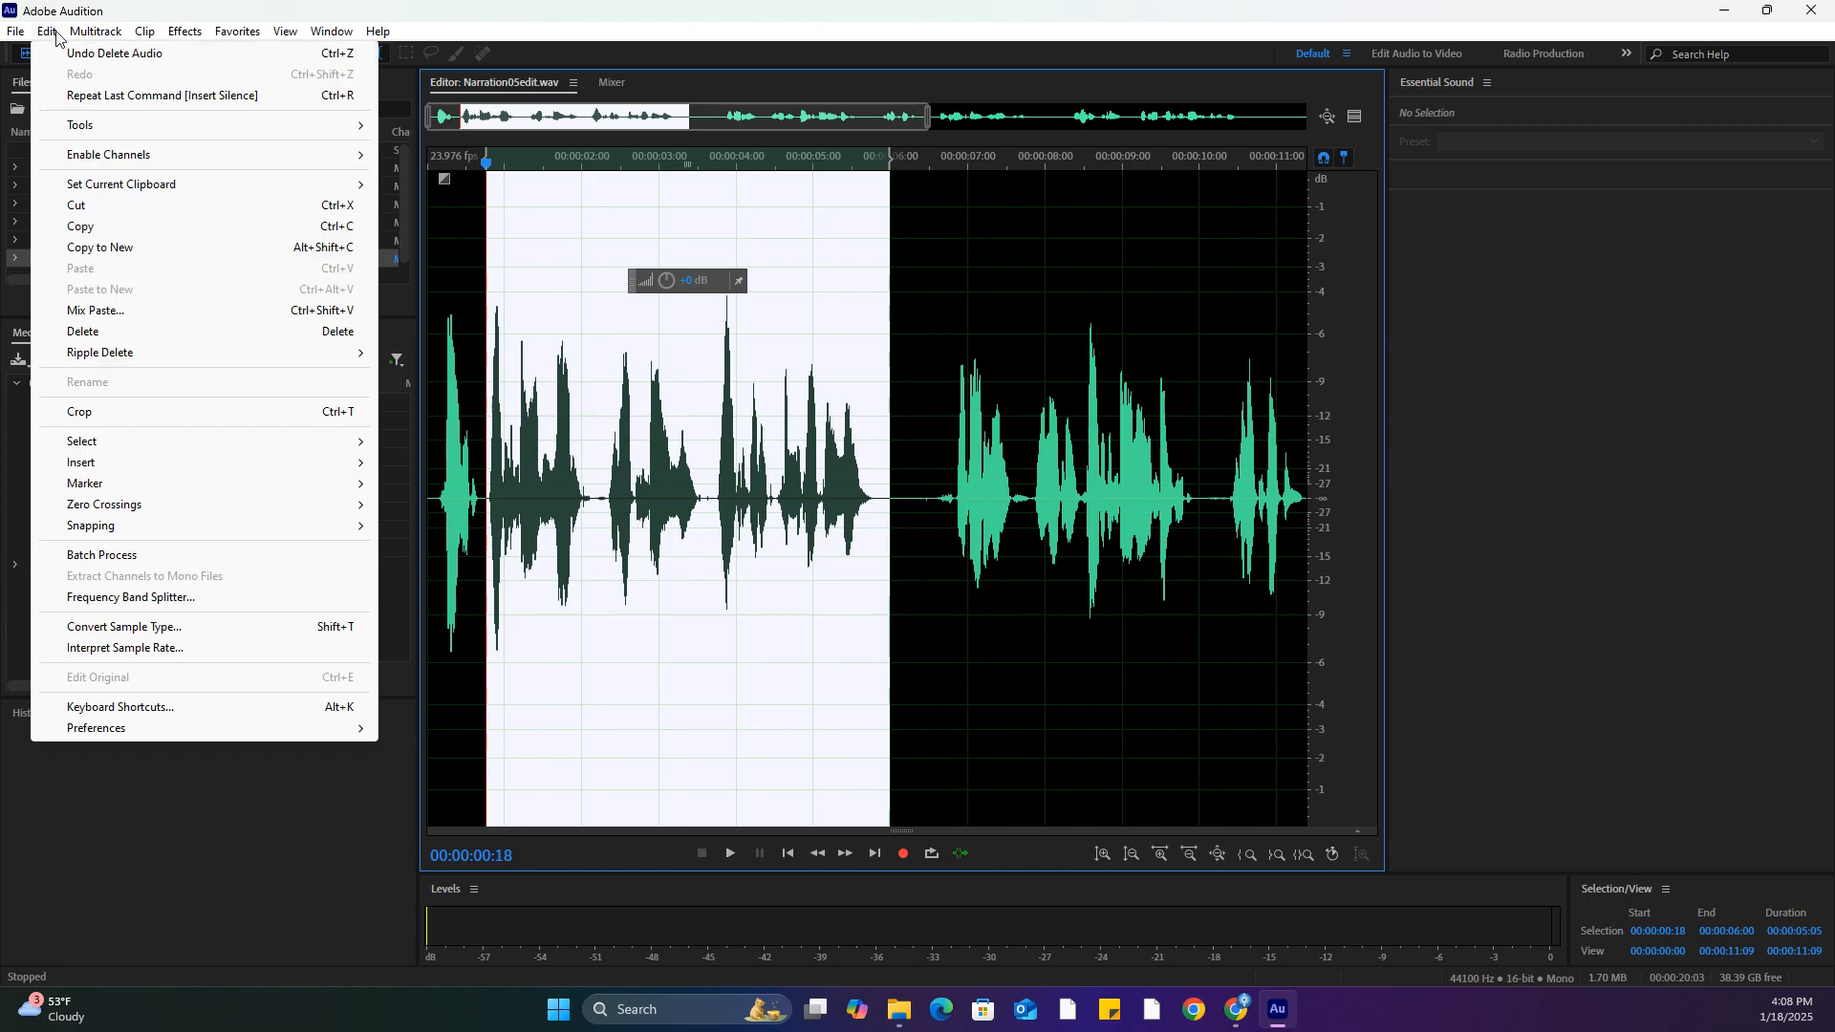
mouse_move(106, 187)
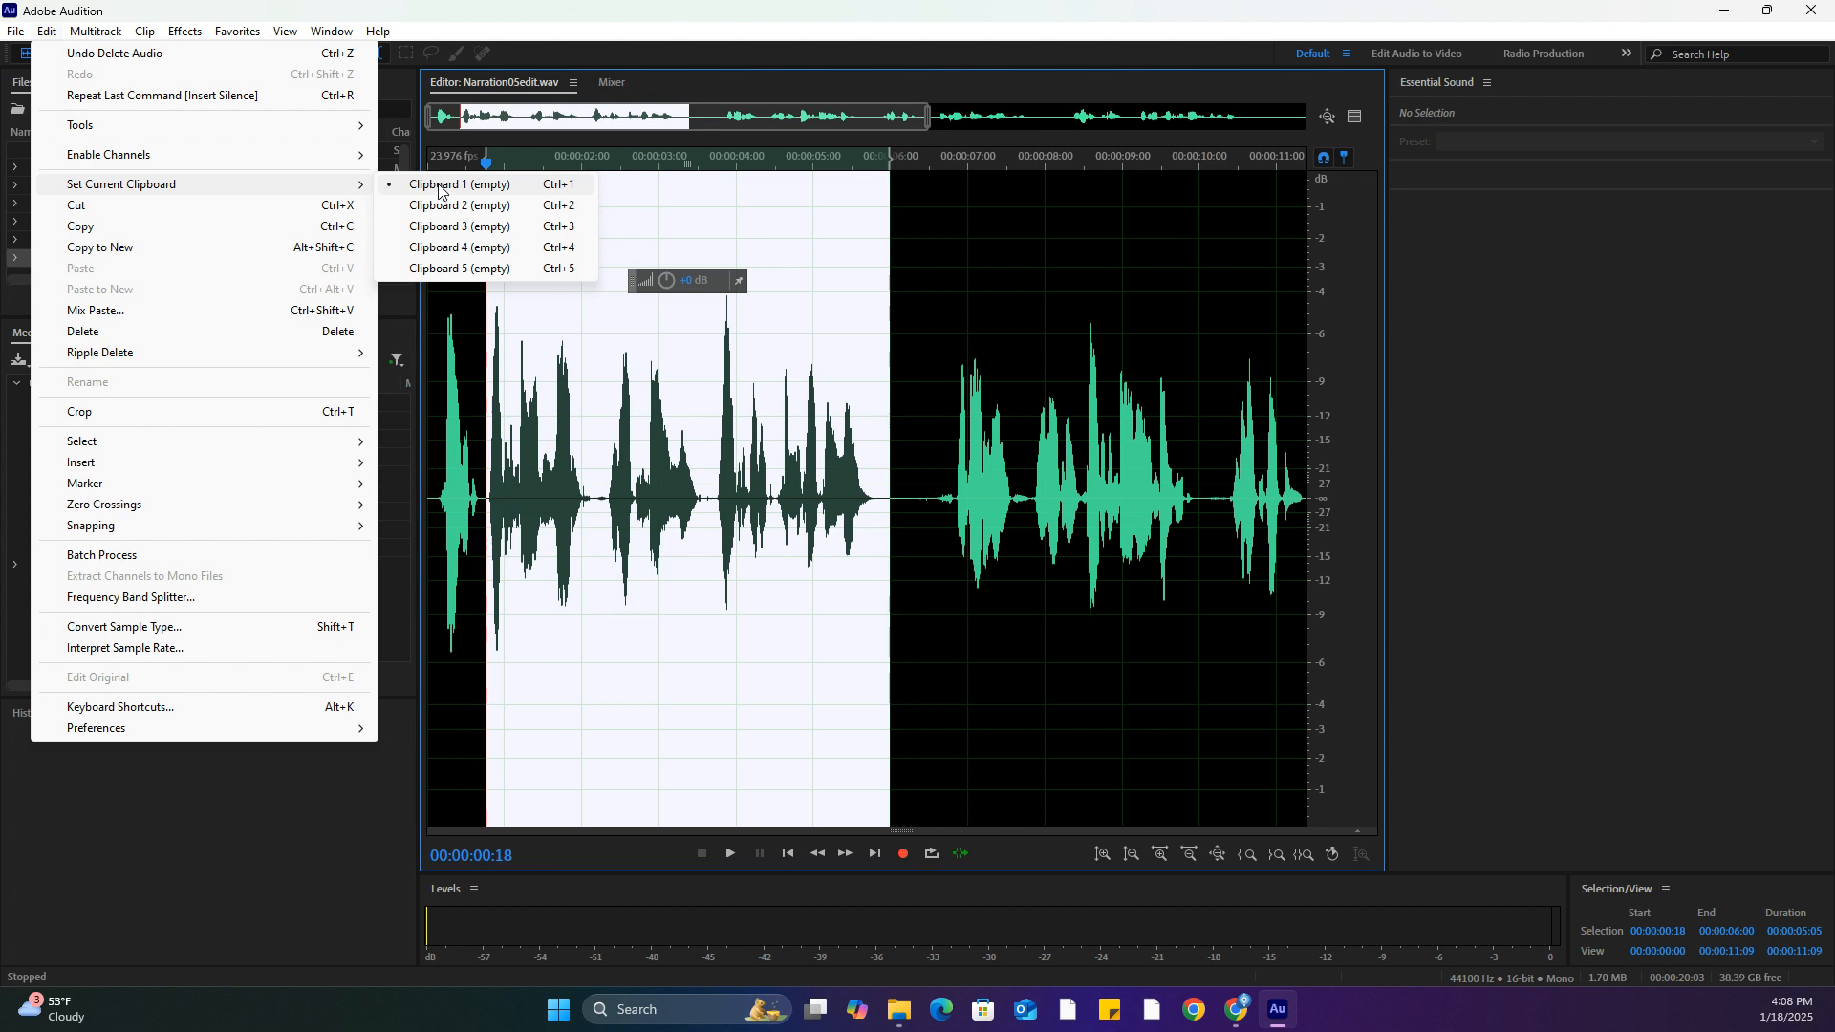
click(438, 186)
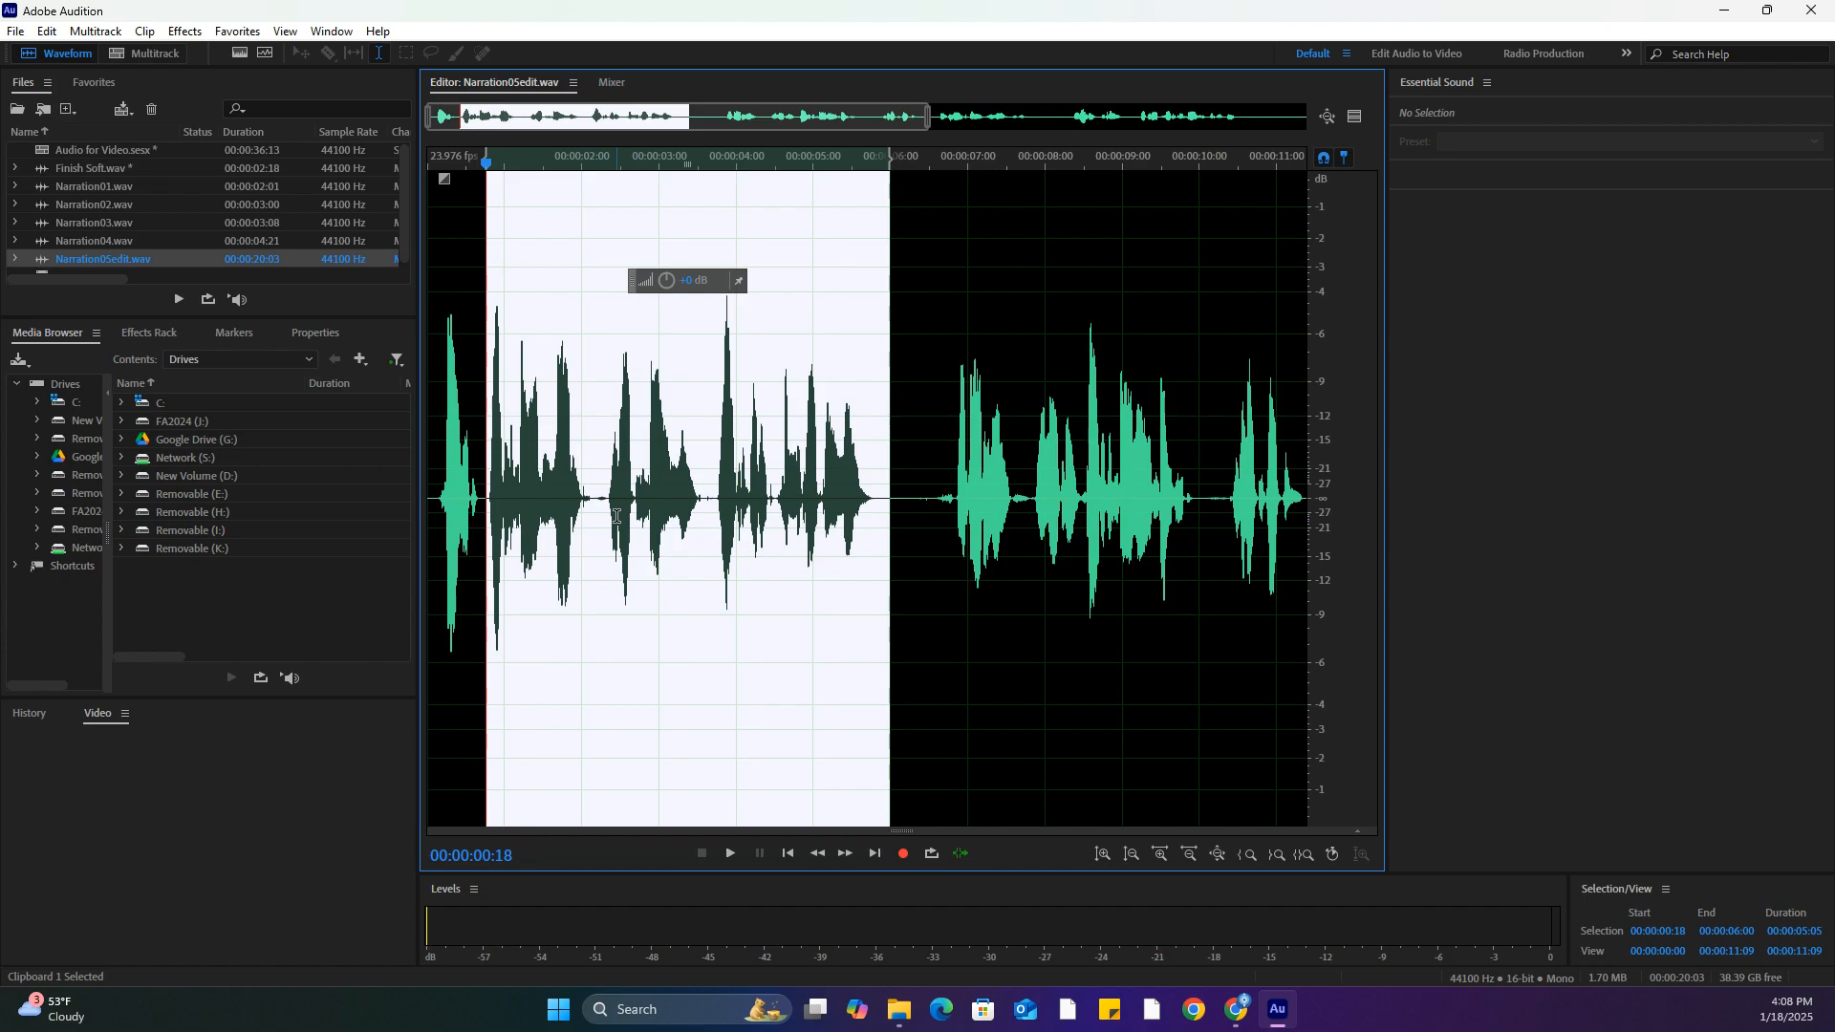
key(ctrl+x)
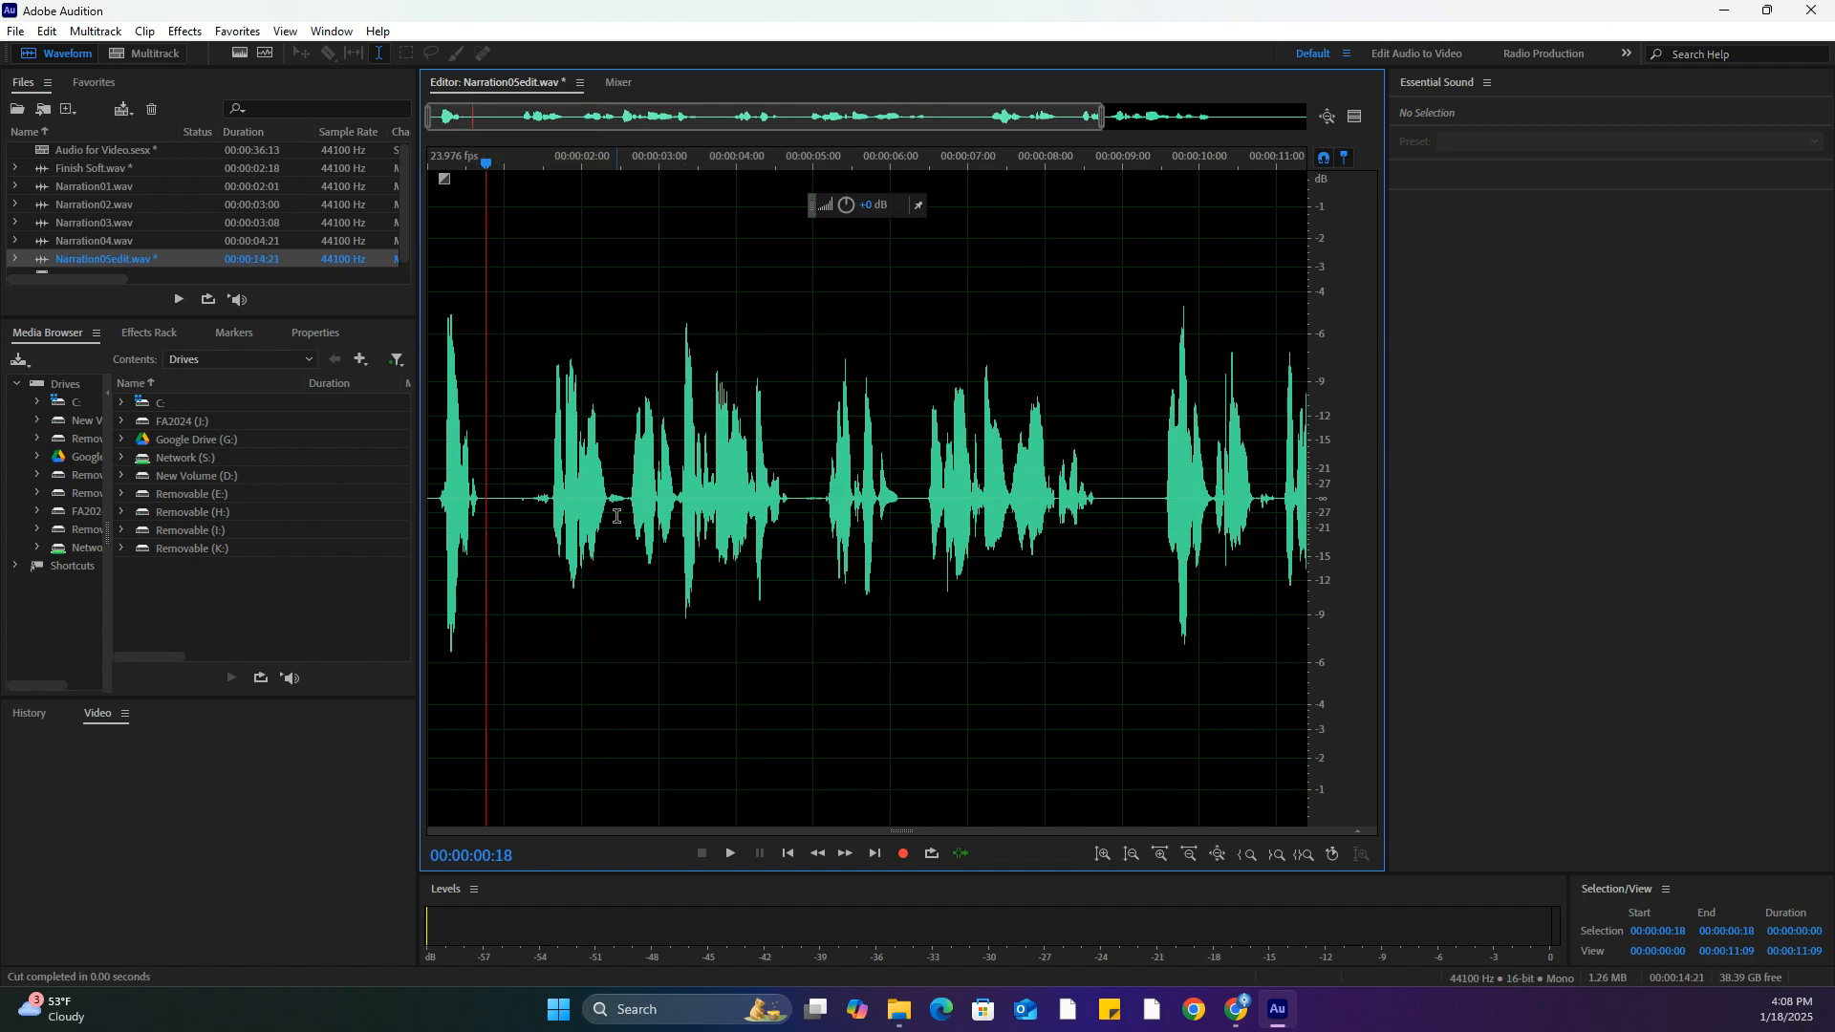
click(47, 31)
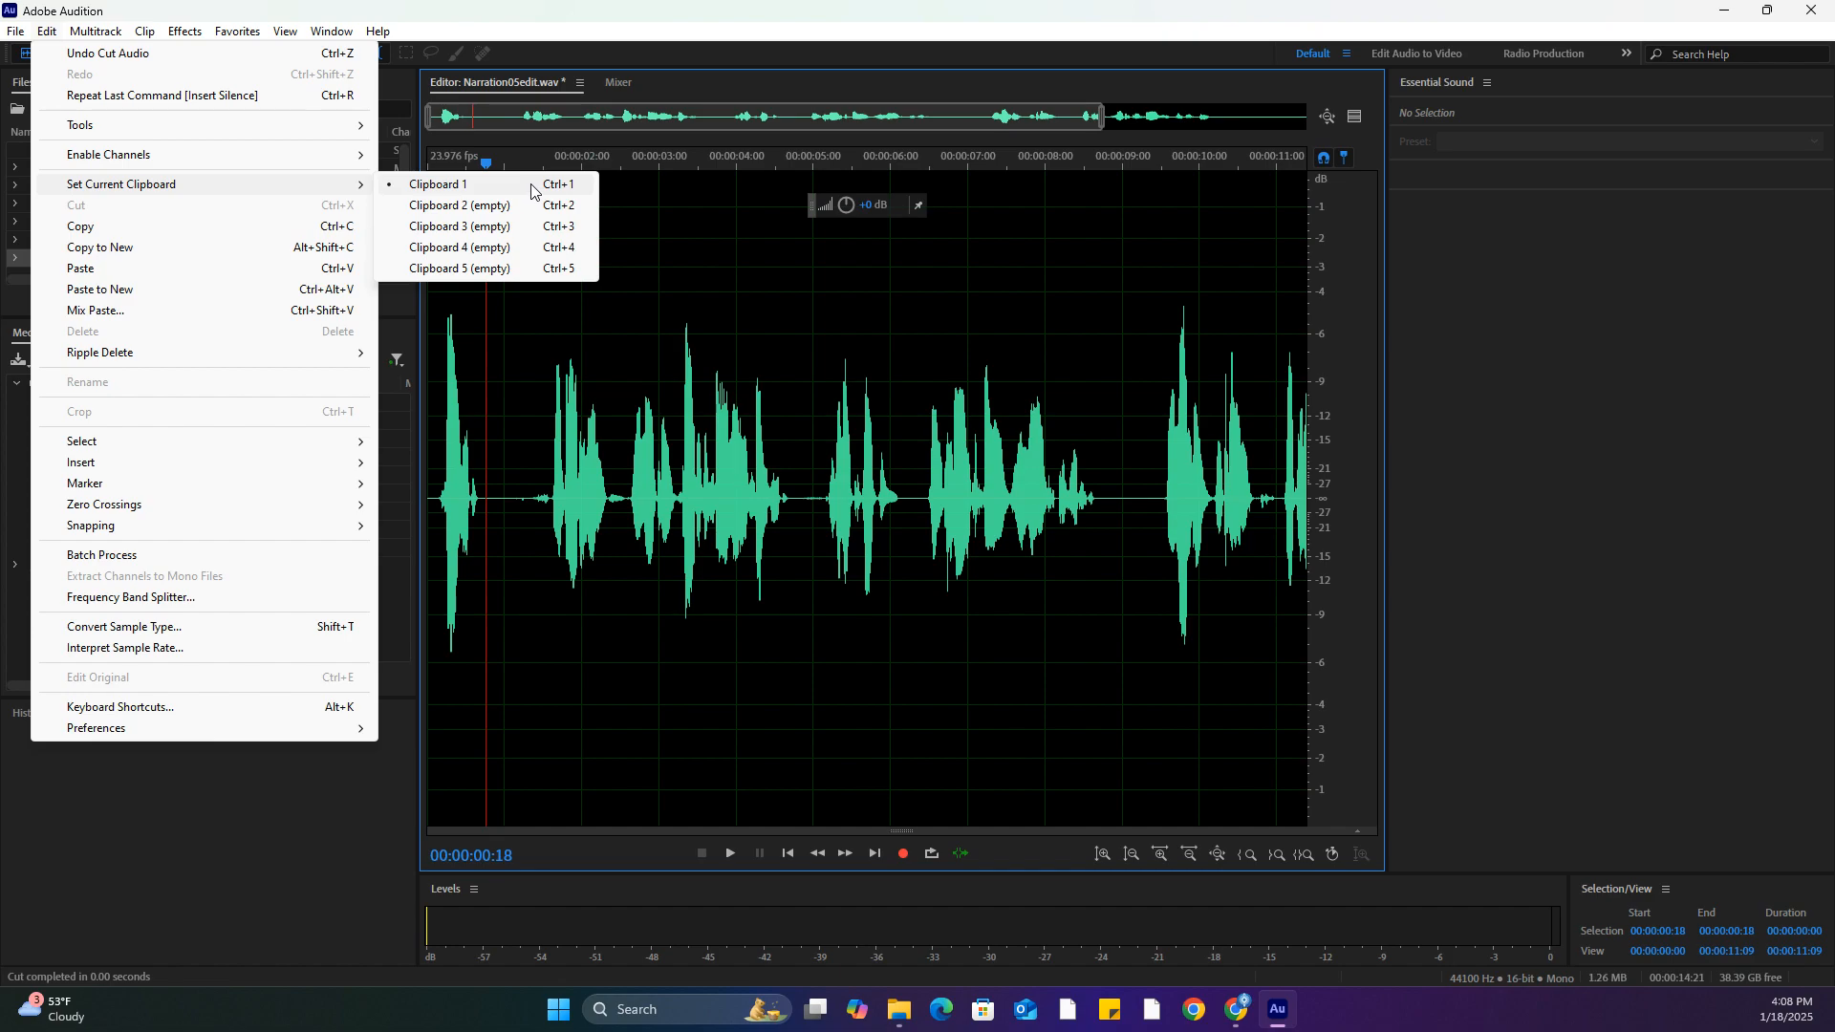
click(520, 50)
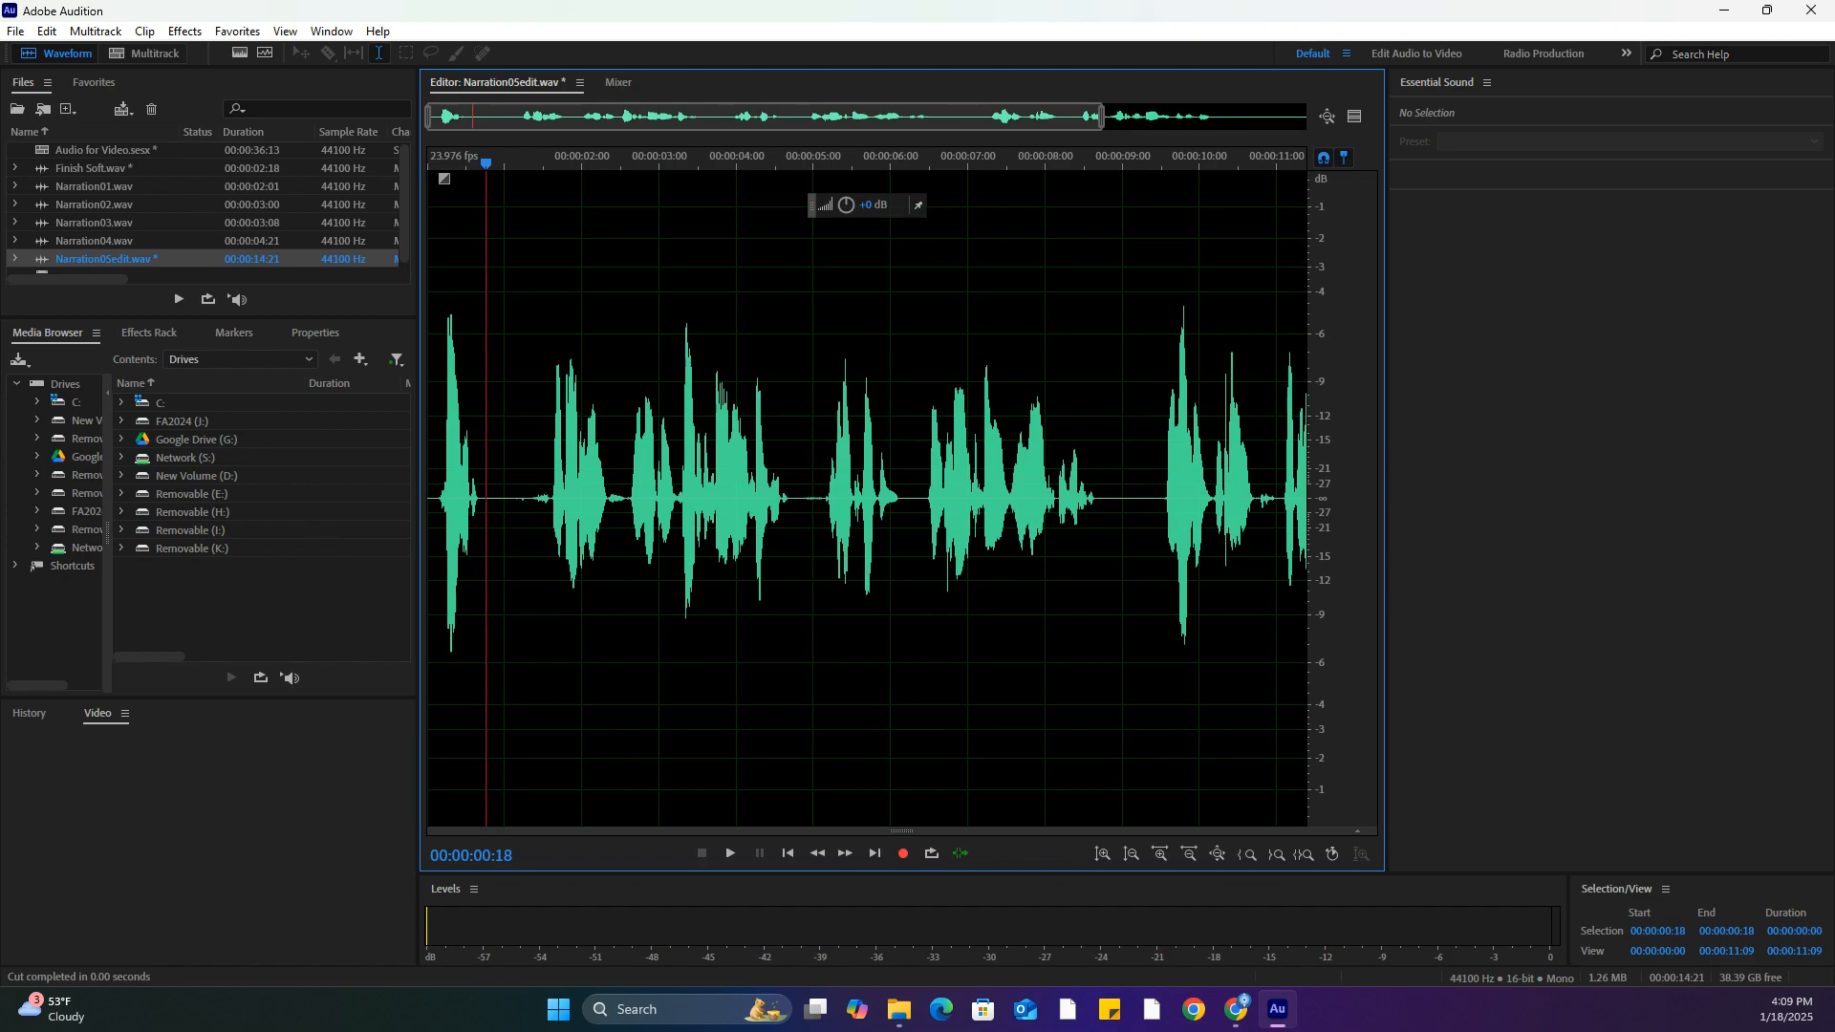
Play Narration05edit.wav from 00:00:00:18 to locate where the next phrase to extract starts and ends
key(space)
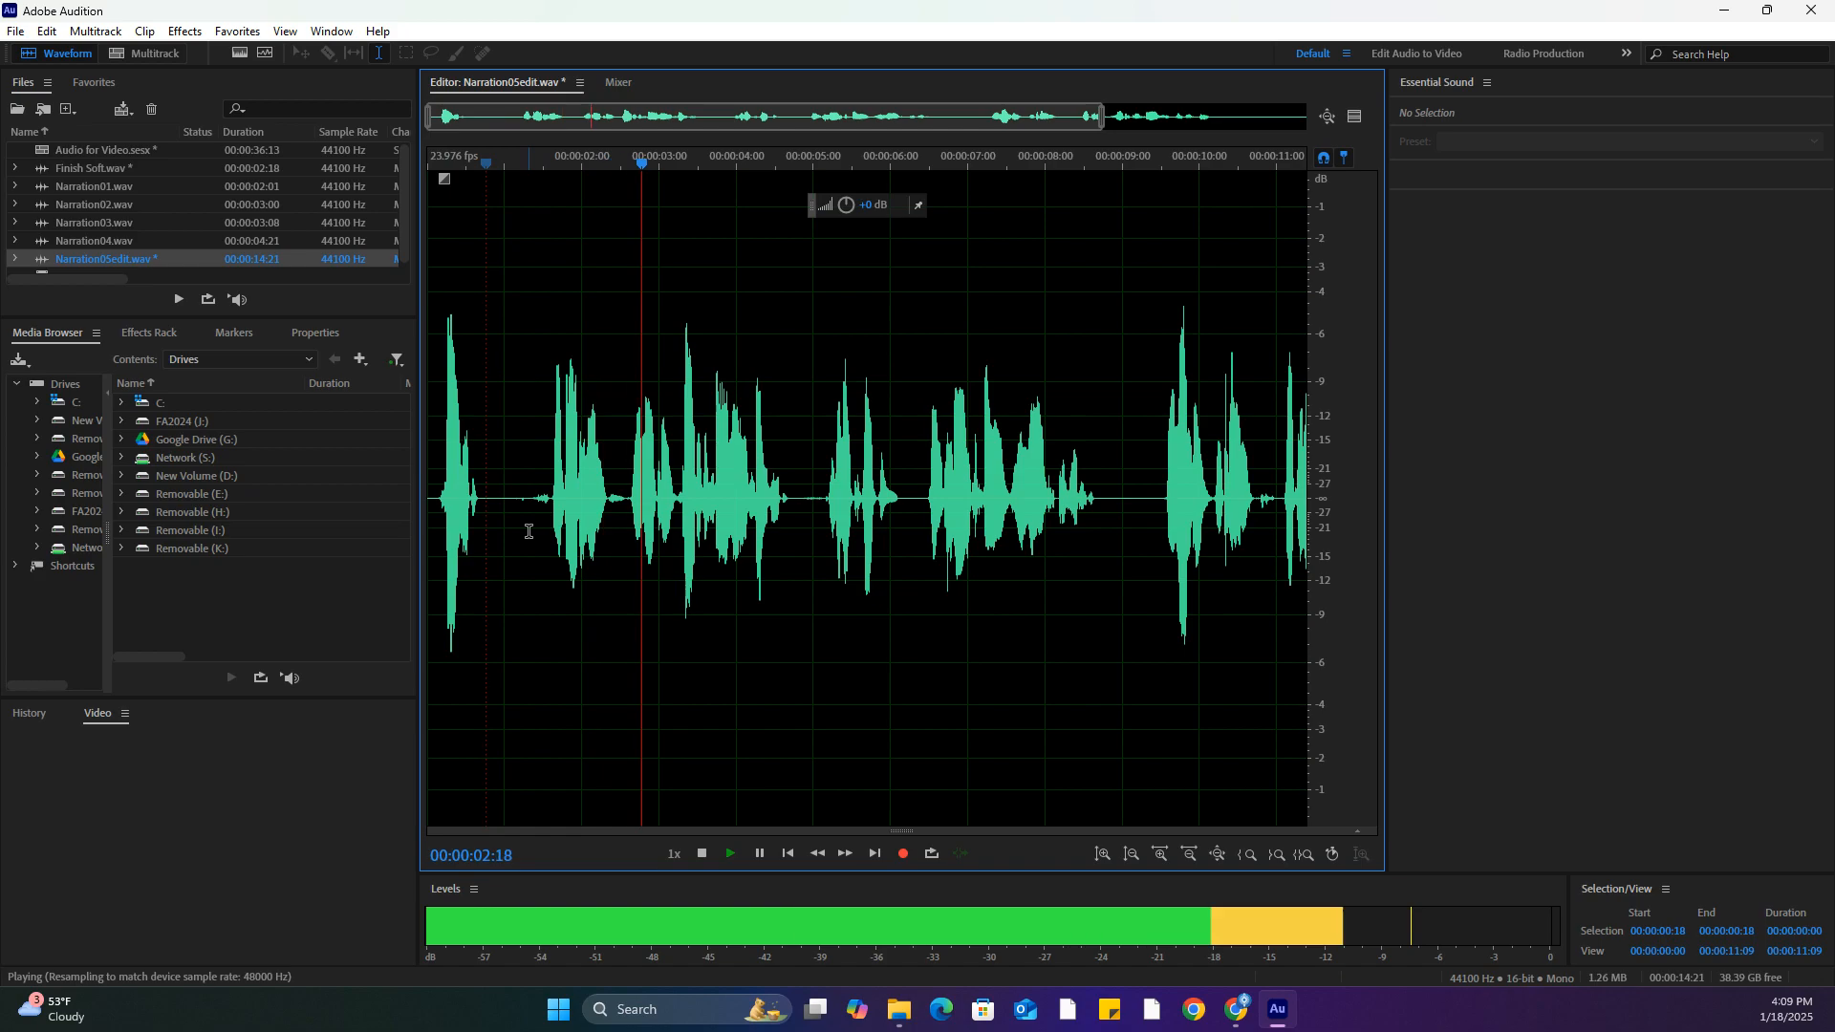
click(679, 527)
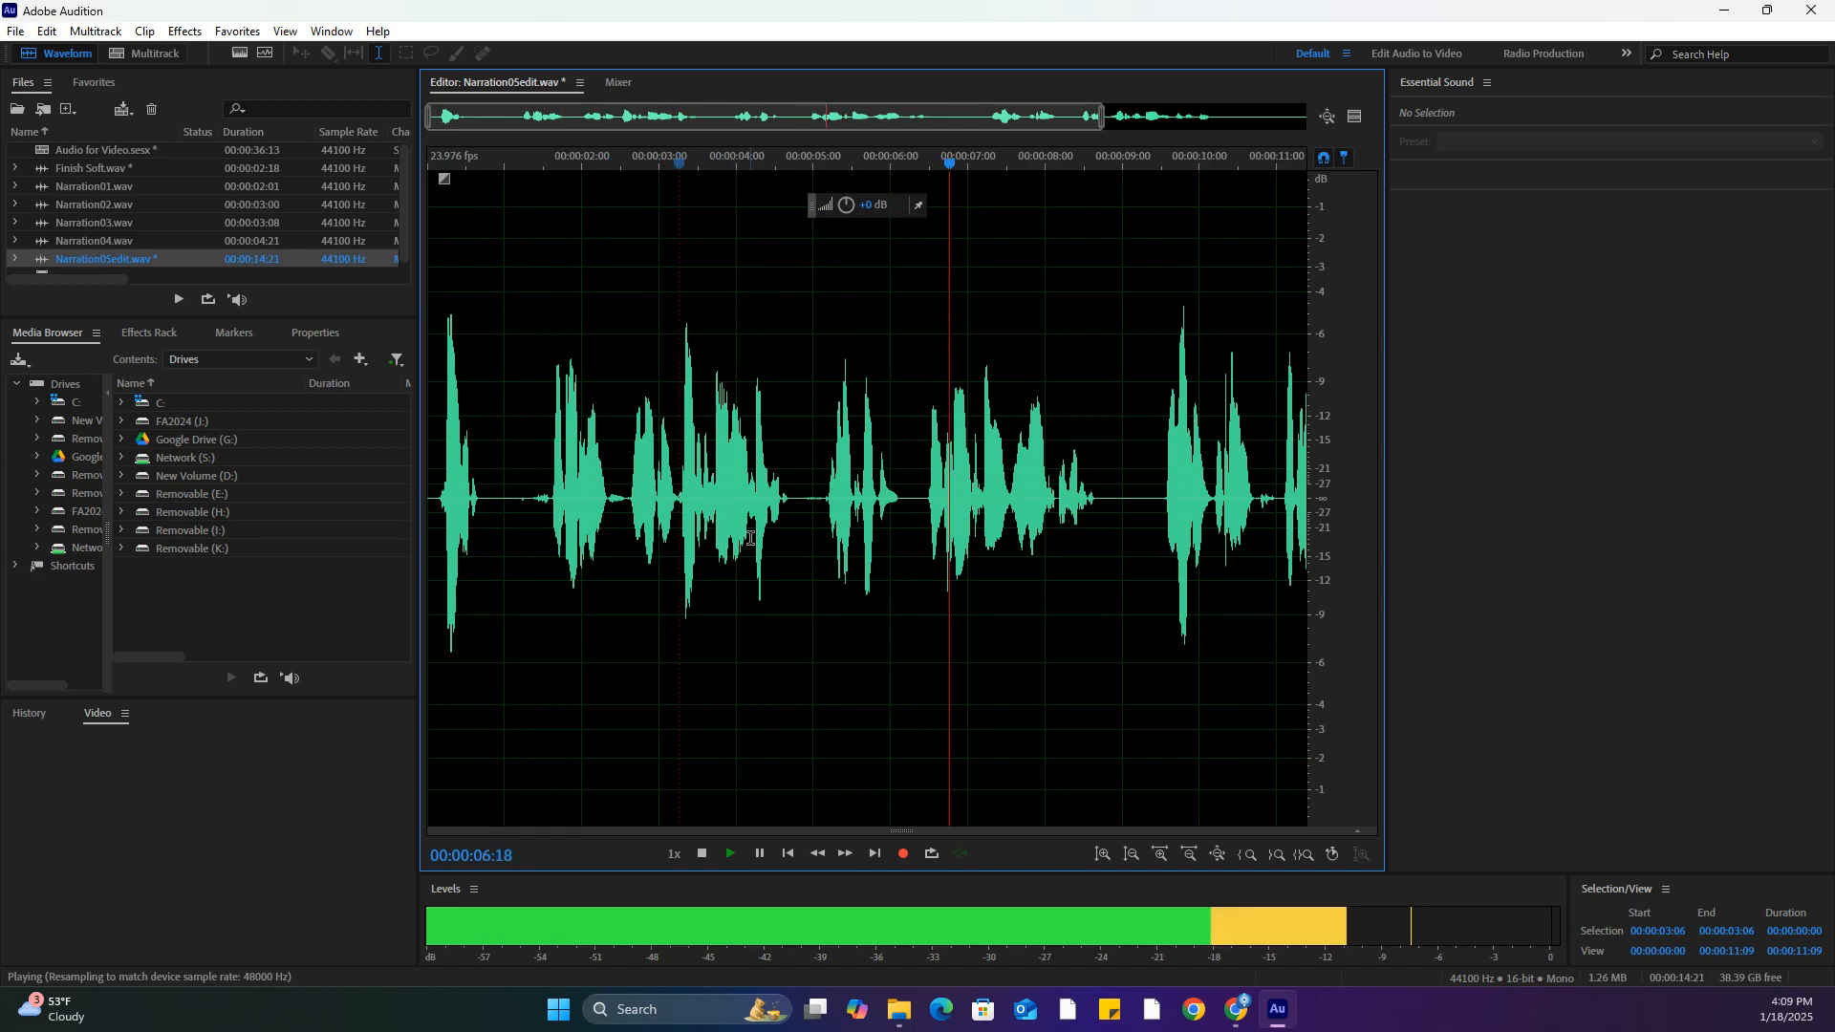
key(space)
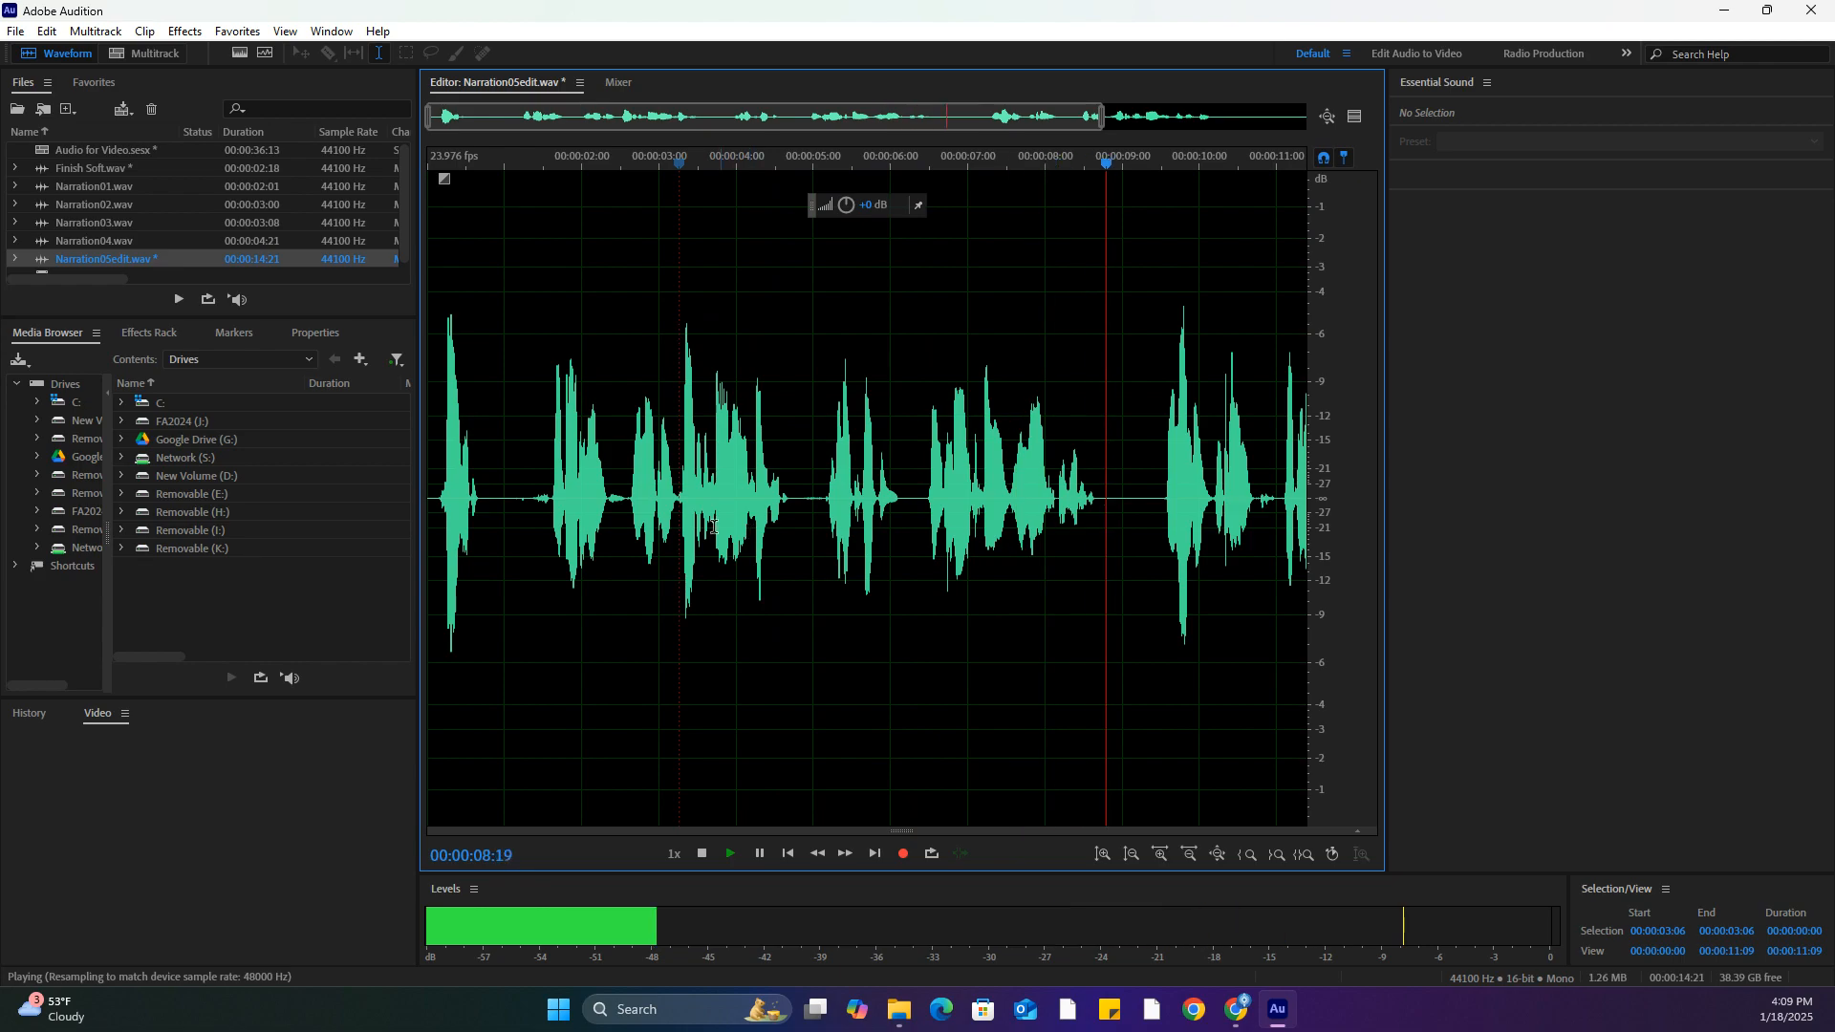
Select the phrase from 00:00:03:05 to 00:00:08:16 in Narration05edit.wav, audition its opening and cut it to Clipboard 2
drag(676, 499, 1099, 499)
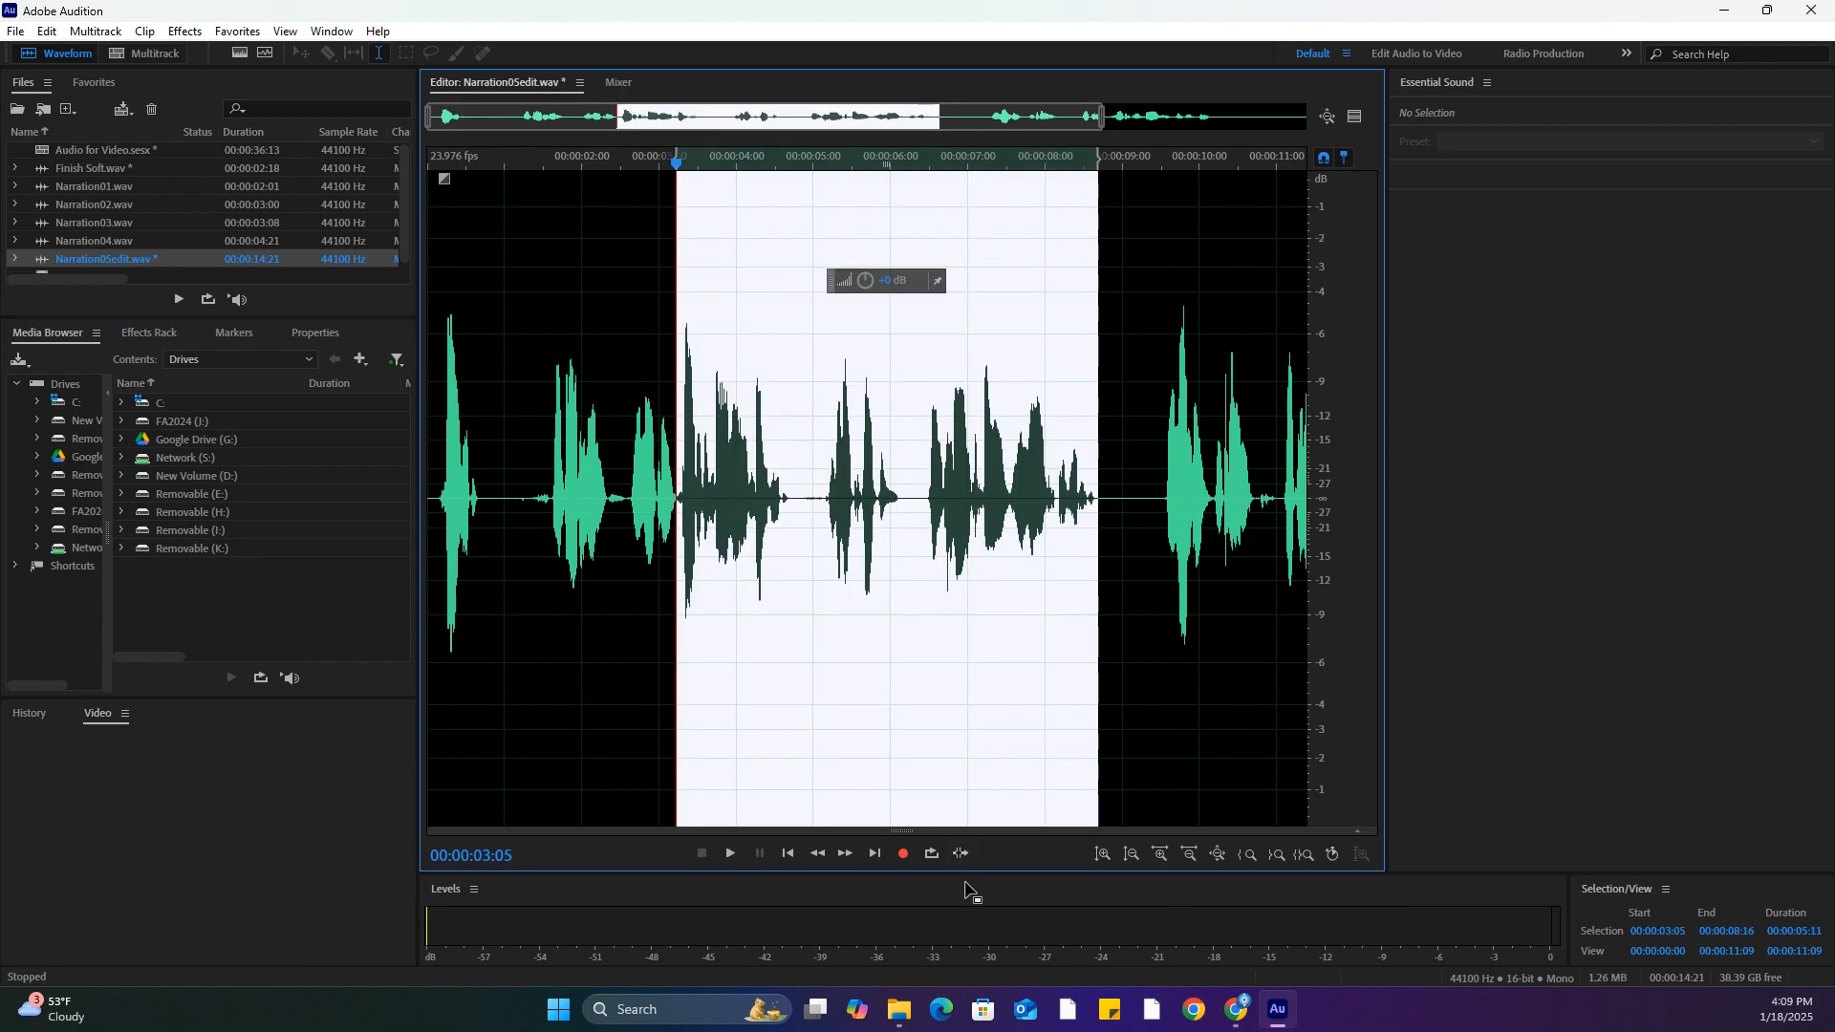
key(space)
key(space)
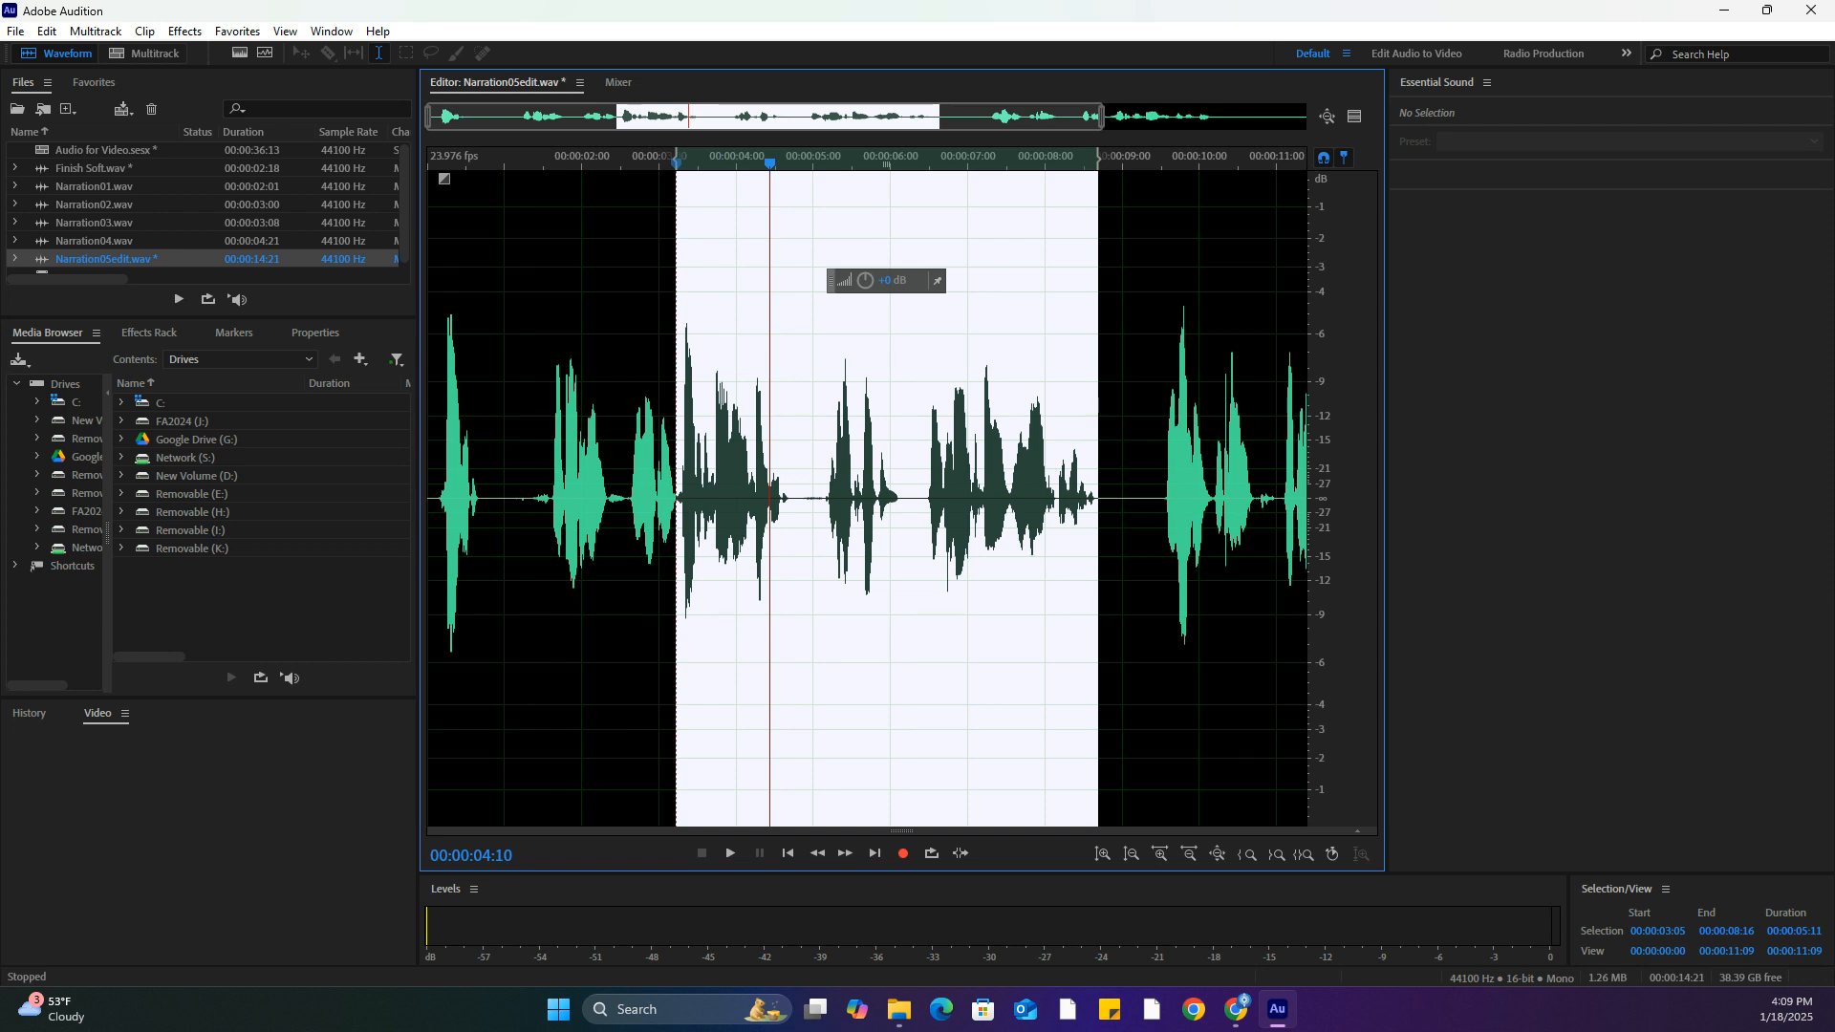
key(ctrl+2)
key(ctrl+x)
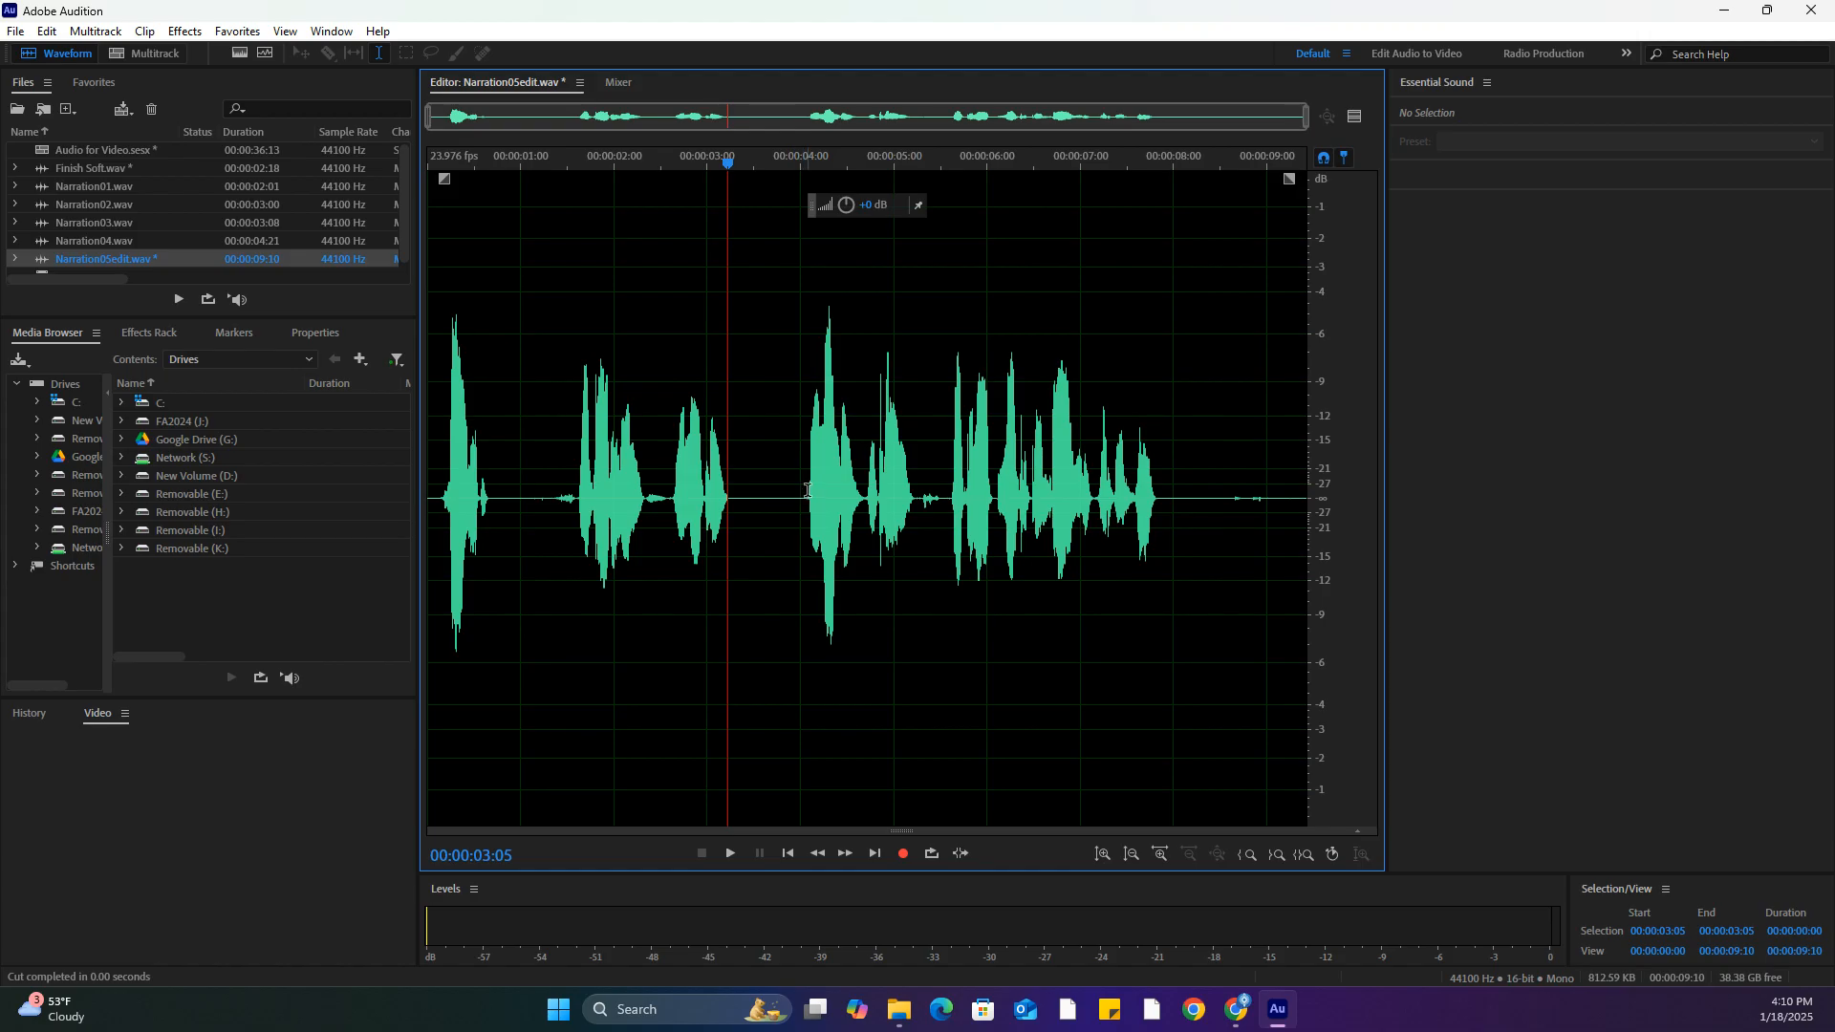
Select the following phrase from 00:00:03:23 to 00:00:07:22 and cut it to Clipboard 3
key(space)
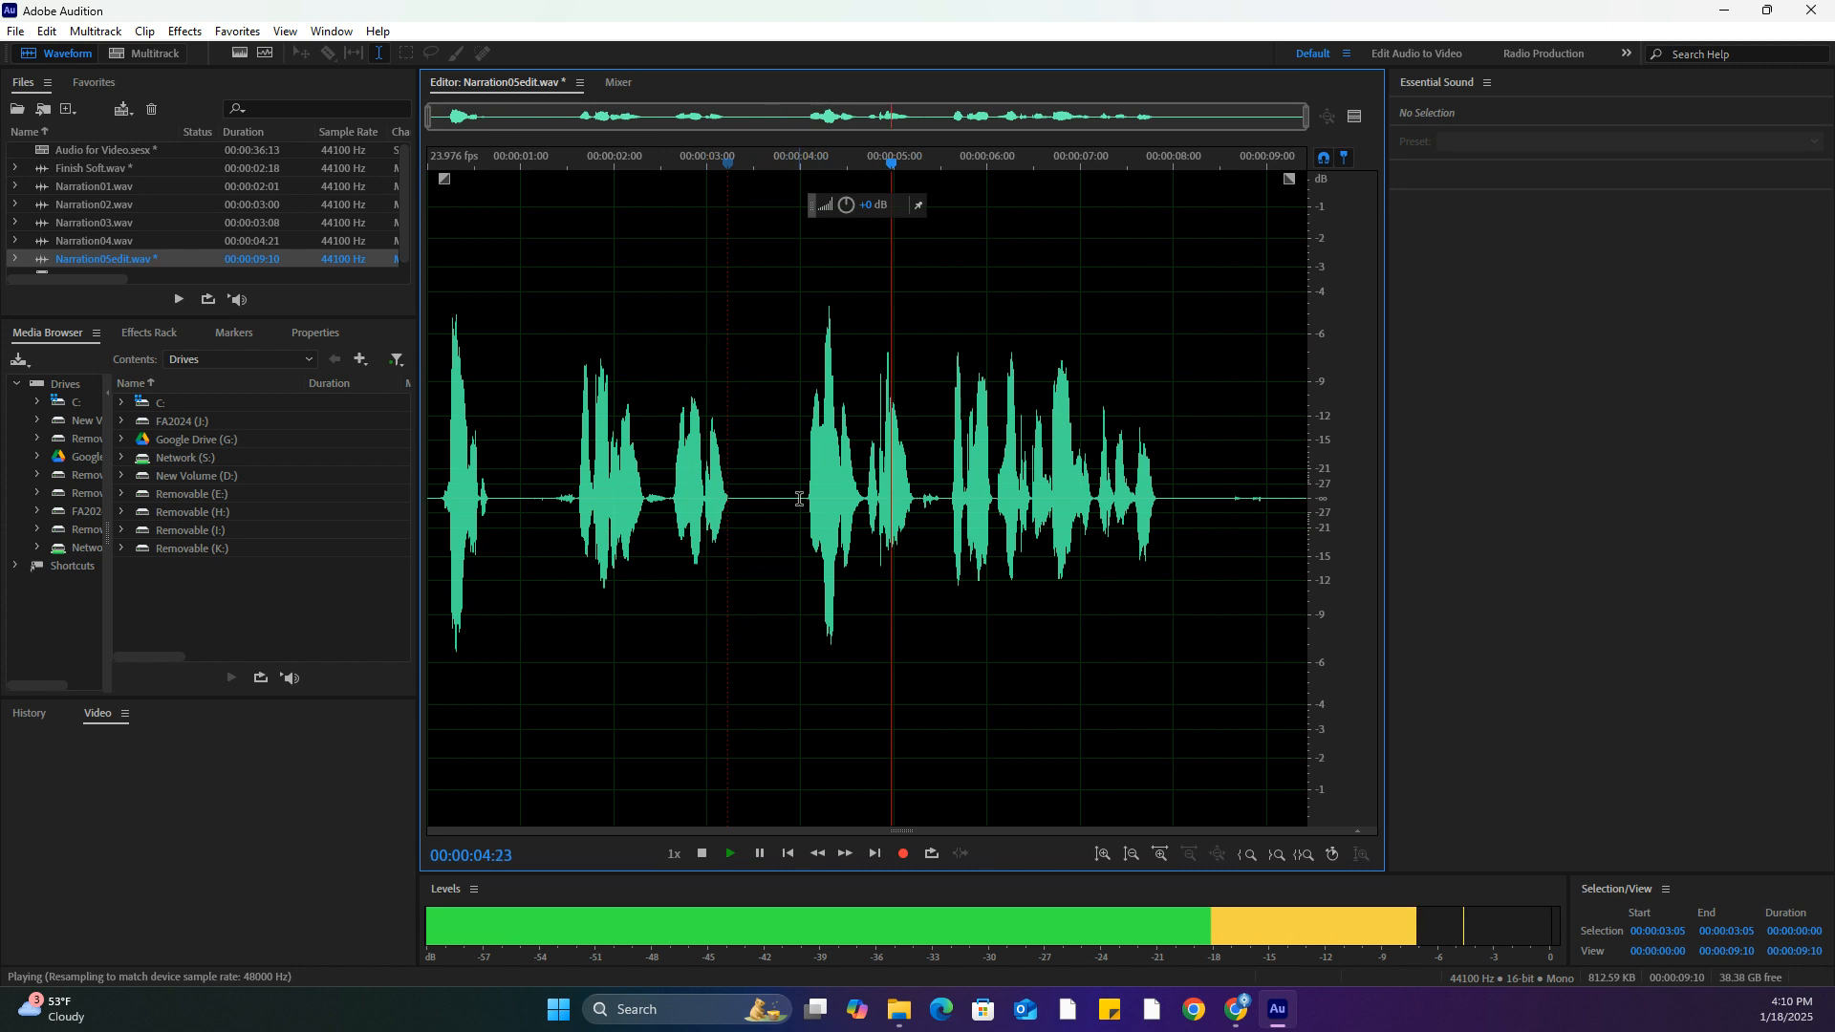
drag(799, 498, 1166, 510)
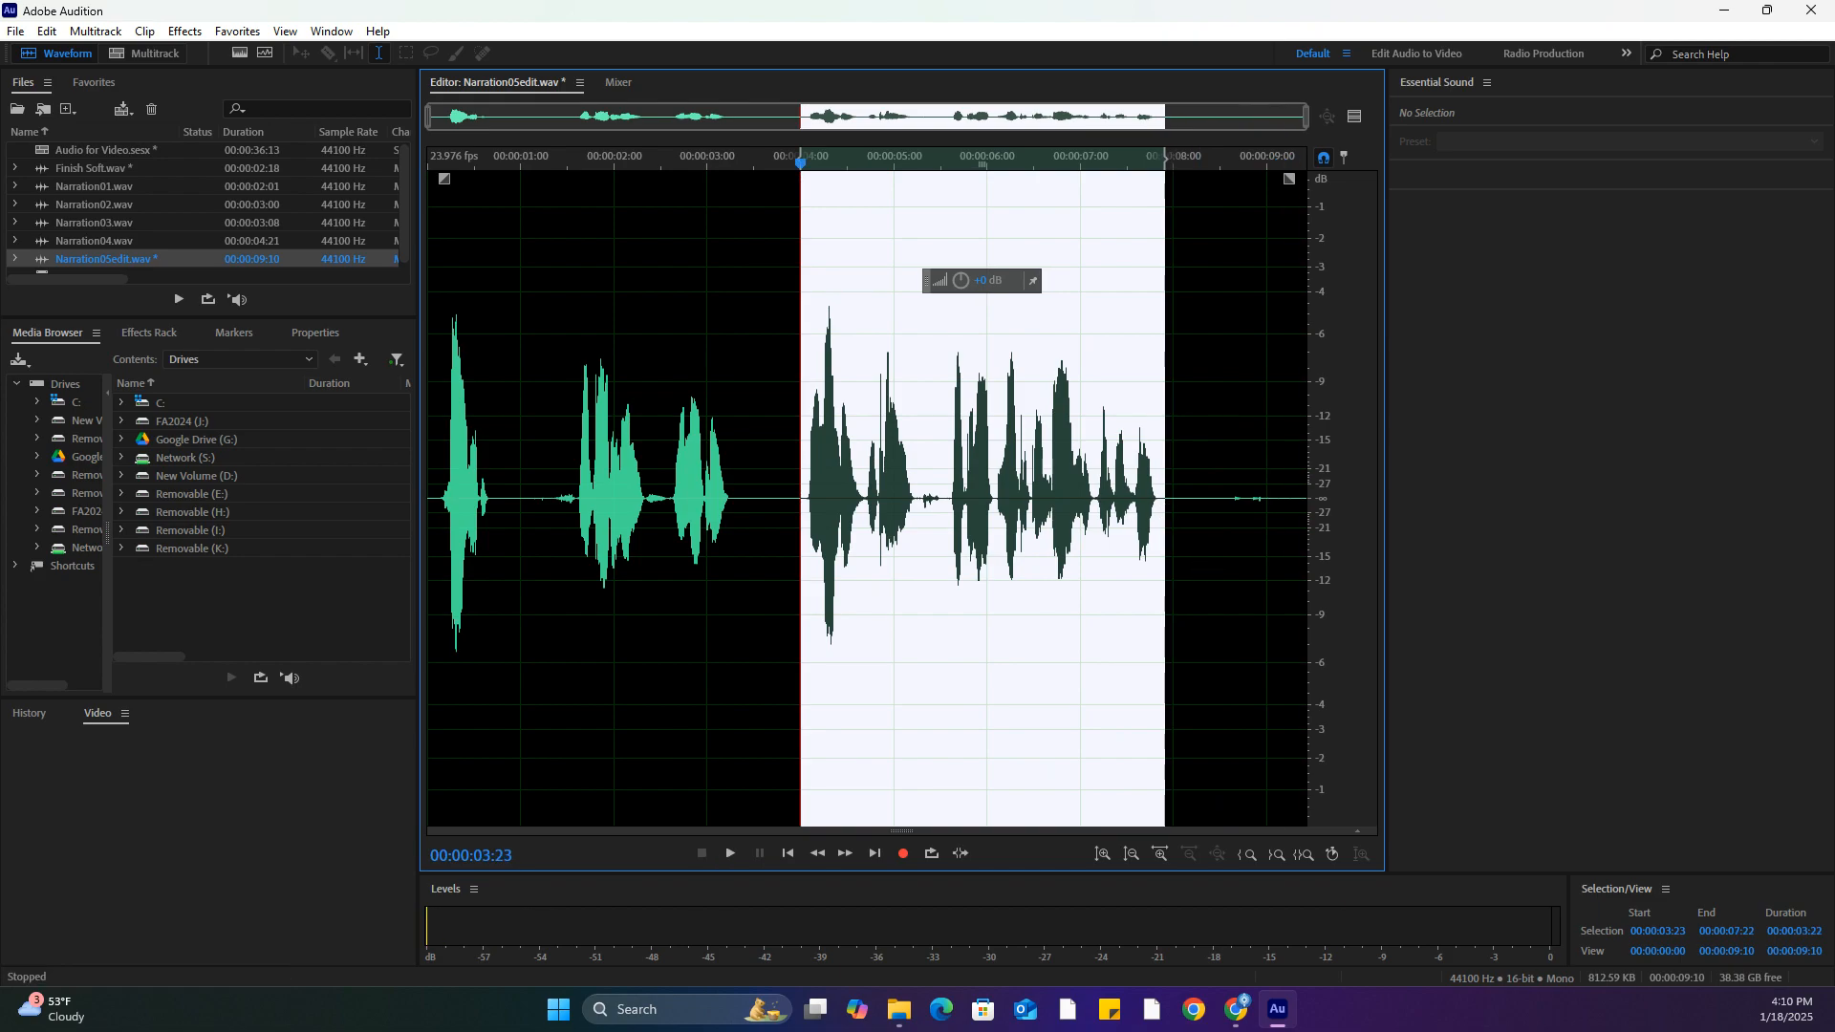
key(ctrl+3)
key(ctrl+x)
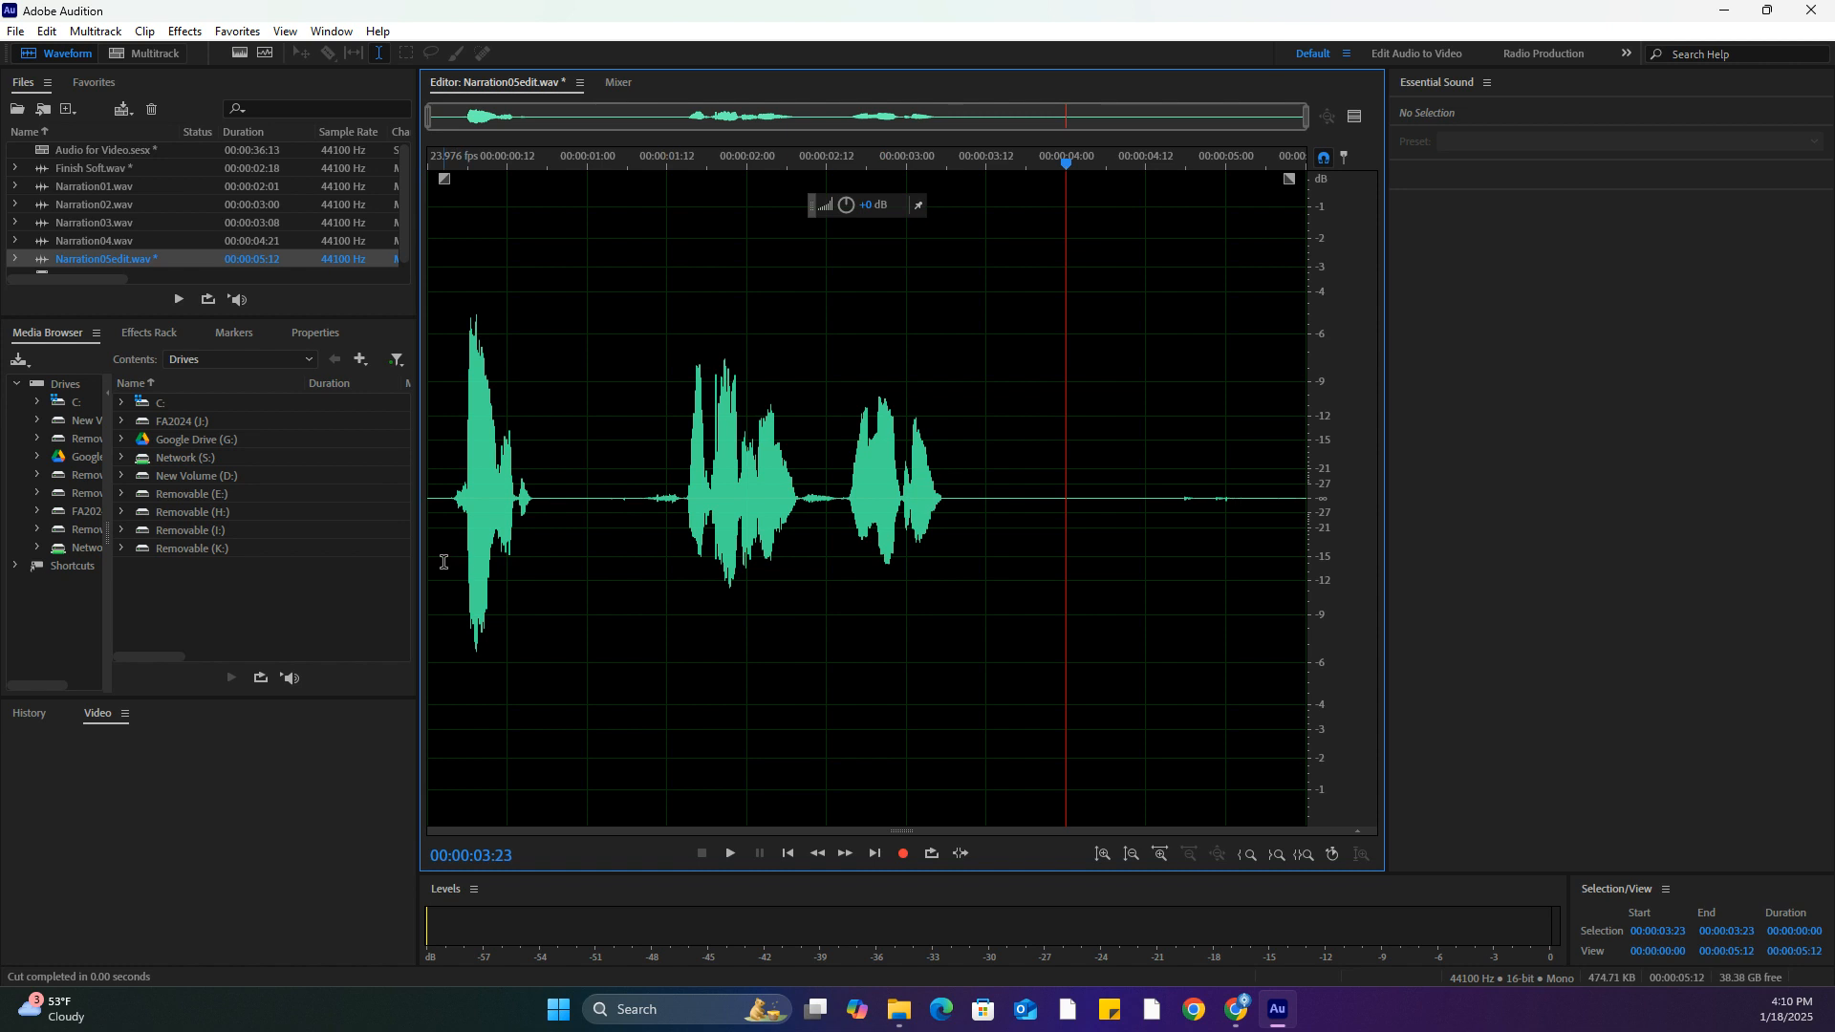
Cut all the remaining audio out of Narration05edit.wav, then paste the Clipboard 2 phrase into the empty file and play it
key(ctrl+a)
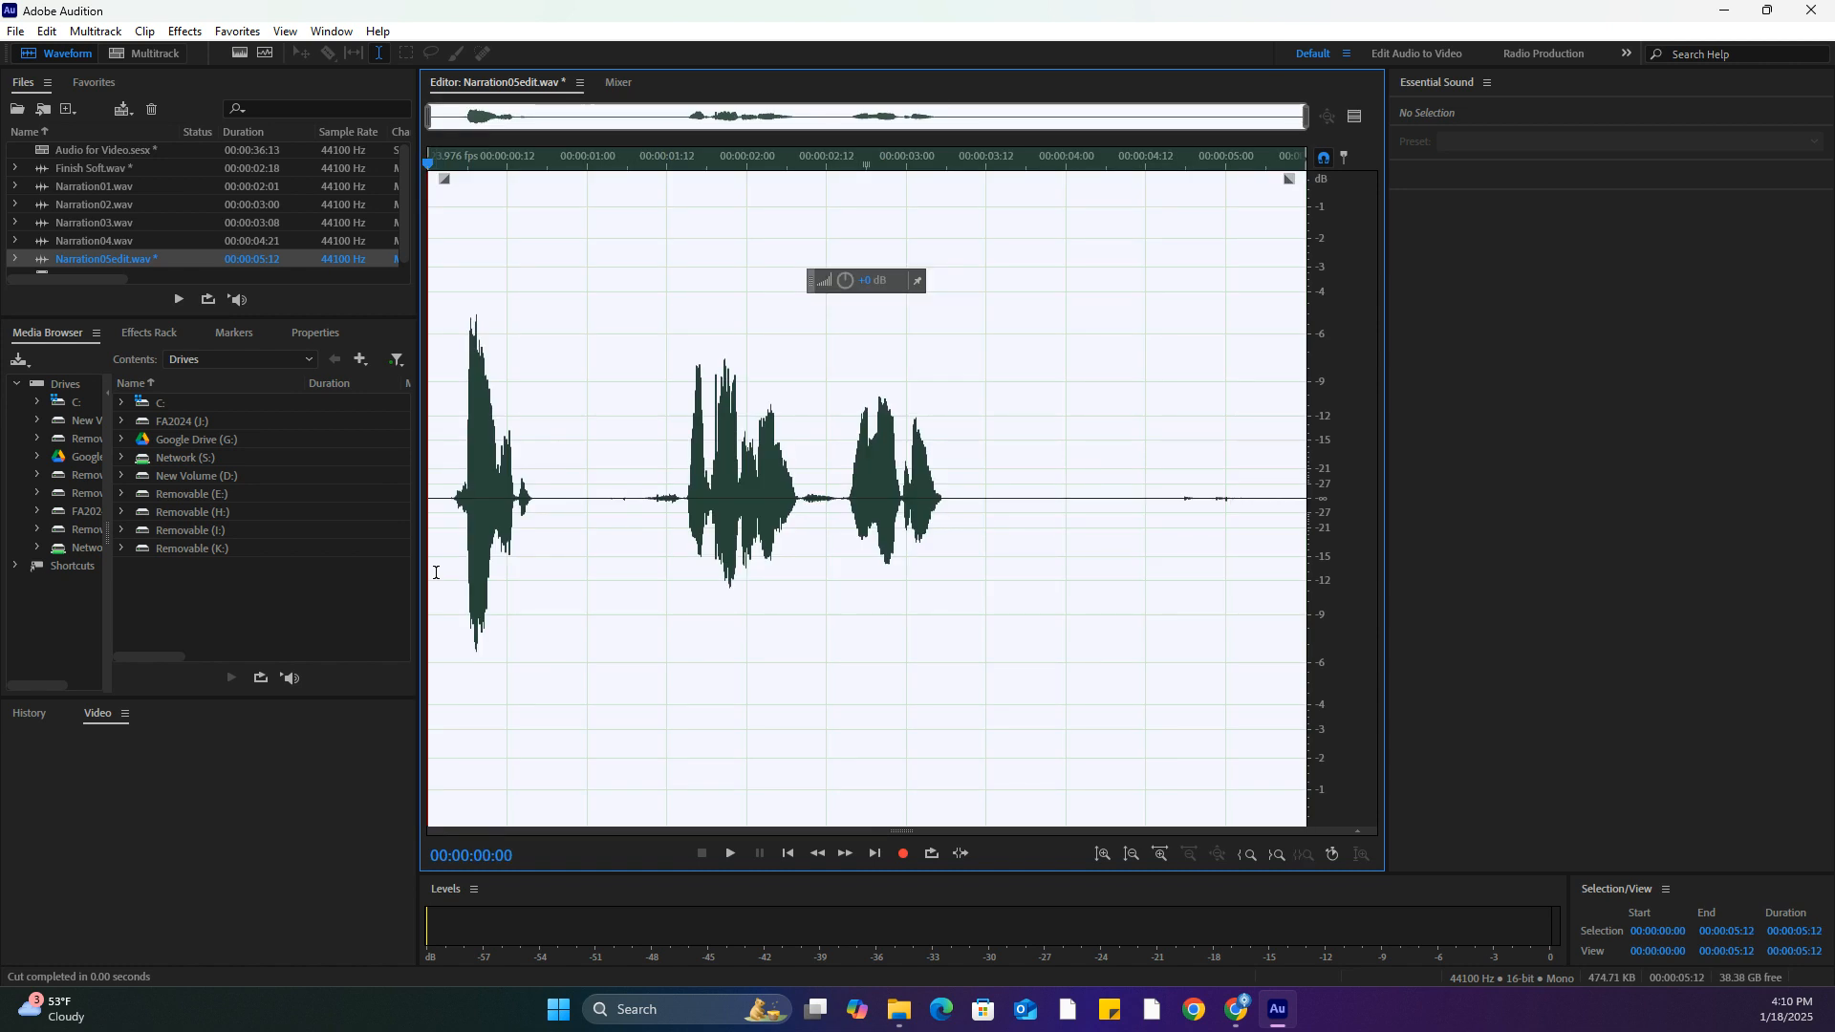
key(ctrl+x)
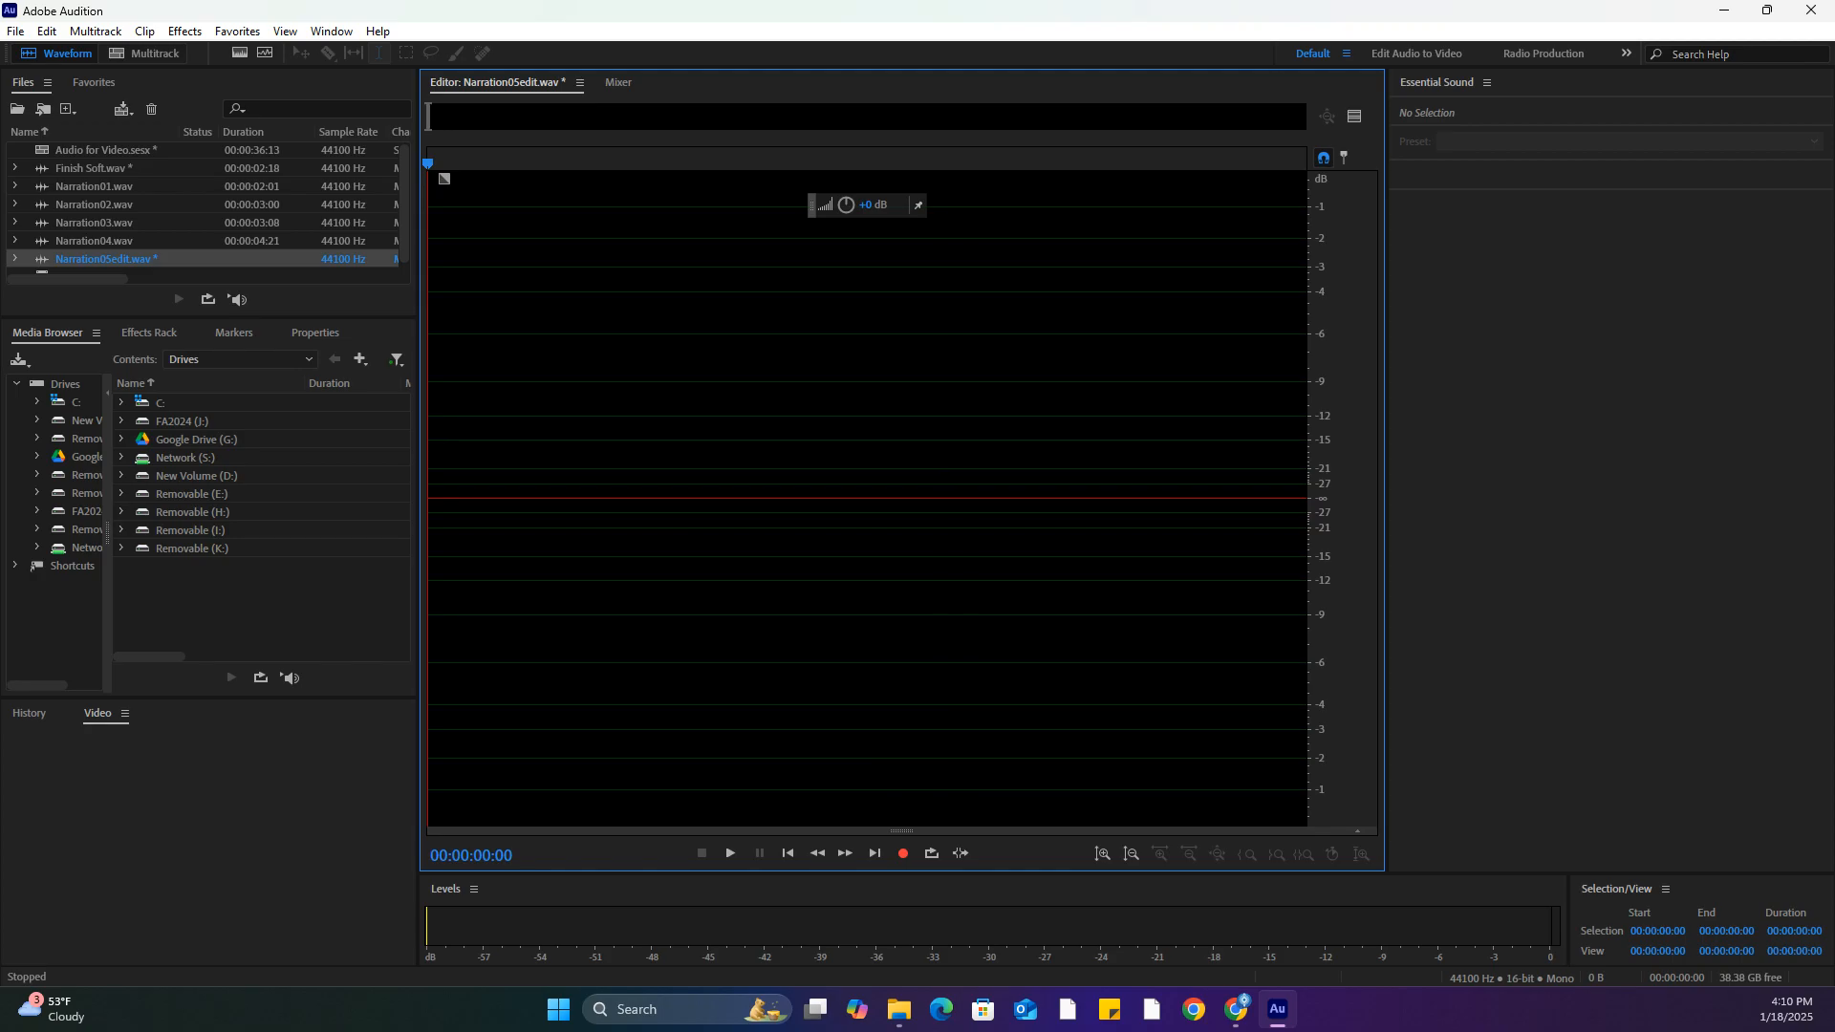
key(ctrl+2)
click(50, 32)
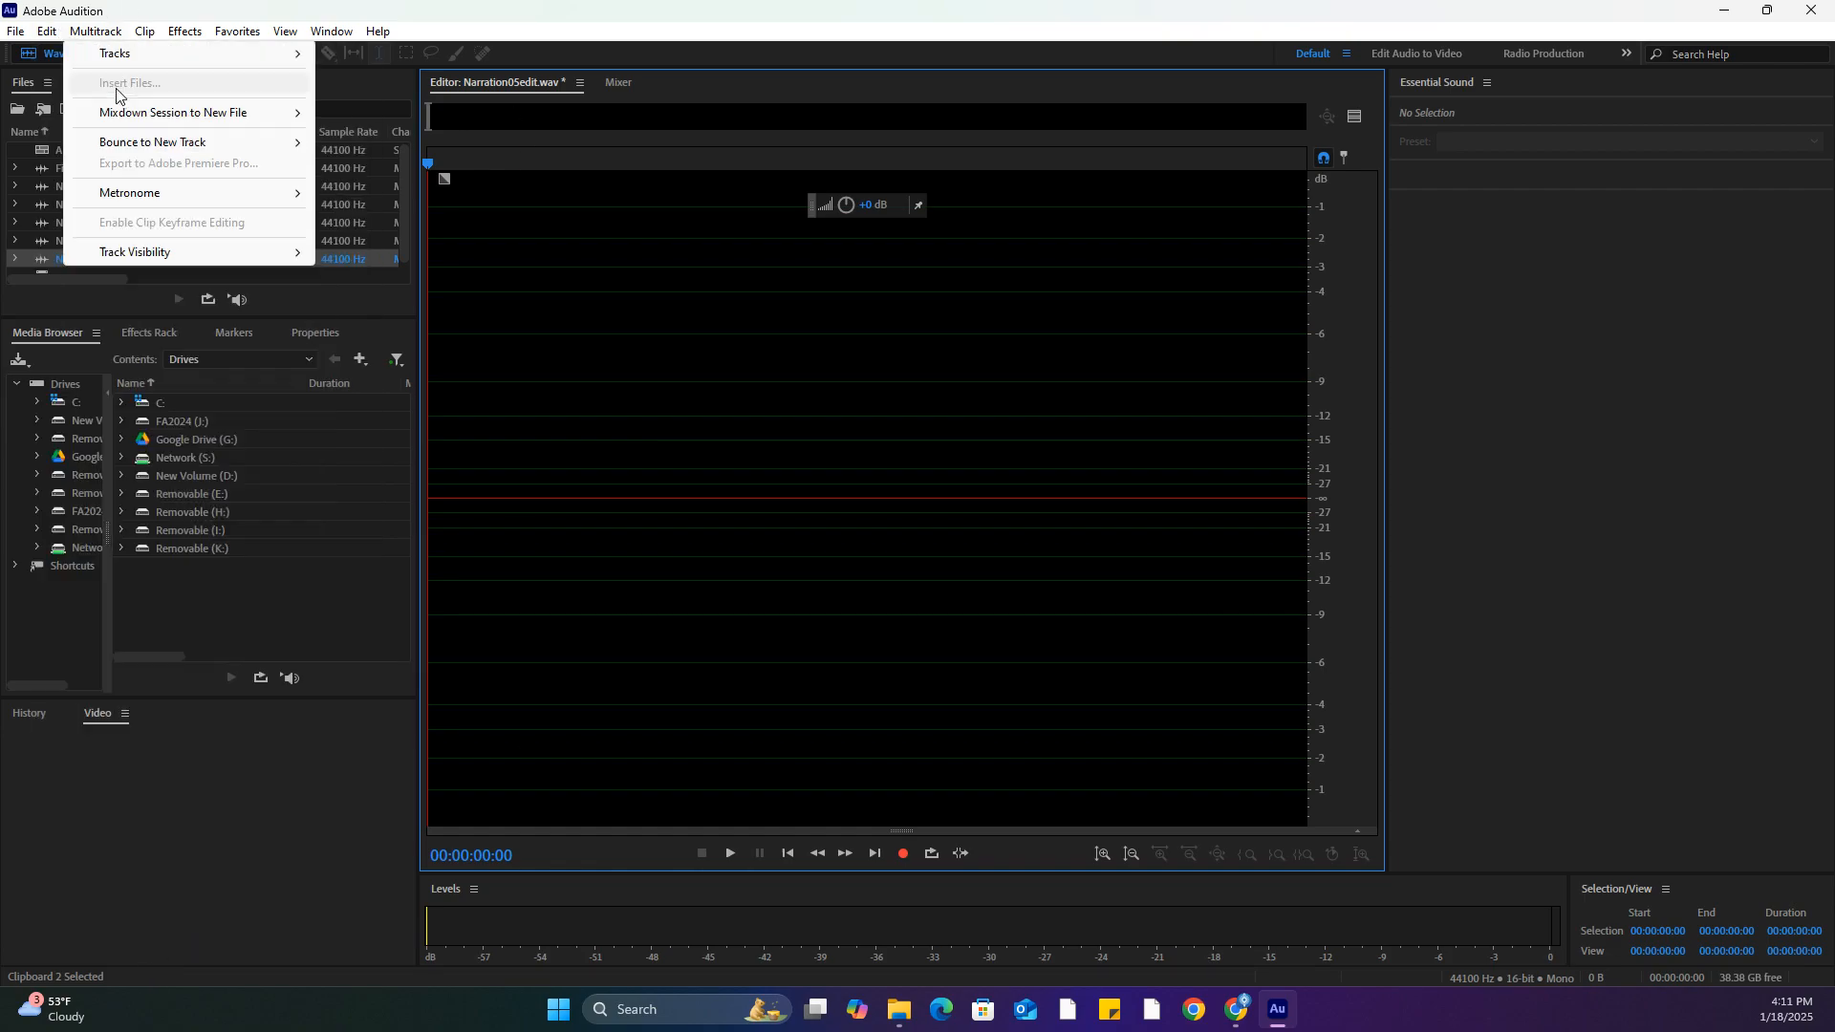
click(82, 269)
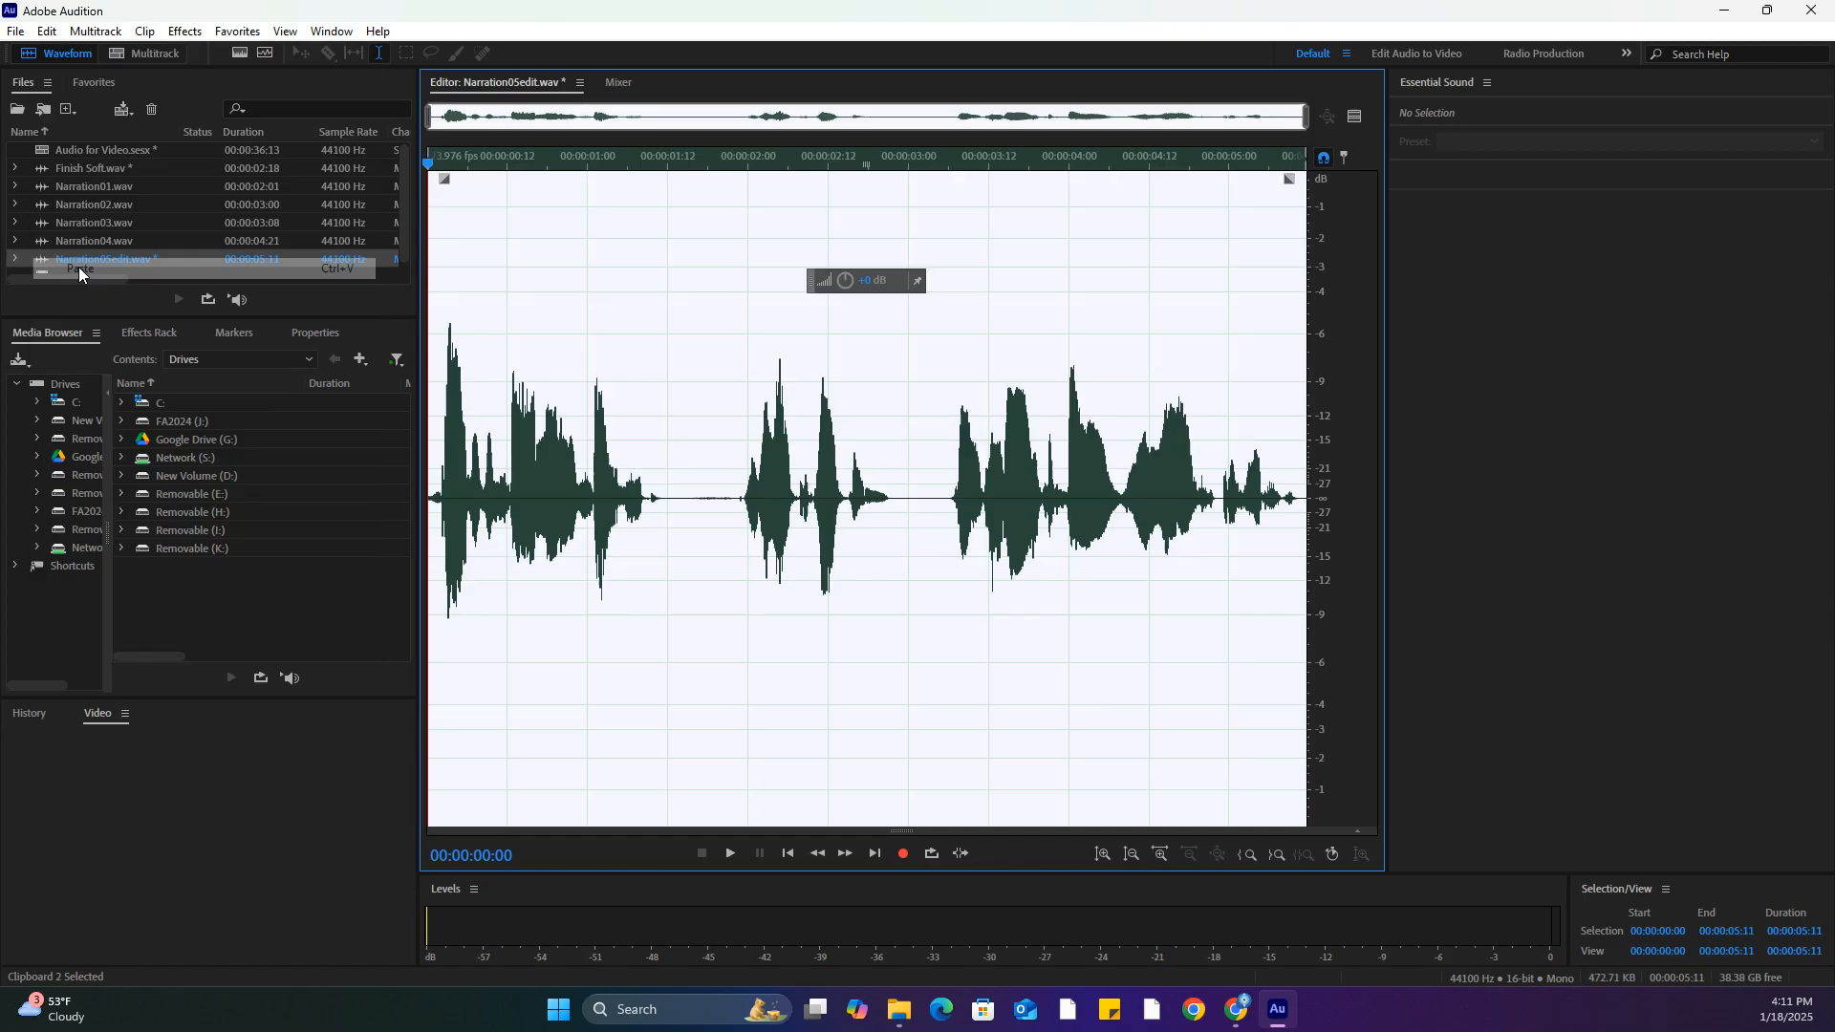
key(space)
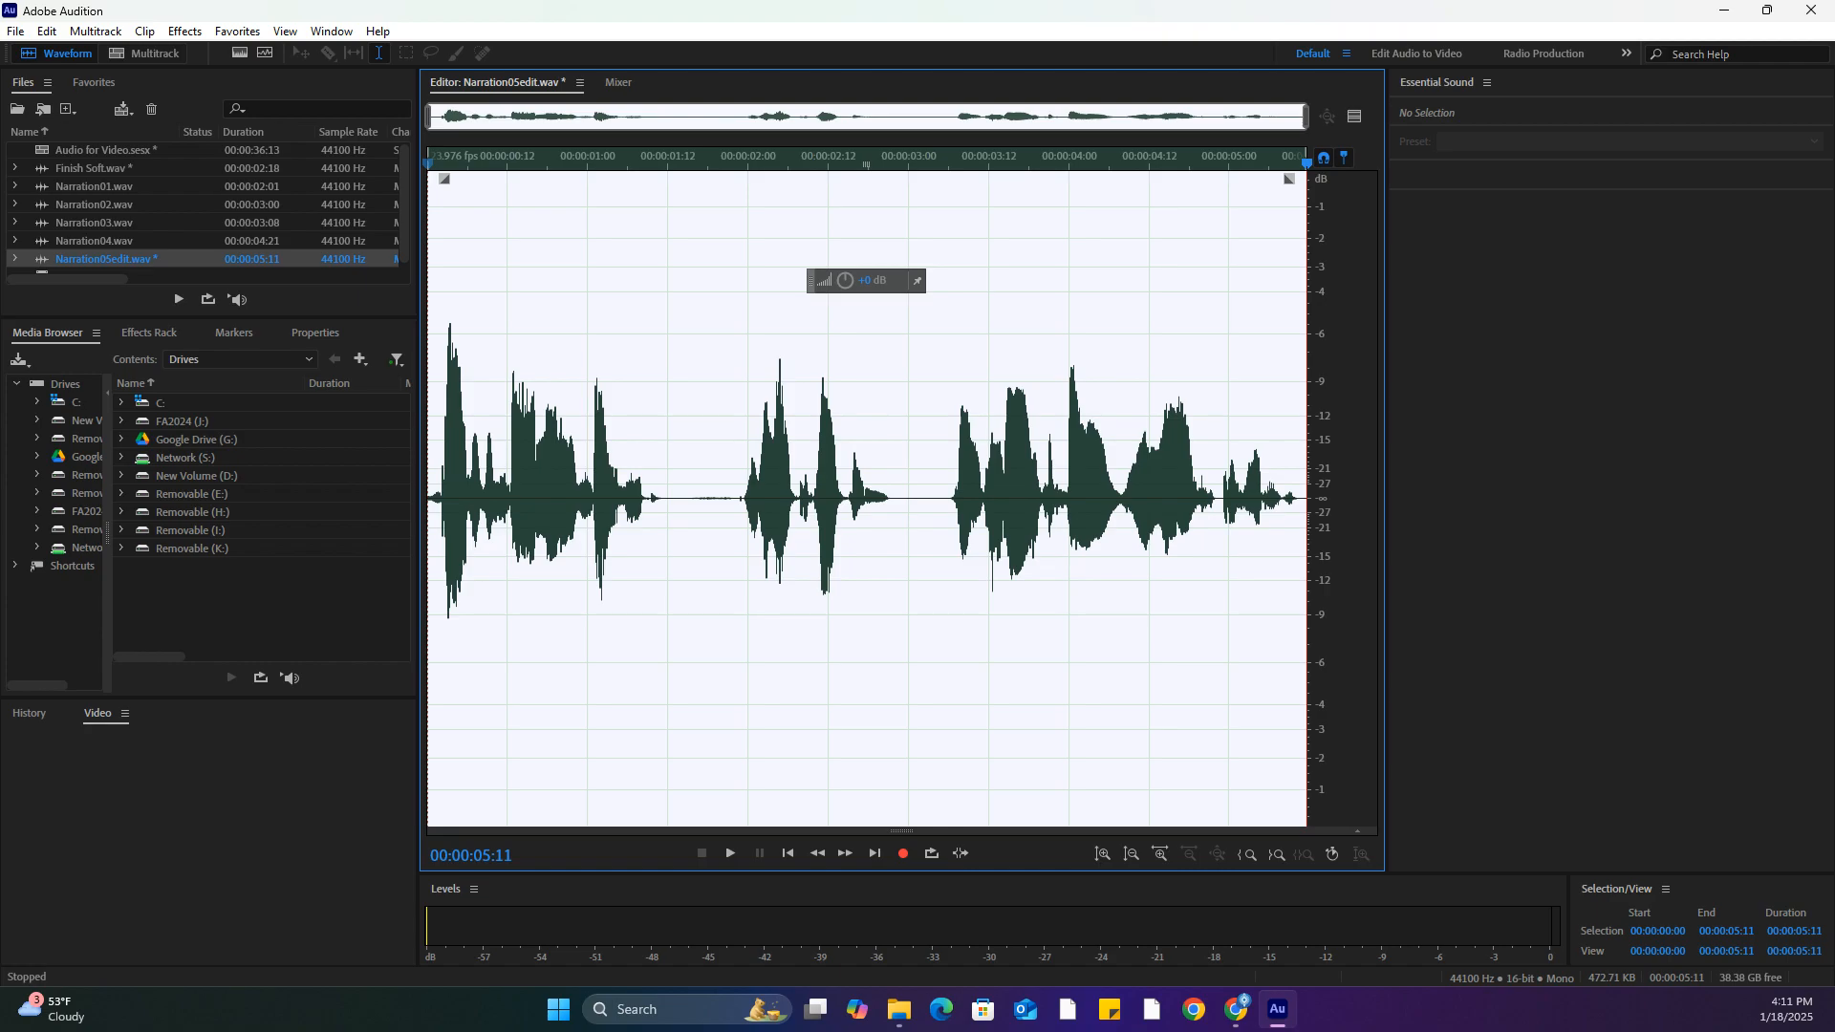
Paste the Clipboard 3 phrase at the end of the audio, at 00:00:05:11
click(933, 464)
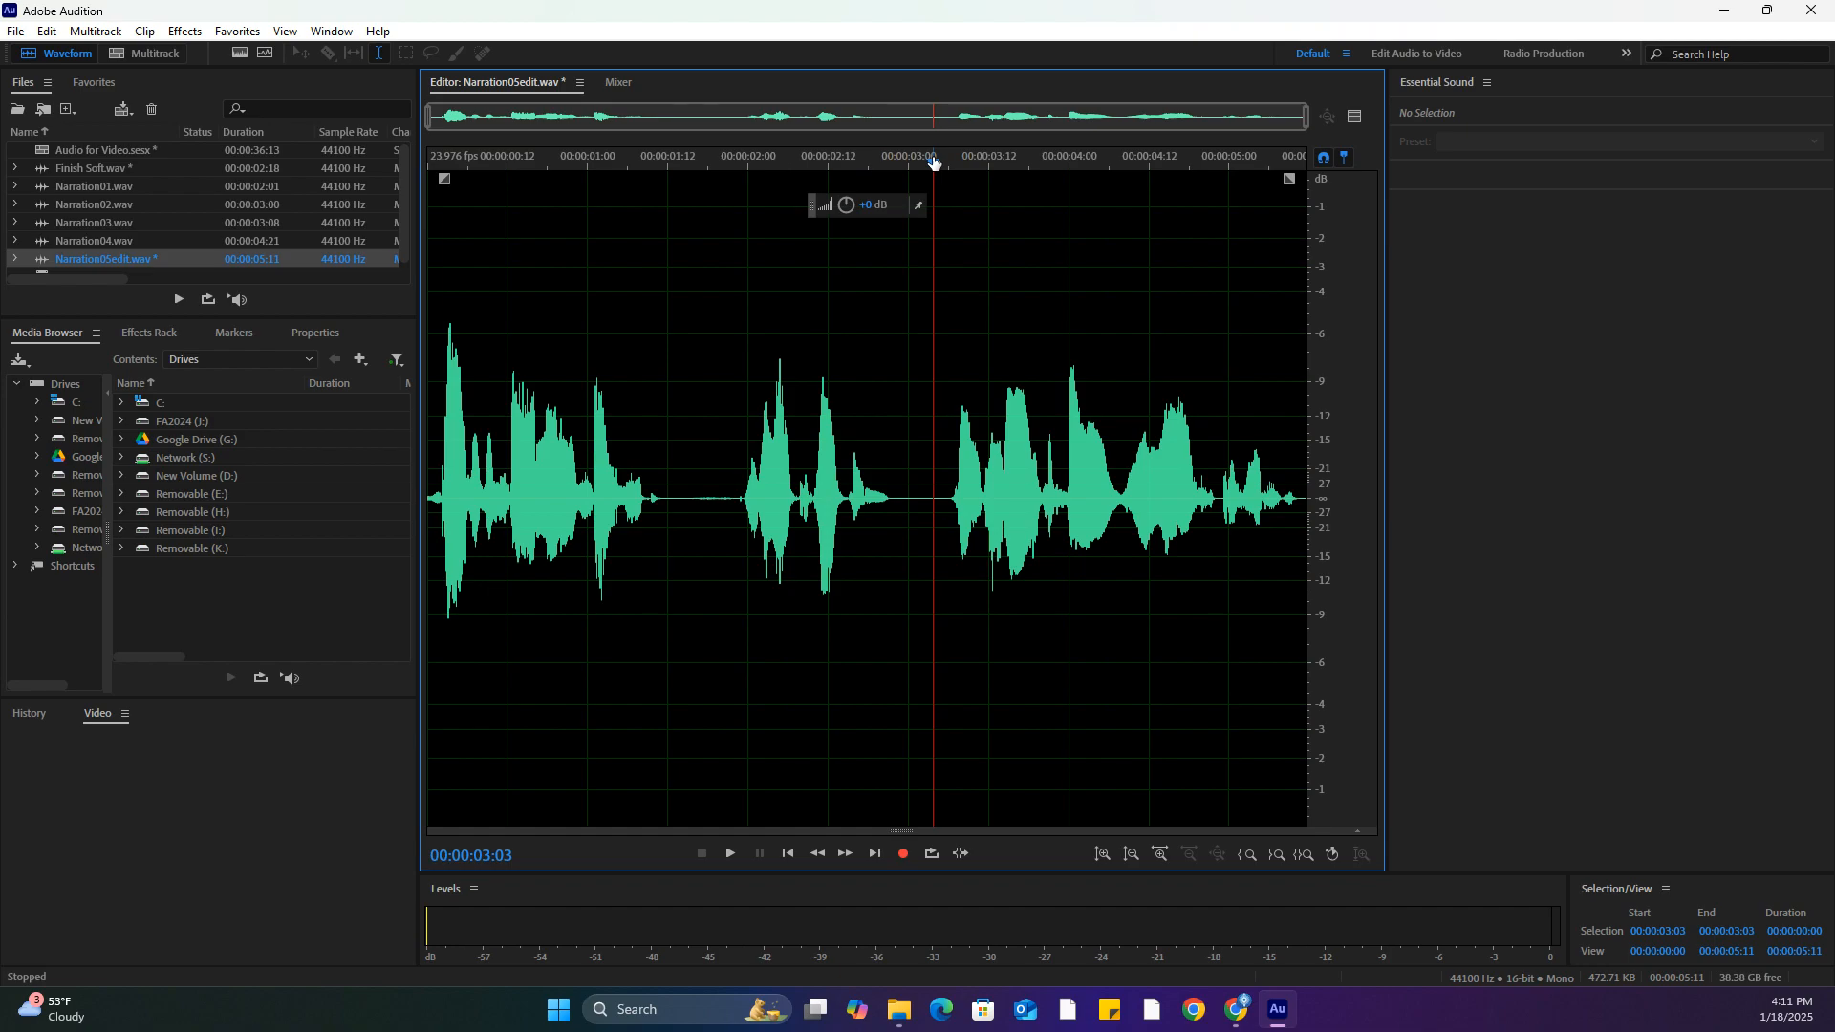
drag(934, 162, 1477, 232)
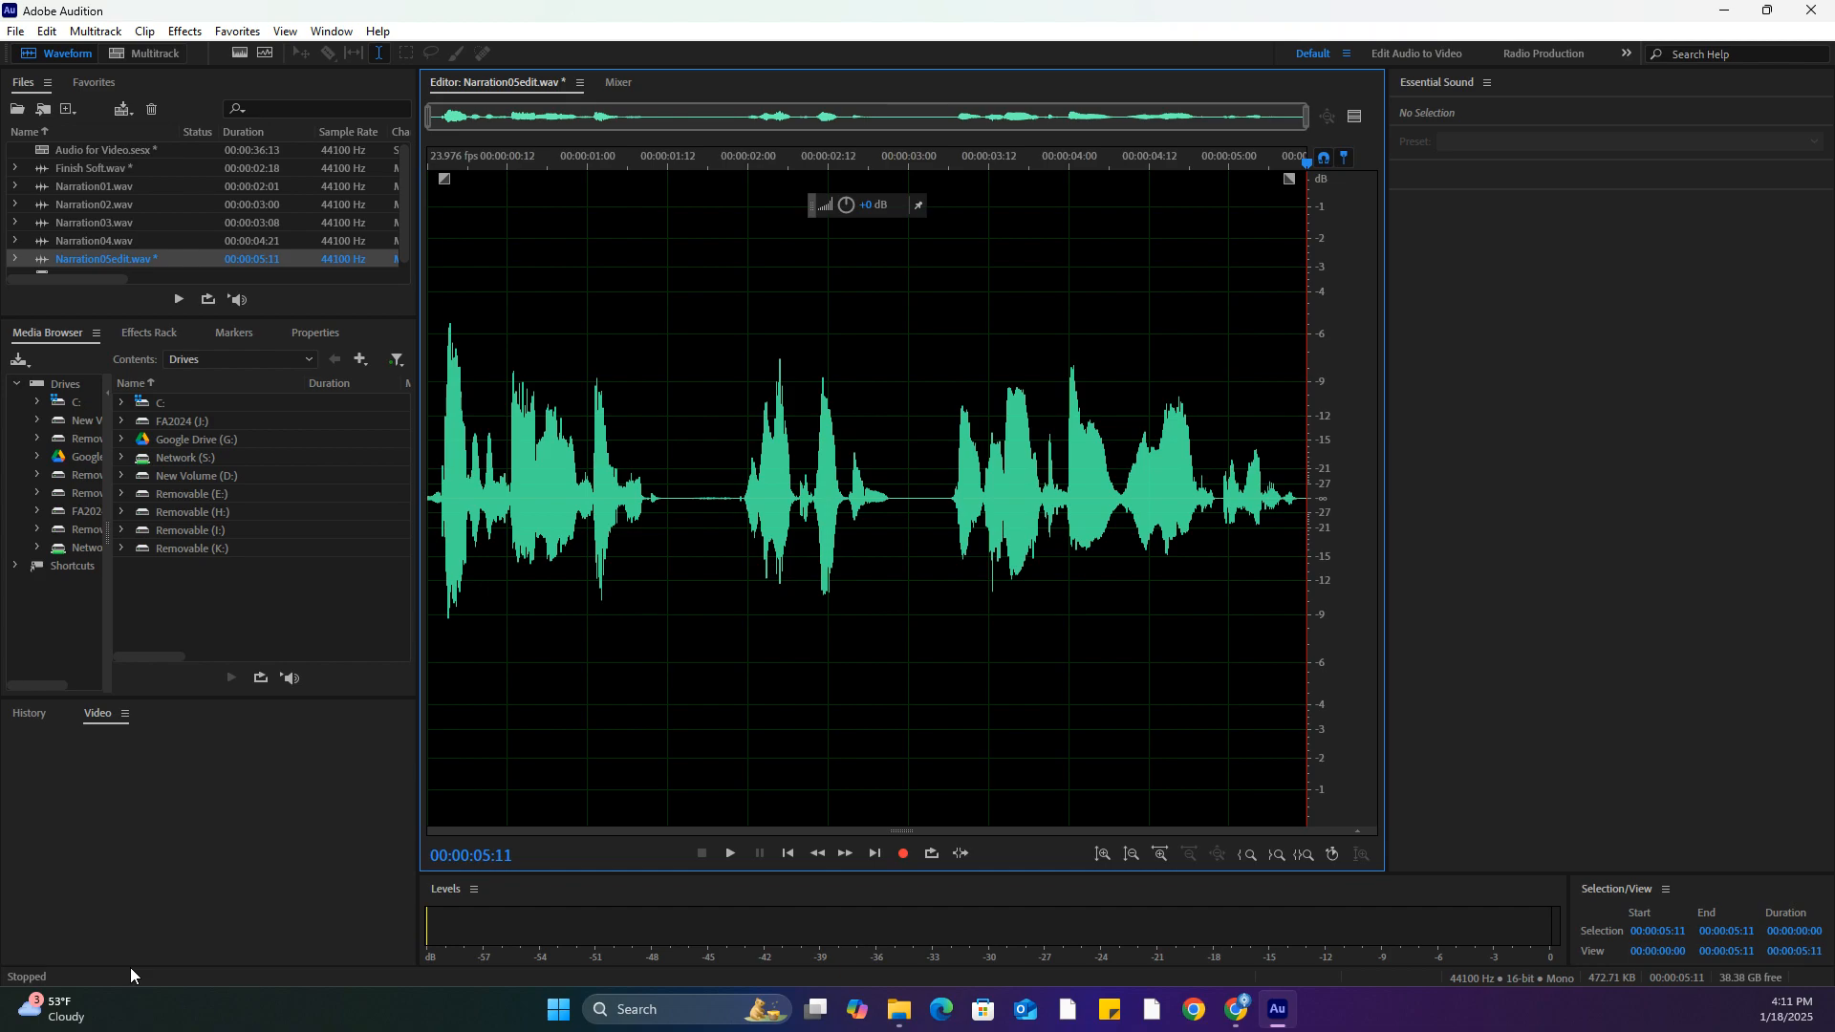
key(ctrl+3)
key(ctrl+v)
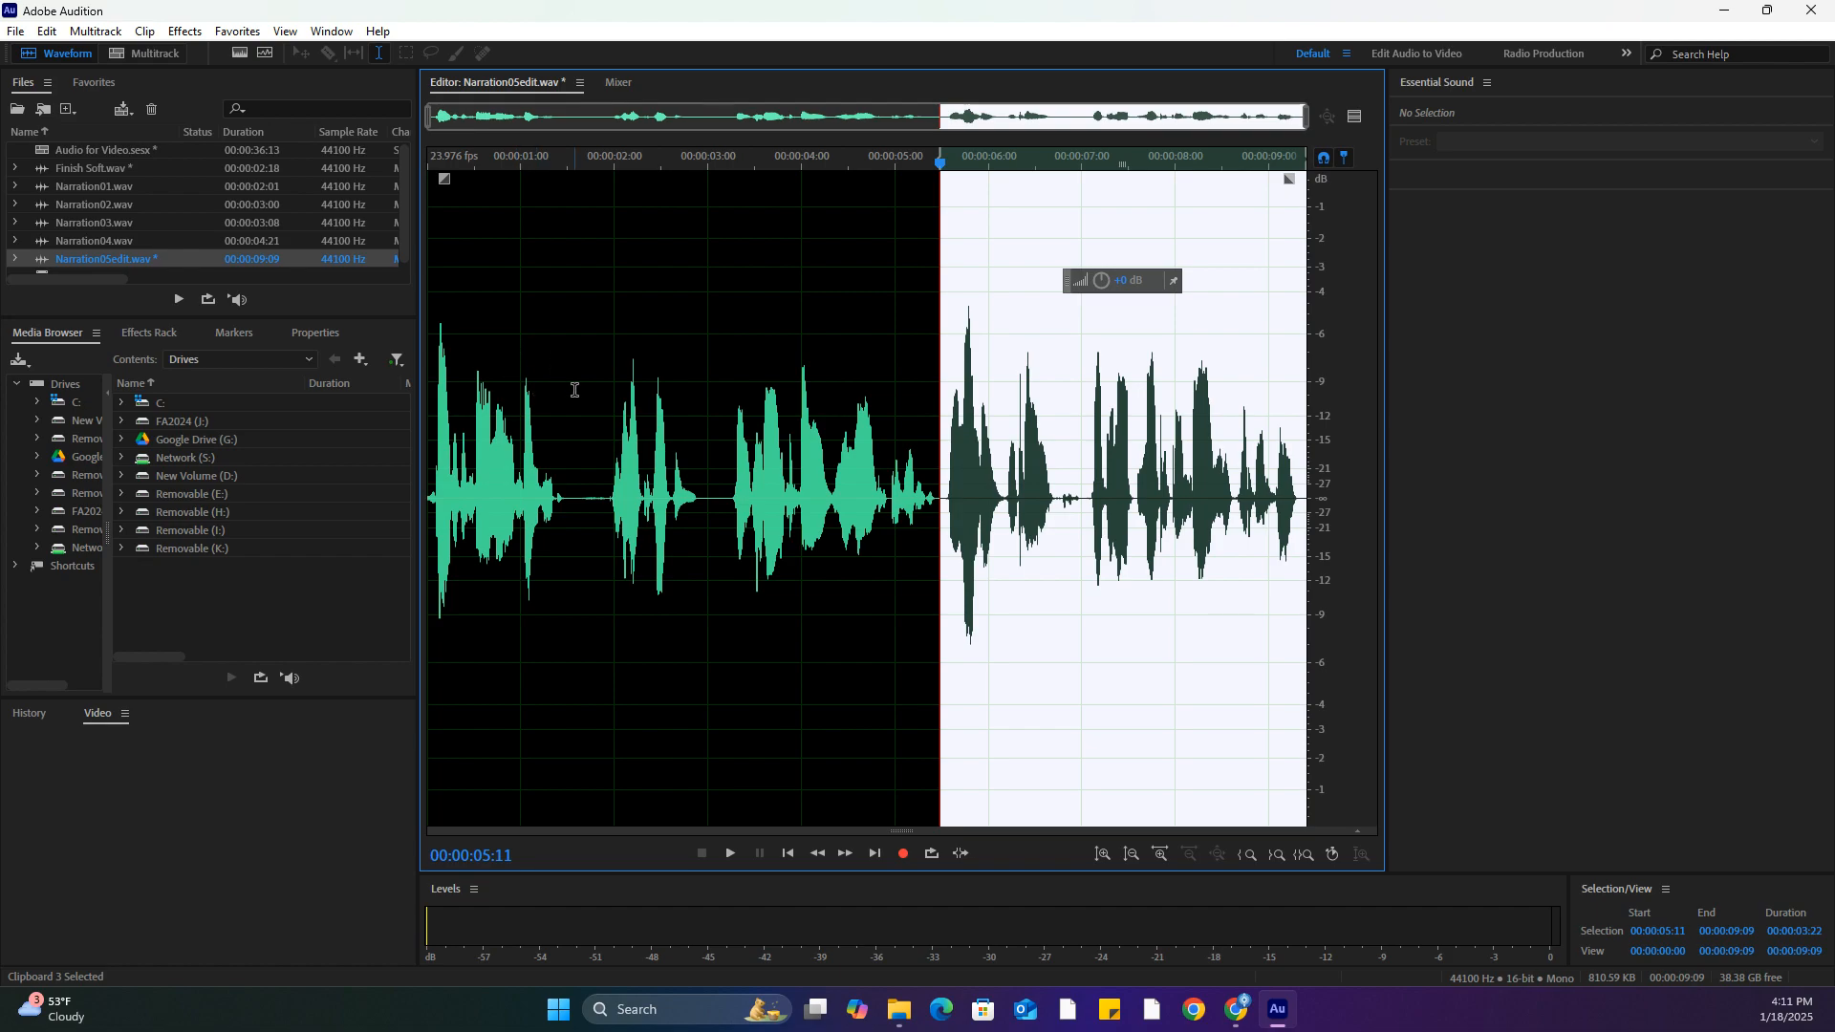
Paste the Clipboard 1 phrase at the end of the audio, at 00:00:09:09
click(924, 470)
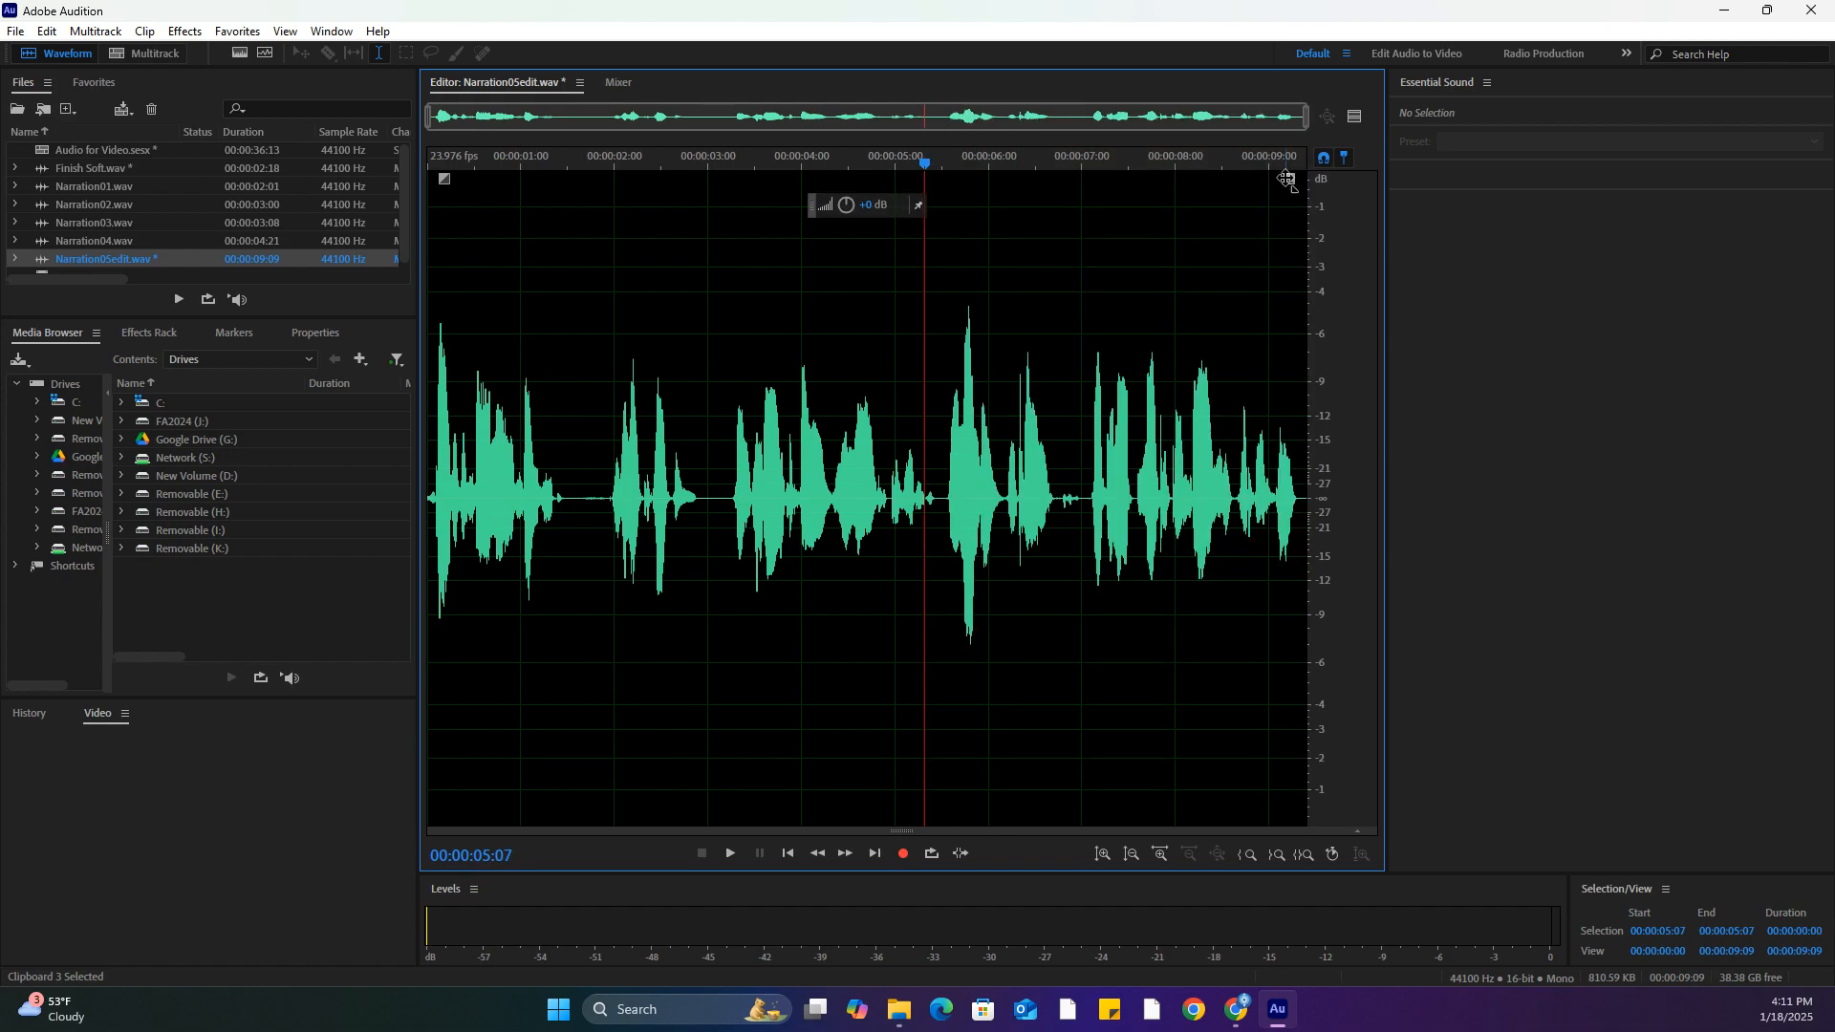
drag(1283, 164, 1342, 180)
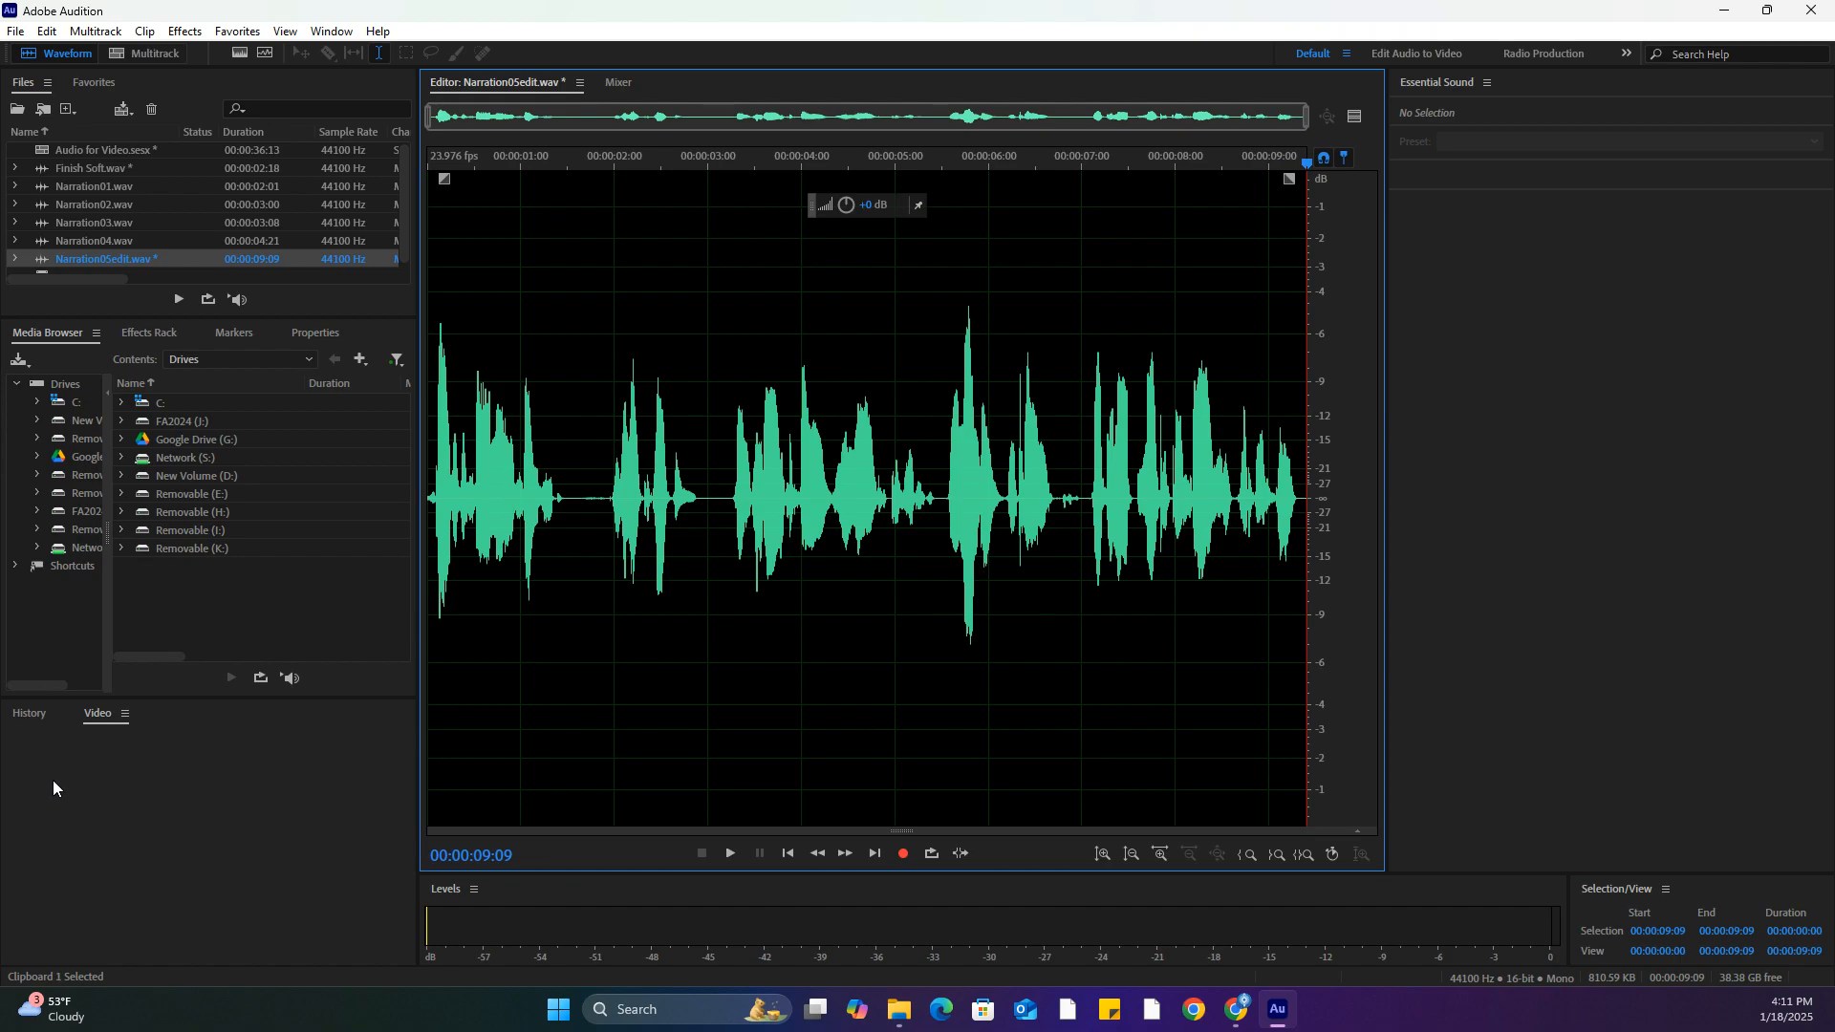
key(ctrl+v)
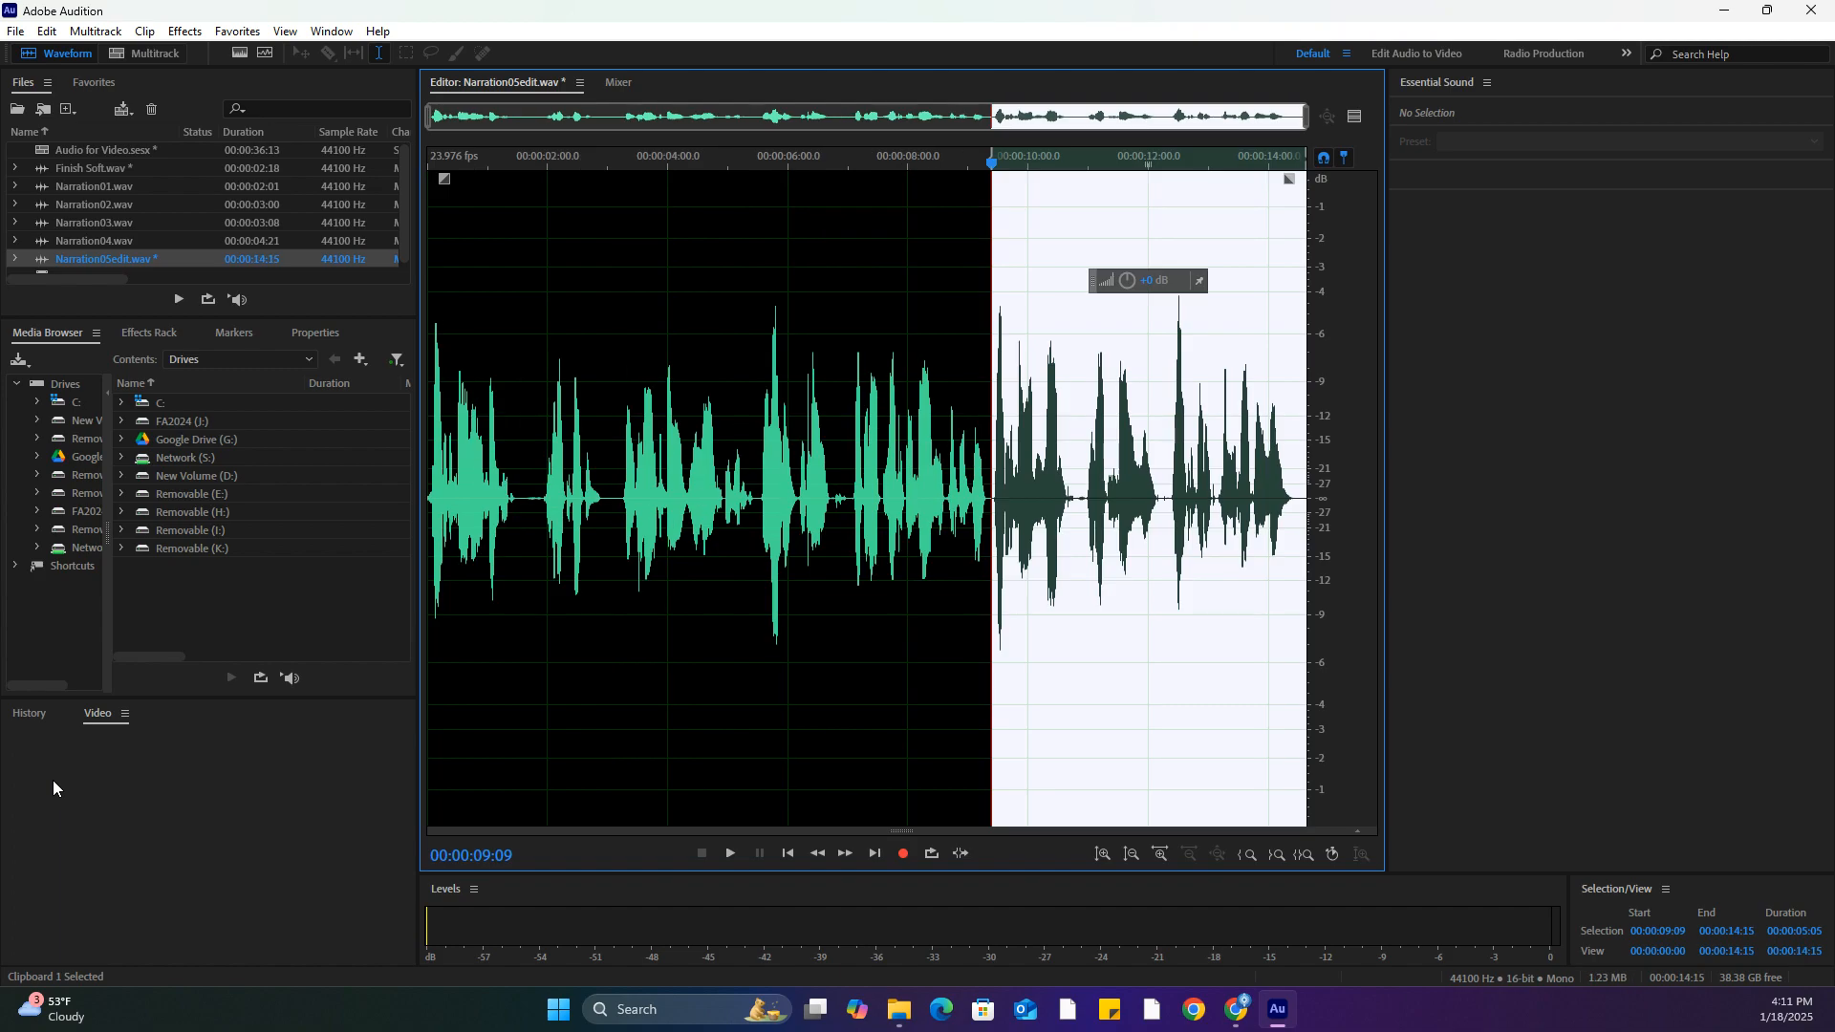
Play the rearranged Narration05edit.wav from the very beginning to check the phrase order and pauses
click(823, 157)
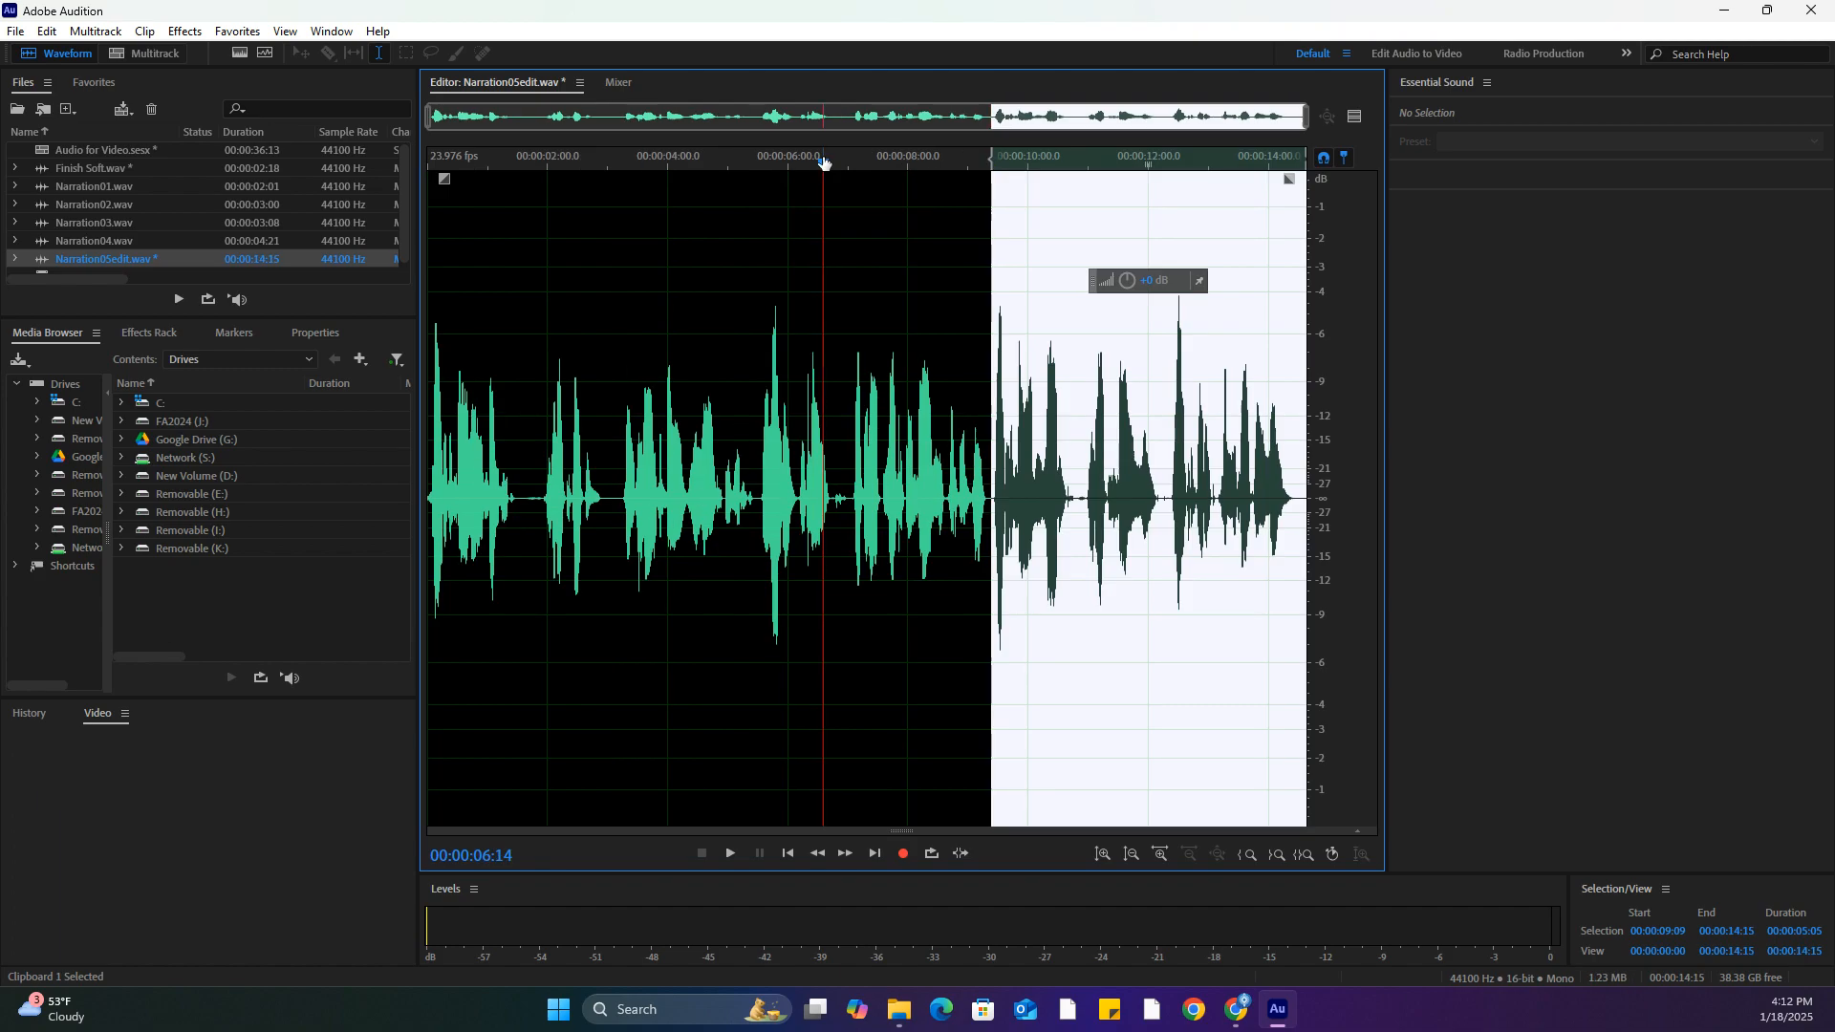
click(684, 297)
drag(686, 164, 186, 182)
key(space)
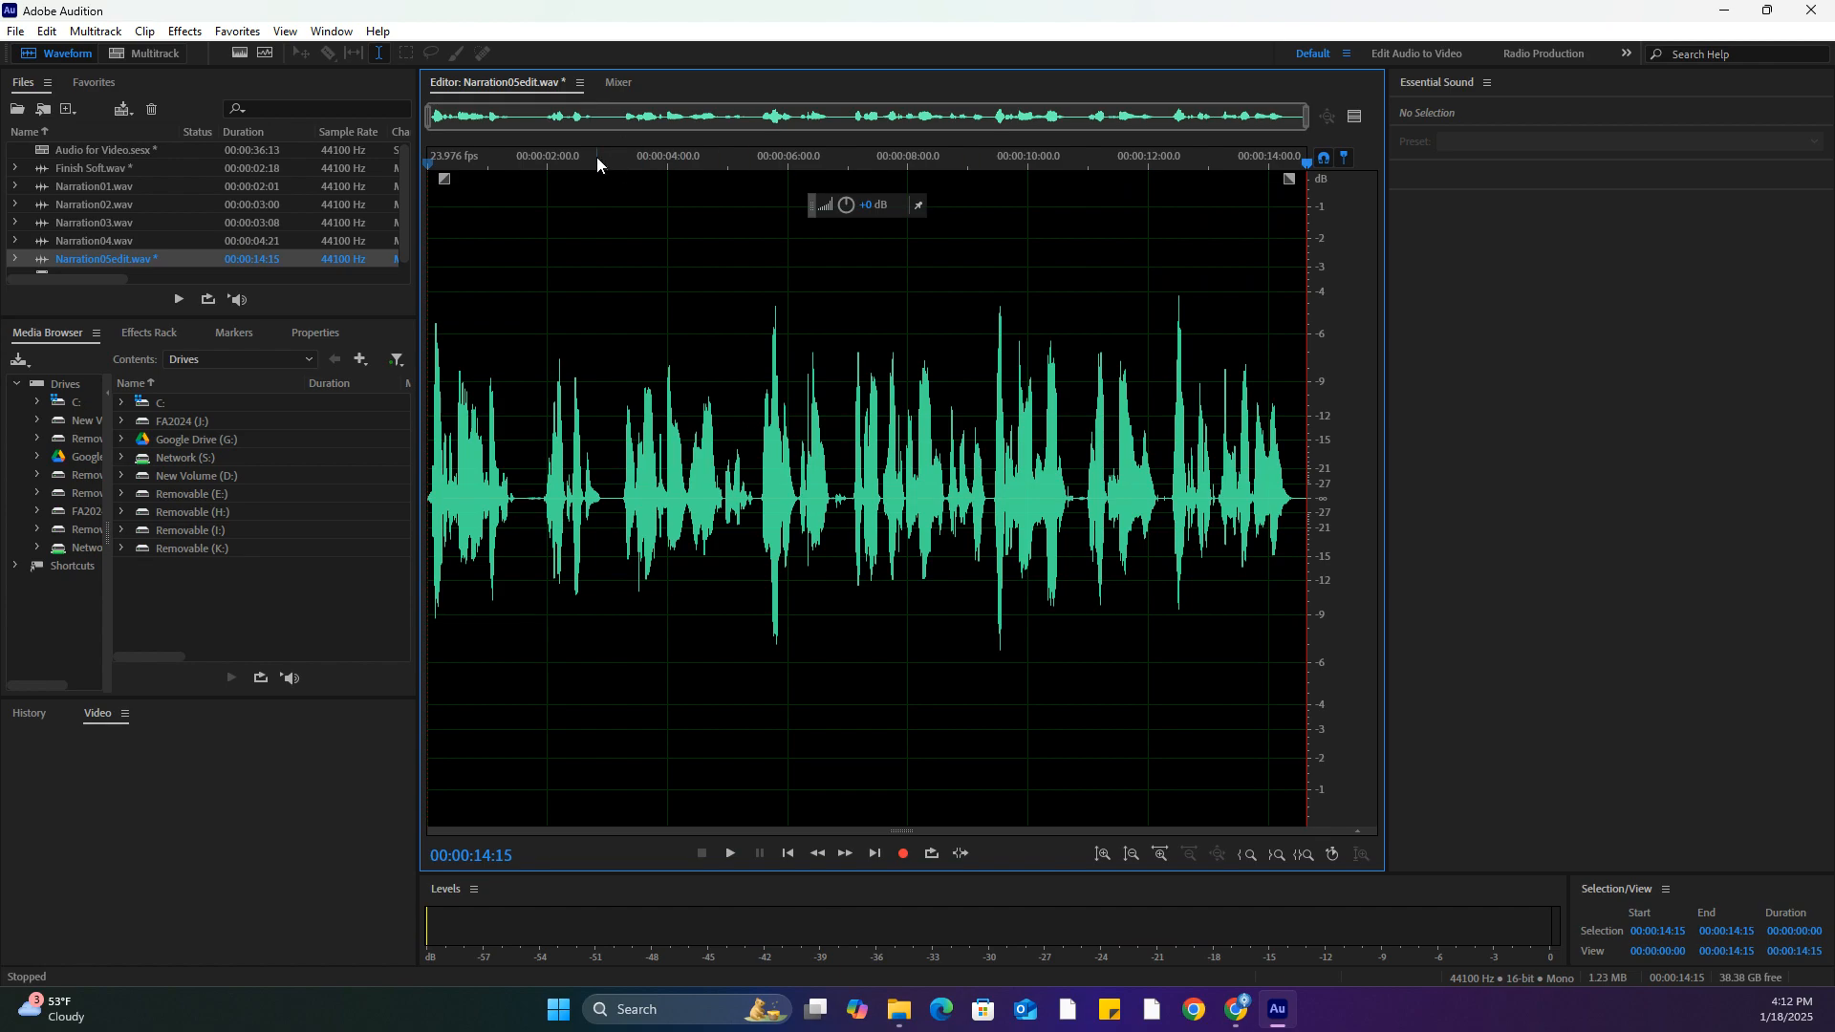
Replay the opening, delete the pause section from 00:00:02:23 to 00:00:03:02, and apply the inward zero-crossing adjustment
key(space)
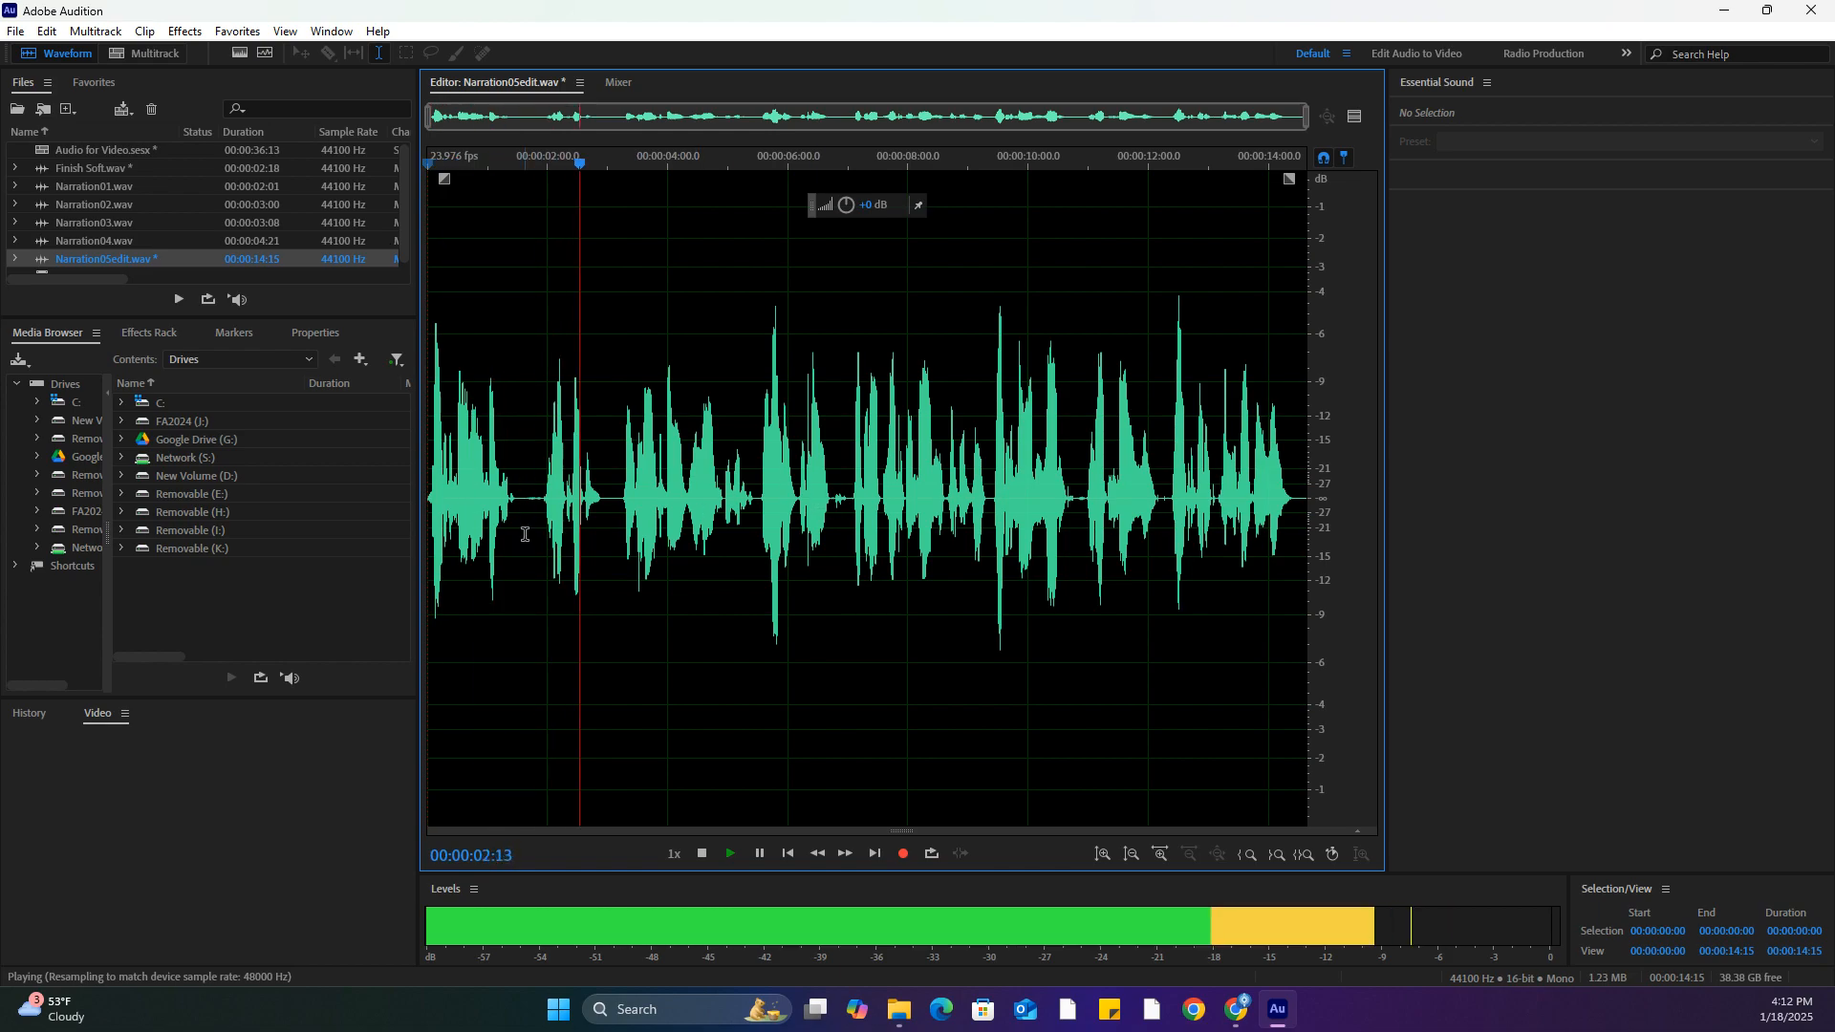
key(space)
drag(606, 500, 613, 500)
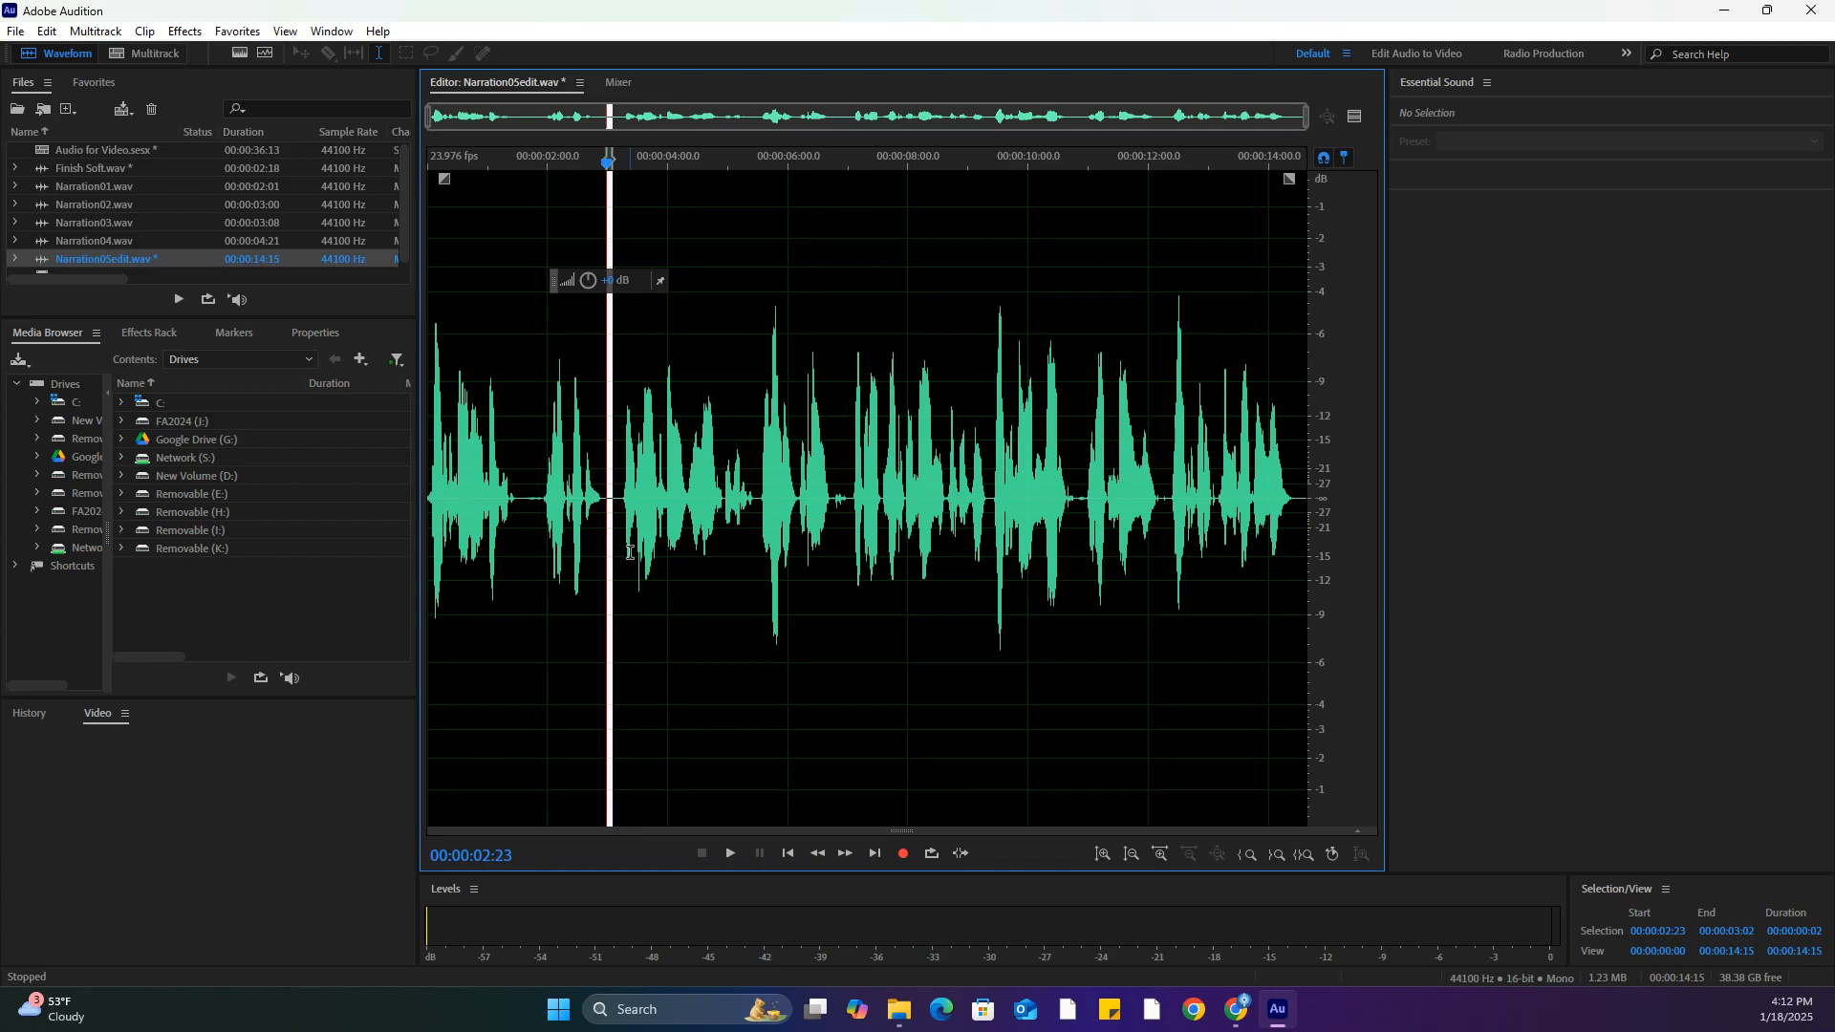
key(Delete)
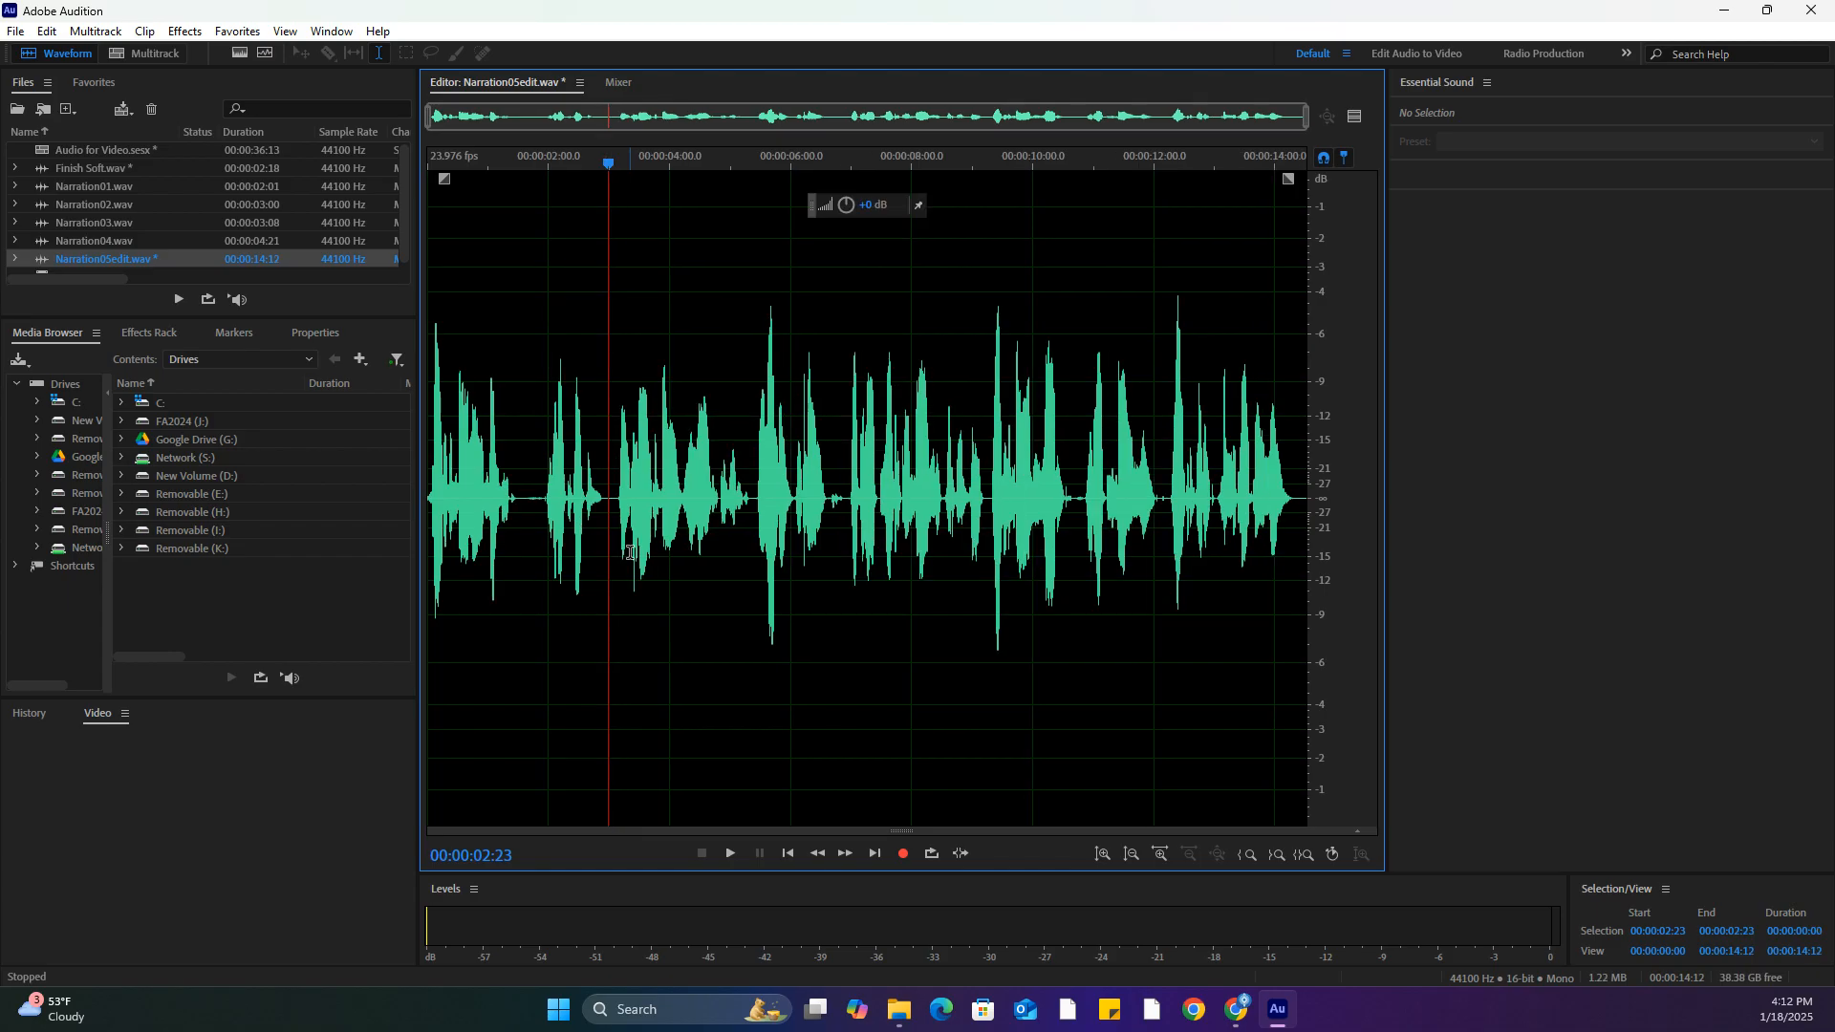
click(49, 33)
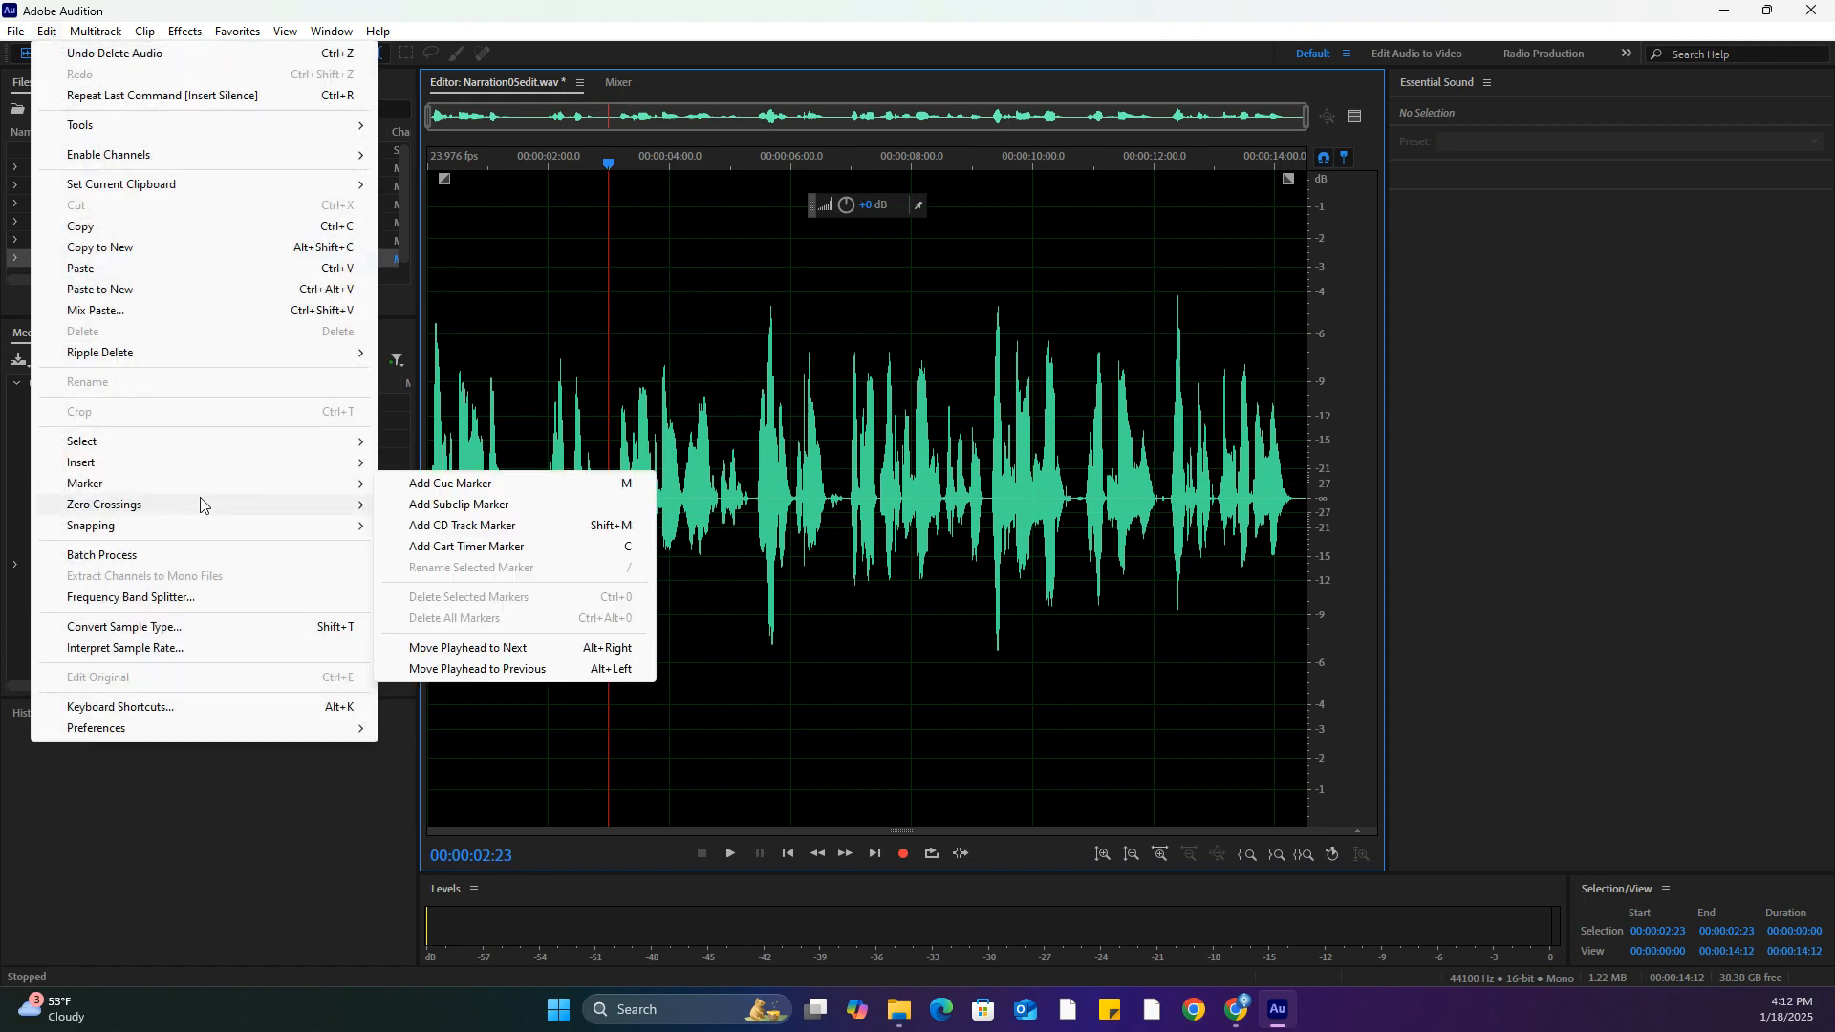
mouse_move(204, 503)
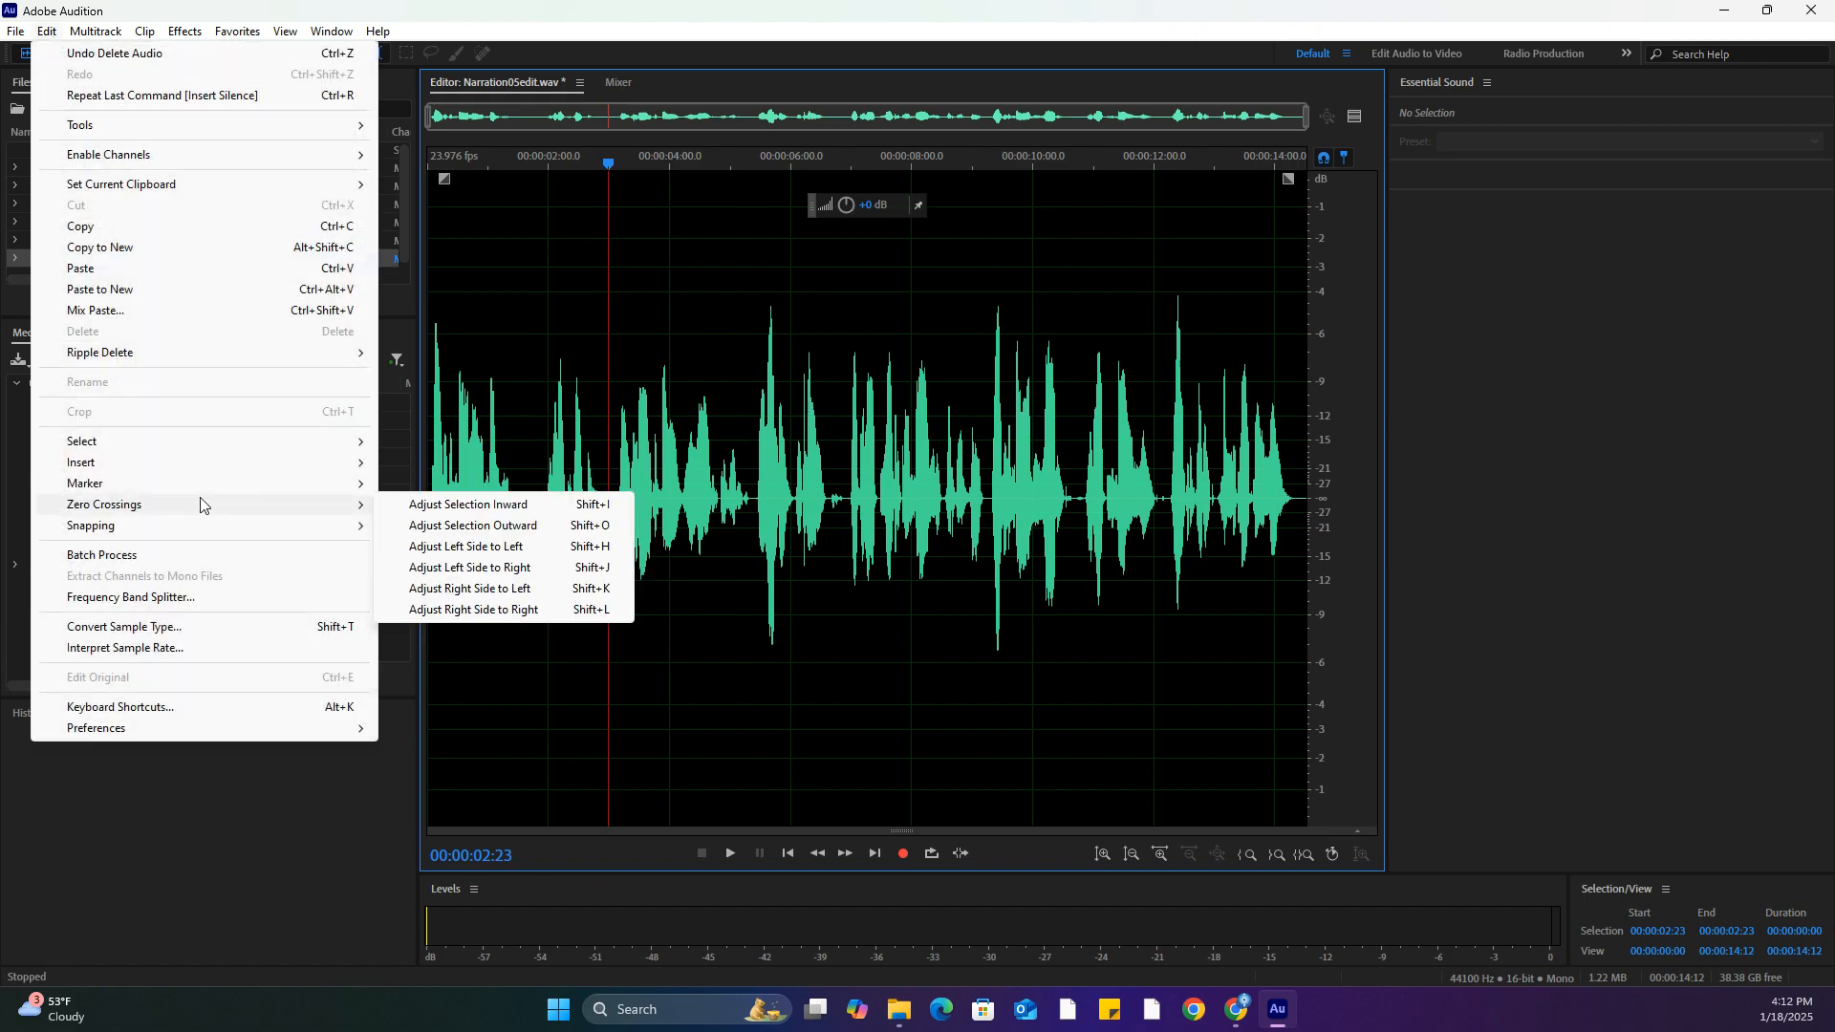
click(535, 505)
Play from 00:00:02:16 across the shortened pause to check how the cut sounds
drag(605, 163, 589, 163)
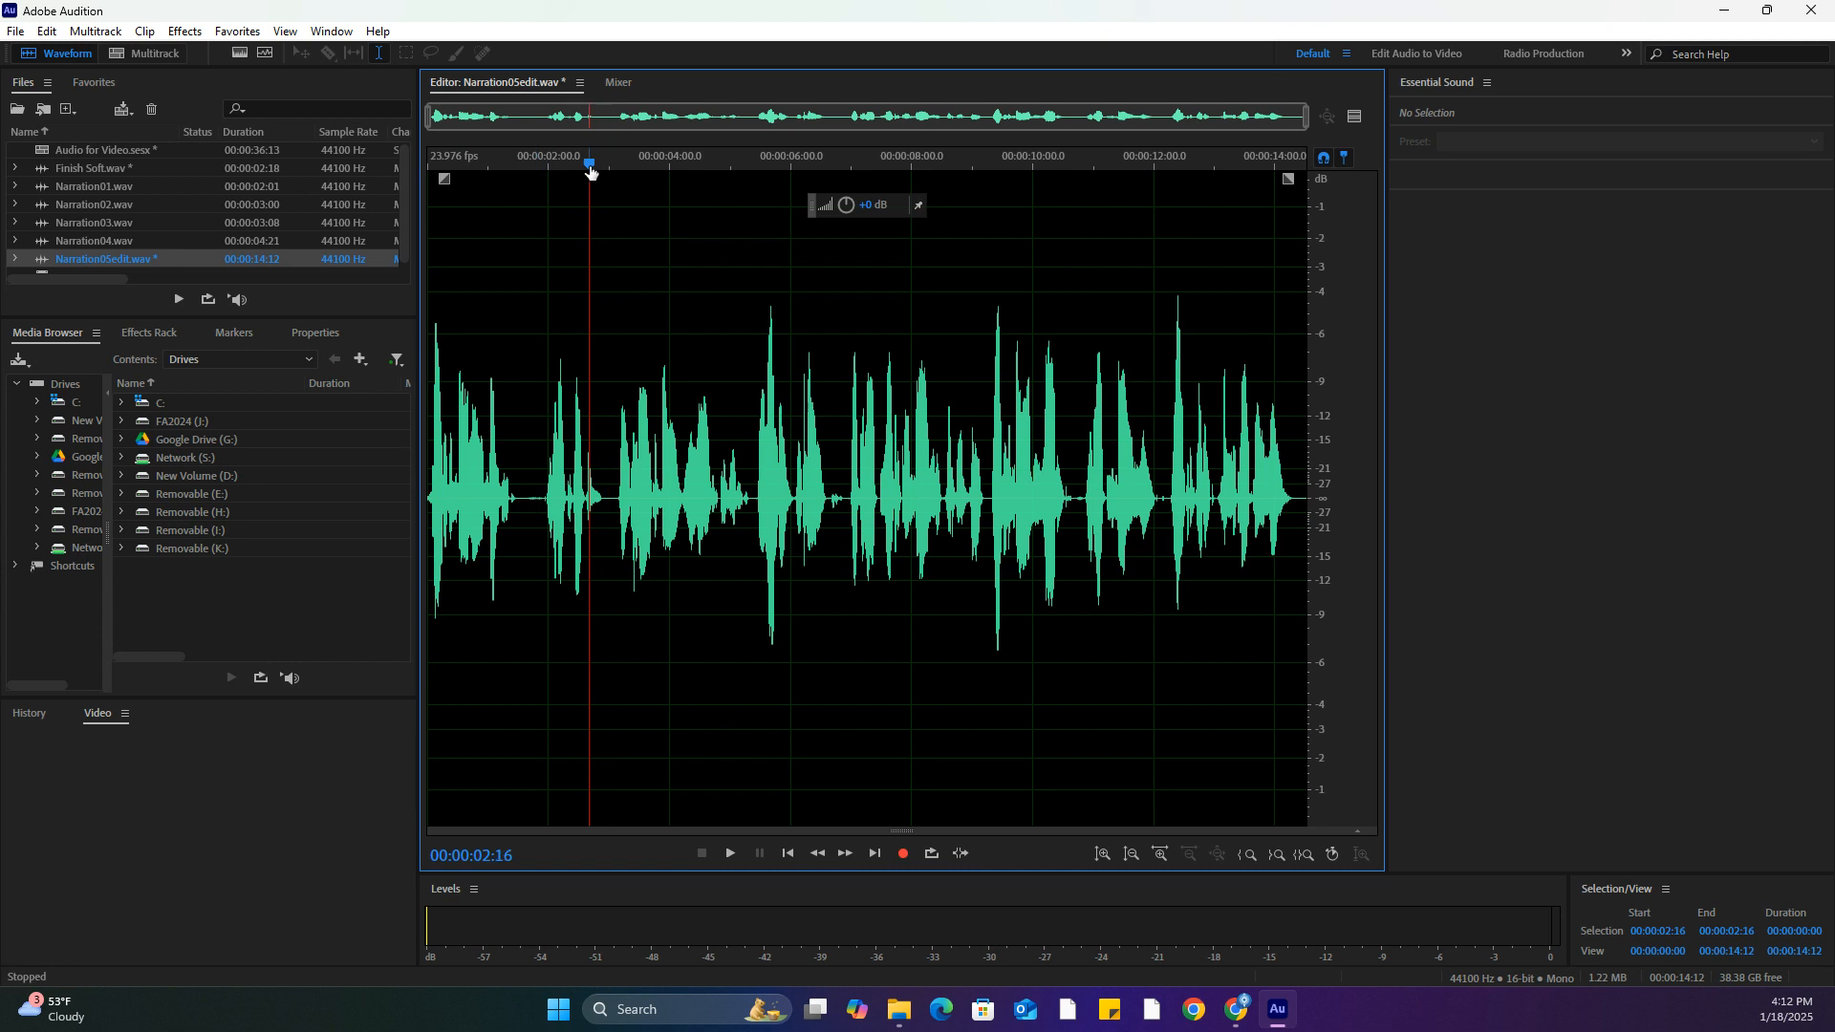
key(space)
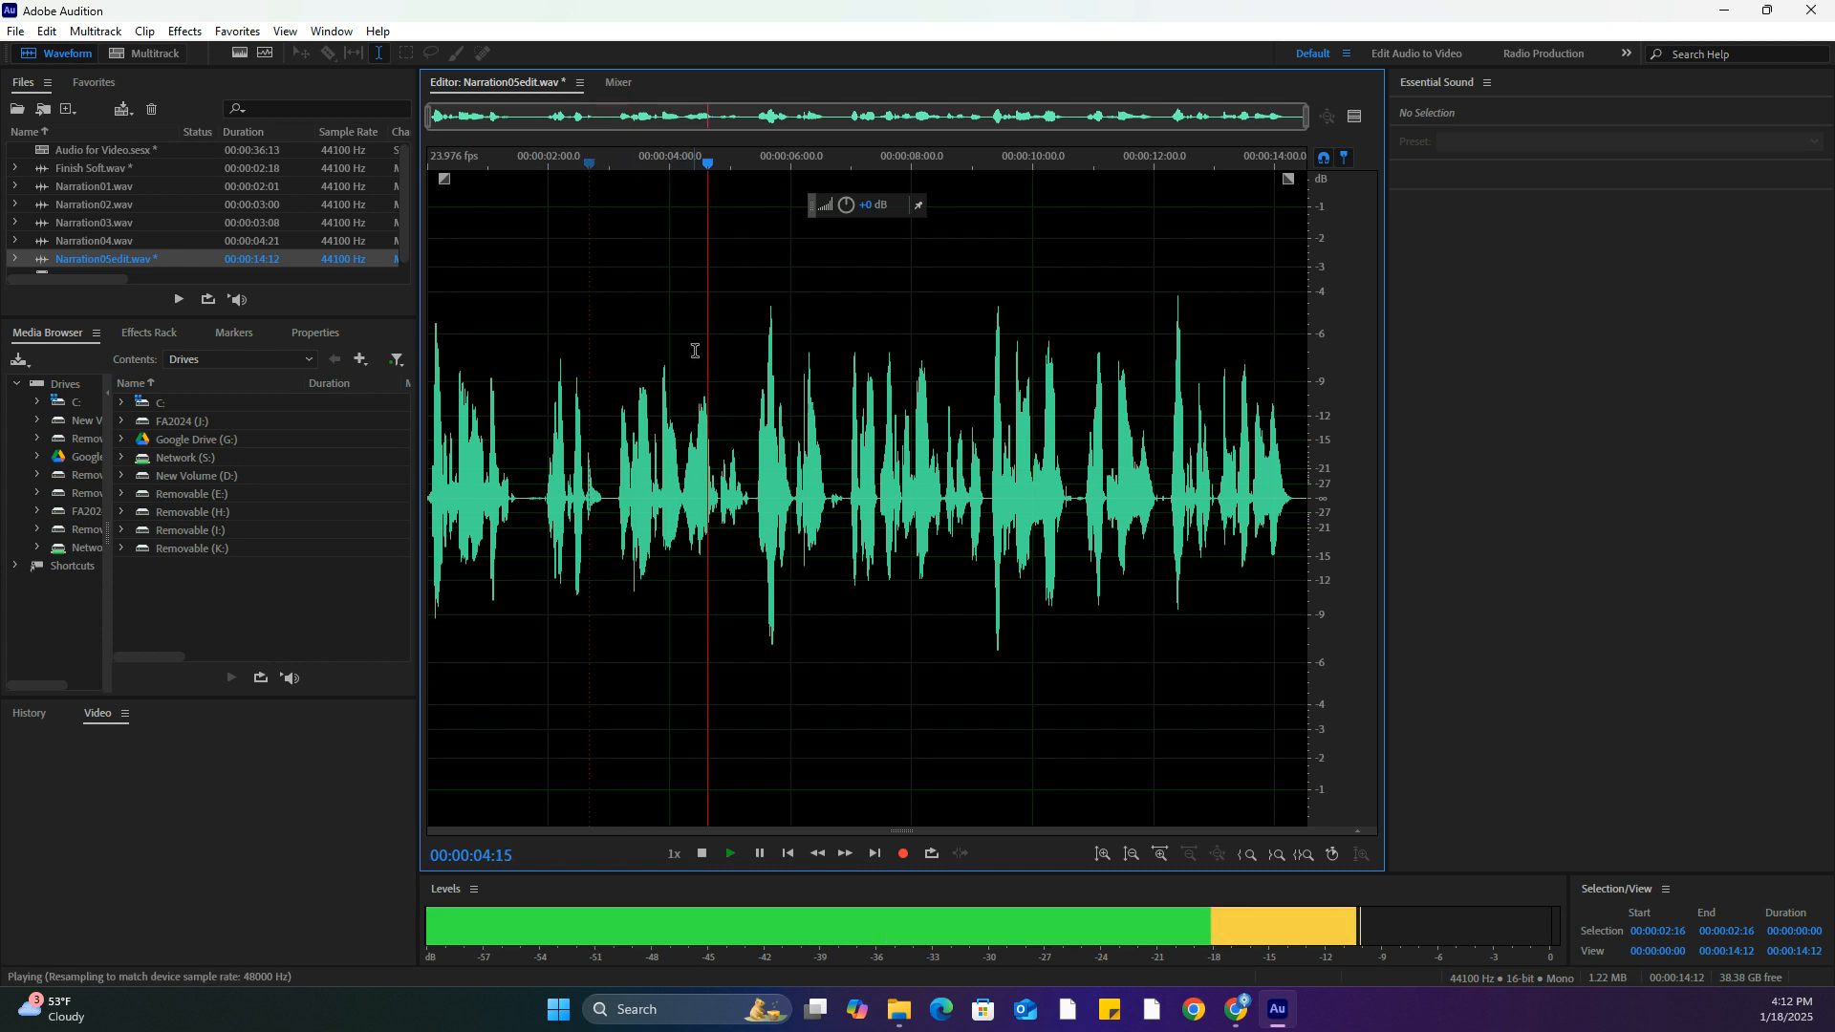
key(space)
Insert silence of 00:00:00:03 at 00:00:05:09 between the first two pasted phrases and play from 00:00:03:21 to check it
click(752, 353)
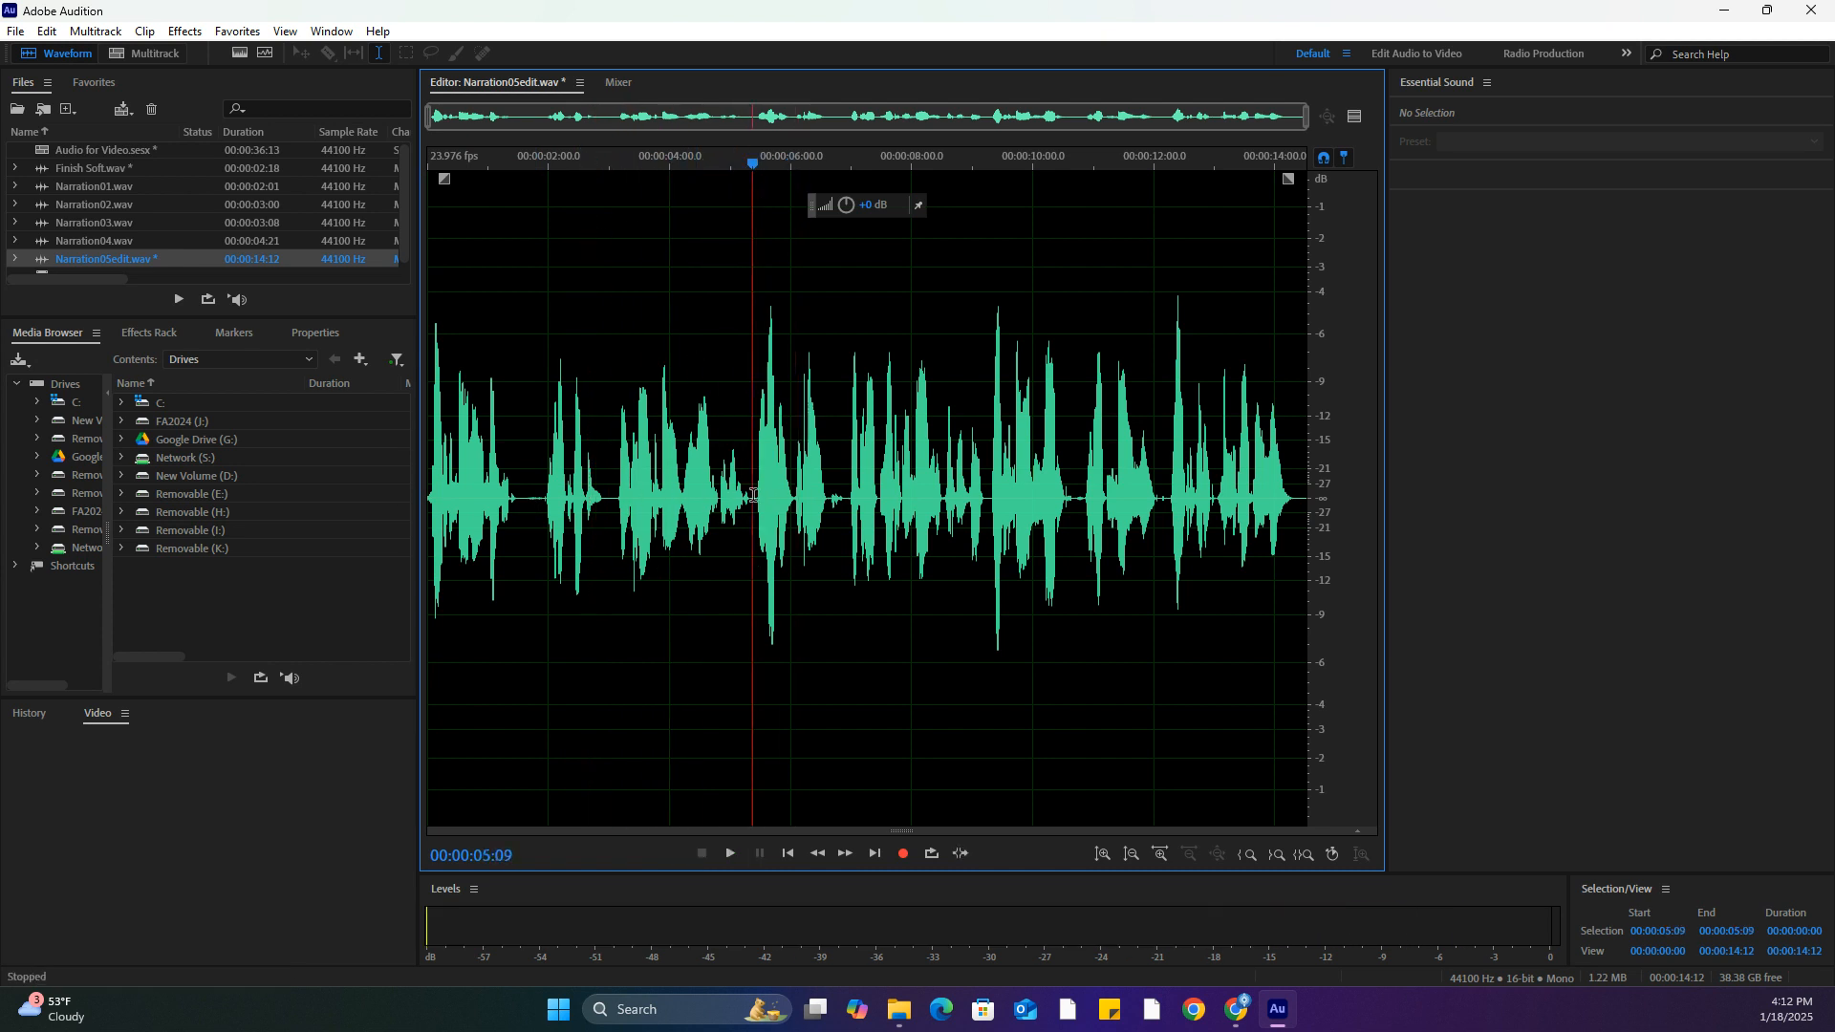
drag(1304, 117, 902, 117)
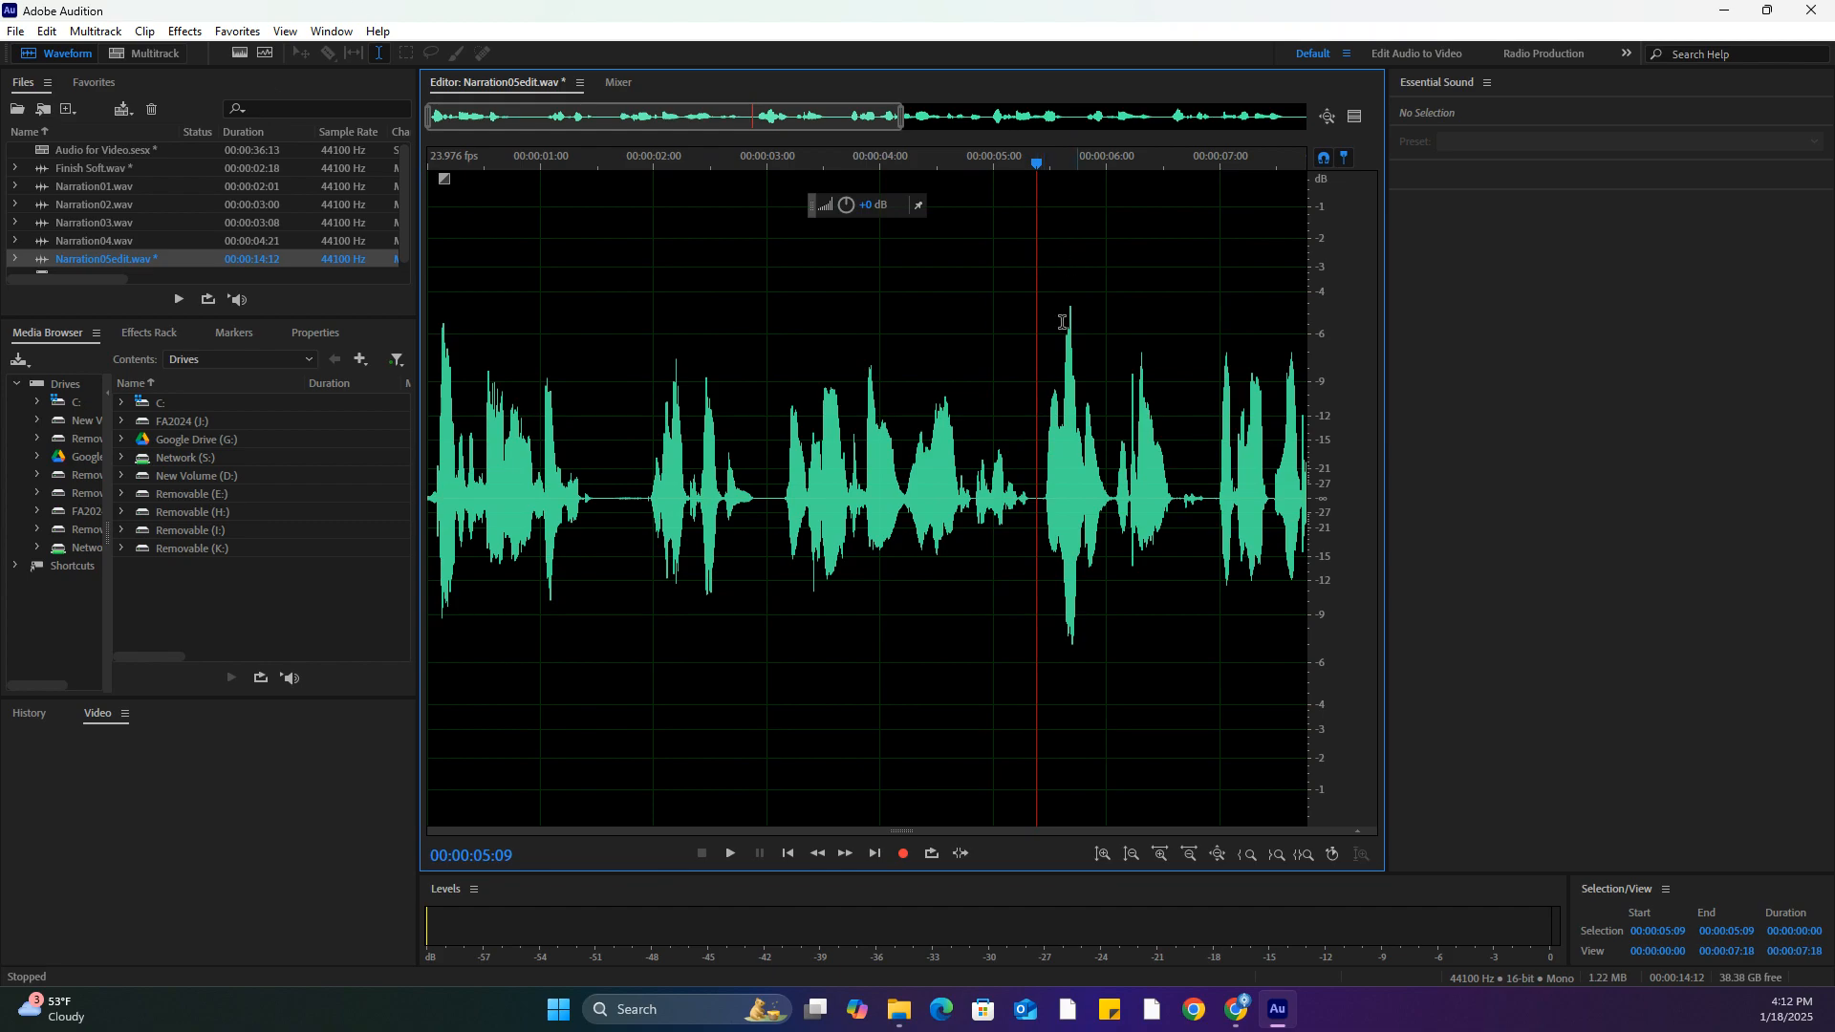
click(45, 35)
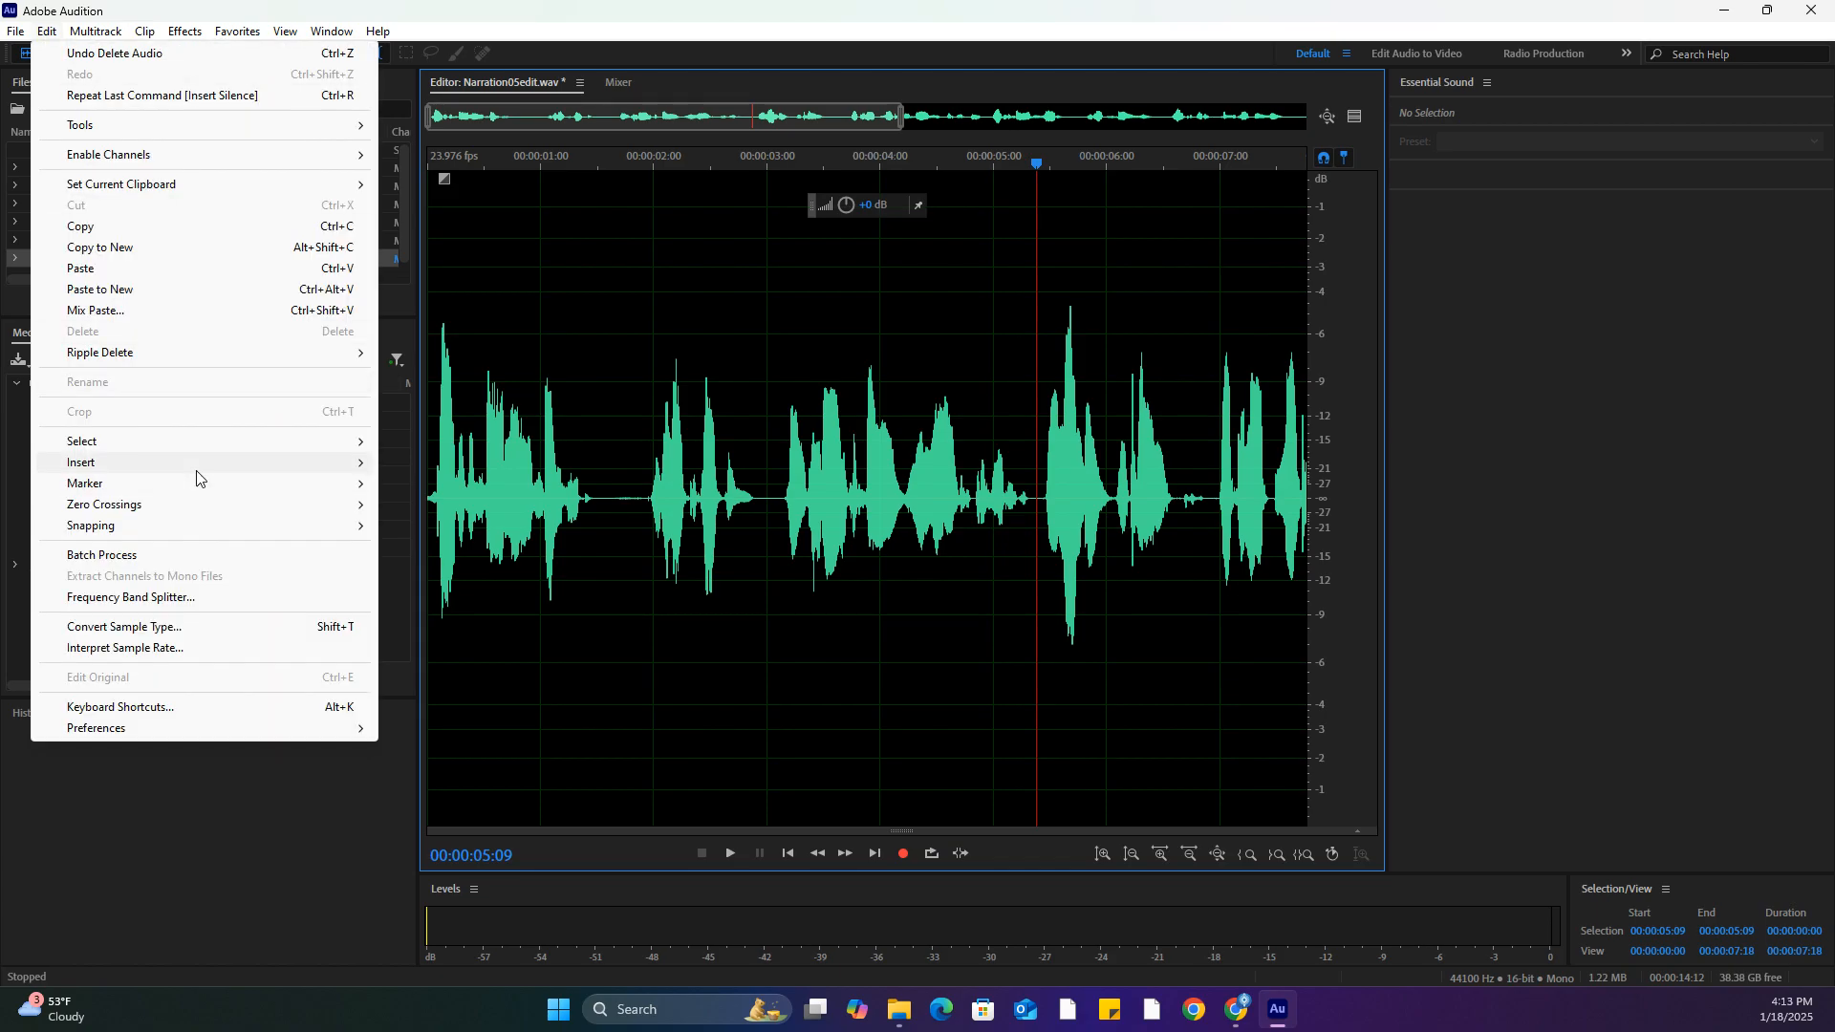
mouse_move(192, 464)
click(532, 510)
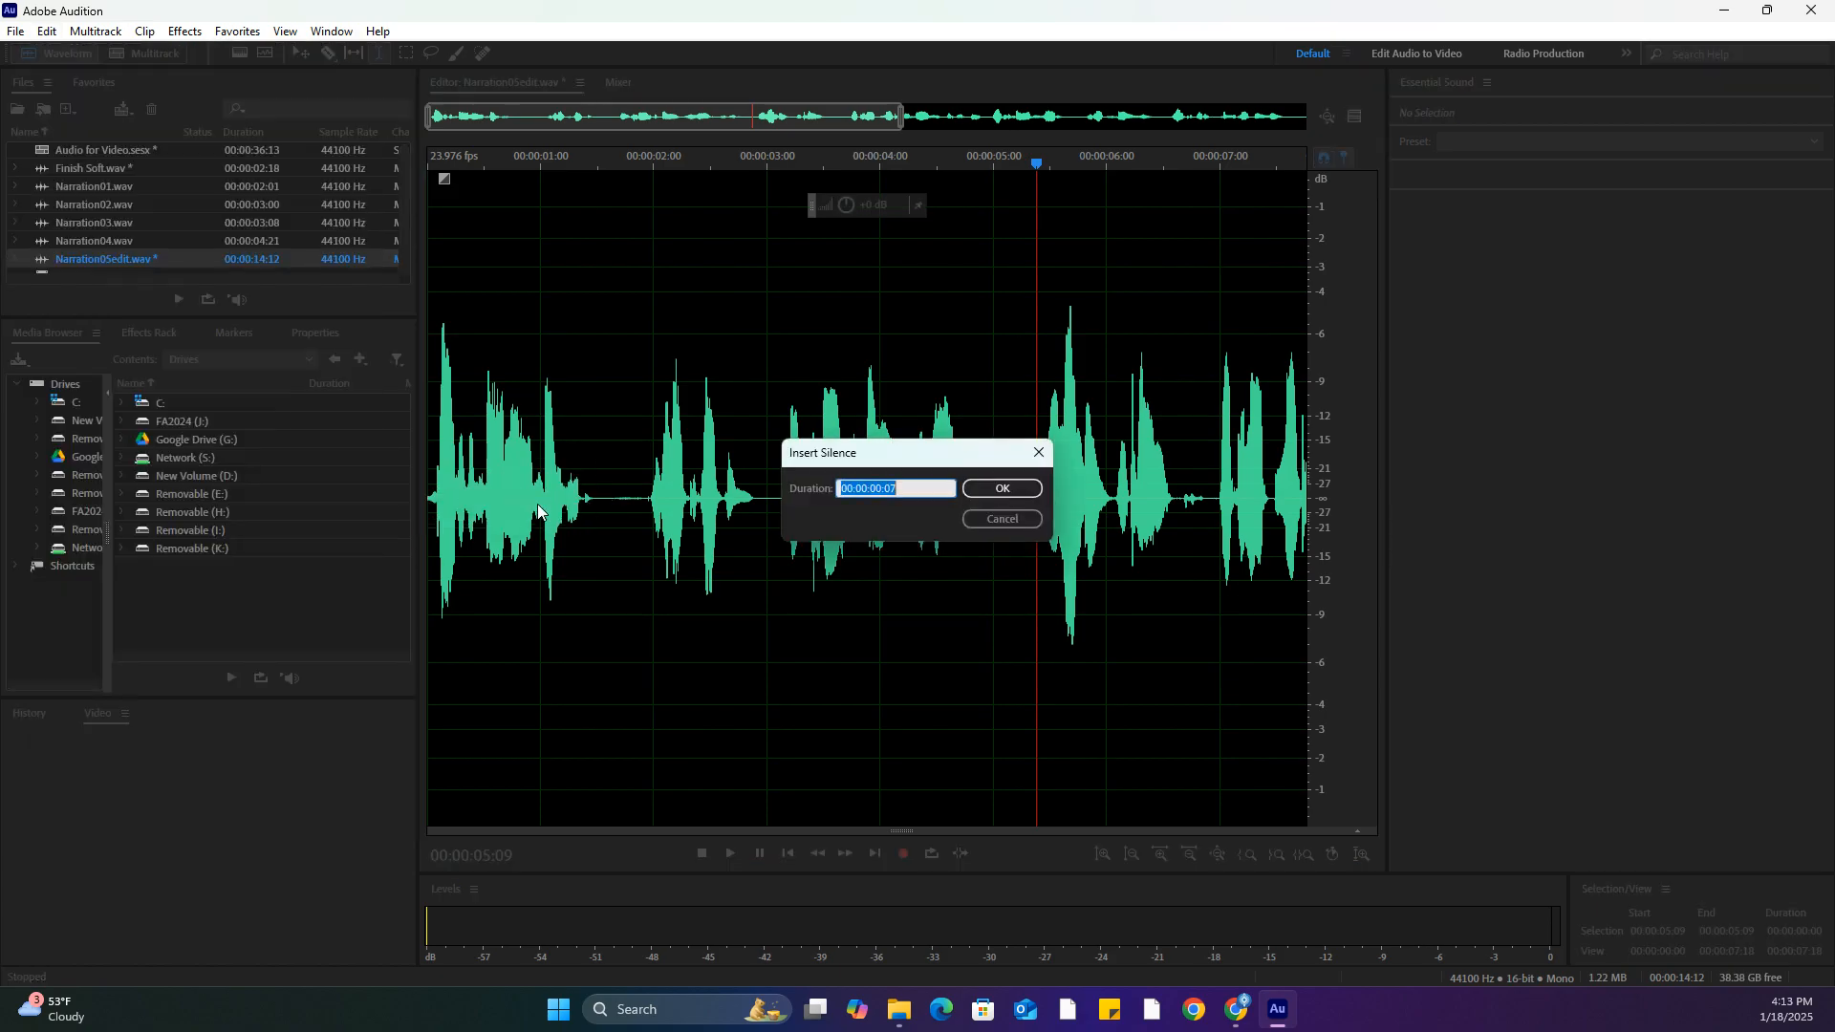
key(Right)
key(BackSpace)
text(3)
key(Return)
click(869, 164)
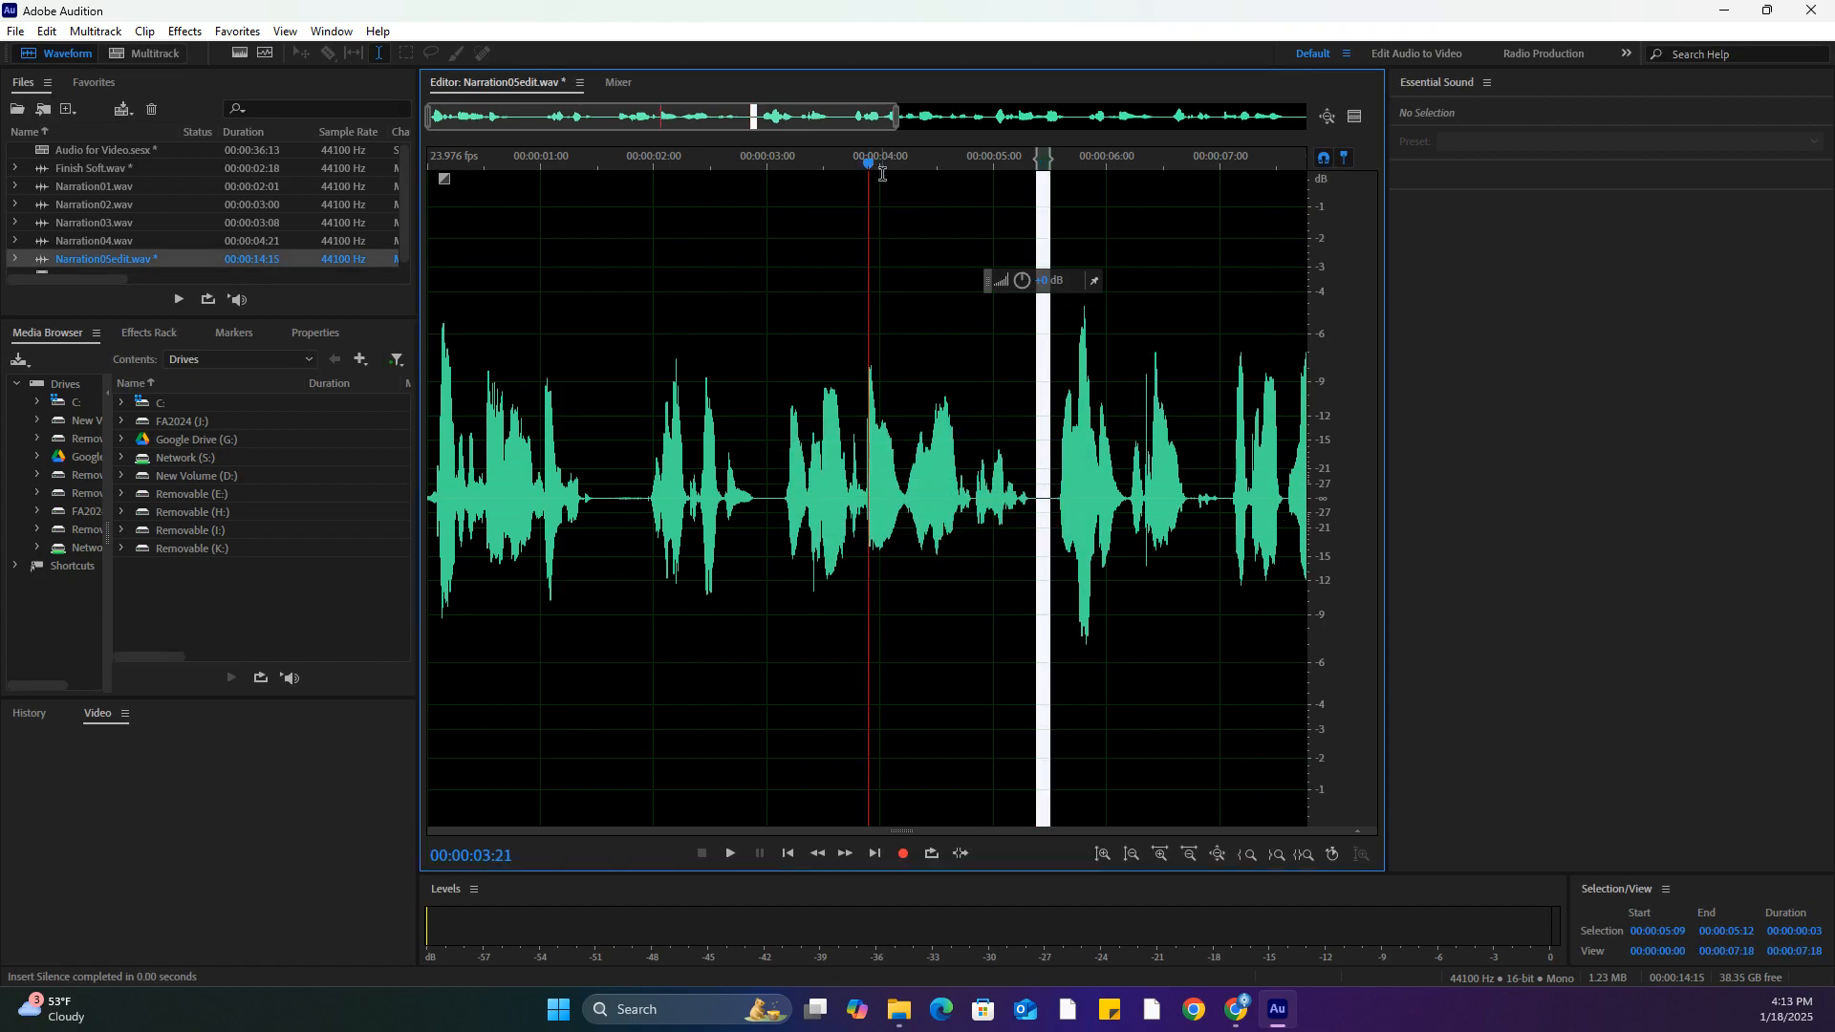
key(space)
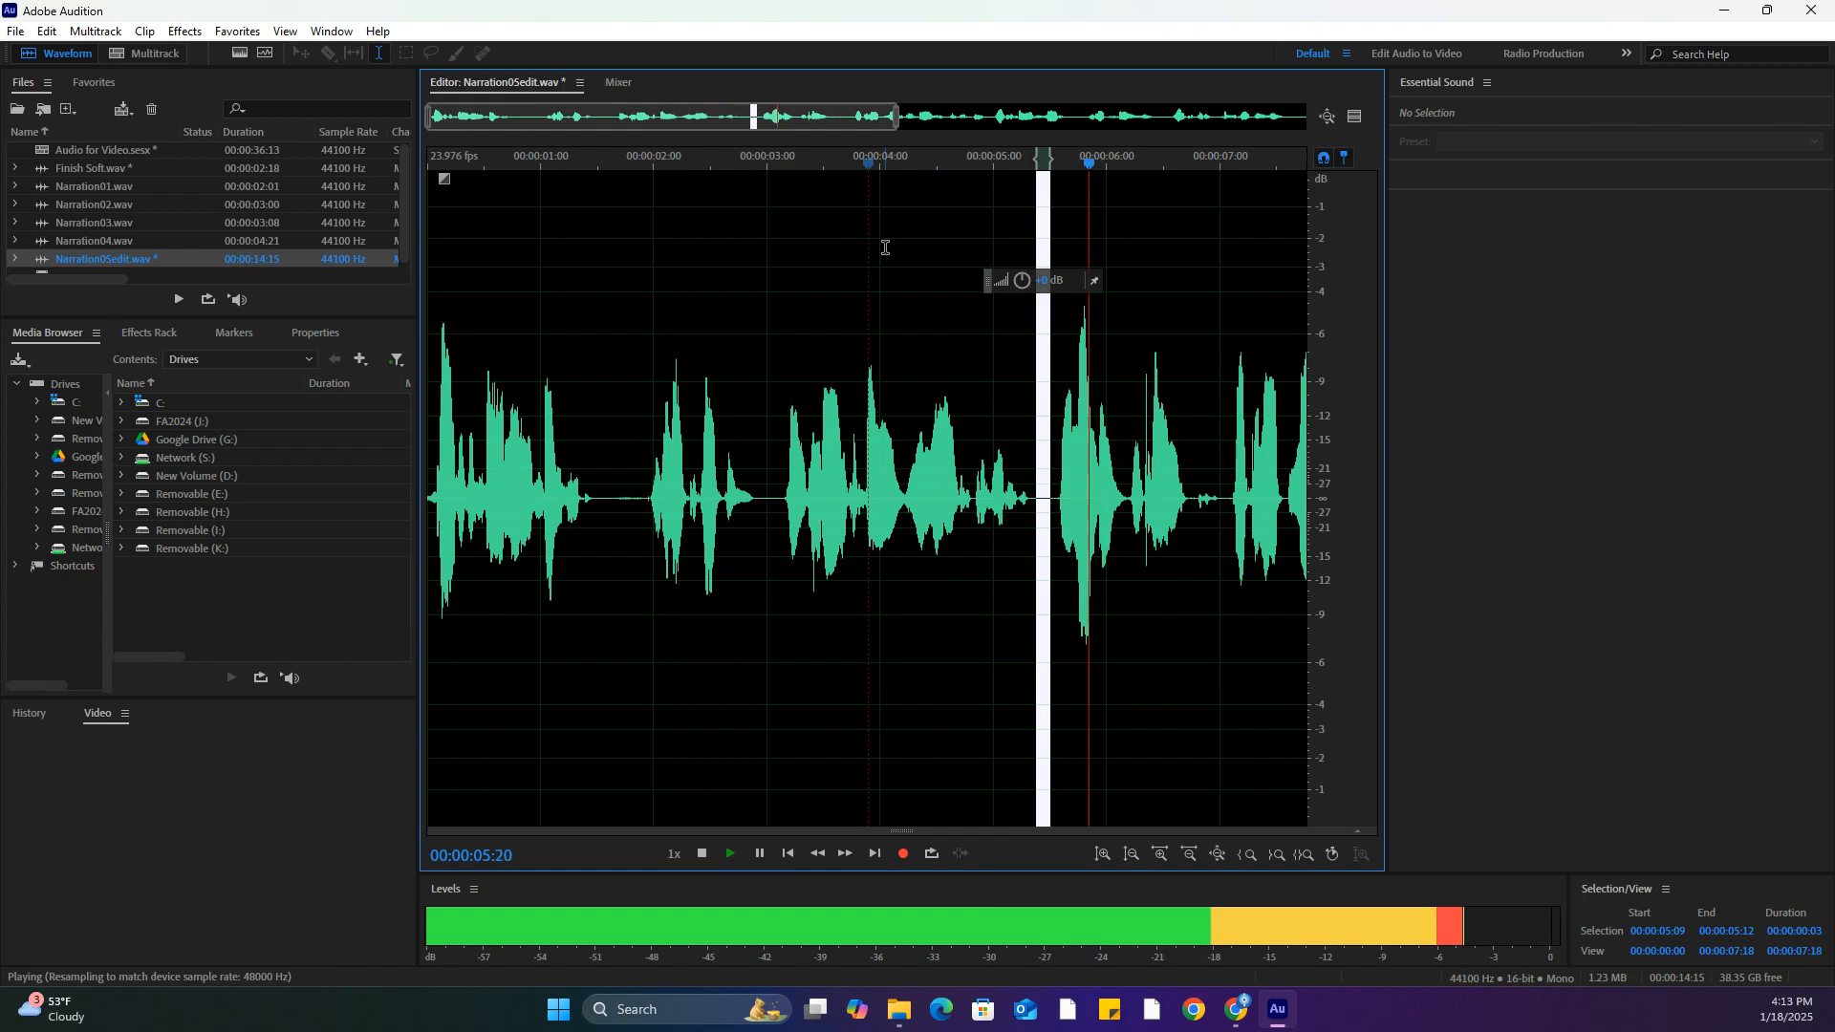
Stop playback, save Narration05edit.wav, and close all open files without saving changes to the others
key(space)
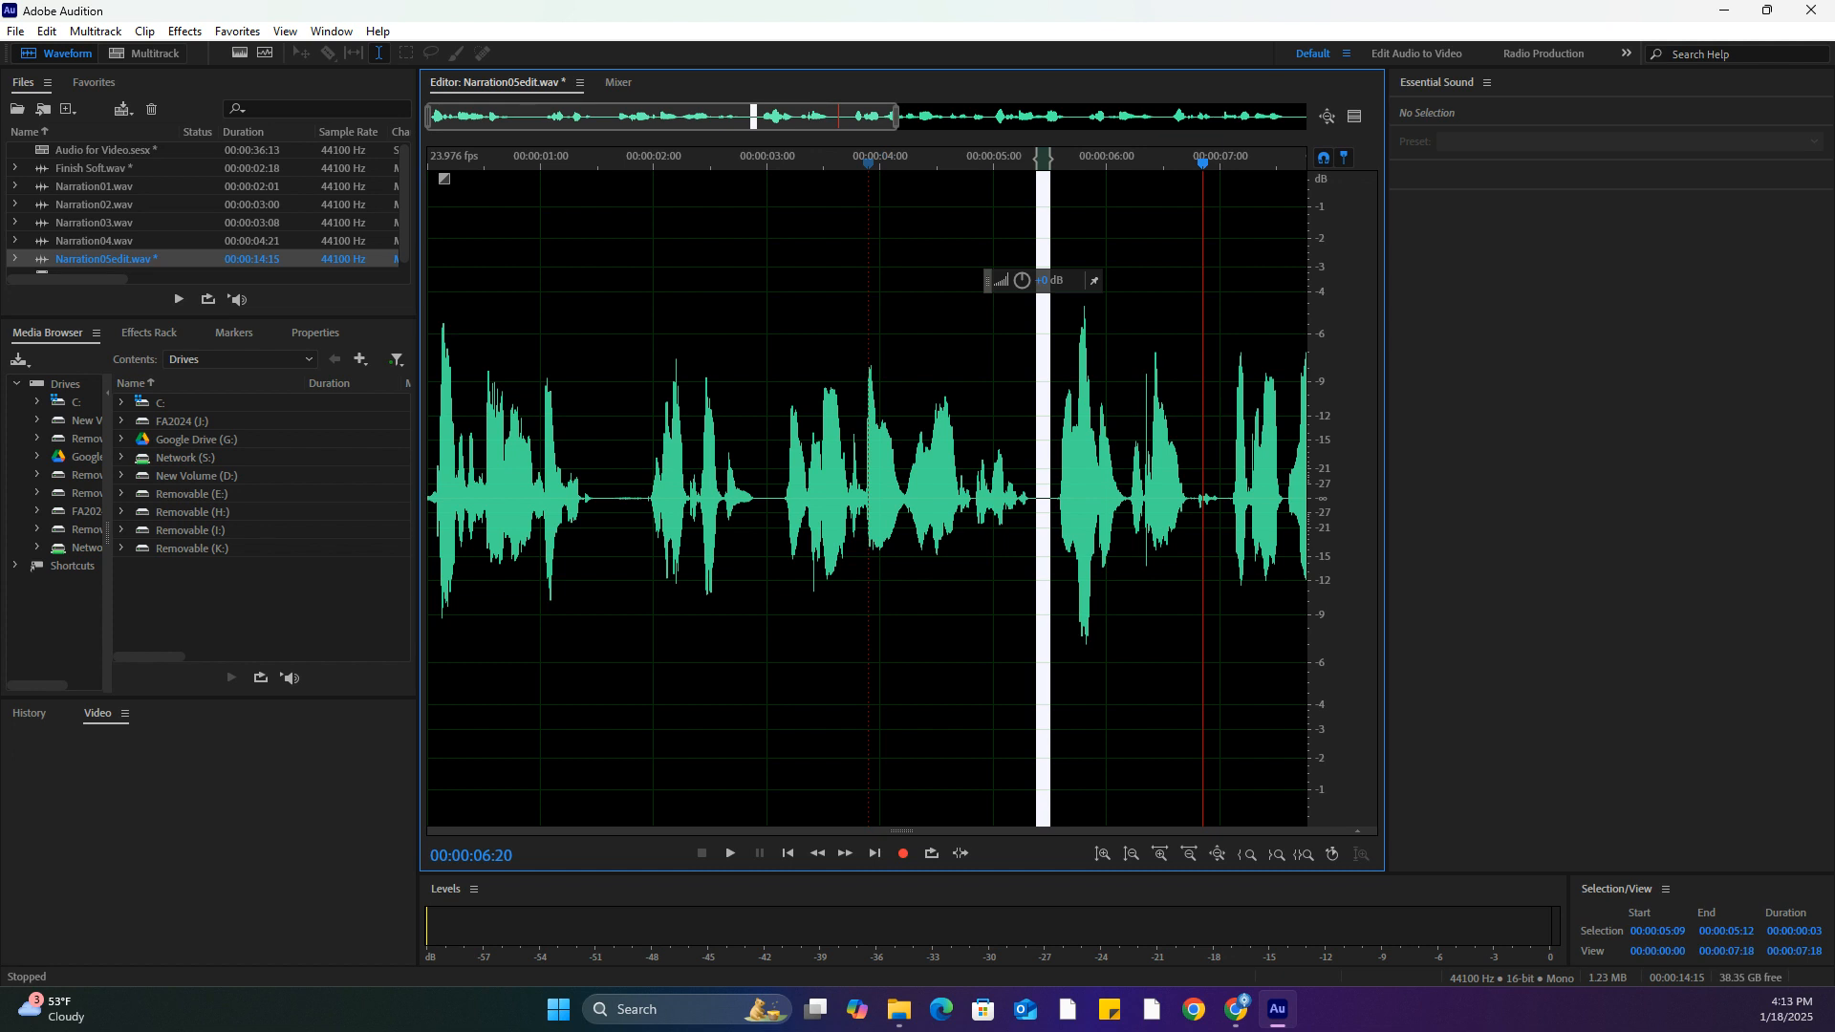
click(648, 612)
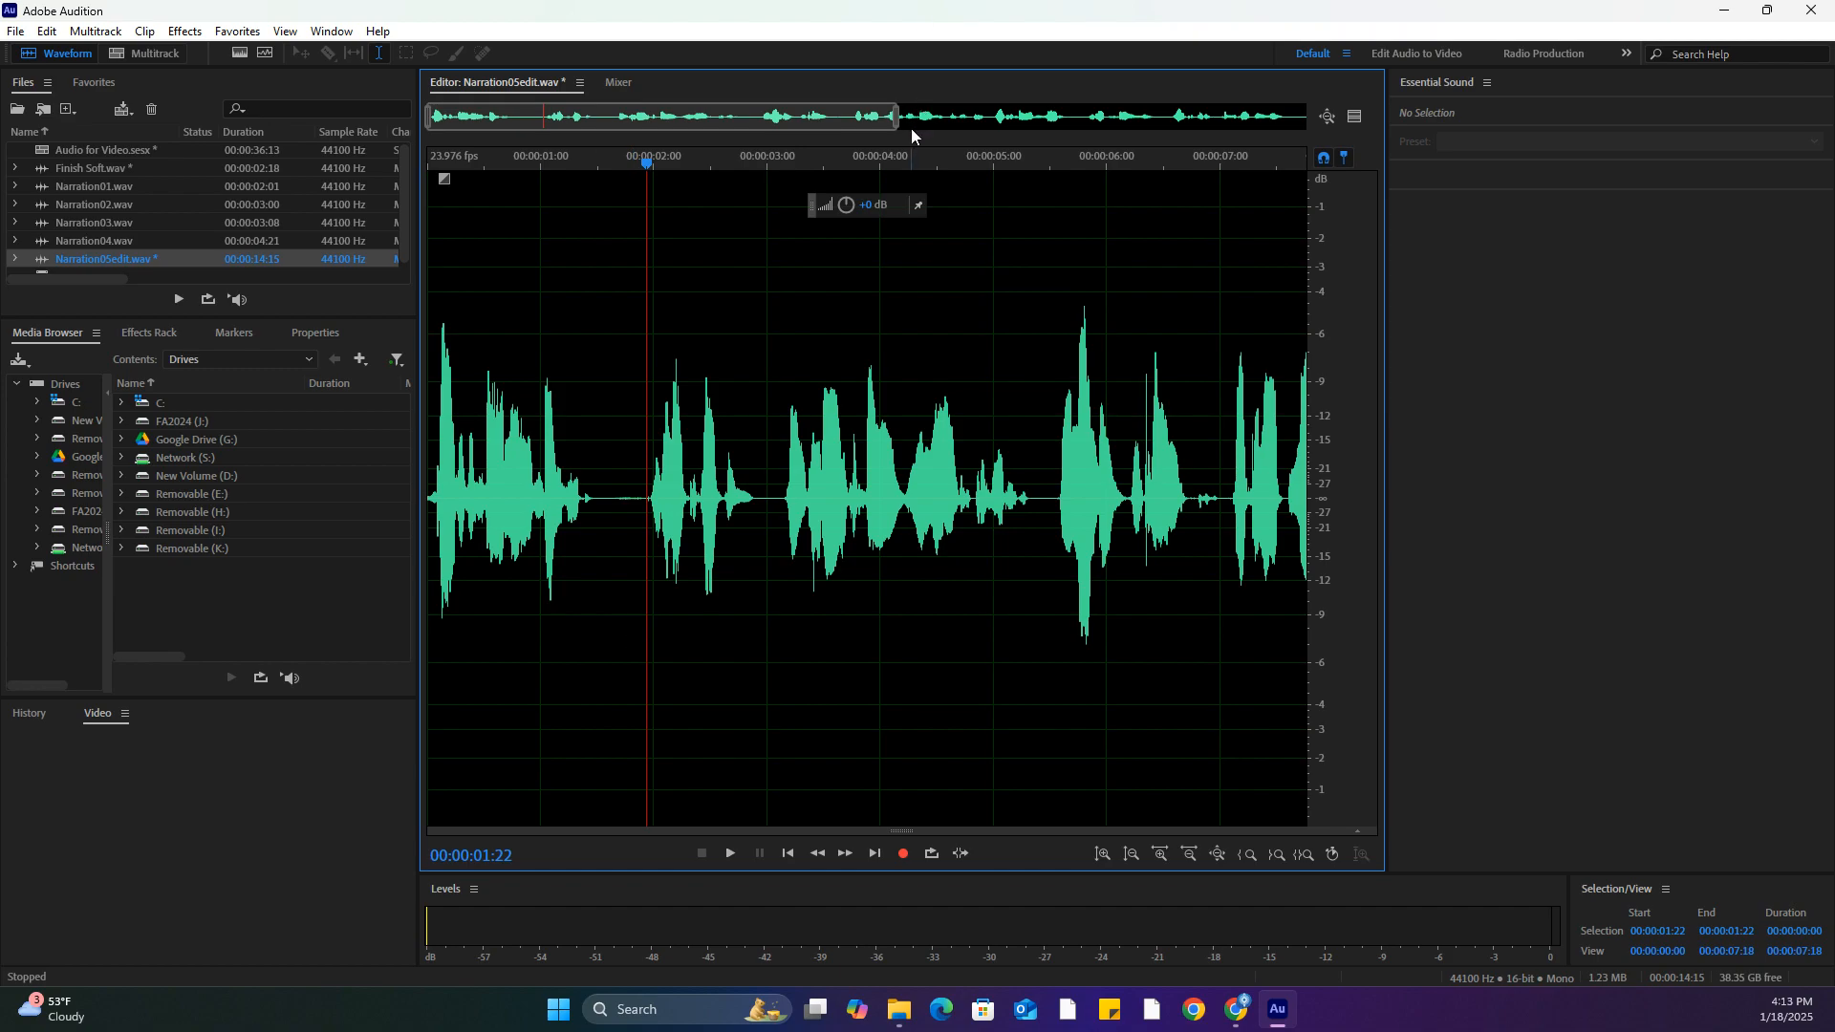
key(ctrl+s)
click(17, 32)
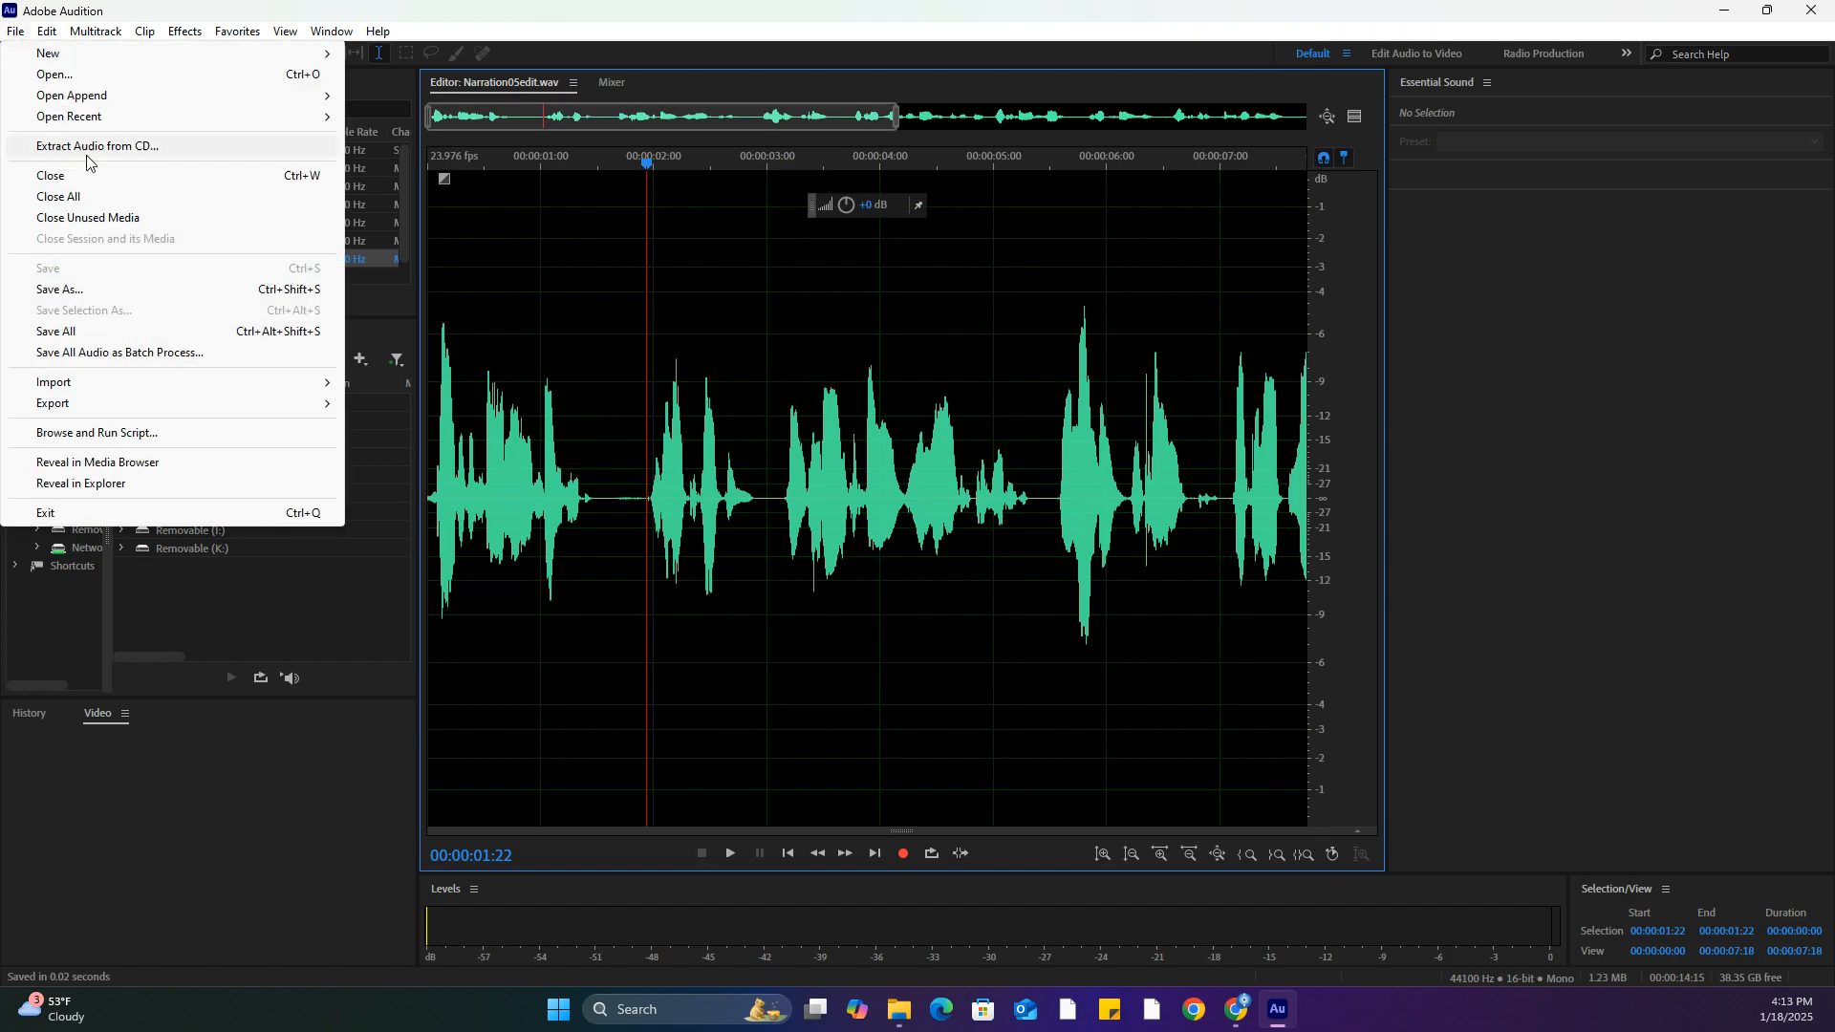
click(86, 197)
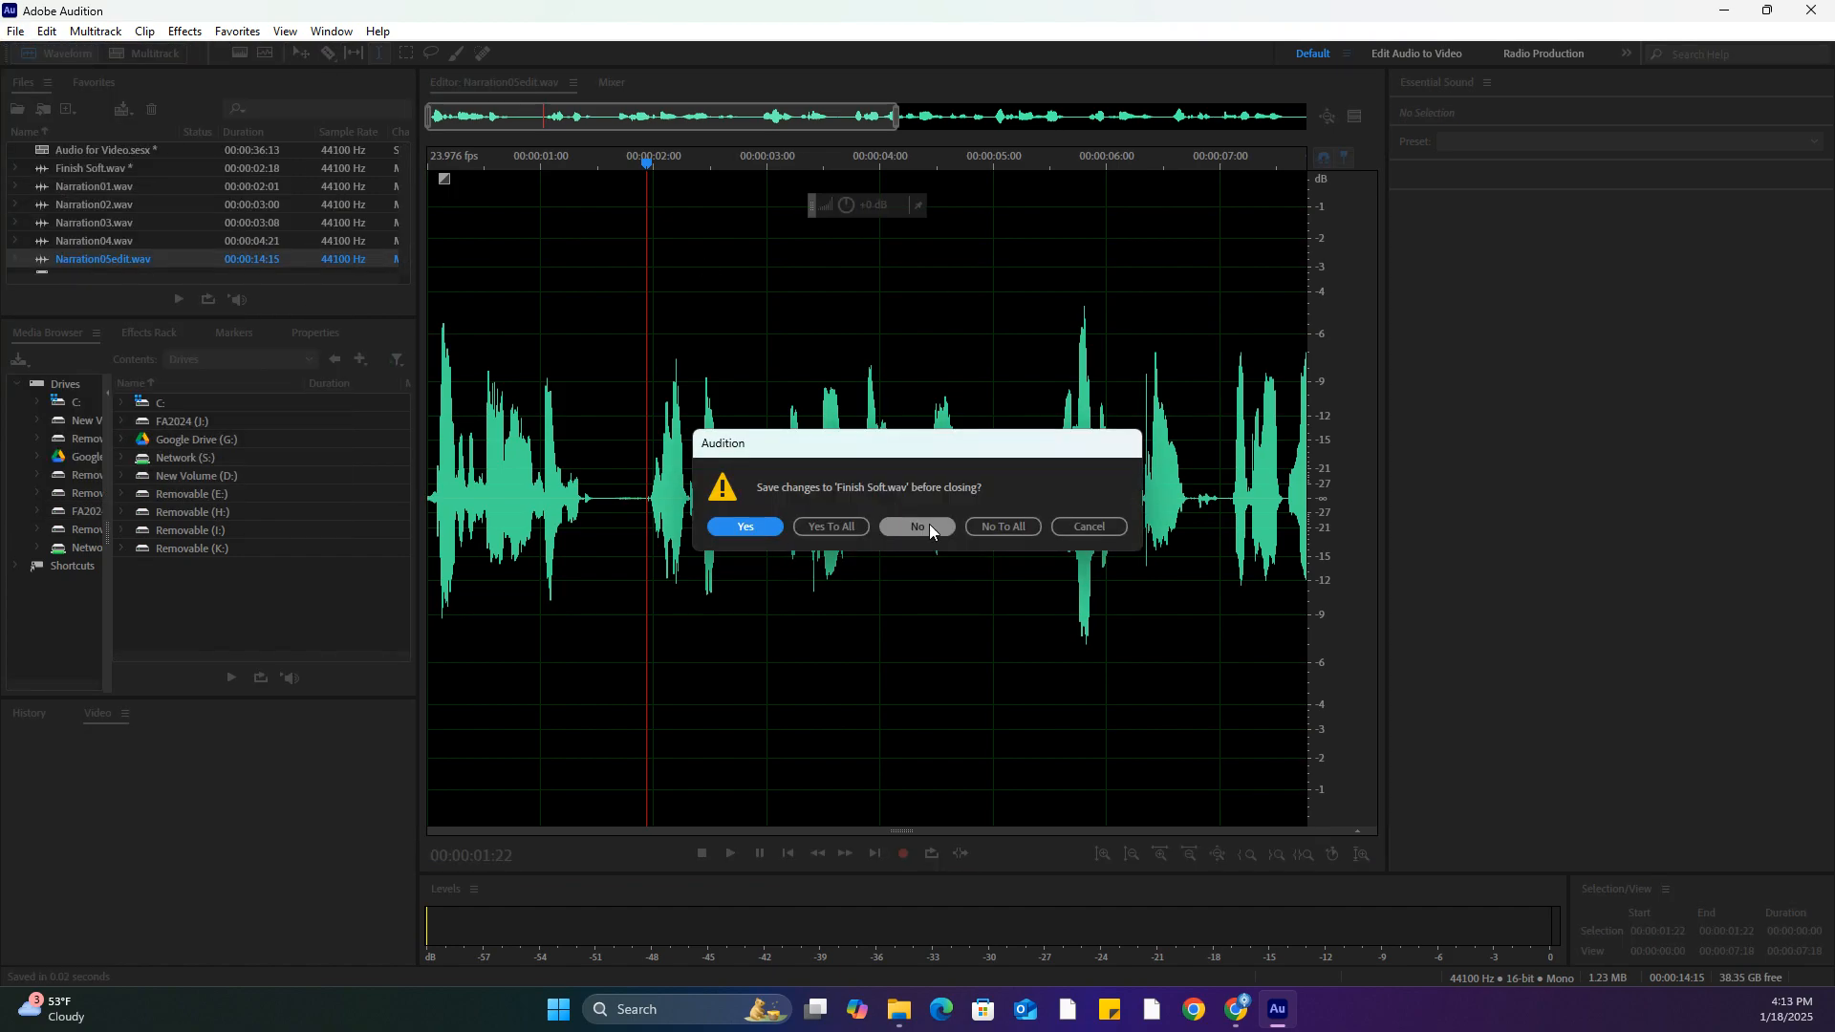
click(1010, 526)
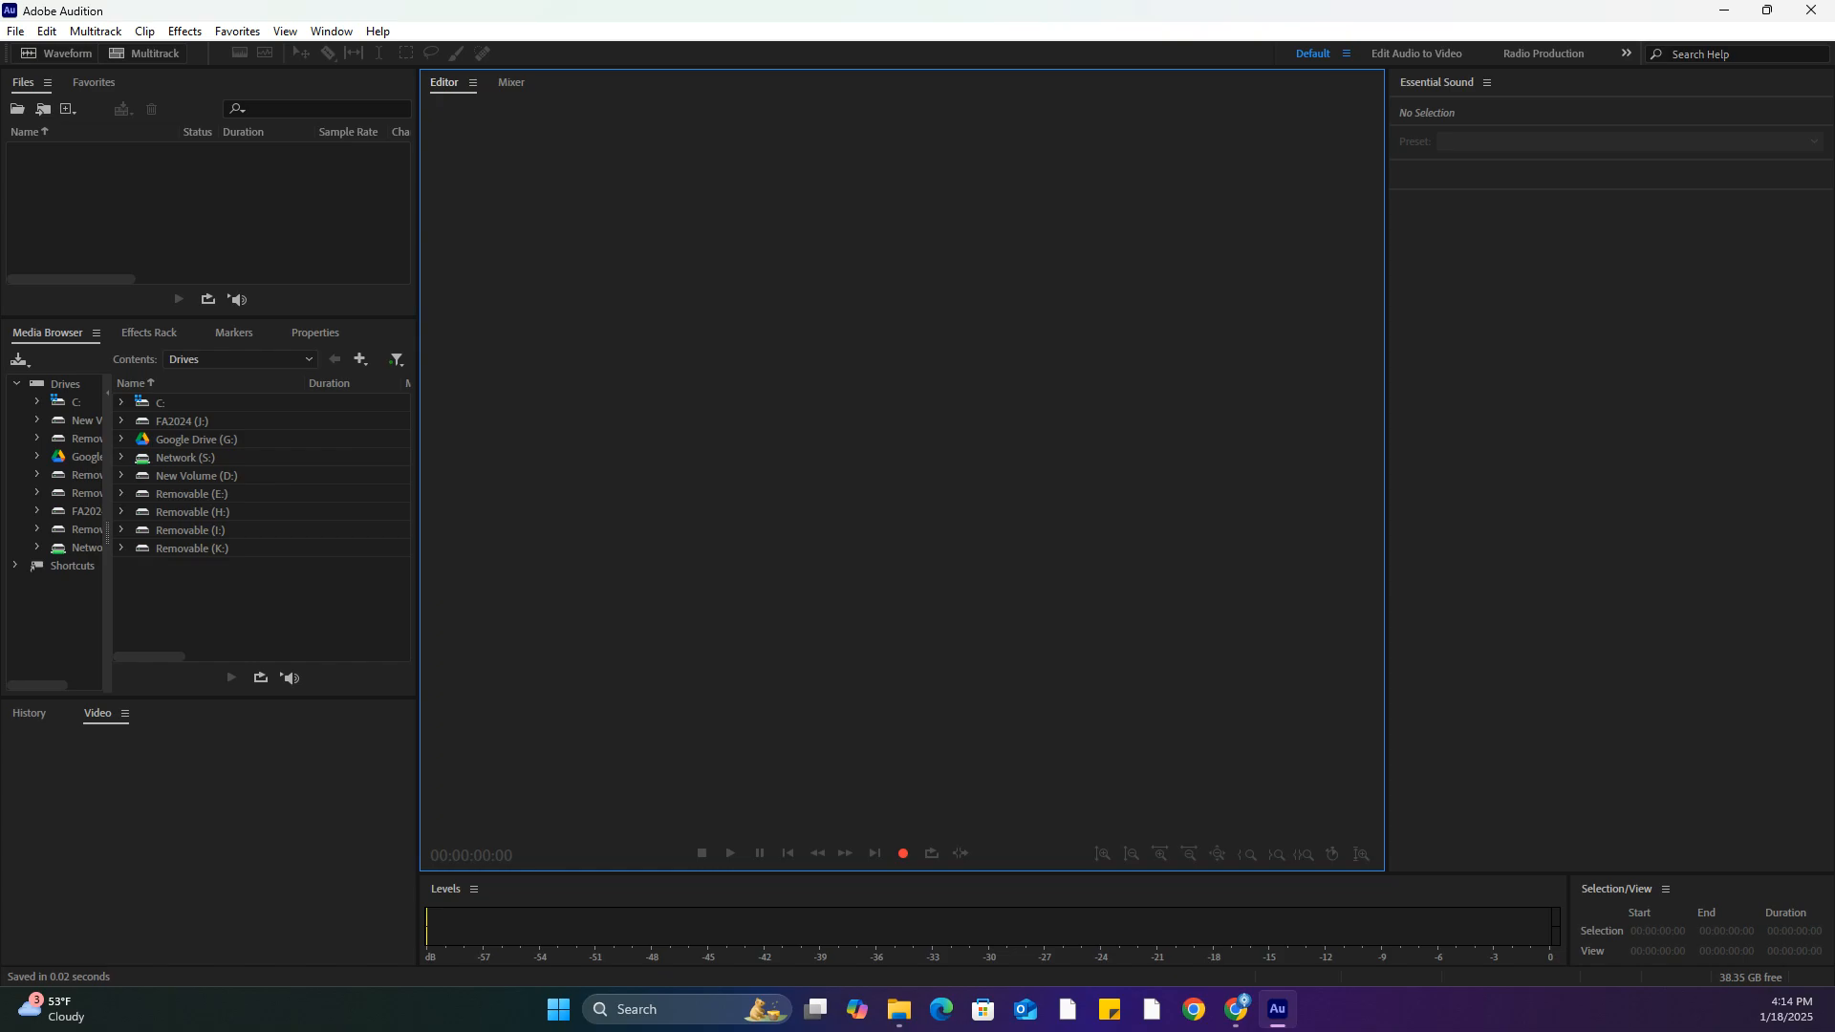
Open Cymbal and Ueberschall_PopCharts together from the Lesson03 folder
click(18, 32)
click(74, 75)
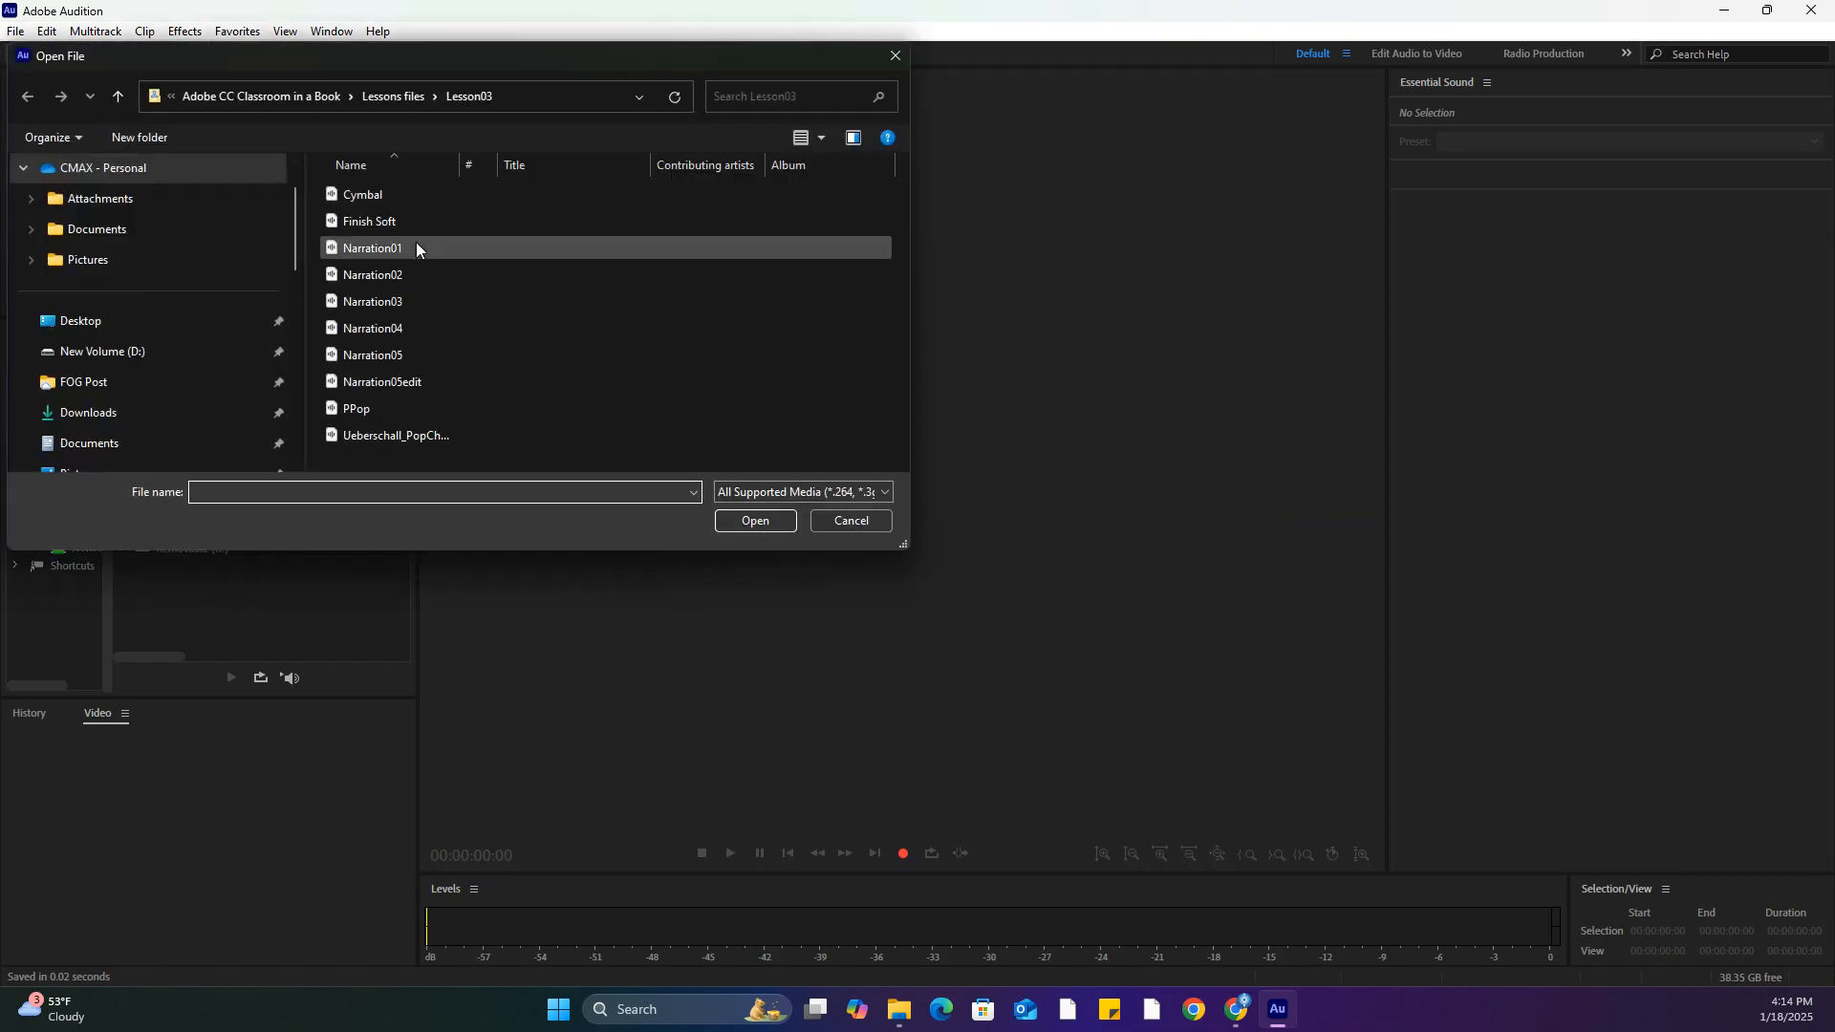
click(379, 202)
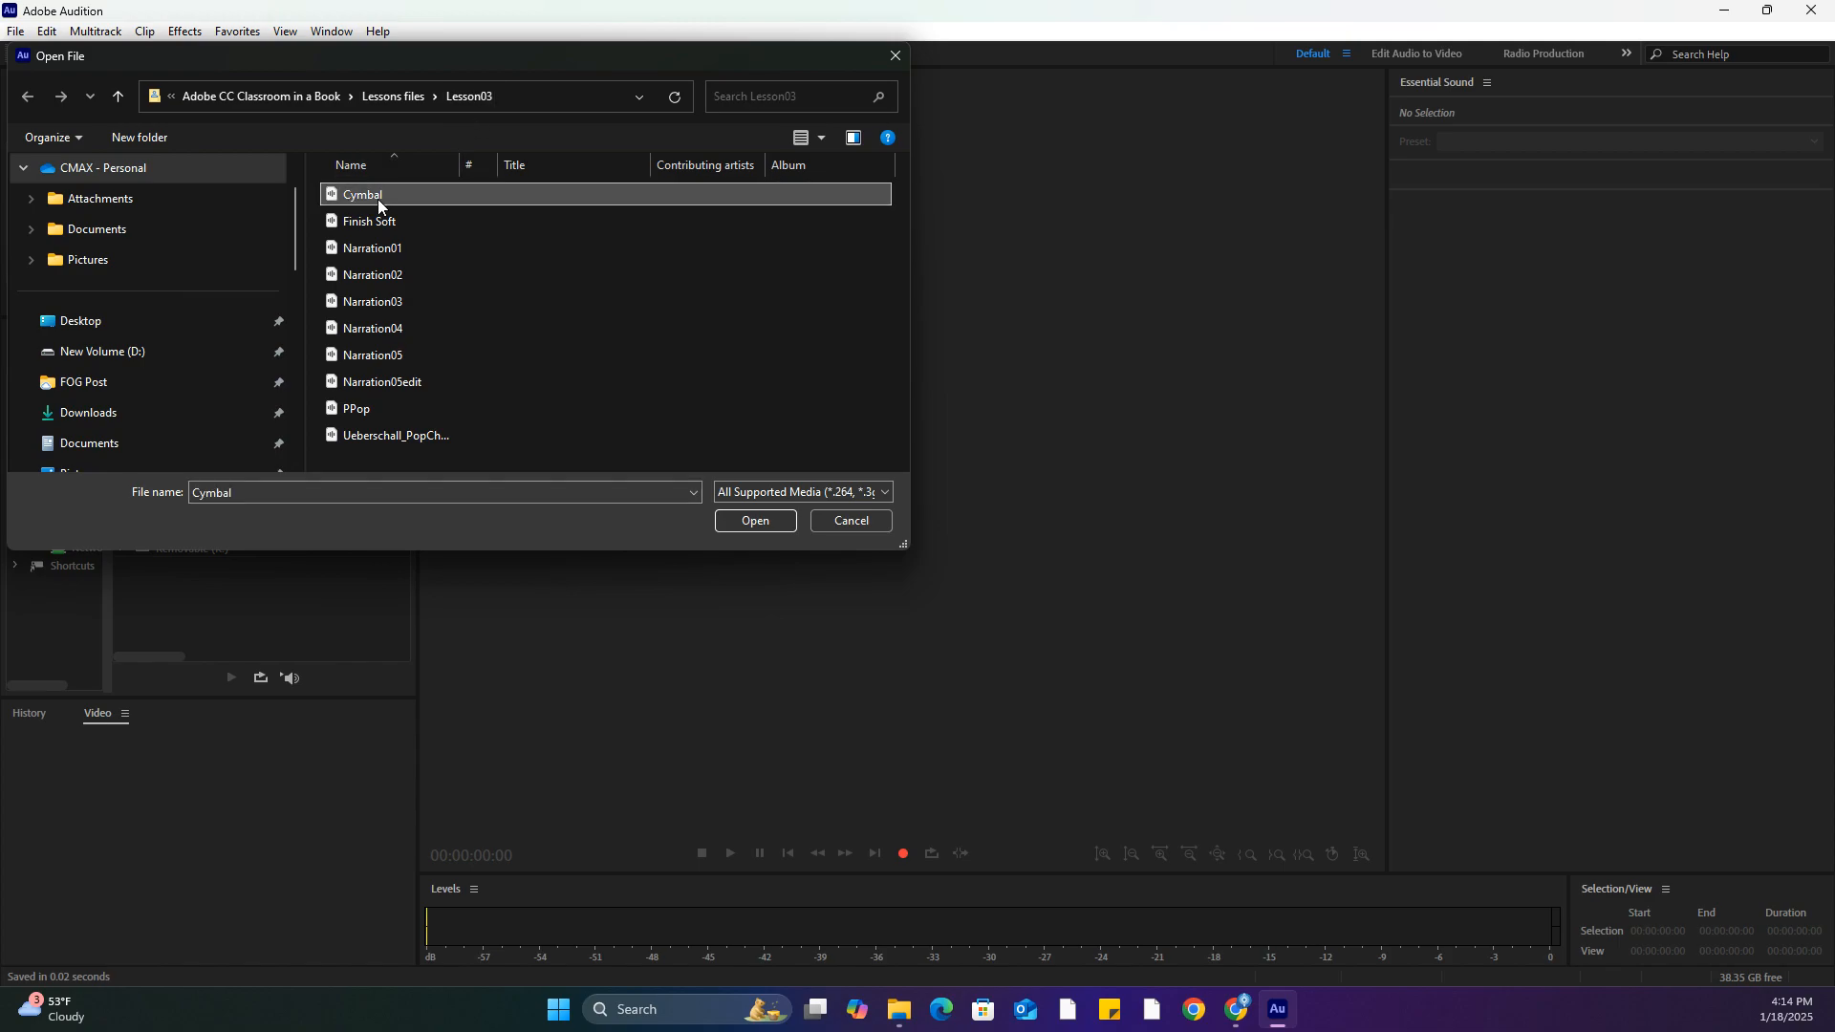
ctrl+click(413, 432)
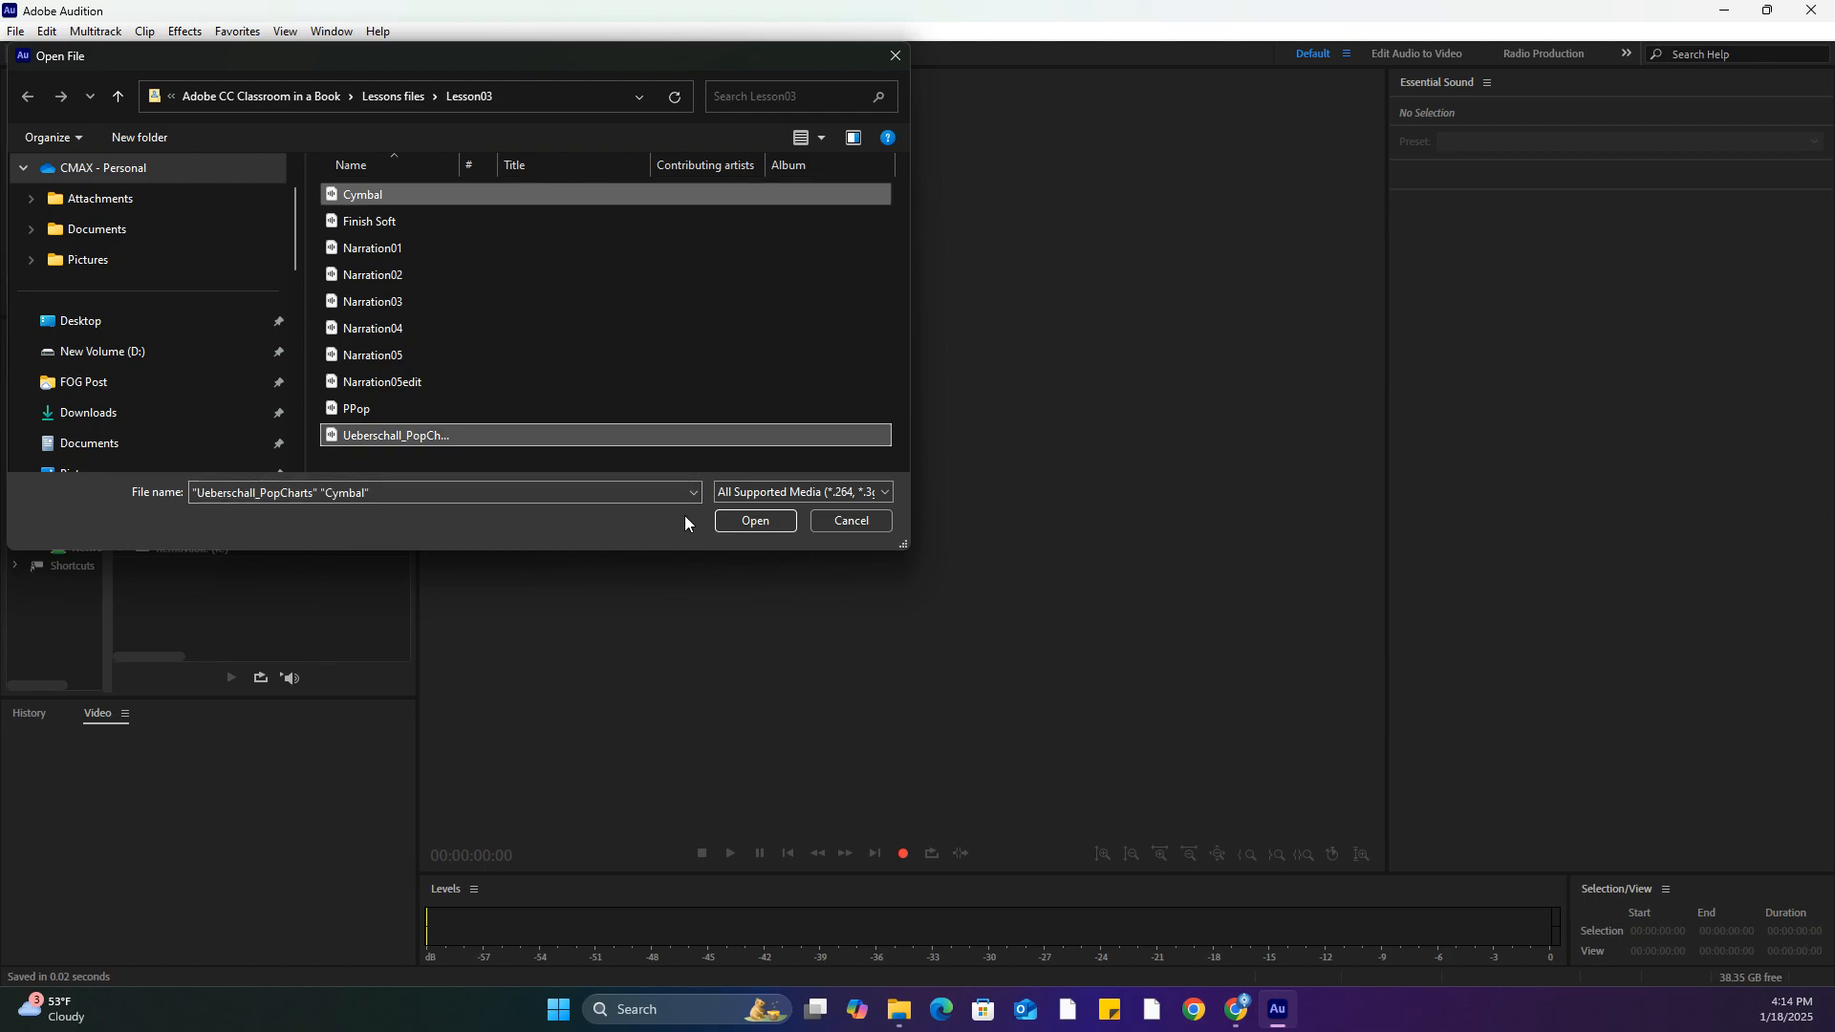
click(756, 521)
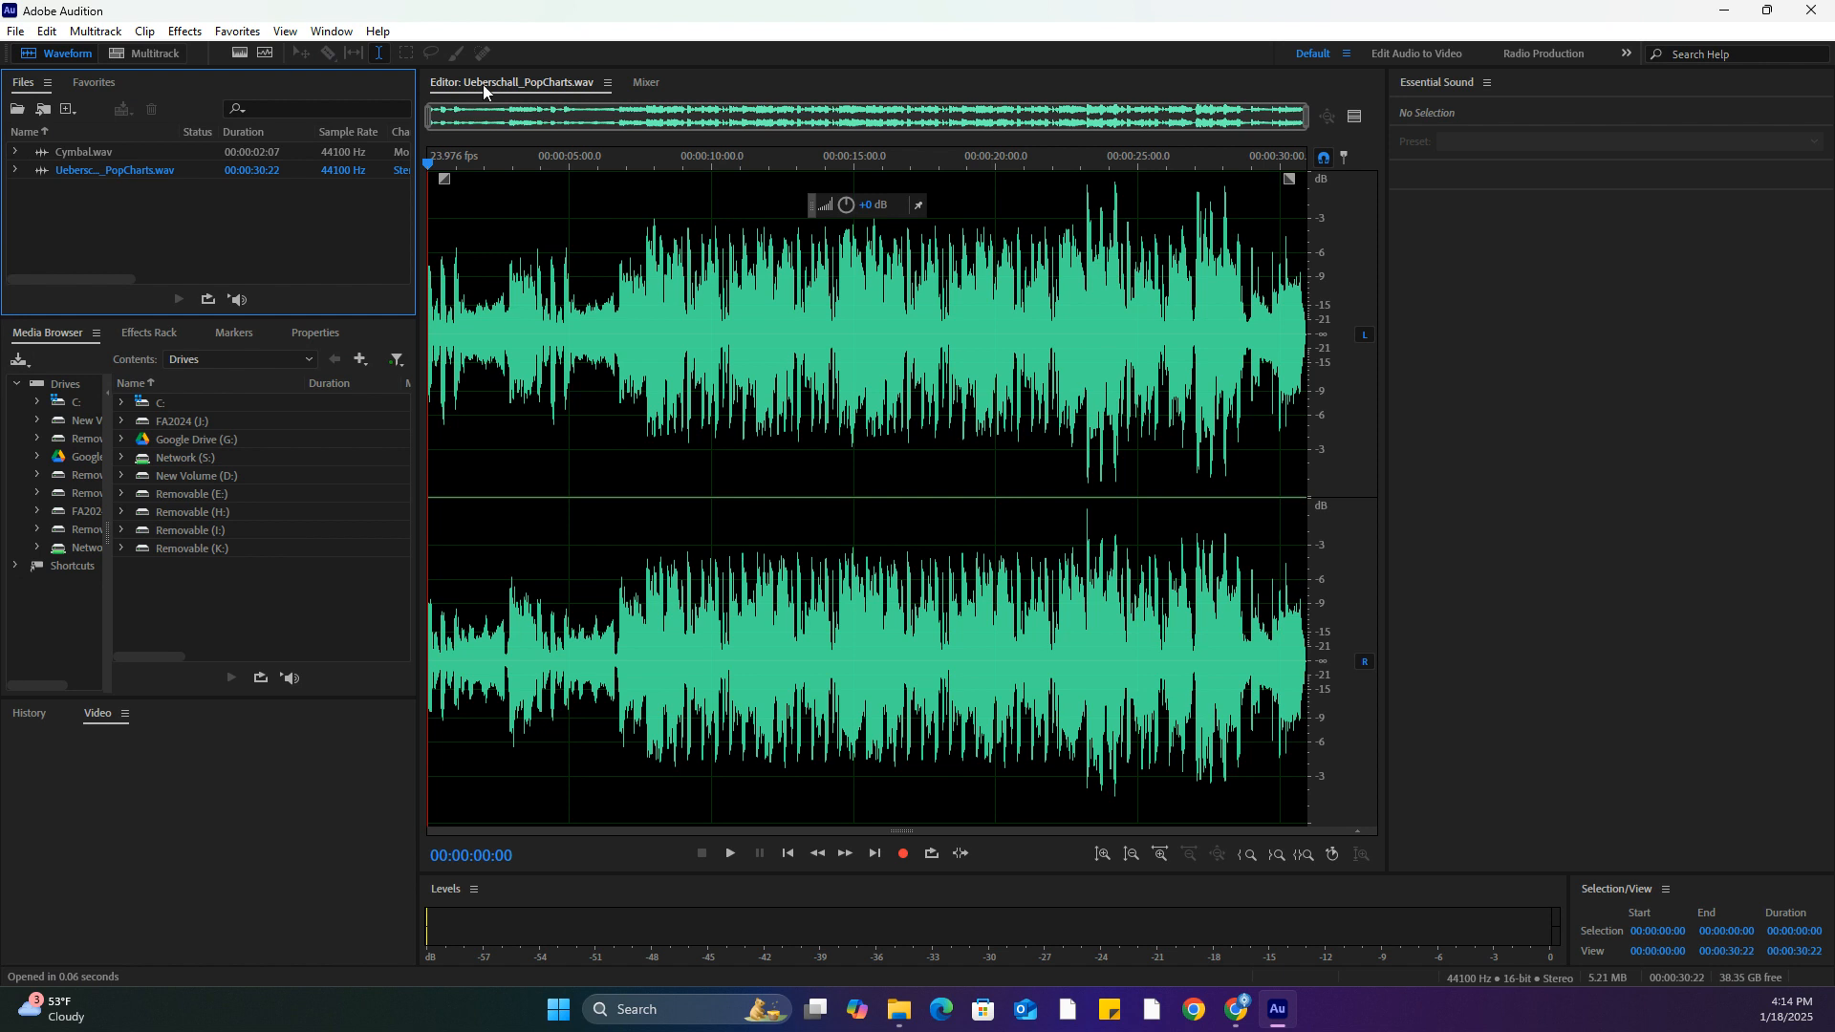
Show Cymbal.wav in the editor and copy its entire waveform to Audition Clipboard 1
click(607, 83)
click(669, 181)
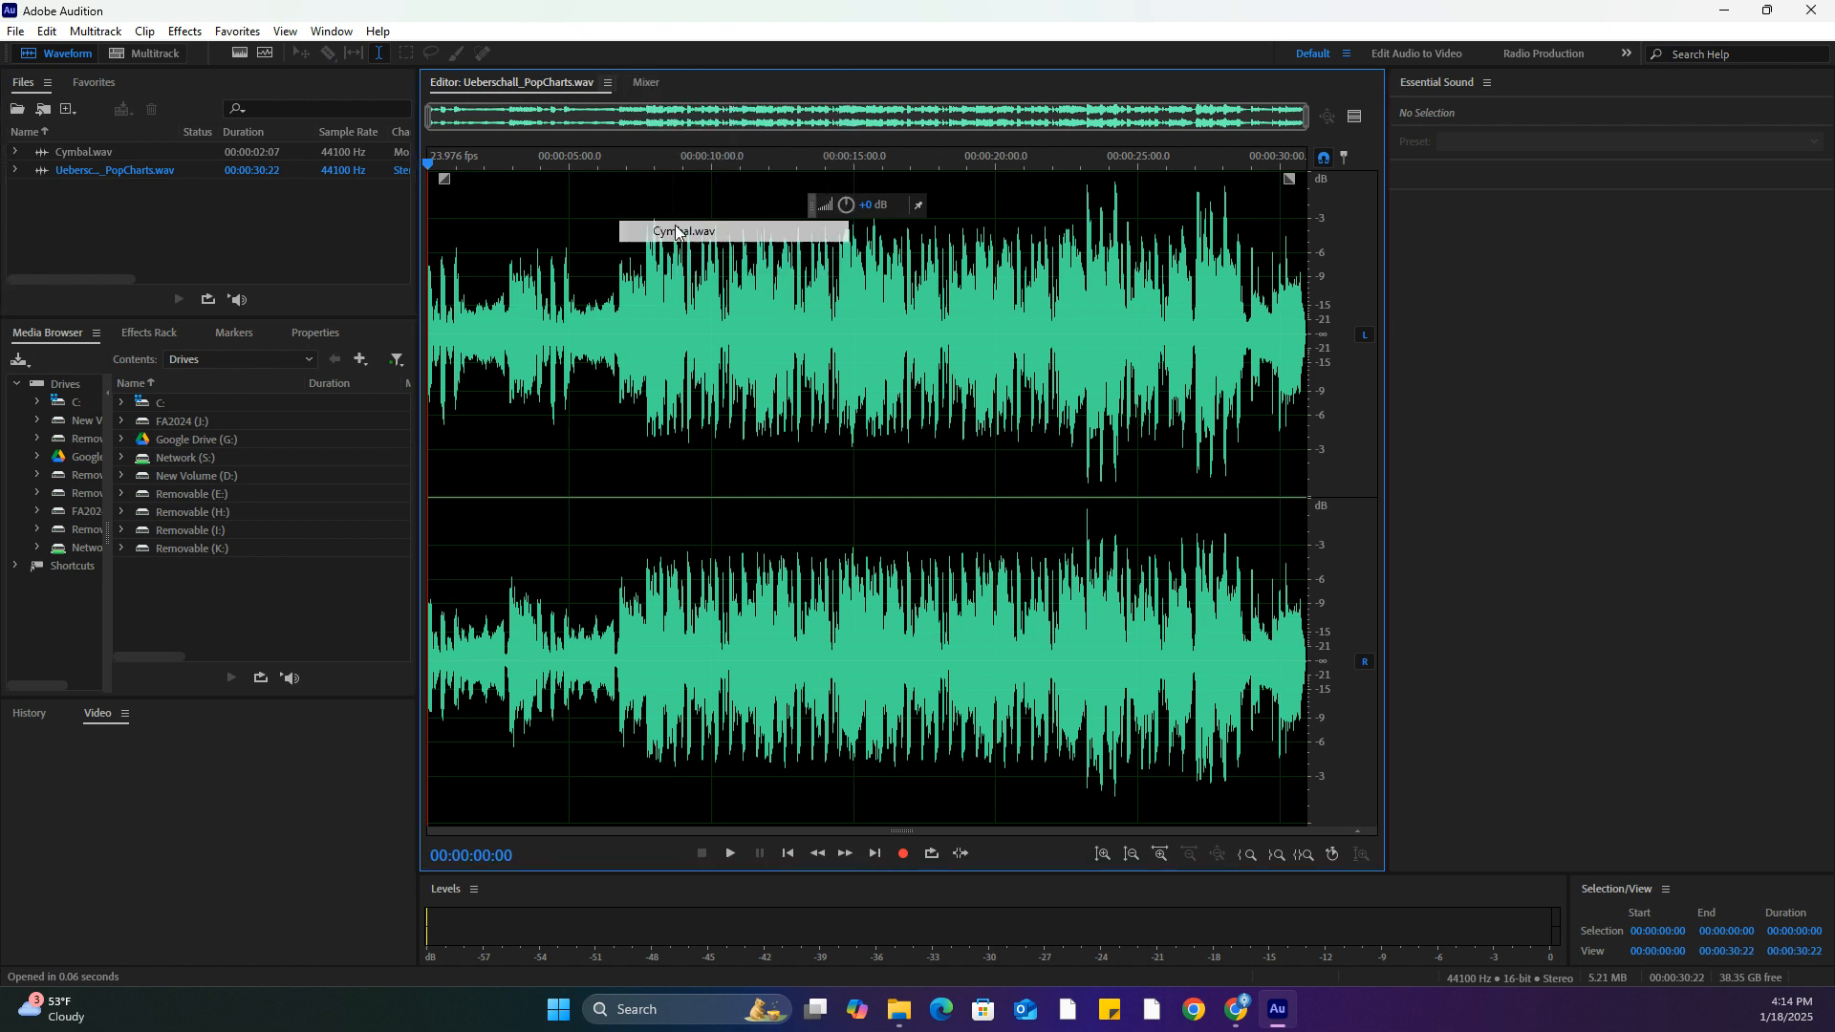
key(ctrl+a)
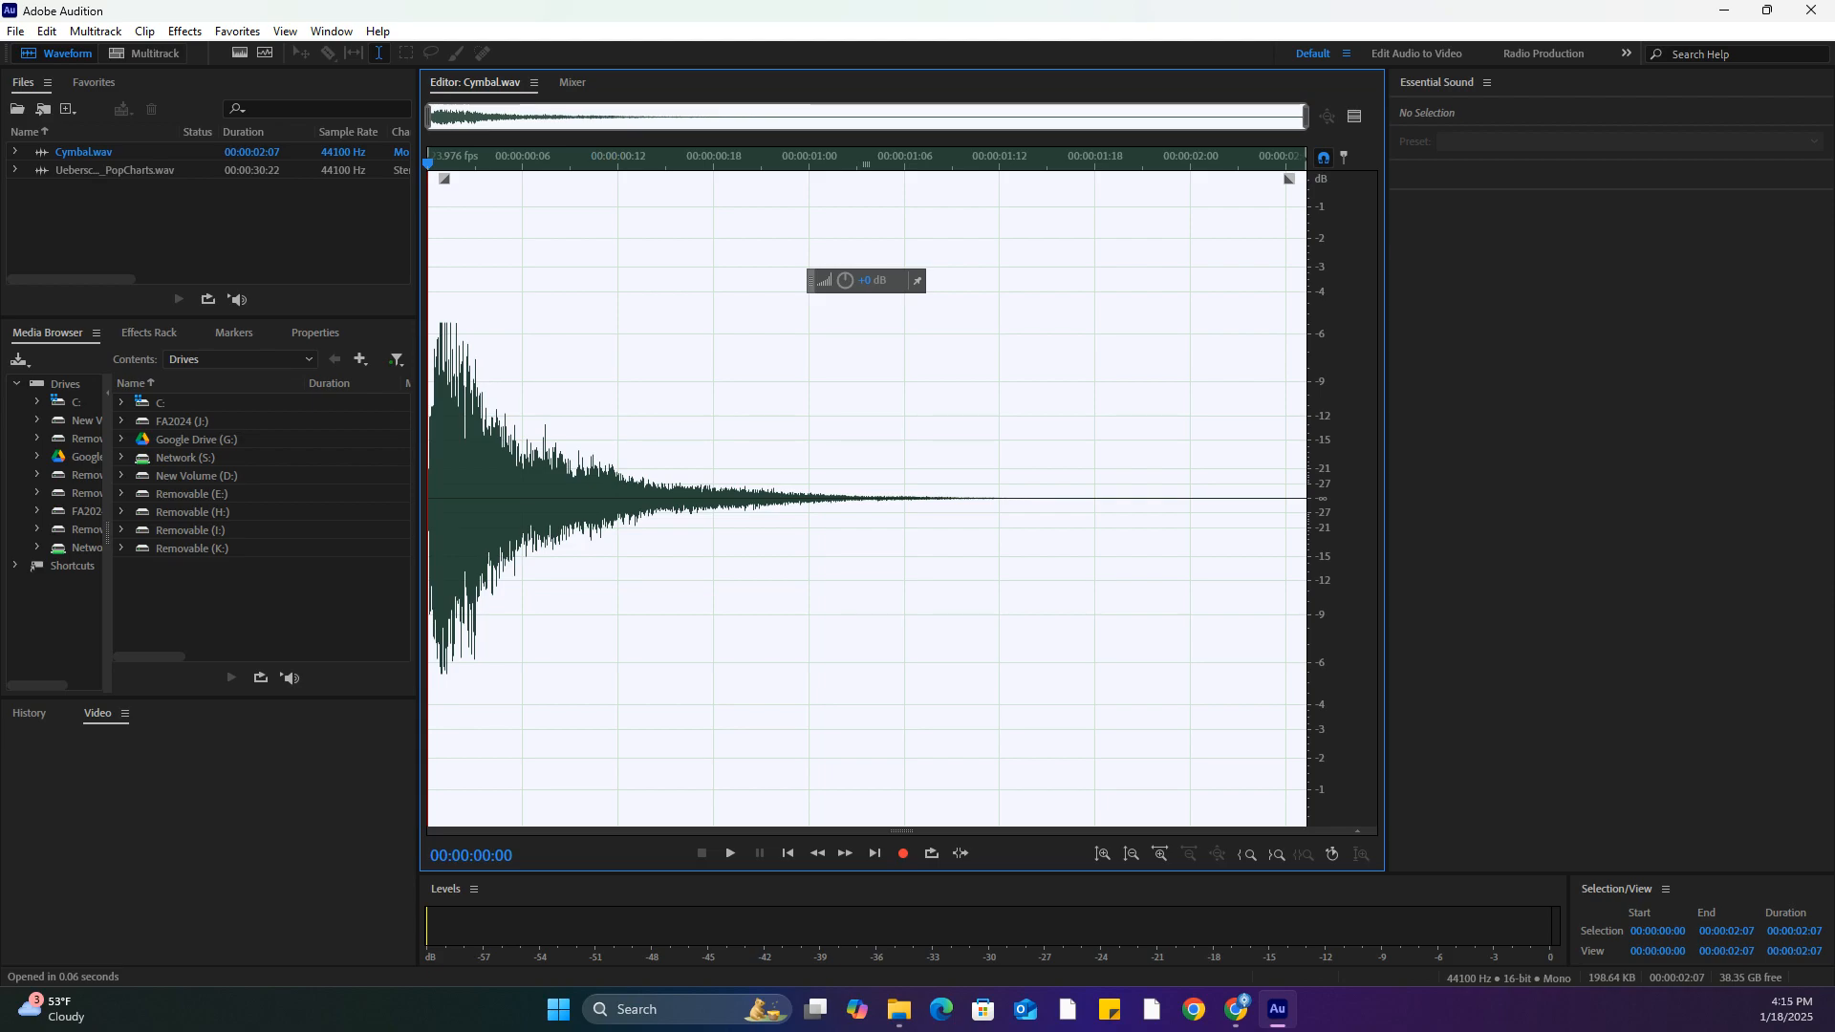
key(ctrl+1)
key(ctrl+c)
Switch the editor to Ueberschall_PopCharts.wav, play its opening, and return the playhead to 00:00:00:00
click(533, 84)
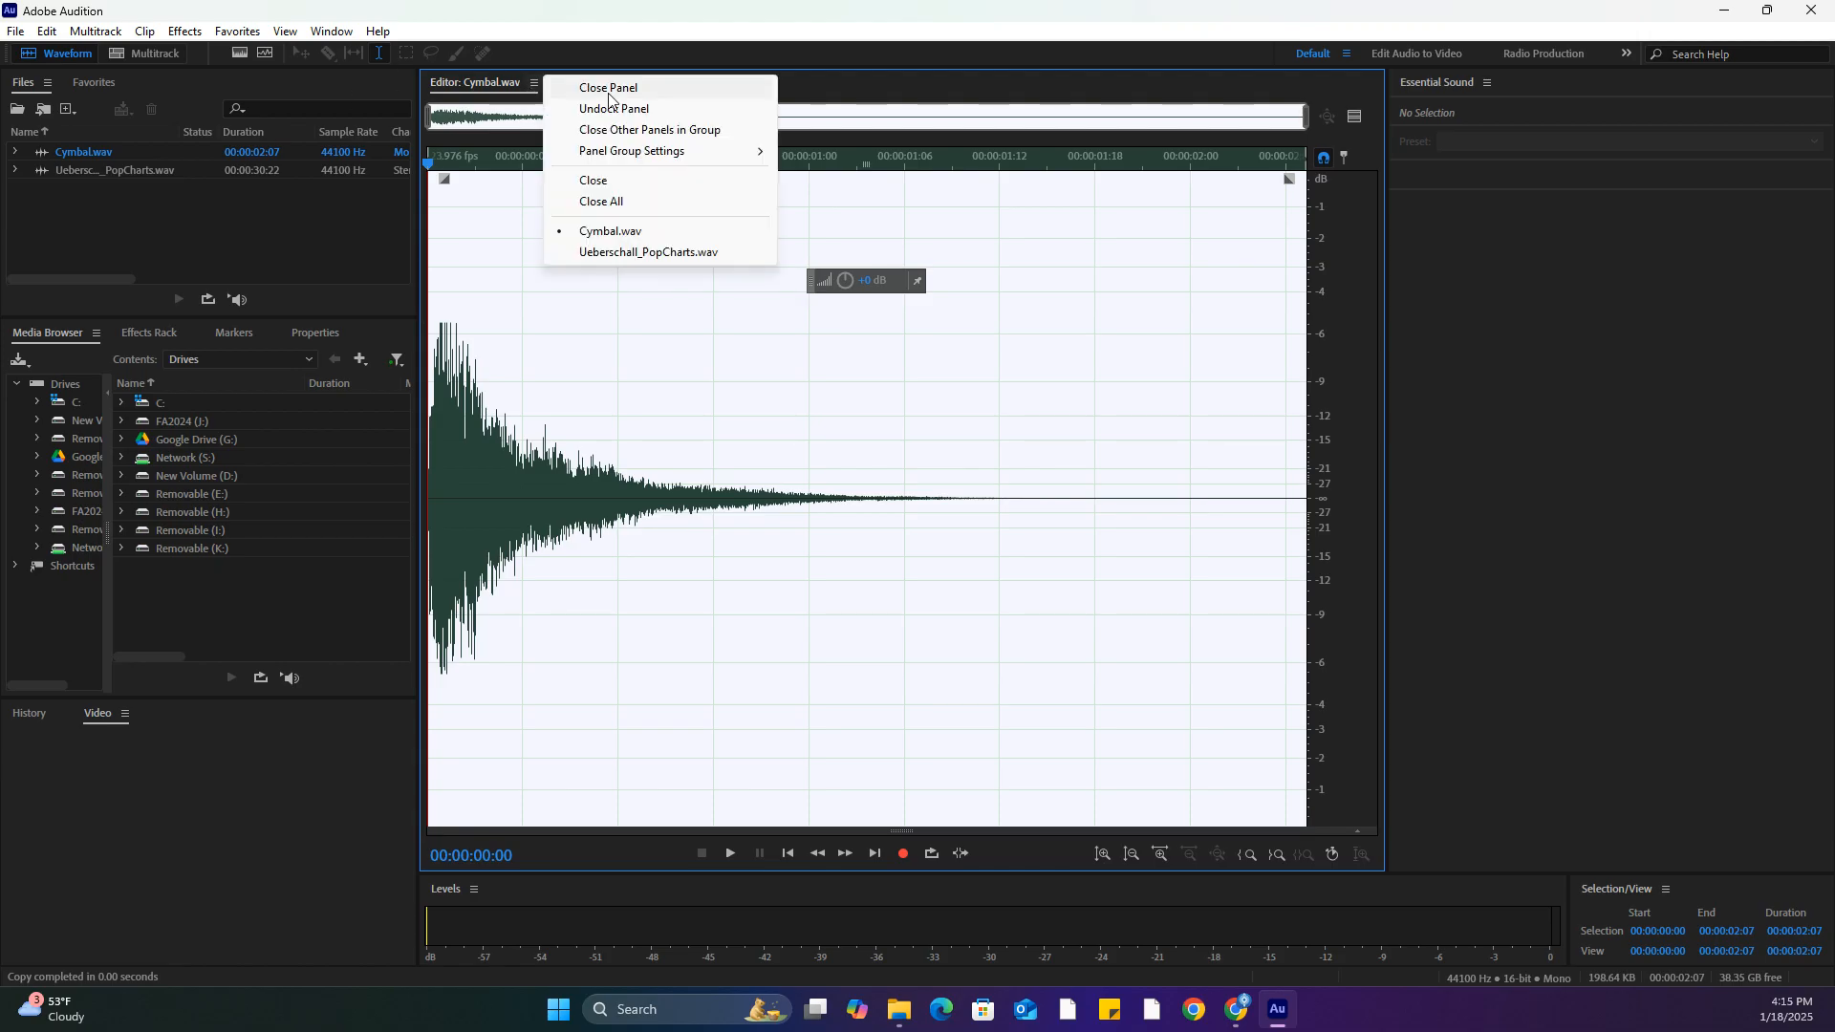
click(702, 253)
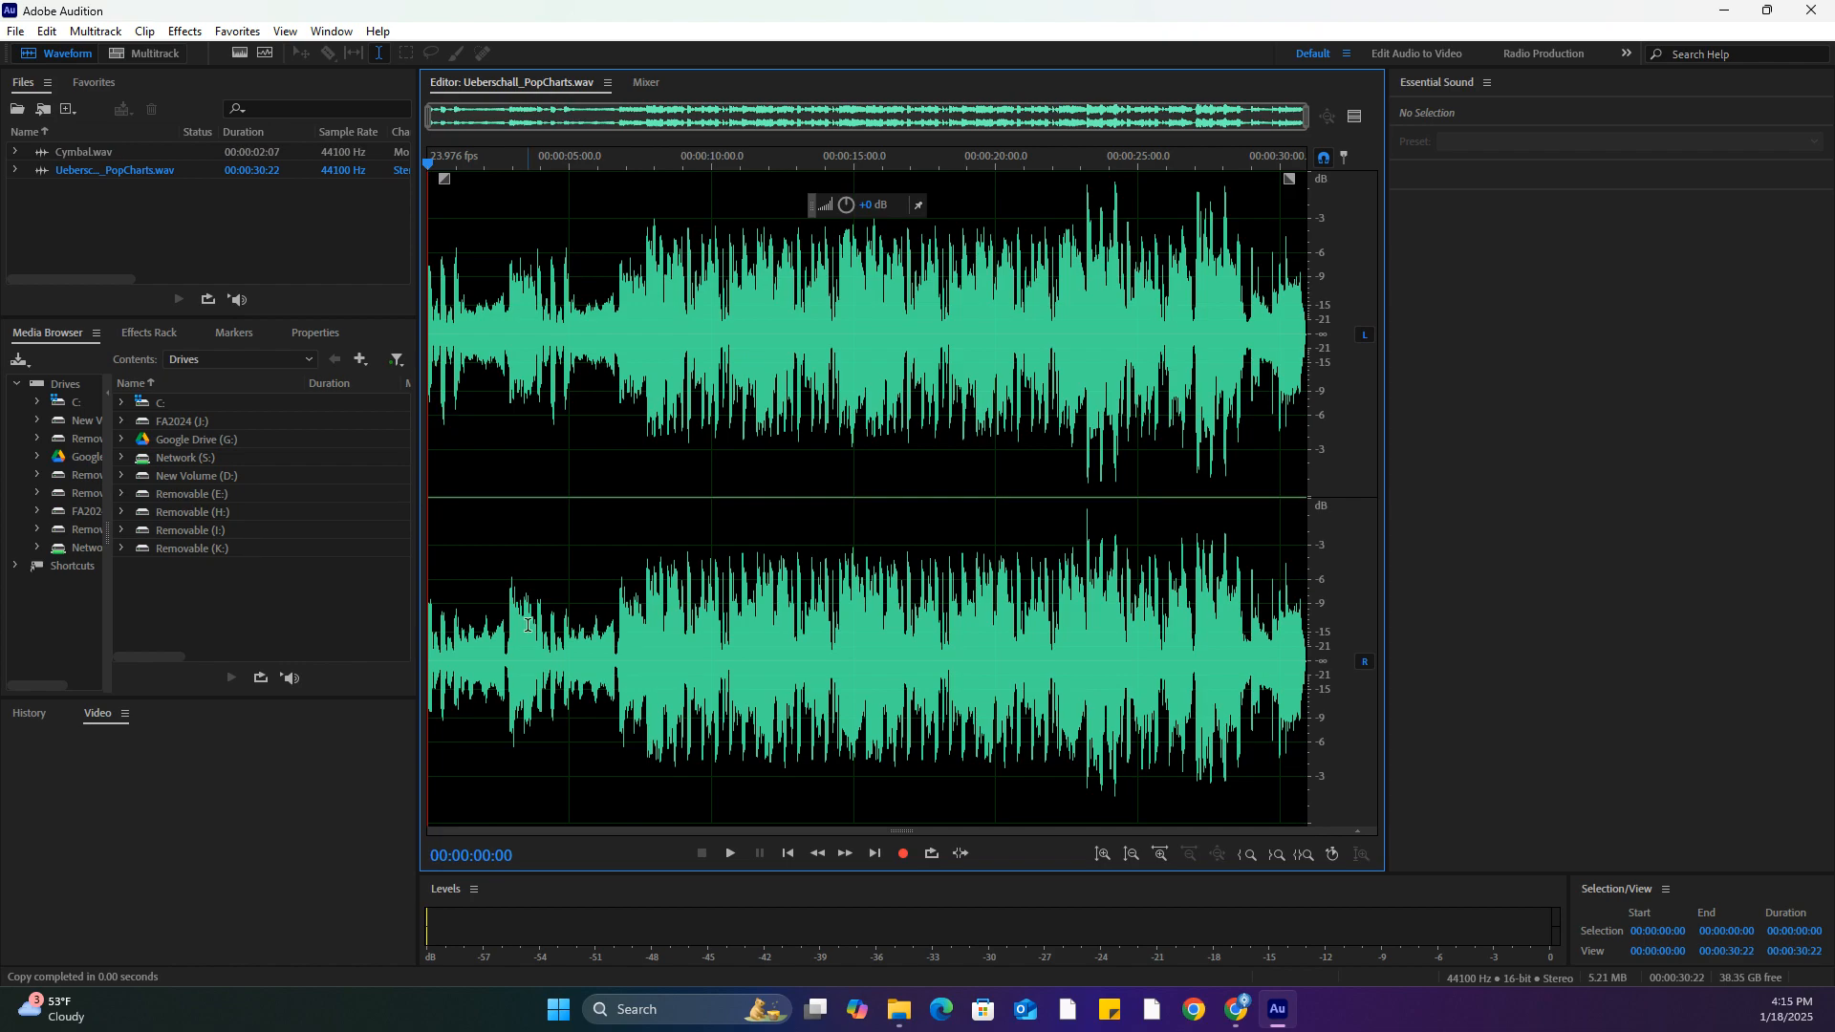
key(space)
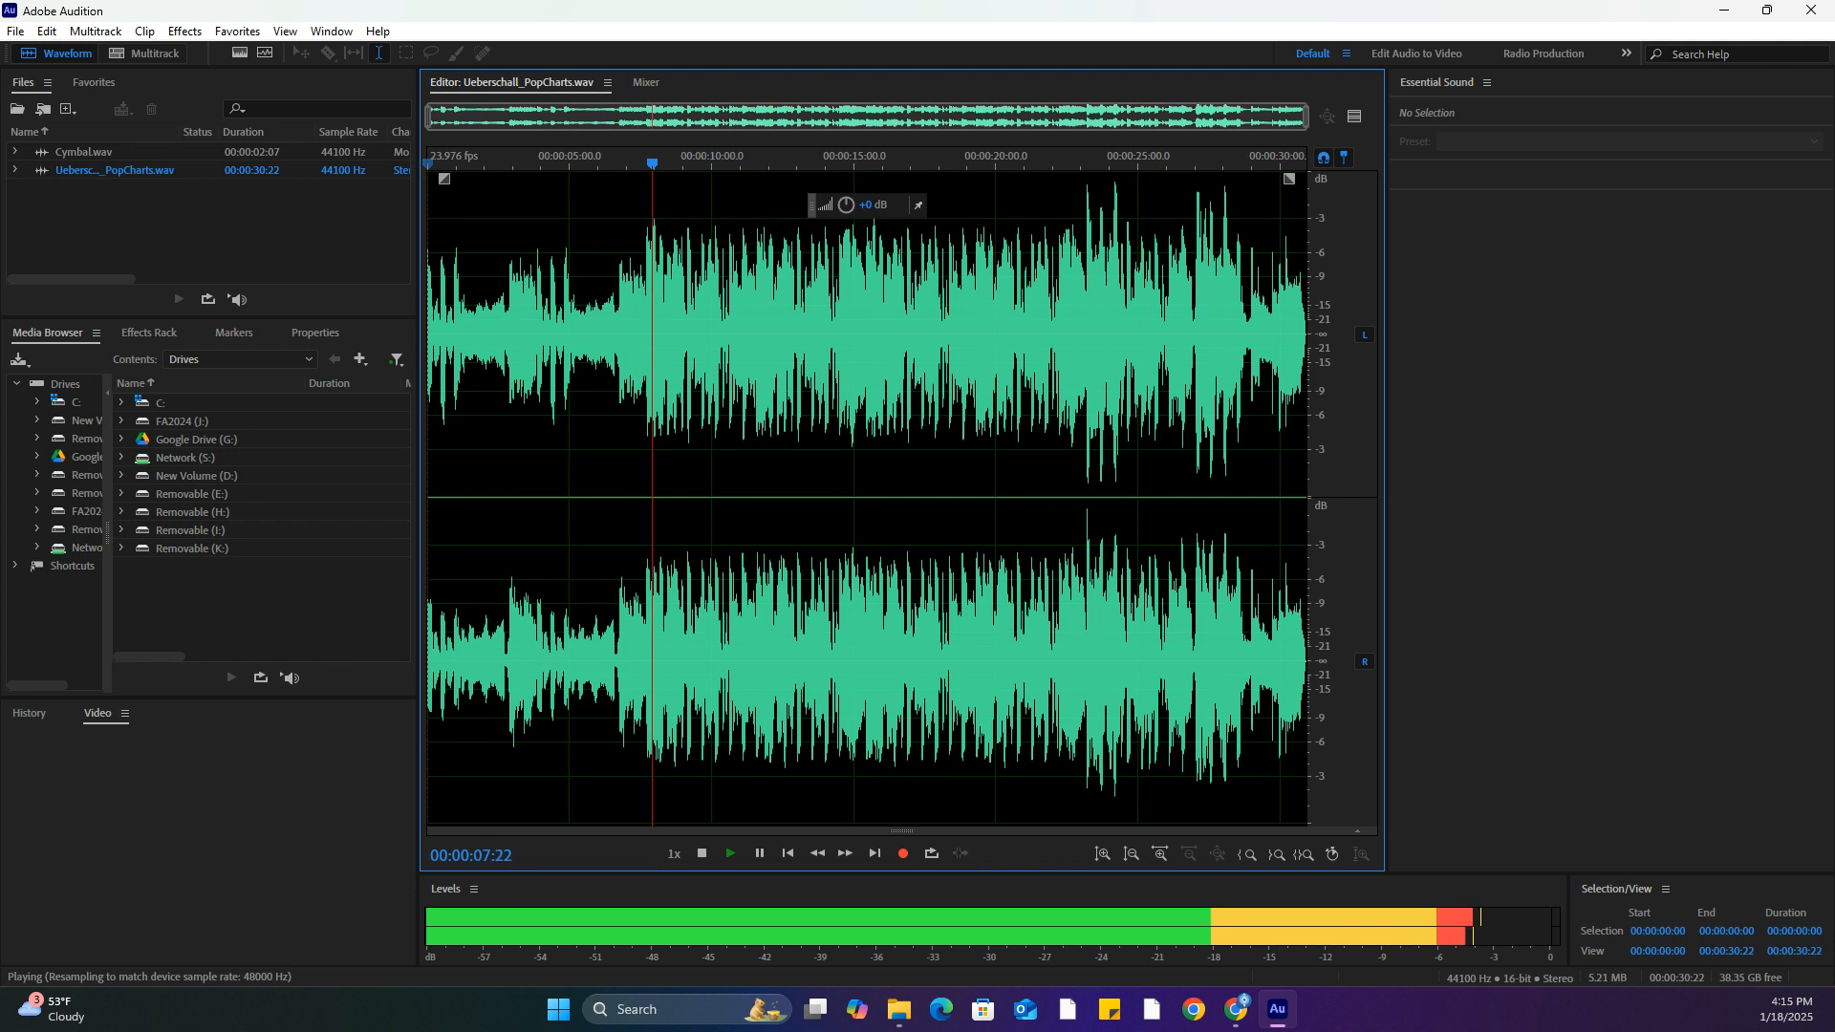
key(space)
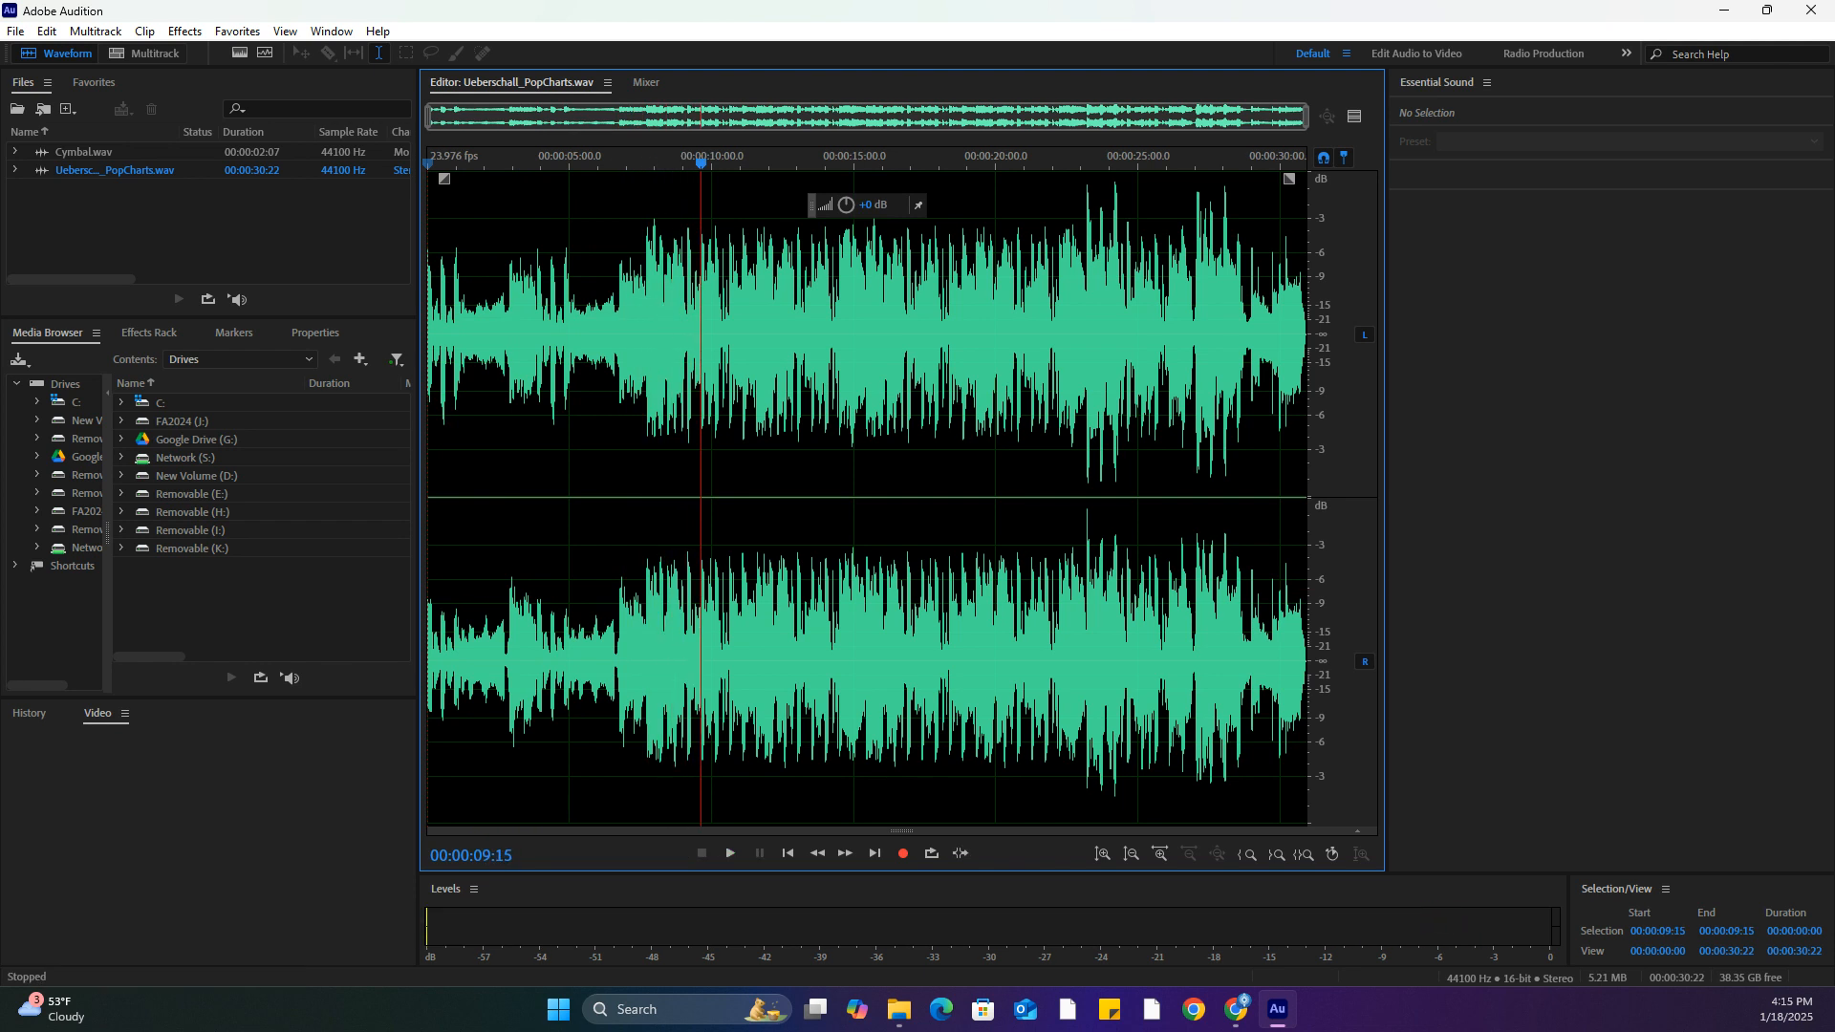
drag(700, 158, 259, 188)
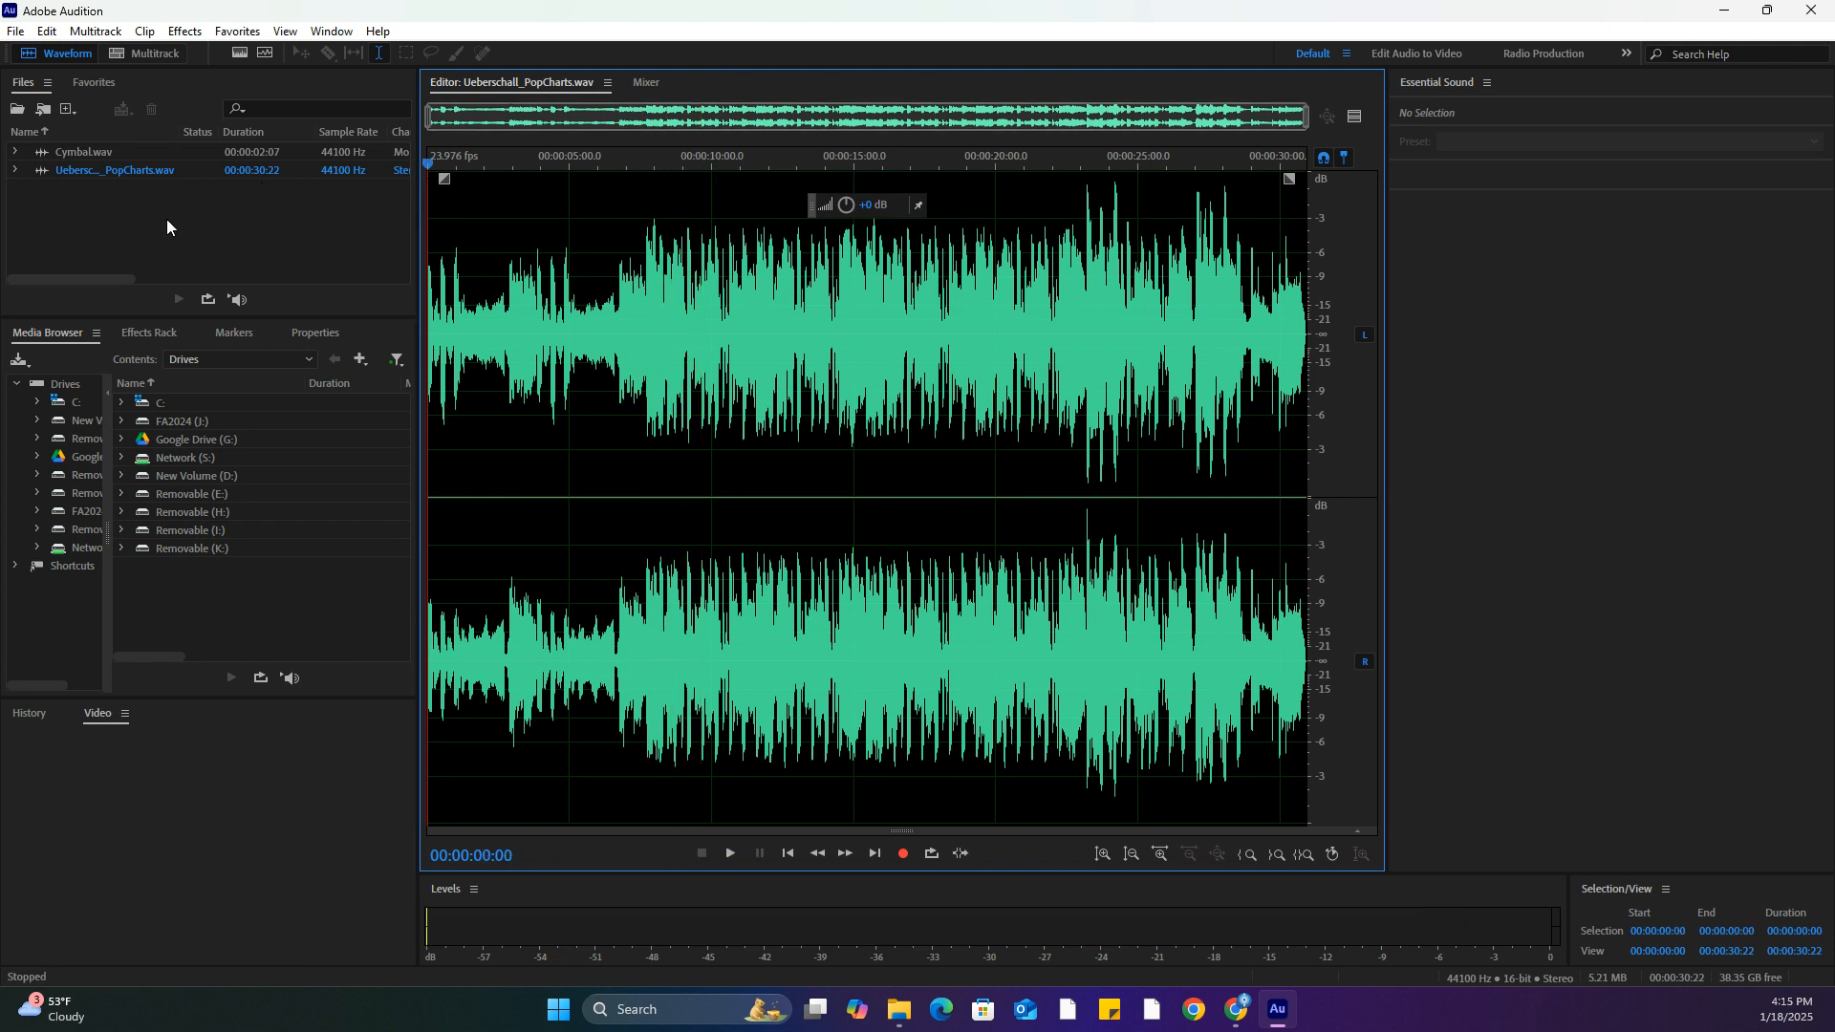
Mix-paste Audition Clipboard 1 at the start of the music using Overlap (Mix), with the copied audio volume lowered below 100%
click(46, 31)
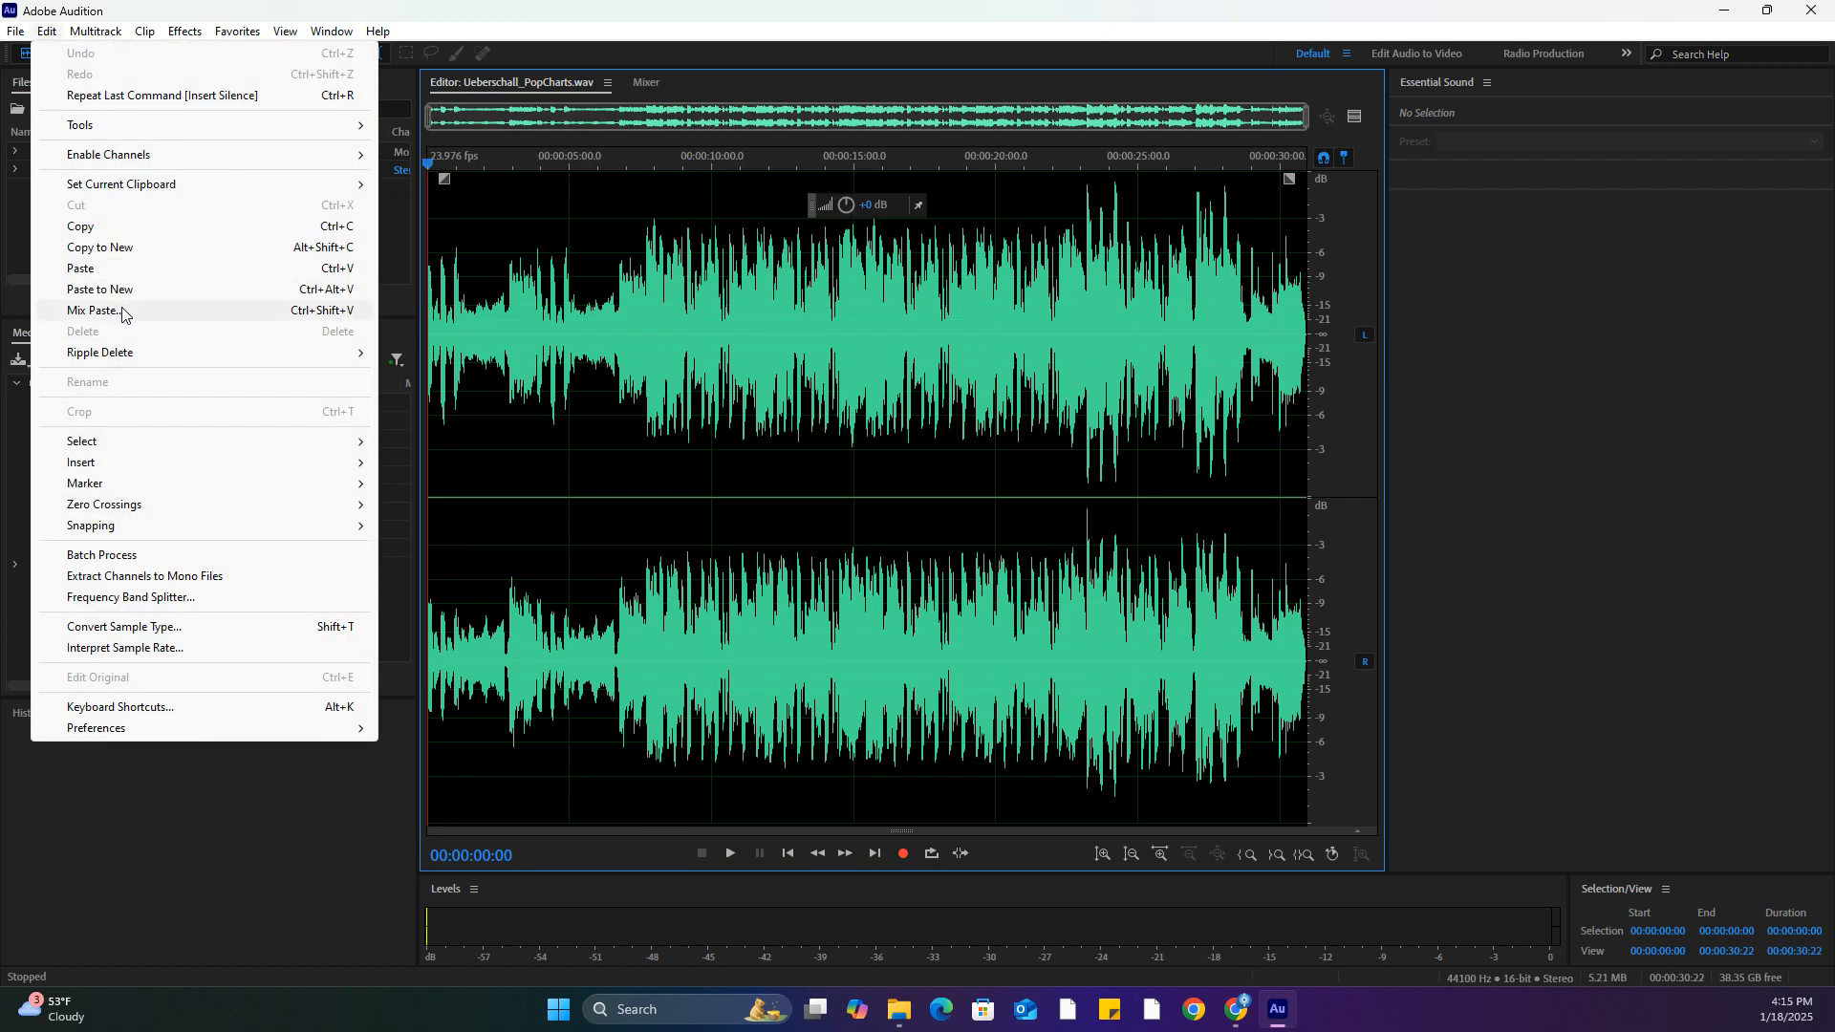
click(330, 312)
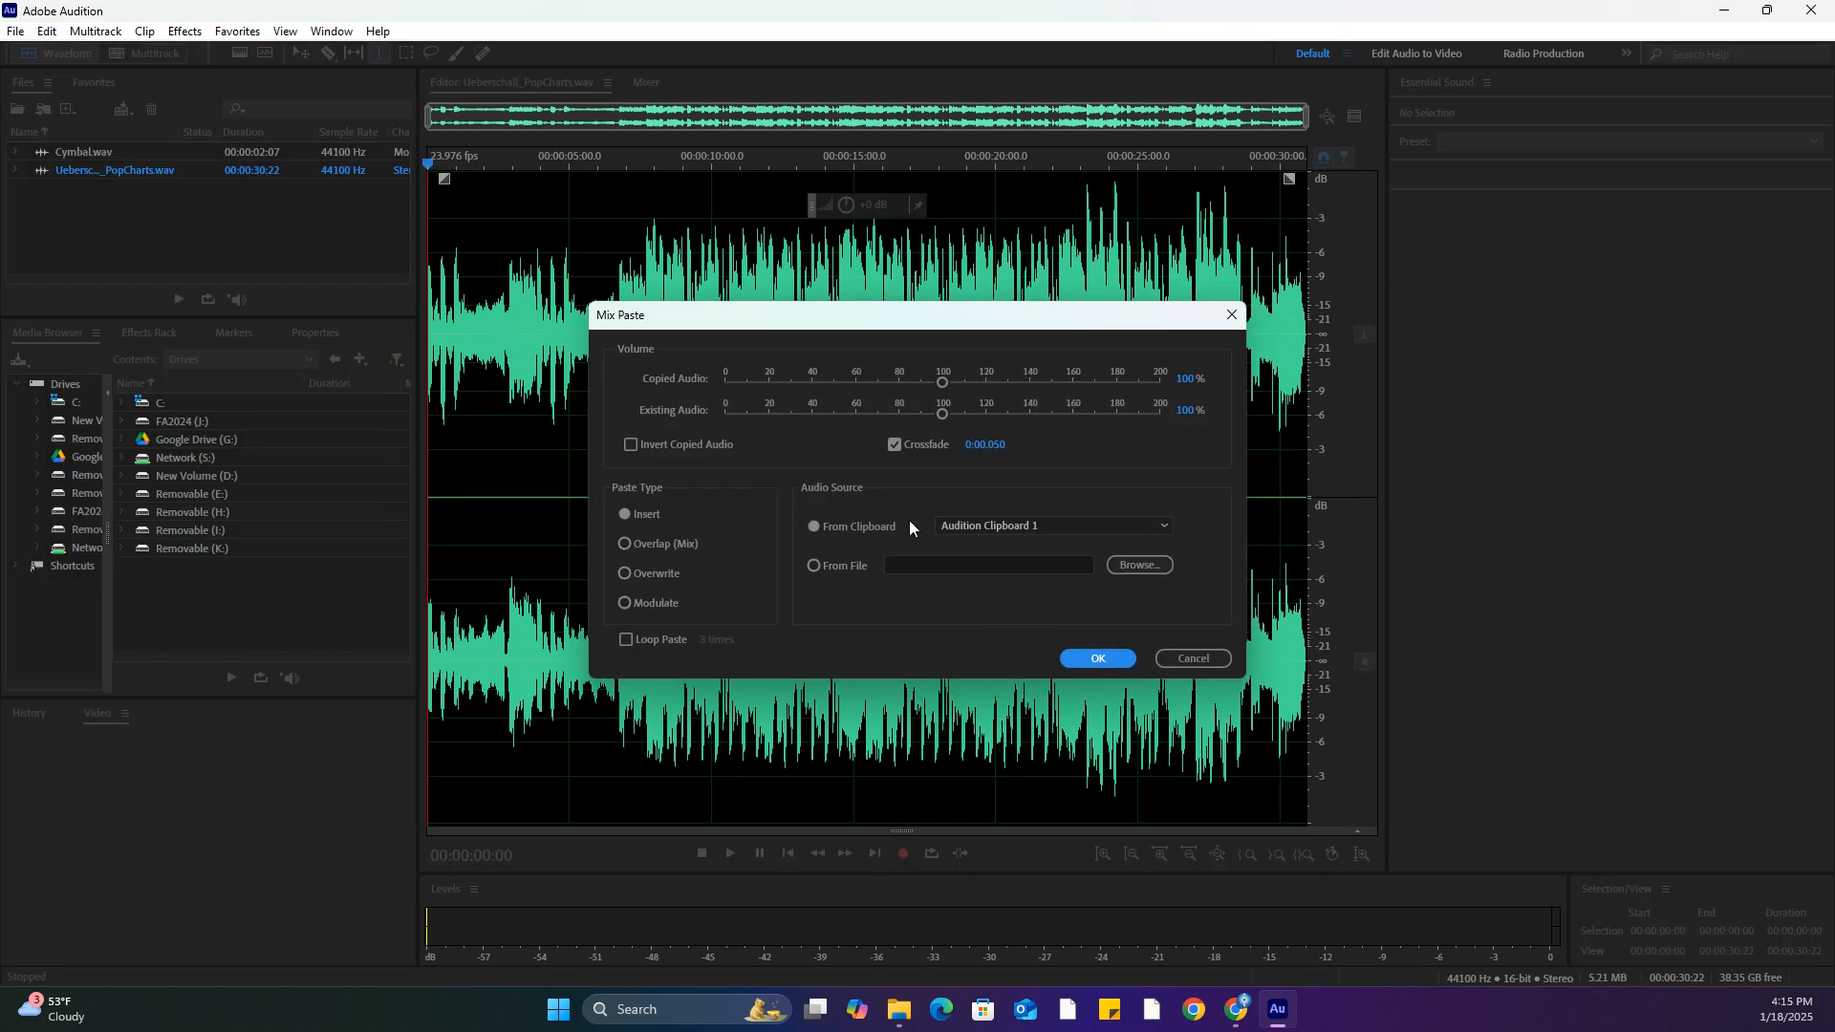
click(946, 525)
click(999, 547)
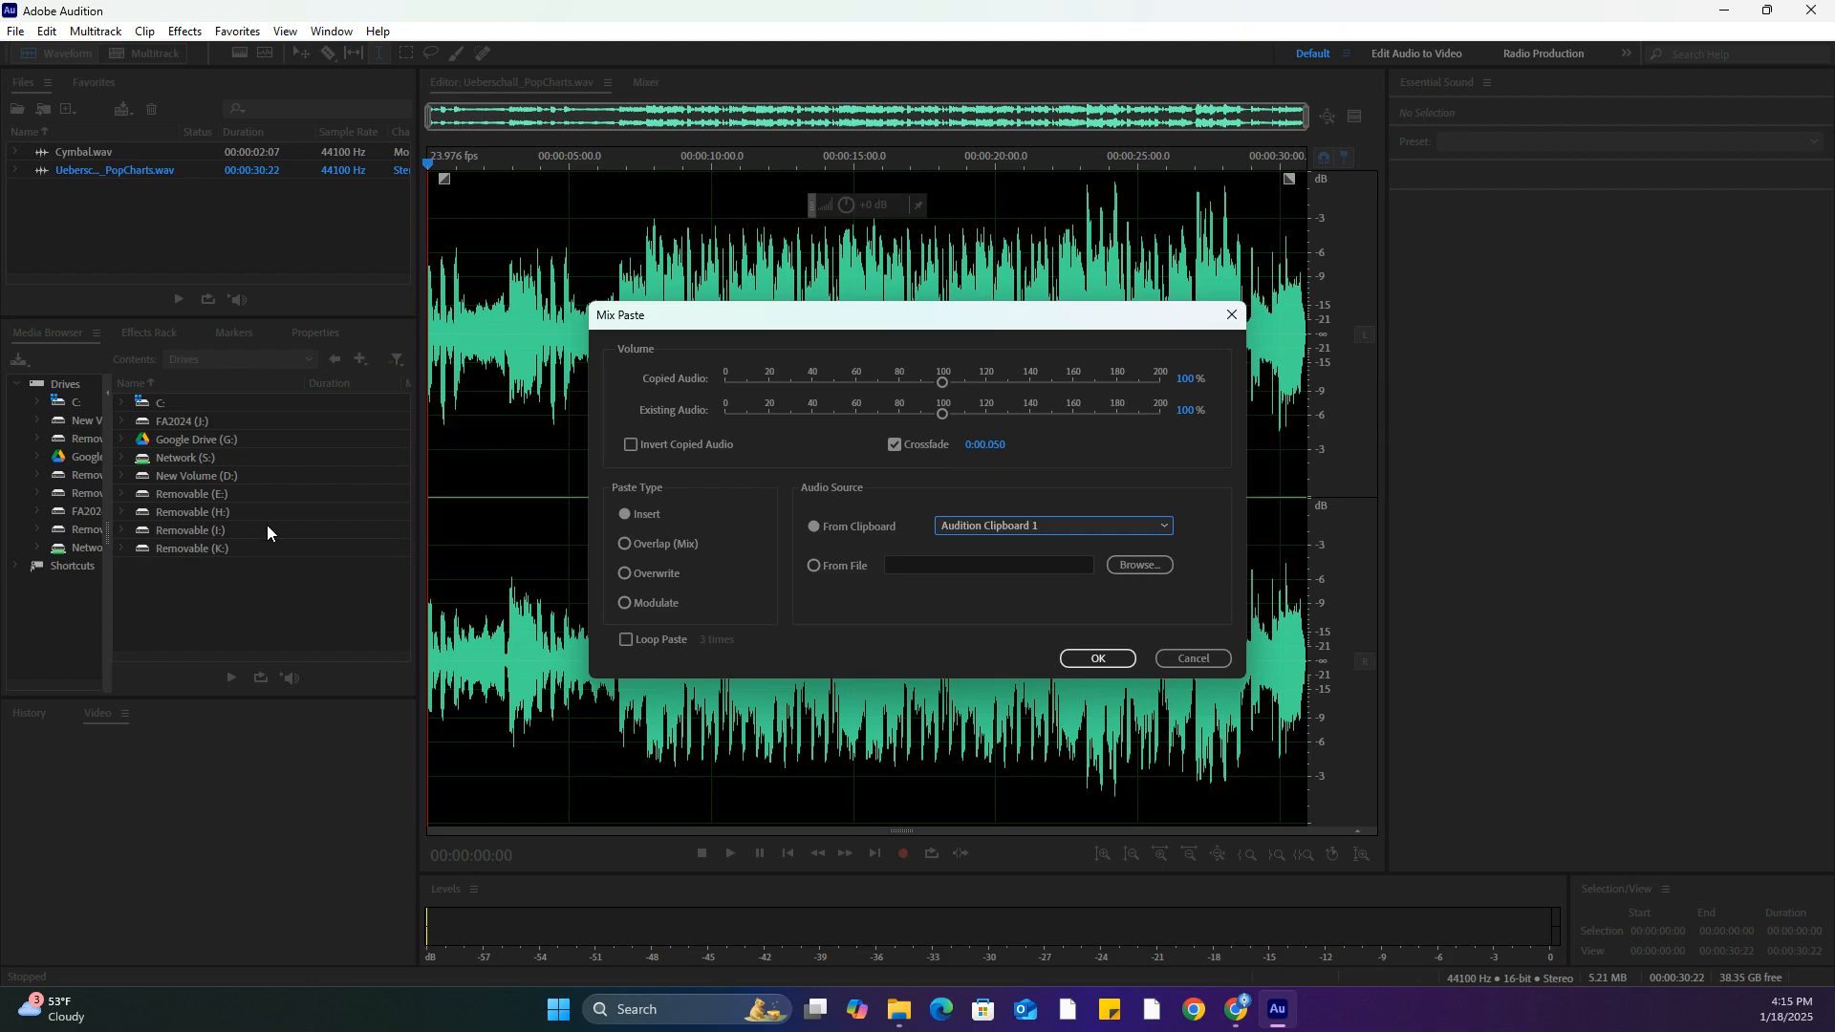
click(690, 541)
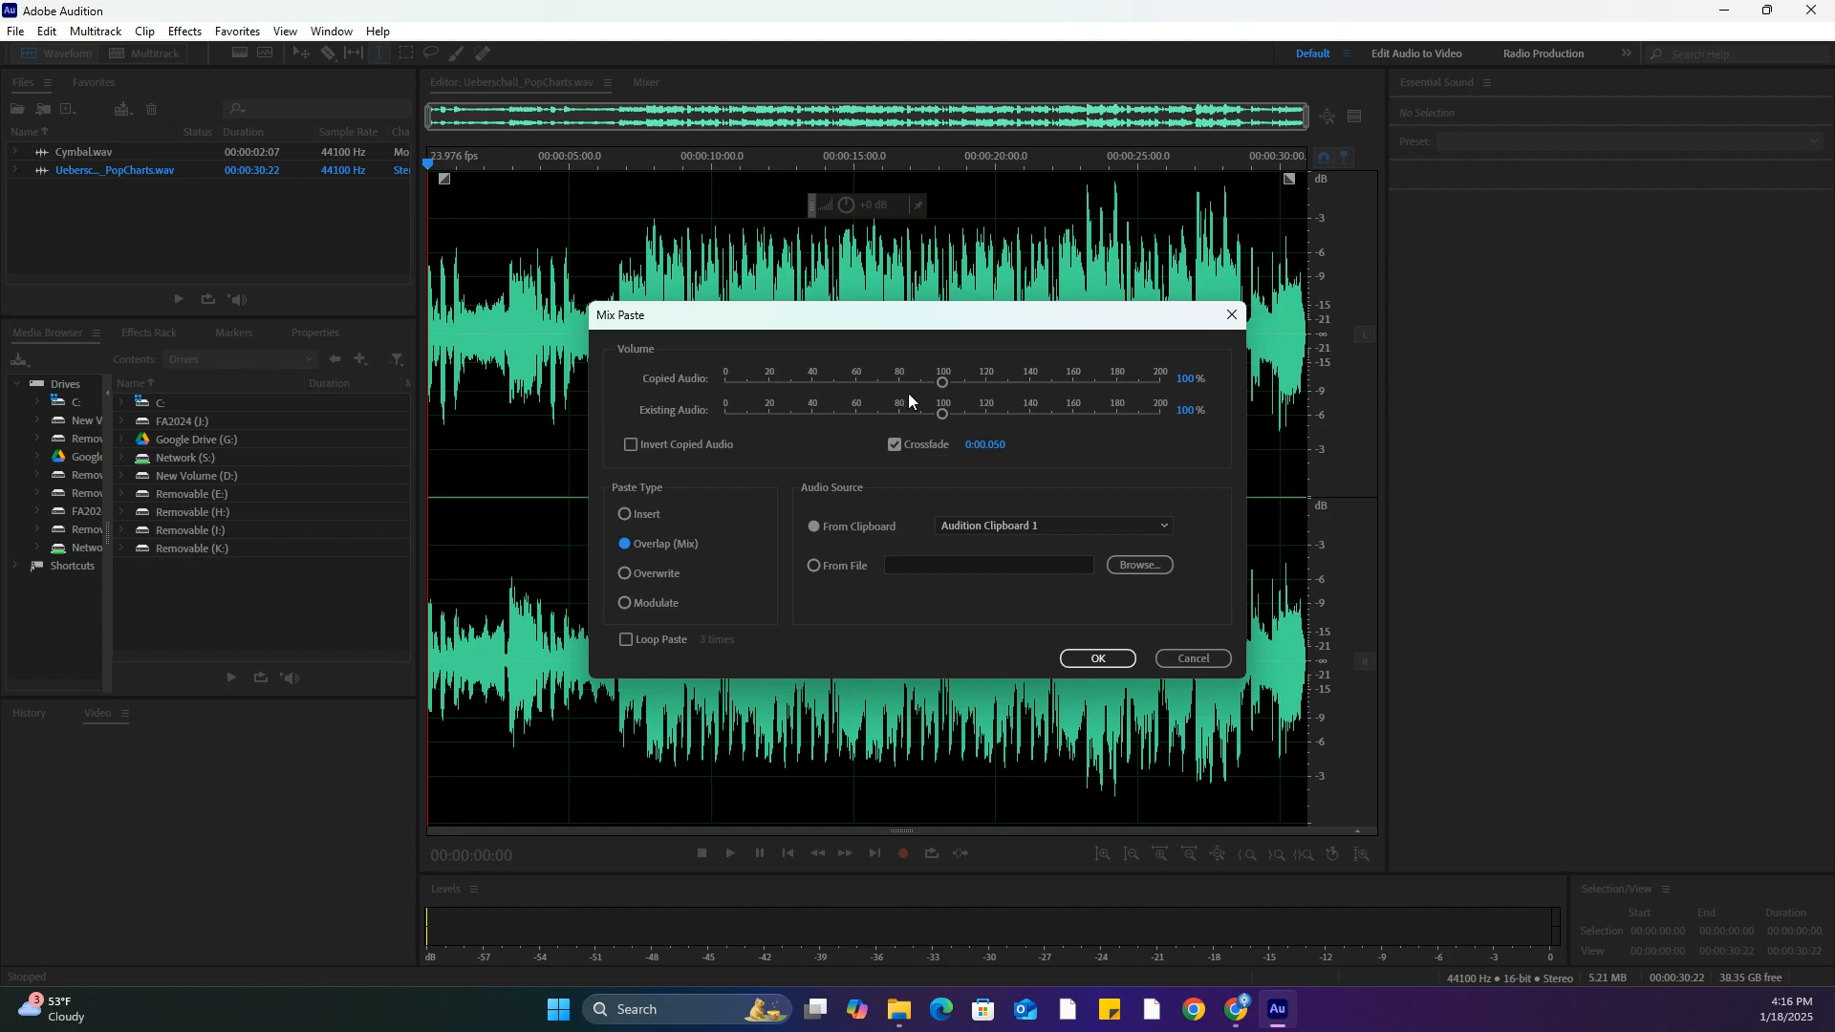
click(943, 380)
drag(886, 382, 883, 381)
click(1098, 658)
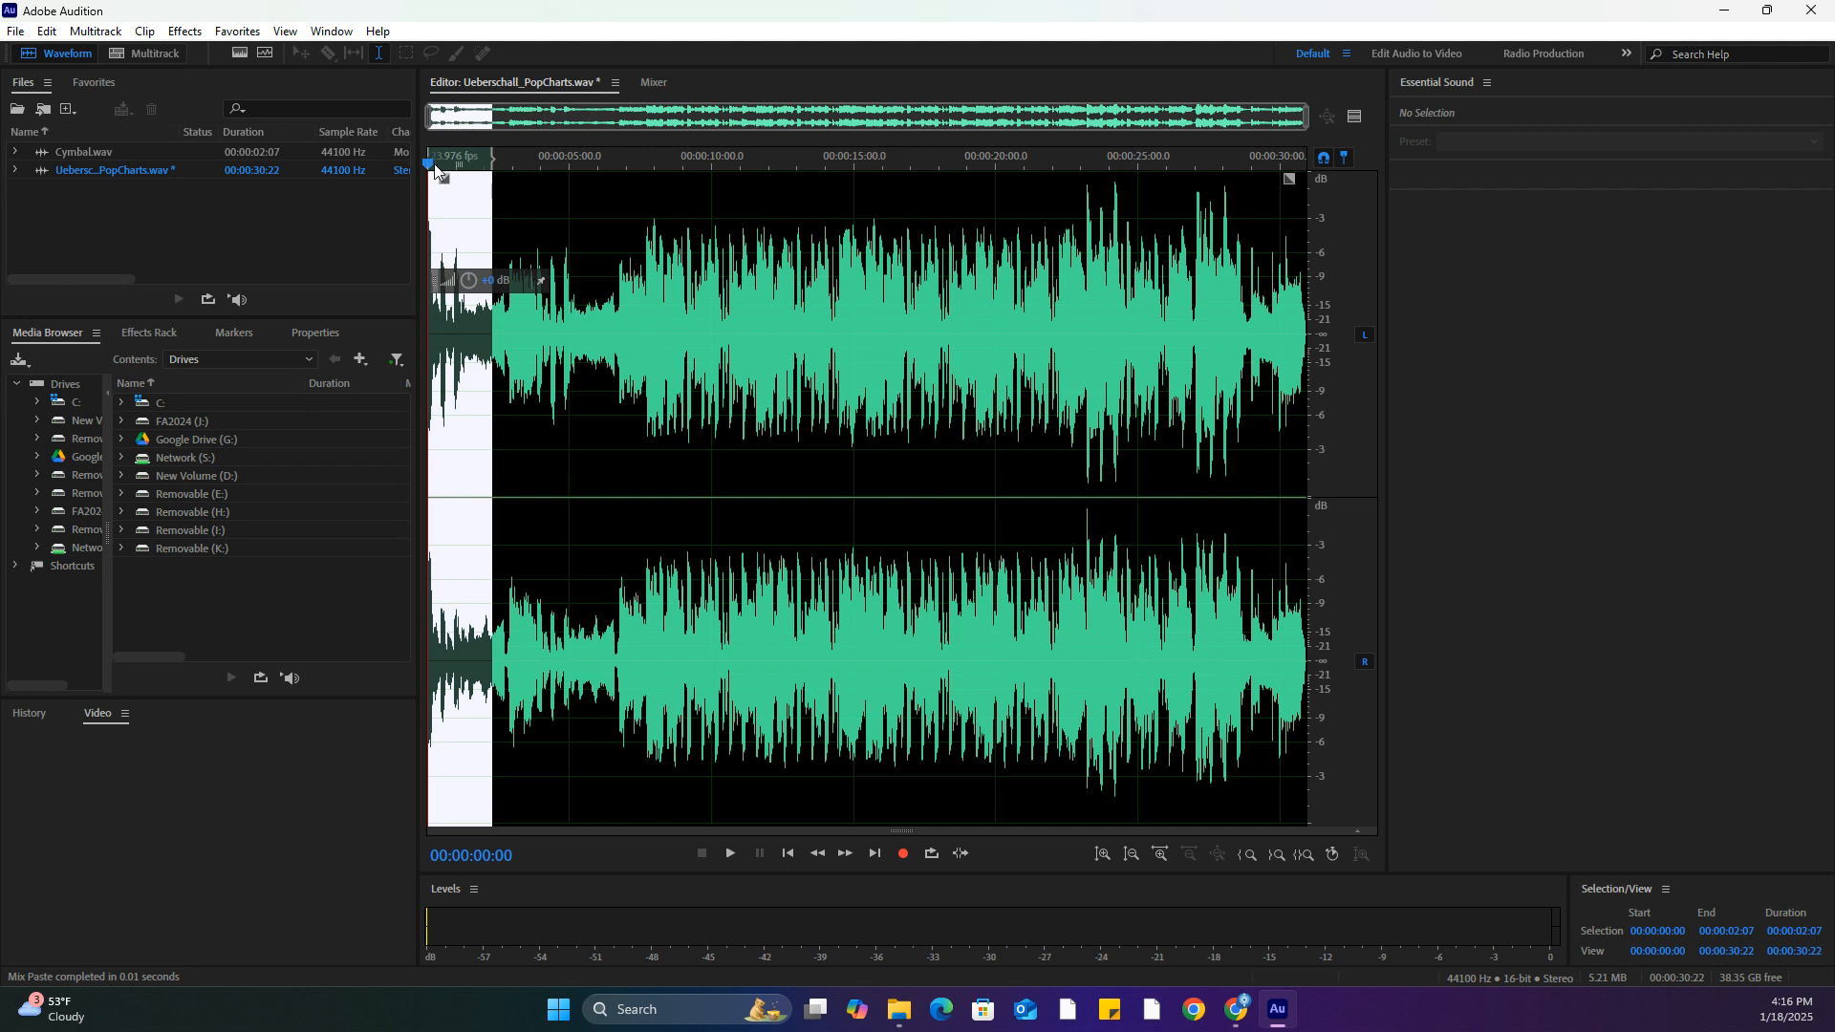
Clear the pasted selection and play the music from the beginning to hear the cymbal mixed in
key(space)
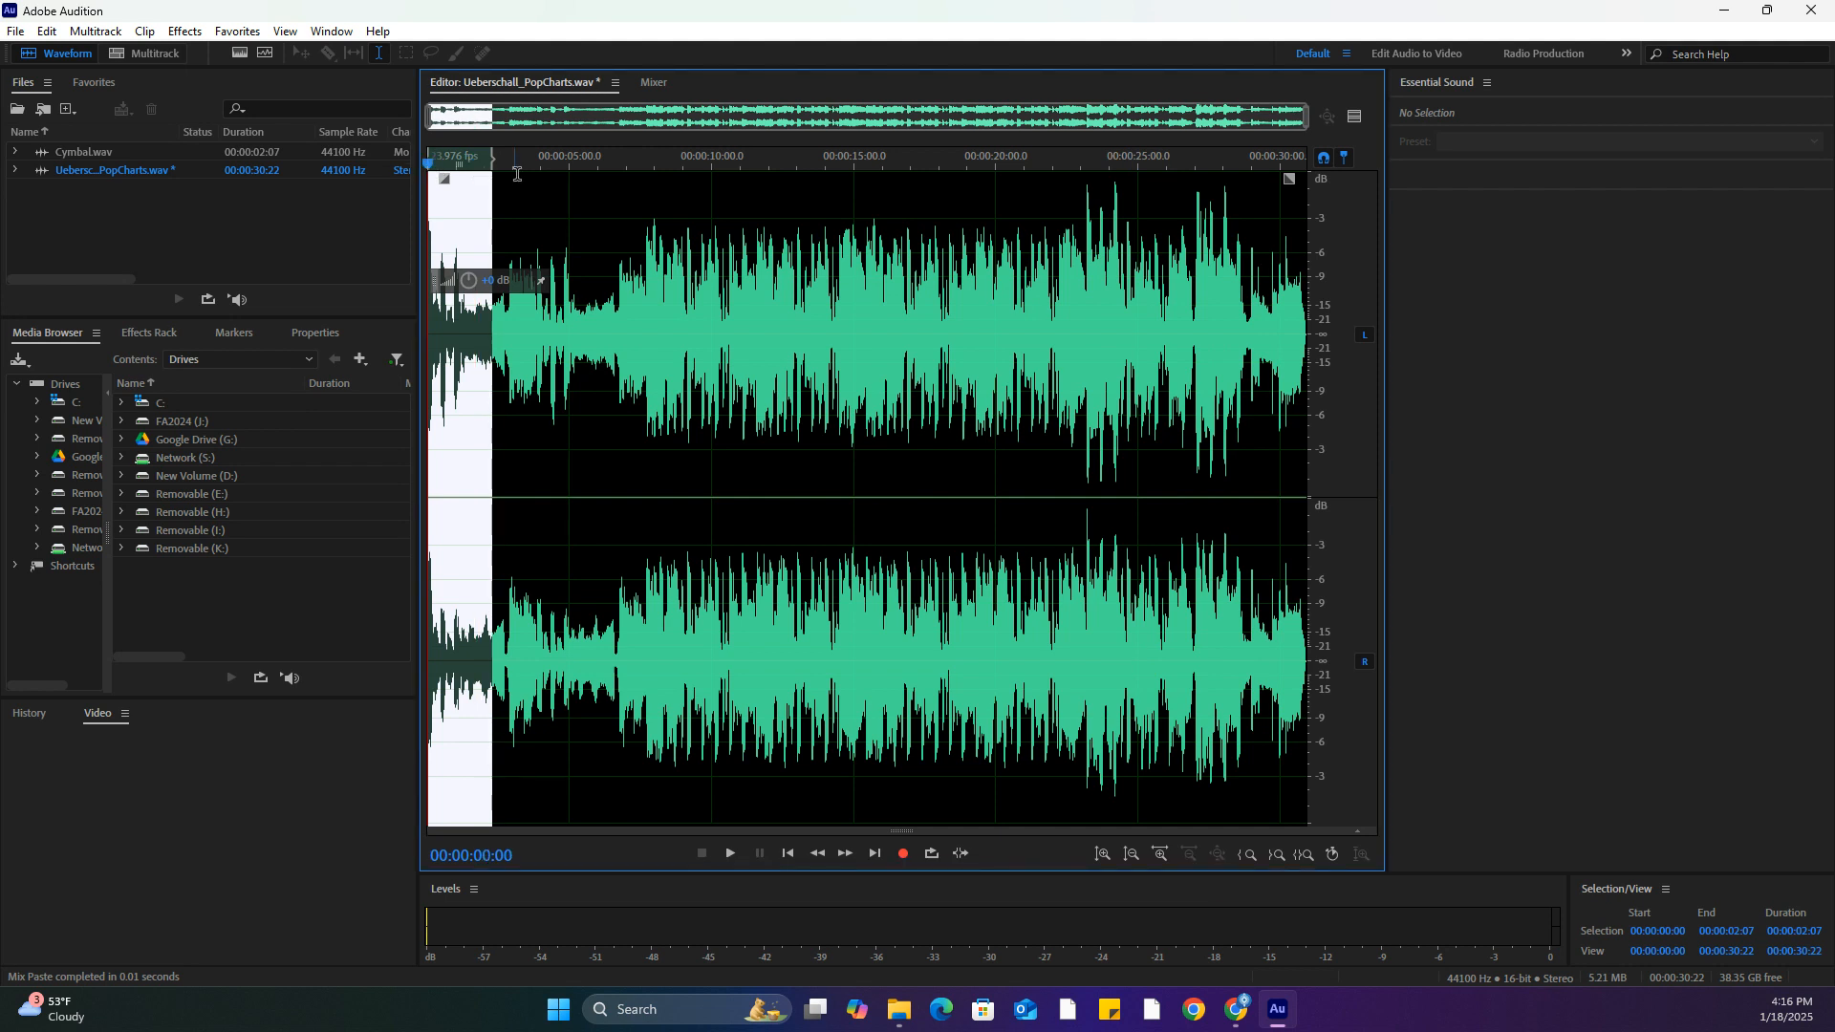
click(531, 212)
drag(531, 168, 202, 197)
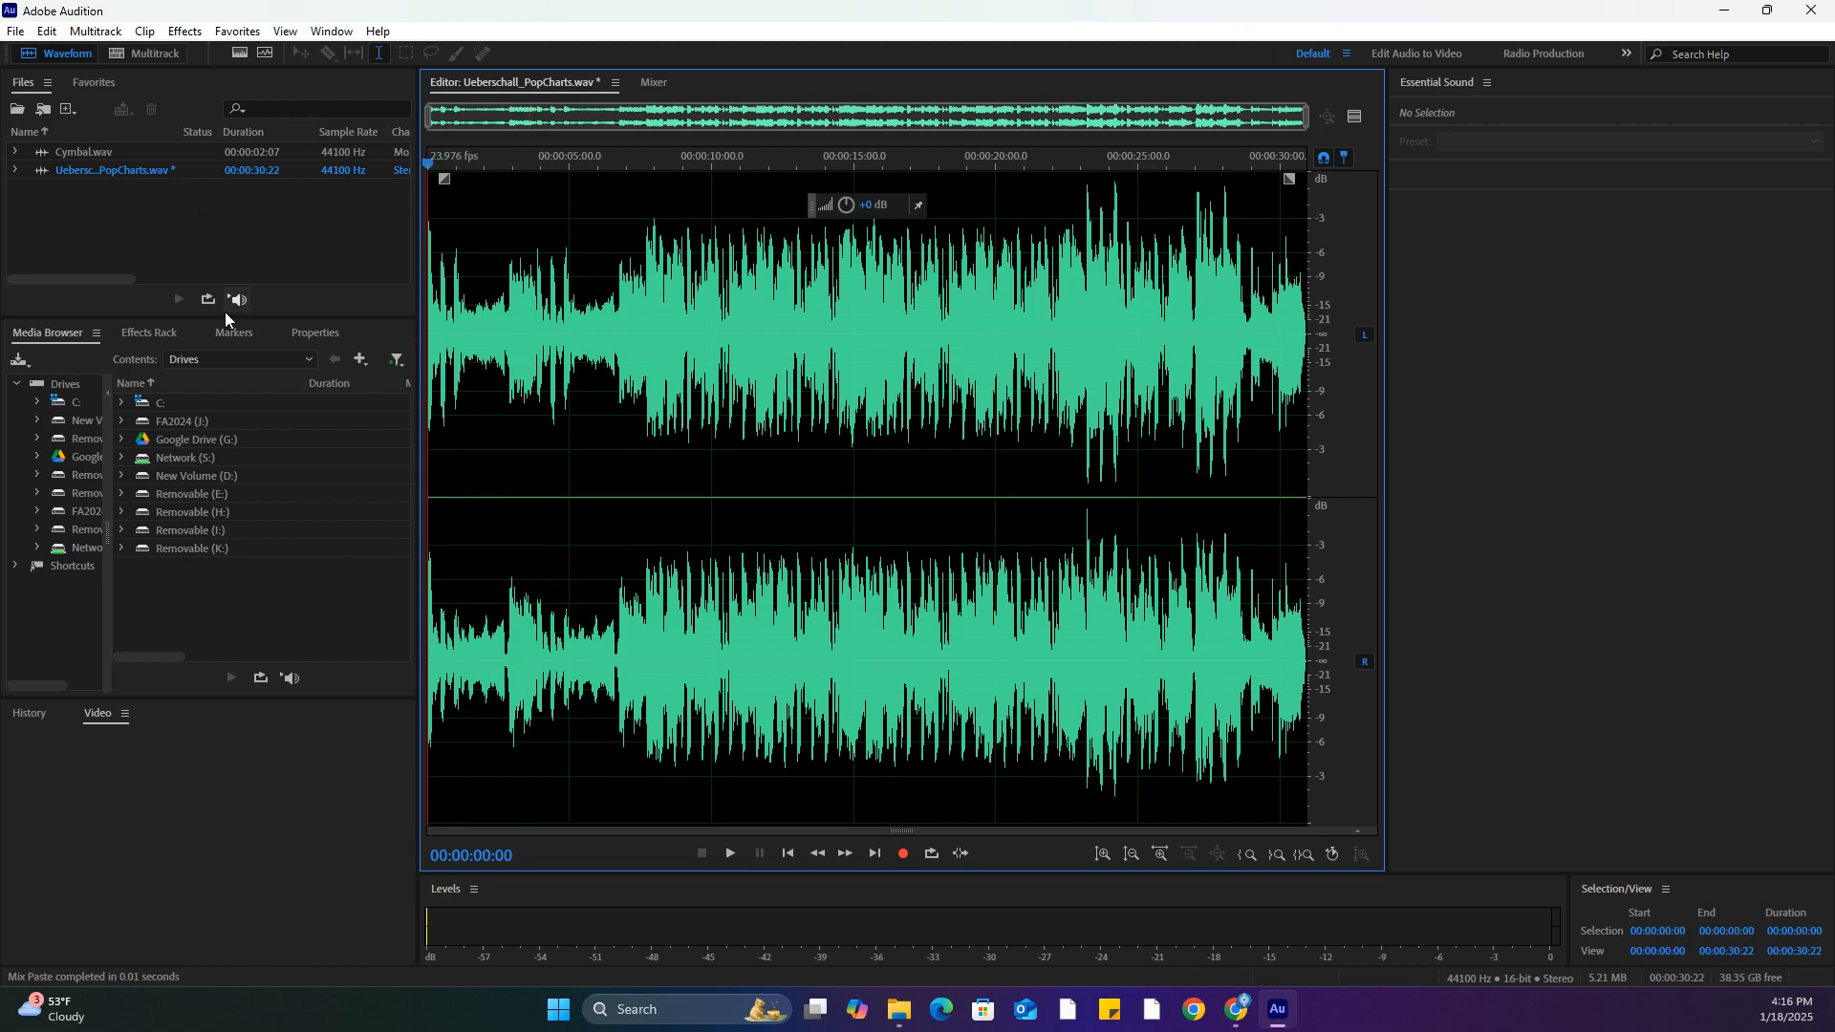
key(space)
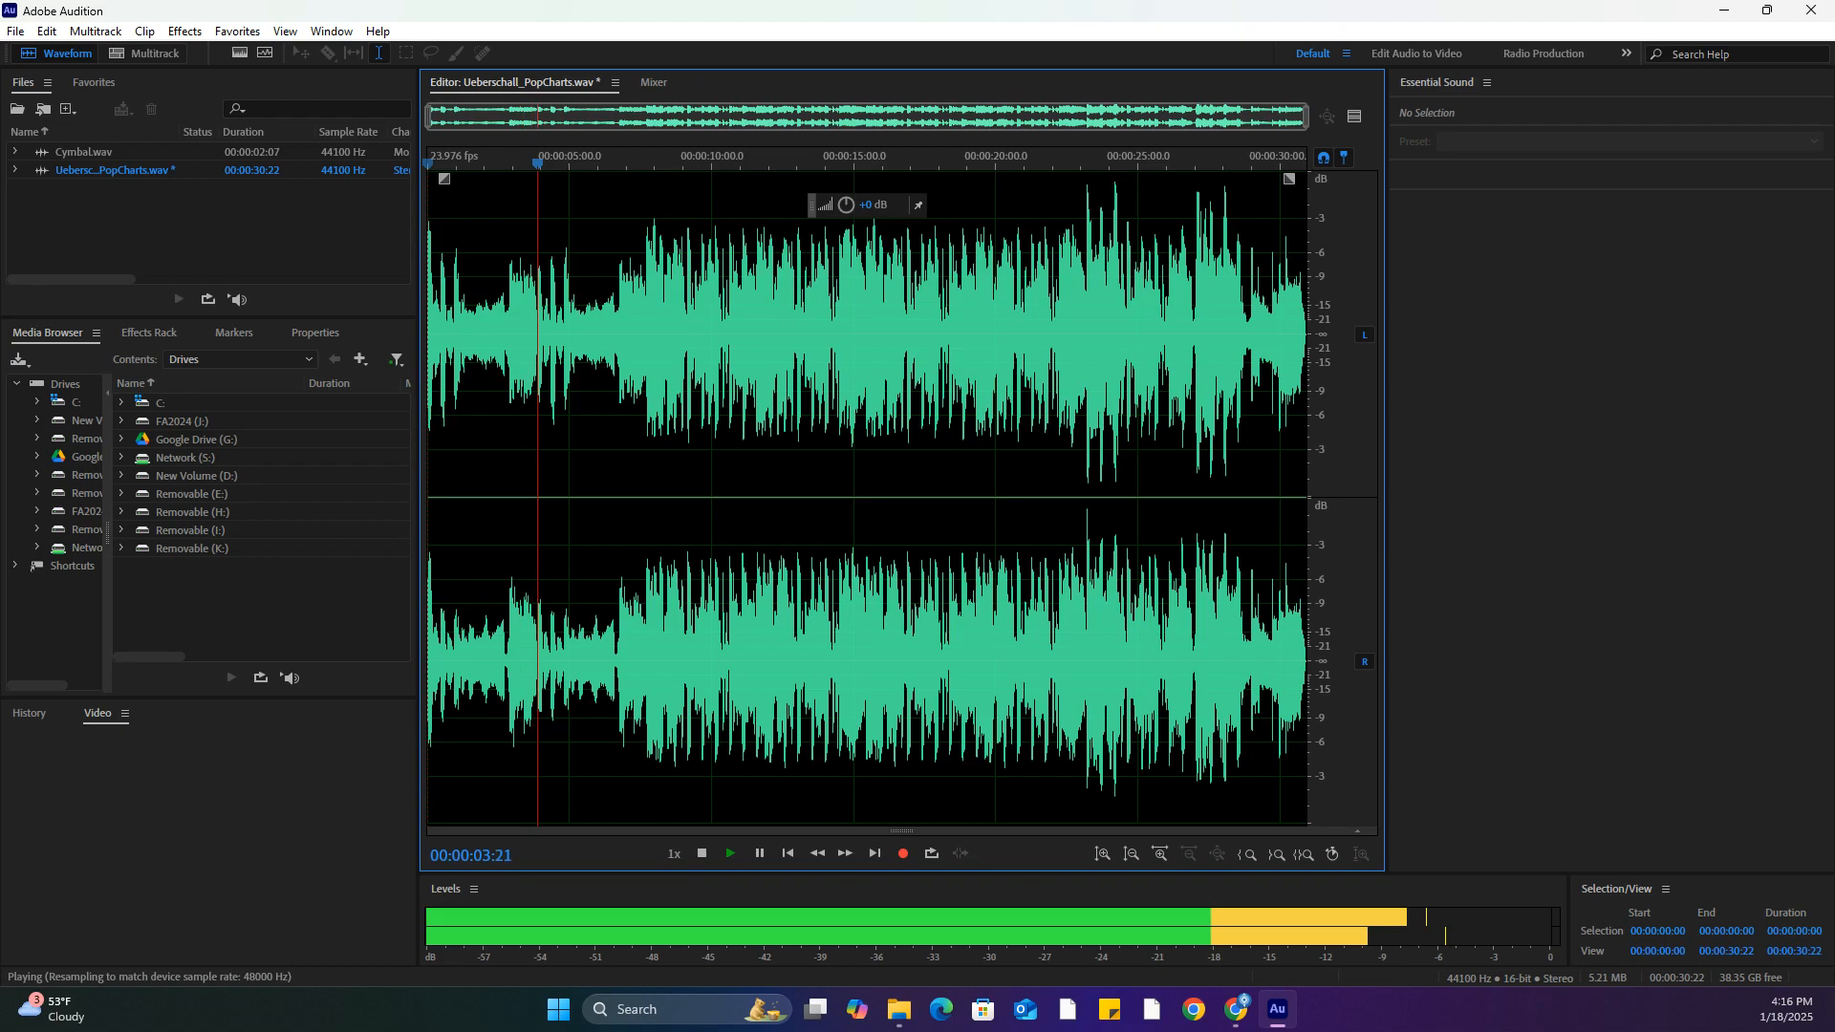
key(space)
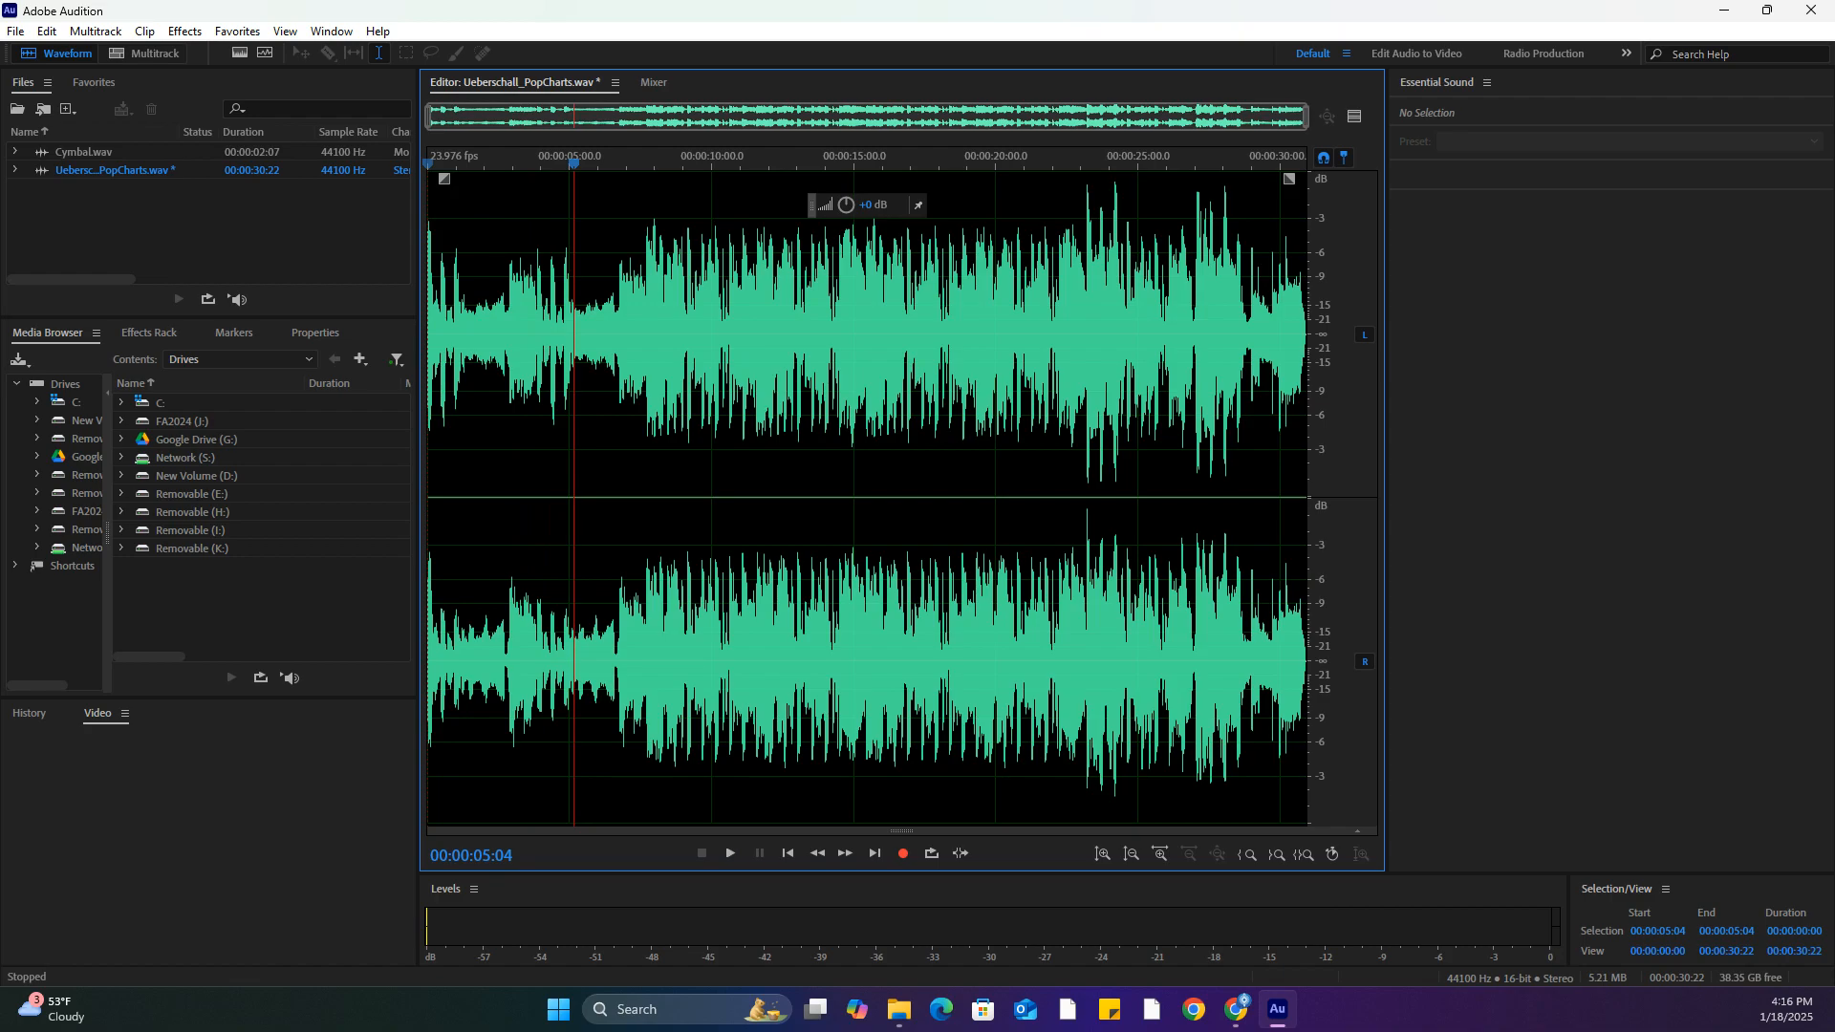
Close all open files without saving the changes to Ueberschall_PopCharts.wav
click(27, 34)
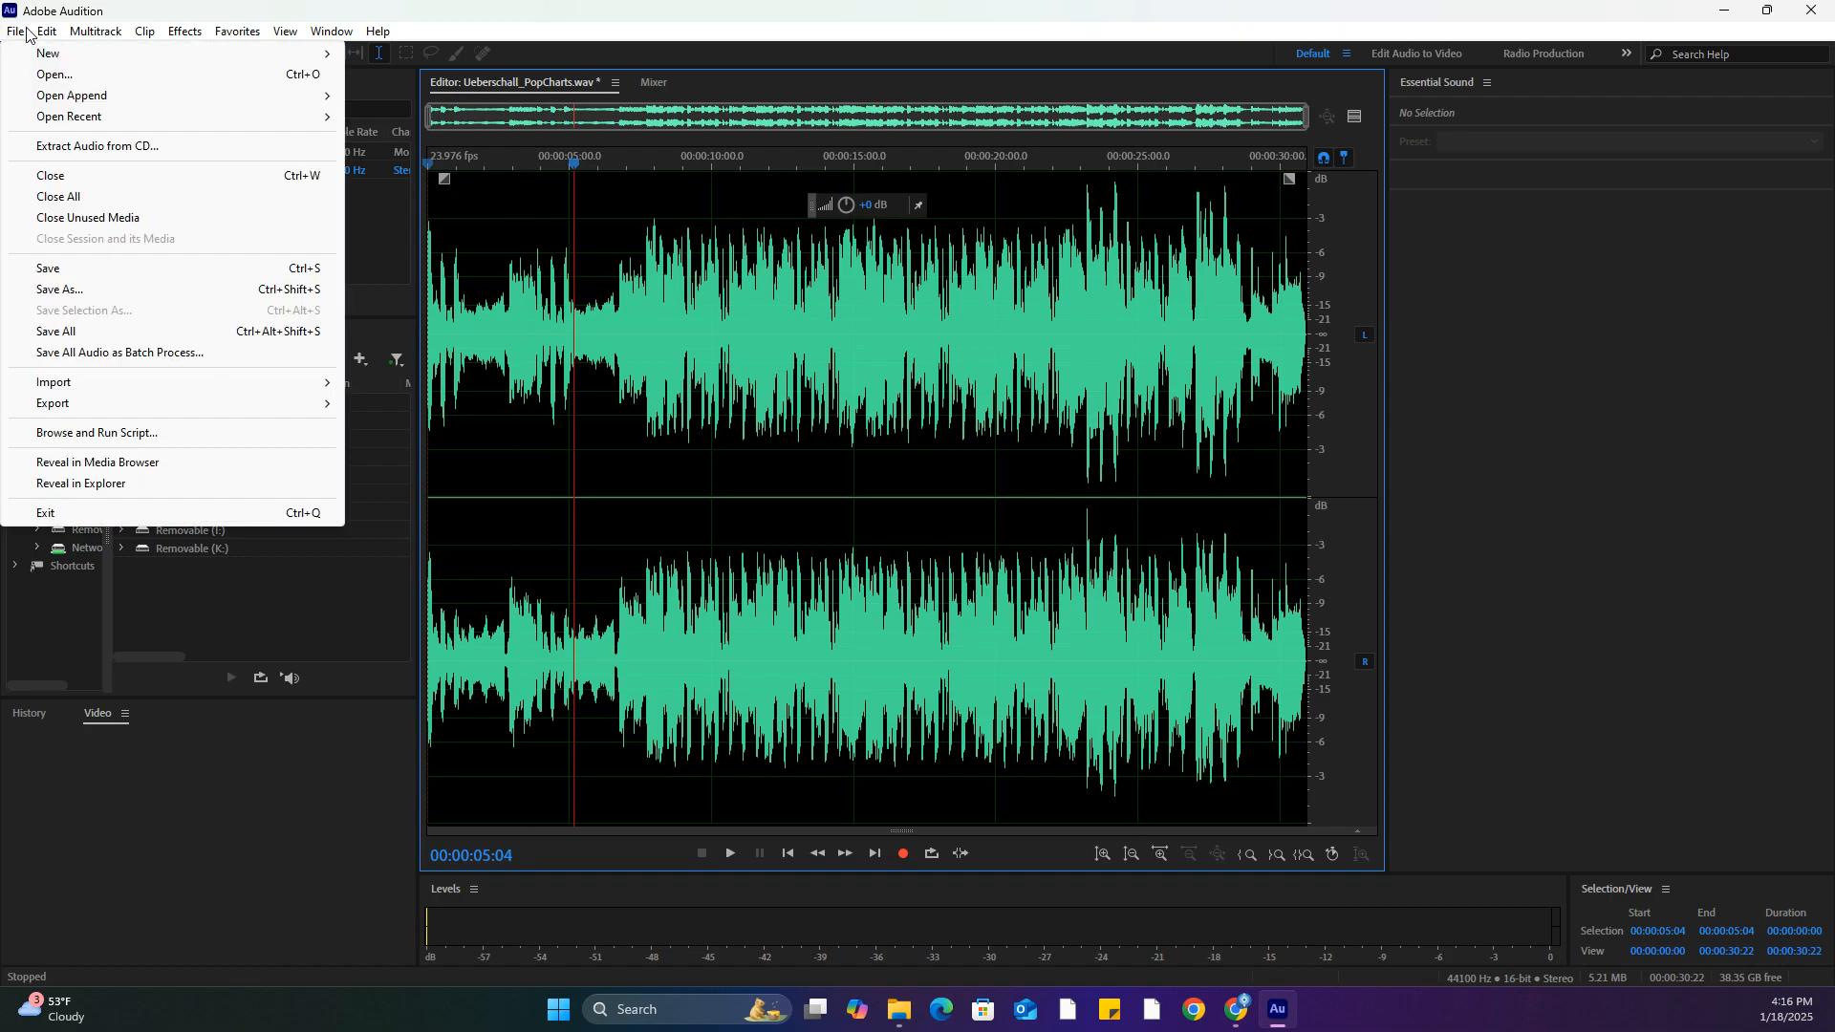
click(94, 197)
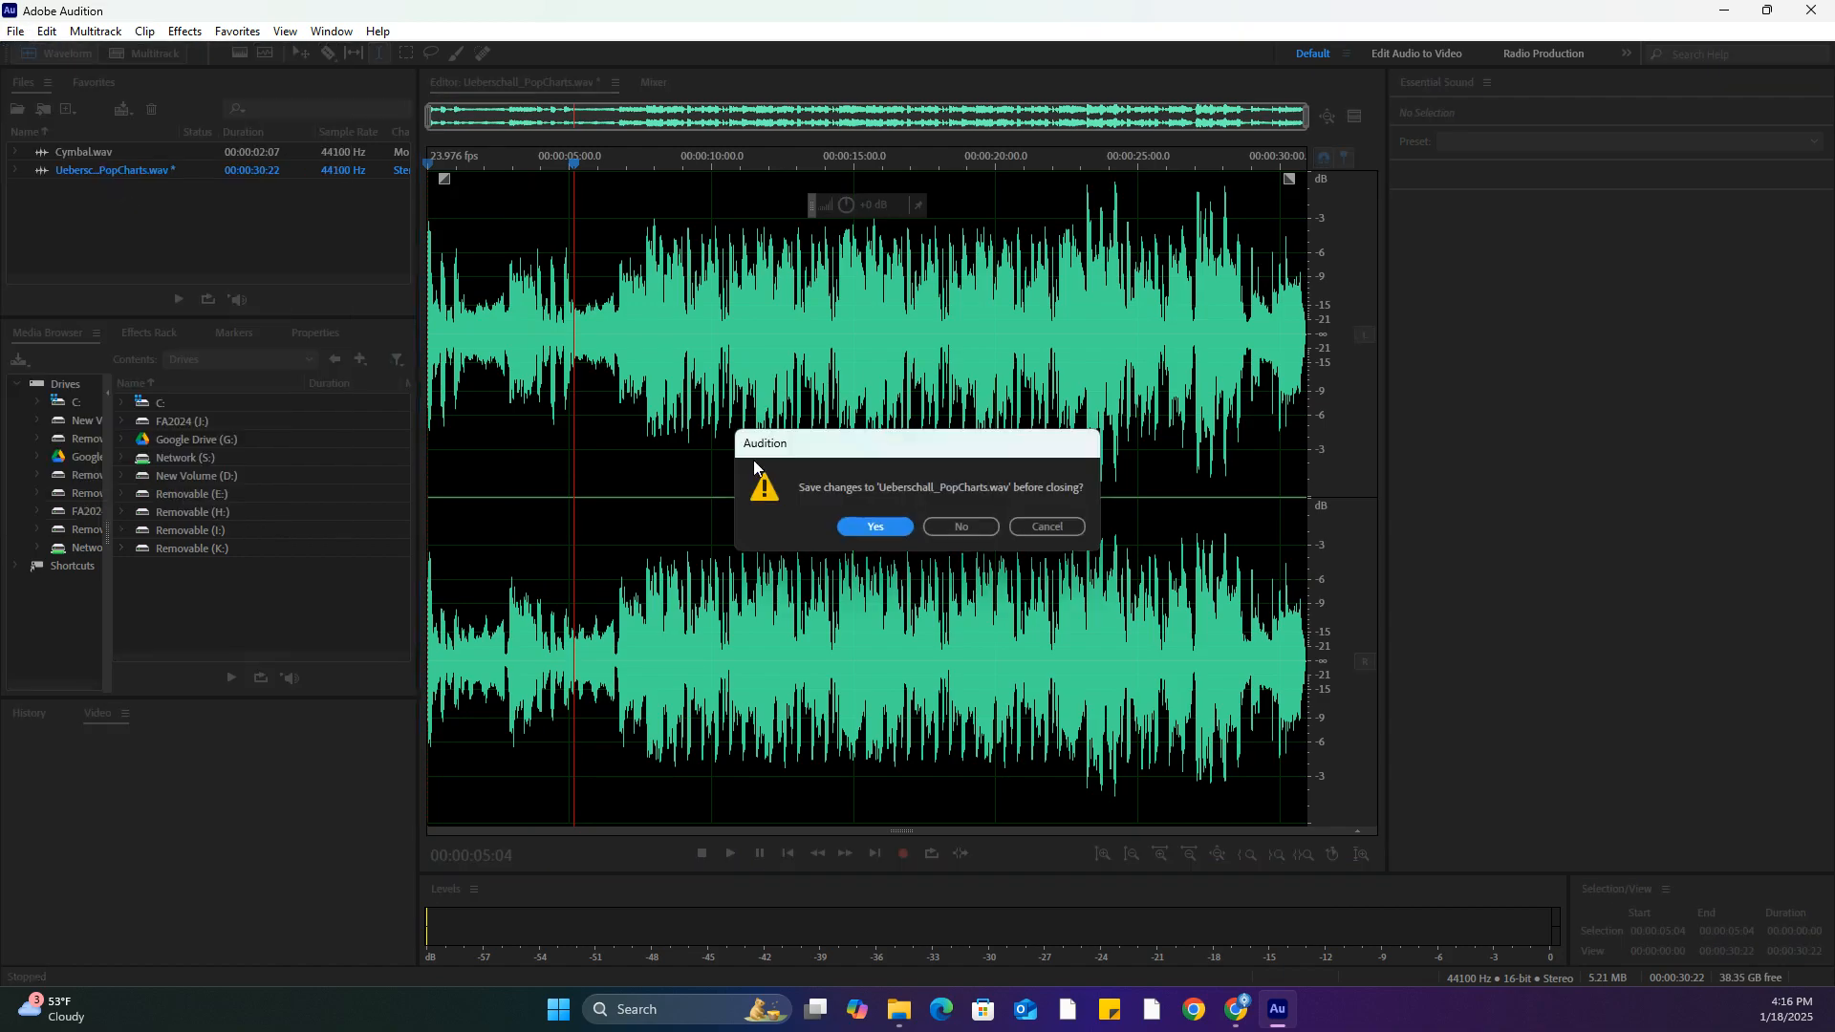
click(984, 527)
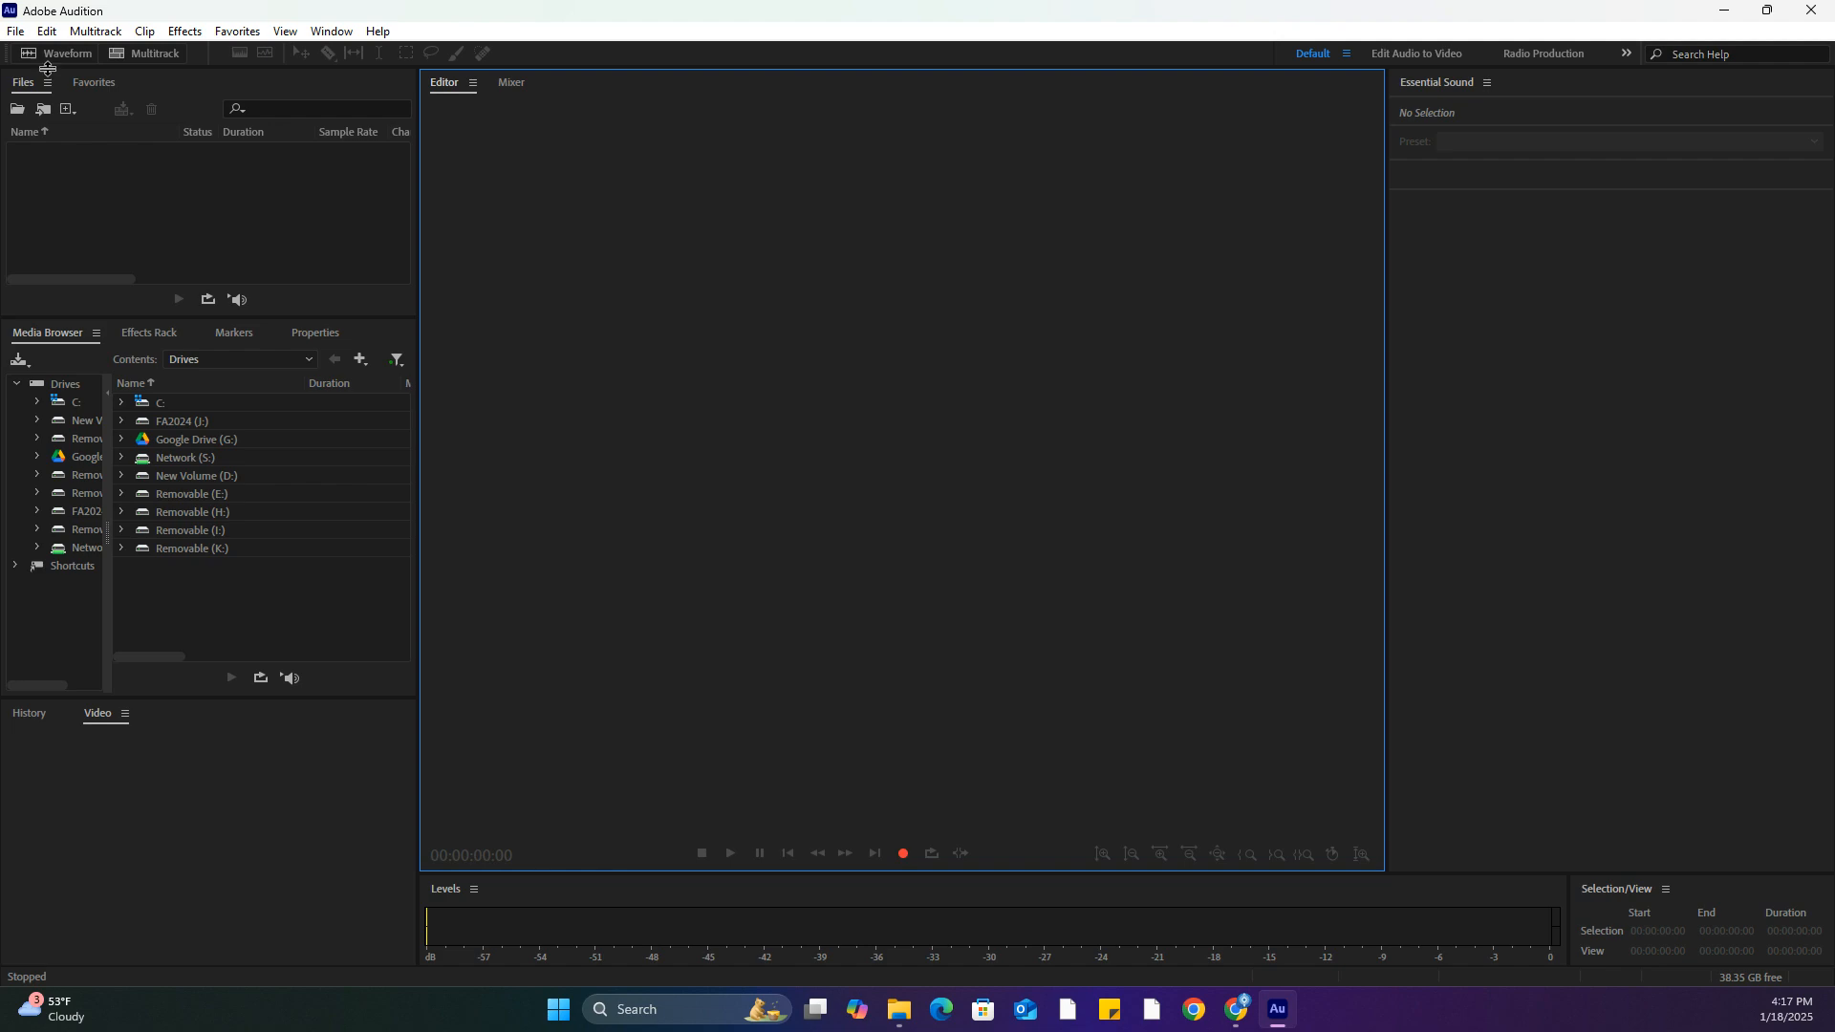
Open the original Ueberschall_PopCharts file again from the Lesson03 folder
click(16, 31)
click(43, 74)
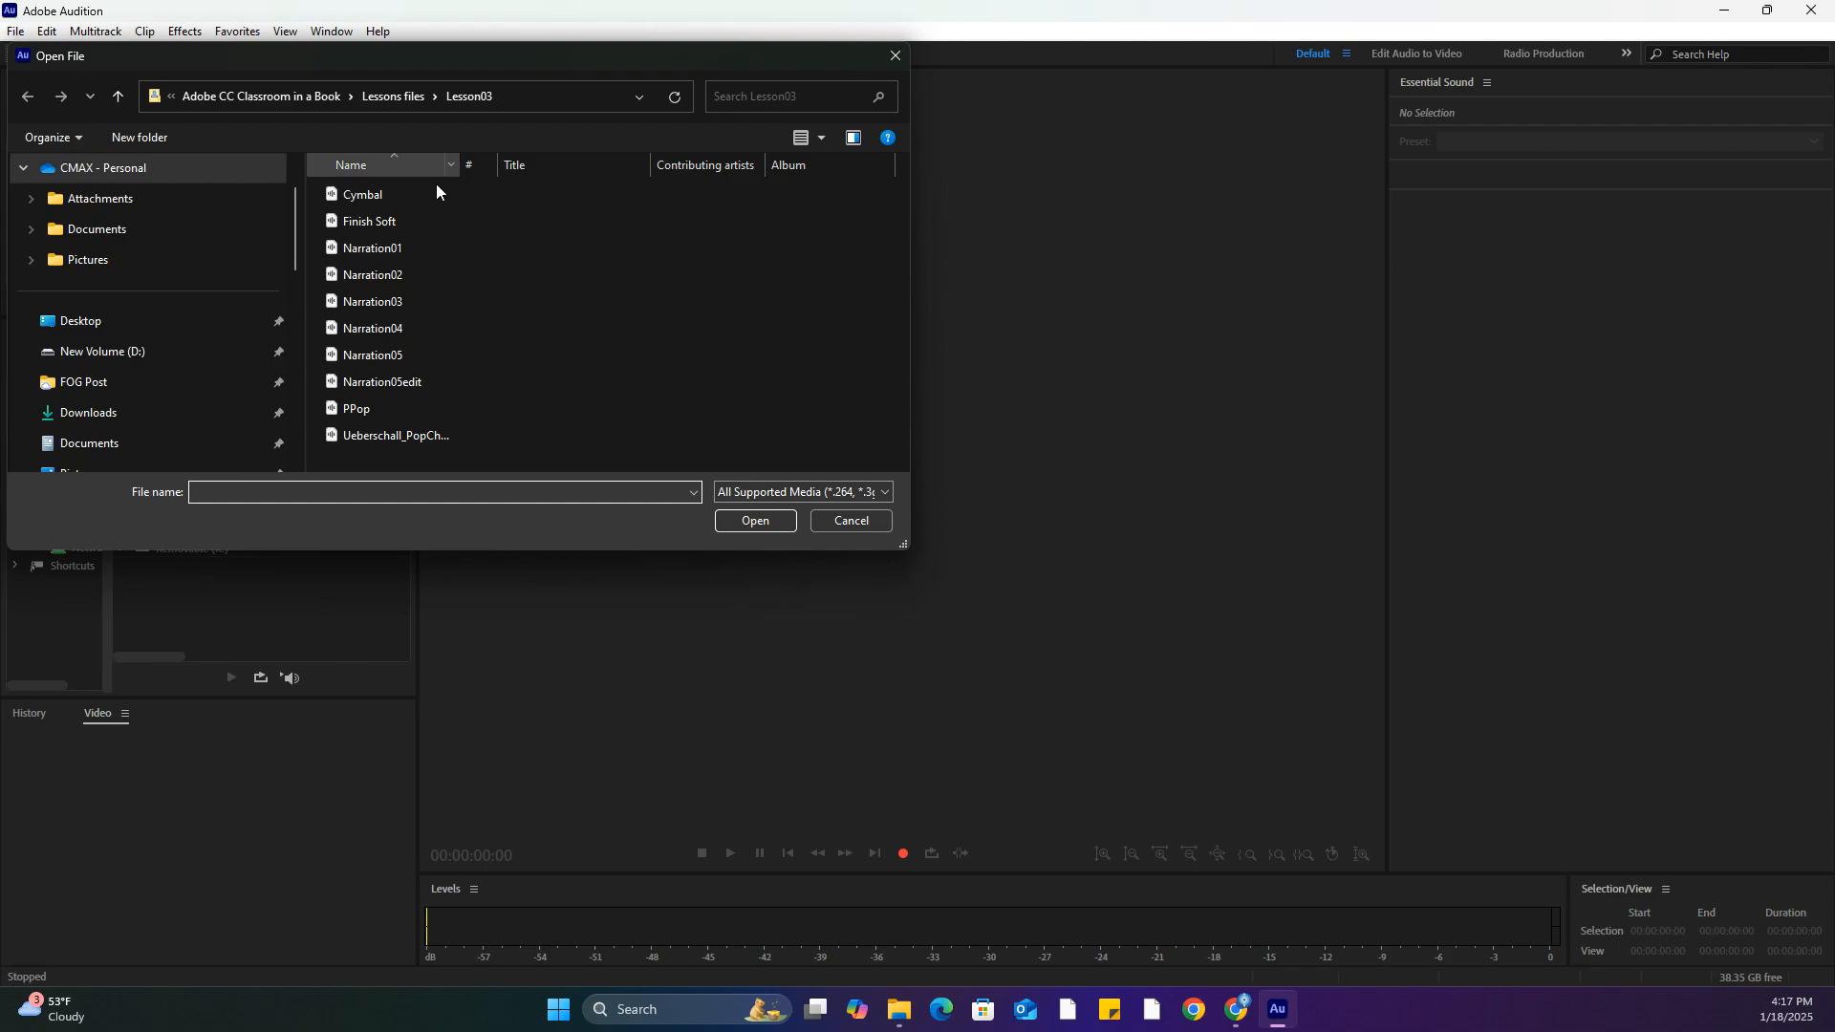
click(416, 437)
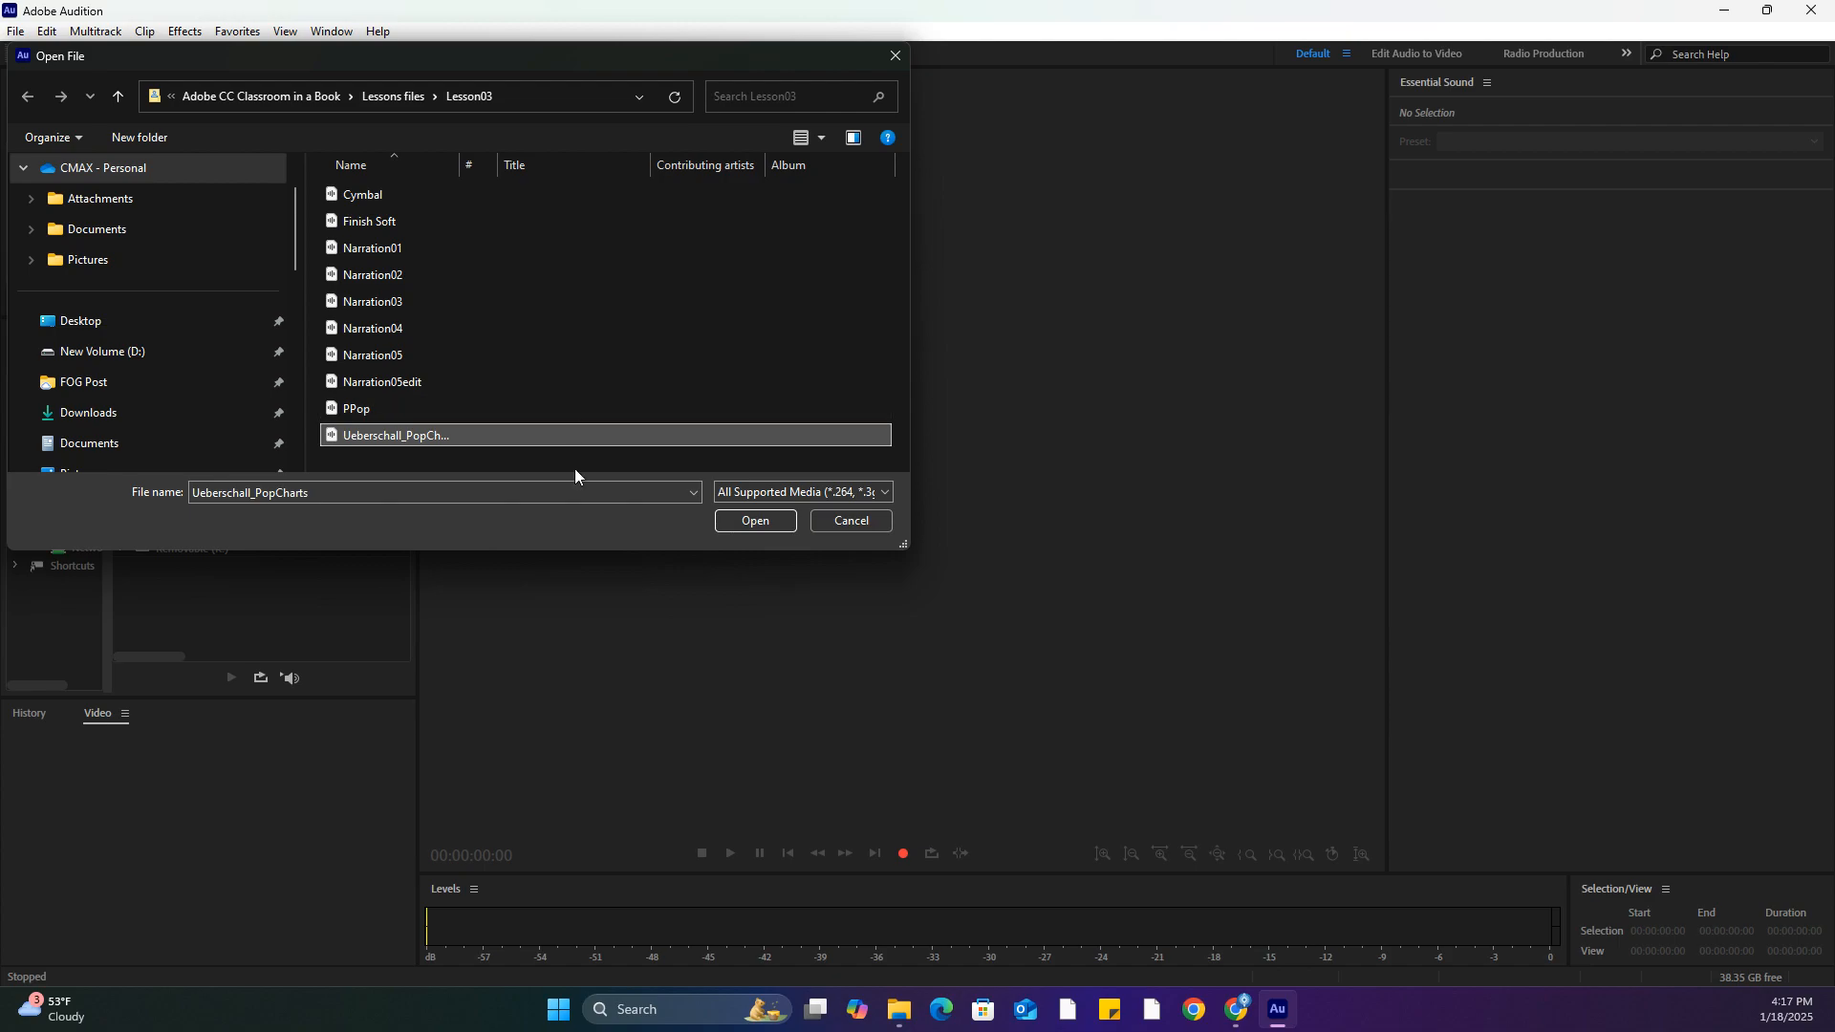
click(742, 522)
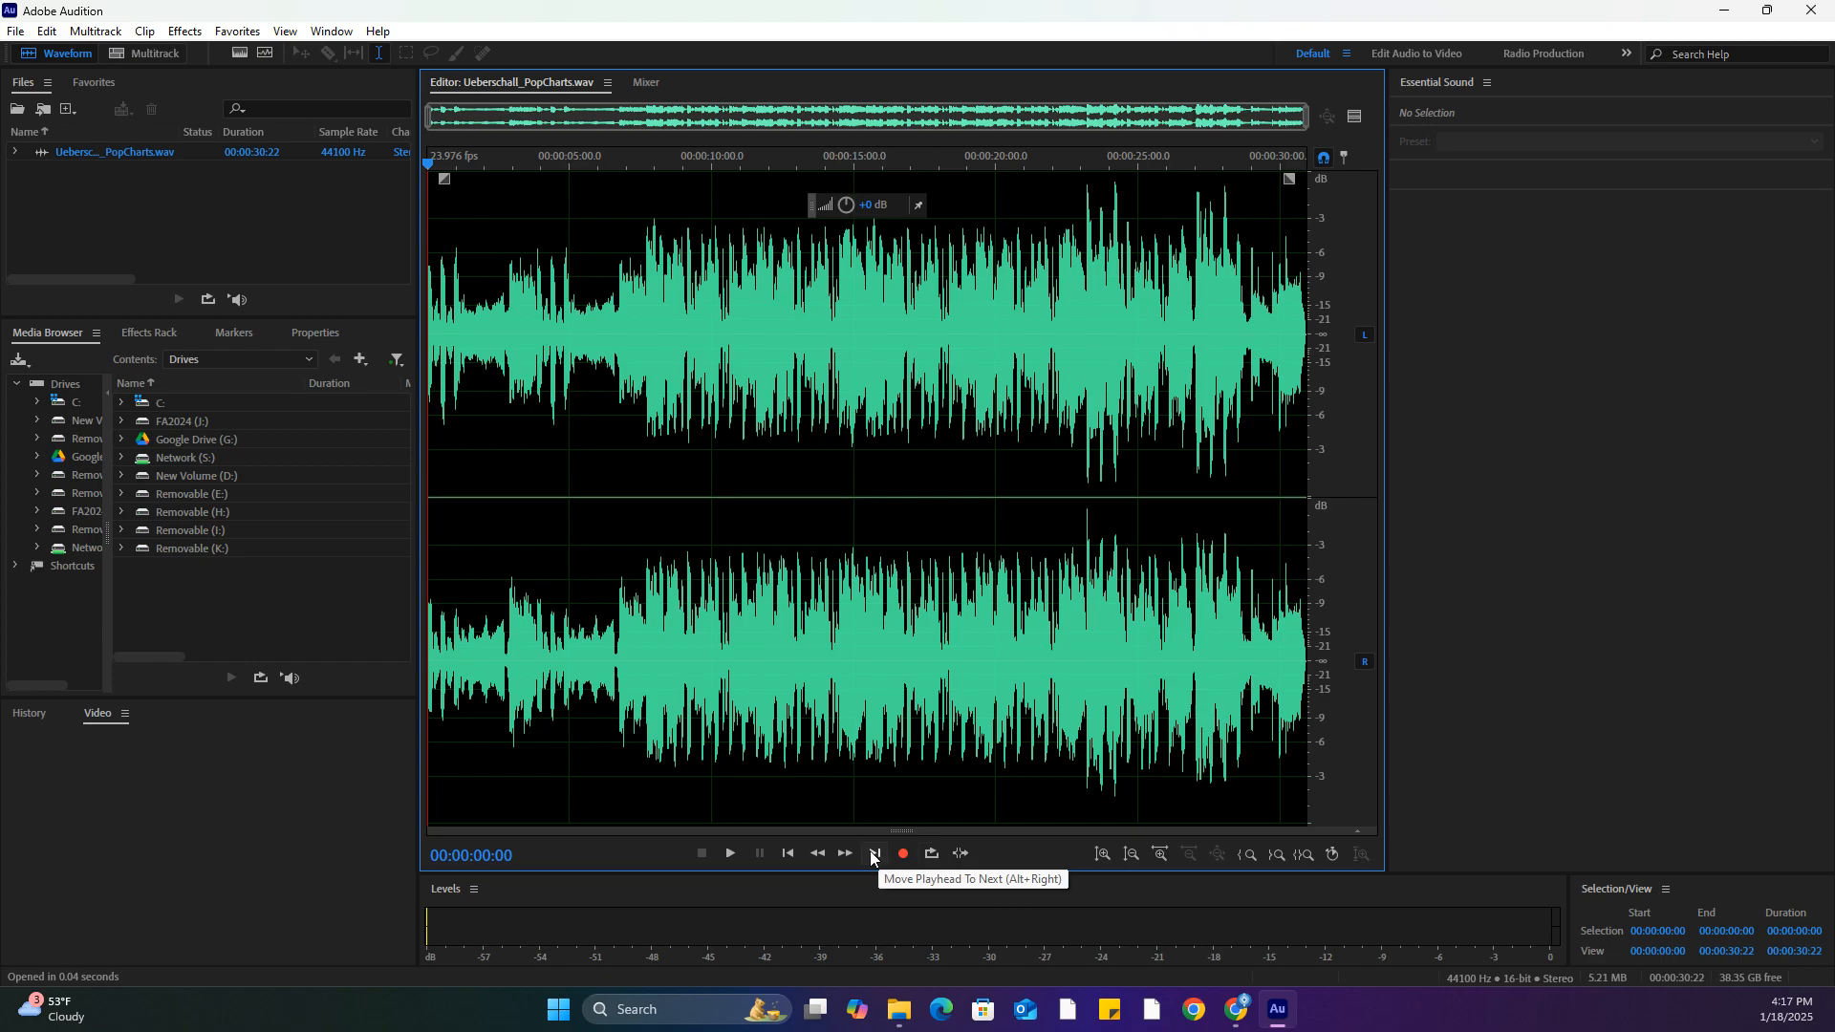
Turn on loop playback and play the opening seconds of Ueberschall_PopCharts.wav
click(931, 855)
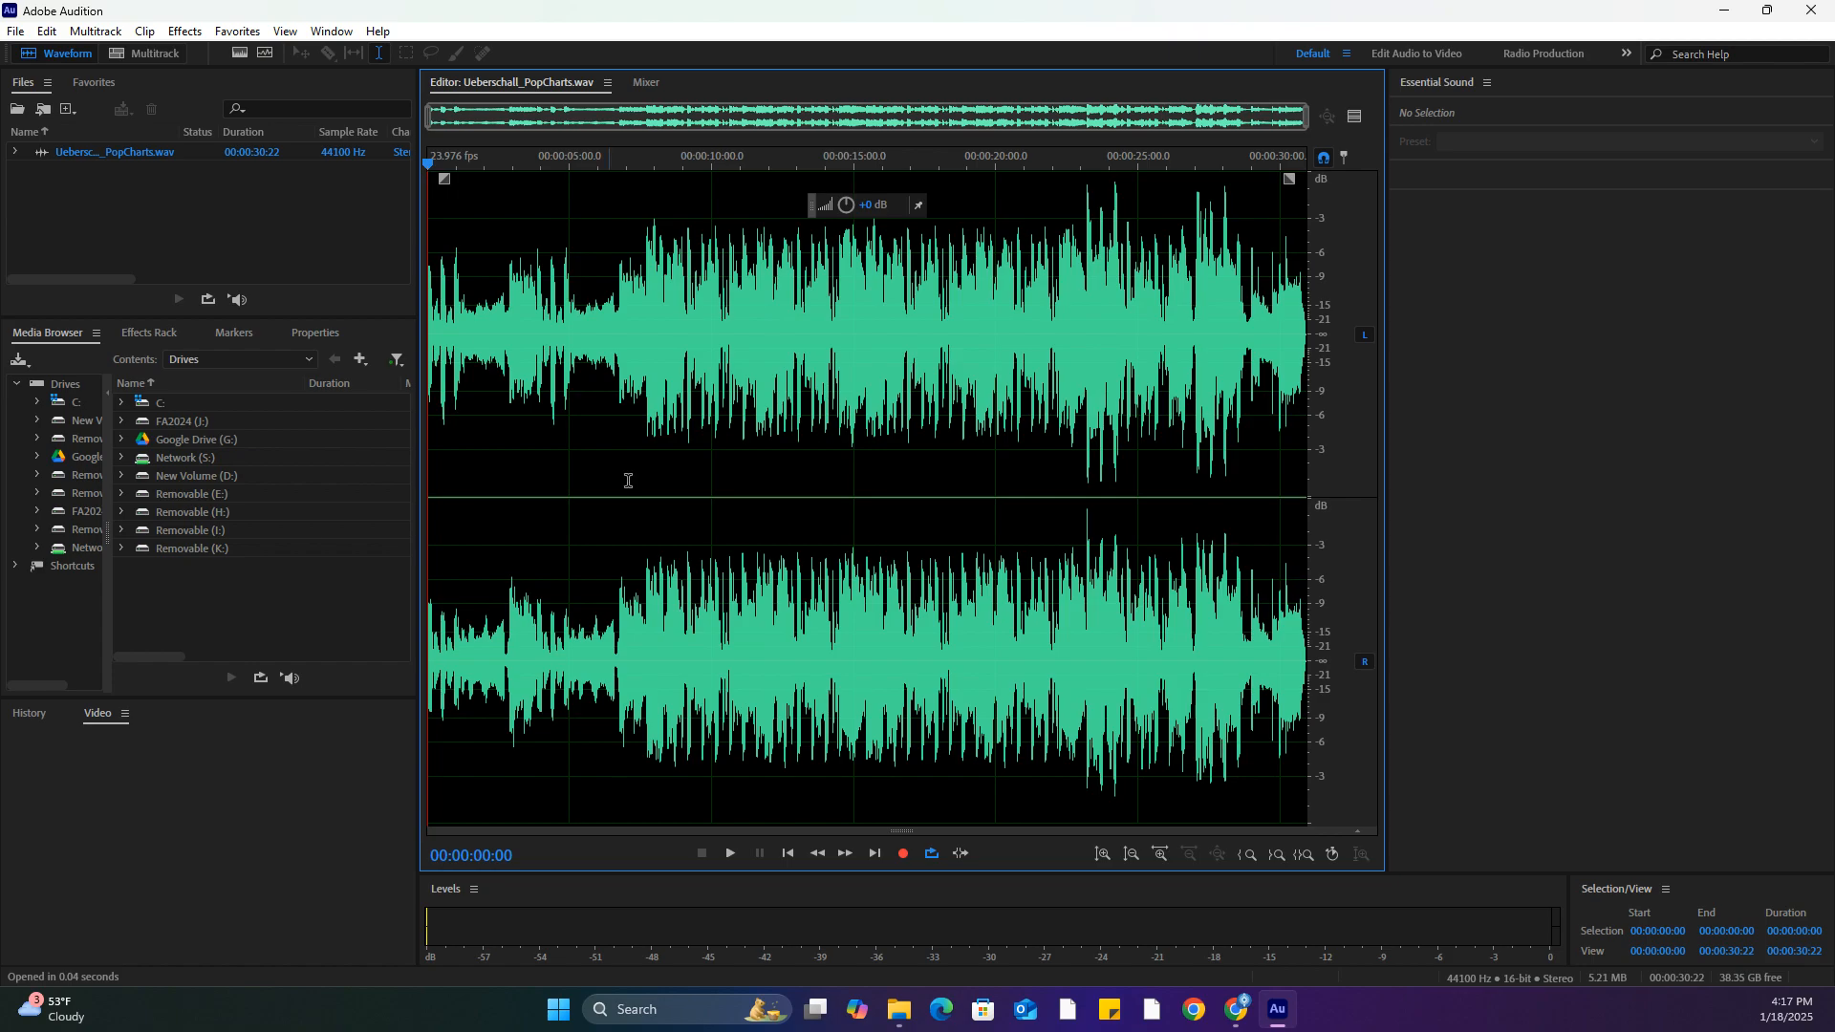
key(space)
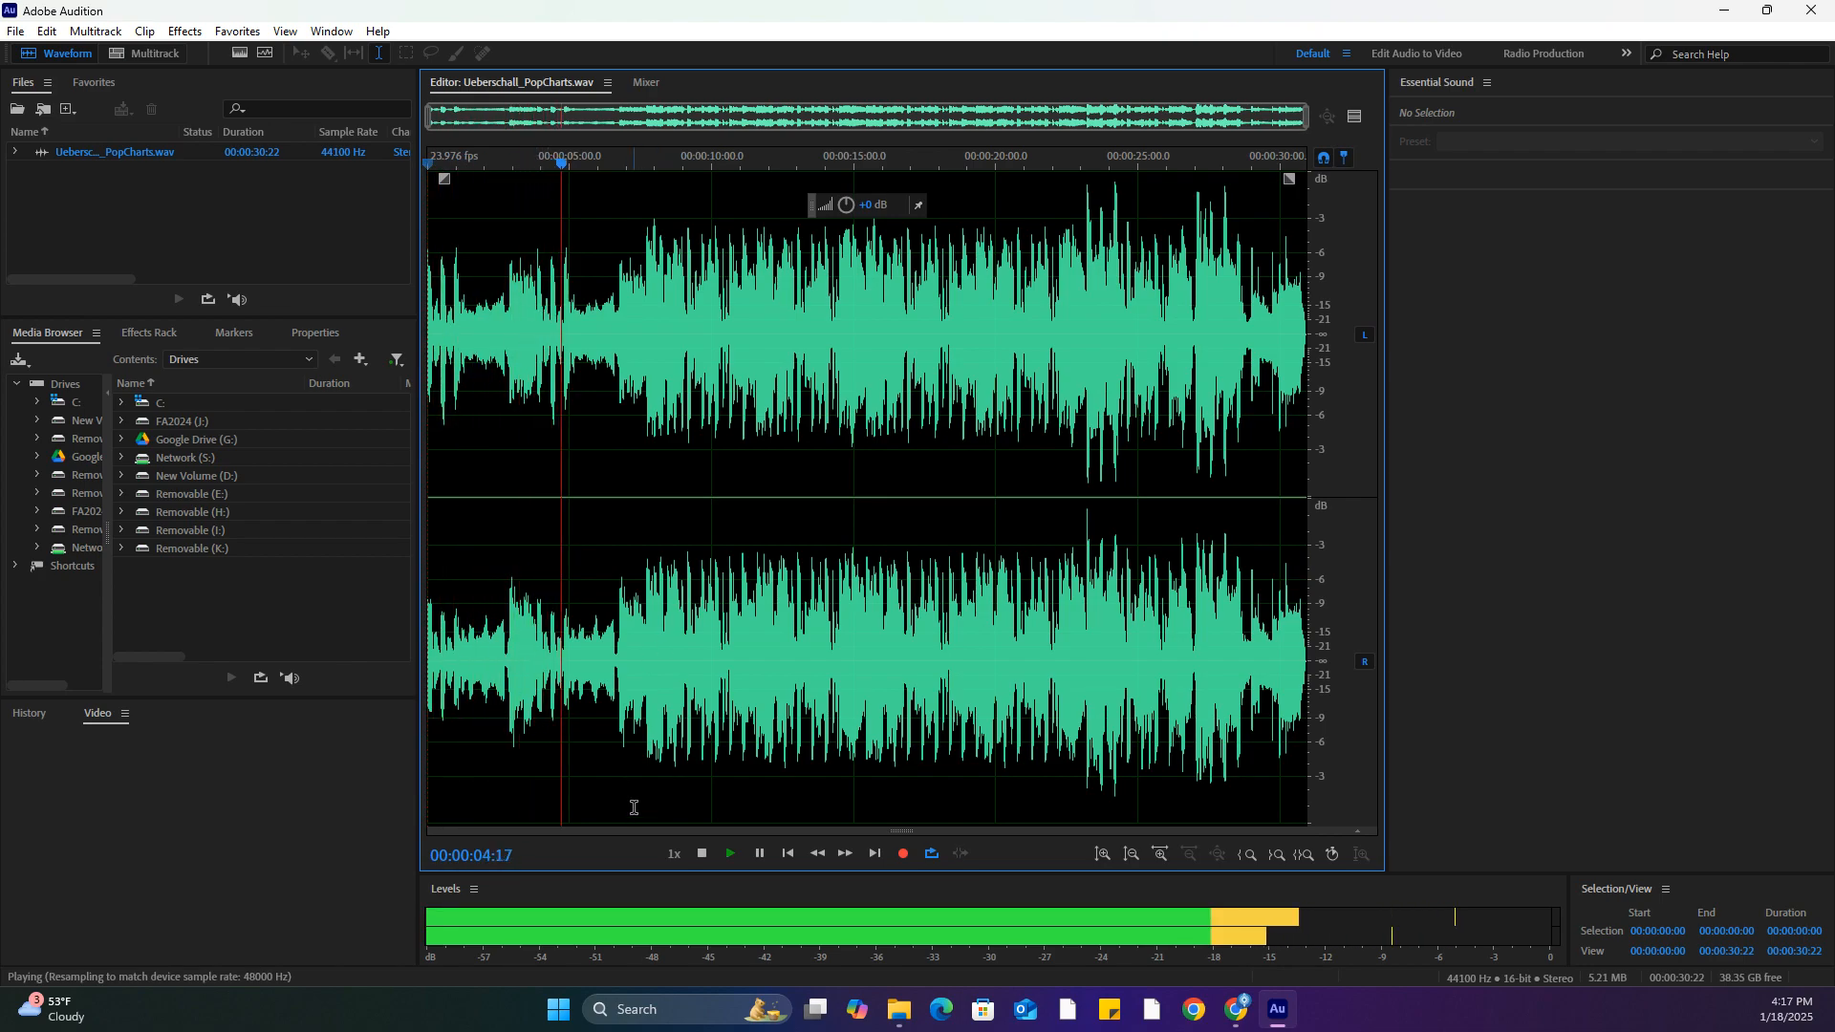
key(space)
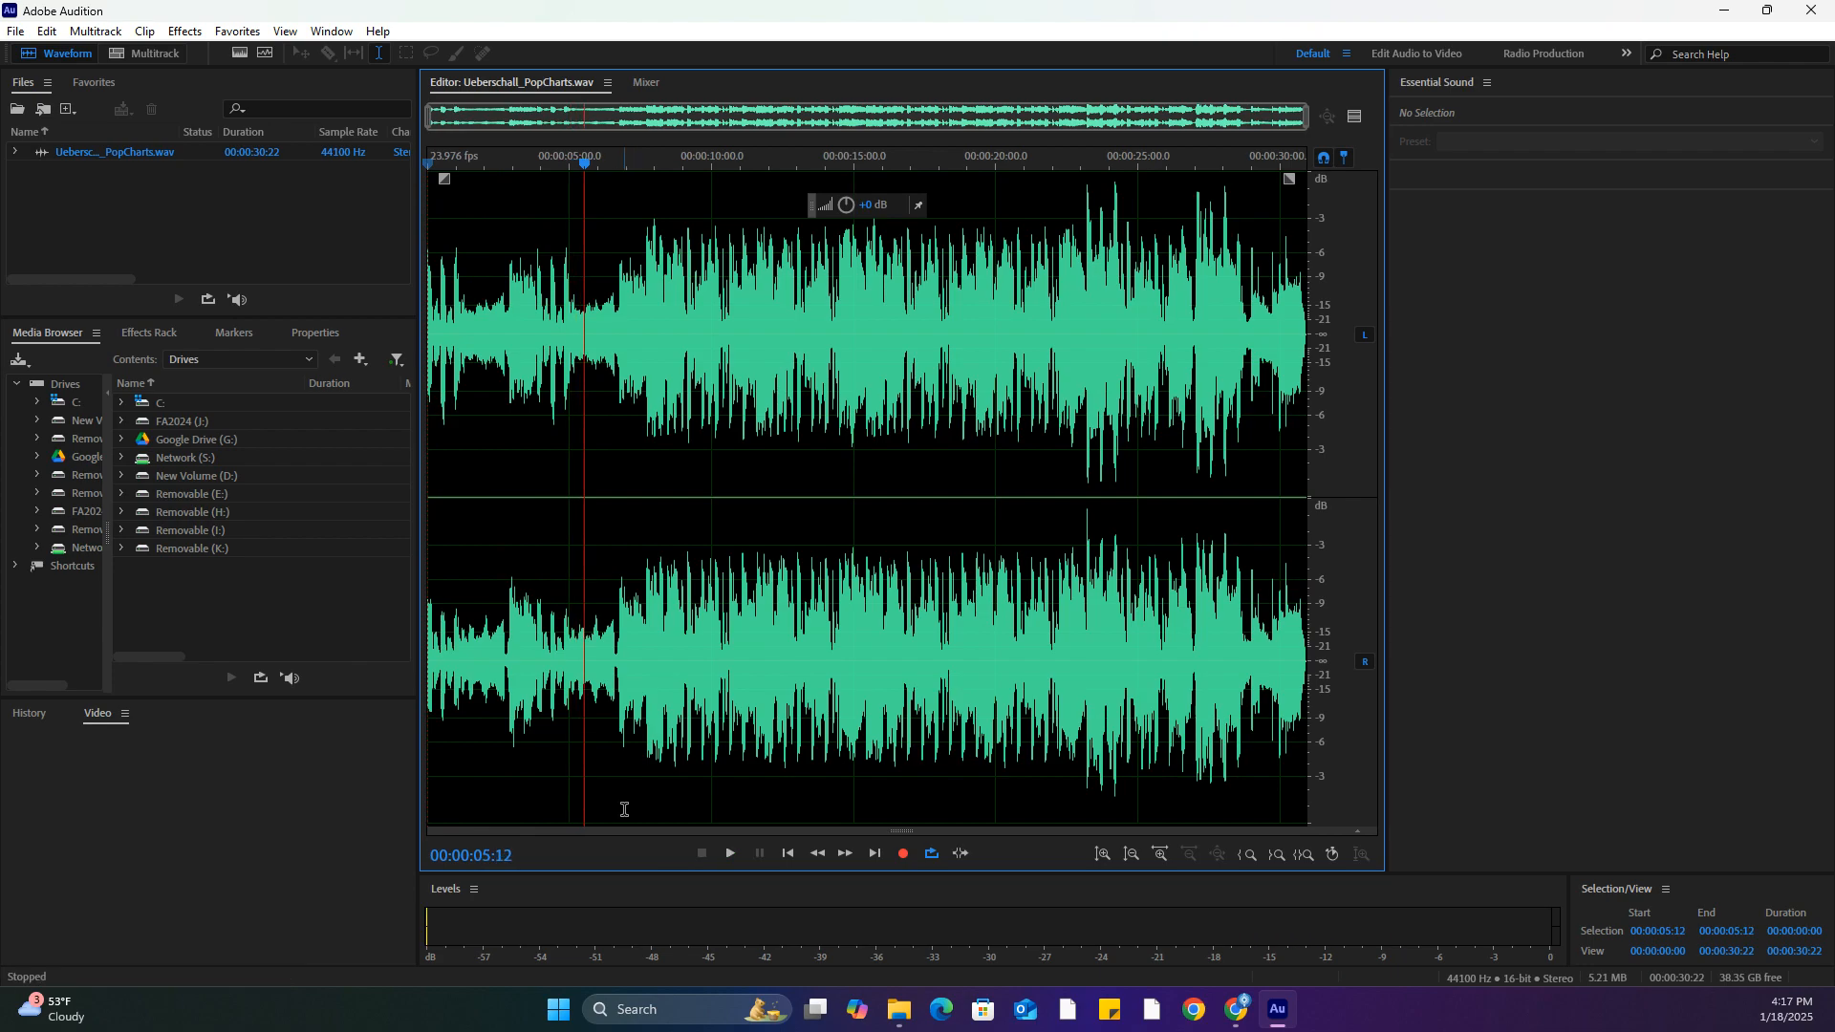
Edit the playhead time so the playhead moves to the end of the file at 00:00:30:22
click(506, 857)
click(502, 853)
key(BackSpace)
key(Return)
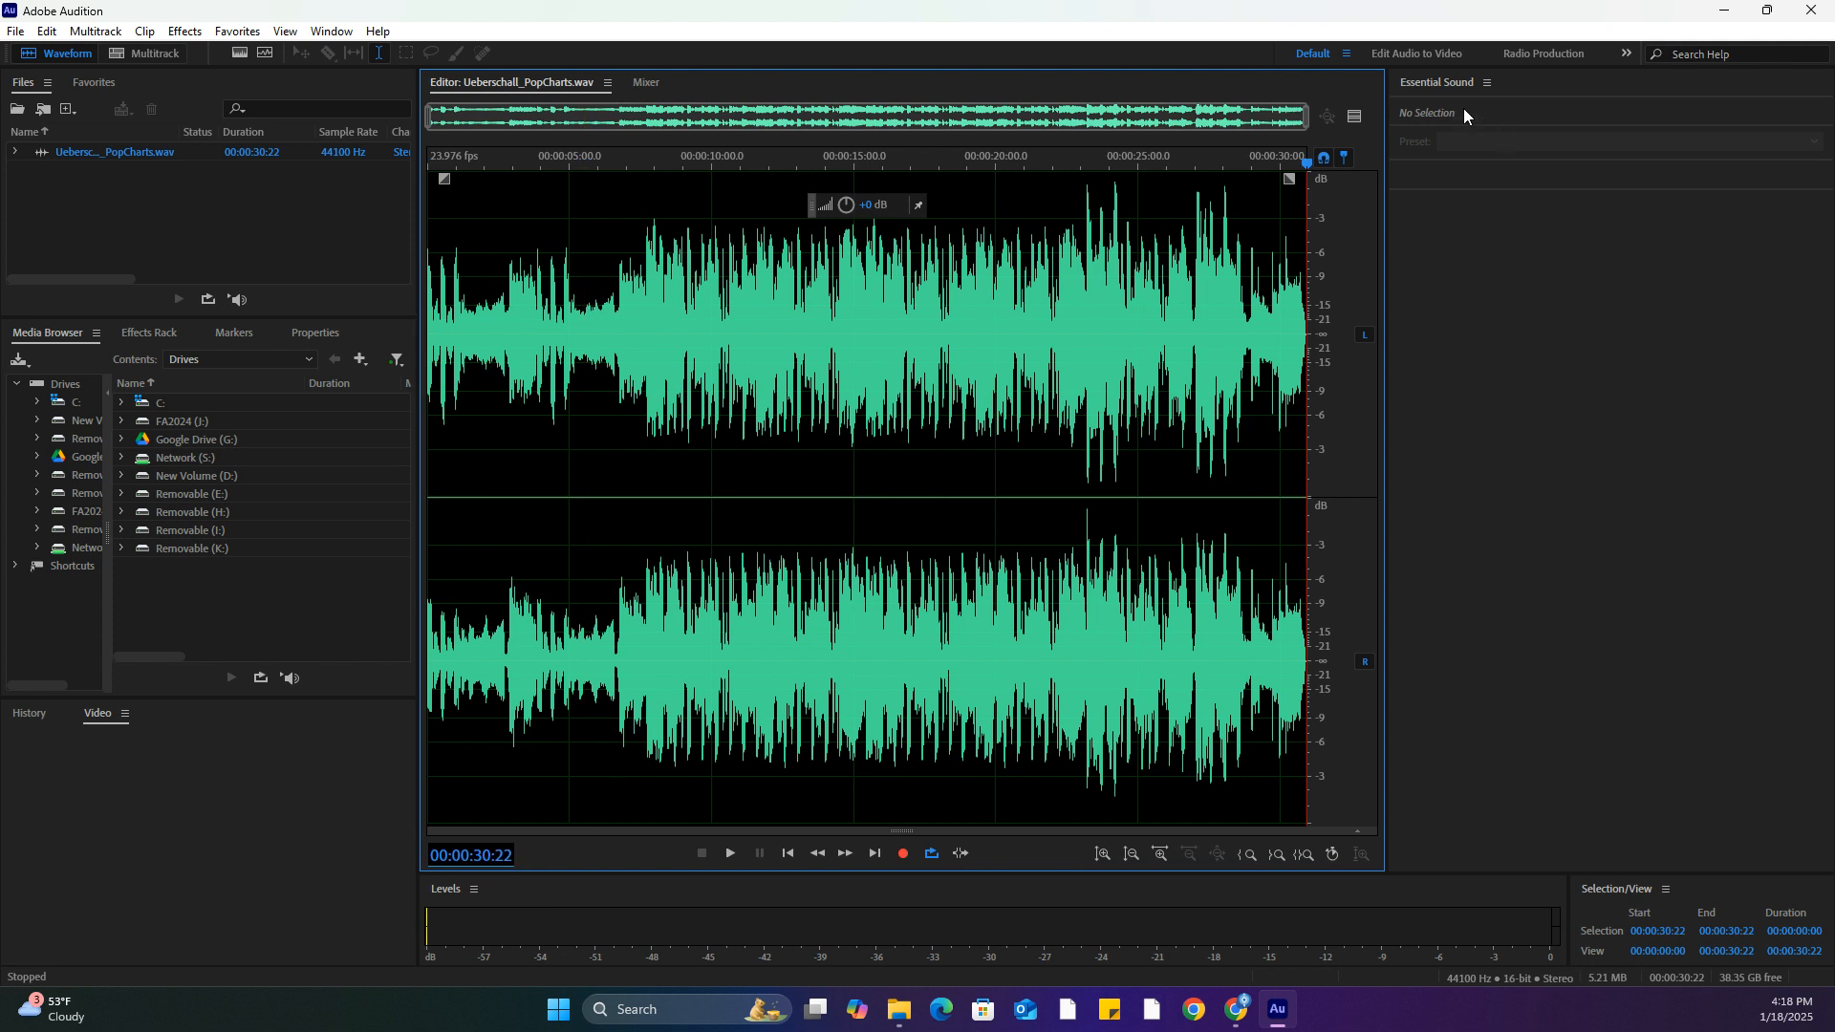
Select a short passage of the music from about 00:00:12:13 to 00:00:14:15
drag(784, 256, 844, 266)
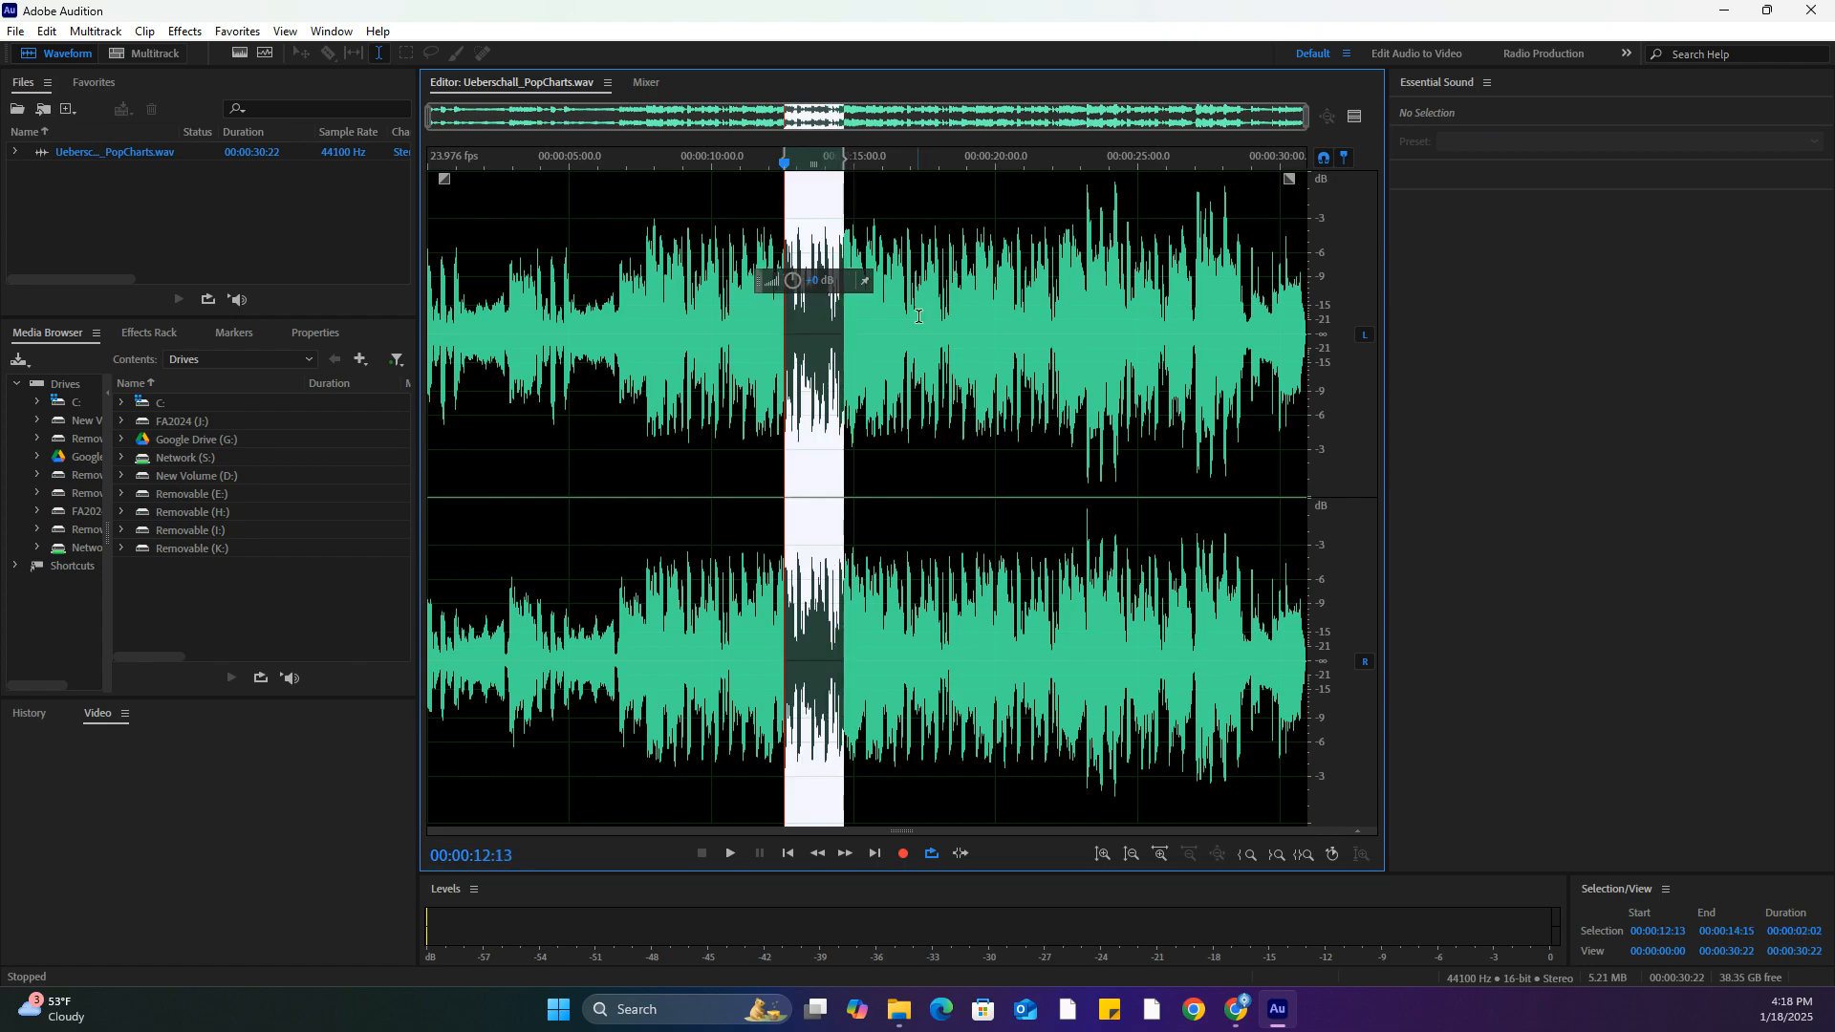
click(1444, 111)
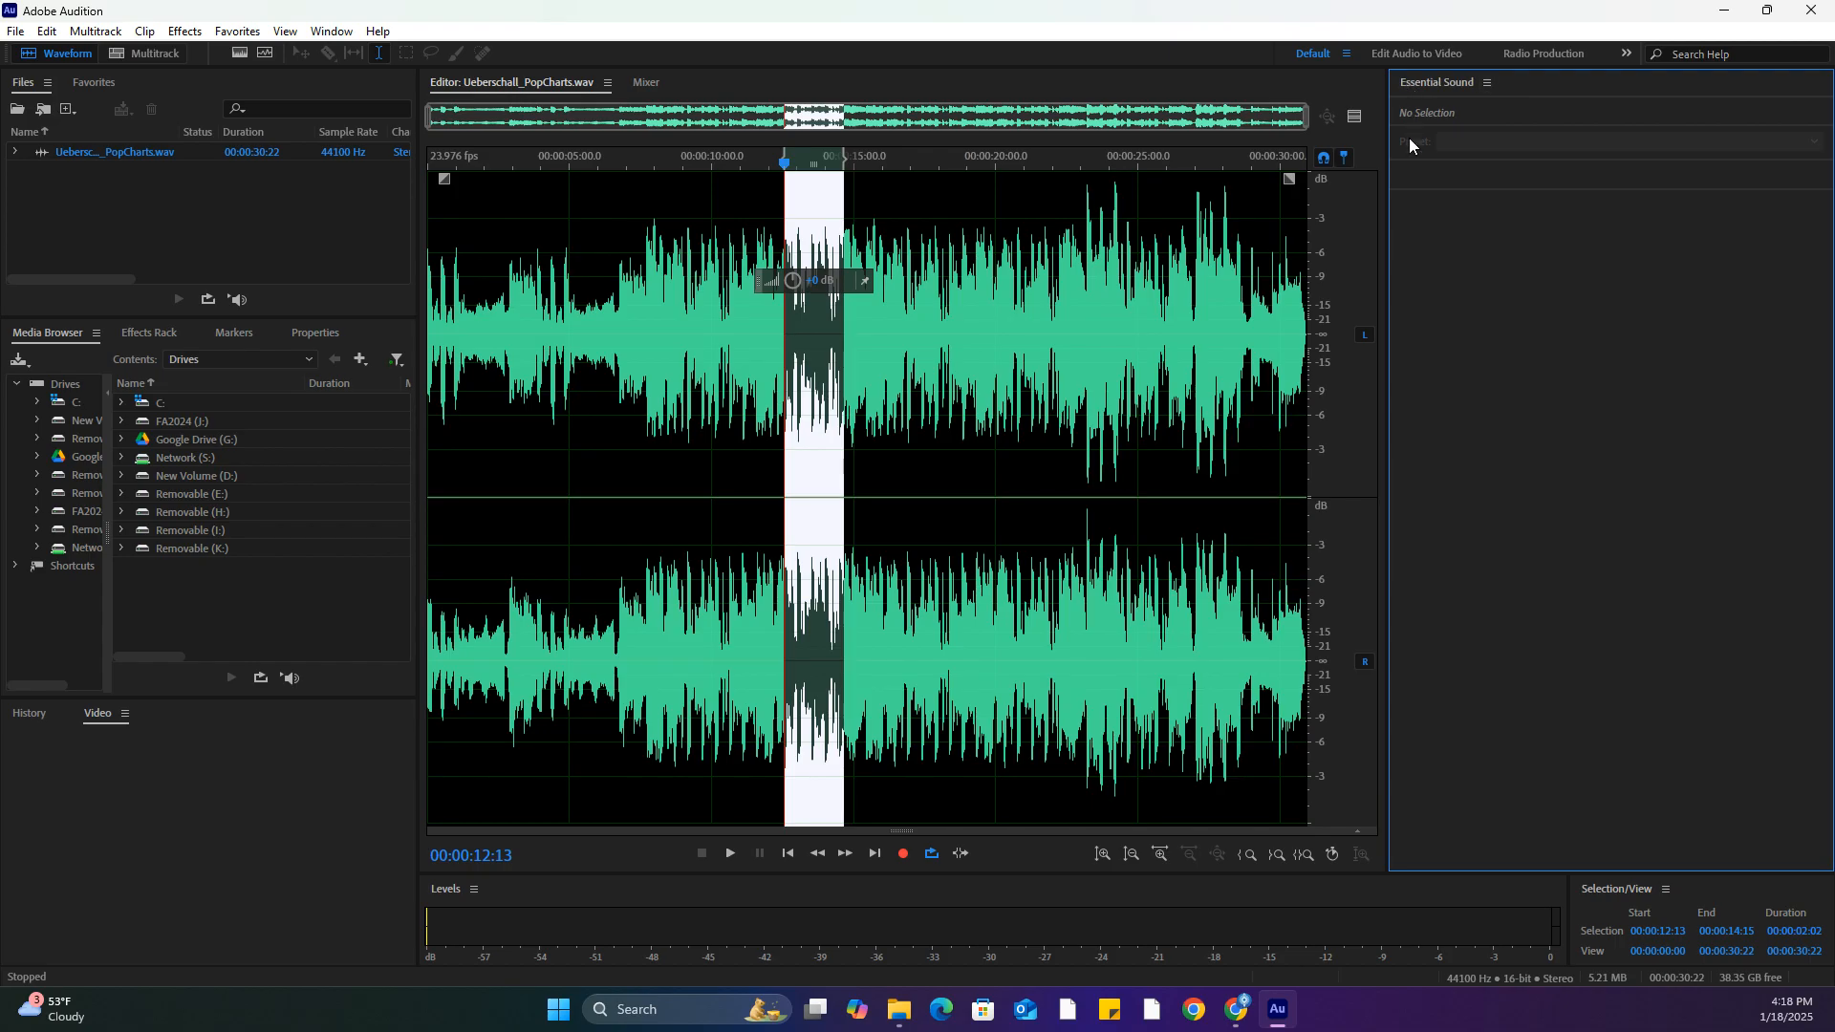
click(1623, 888)
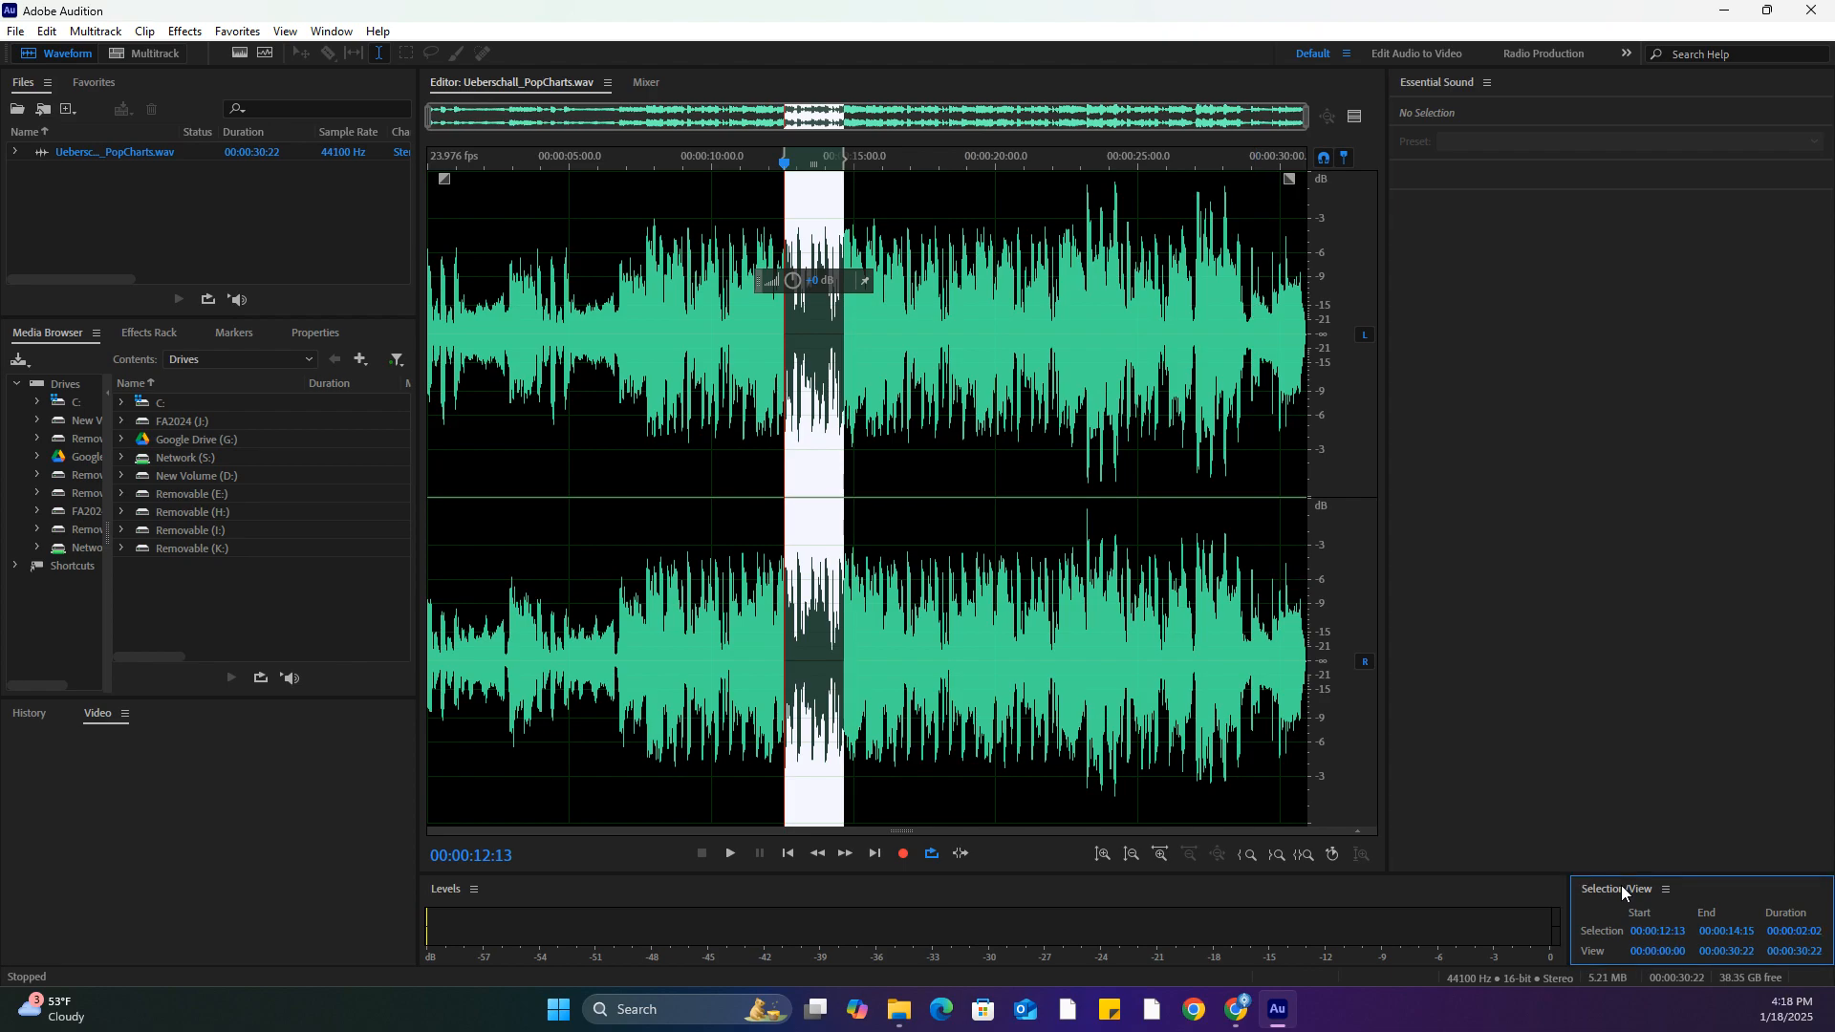
Set the selection's start time to 00:00:00:07 and its end time to 00:00:00:09
click(1664, 932)
click(1664, 932)
key(BackSpace)
key(BackSpace)
click(1736, 927)
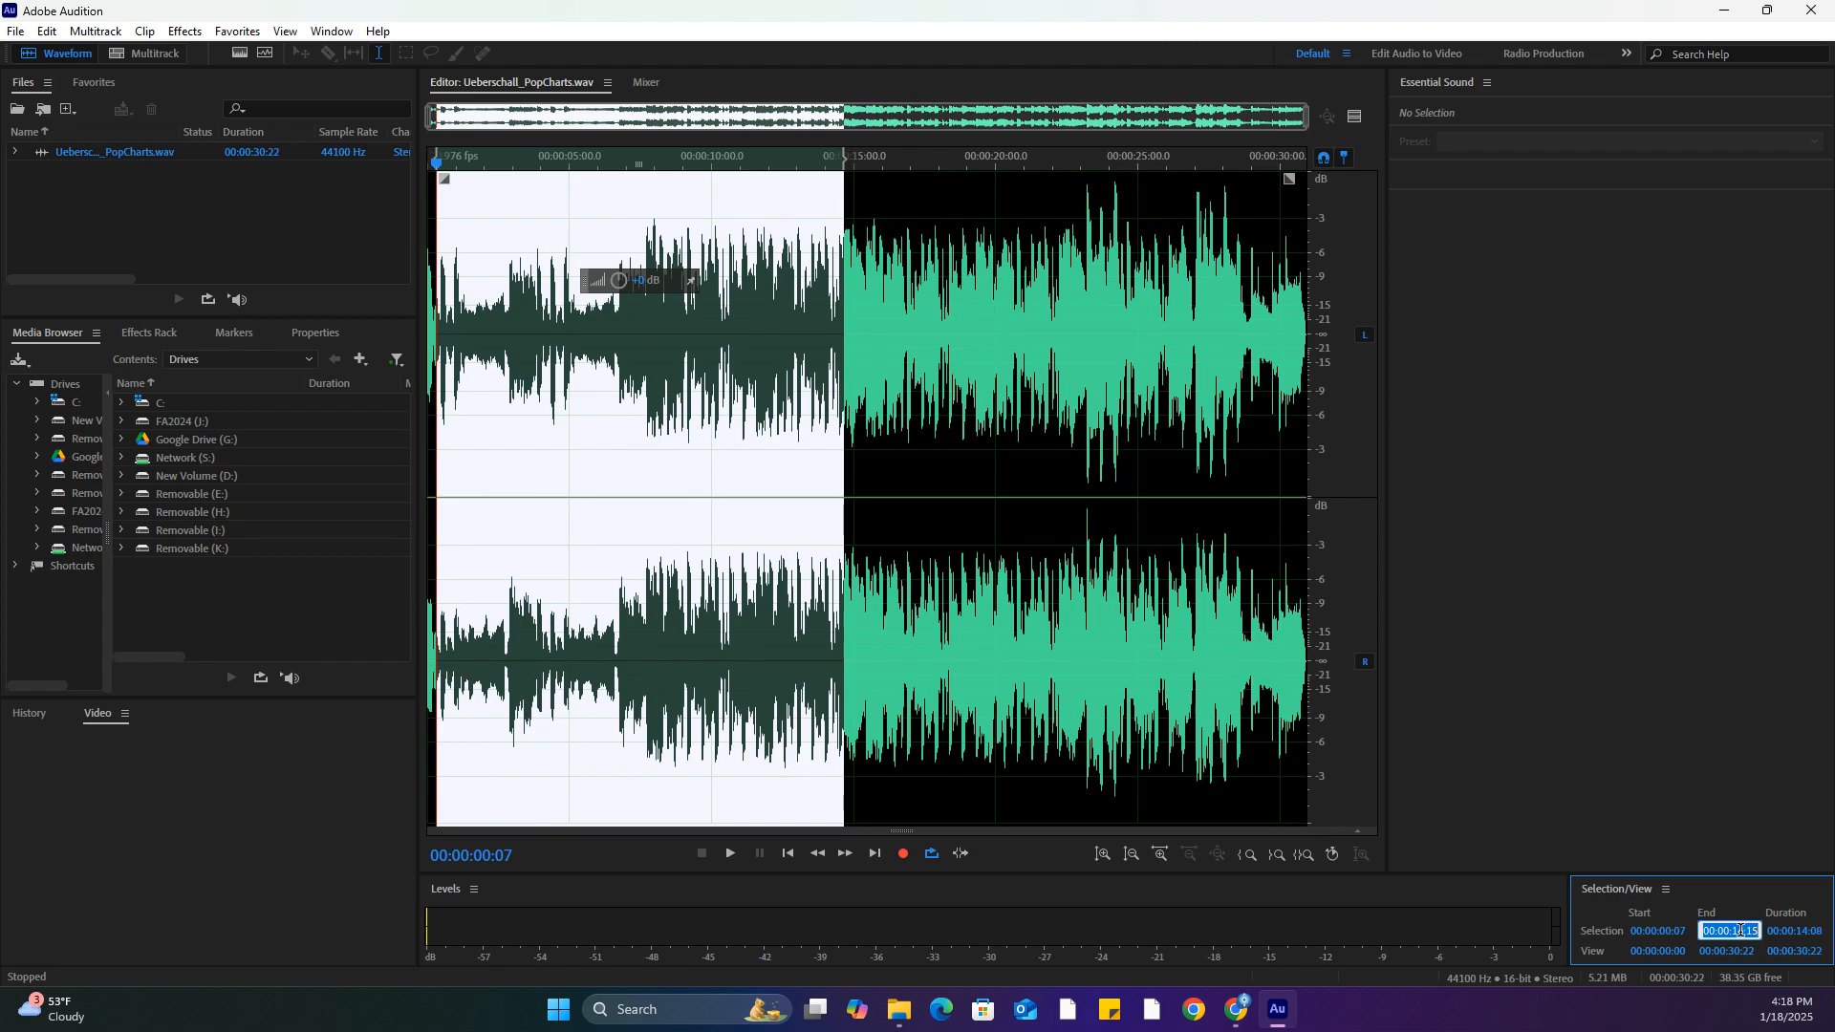
text(00)
key(Return)
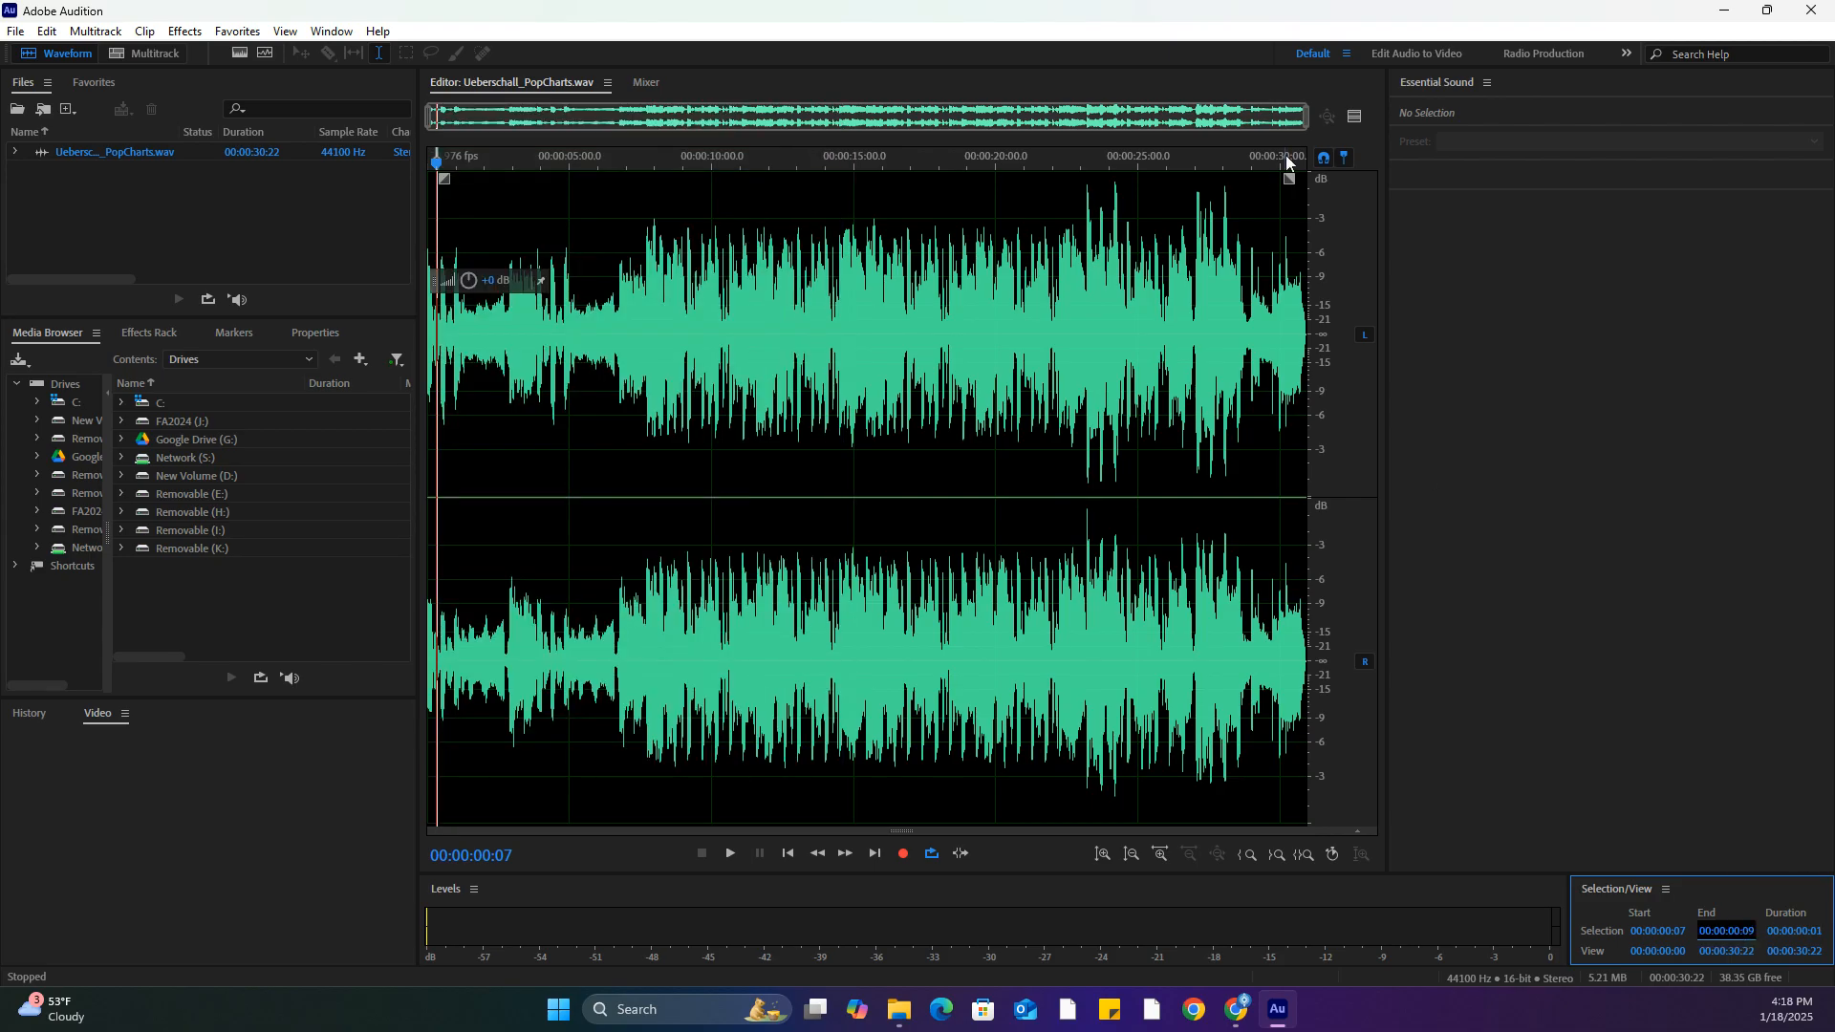
Zoom in on the opening seconds of the file and re-enter 00:00:00:09 as the selection's end time
drag(1307, 119, 520, 193)
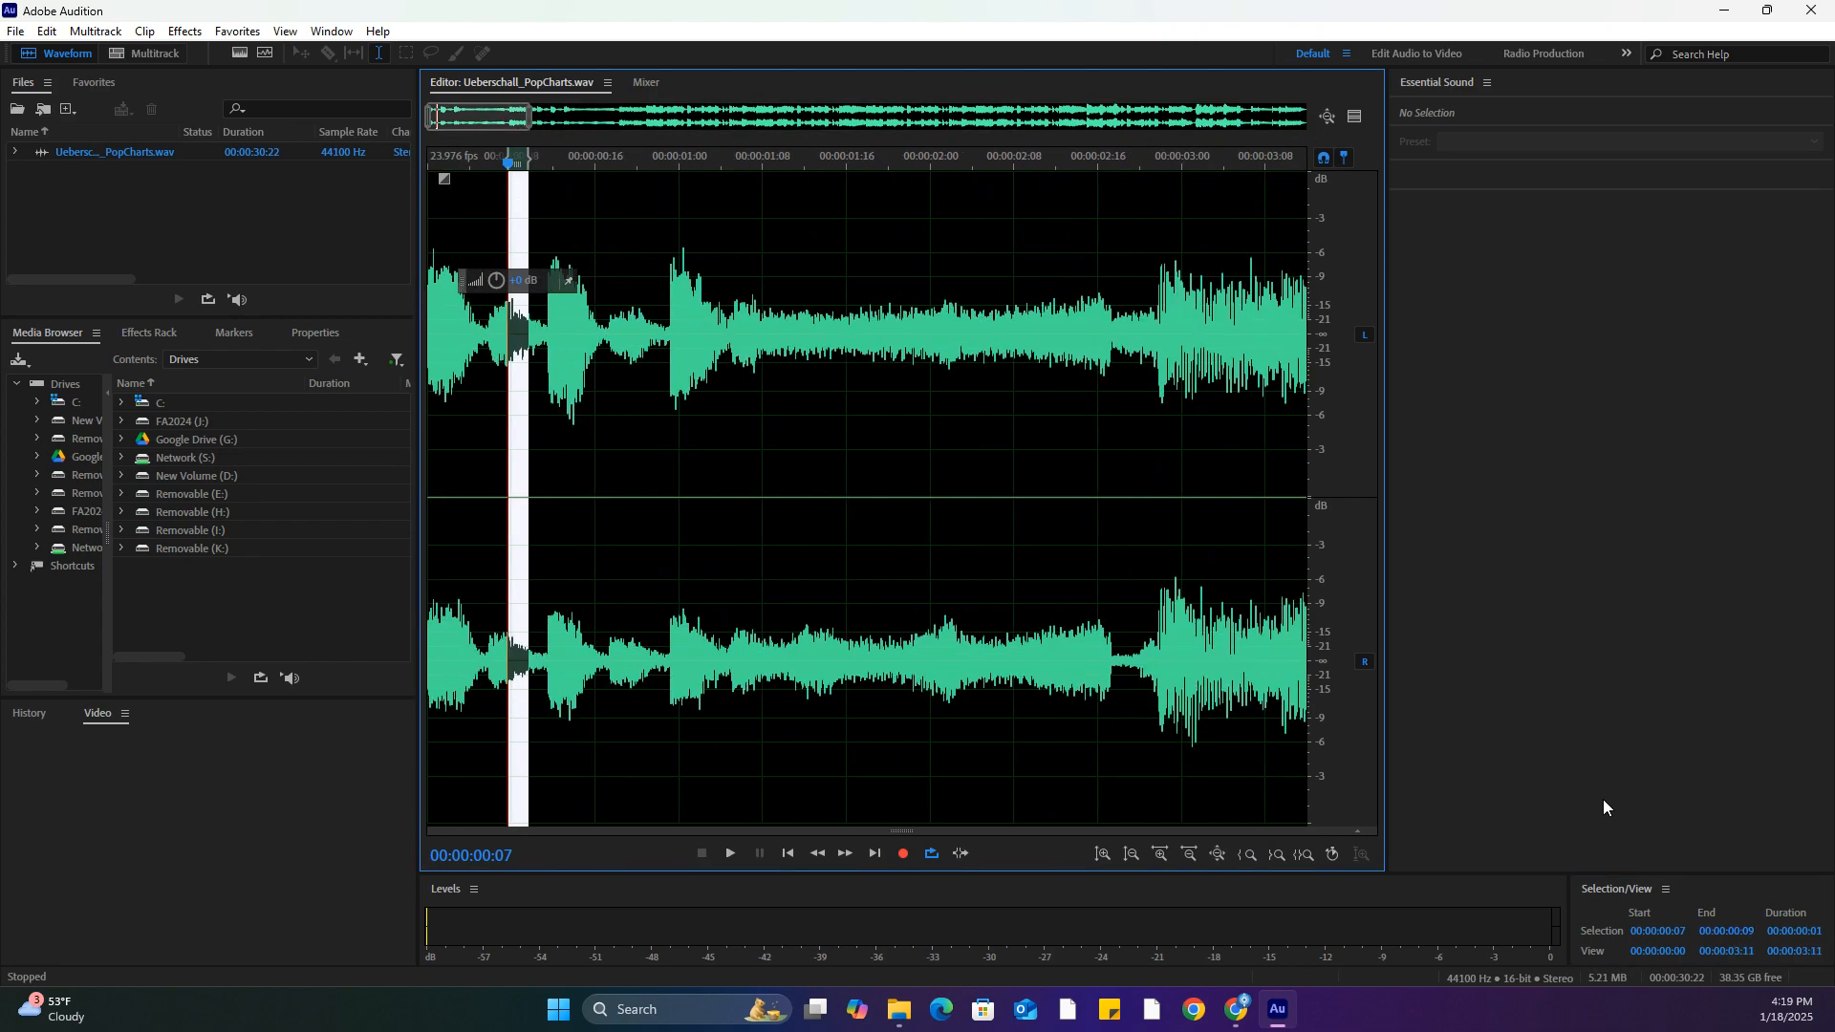
click(1739, 931)
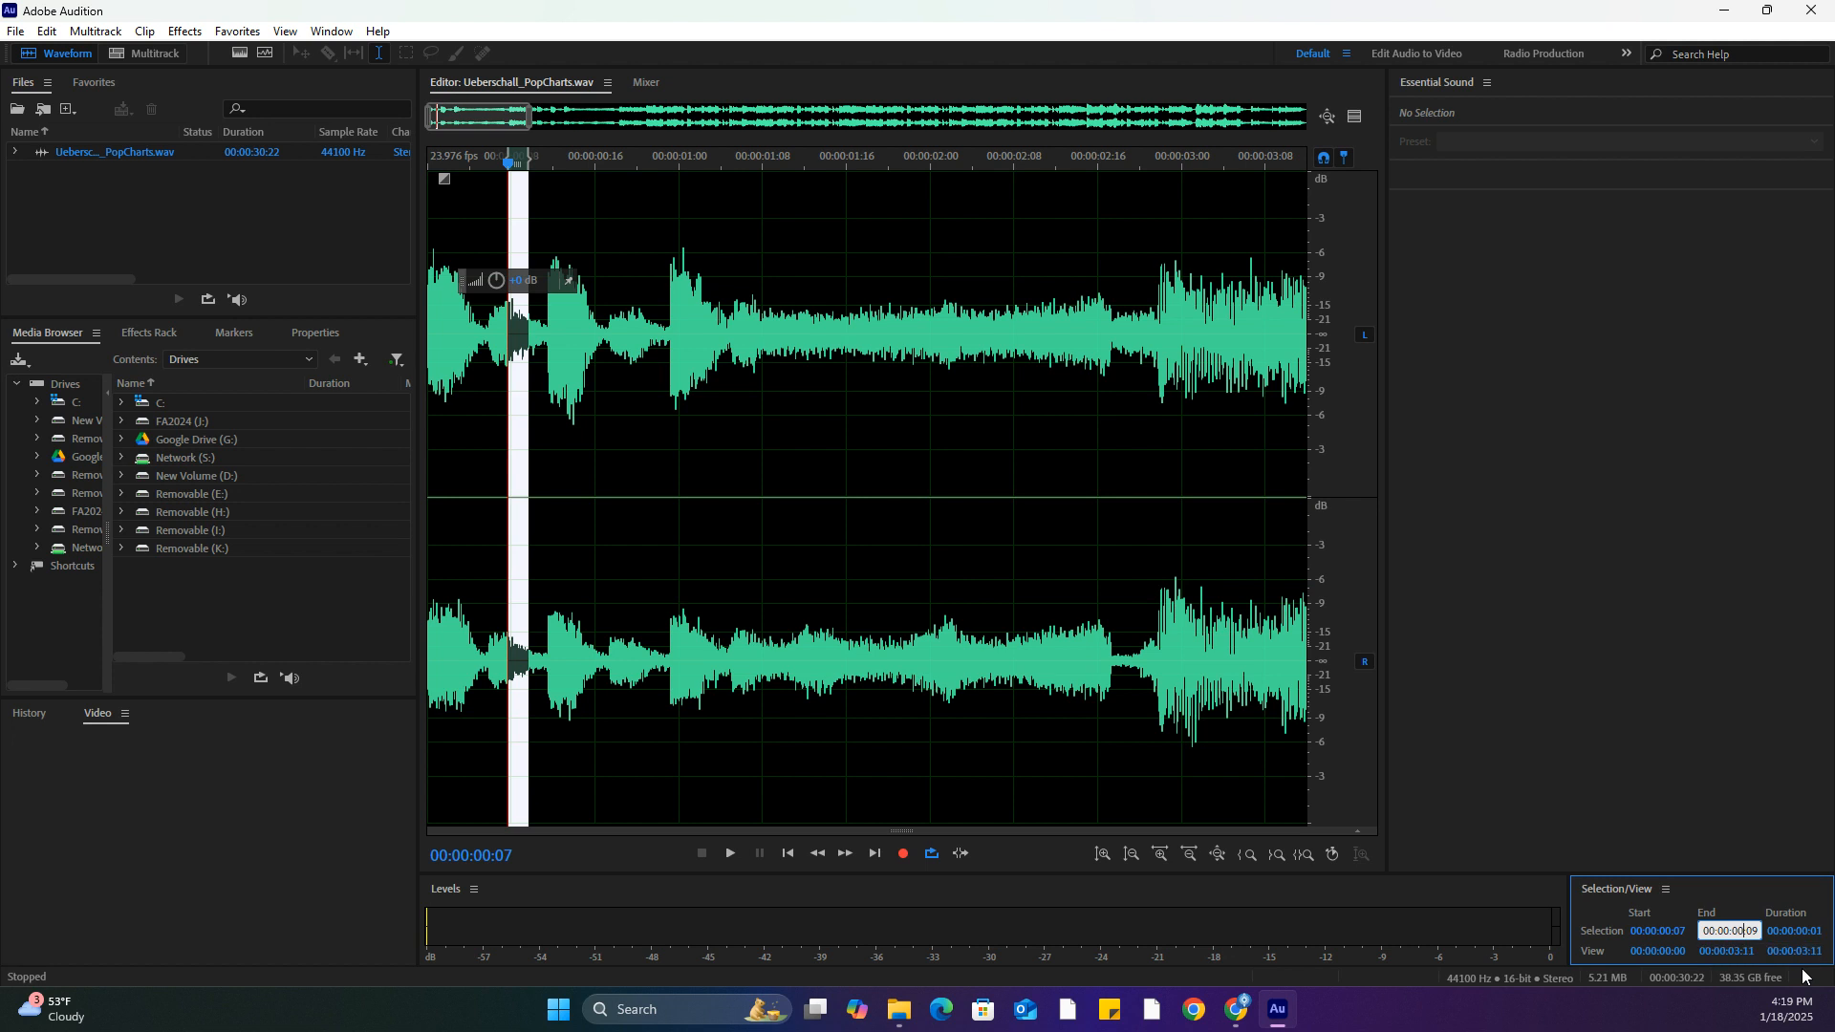
text(9)
key(BackSpace)
key(BackSpace)
key(BackSpace)
key(BackSpace)
key(BackSpace)
key(BackSpace)
key(Return)
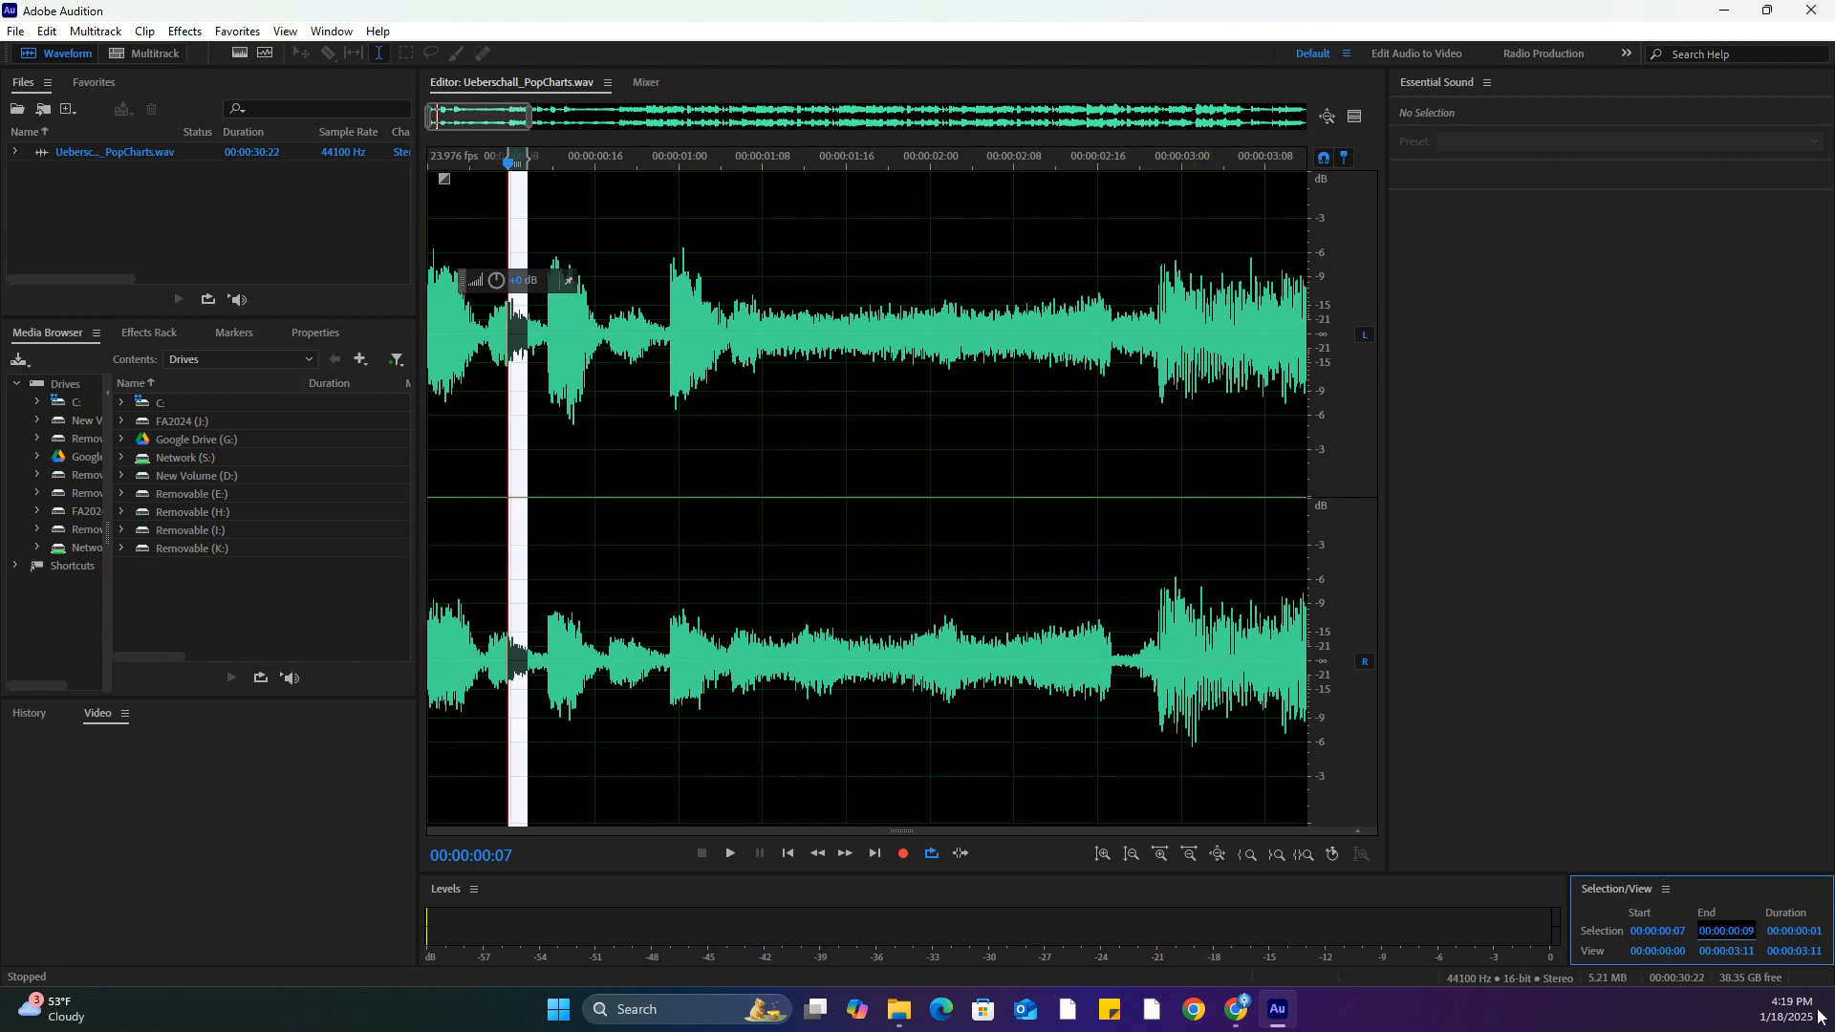
key(Tab)
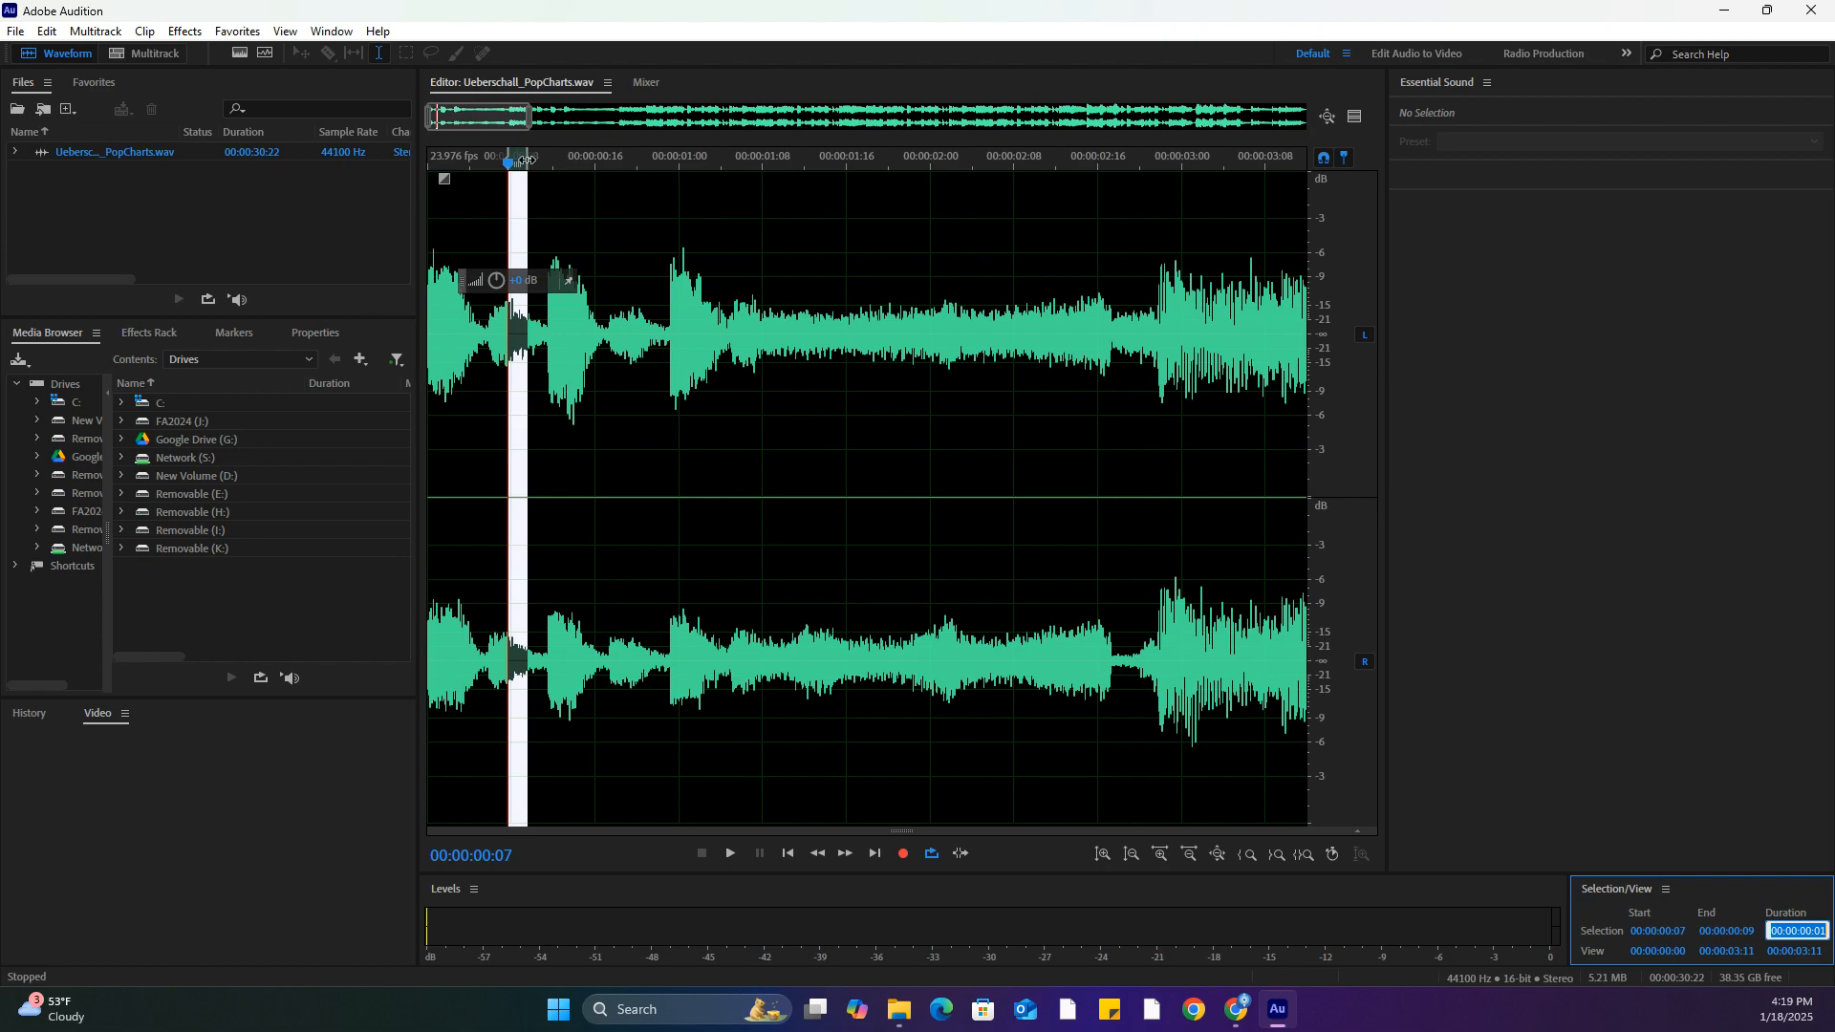
Extend the end of the selection to about 00:00:00:23 and play it briefly
drag(526, 160, 635, 160)
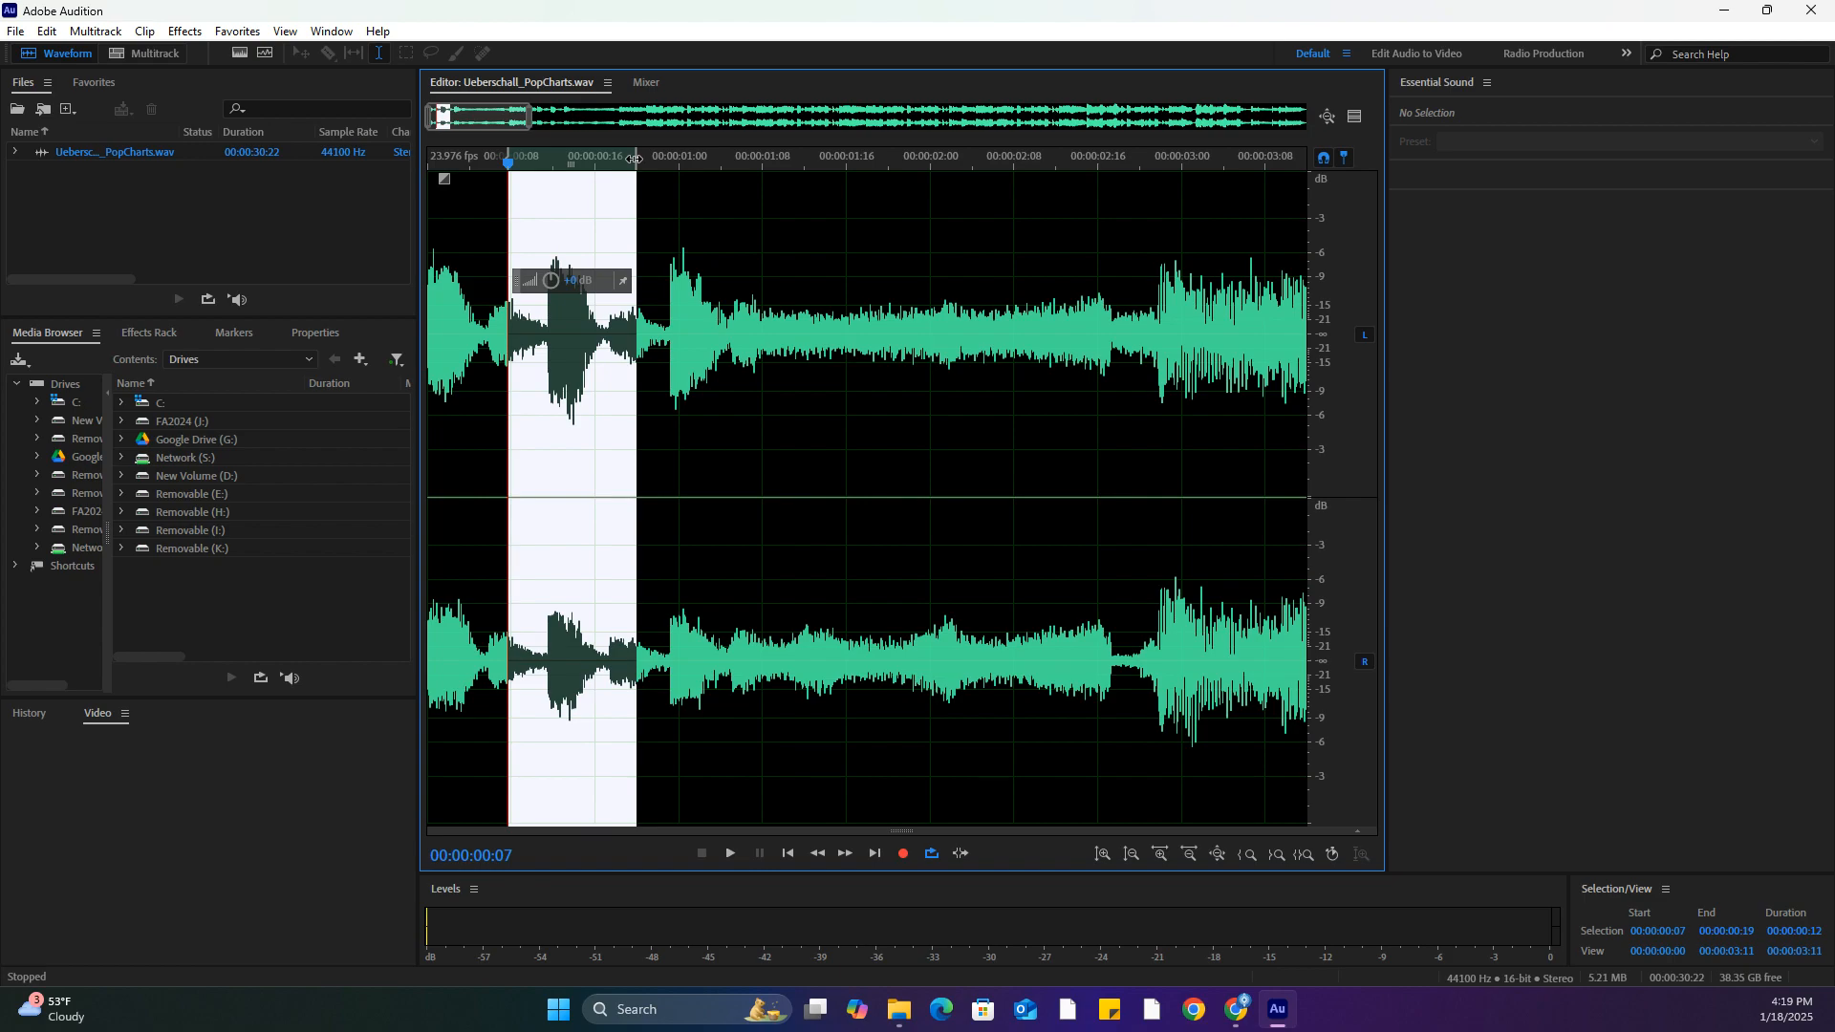
drag(634, 159, 668, 159)
key(space)
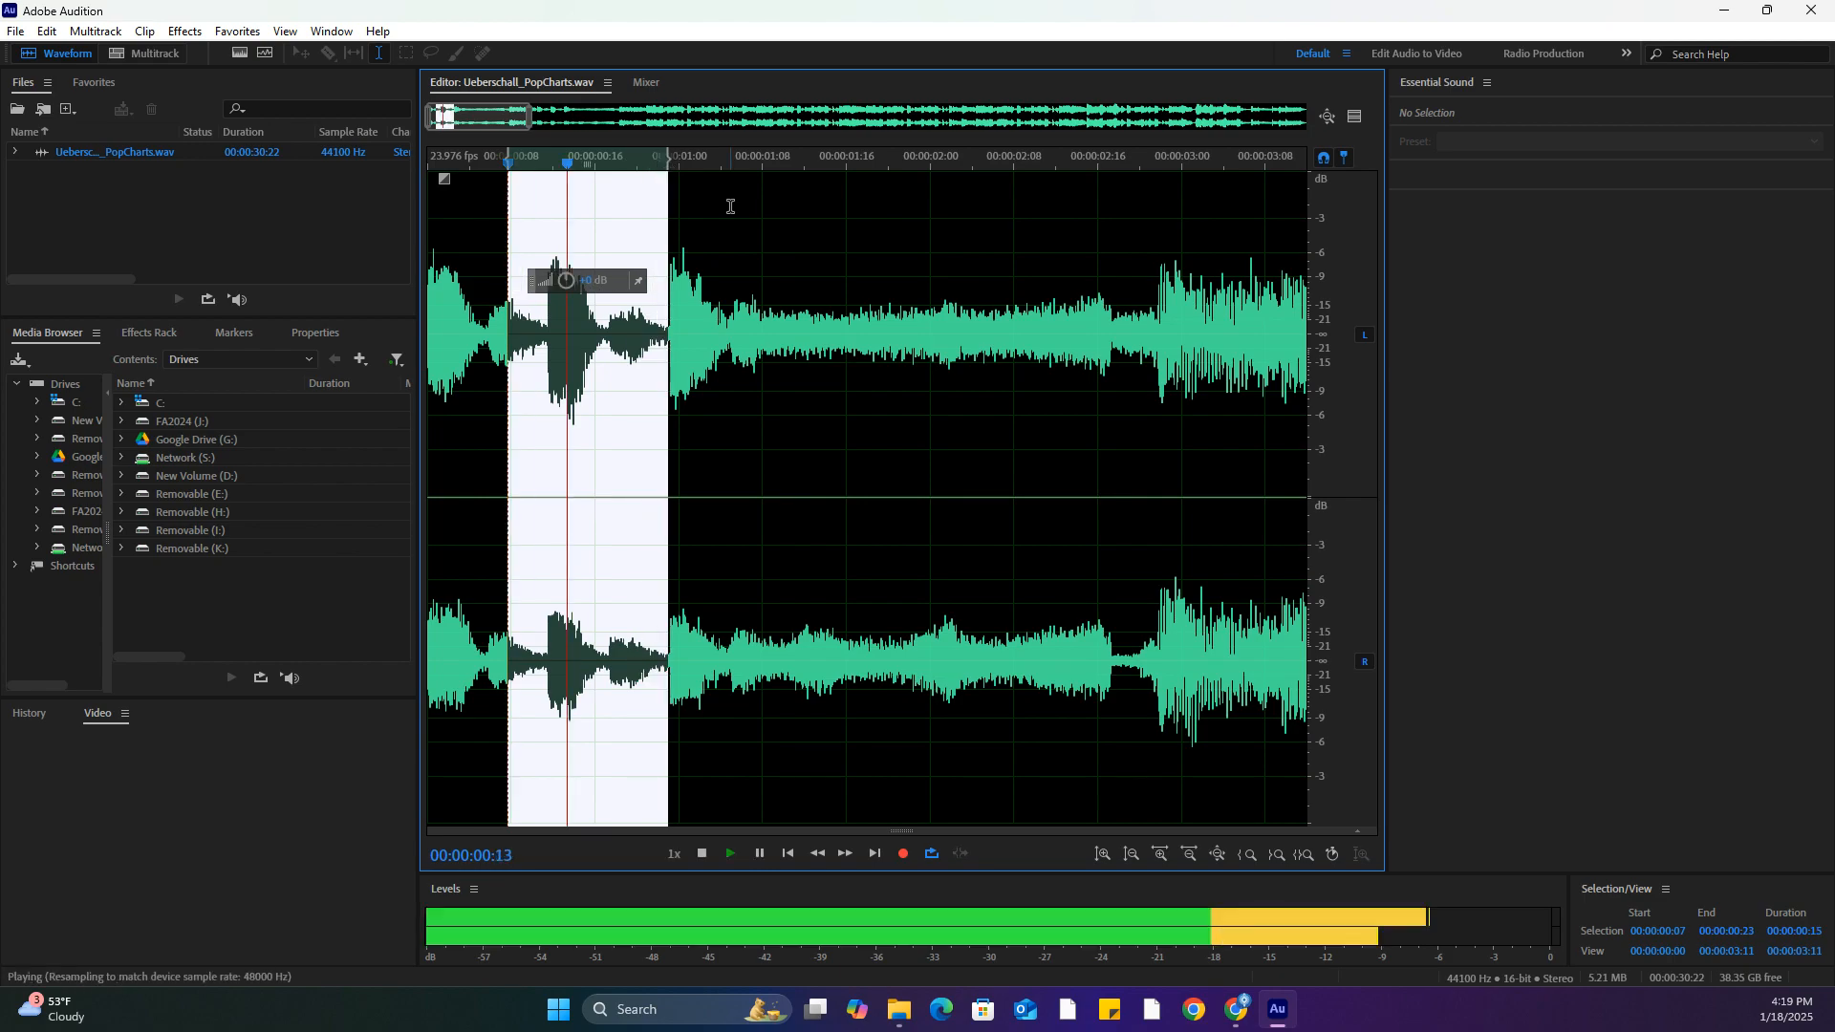
key(space)
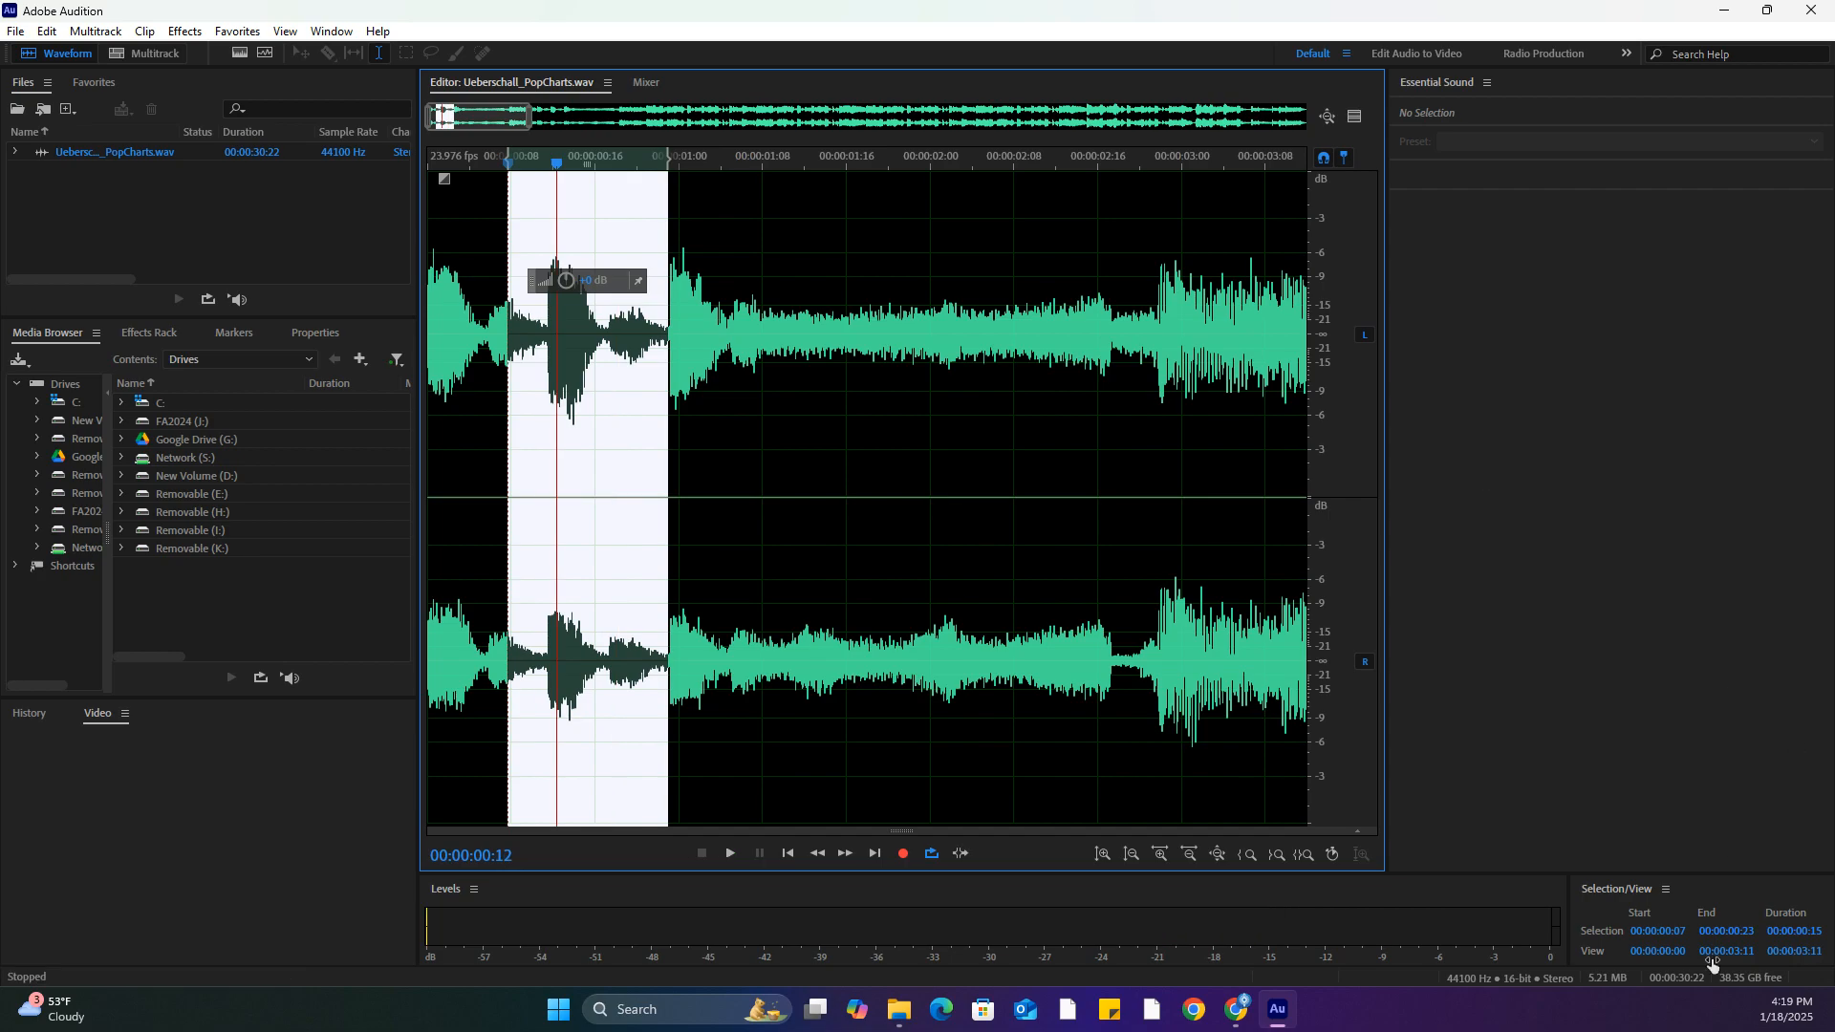
Set the selection's end time back to 00:00:00:09 and audition the short selection
click(1758, 931)
click(1759, 931)
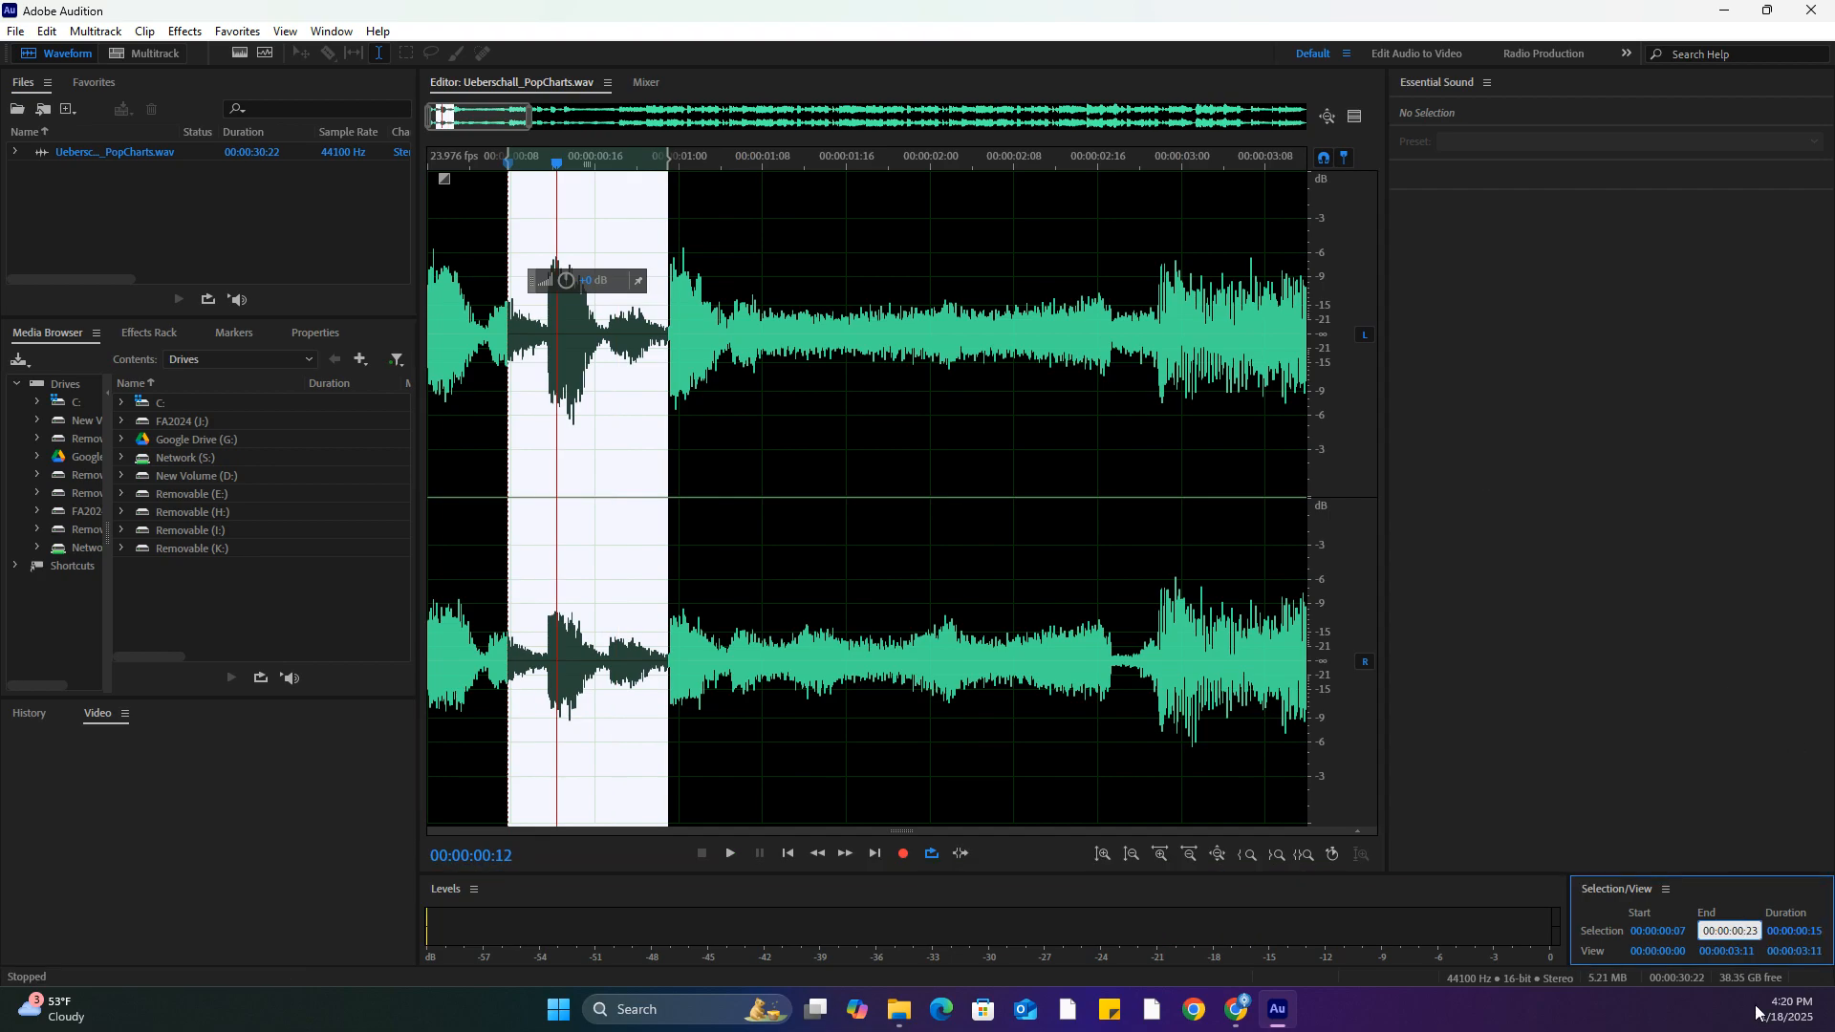
key(BackSpace)
text(9)
key(BackSpace)
key(BackSpace)
key(BackSpace)
key(Return)
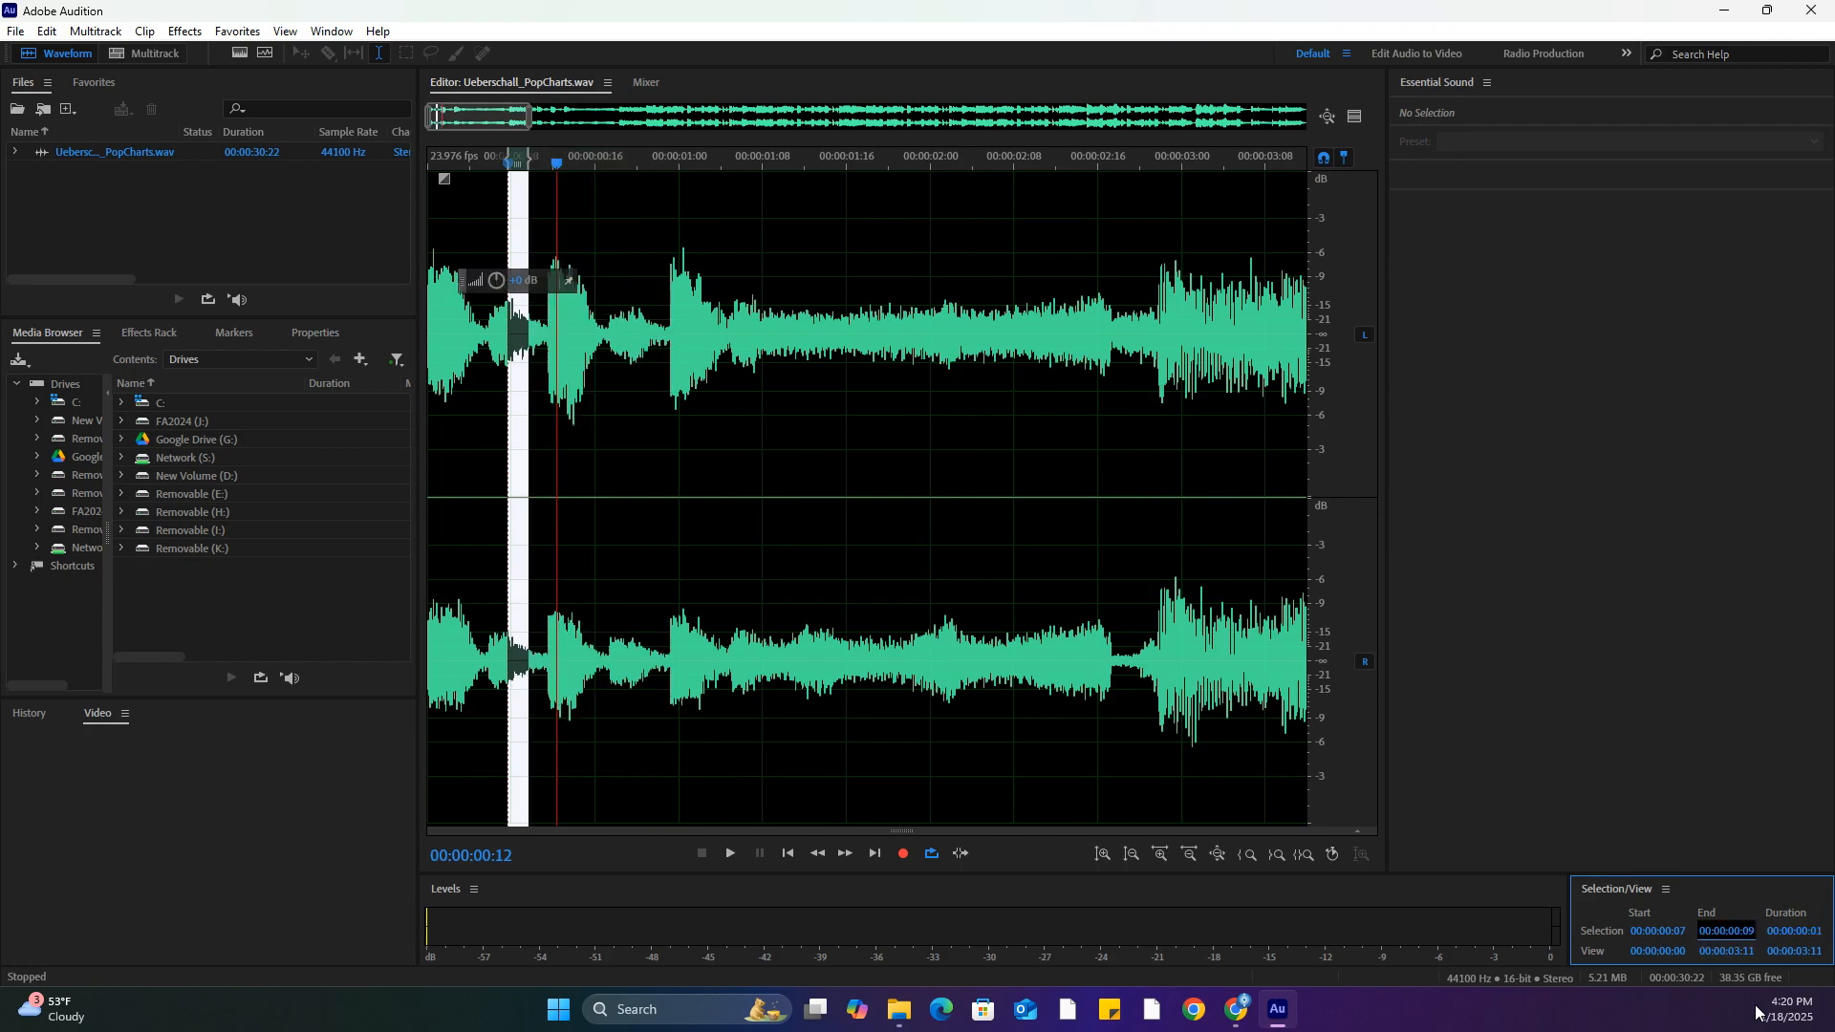
click(1663, 926)
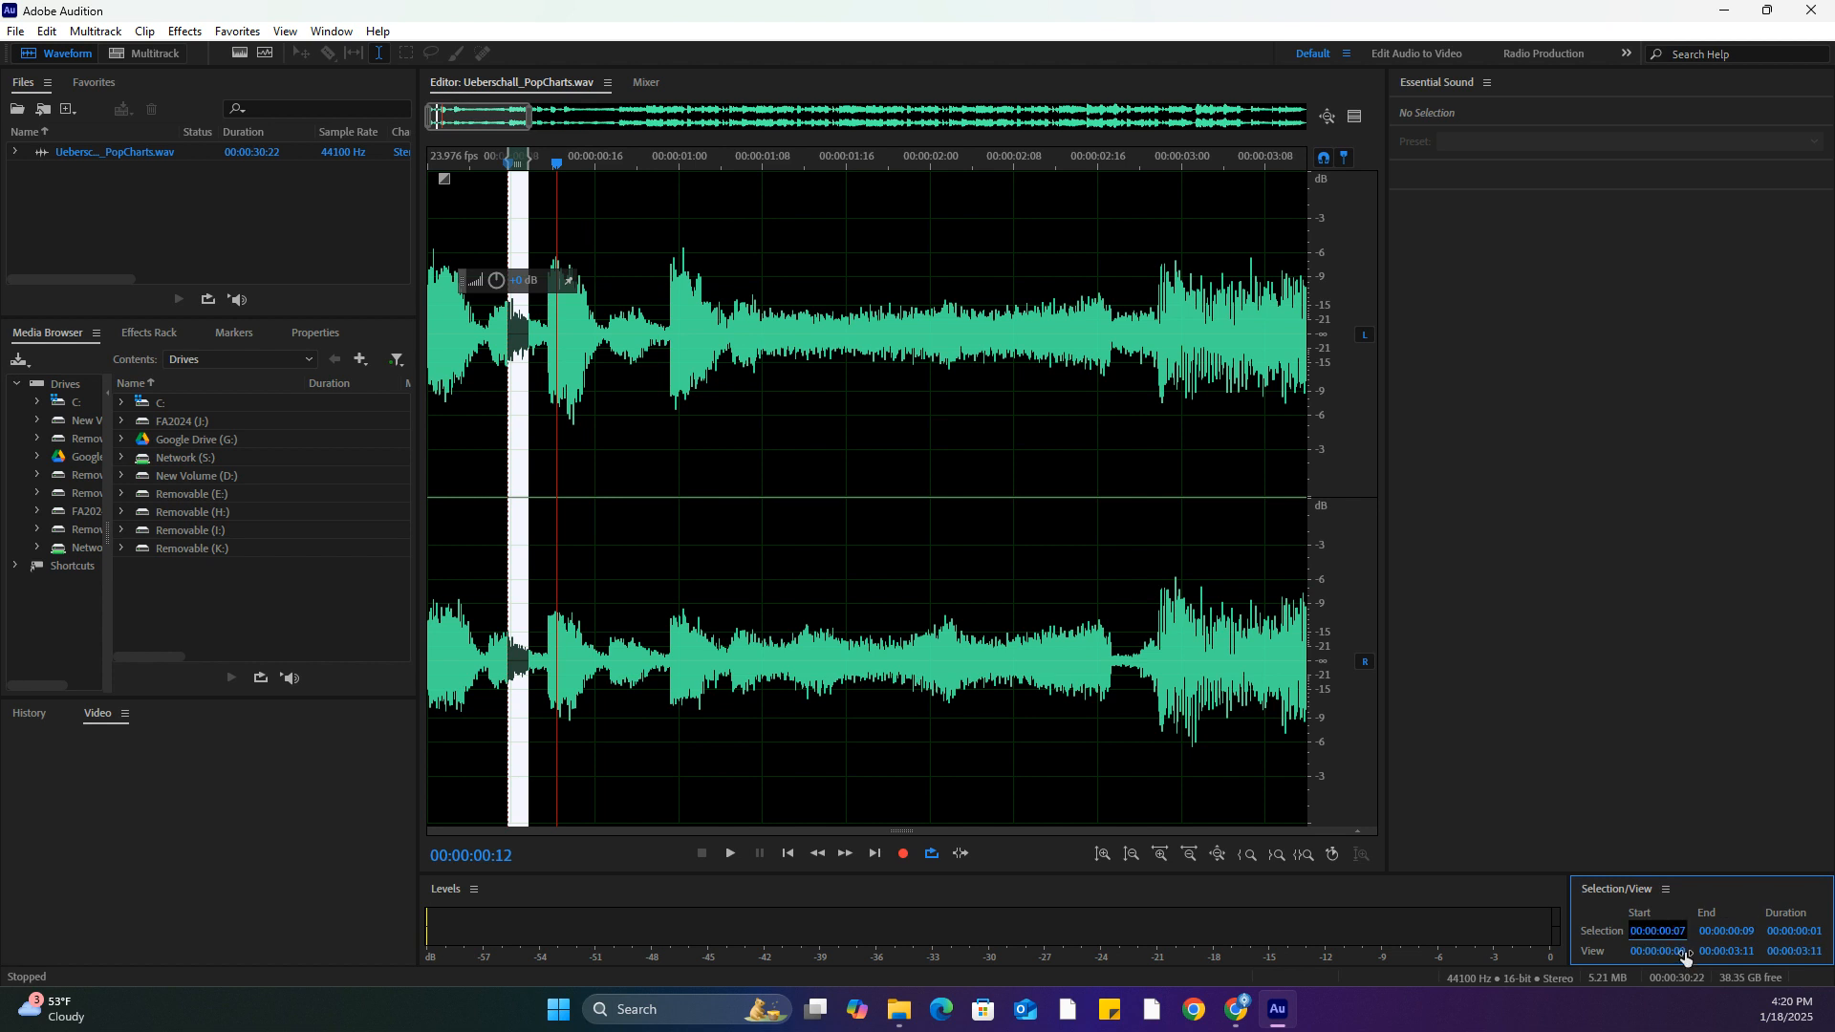
key(space)
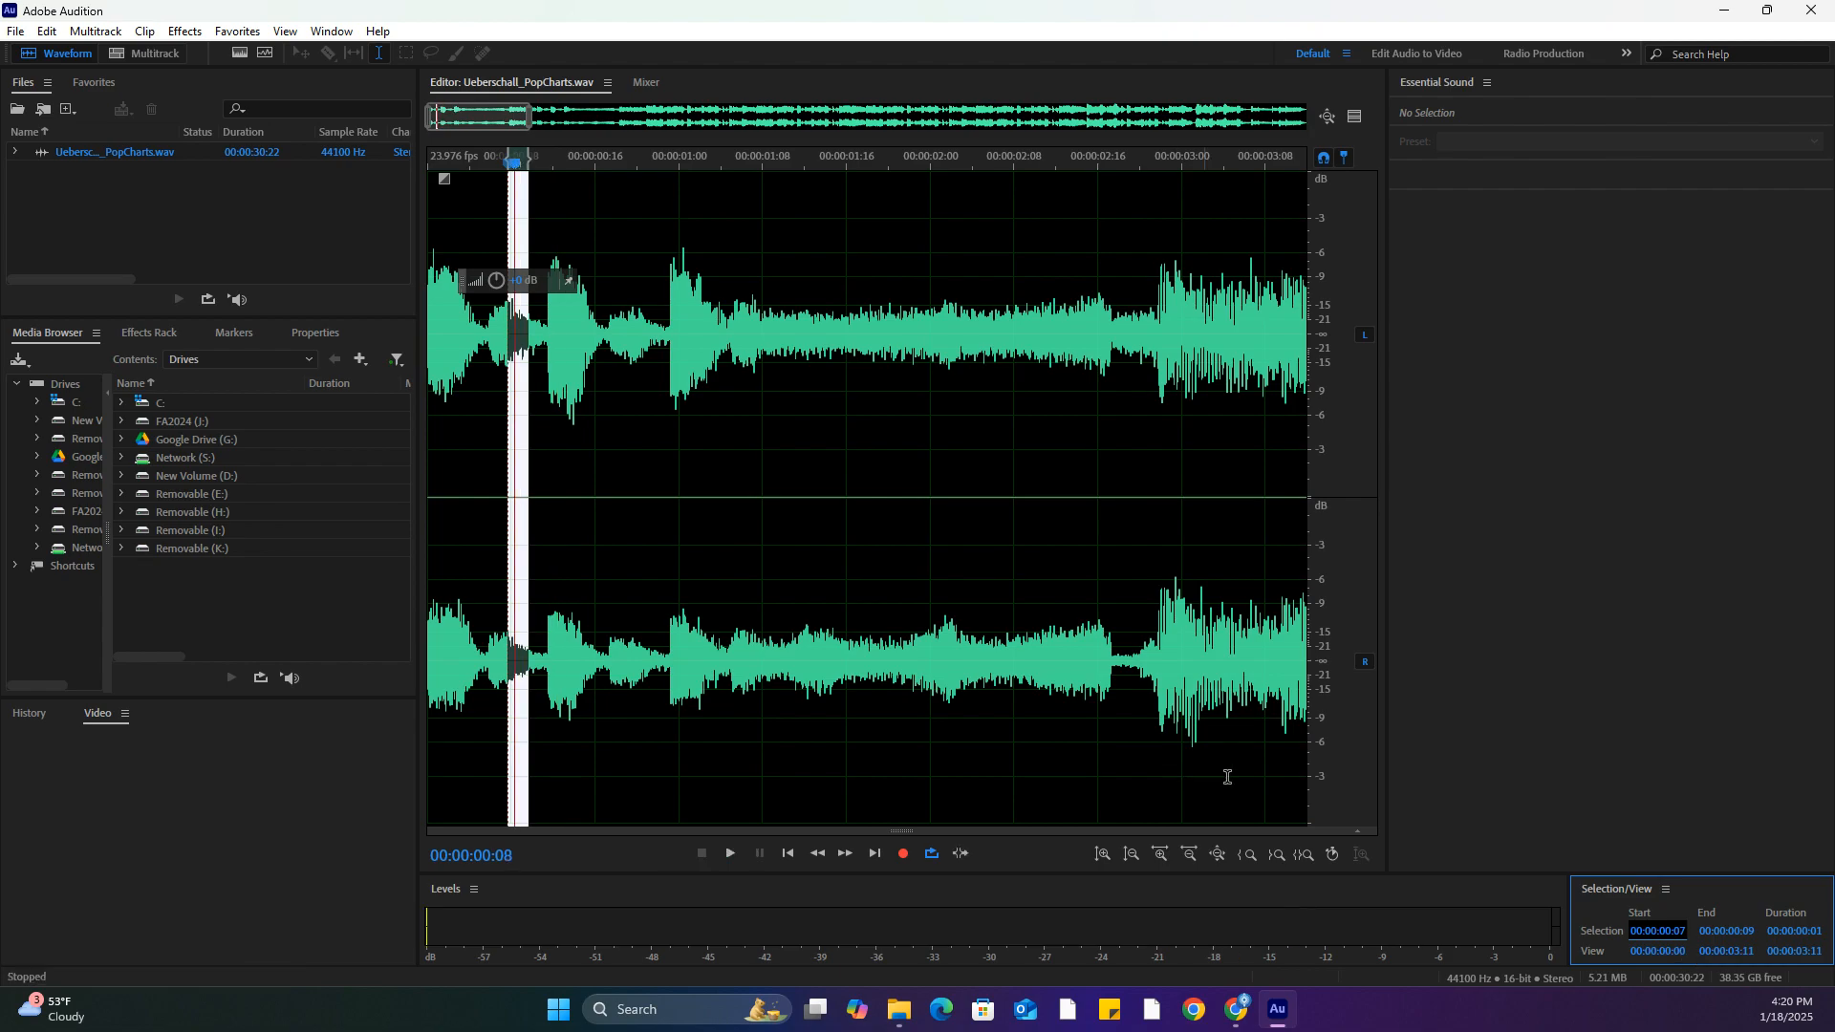
Try to enter 742 as the selection's start time and re-enter its end time in frame-based format
click(1654, 931)
click(1668, 931)
text(742)
click(1725, 935)
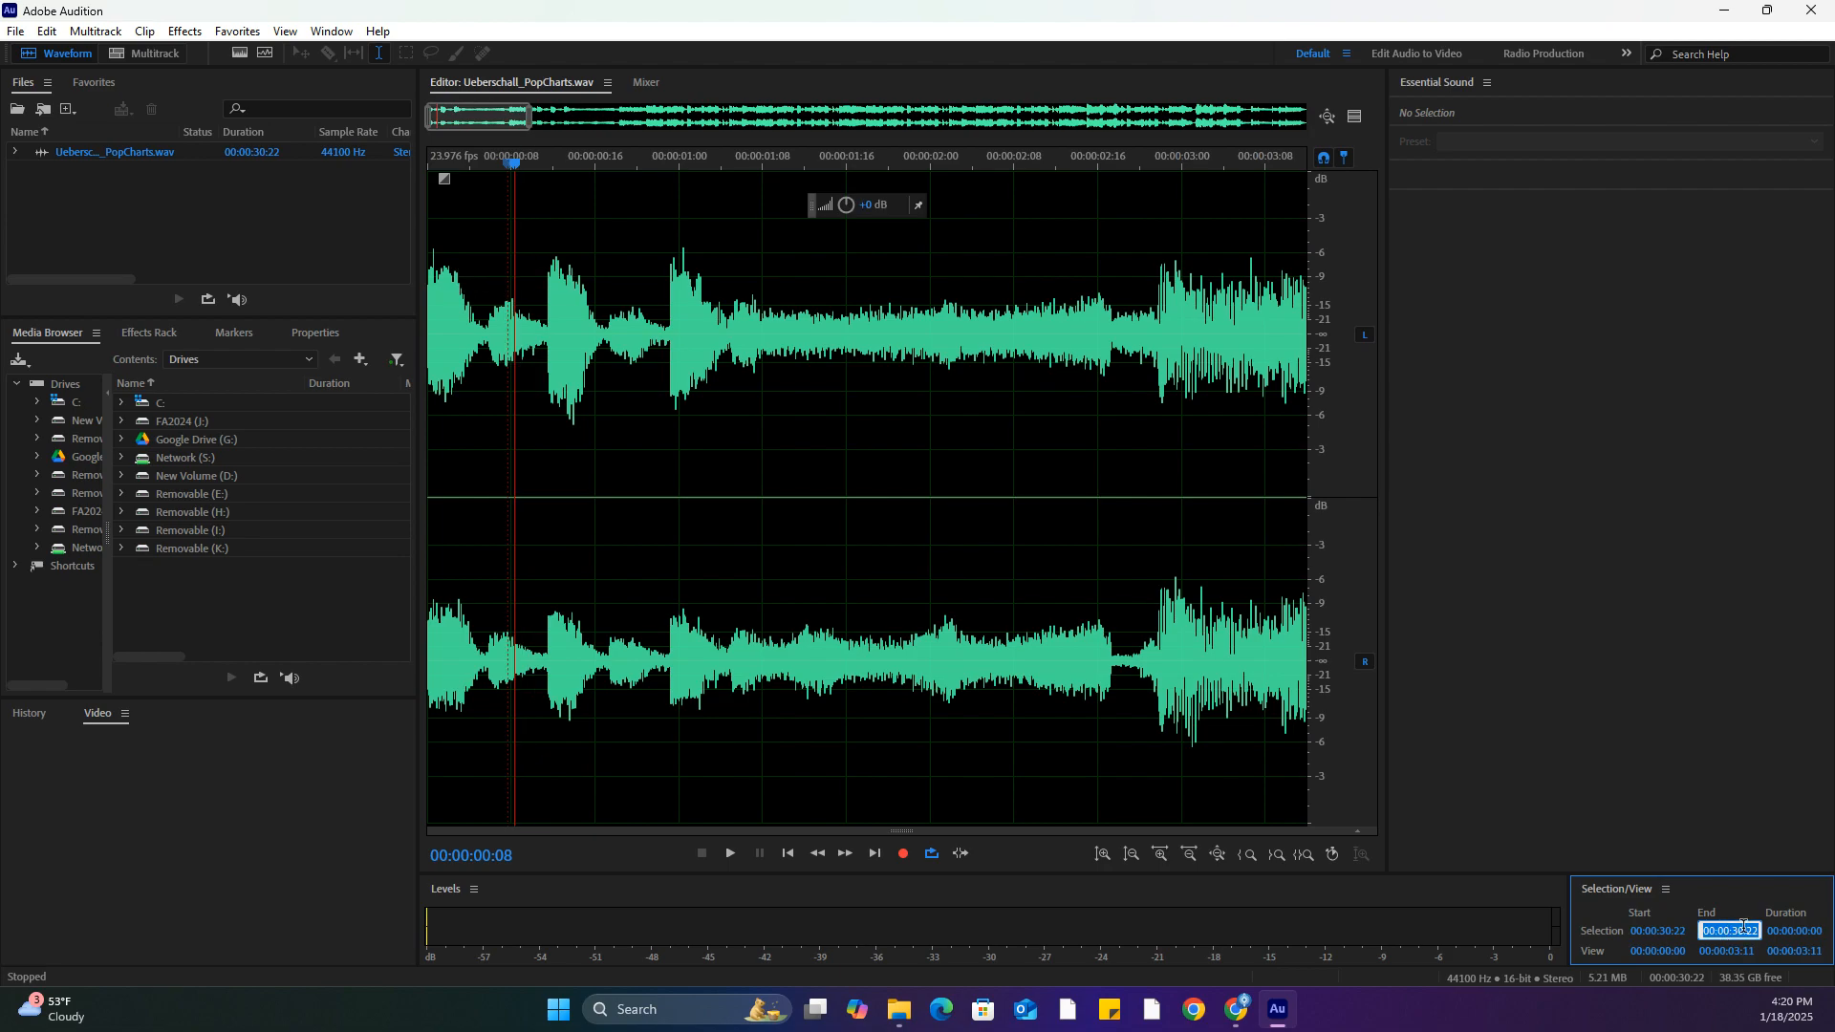
click(1745, 931)
key(Return)
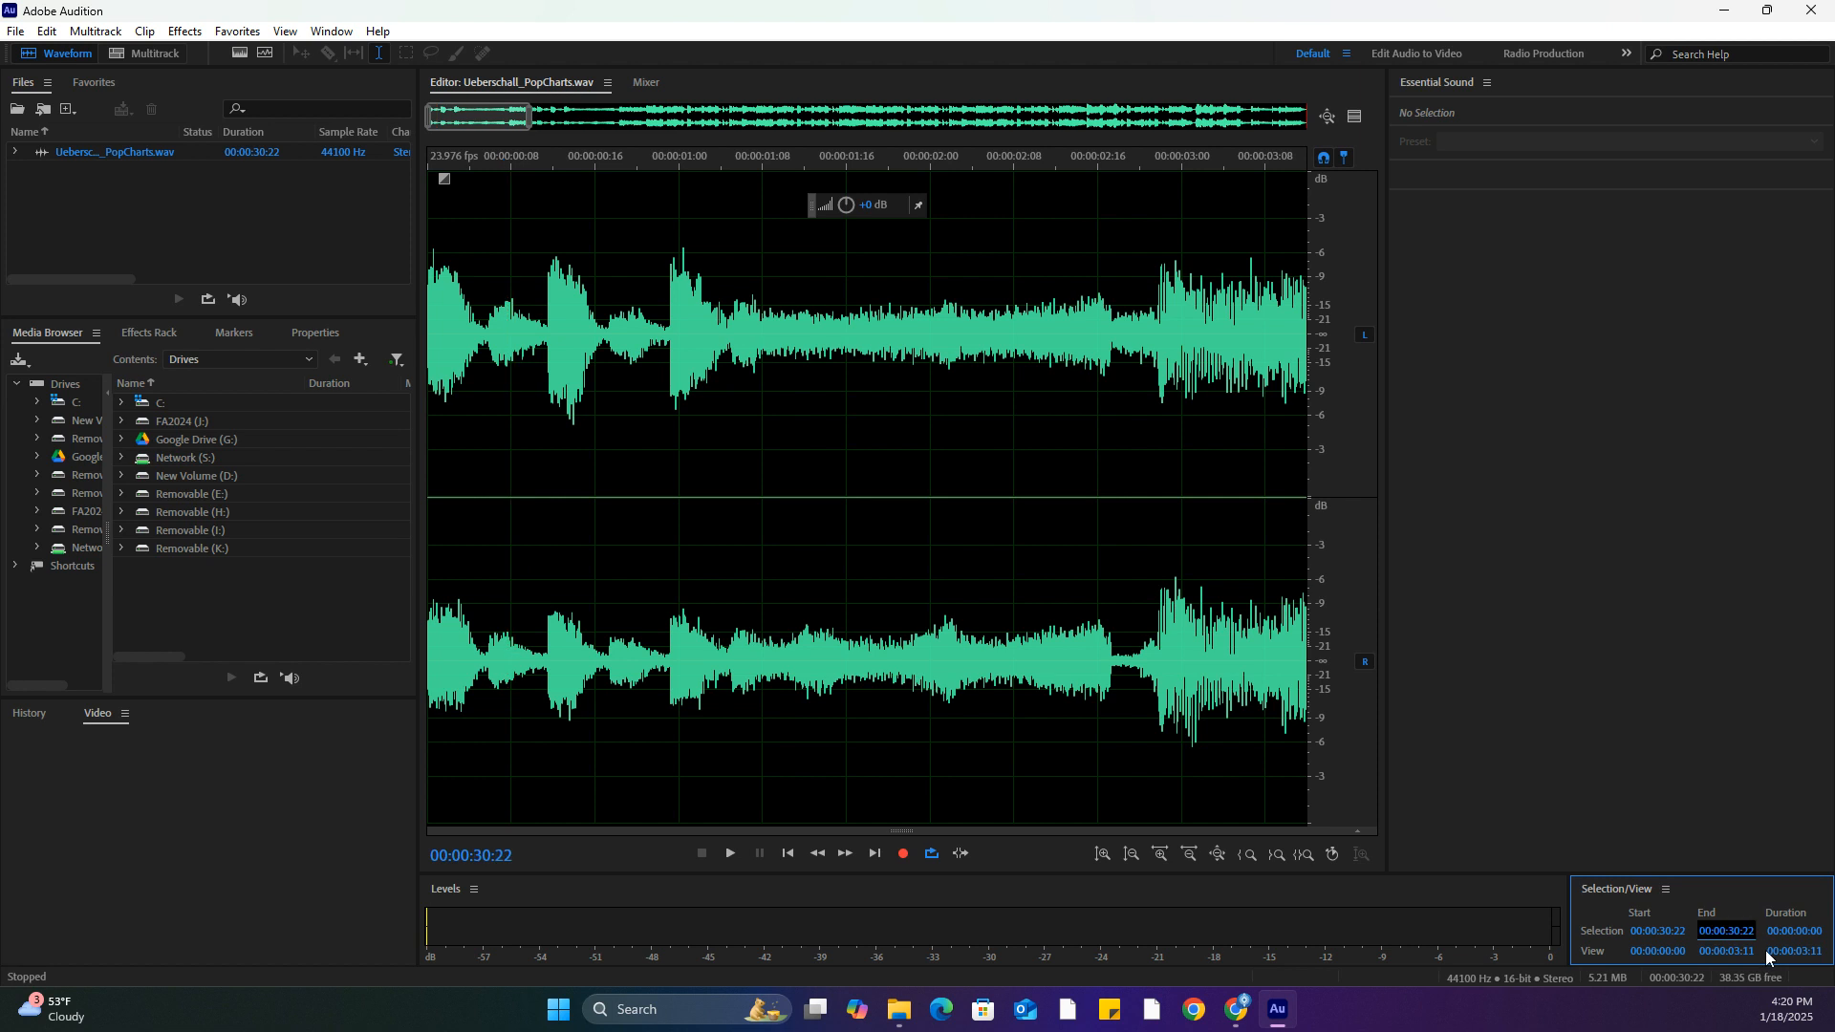
click(1721, 924)
click(1661, 929)
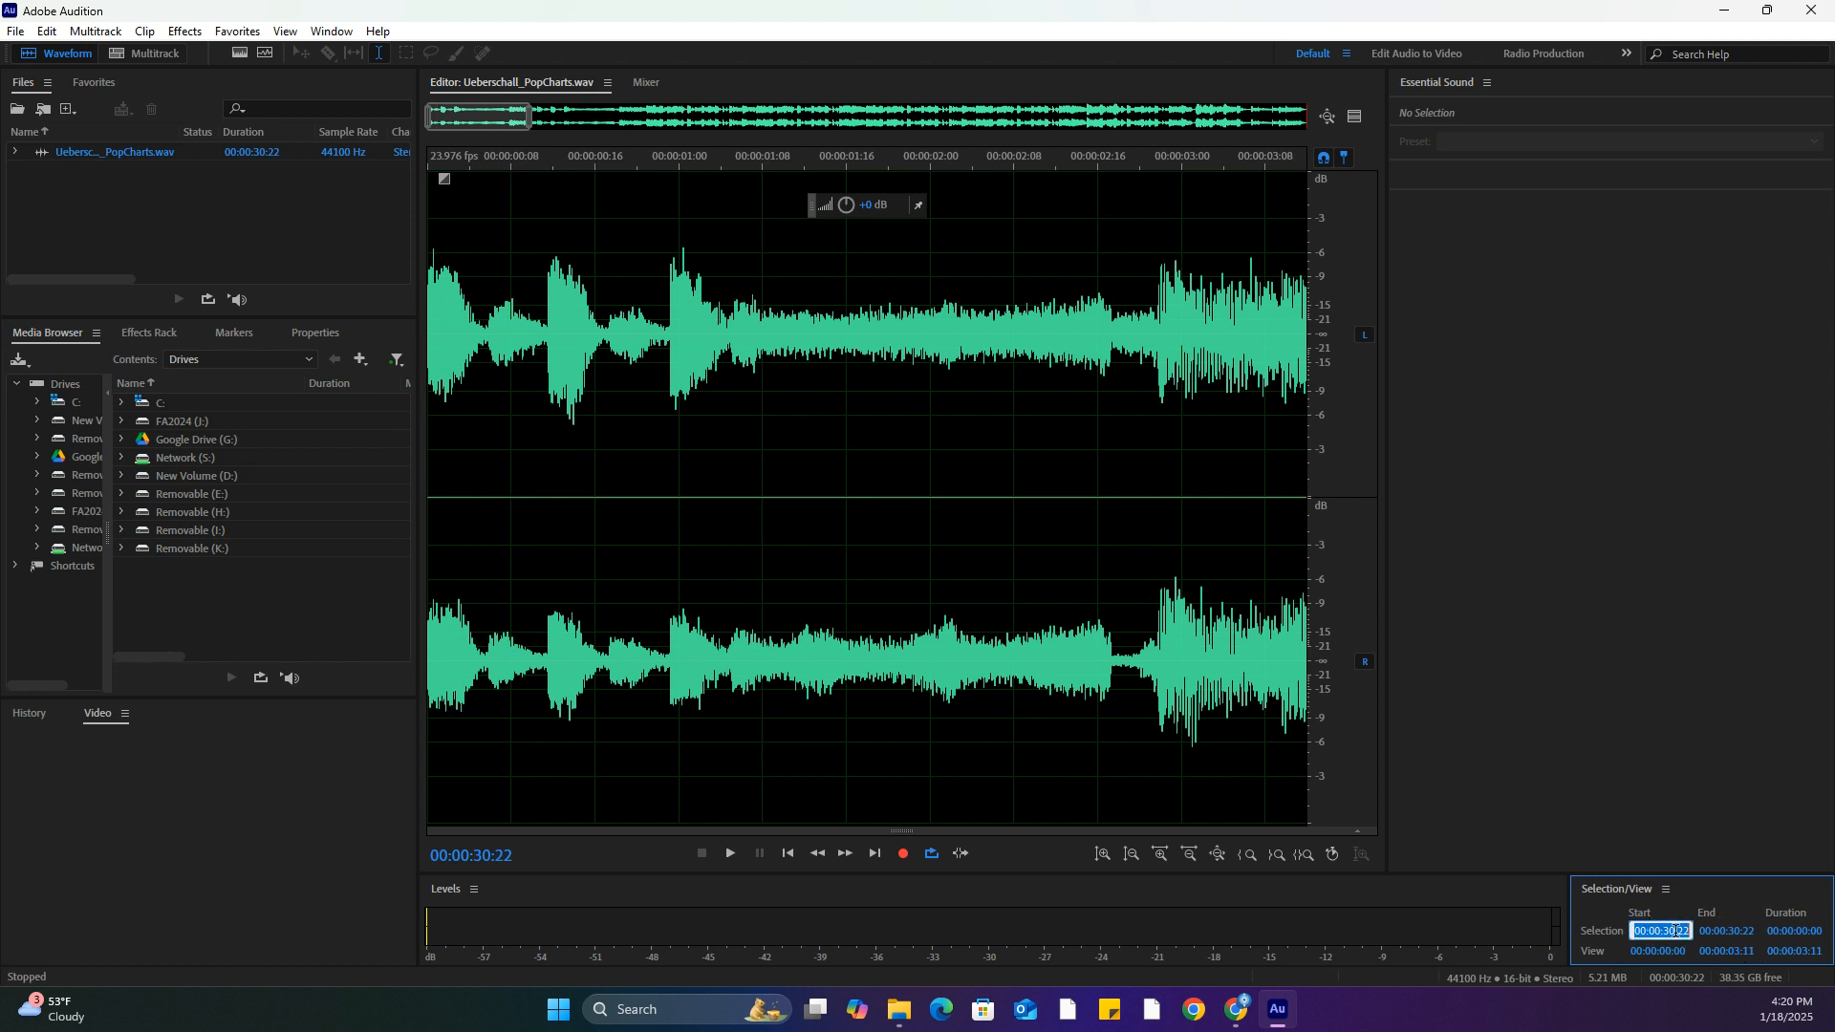
click(1670, 930)
key(Tab)
key(shift+Tab)
Change the time display format of the timeline to Decimal (mm:ss.ddd)
right_click(563, 150)
mouse_move(638, 174)
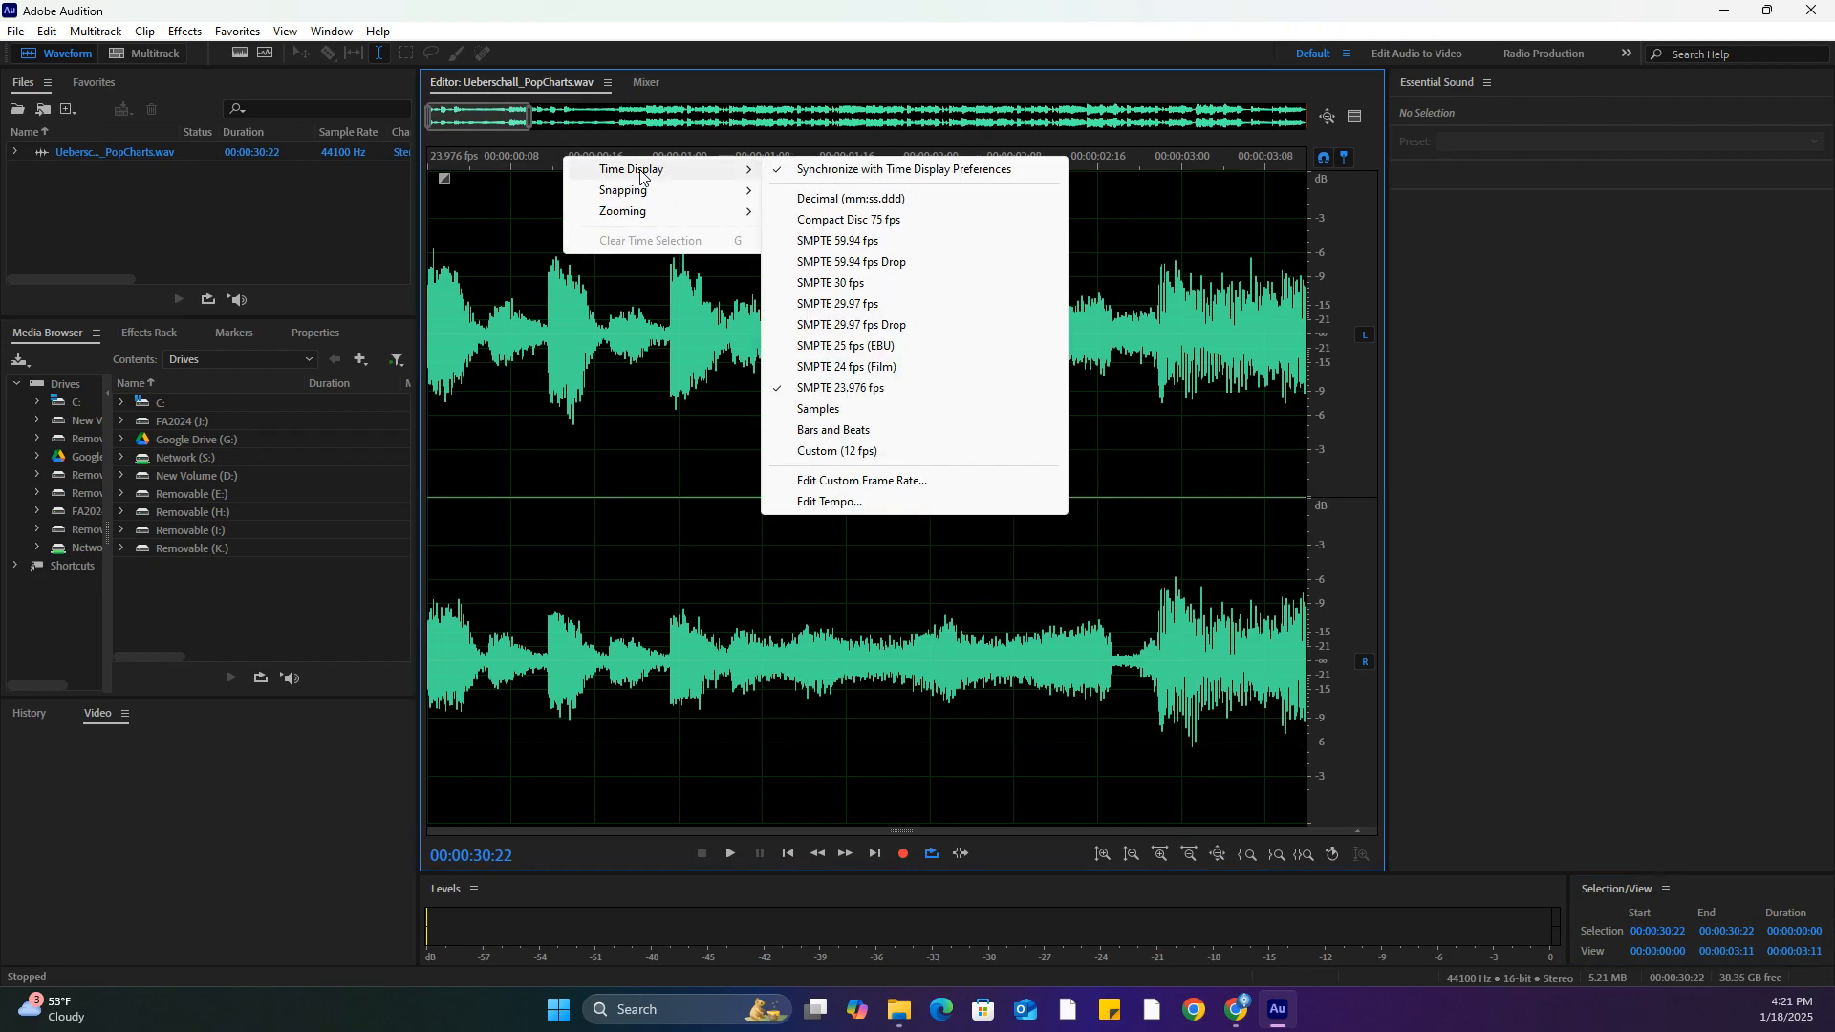
click(841, 200)
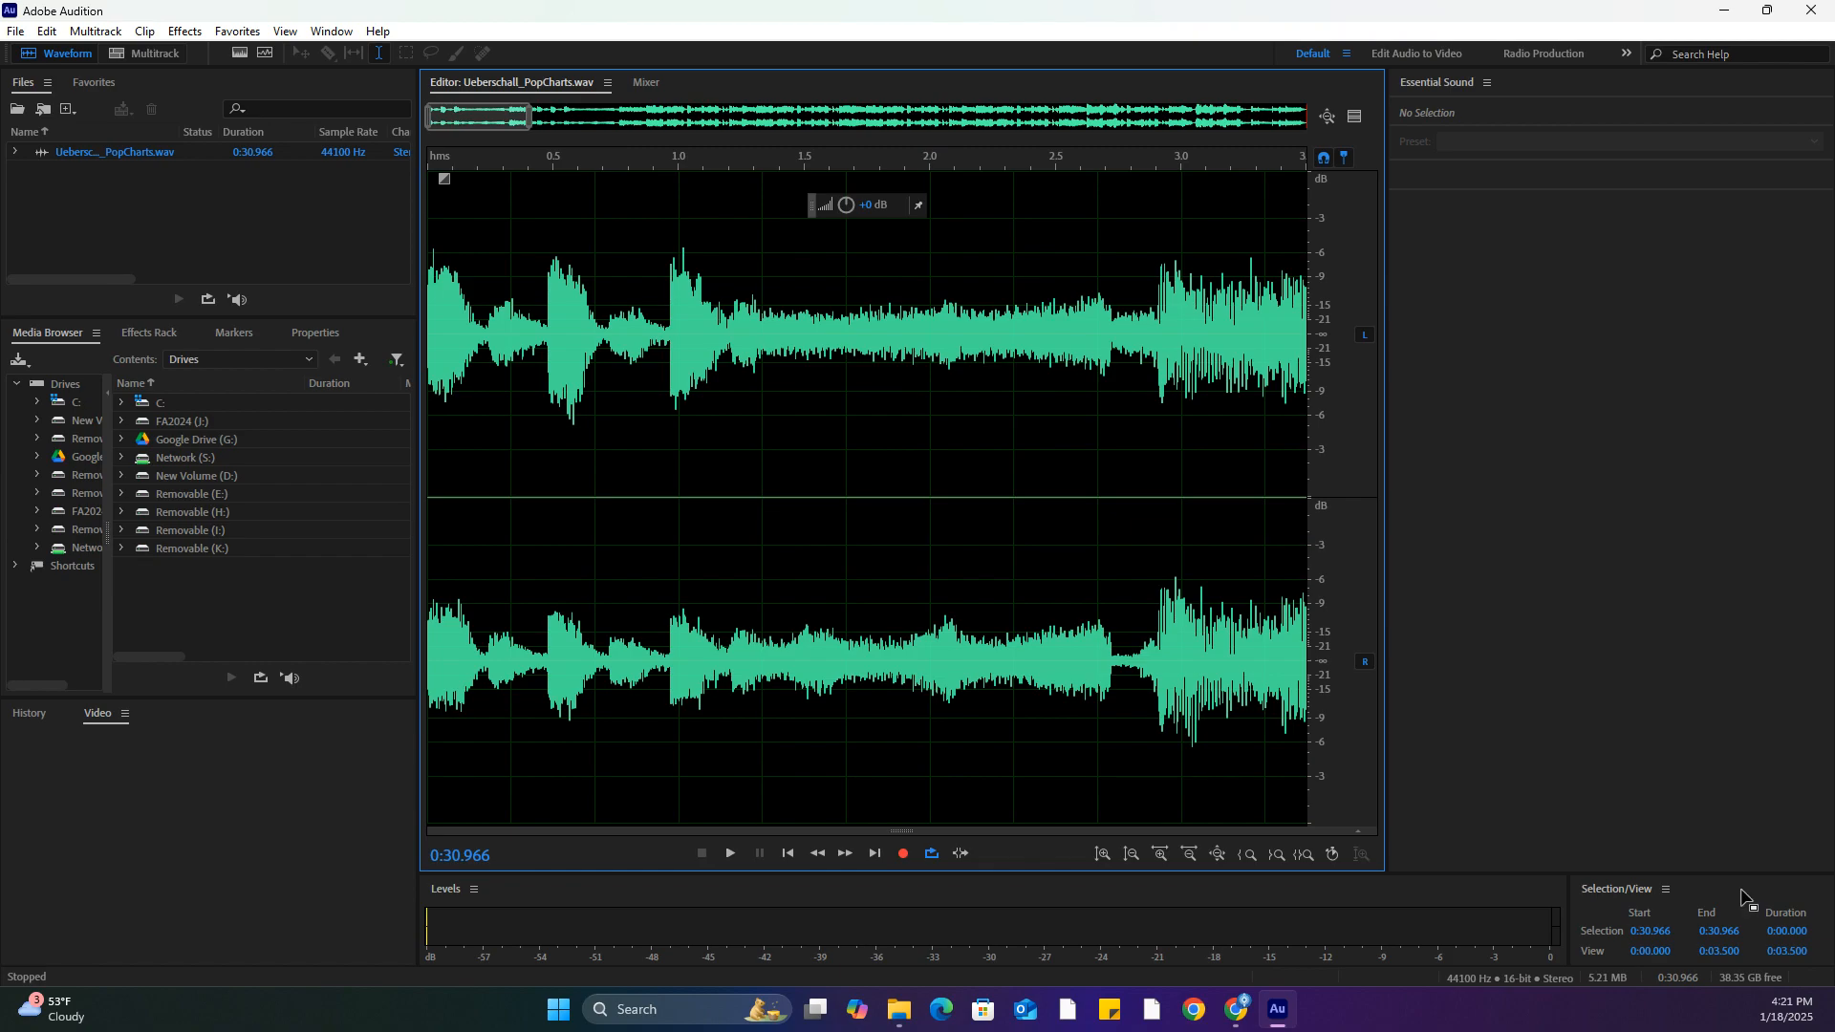
Set the start time of the selection to 0:07.742
click(1663, 929)
click(1663, 928)
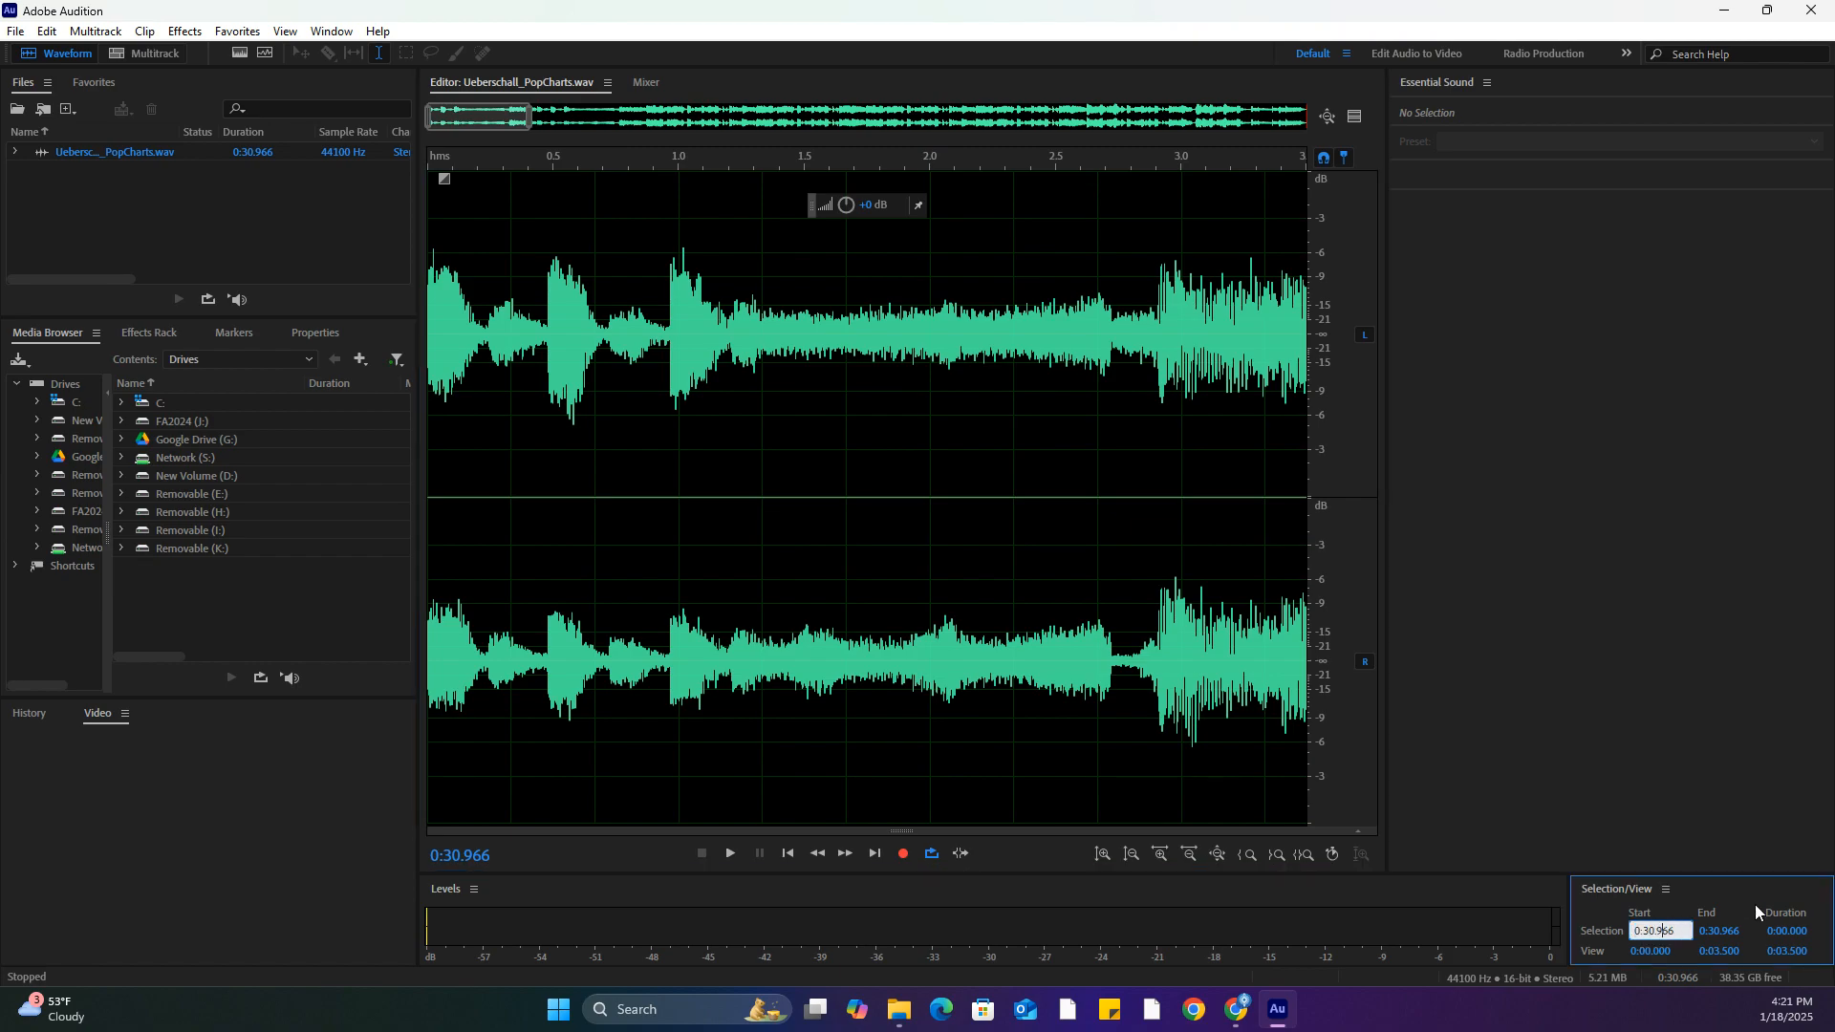
key(BackSpace)
text(7)
key(ctrl+a)
text(0:07.800)
key(BackSpace)
key(BackSpace)
key(BackSpace)
key(BackSpace)
text(.742)
key(Tab)
Set the end time of the selection to 0:09.673
click(1735, 931)
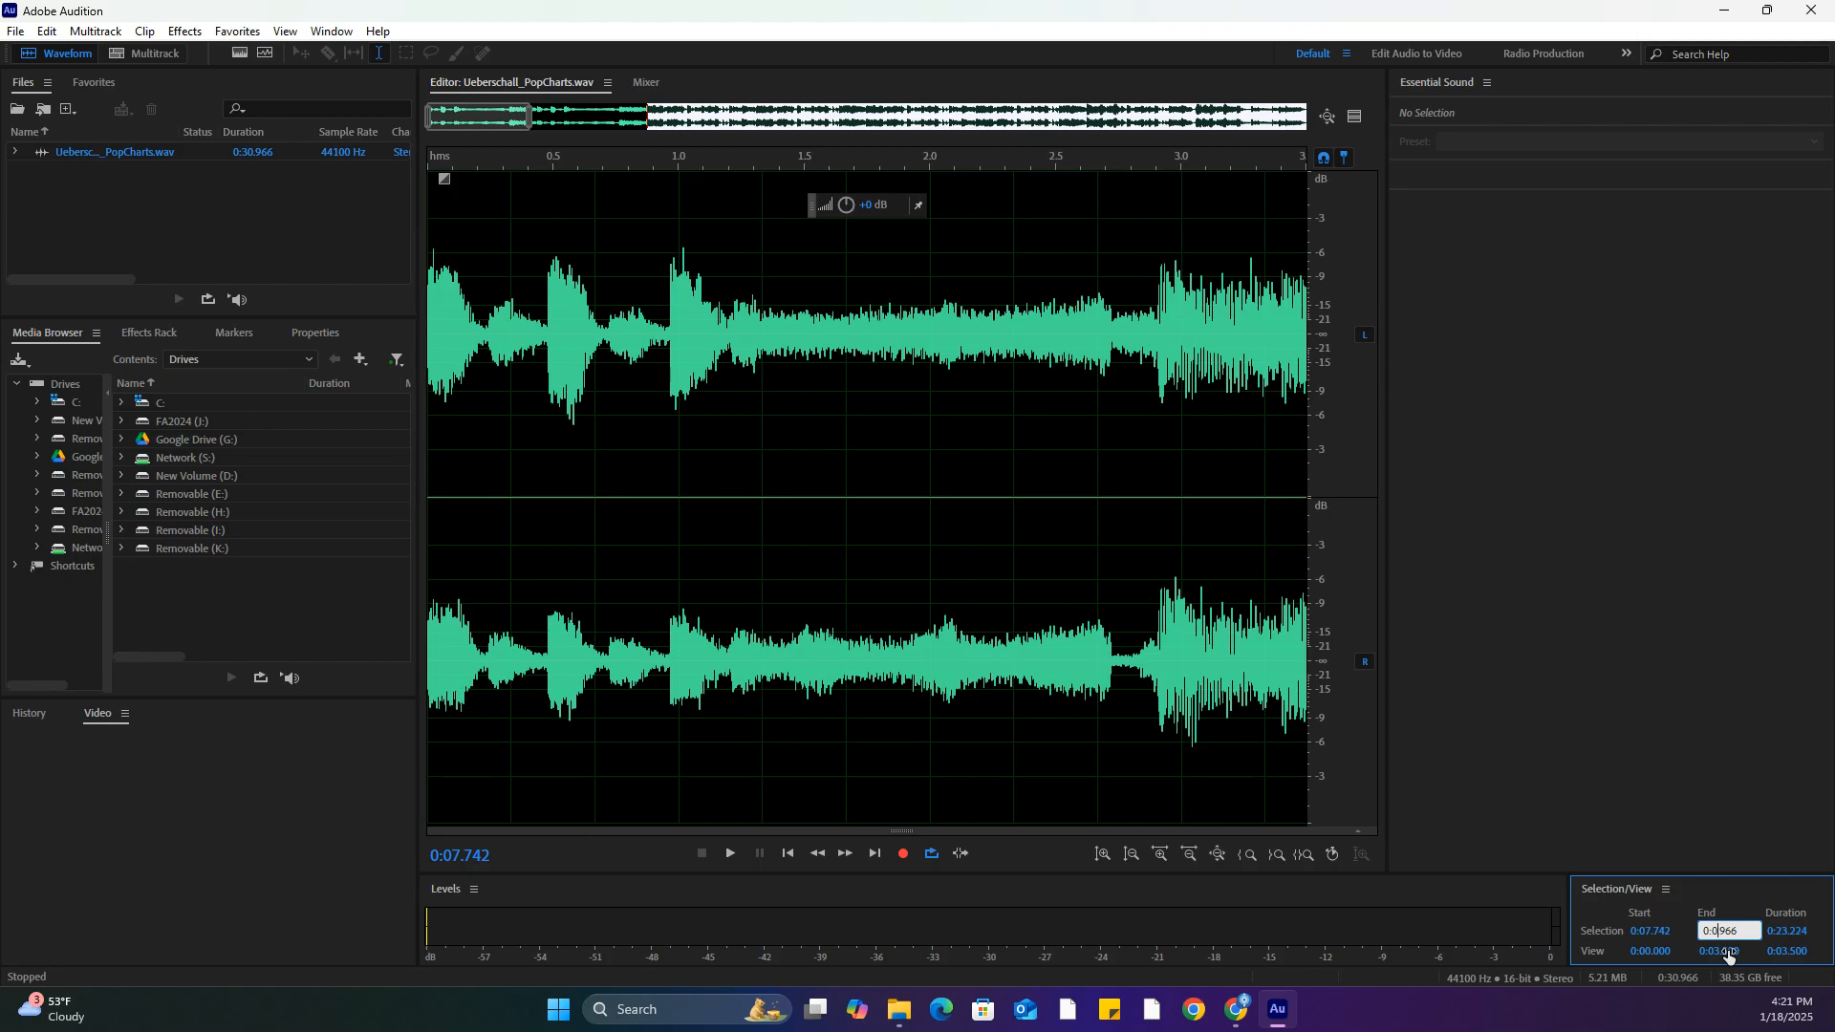
text(9)
key(Delete)
key(Delete)
key(Delete)
key(Delete)
text(.673)
key(Return)
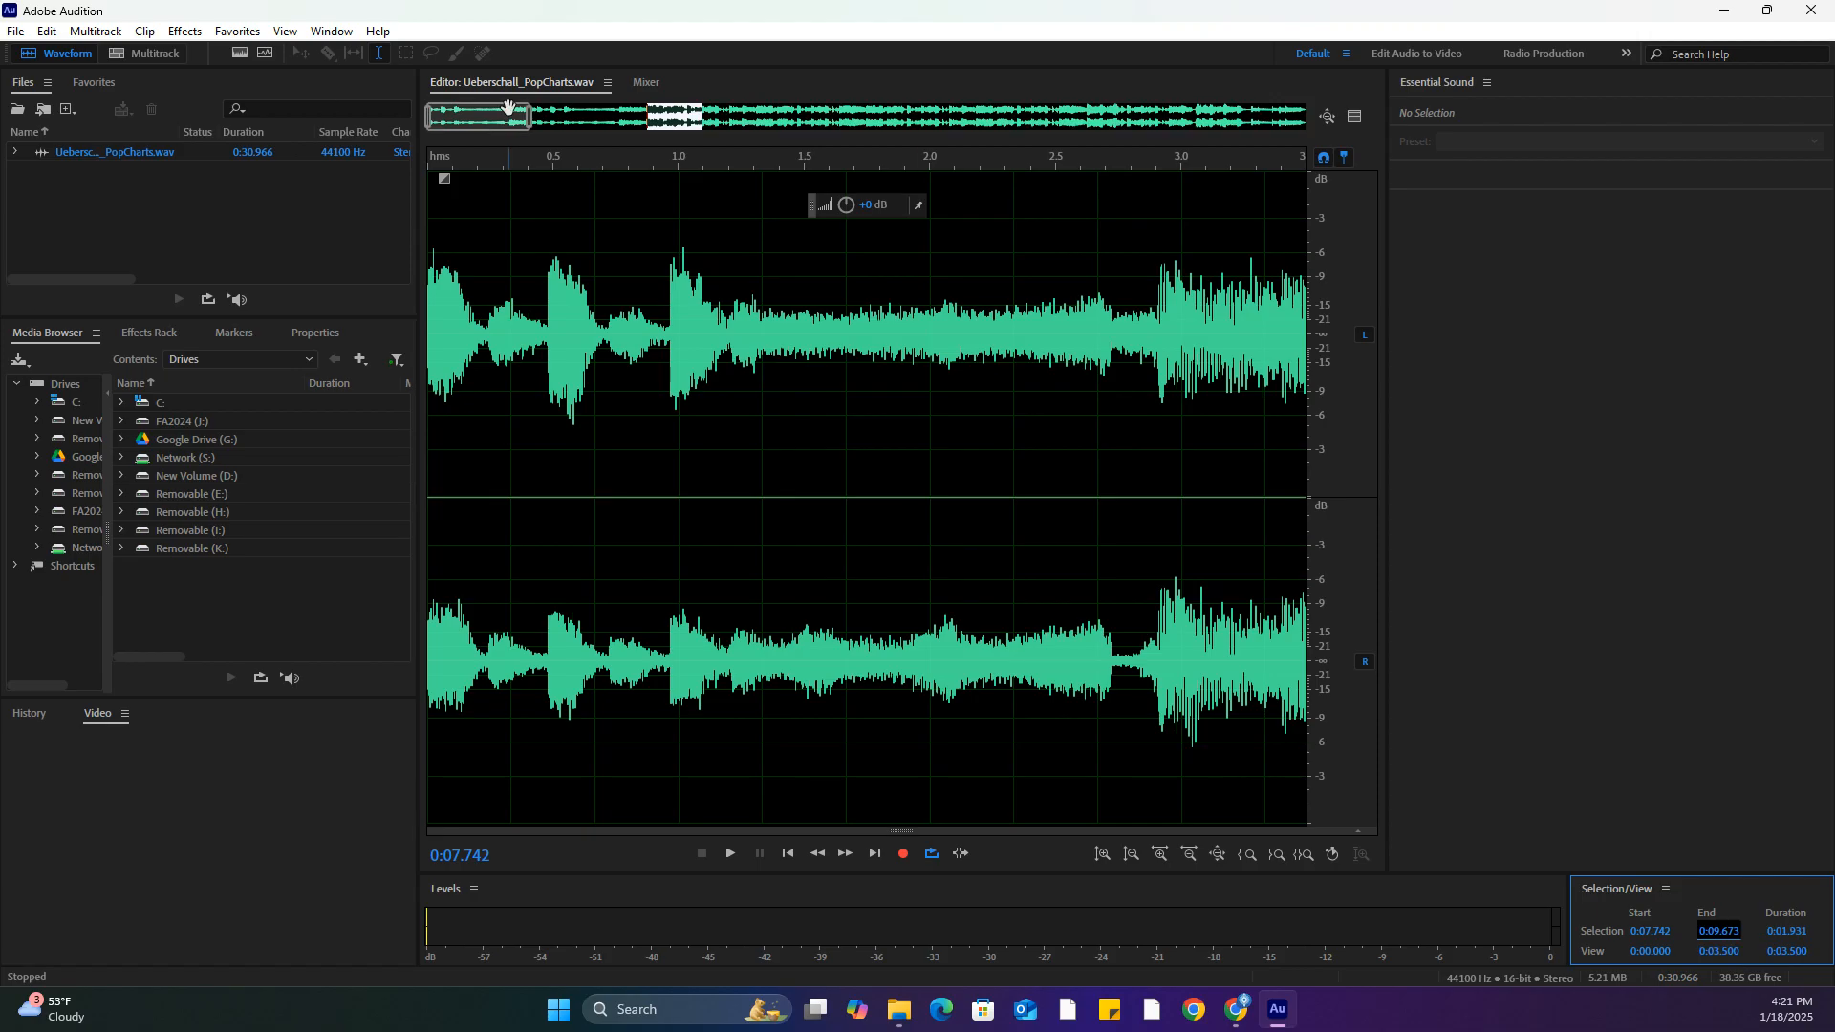
Bring the selected passage into view in the waveform and listen to it loop
drag(506, 115, 689, 124)
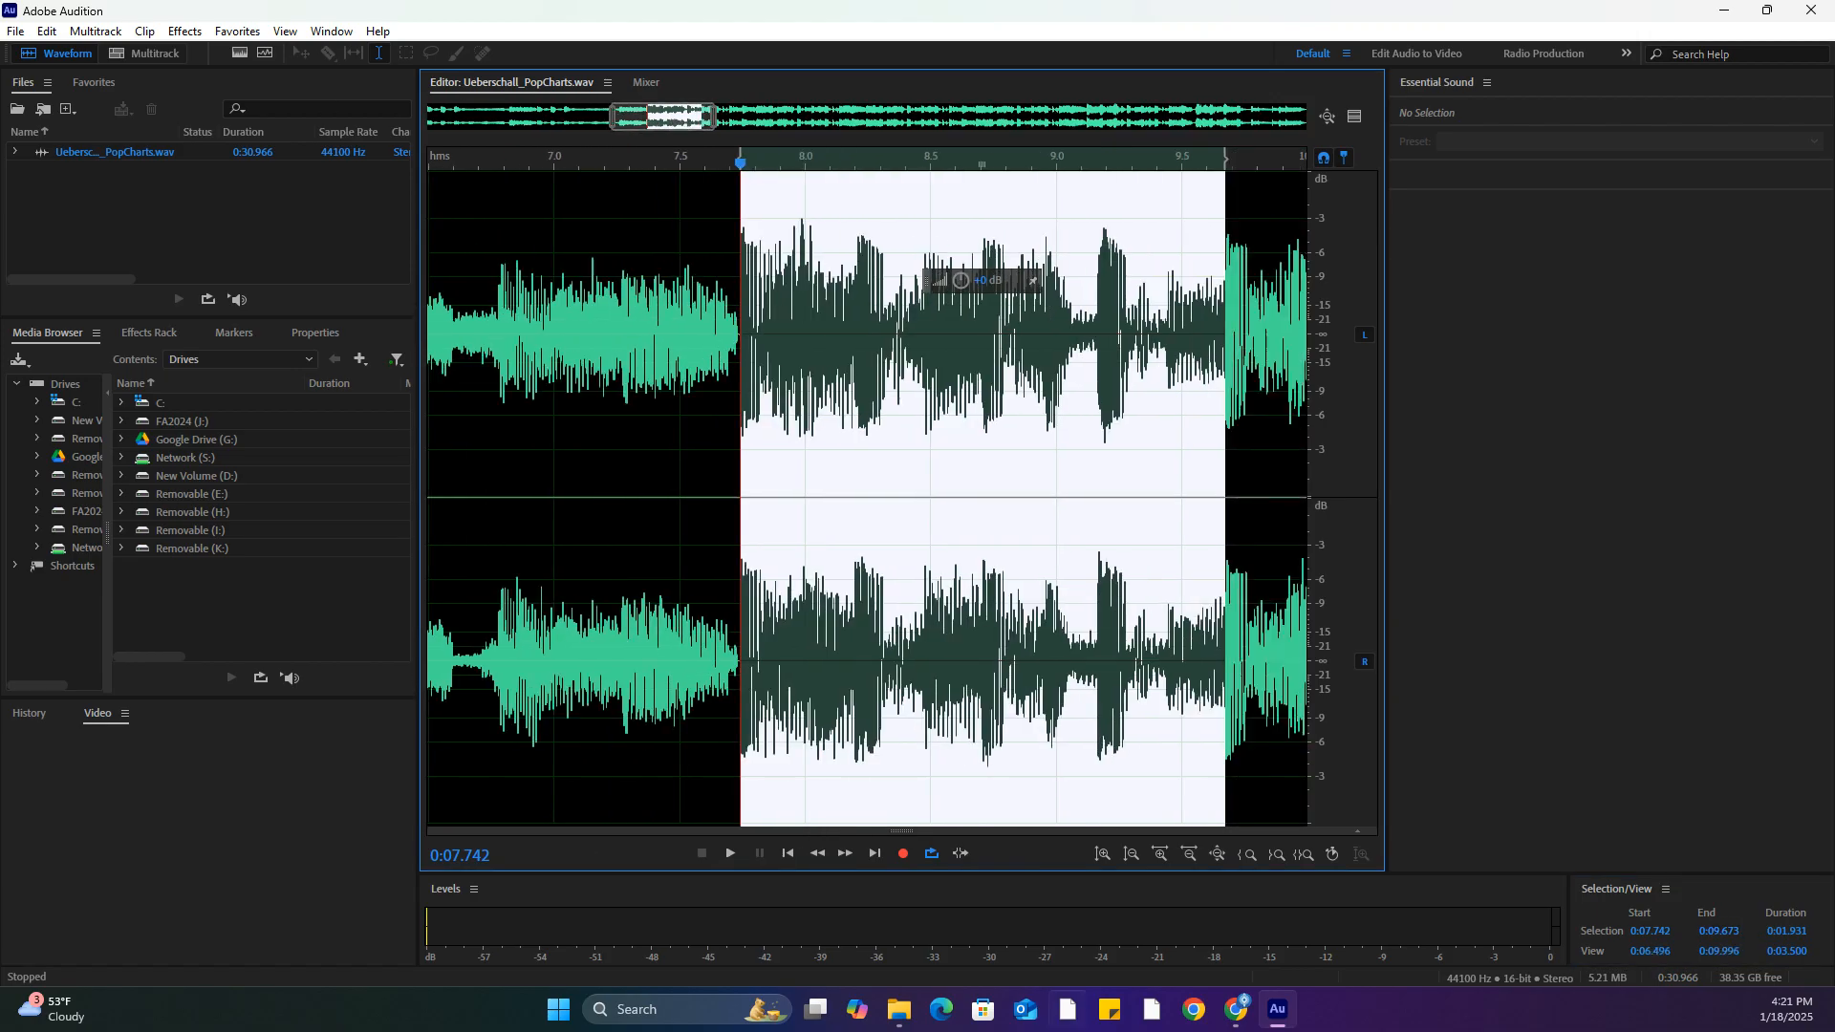
key(space)
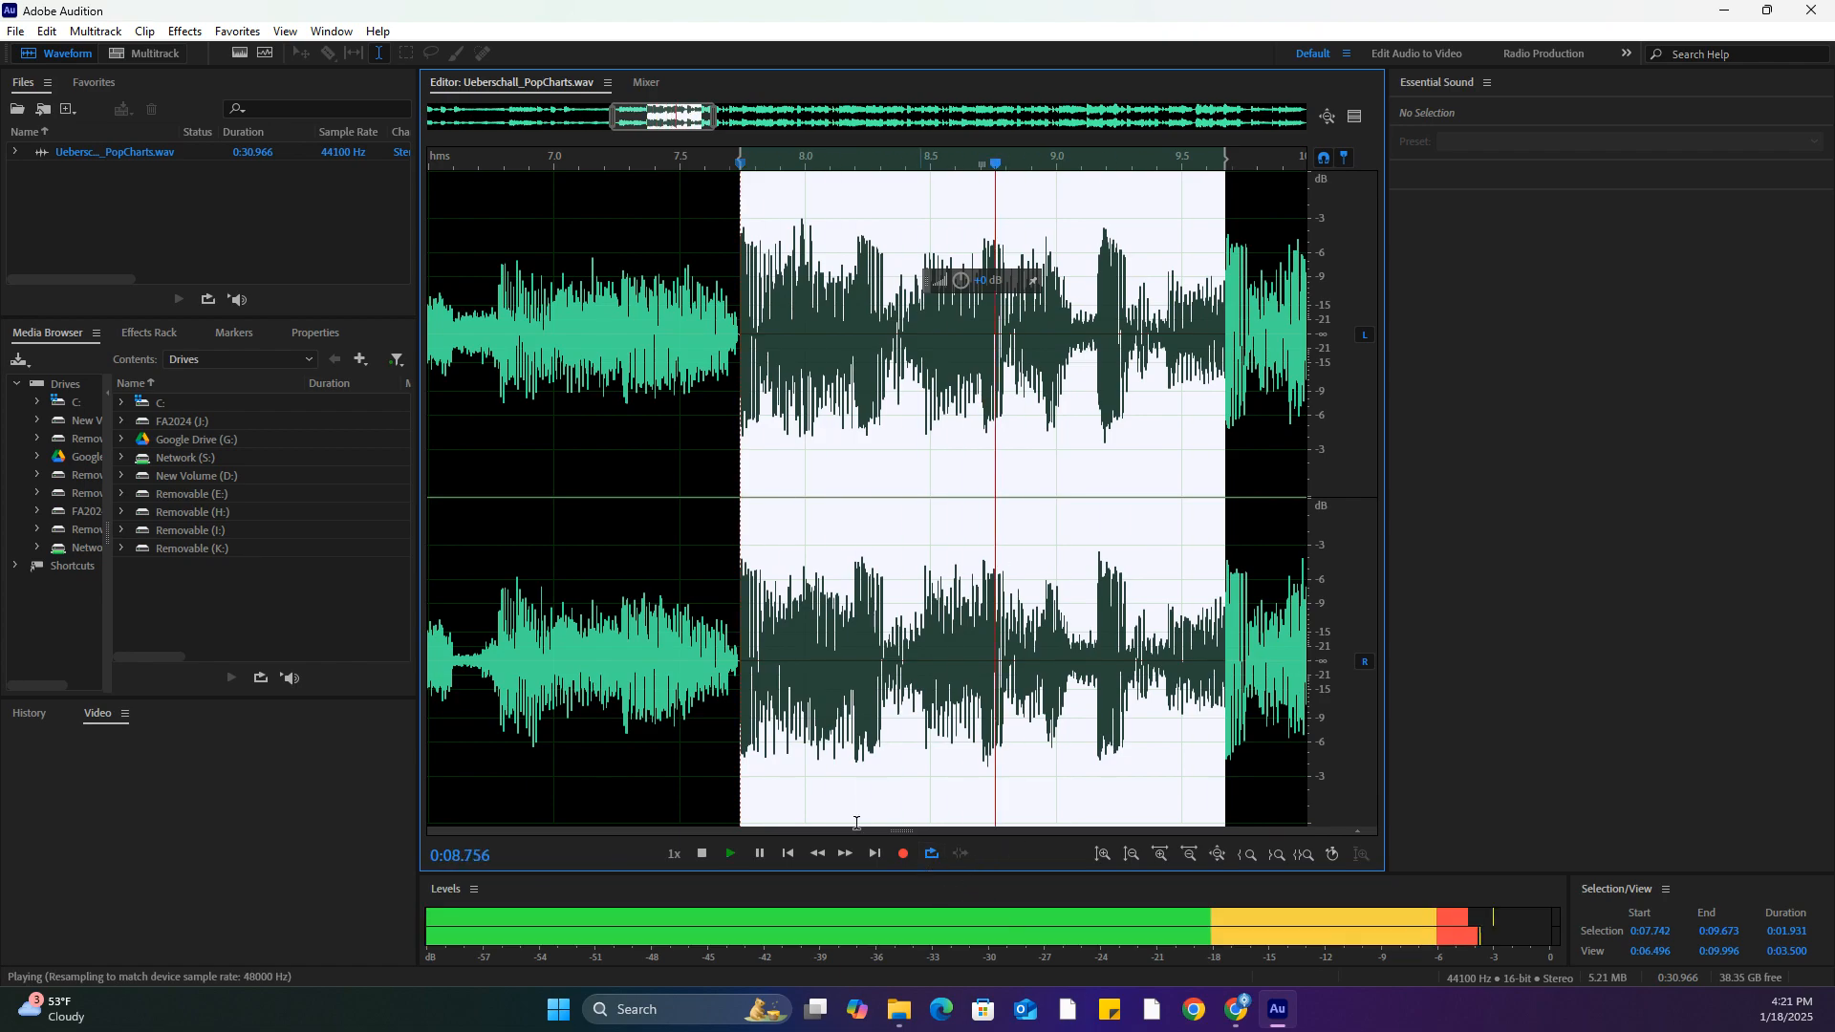
key(space)
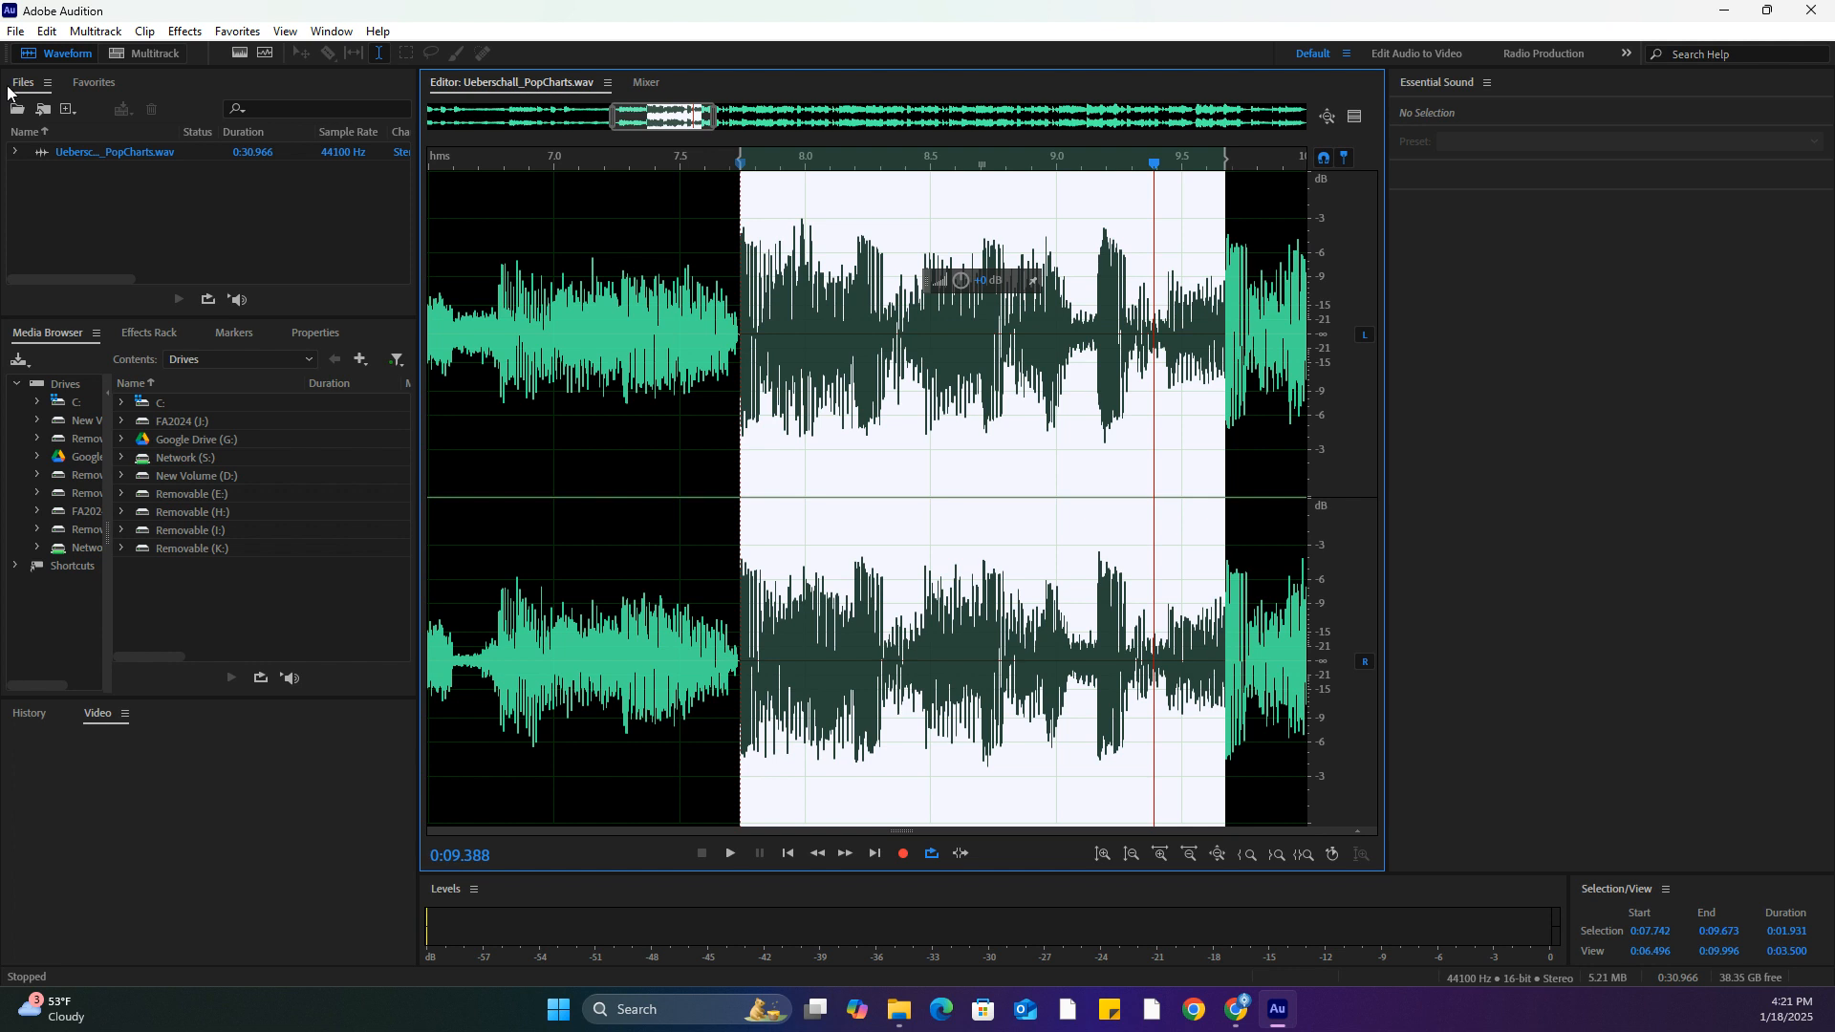
Copy the selected passage to a new file and play the new file as a loop
click(48, 35)
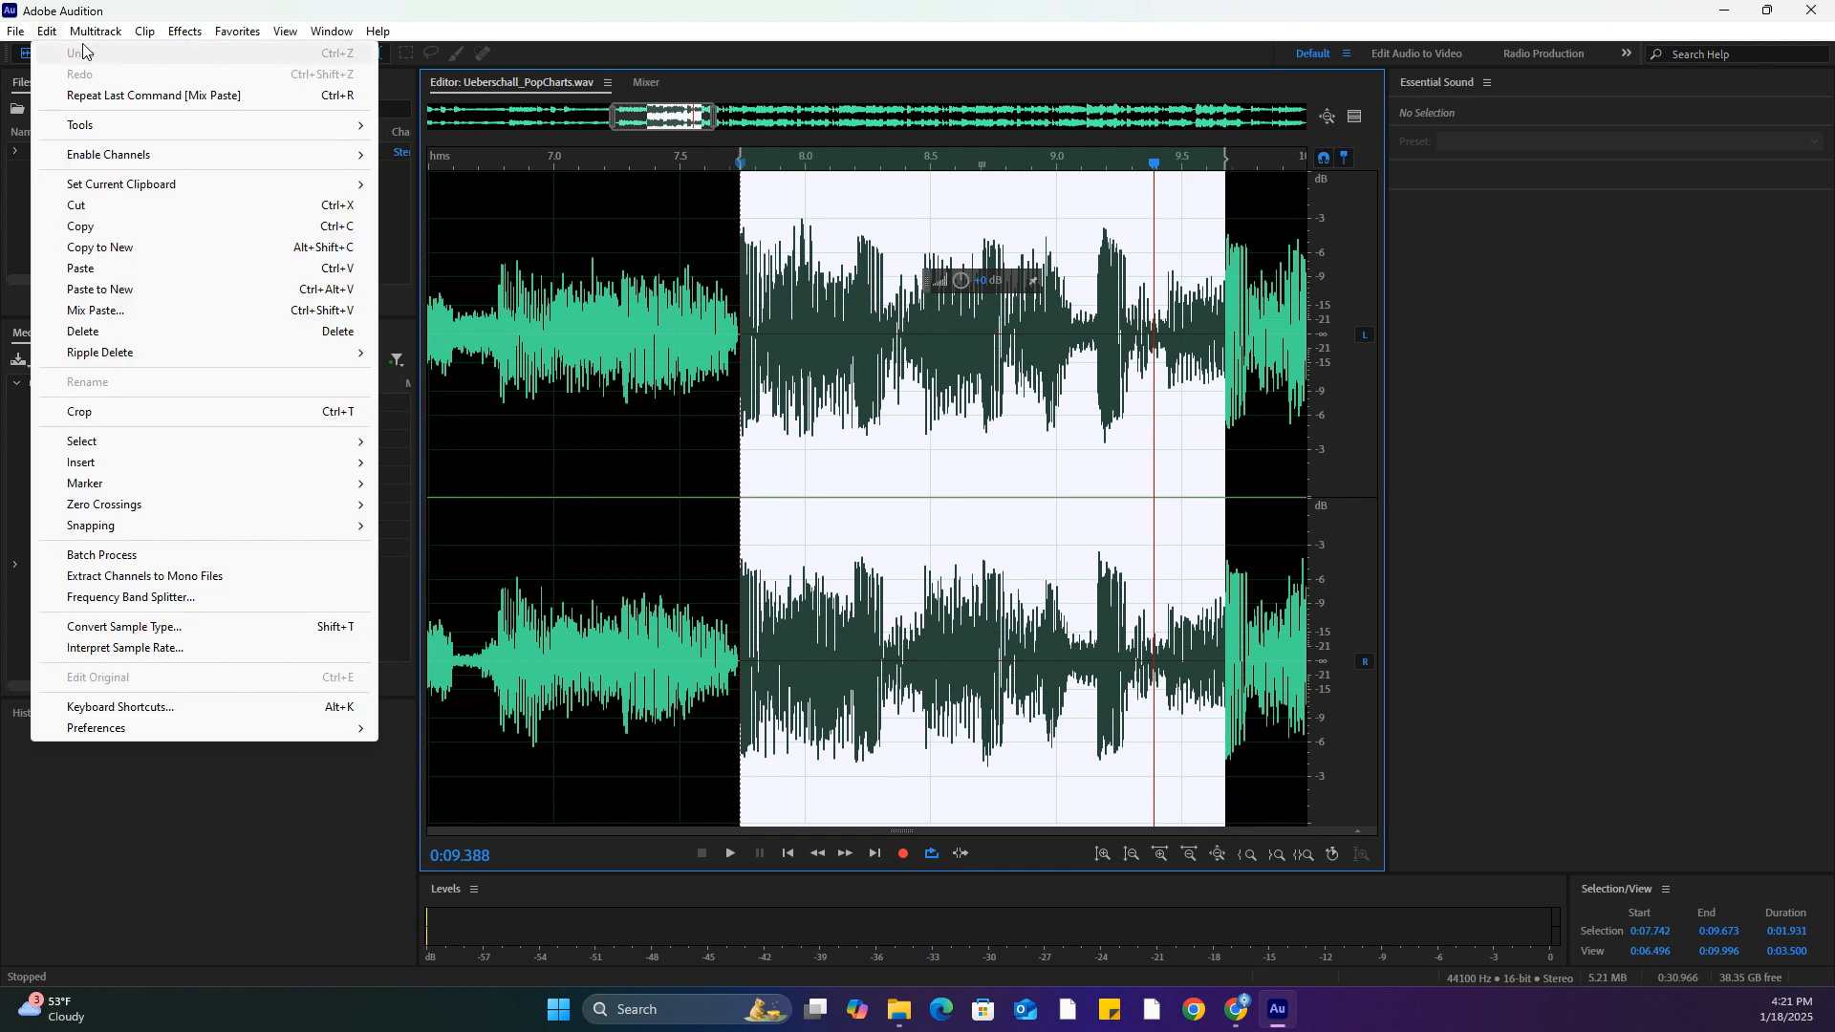
click(122, 248)
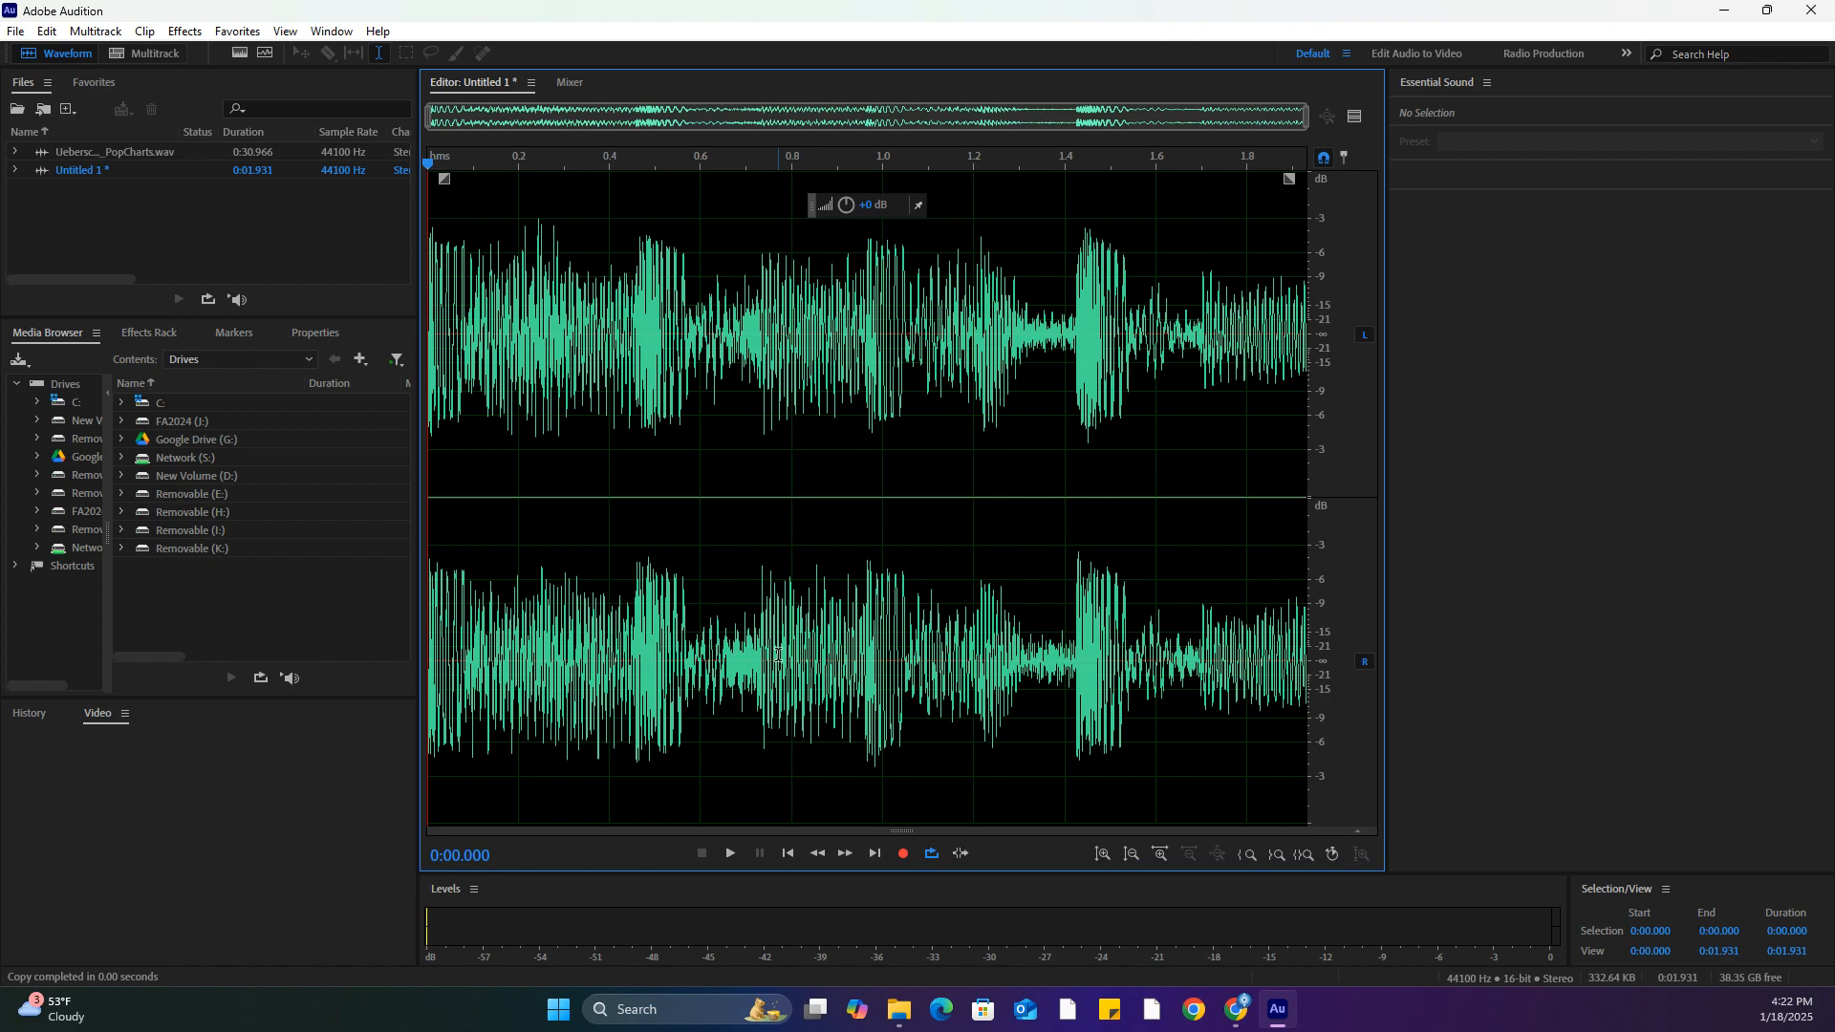
key(space)
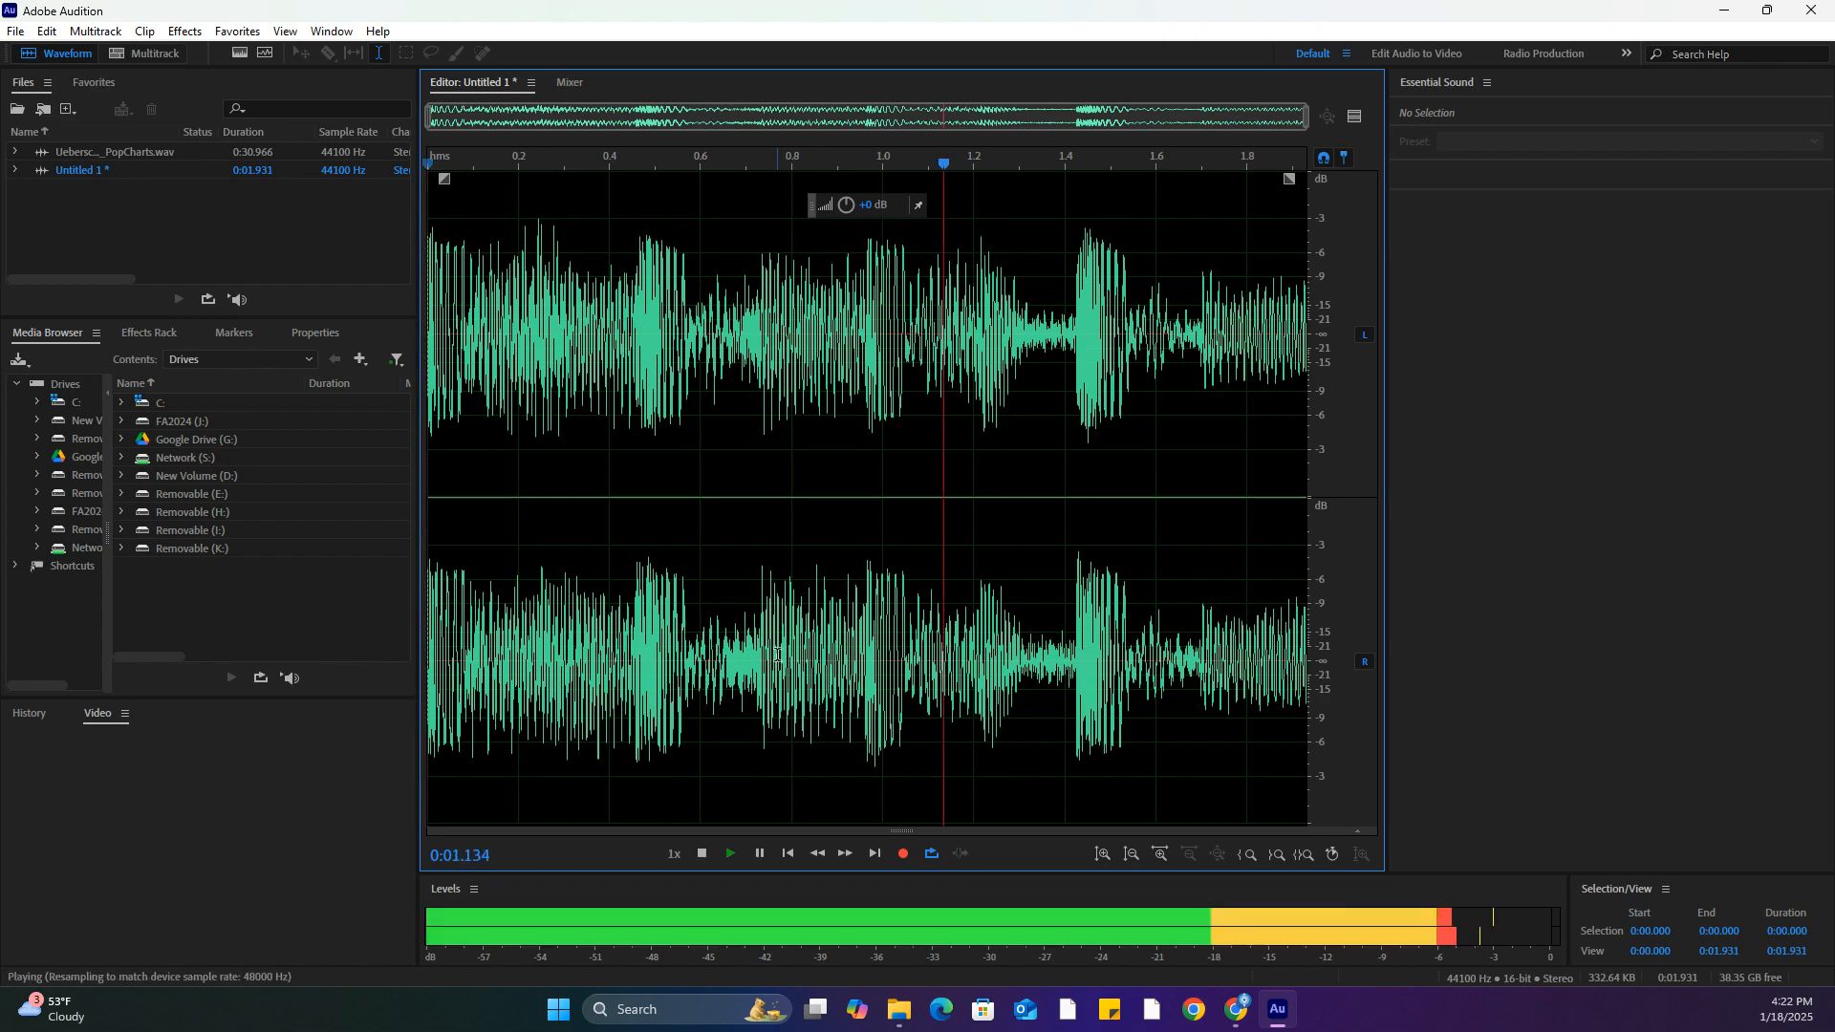
key(space)
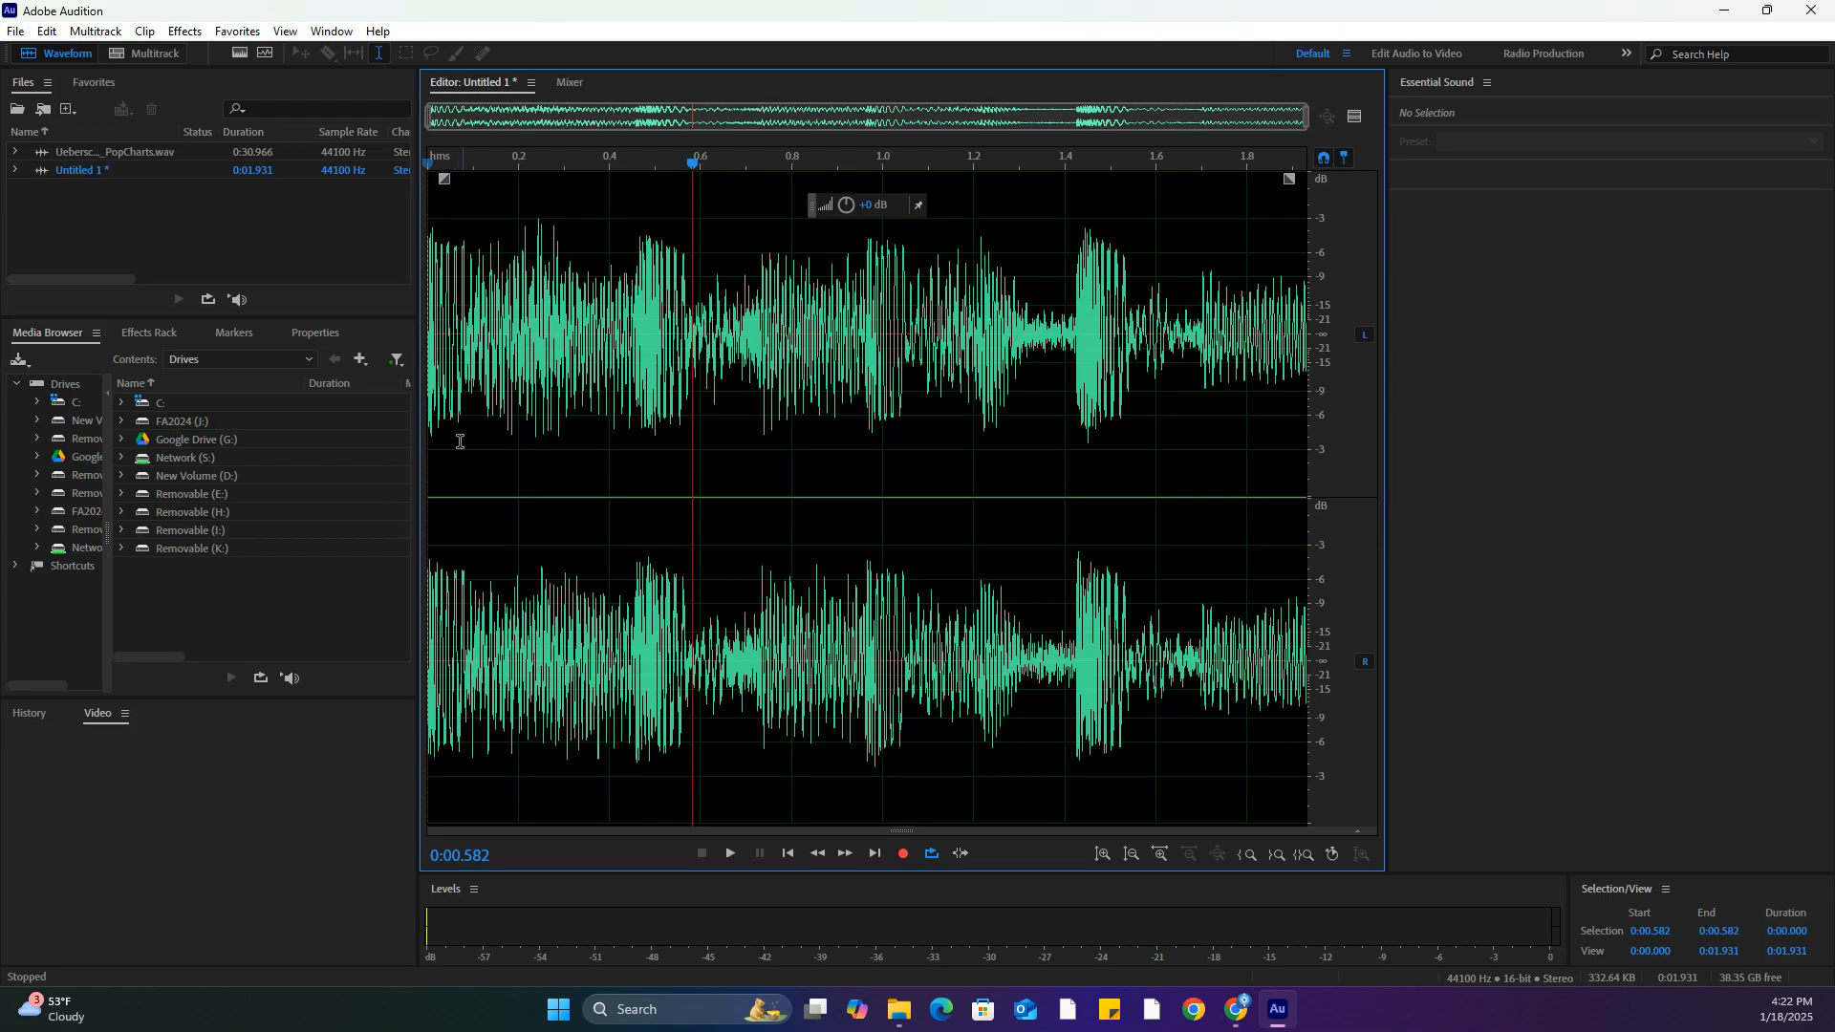
click(532, 83)
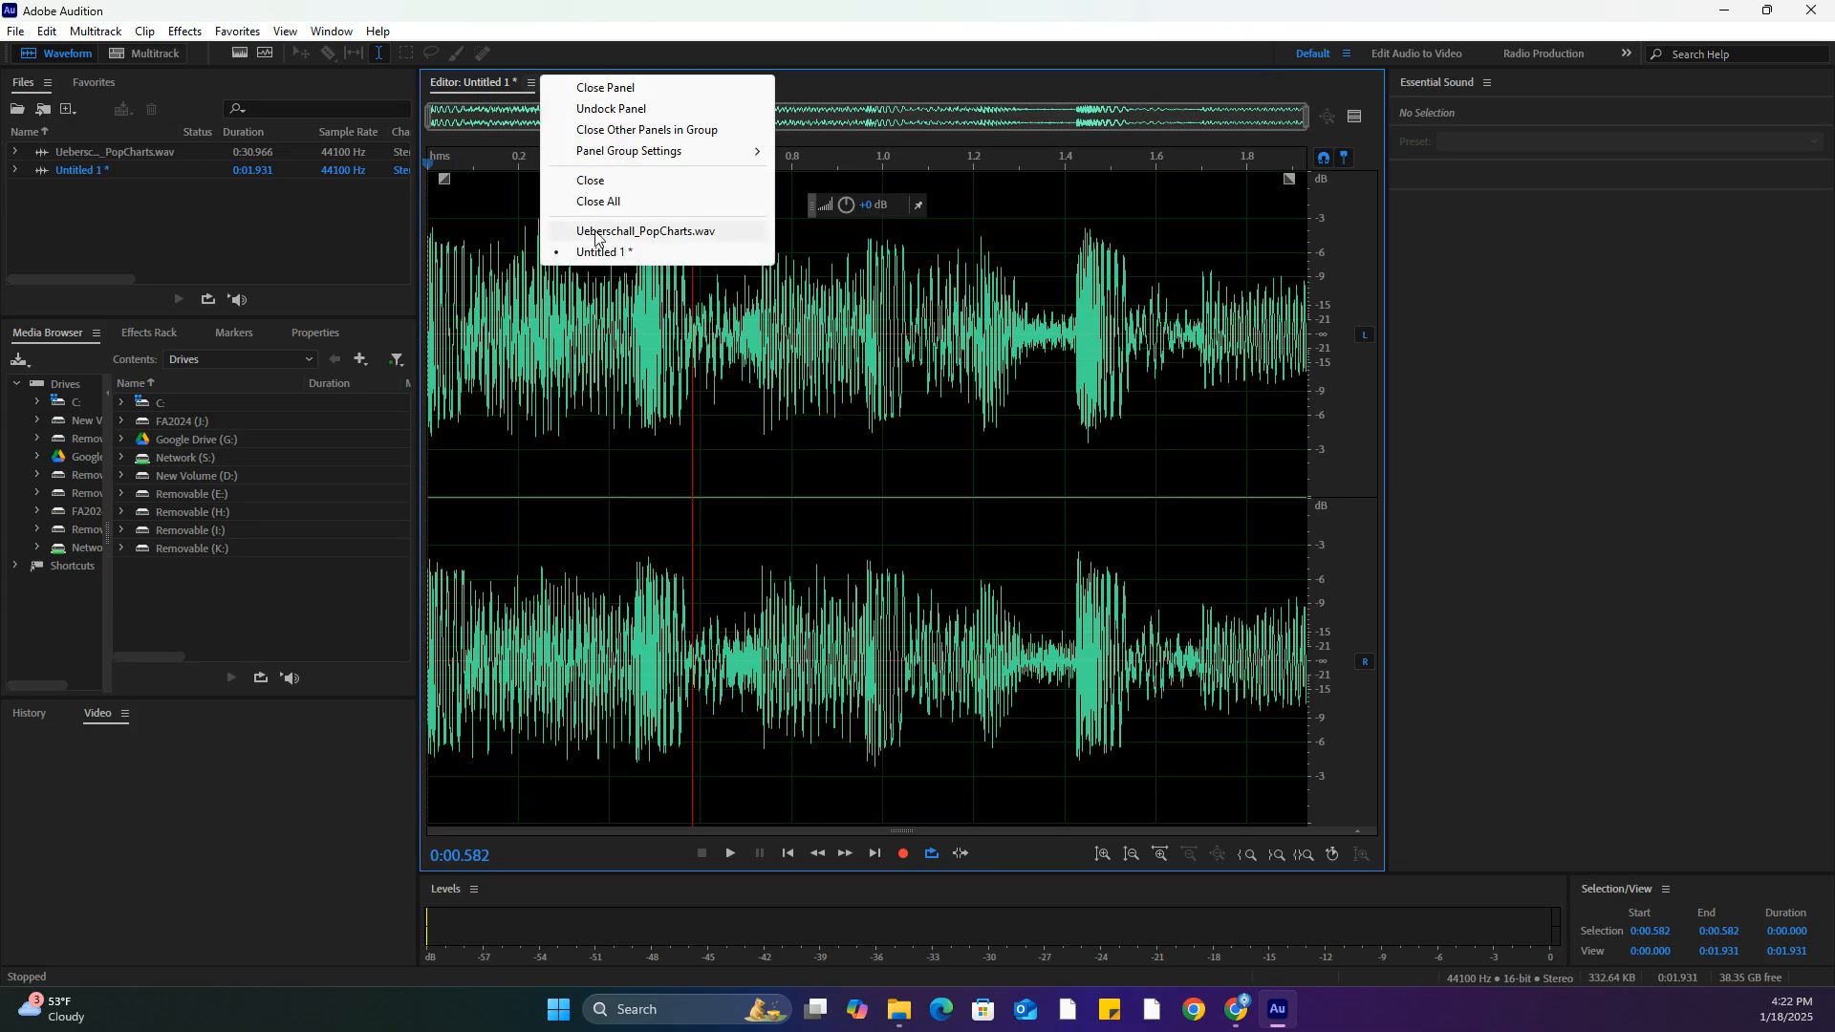
click(660, 231)
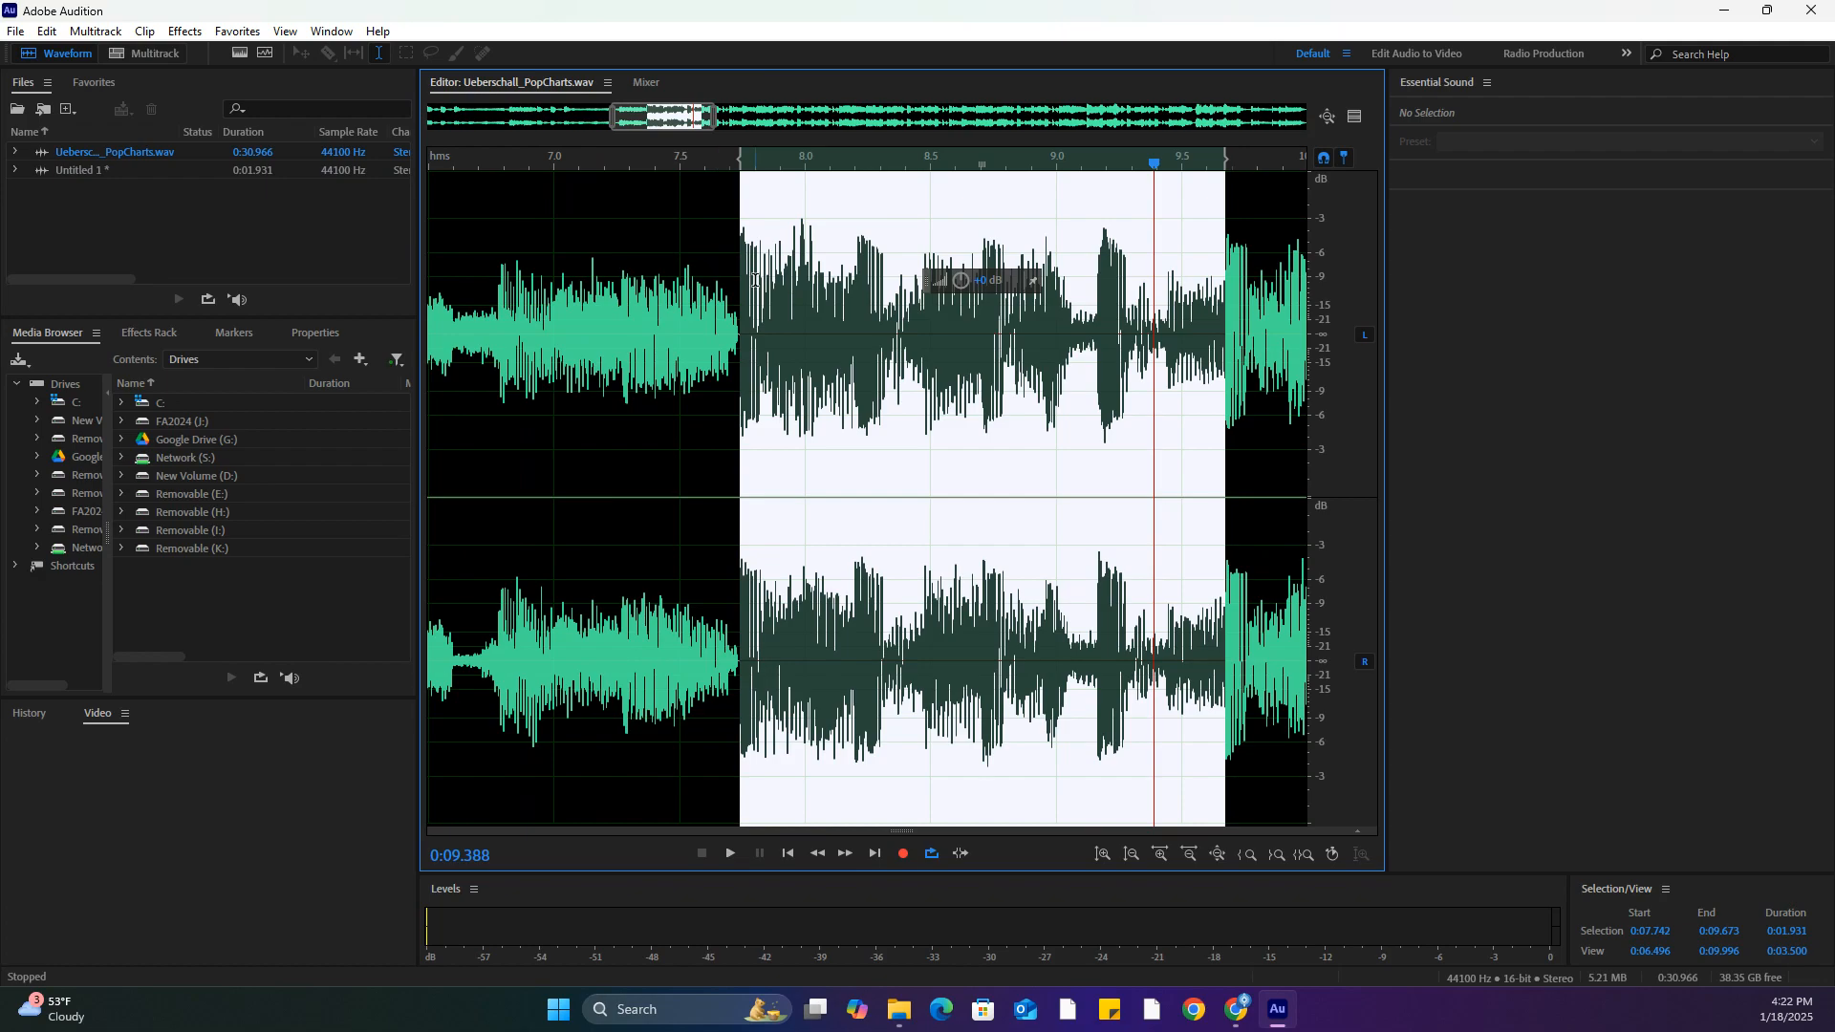
click(16, 31)
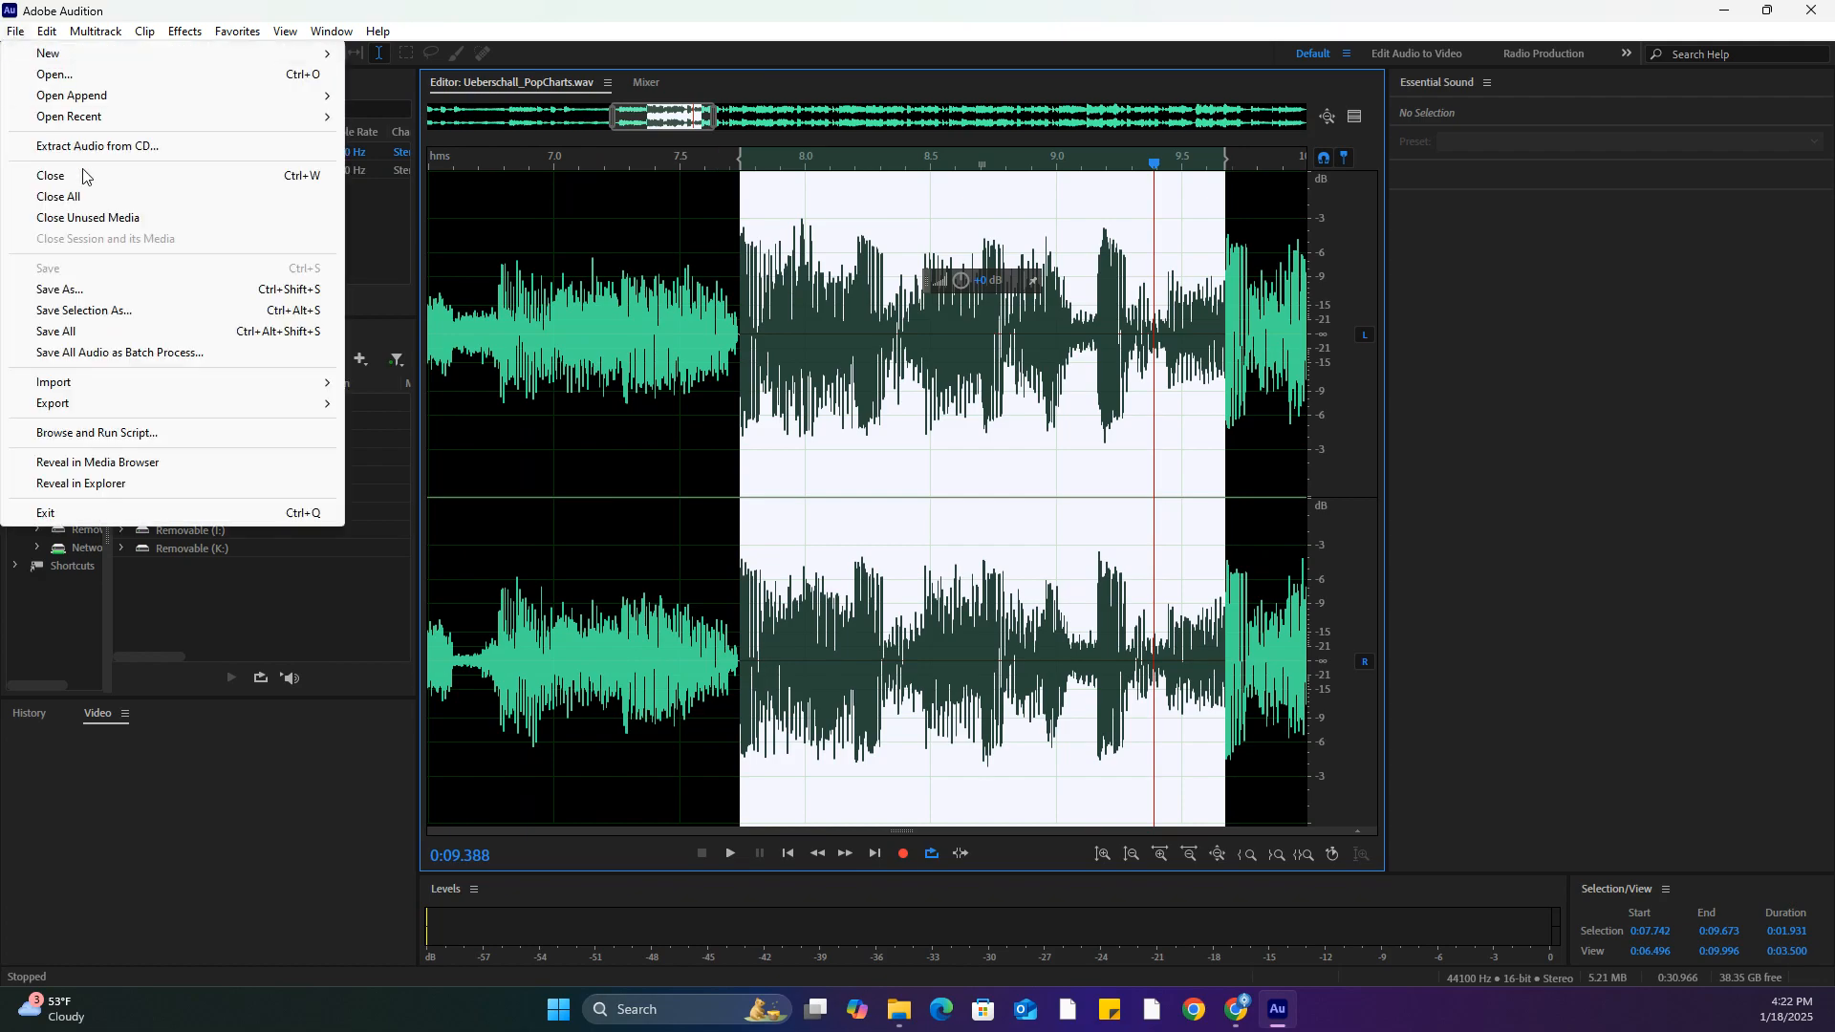
click(122, 311)
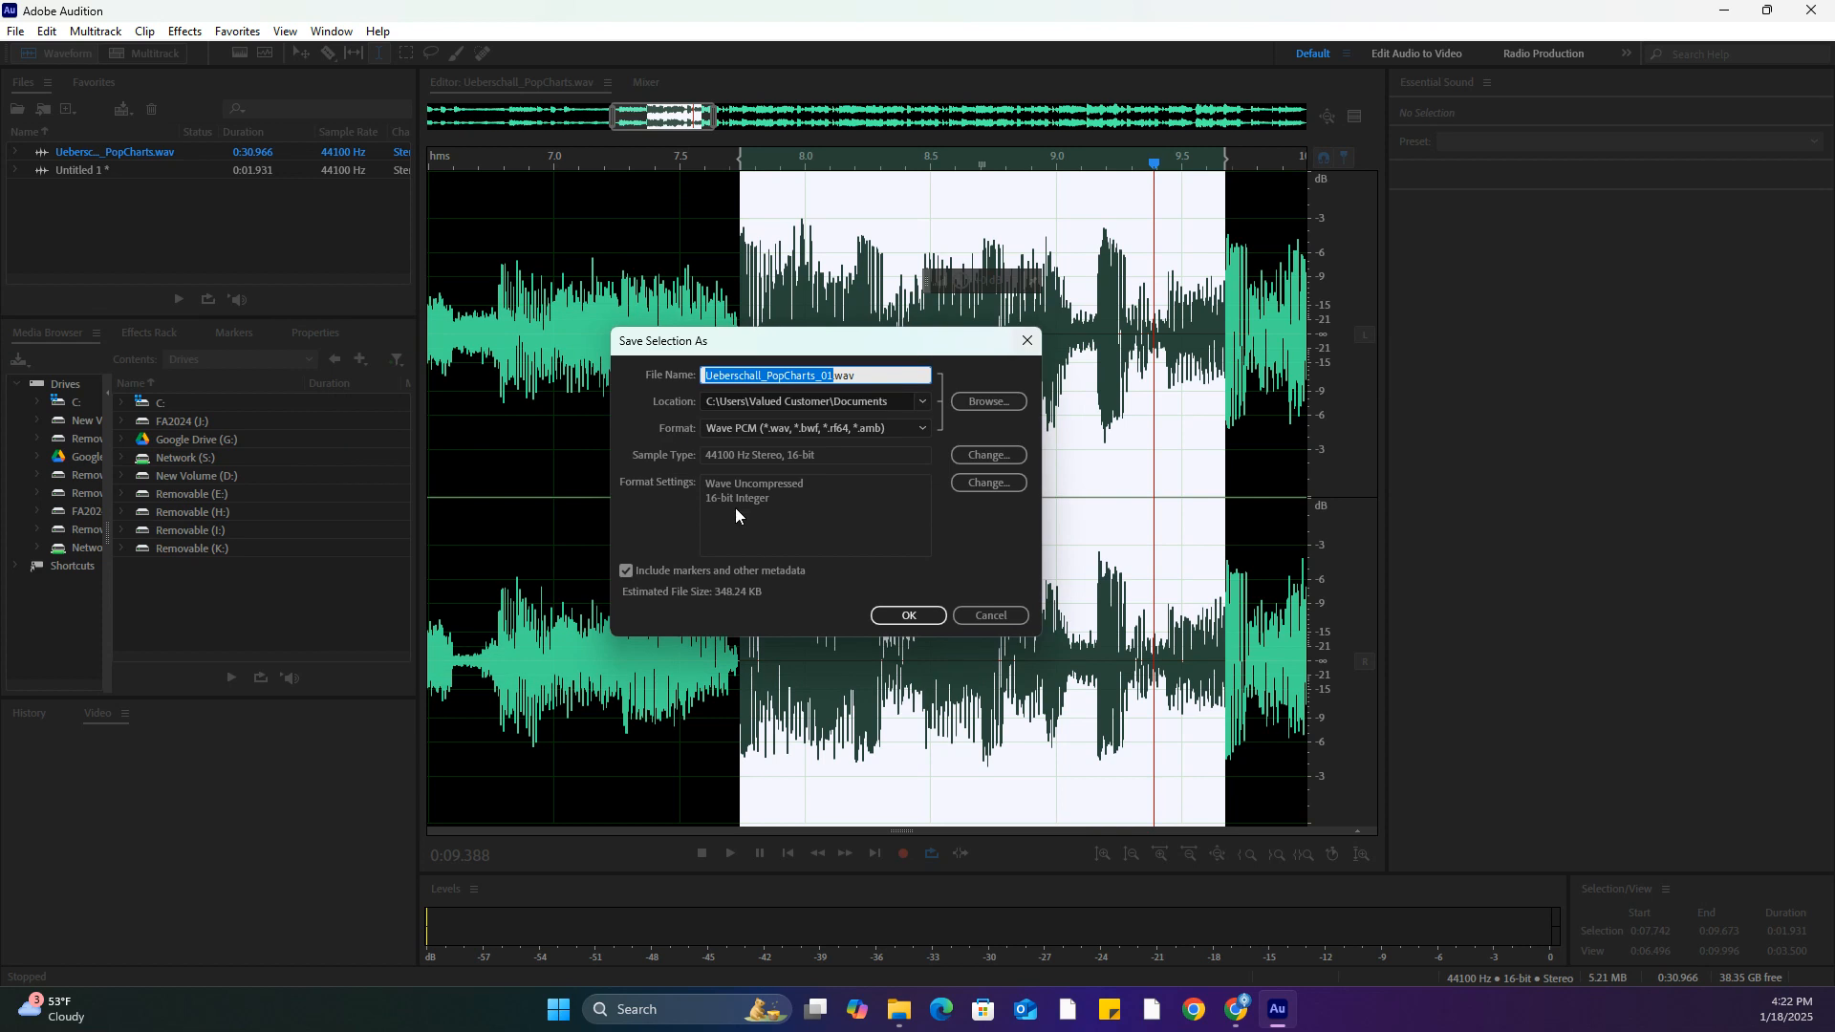
click(986, 611)
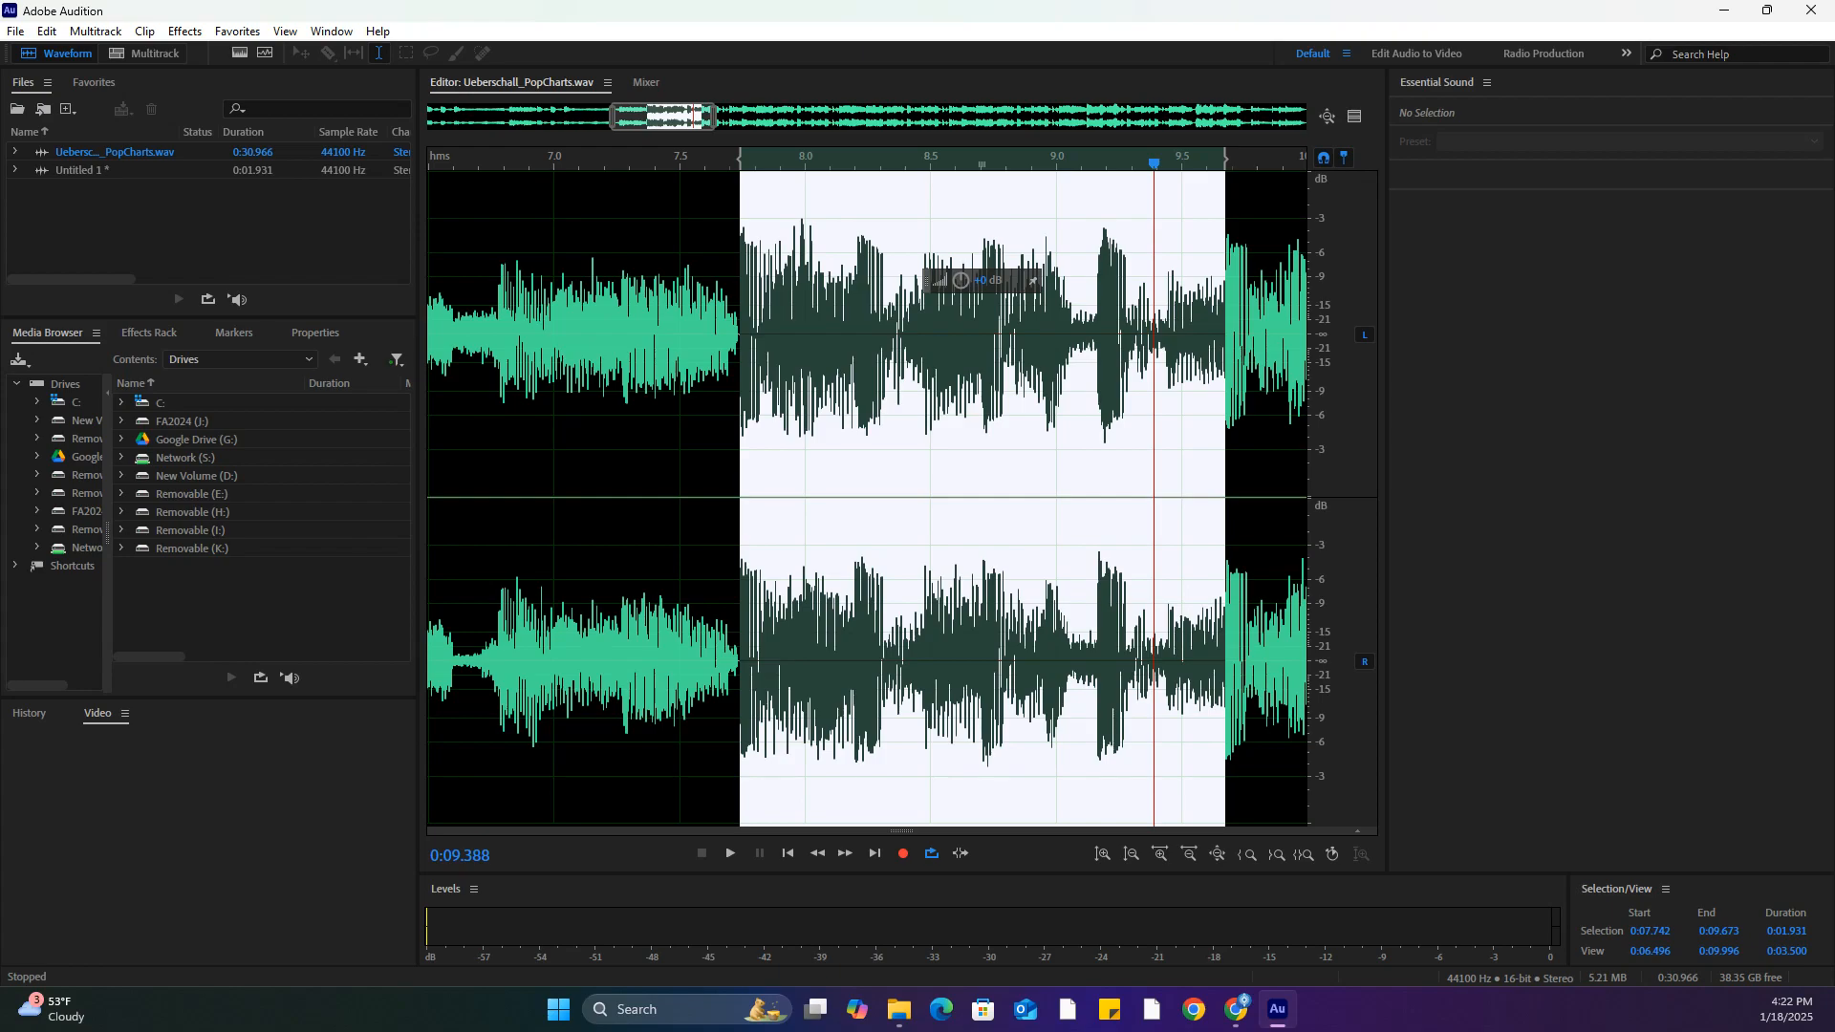
click(606, 82)
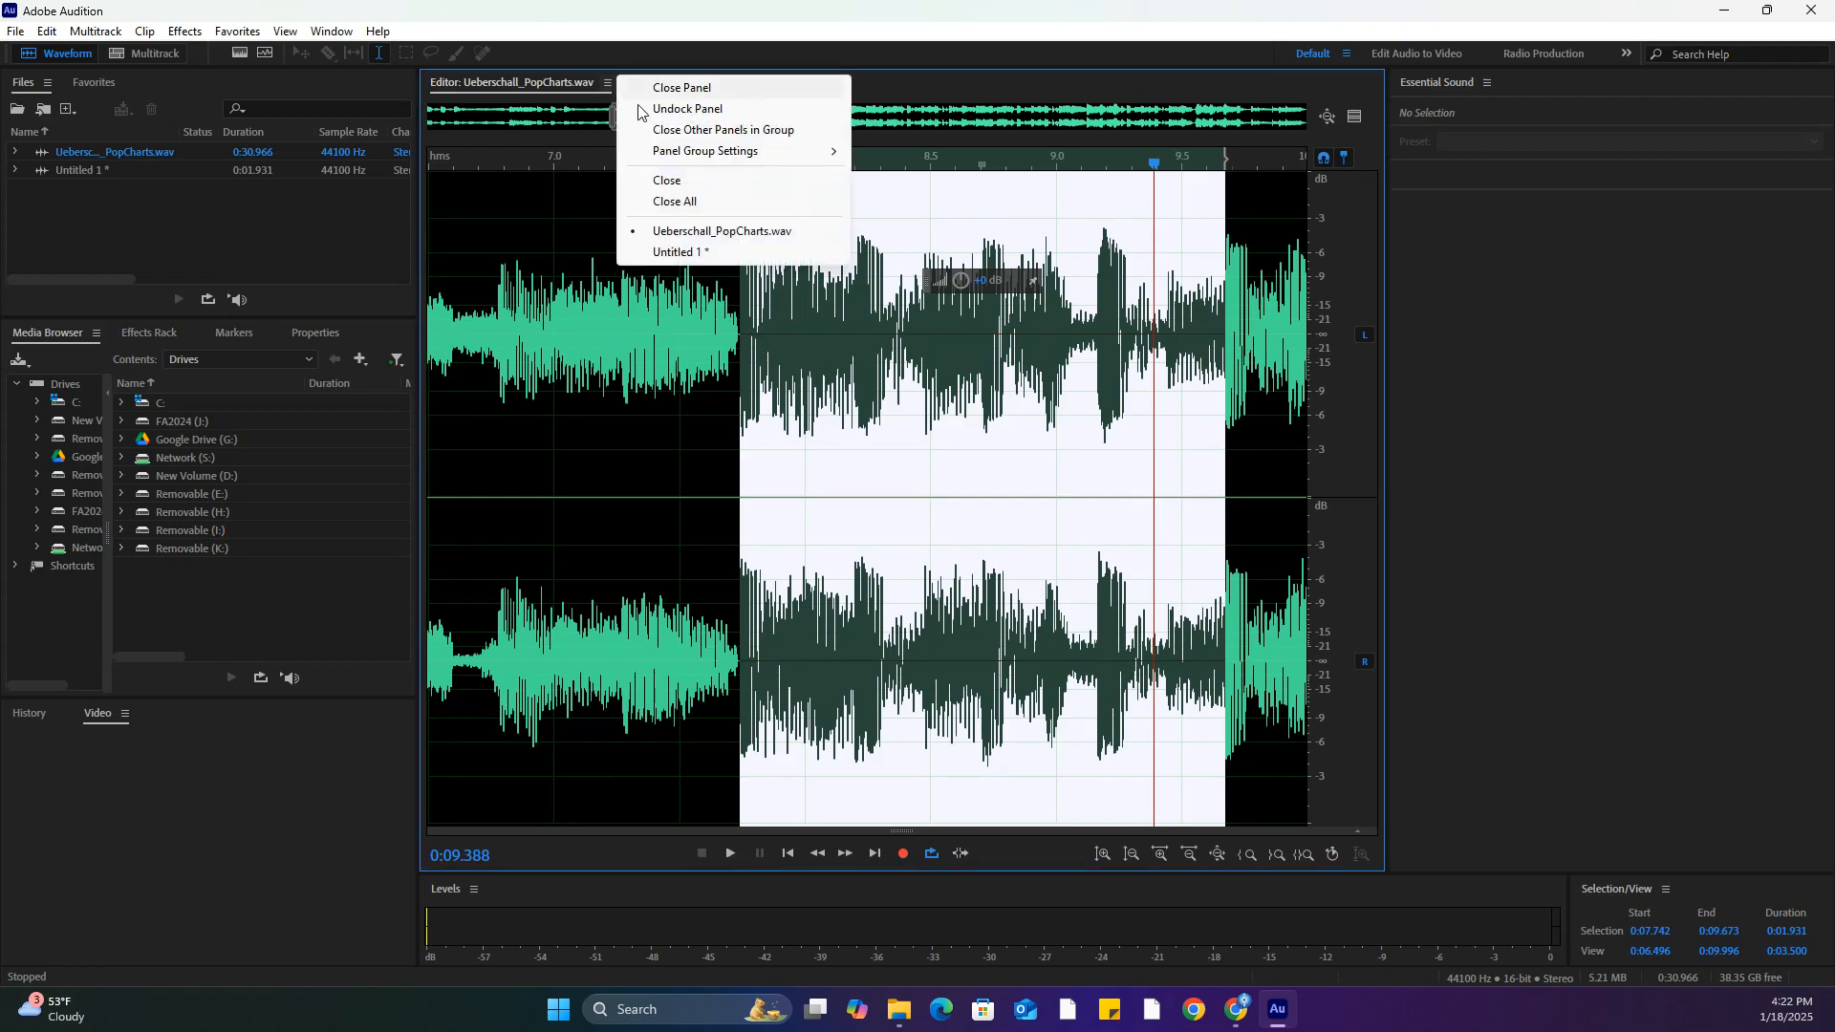
click(718, 253)
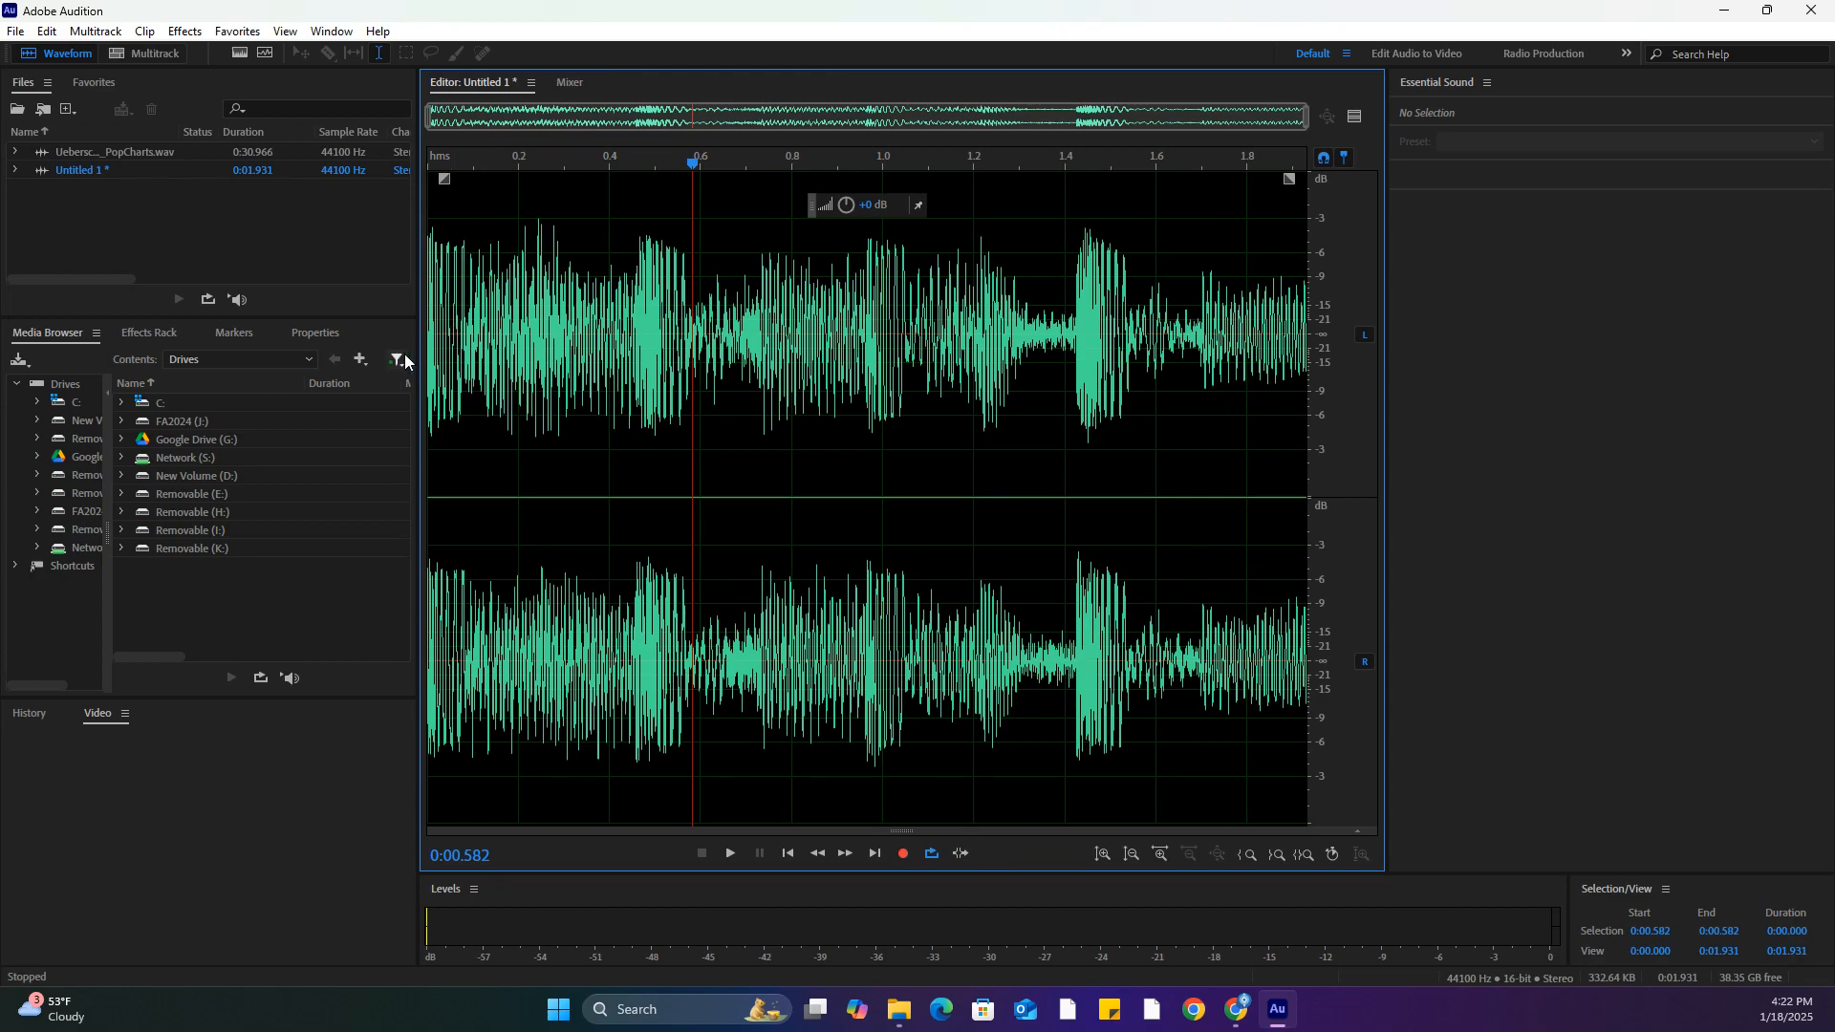
Save the untitled loop file as Lesson3loop.wav in the Lesson 3 Audition folder, keeping the Wave PCM format
click(15, 31)
mouse_move(47, 30)
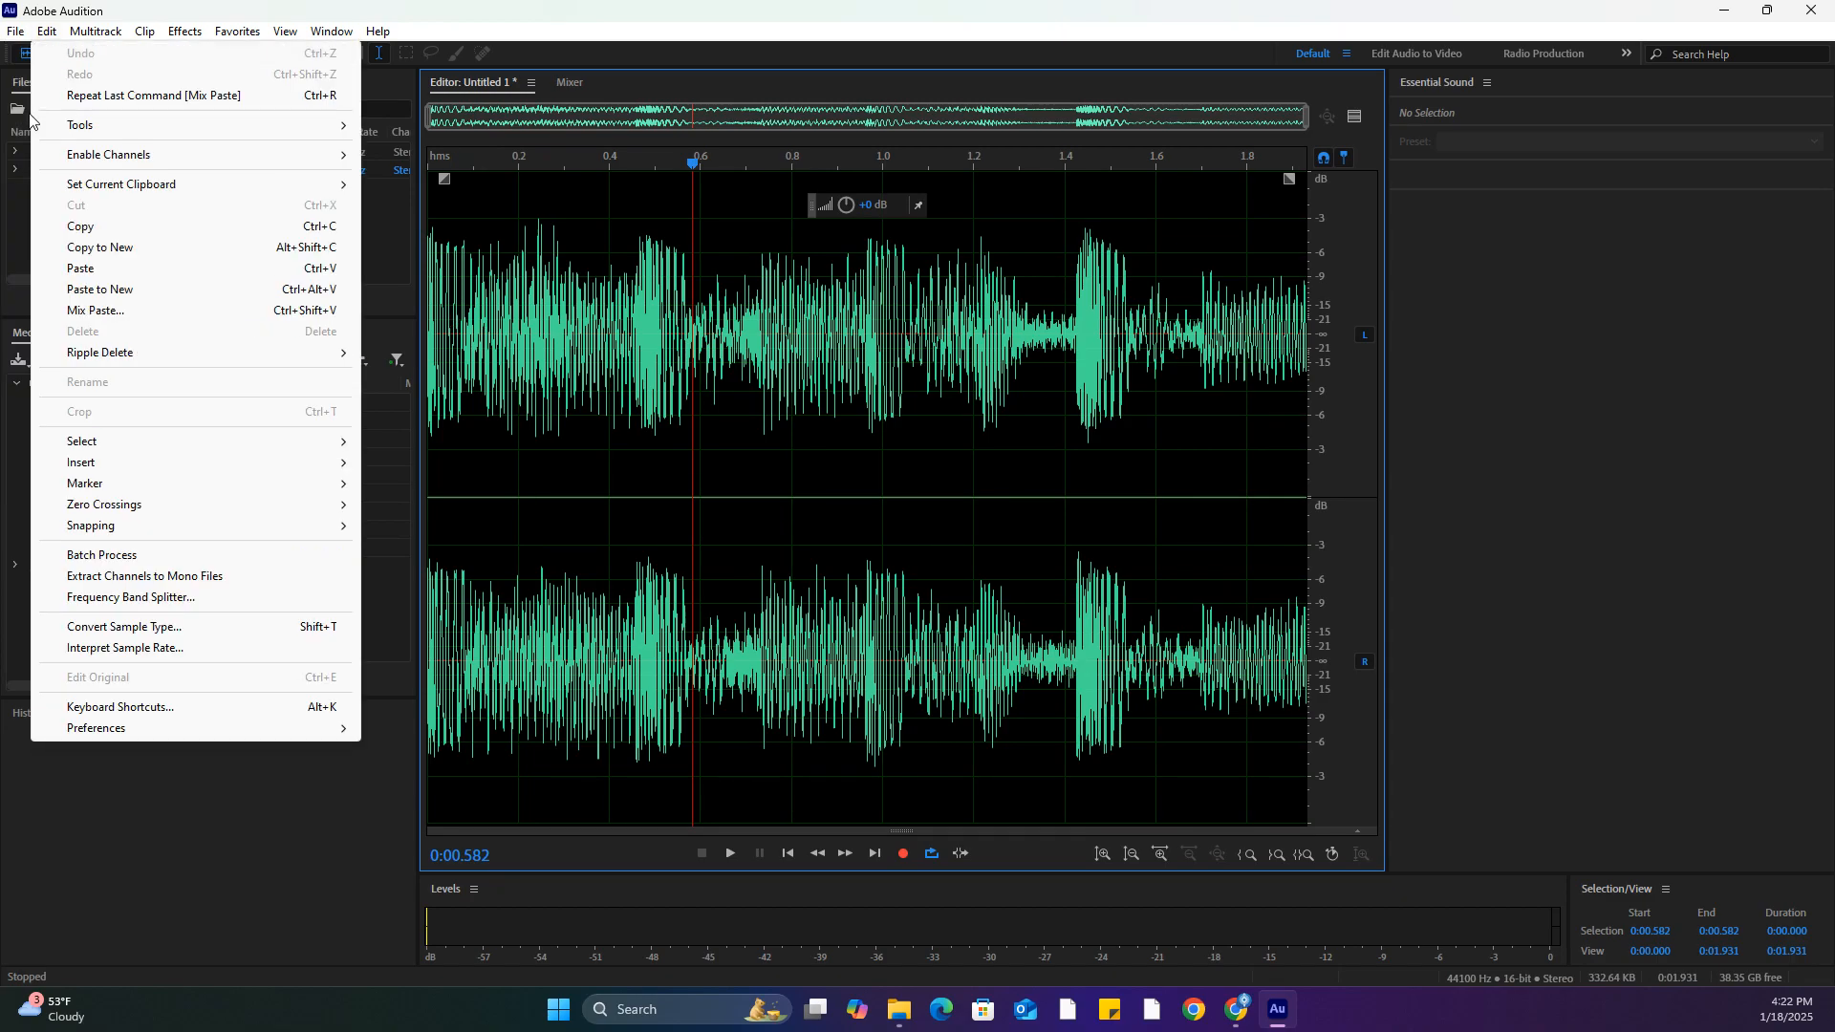
click(76, 289)
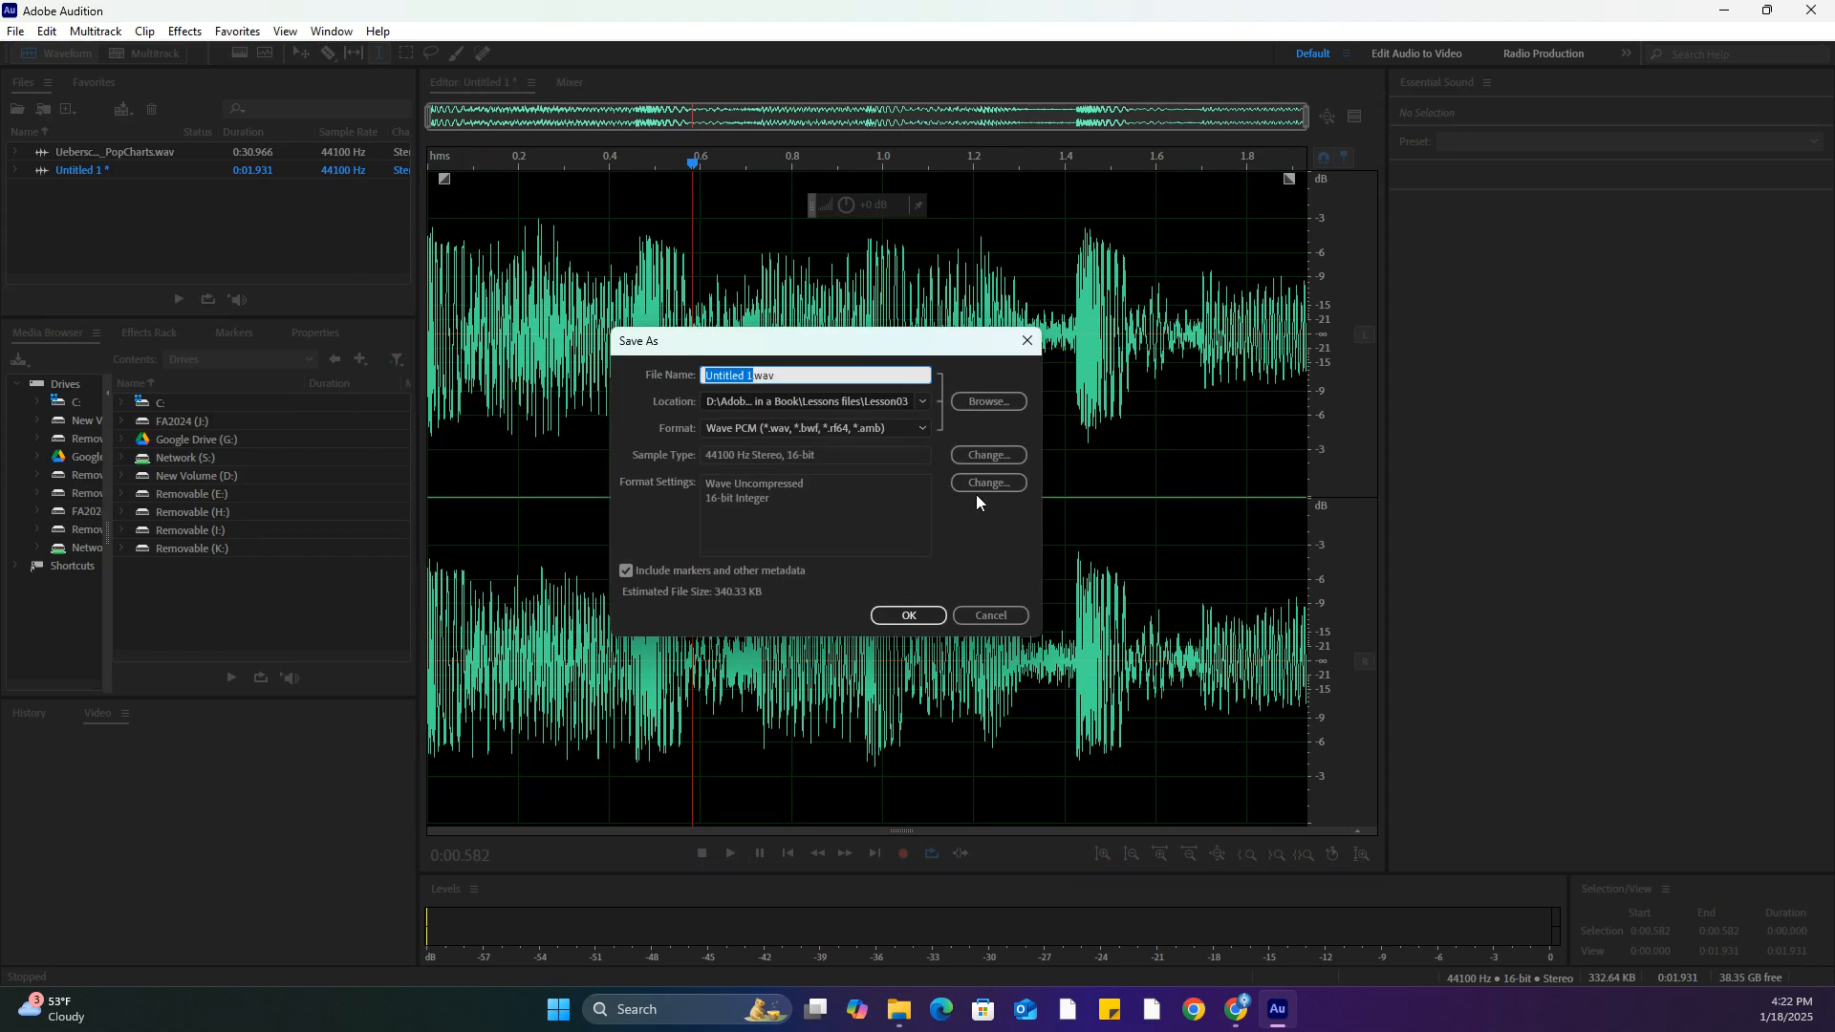
text(Lesson3loop)
click(972, 402)
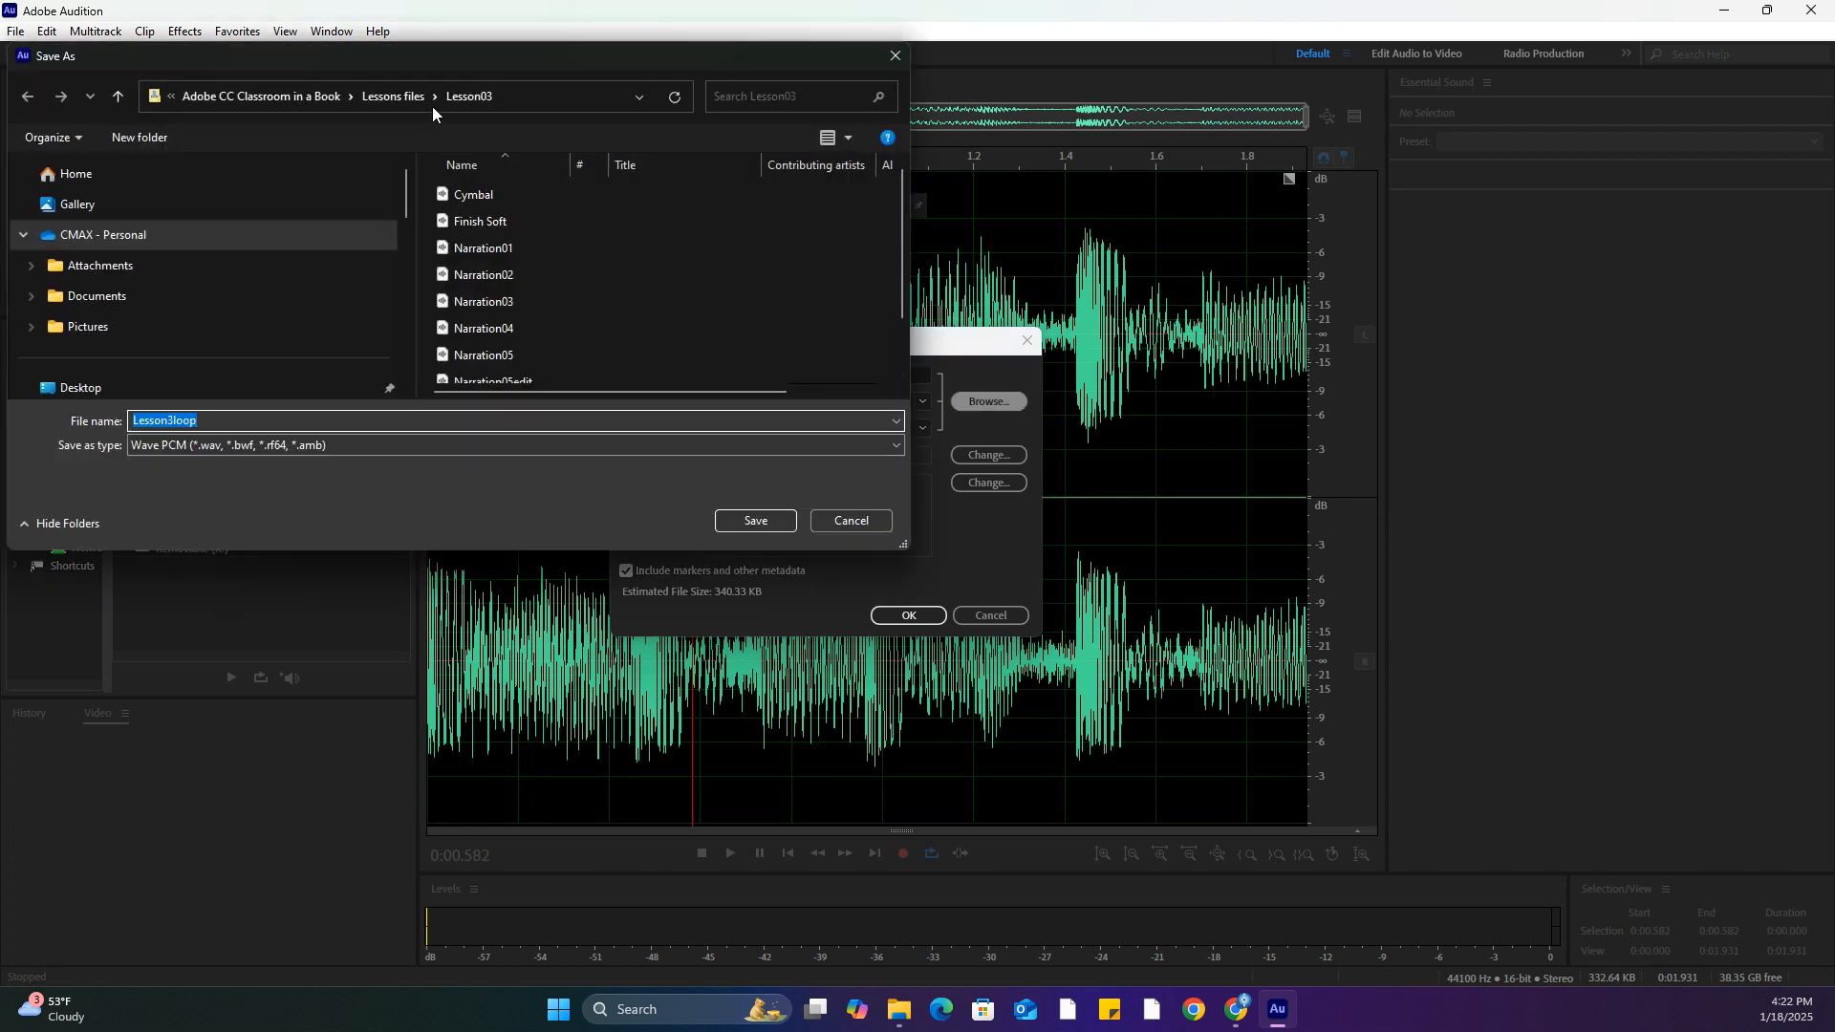
click(426, 99)
click(346, 99)
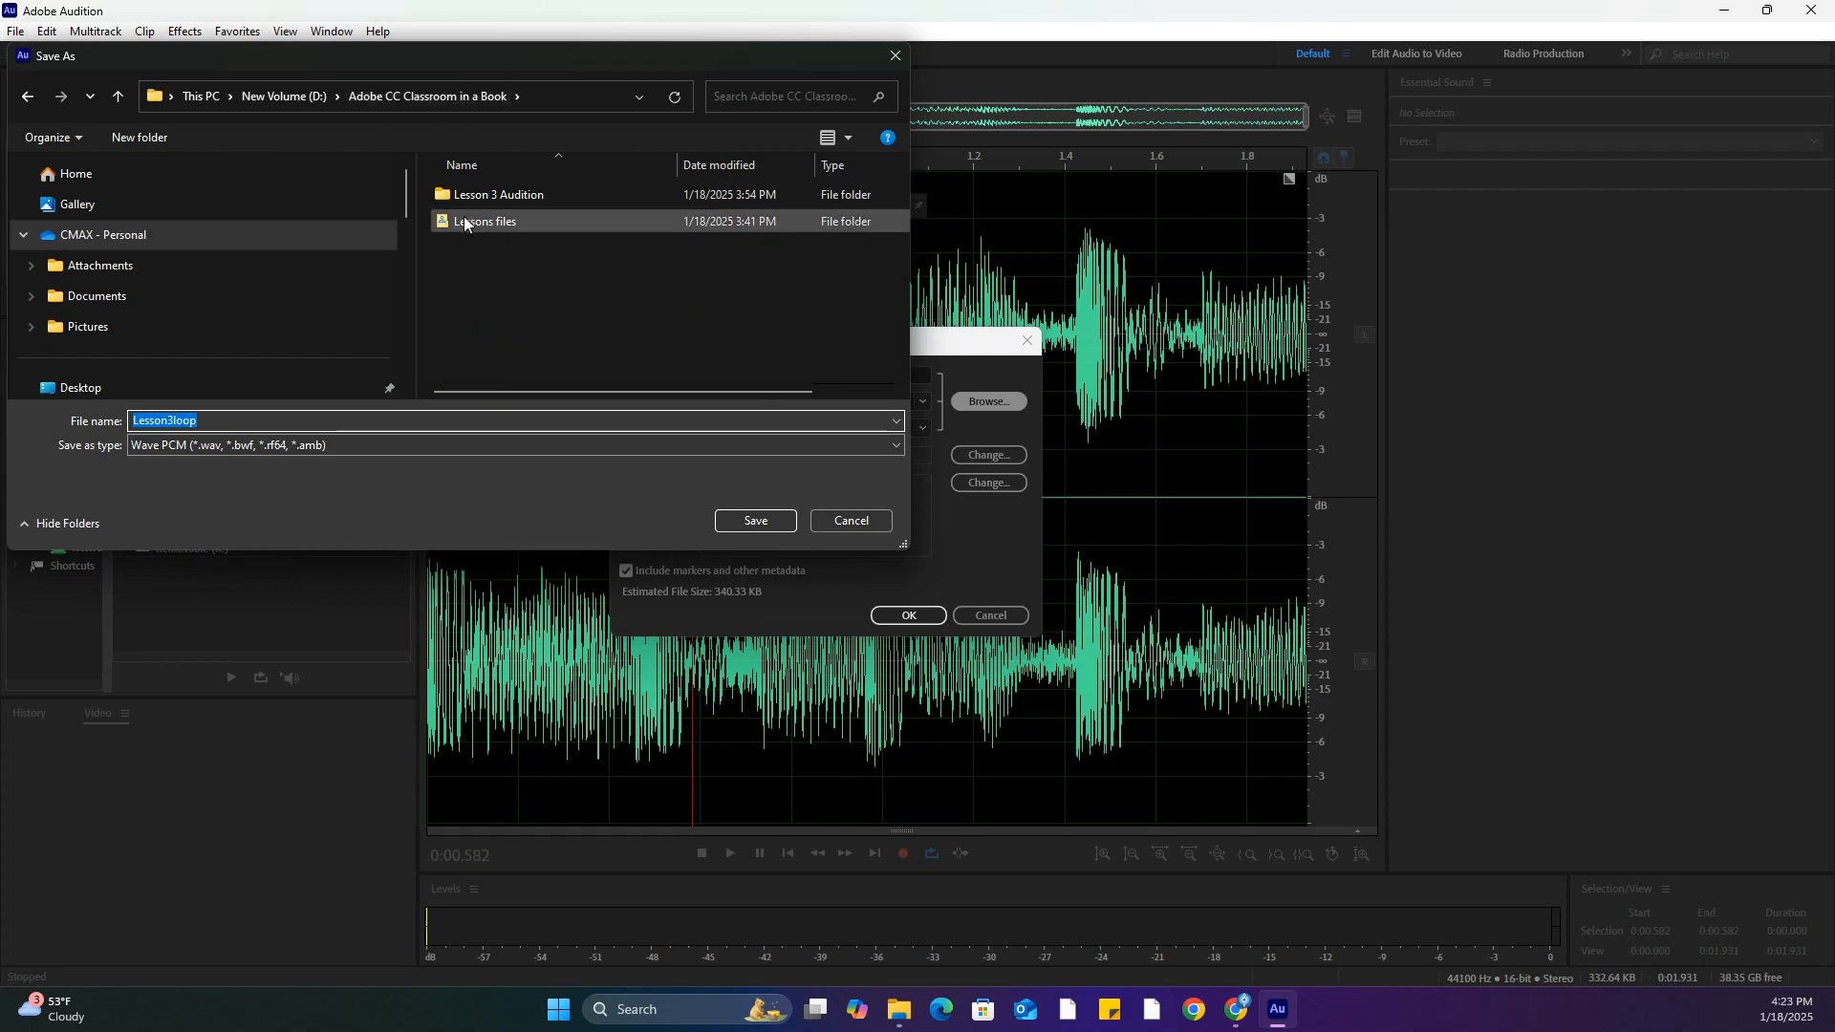
double_click(473, 197)
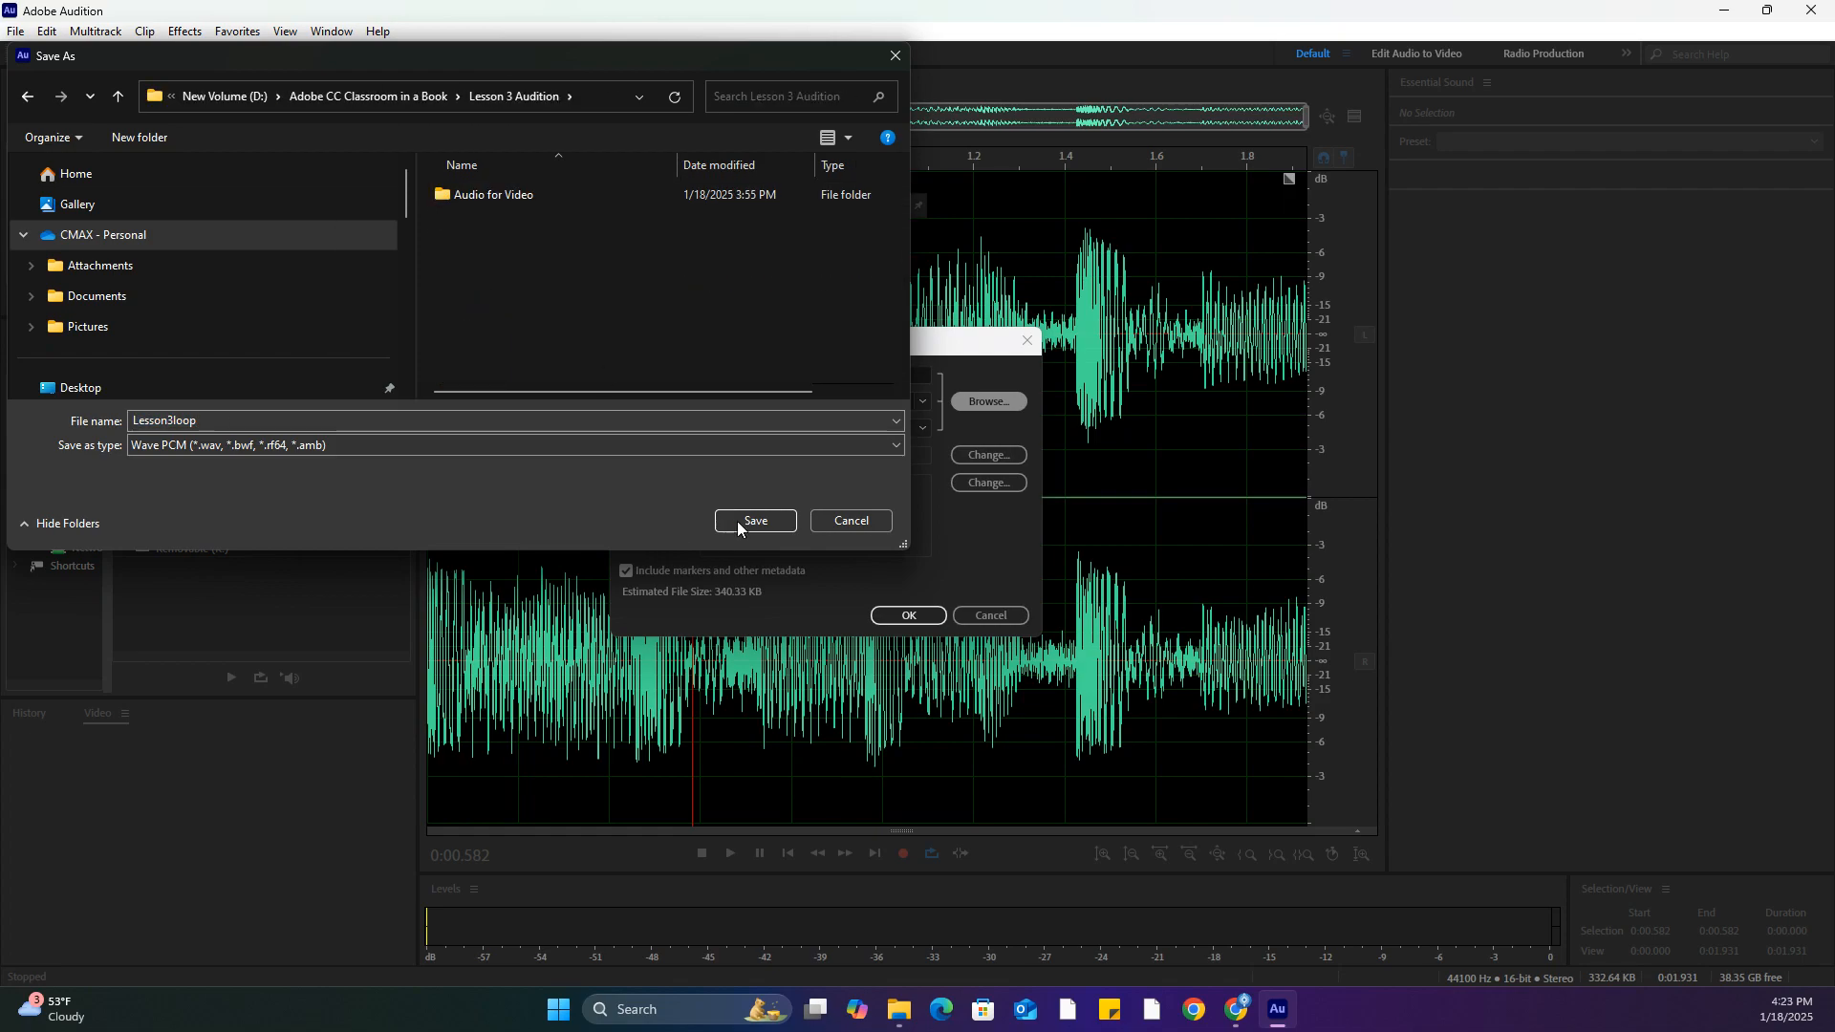
click(755, 521)
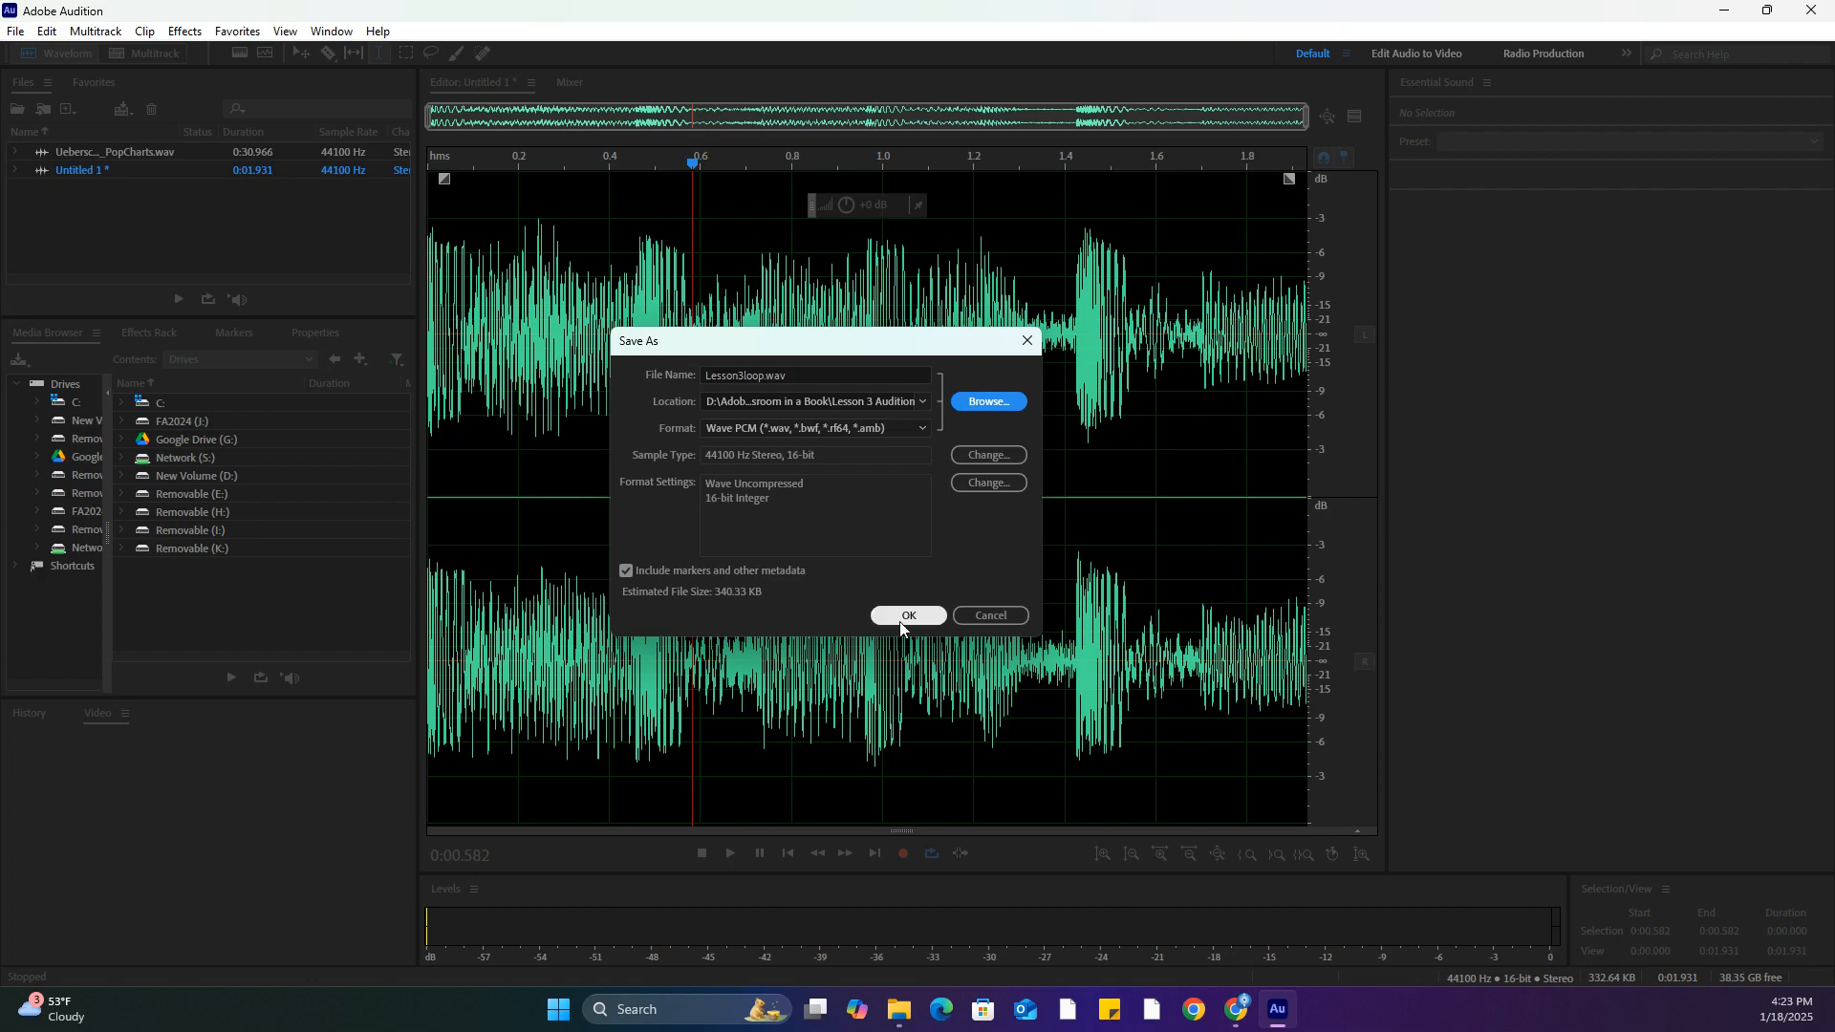
click(923, 614)
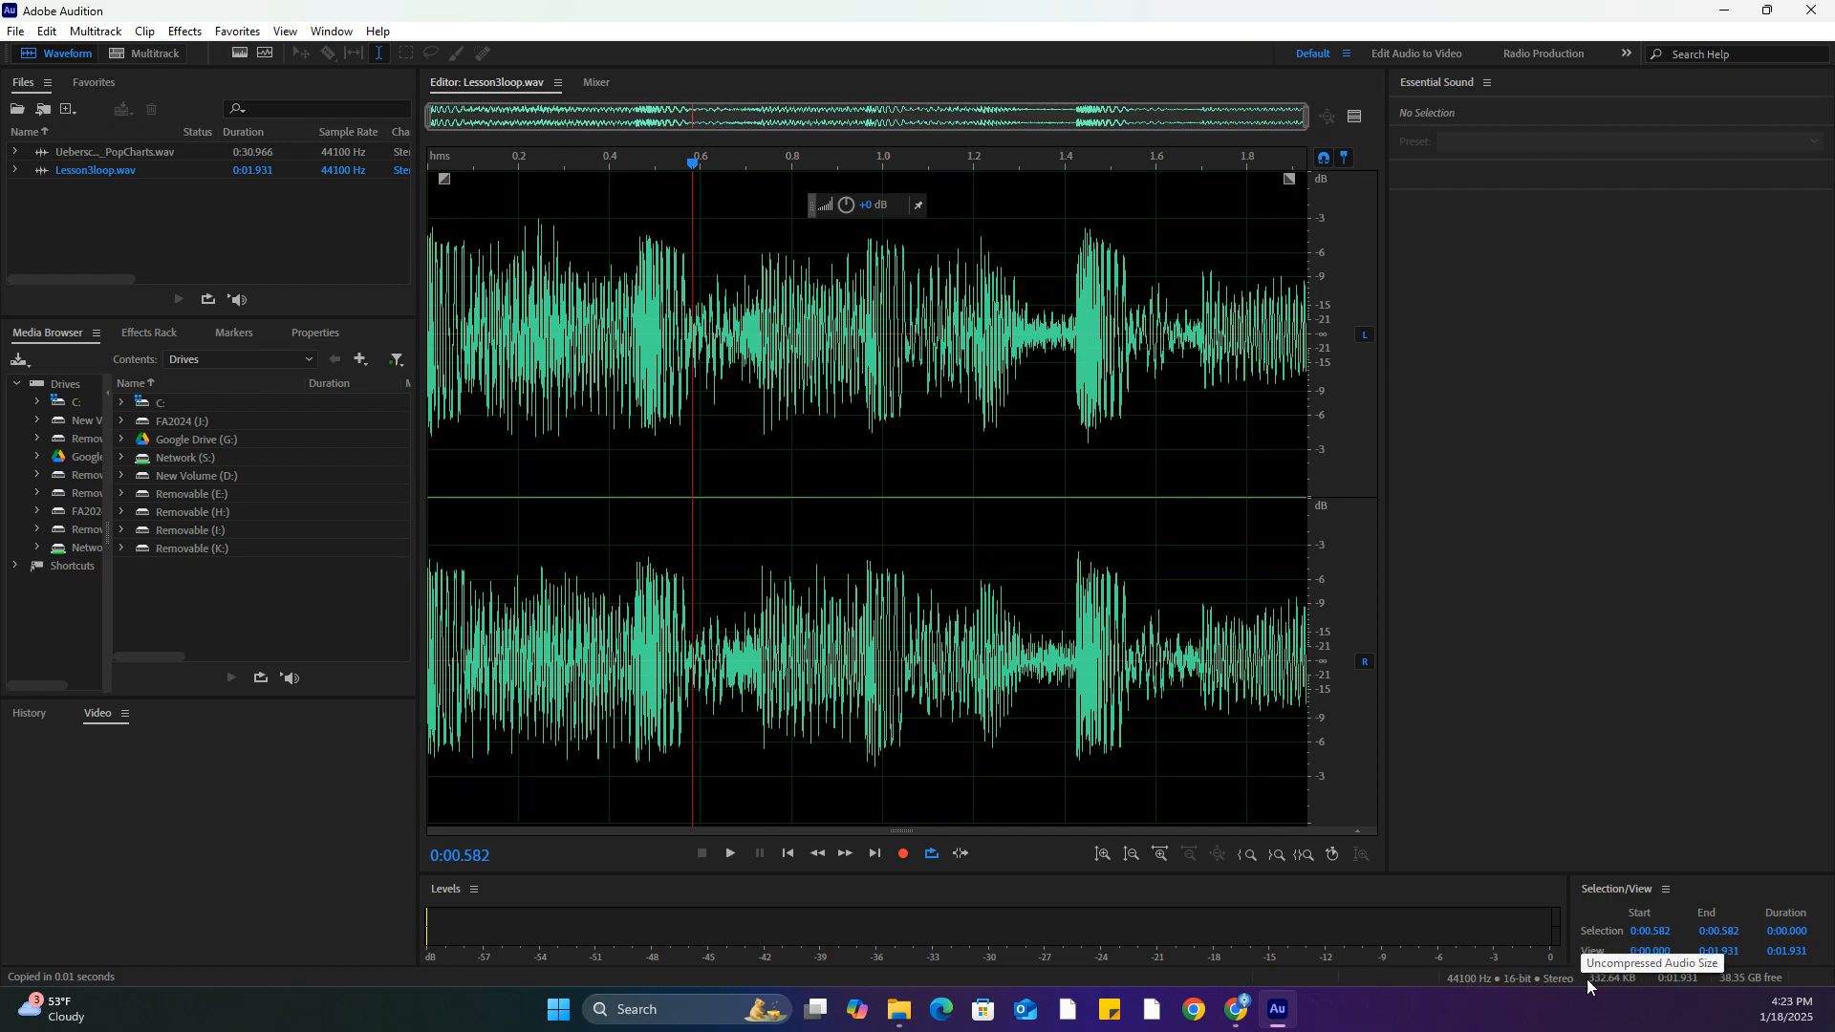
Turn on the Data Under Cursor readout in the status bar
right_click(1474, 977)
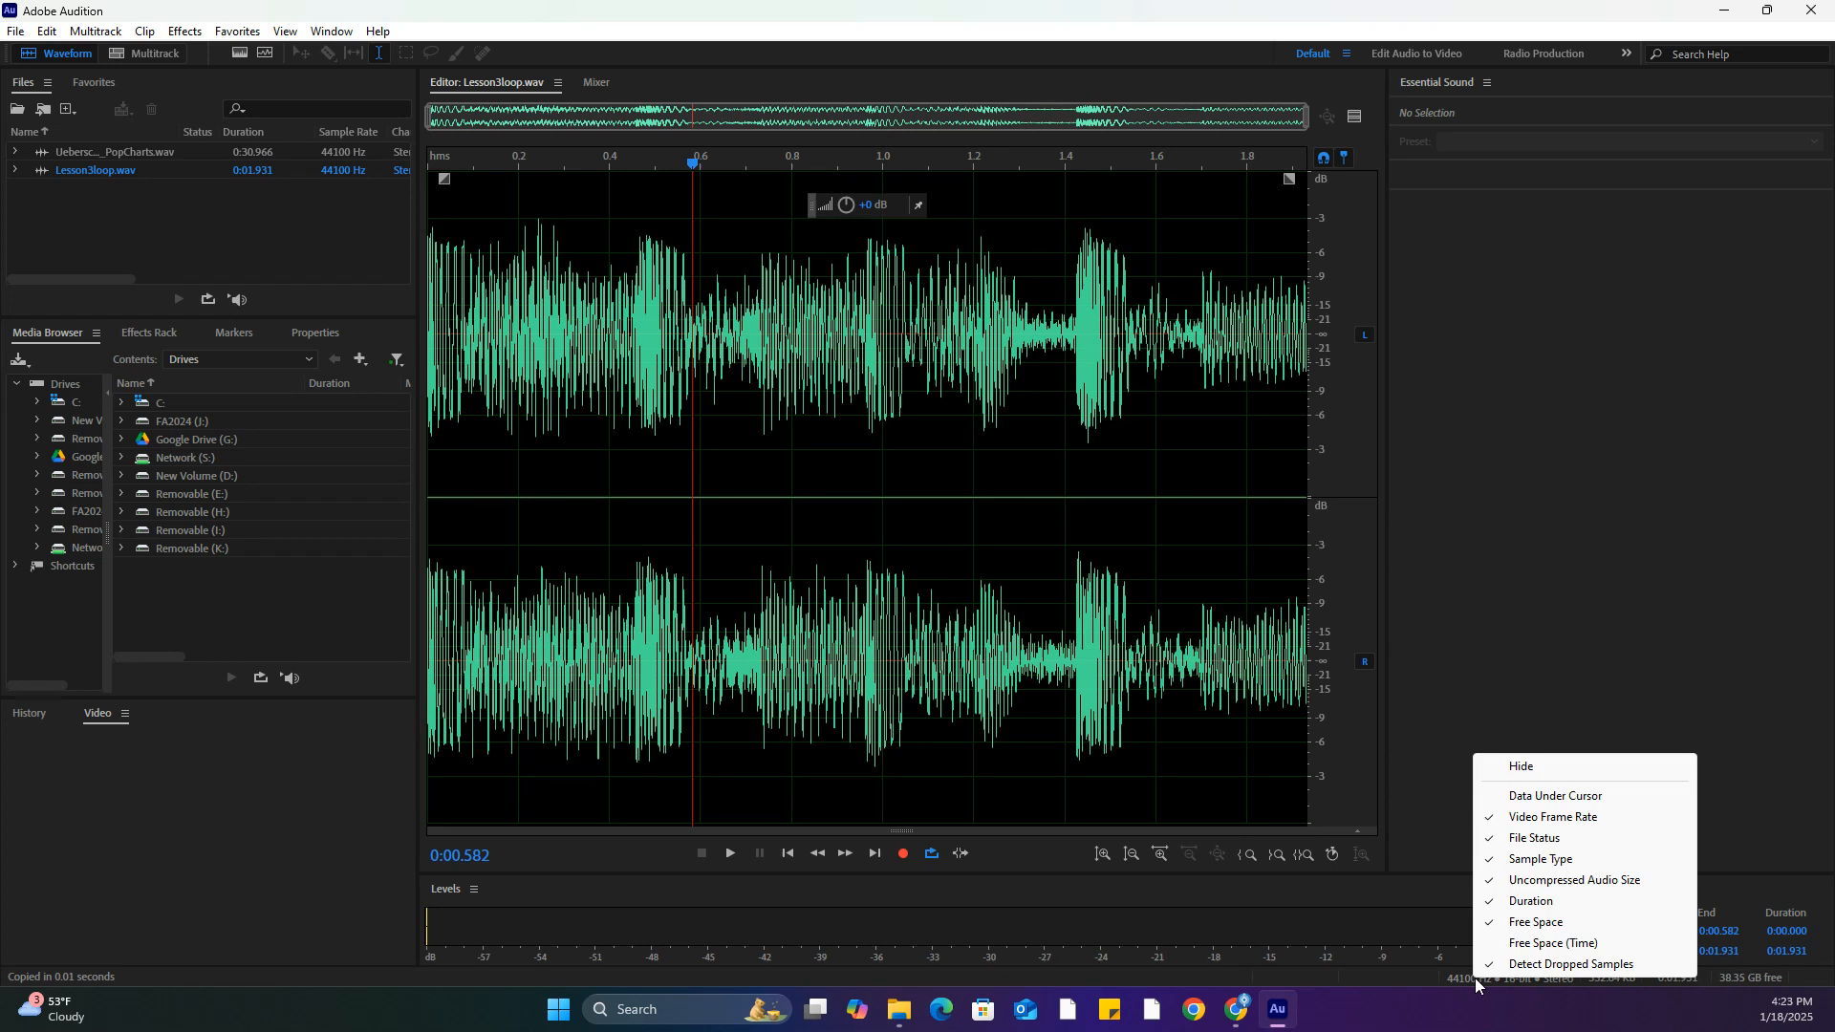
click(1558, 795)
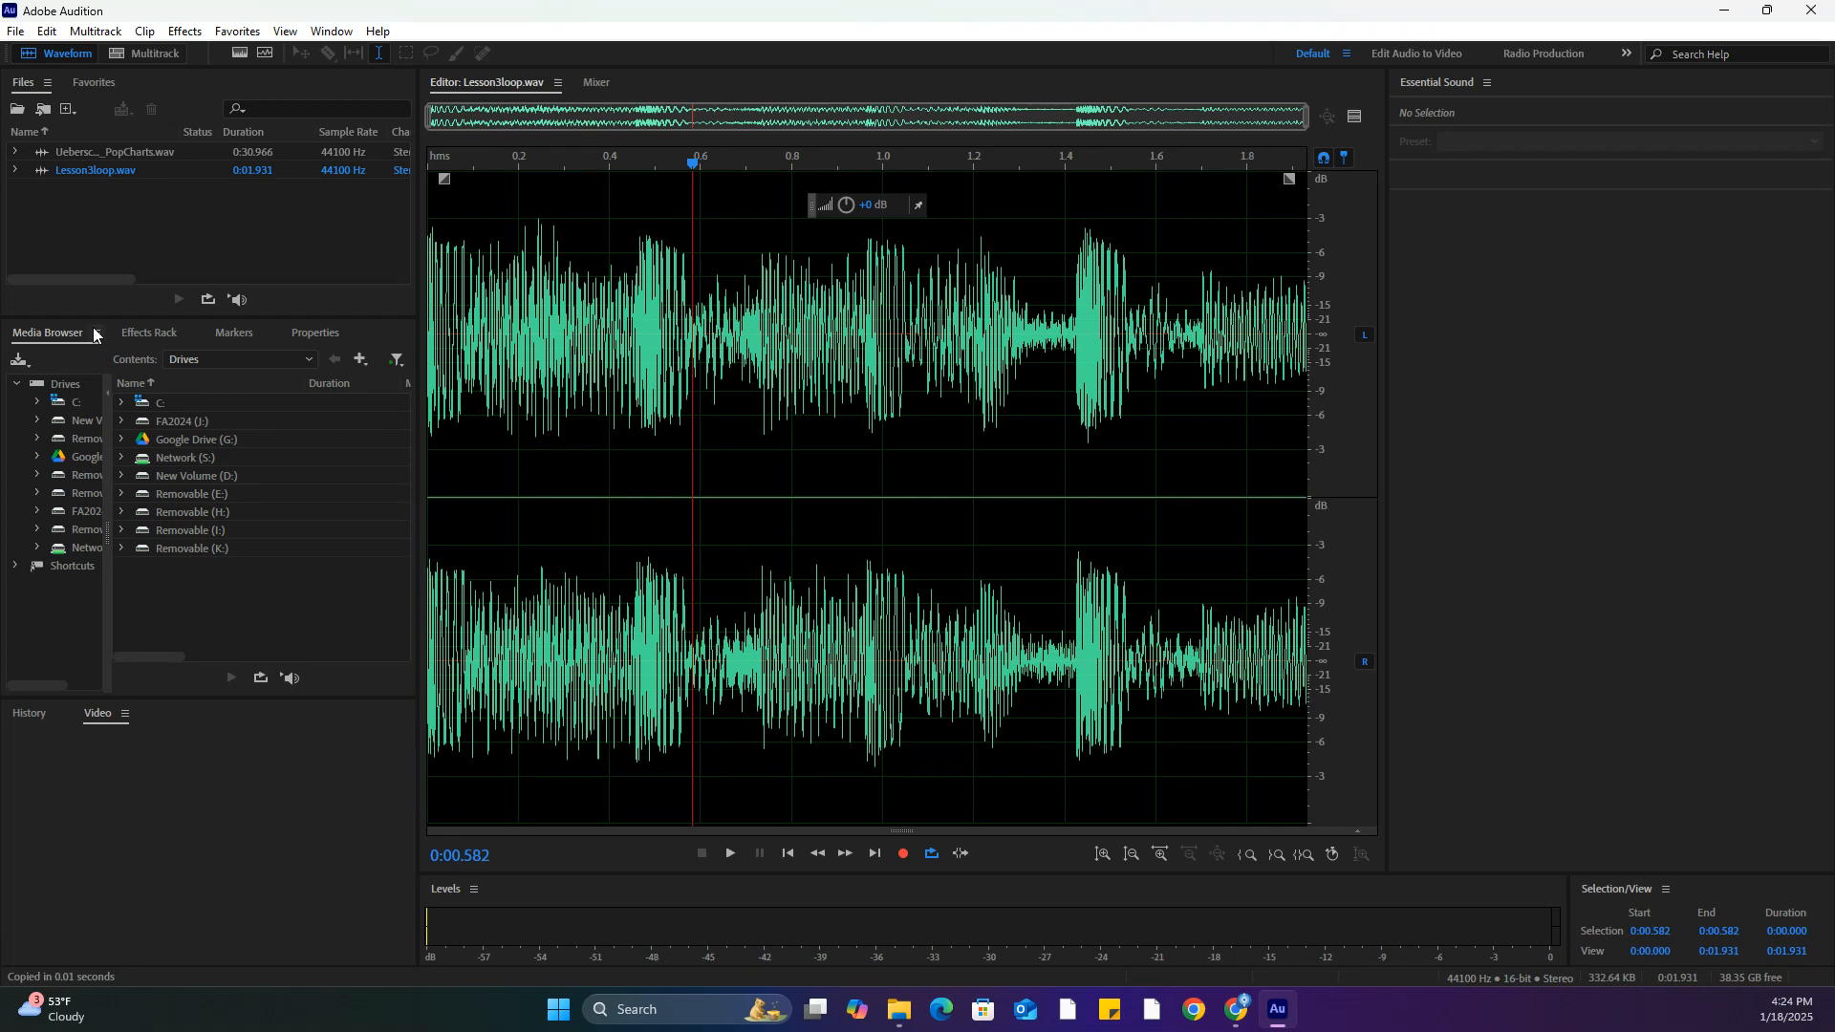
Open PPop.wav from the Lesson03 folder and play its beginning
double_click(221, 238)
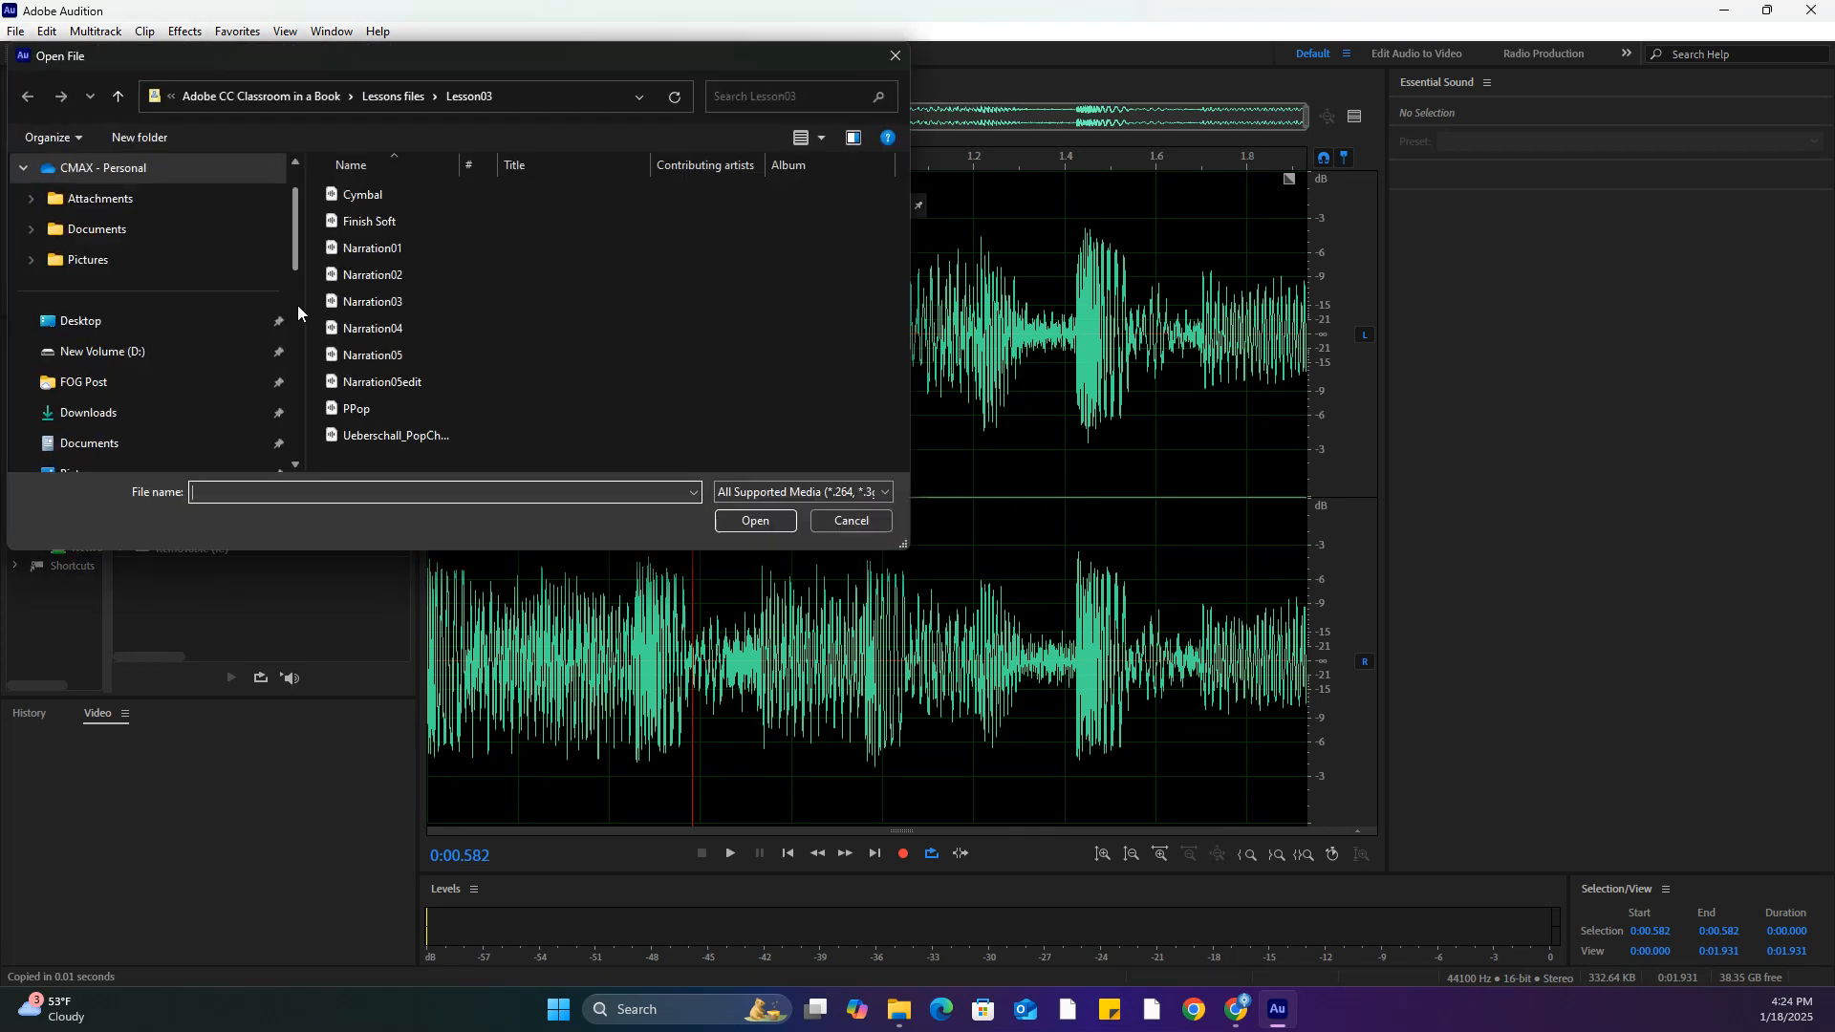
double_click(346, 426)
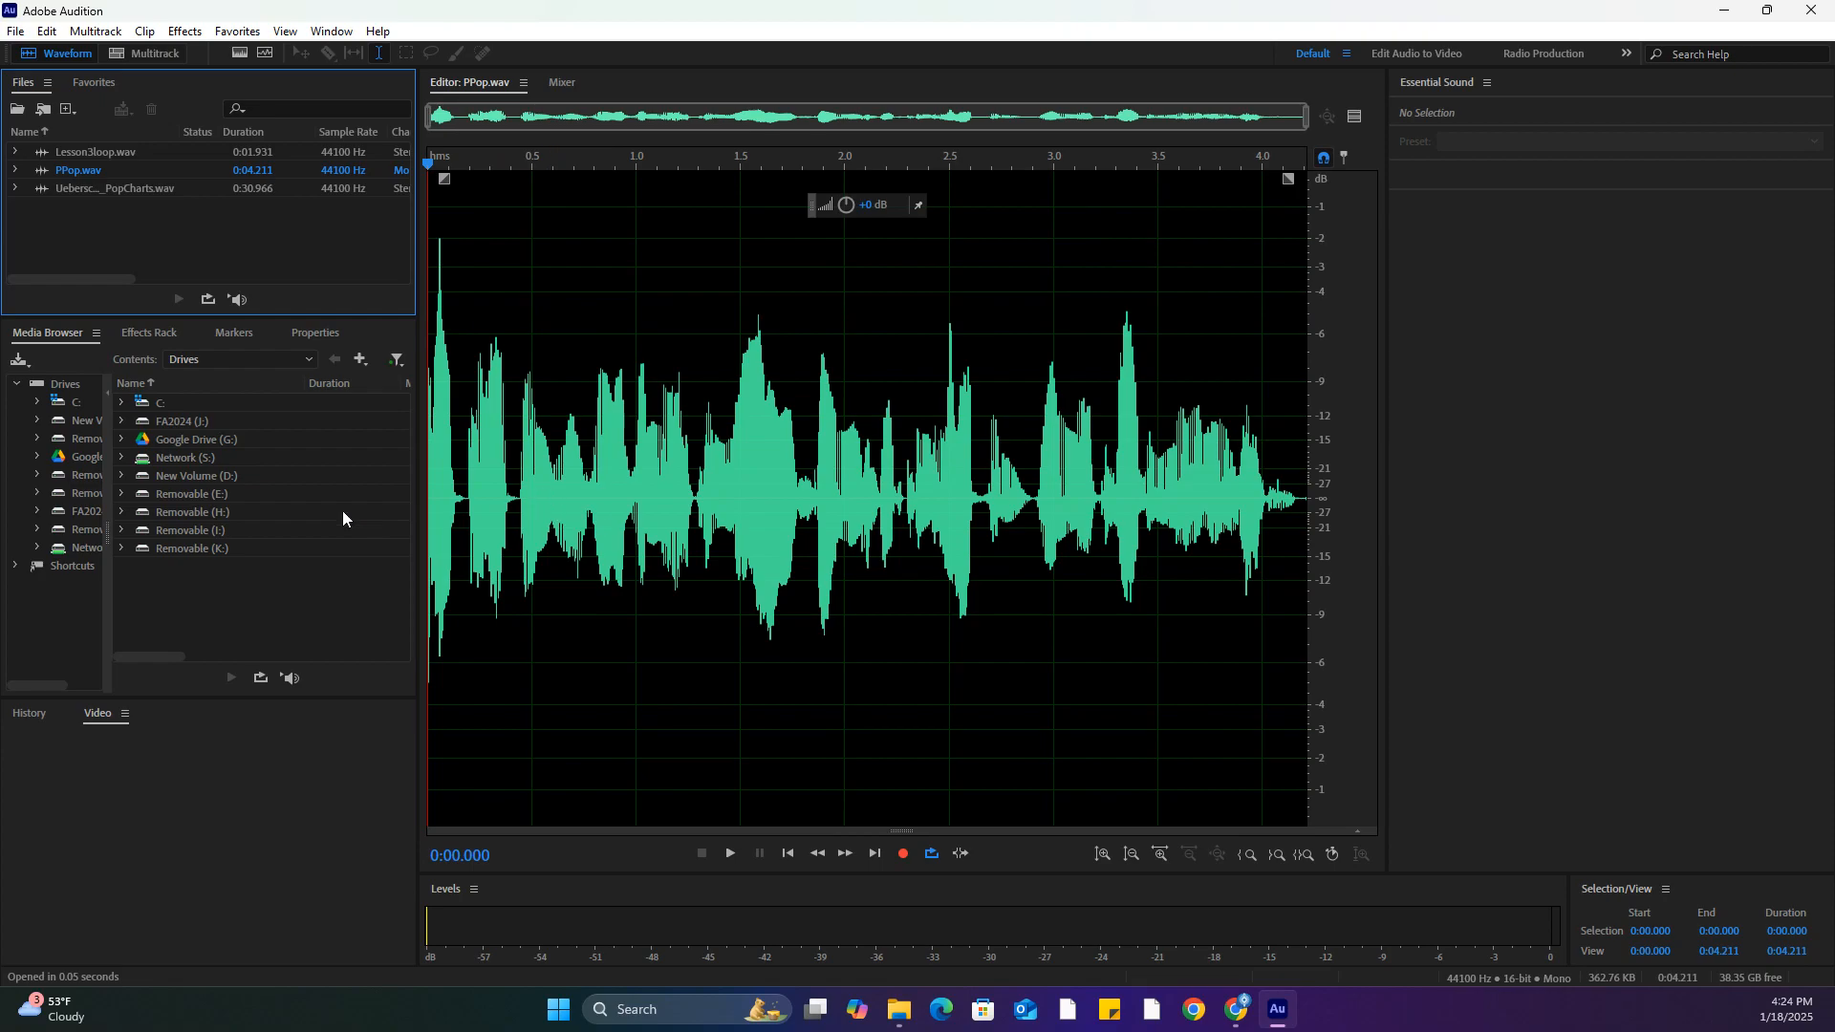
key(space)
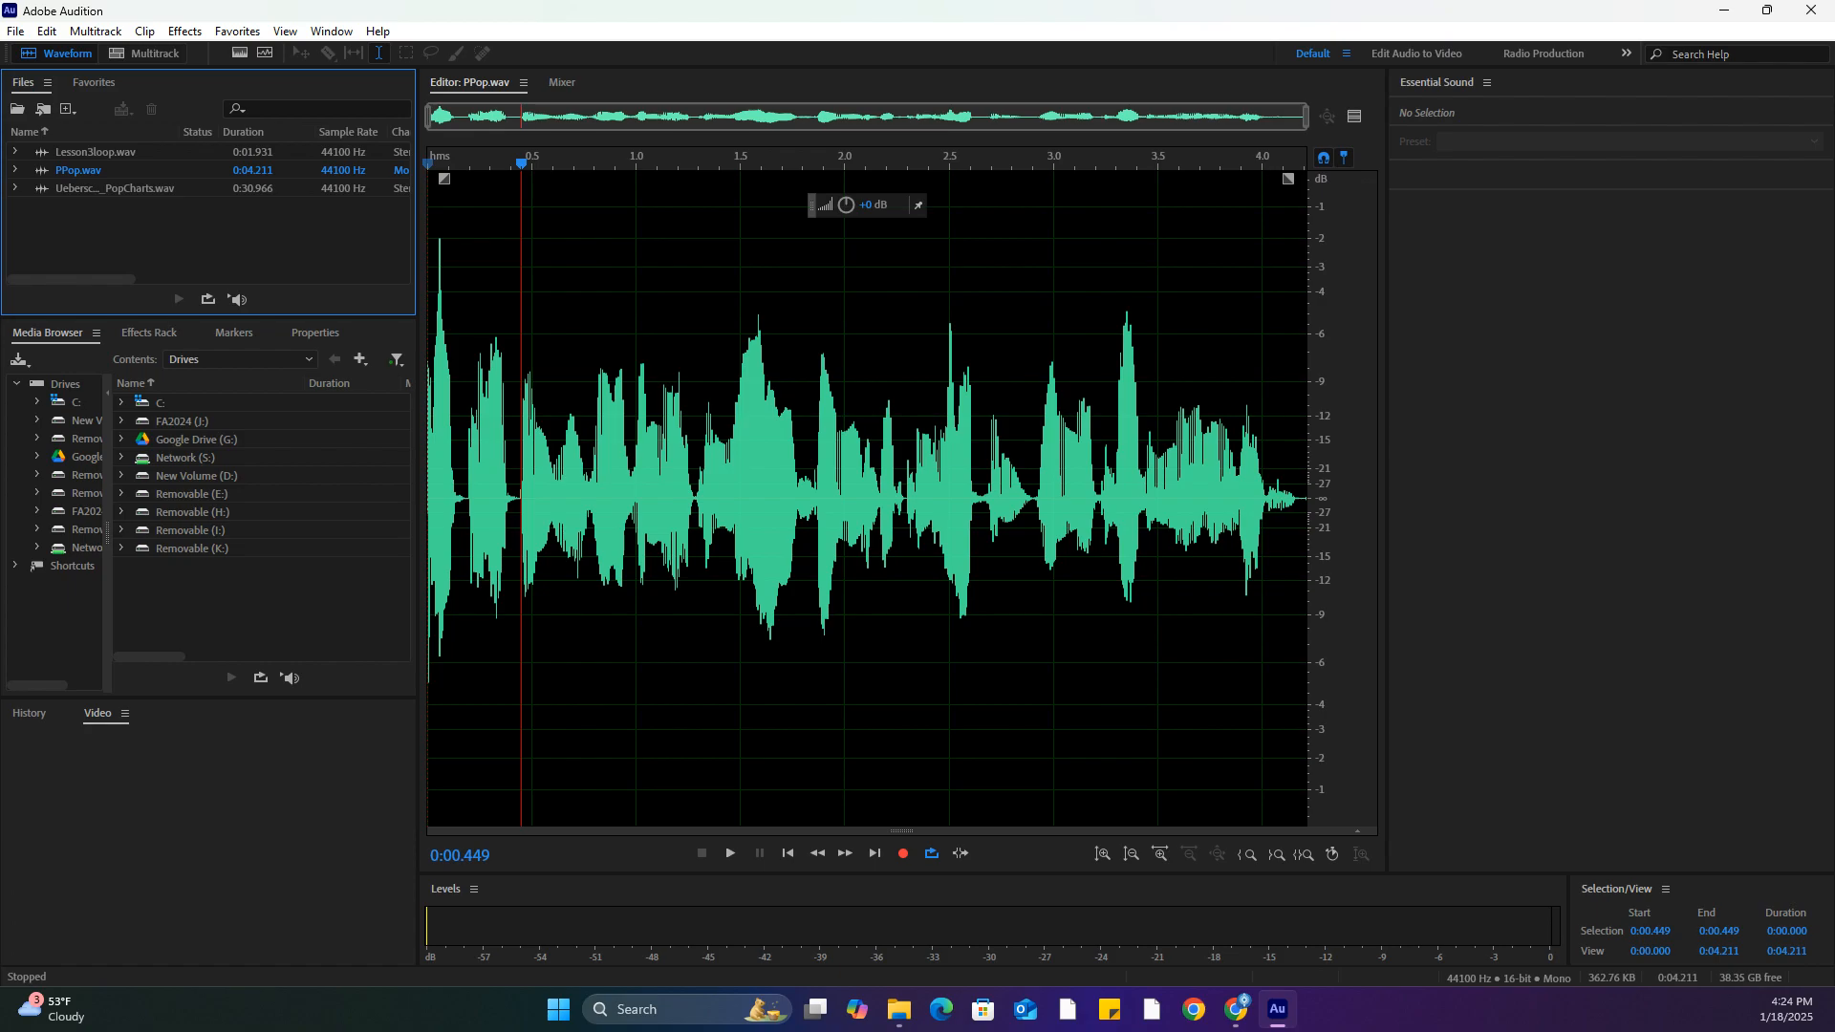
Examine the first second of PPop.wav in close-up, replaying the opening and returning the playhead to the start
click(438, 269)
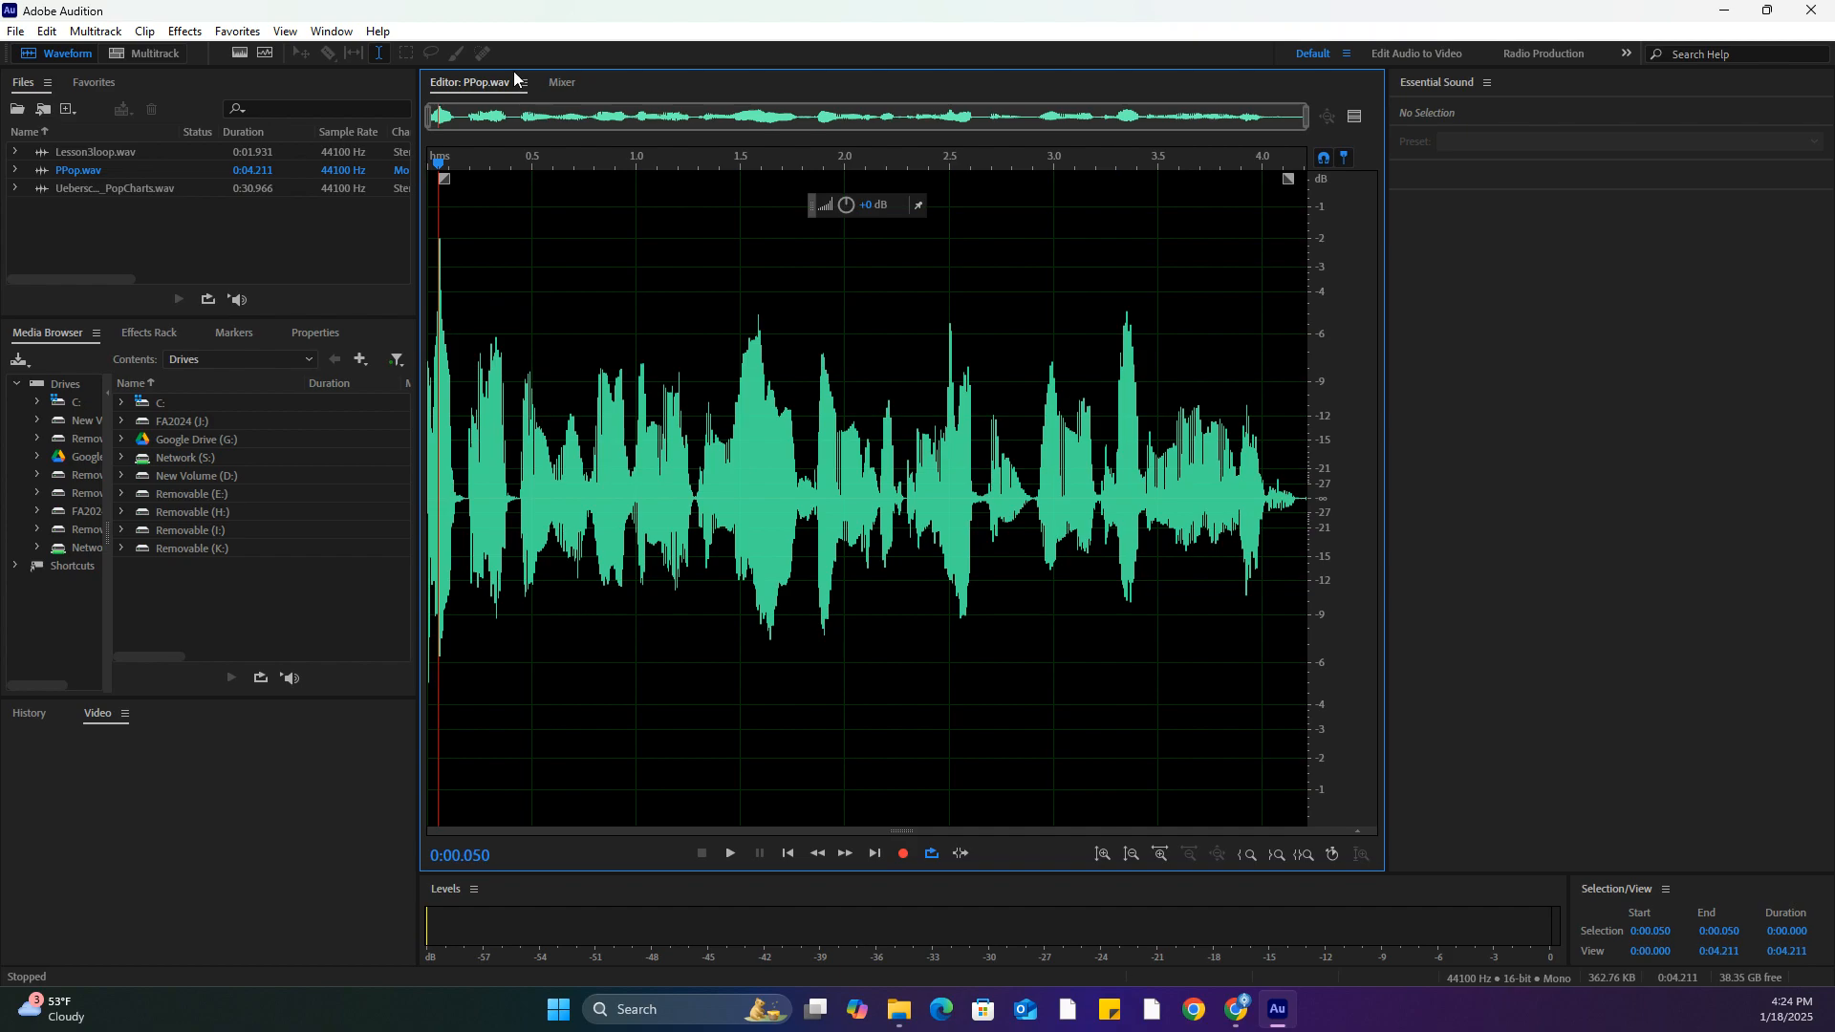
scroll(482, 115, up, 1)
scroll(481, 115, up, 1)
scroll(497, 119, up, 1)
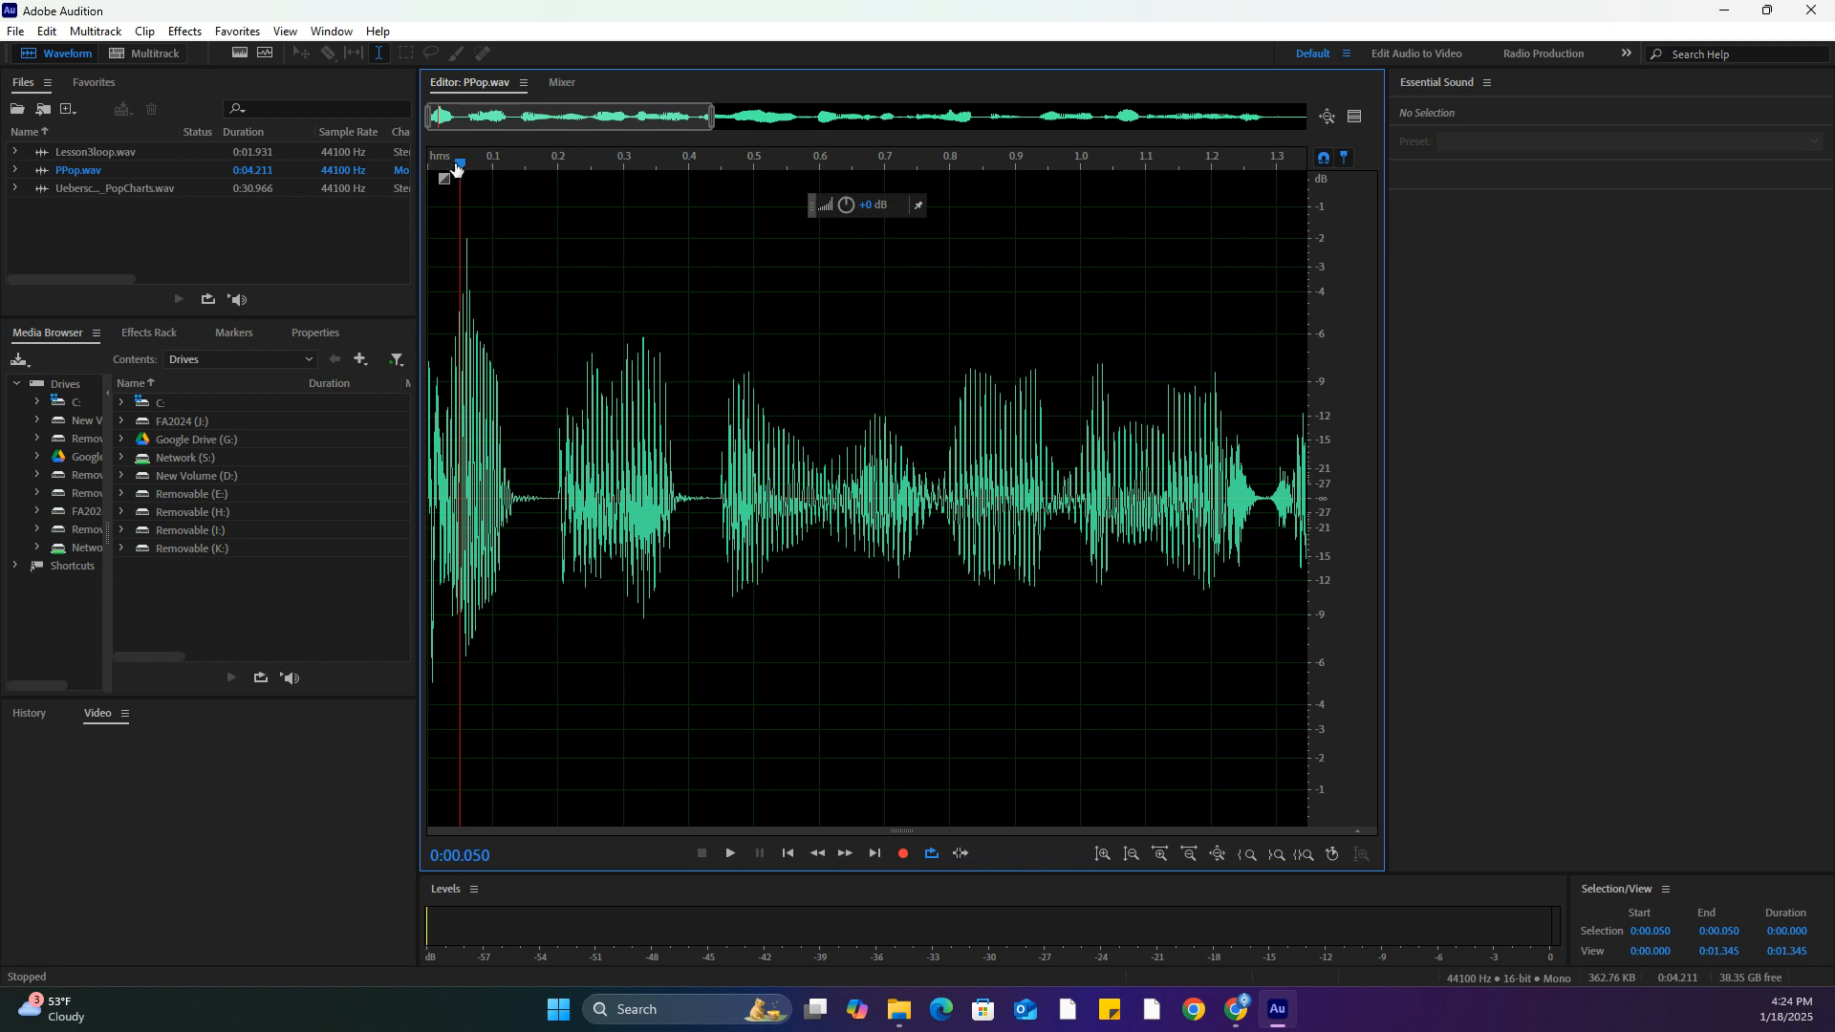
drag(460, 165, 398, 160)
key(space)
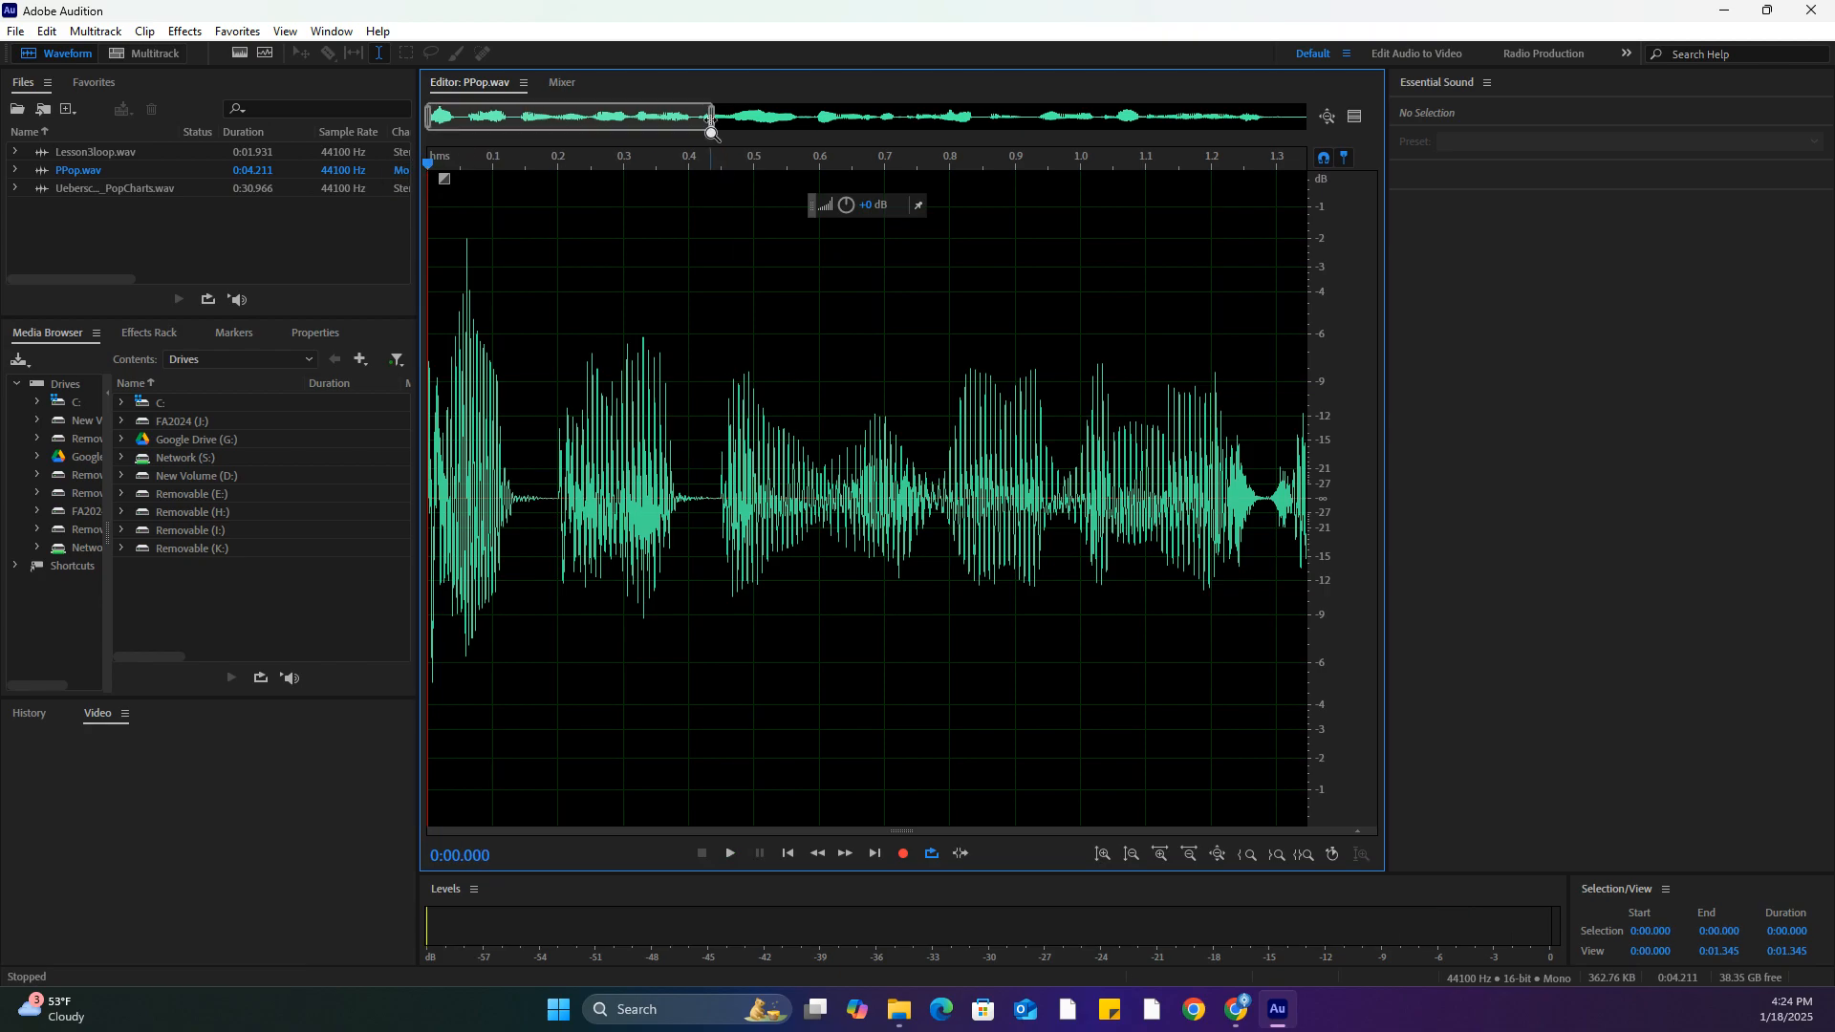
drag(711, 124, 359, 221)
key(space)
key(space)
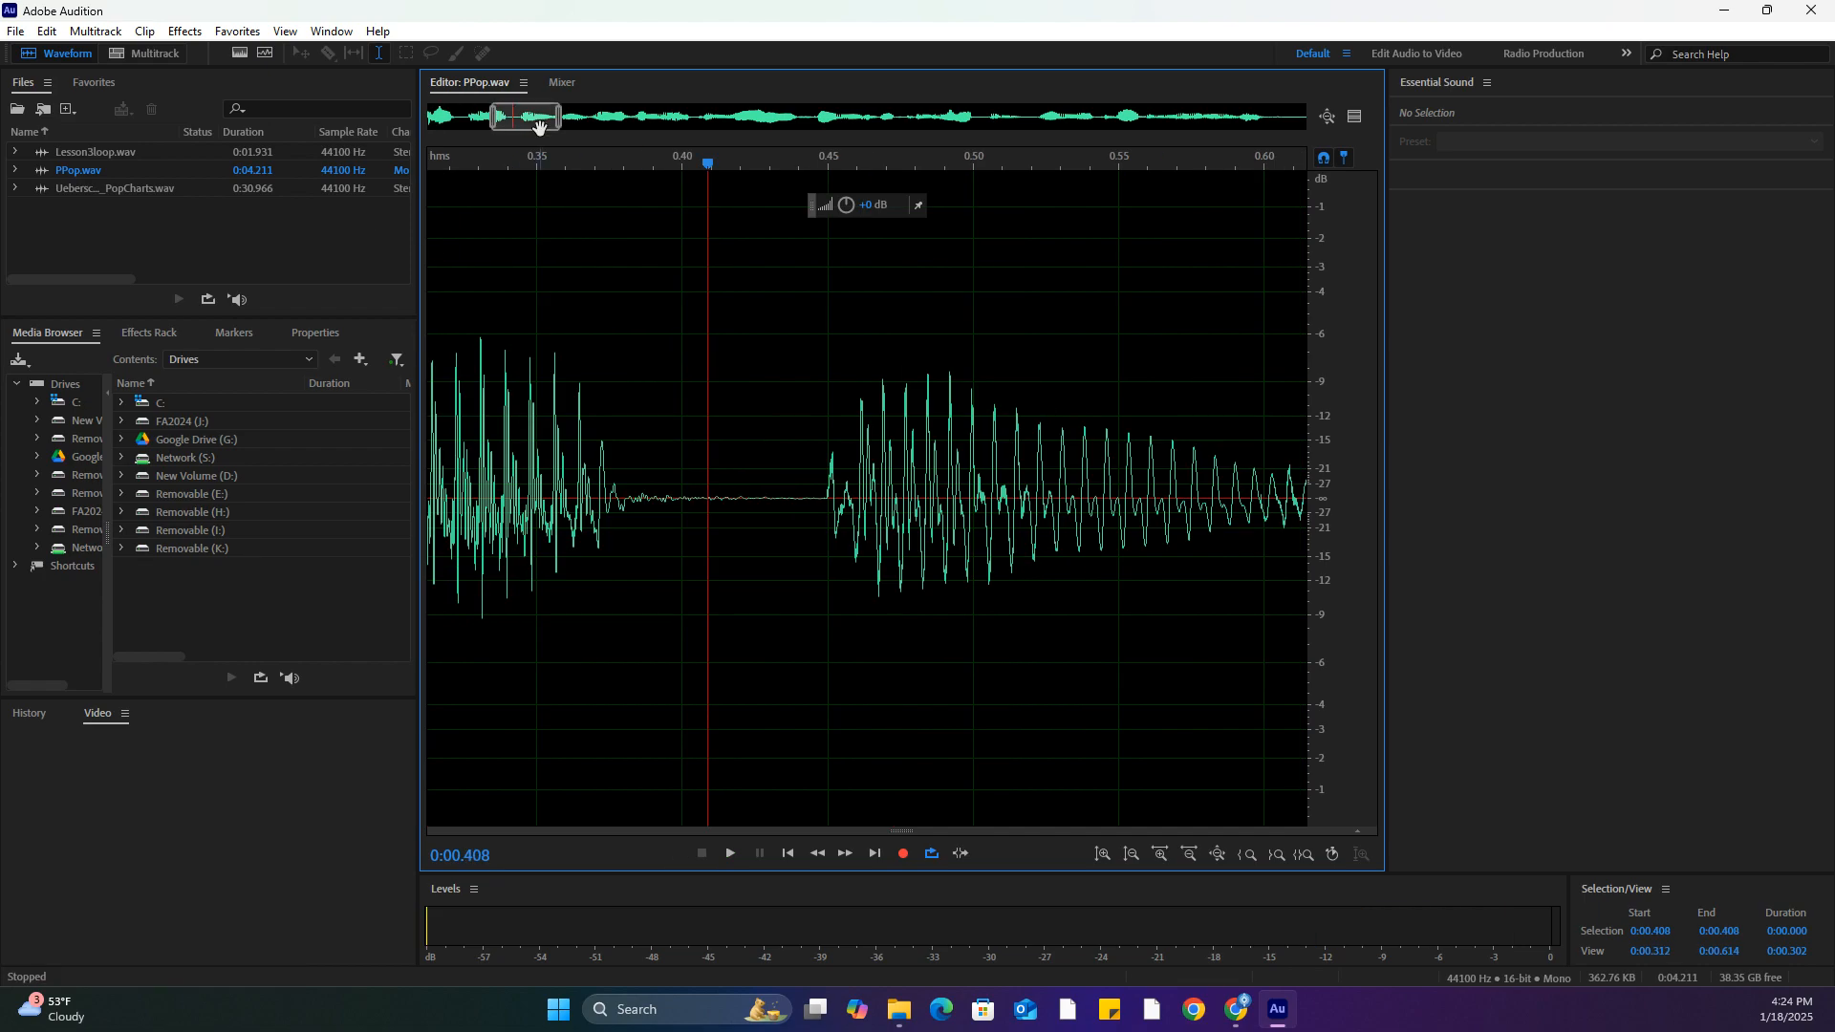
drag(554, 117, 693, 118)
drag(531, 157, 183, 250)
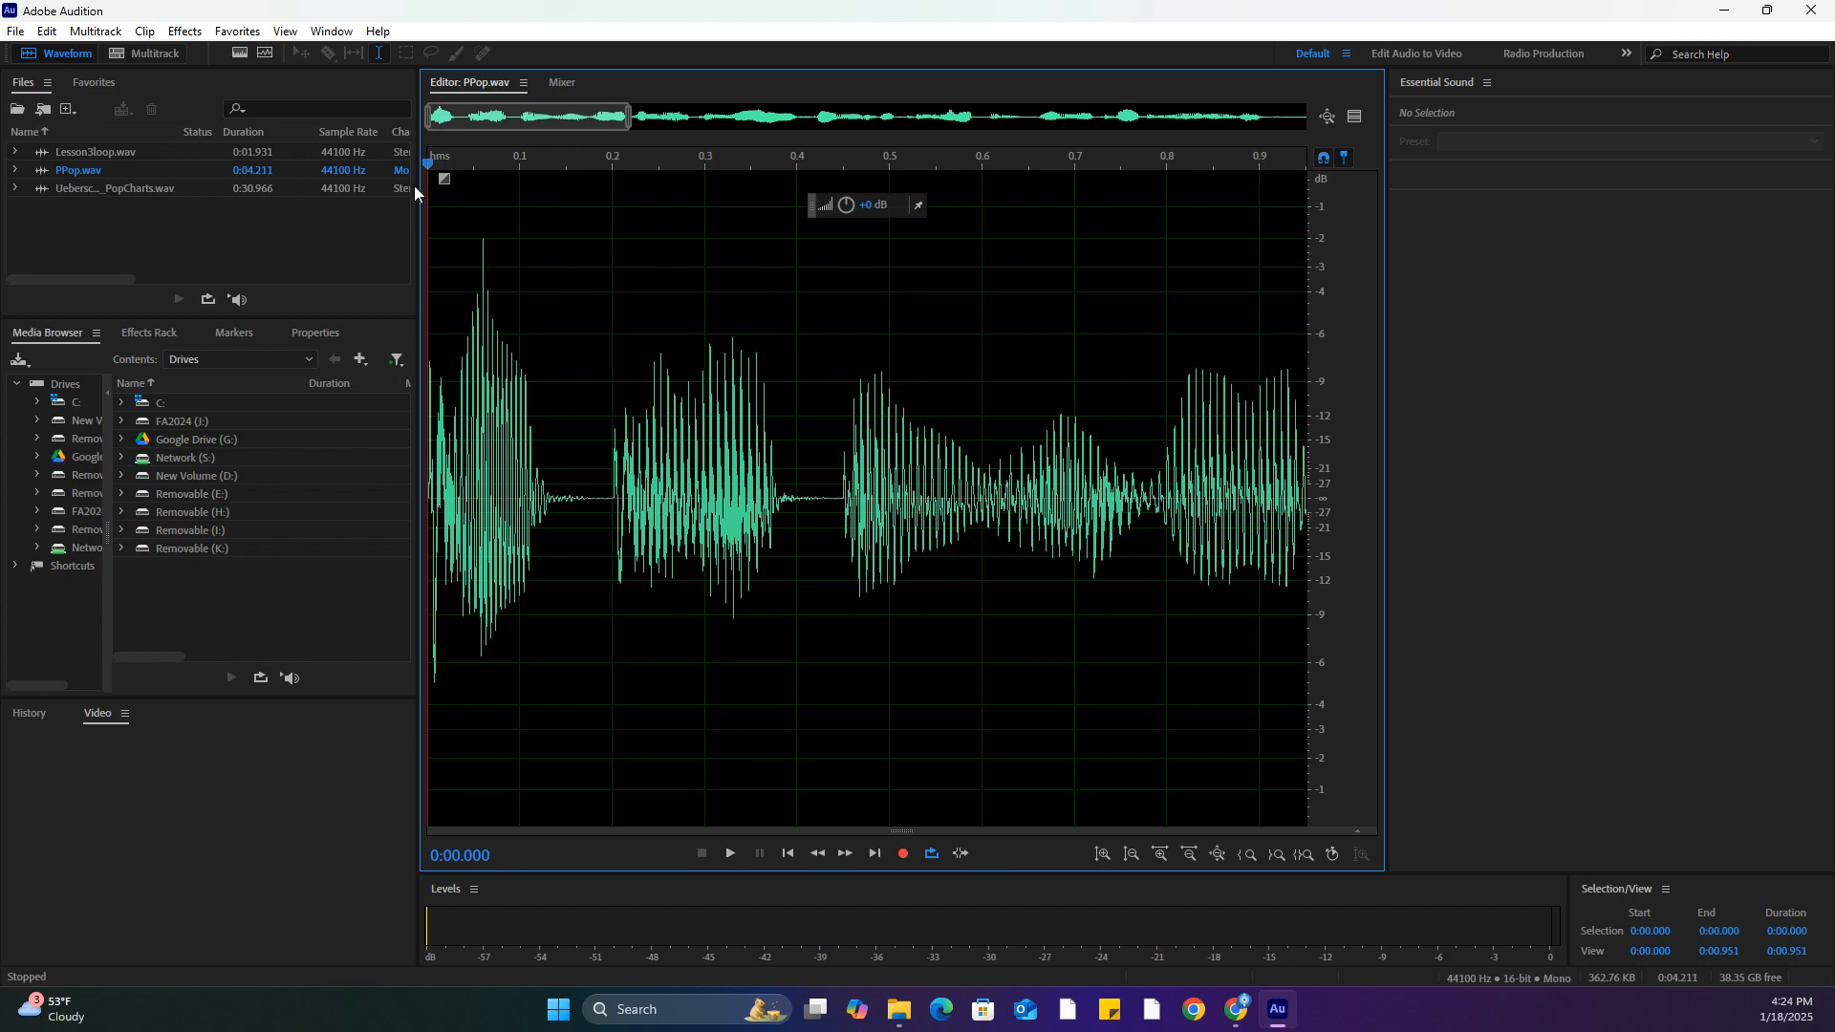
Apply a very short fade-in to the very start of the PPop.wav waveform
drag(444, 179, 460, 178)
drag(463, 178, 450, 261)
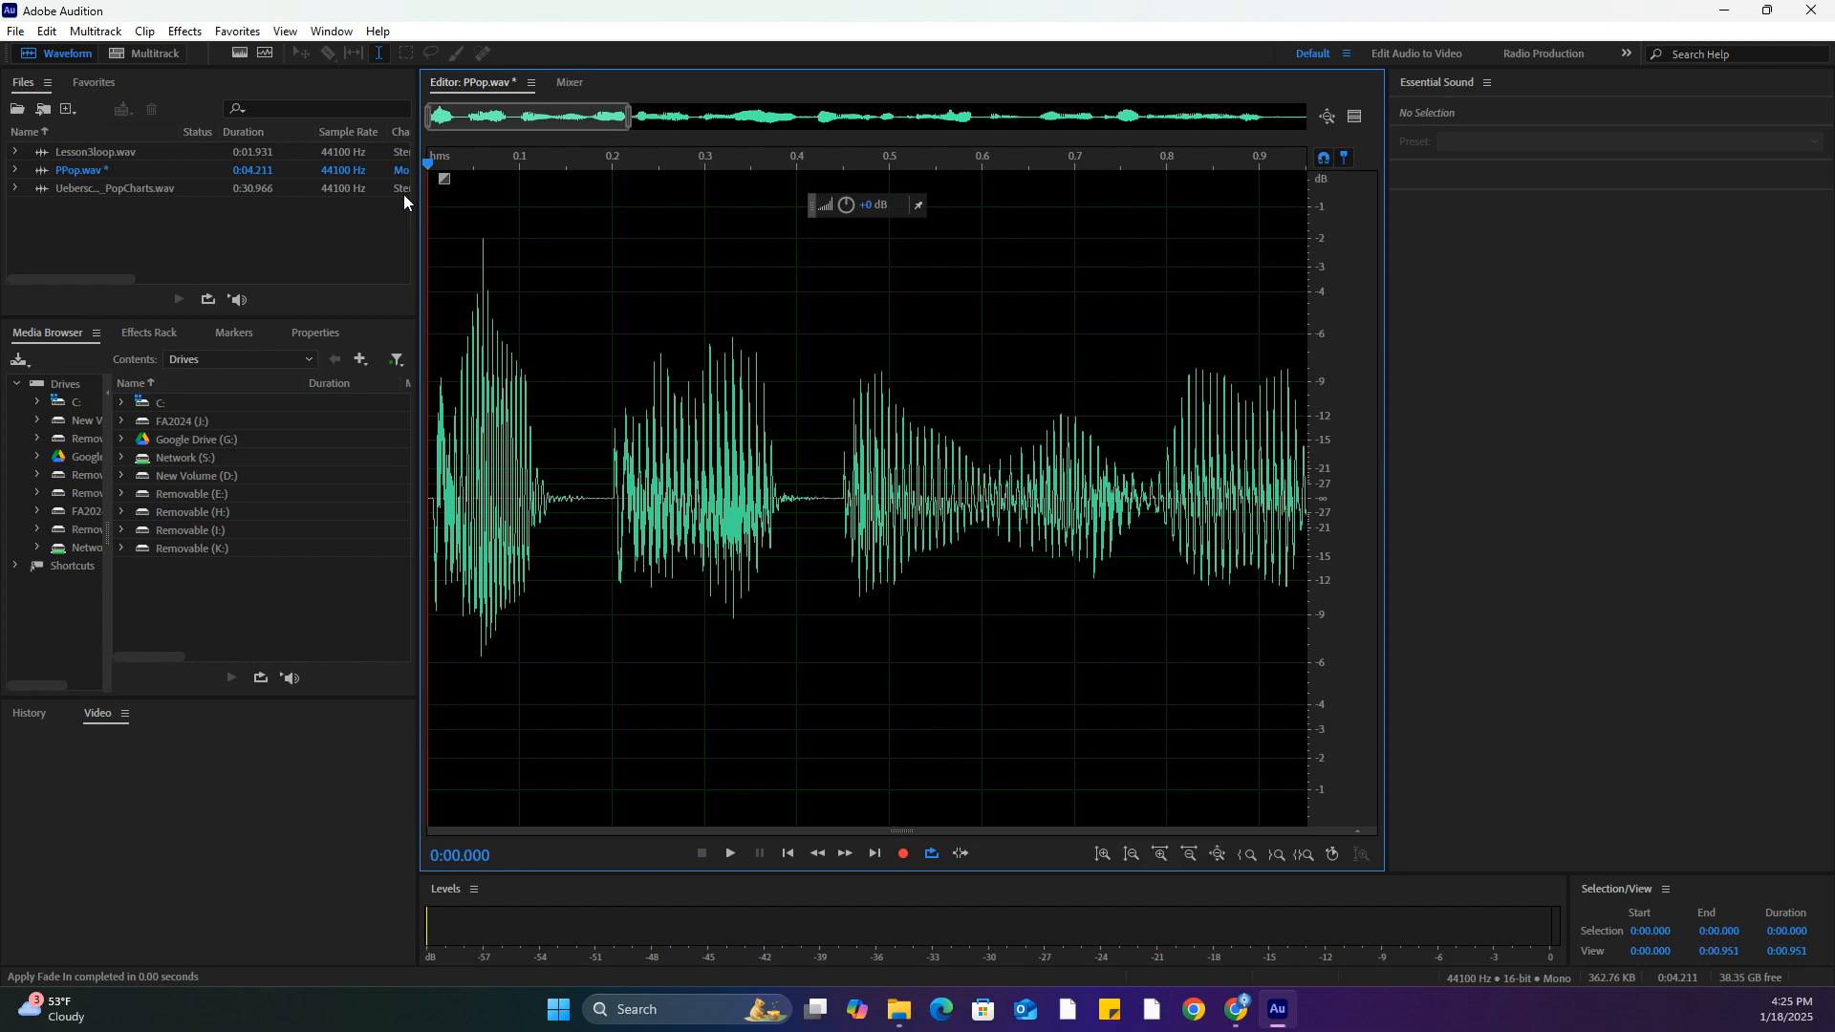
mouse_move(446, 175)
mouse_down()
mouse_move(451, 266)
mouse_move(393, 100)
mouse_move(465, 176)
mouse_up()
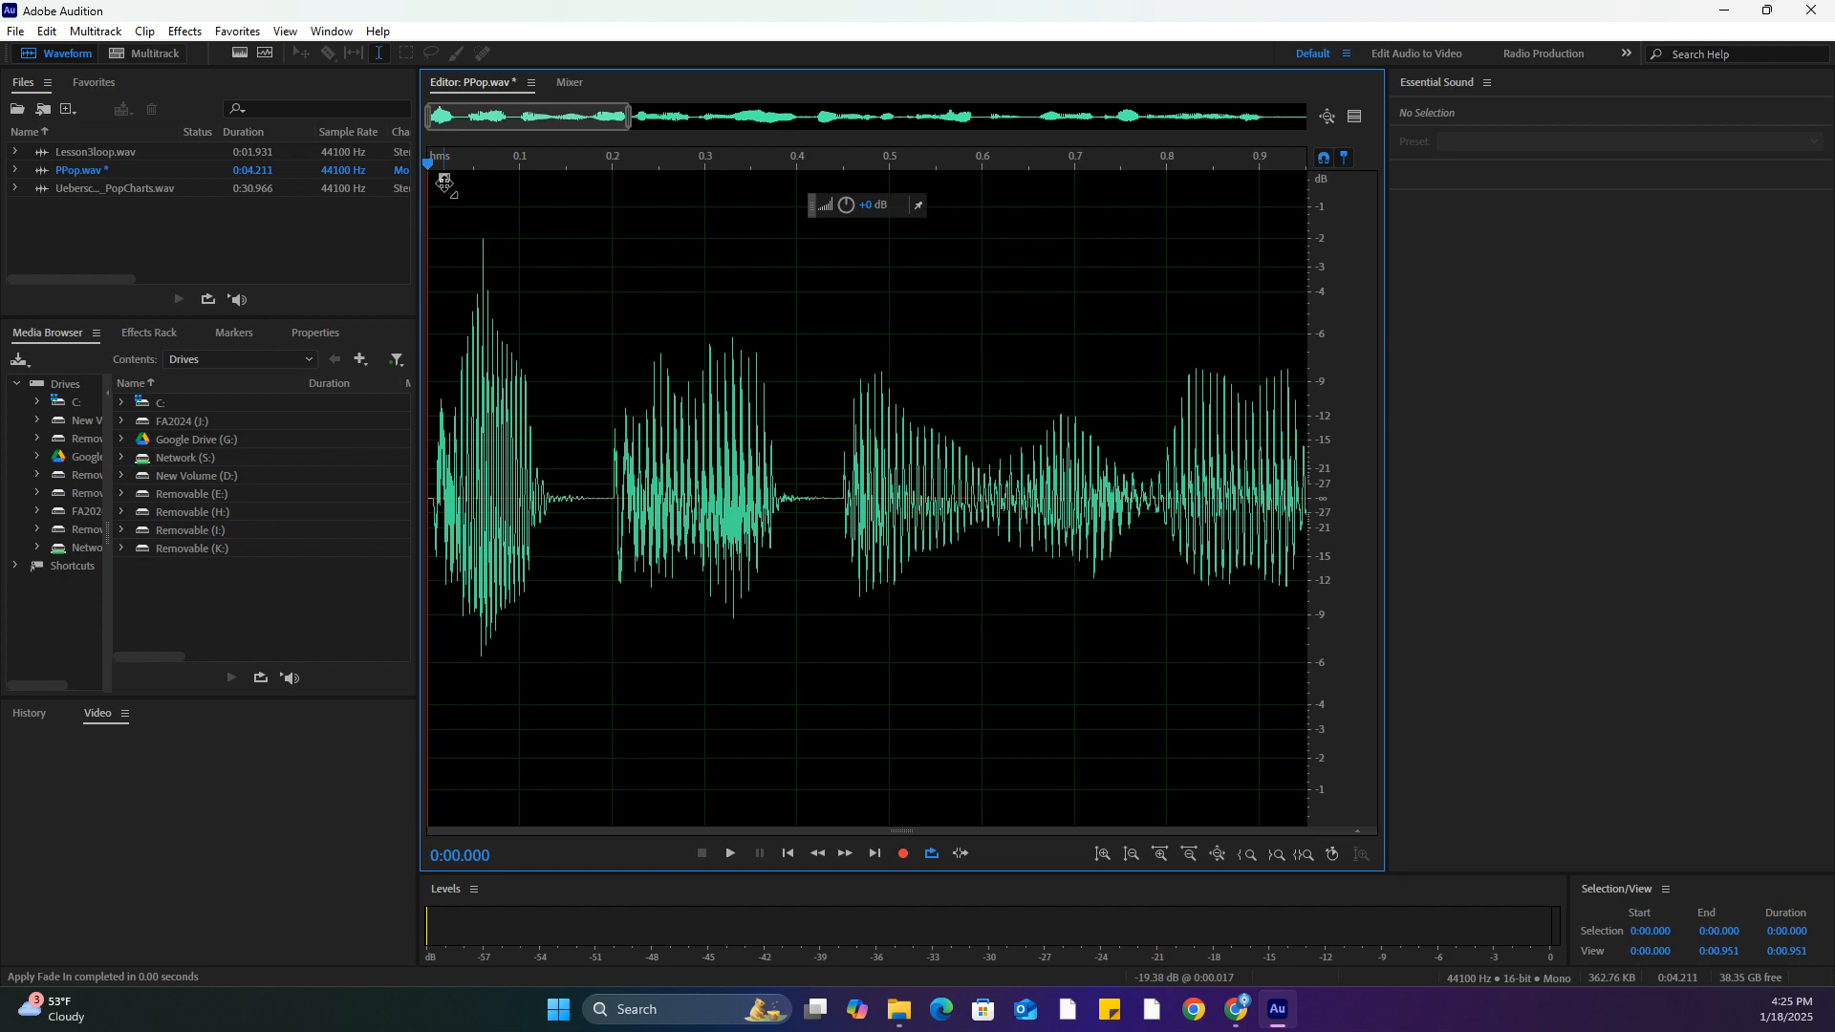
mouse_move(445, 181)
mouse_down()
mouse_move(472, 203)
mouse_move(443, 180)
mouse_up()
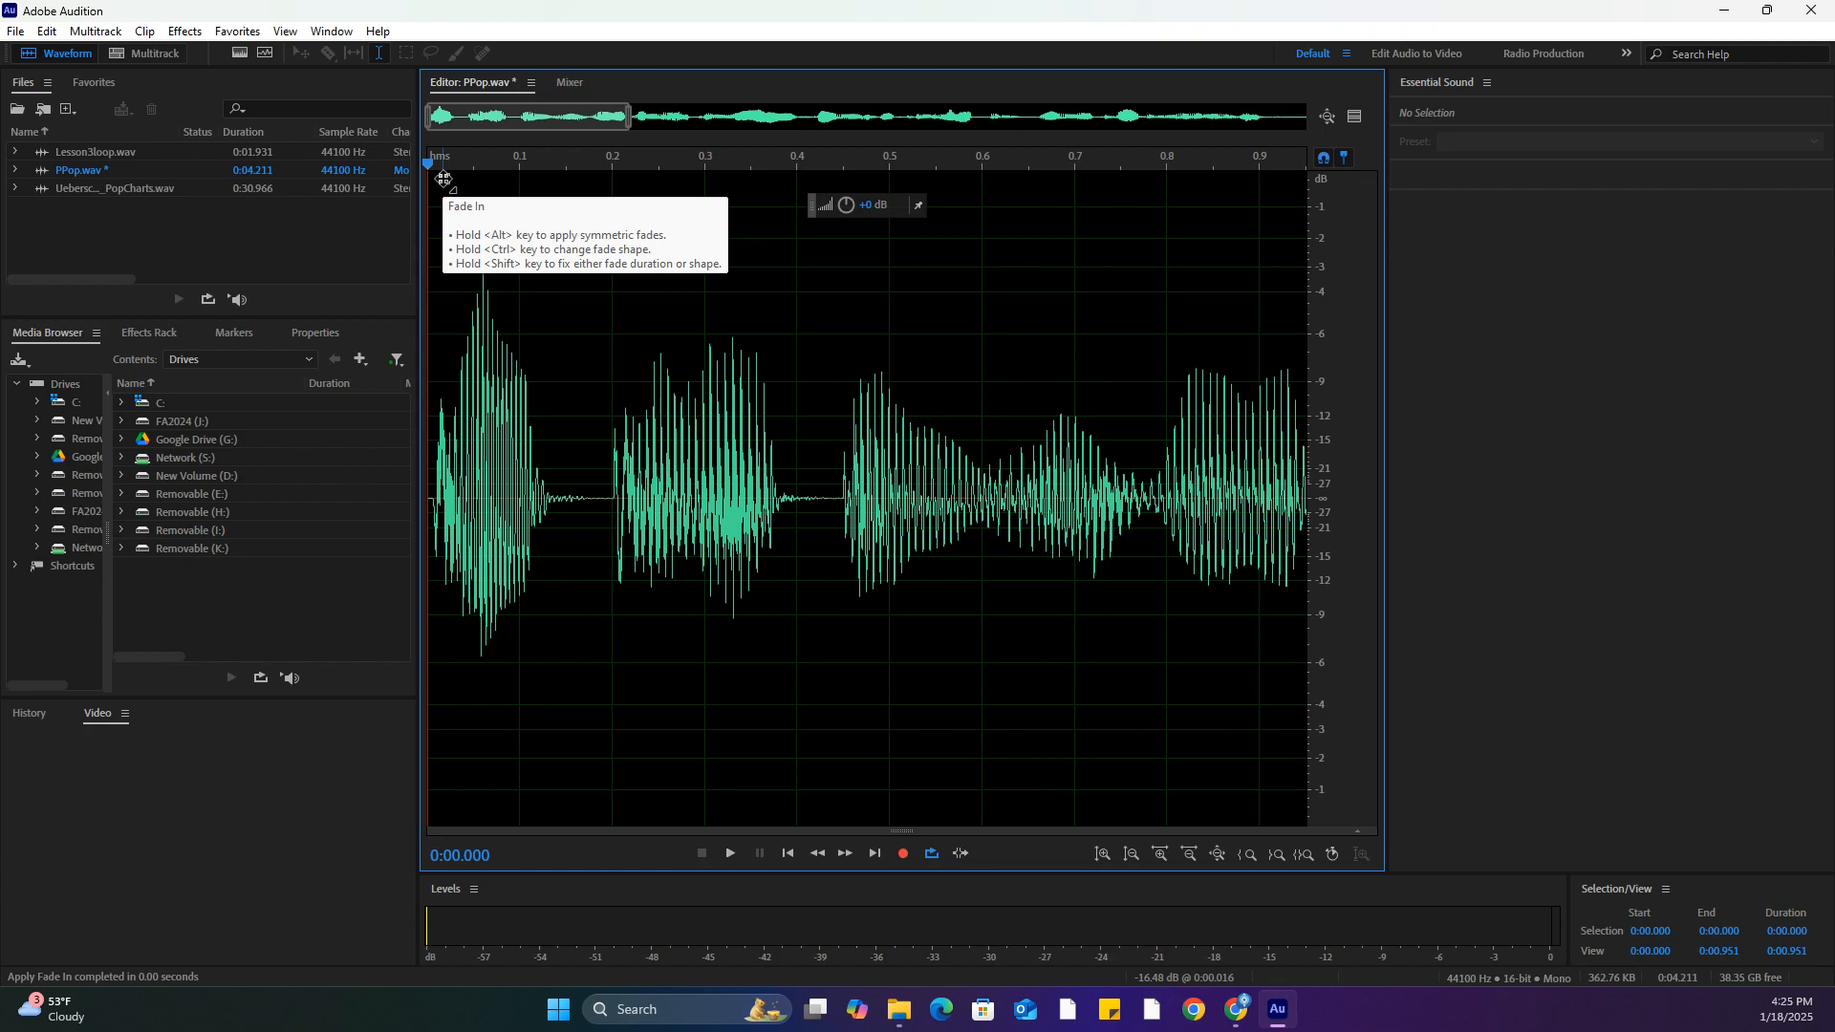
Apply another short fade-in with a cosine value of about -11 at the start of PPop.wav and listen to the opening
mouse_move(444, 180)
mouse_down()
mouse_move(442, 277)
mouse_move(451, 189)
mouse_up()
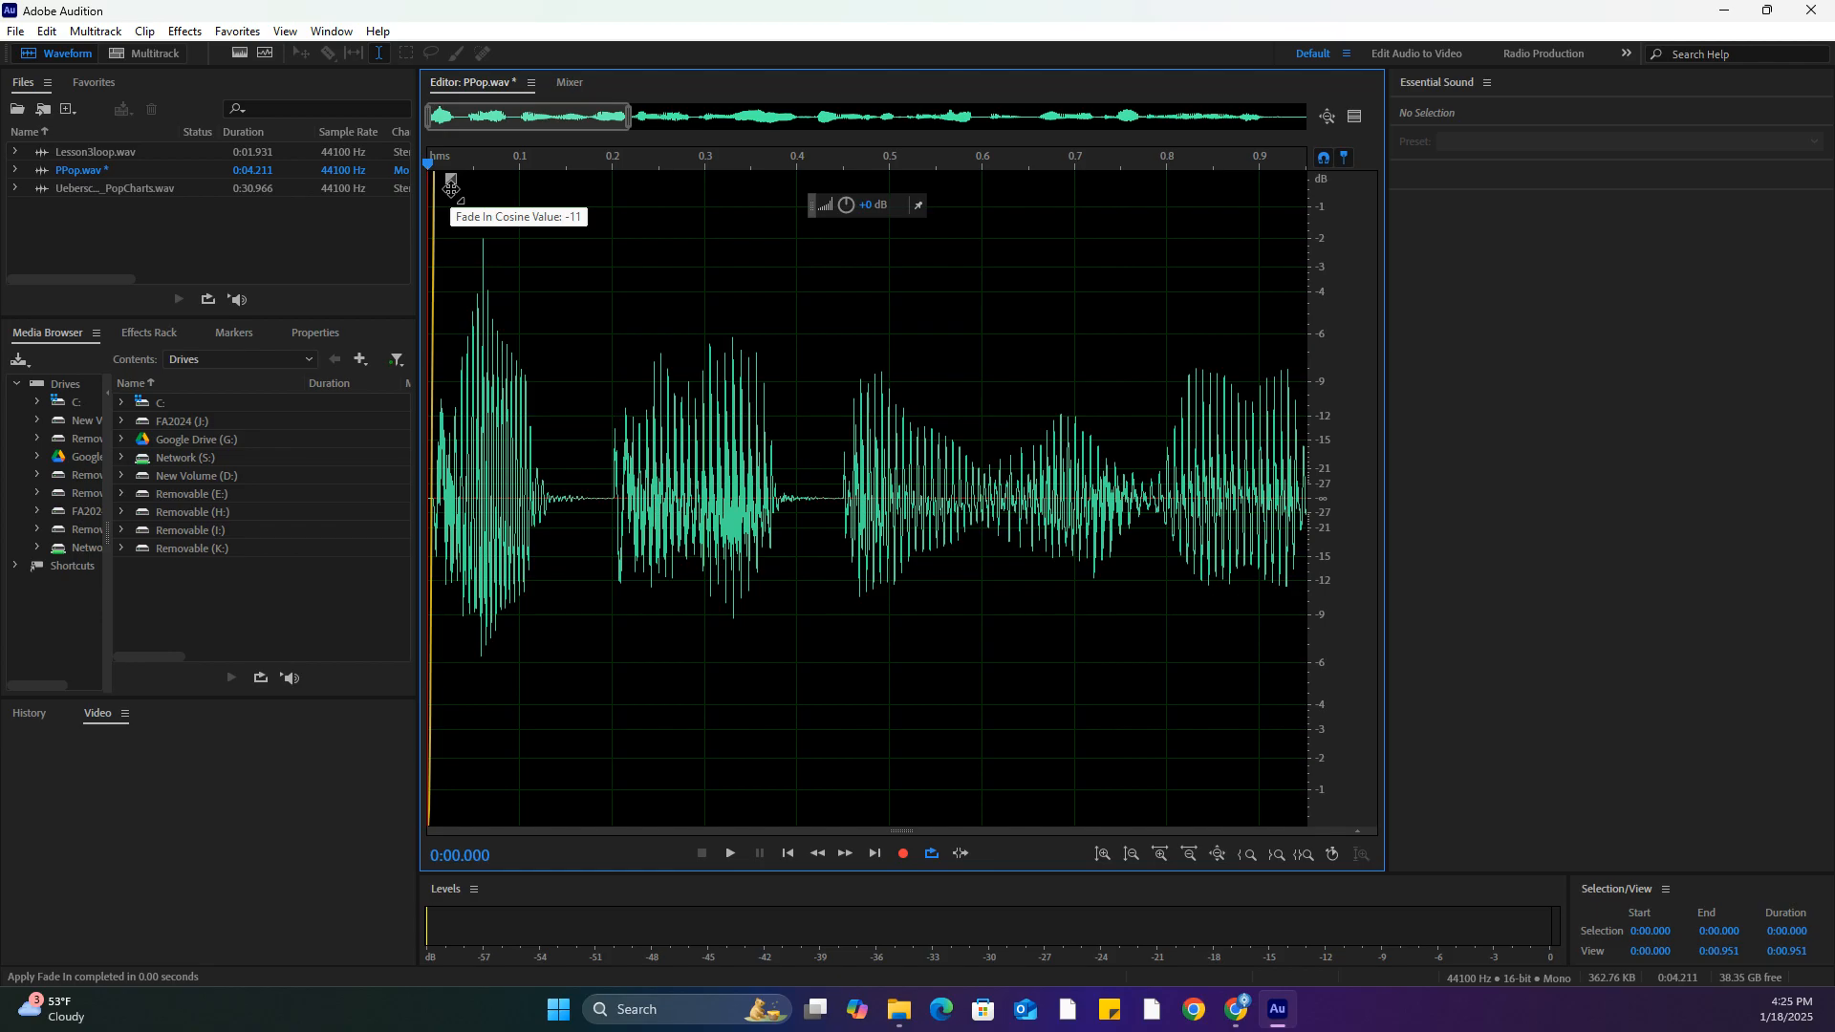
drag(451, 189, 463, 187)
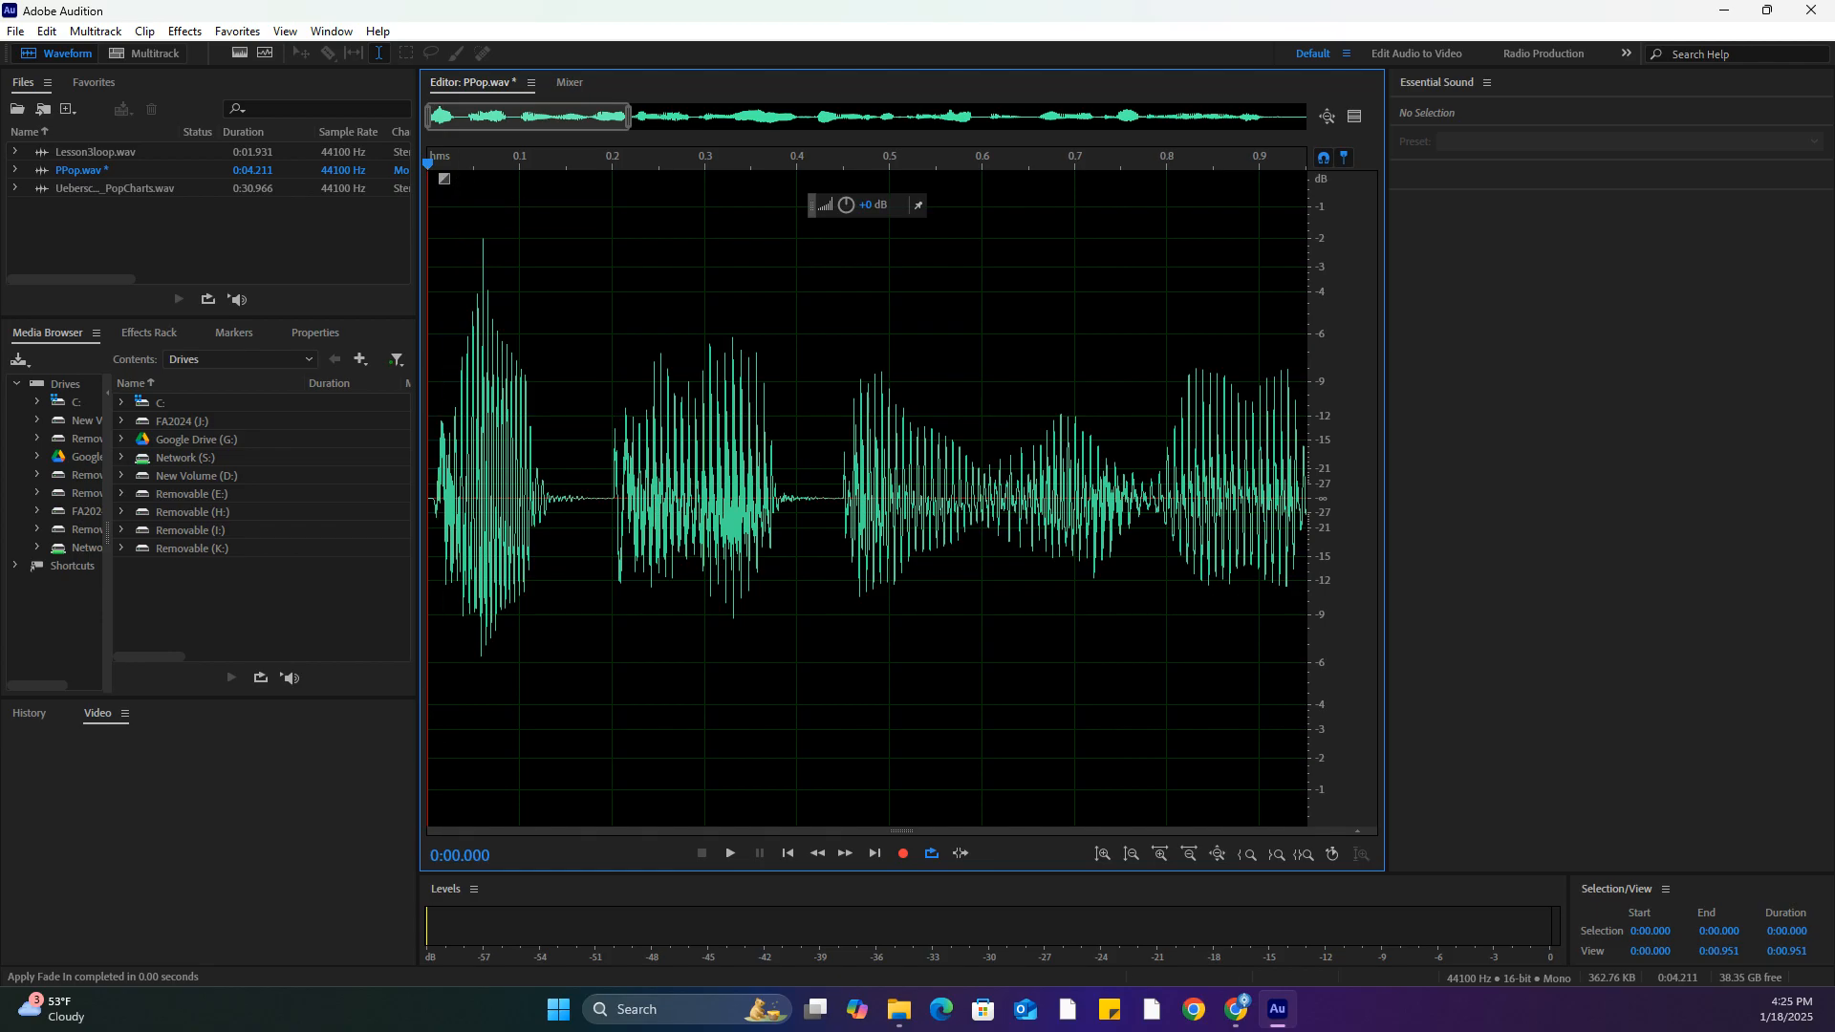
key(space)
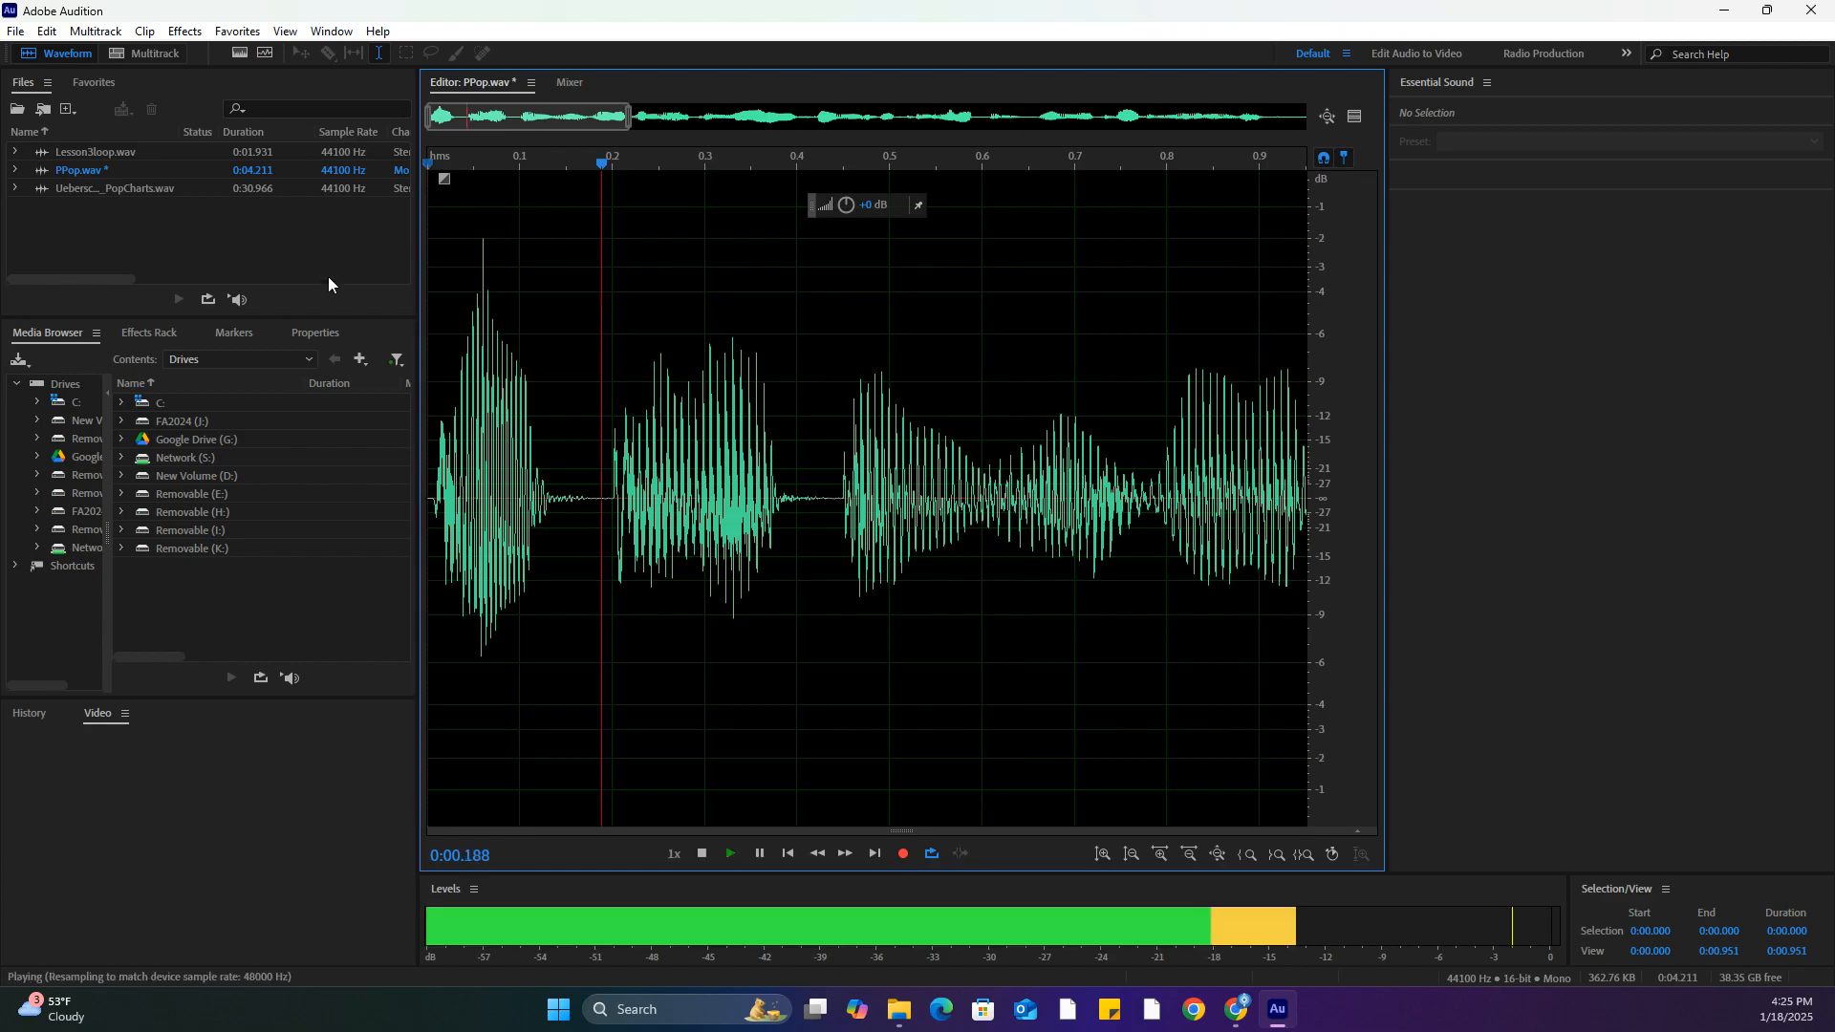
key(space)
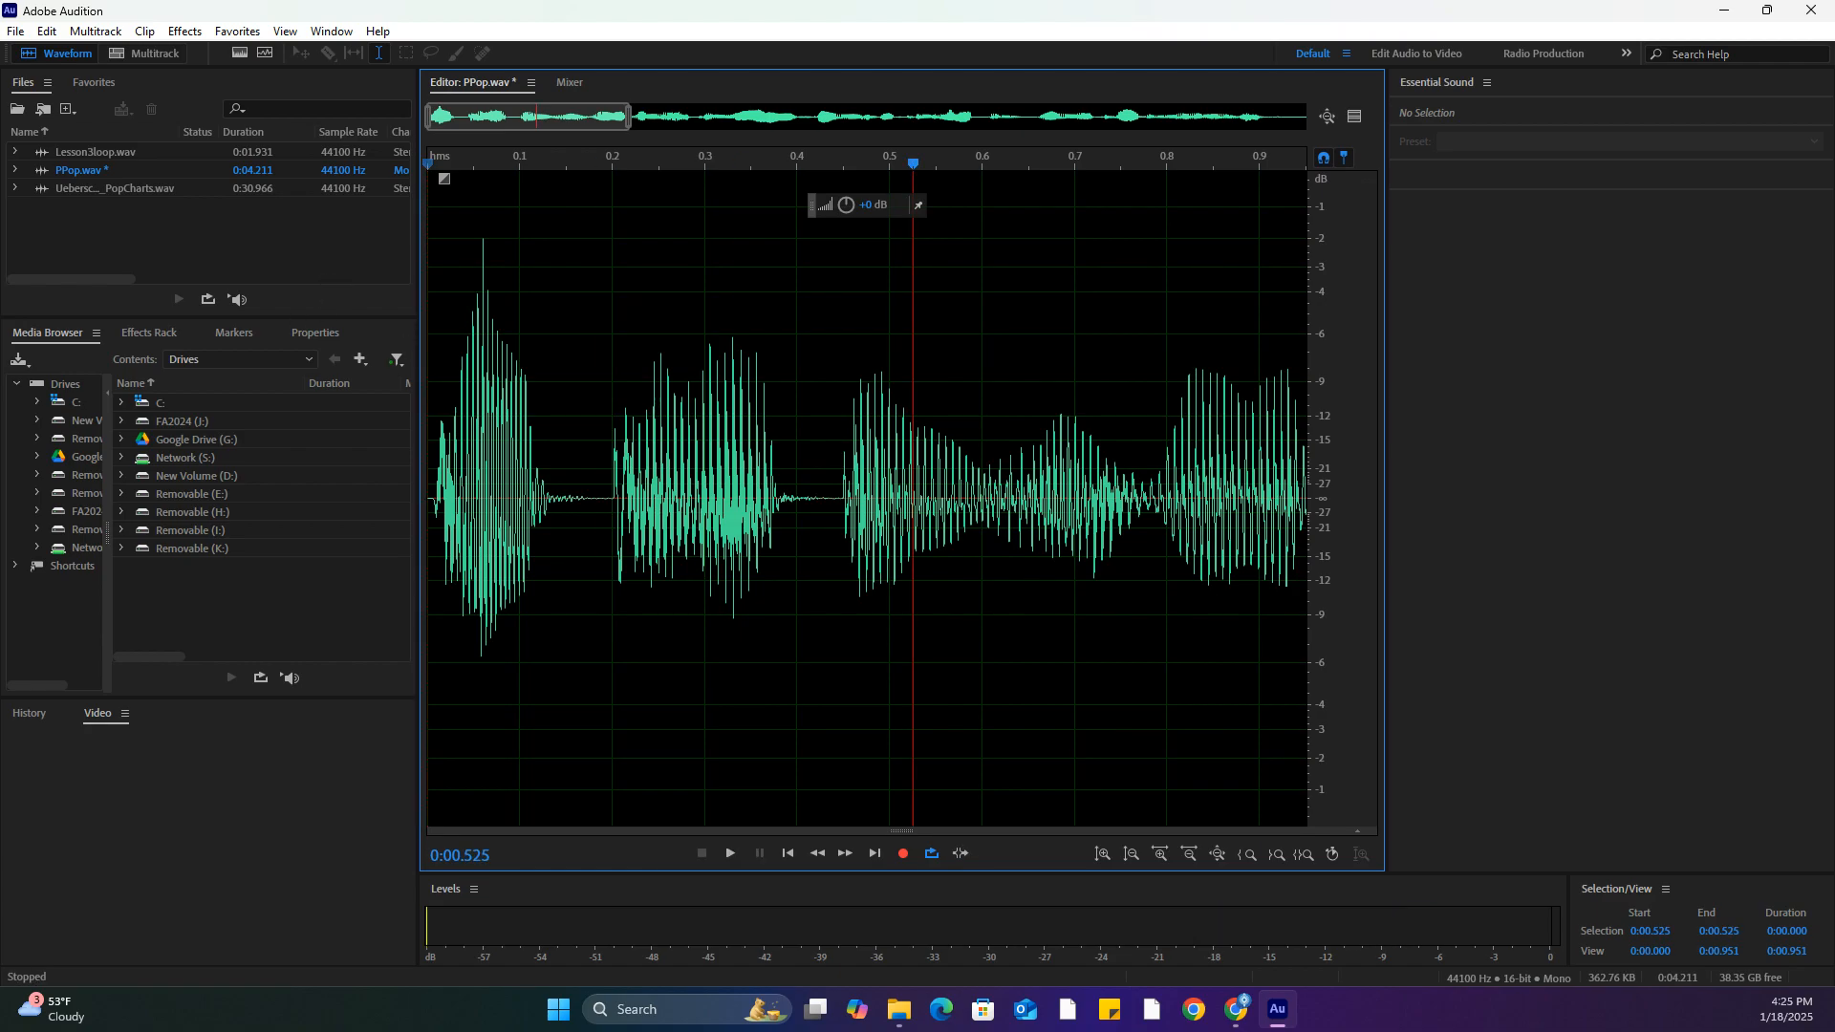
Listen to the second sound burst in PPop.wav from about 0:00.200 and again from about 0:00.209
drag(504, 168, 490, 165)
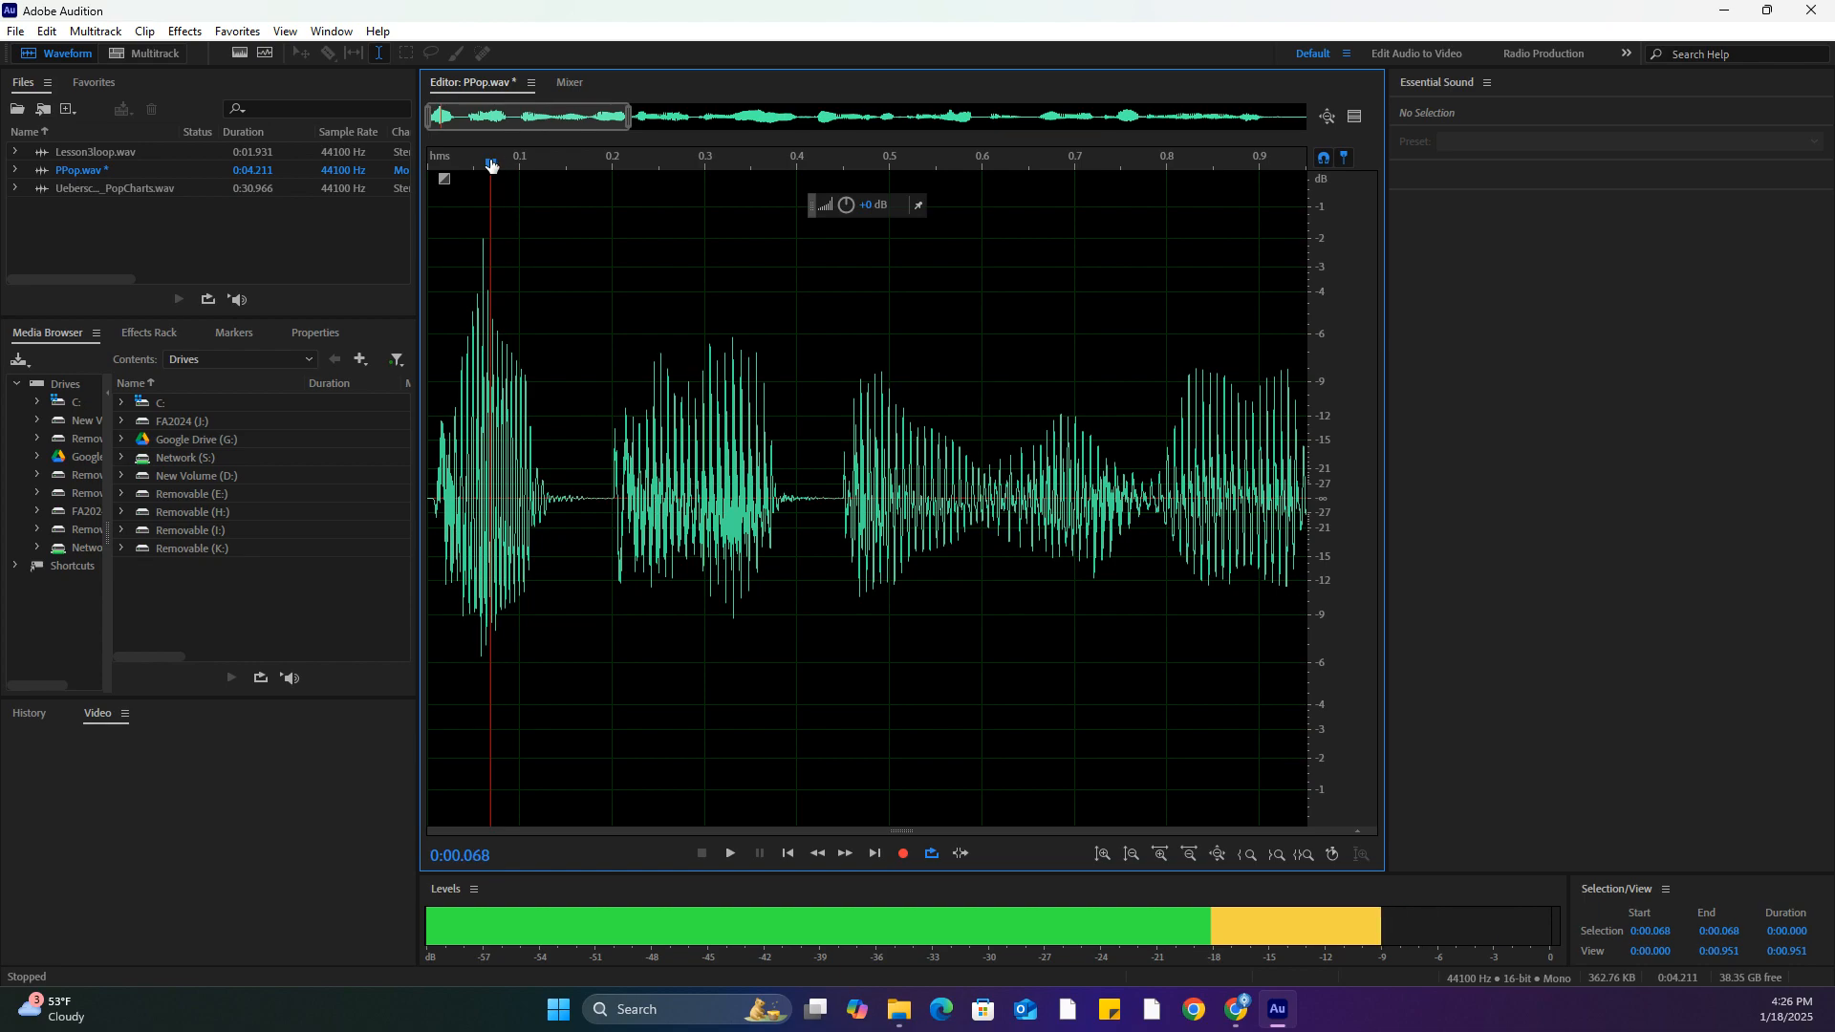
drag(490, 165, 613, 159)
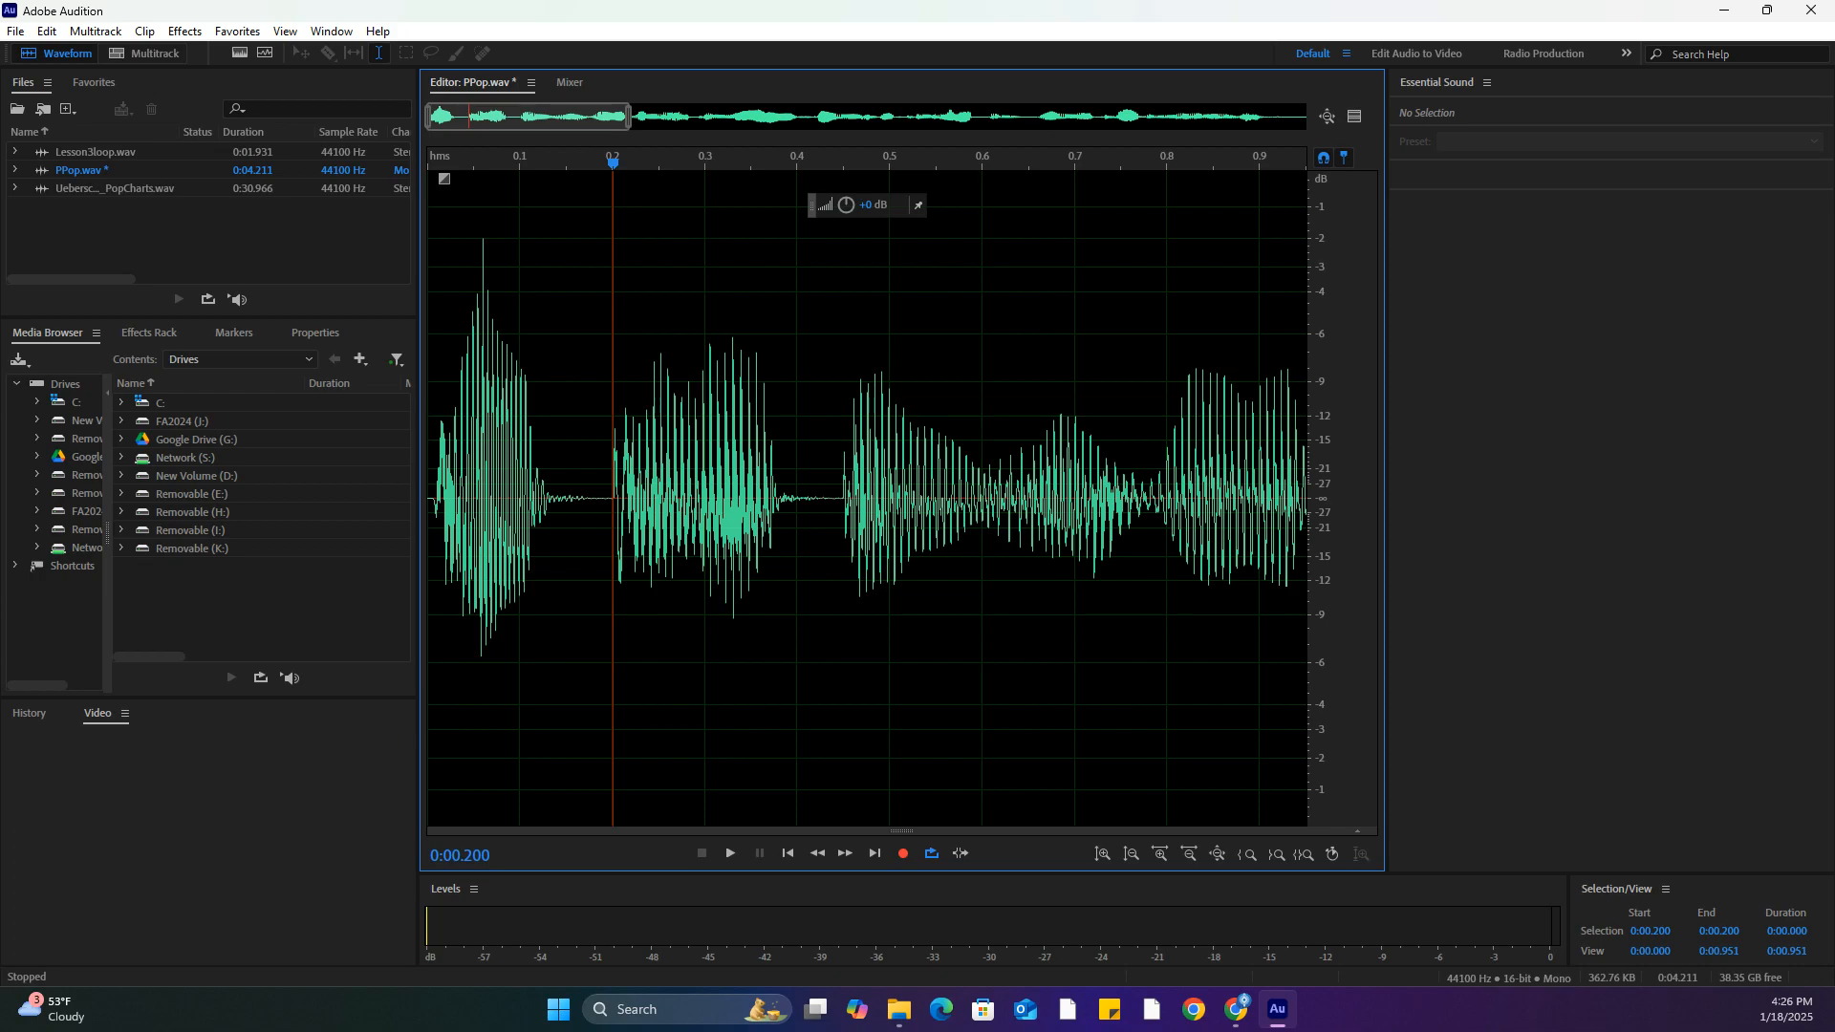
key(space)
key(space)
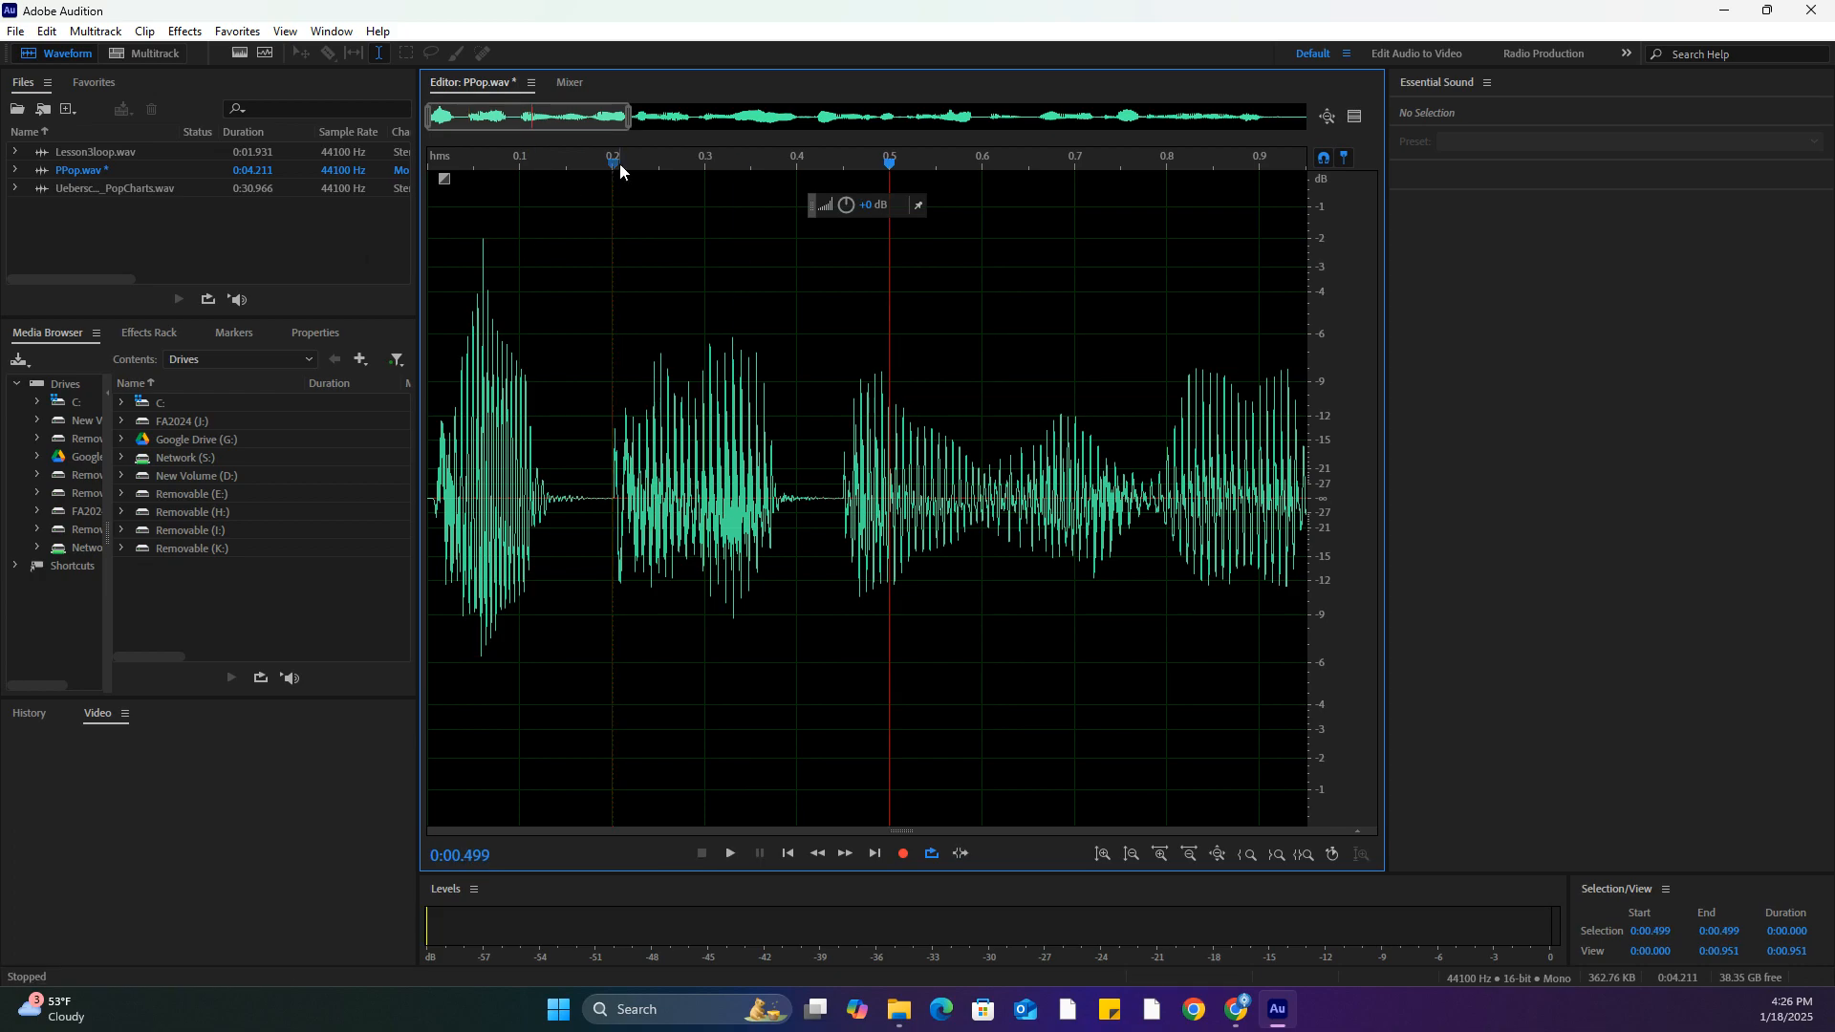
mouse_move(610, 169)
mouse_down()
mouse_move(792, 171)
mouse_move(602, 170)
mouse_move(622, 170)
mouse_up()
key(space)
key(space)
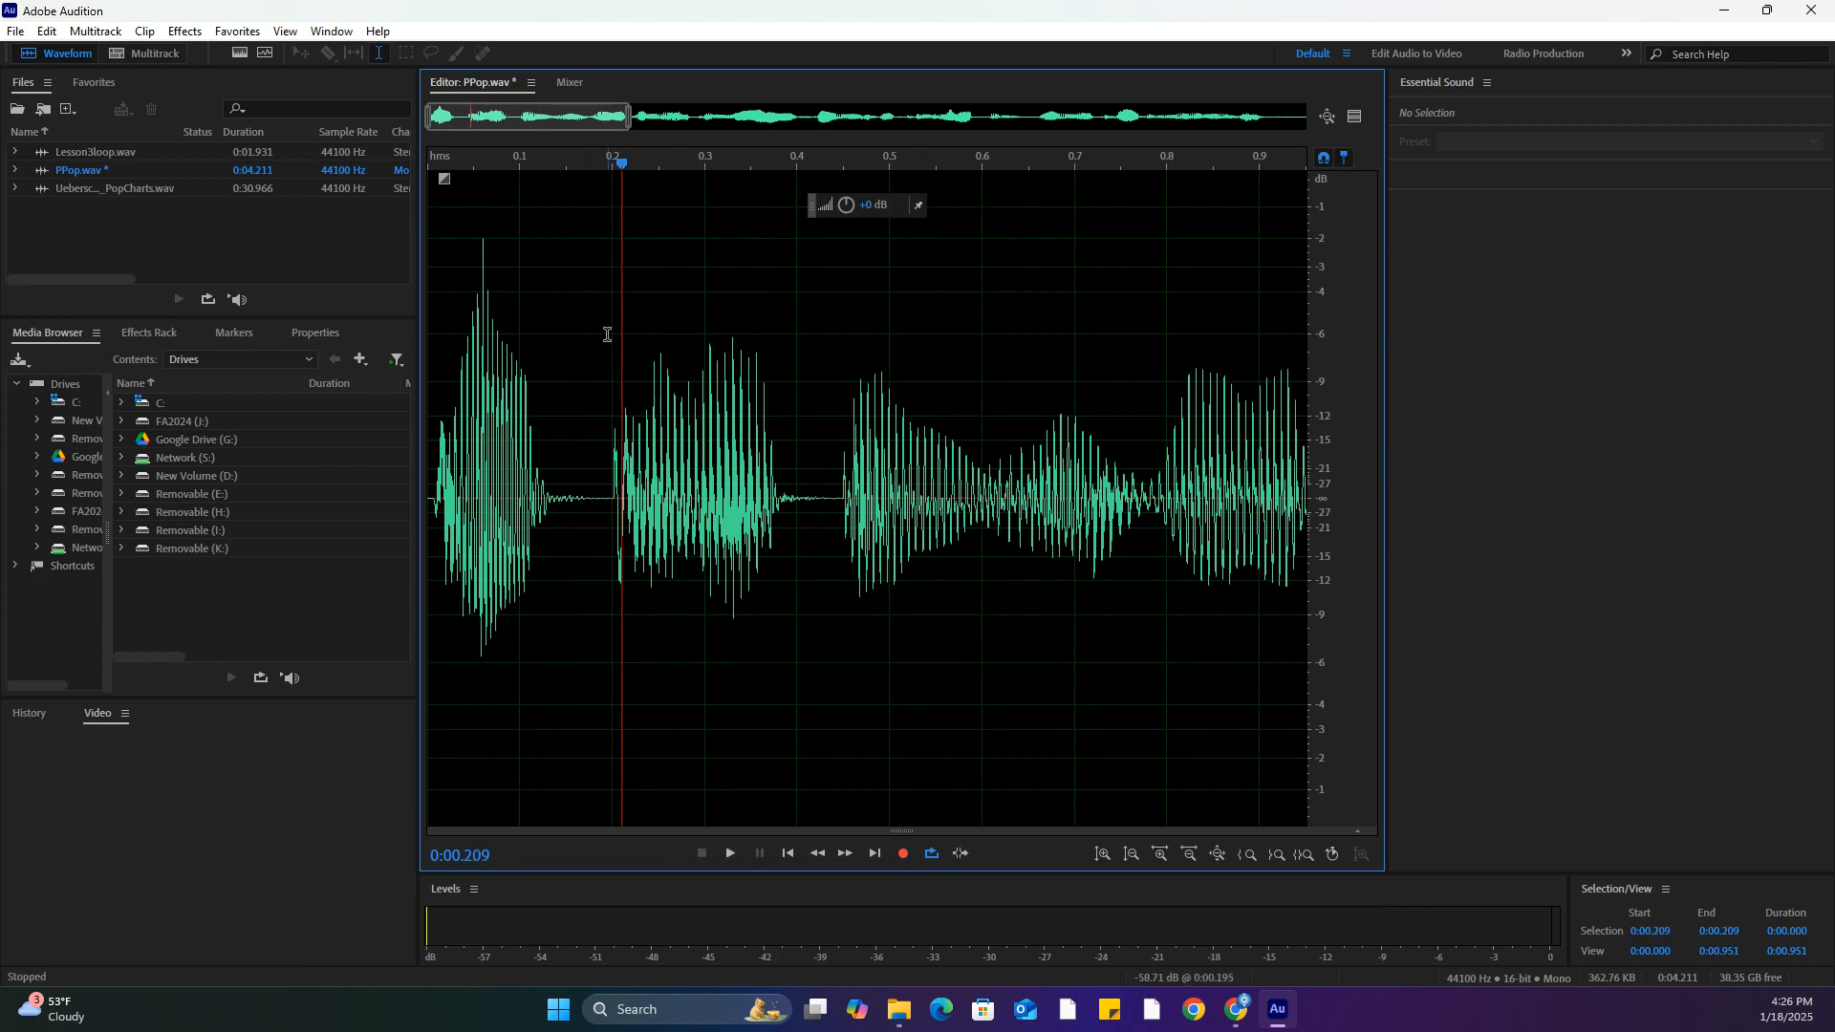
Lower the volume of PPop.wav slightly between 0:00.200 and 0:00.234, turn off loop playback and listen from about 0:00.130
drag(608, 410, 643, 405)
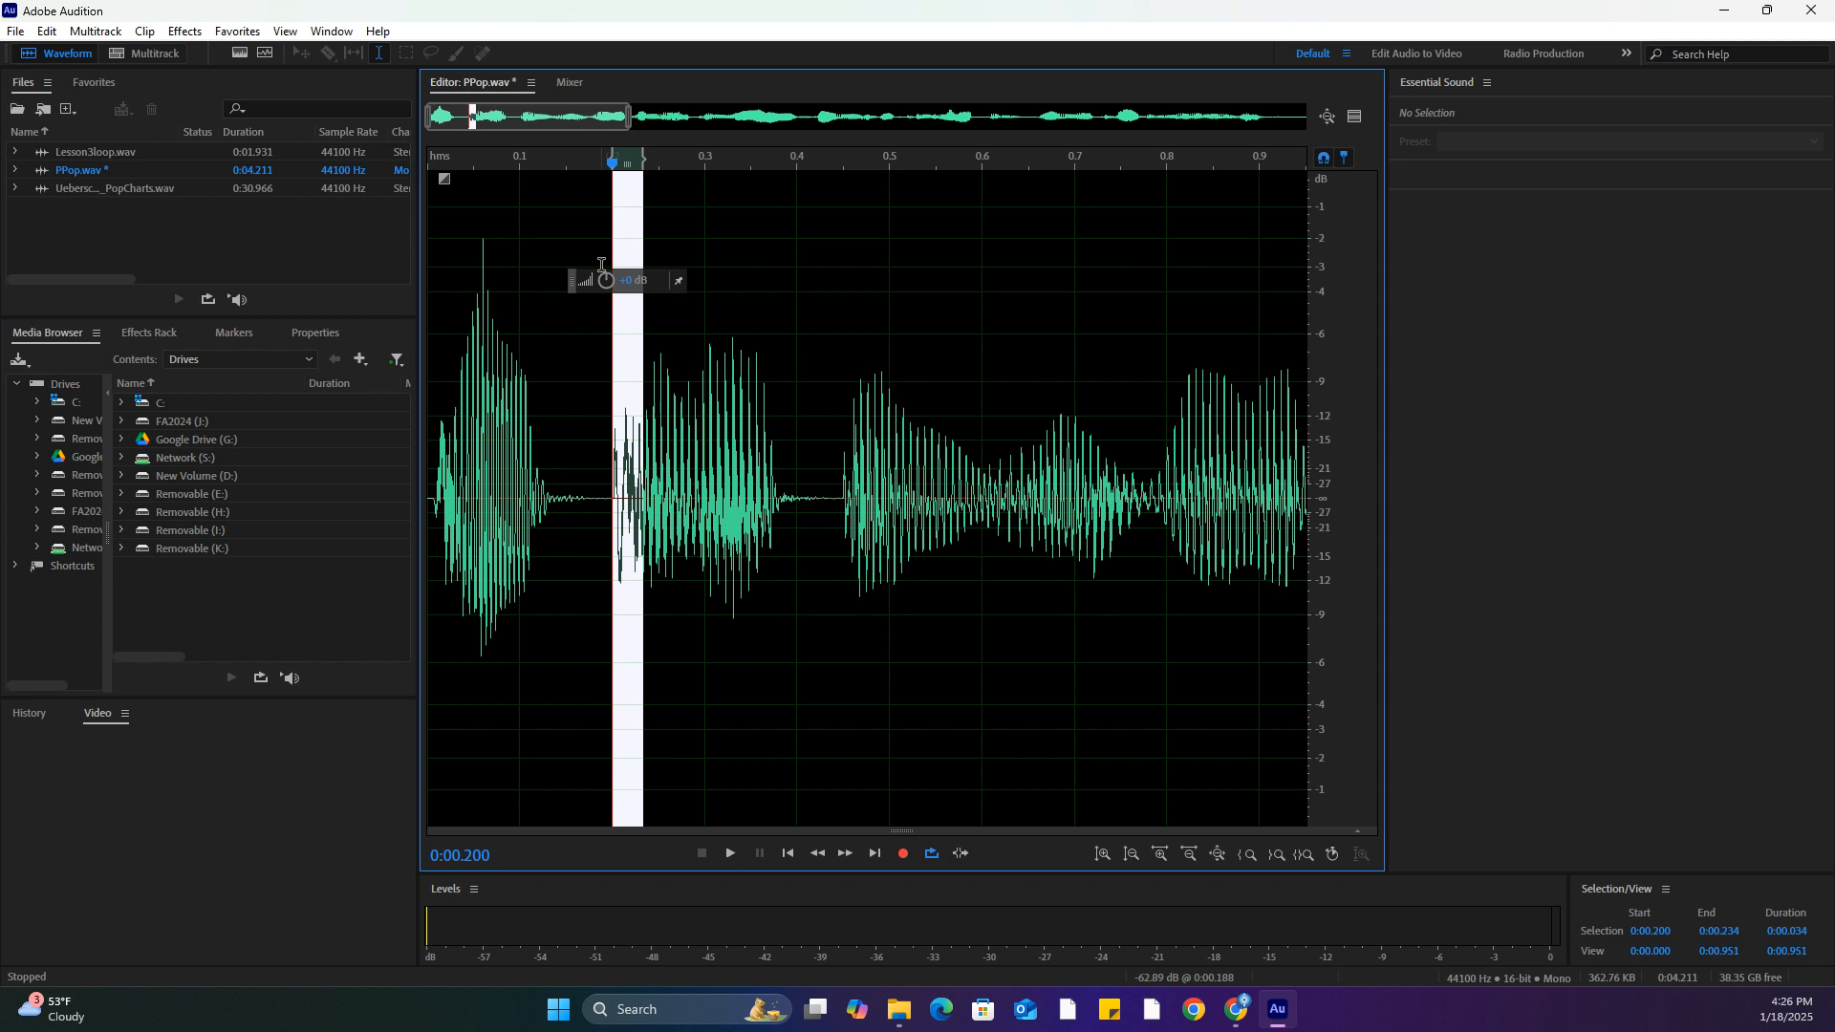
drag(605, 281, 584, 277)
key(space)
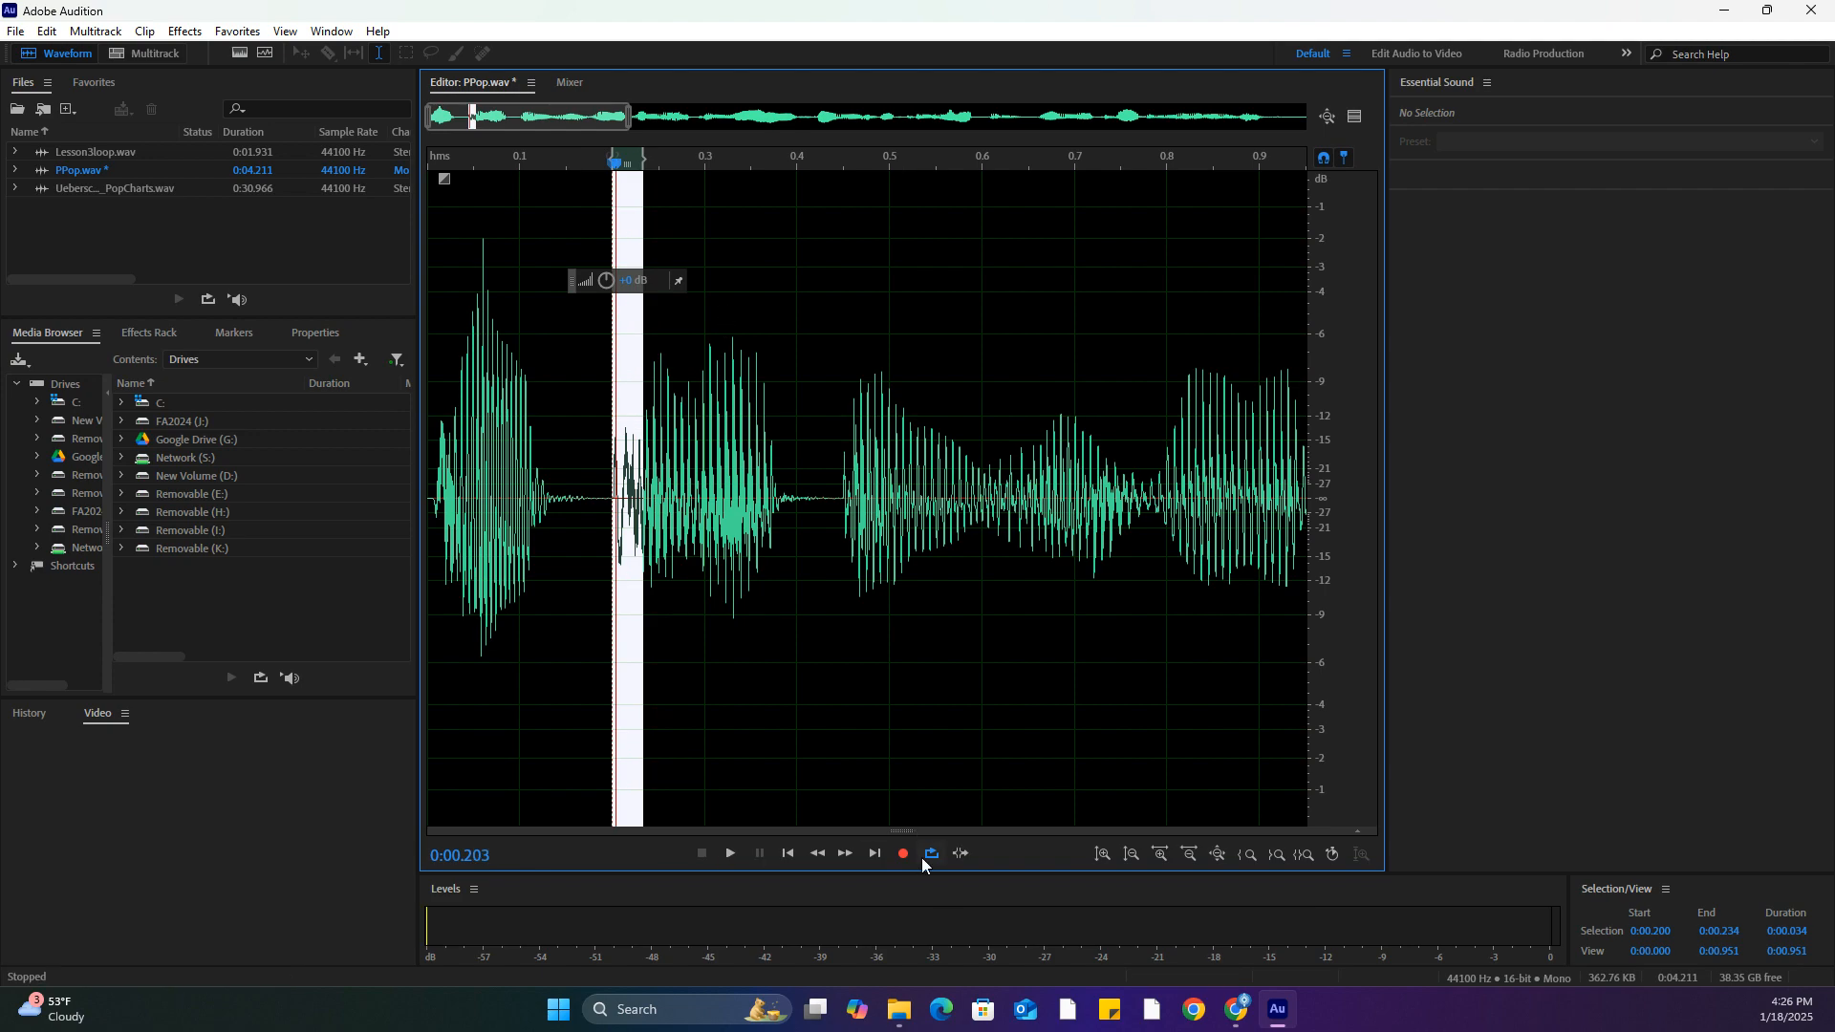
click(548, 160)
key(space)
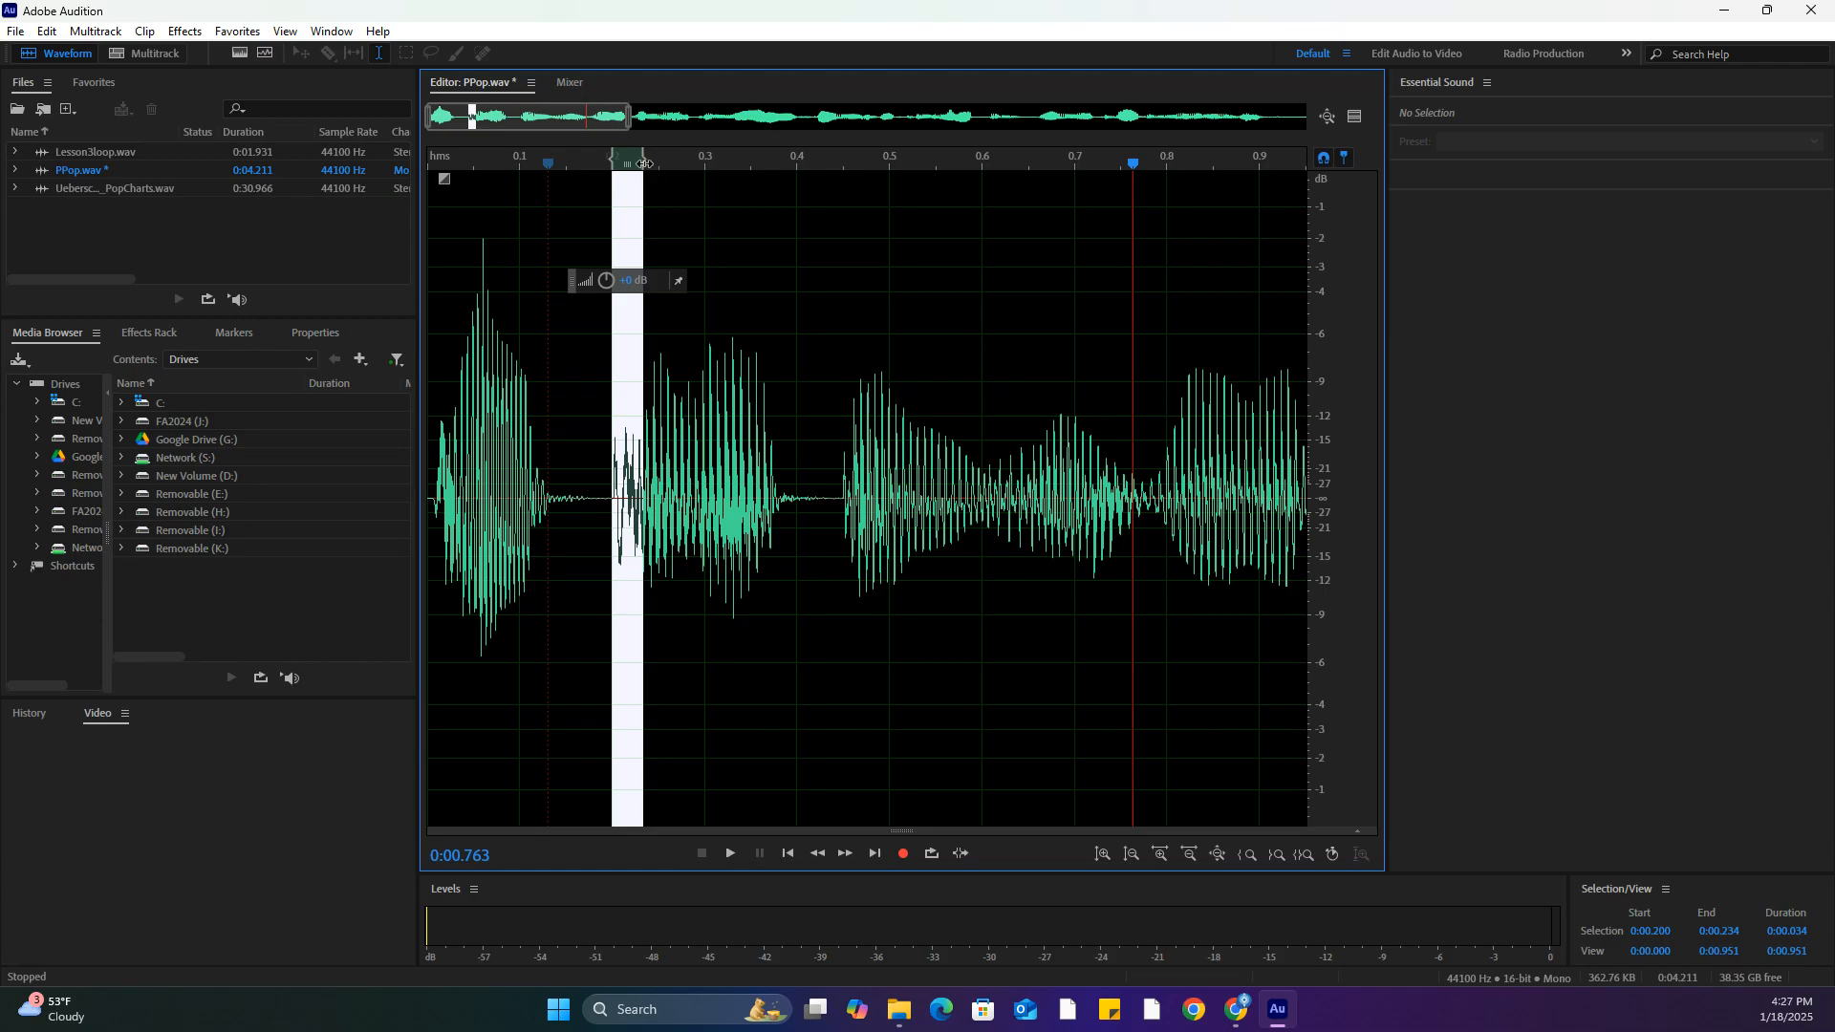
Extend the selection to 0:00.200–0:00.400, reduce its volume and listen to PPop.wav from the start
drag(645, 164, 796, 163)
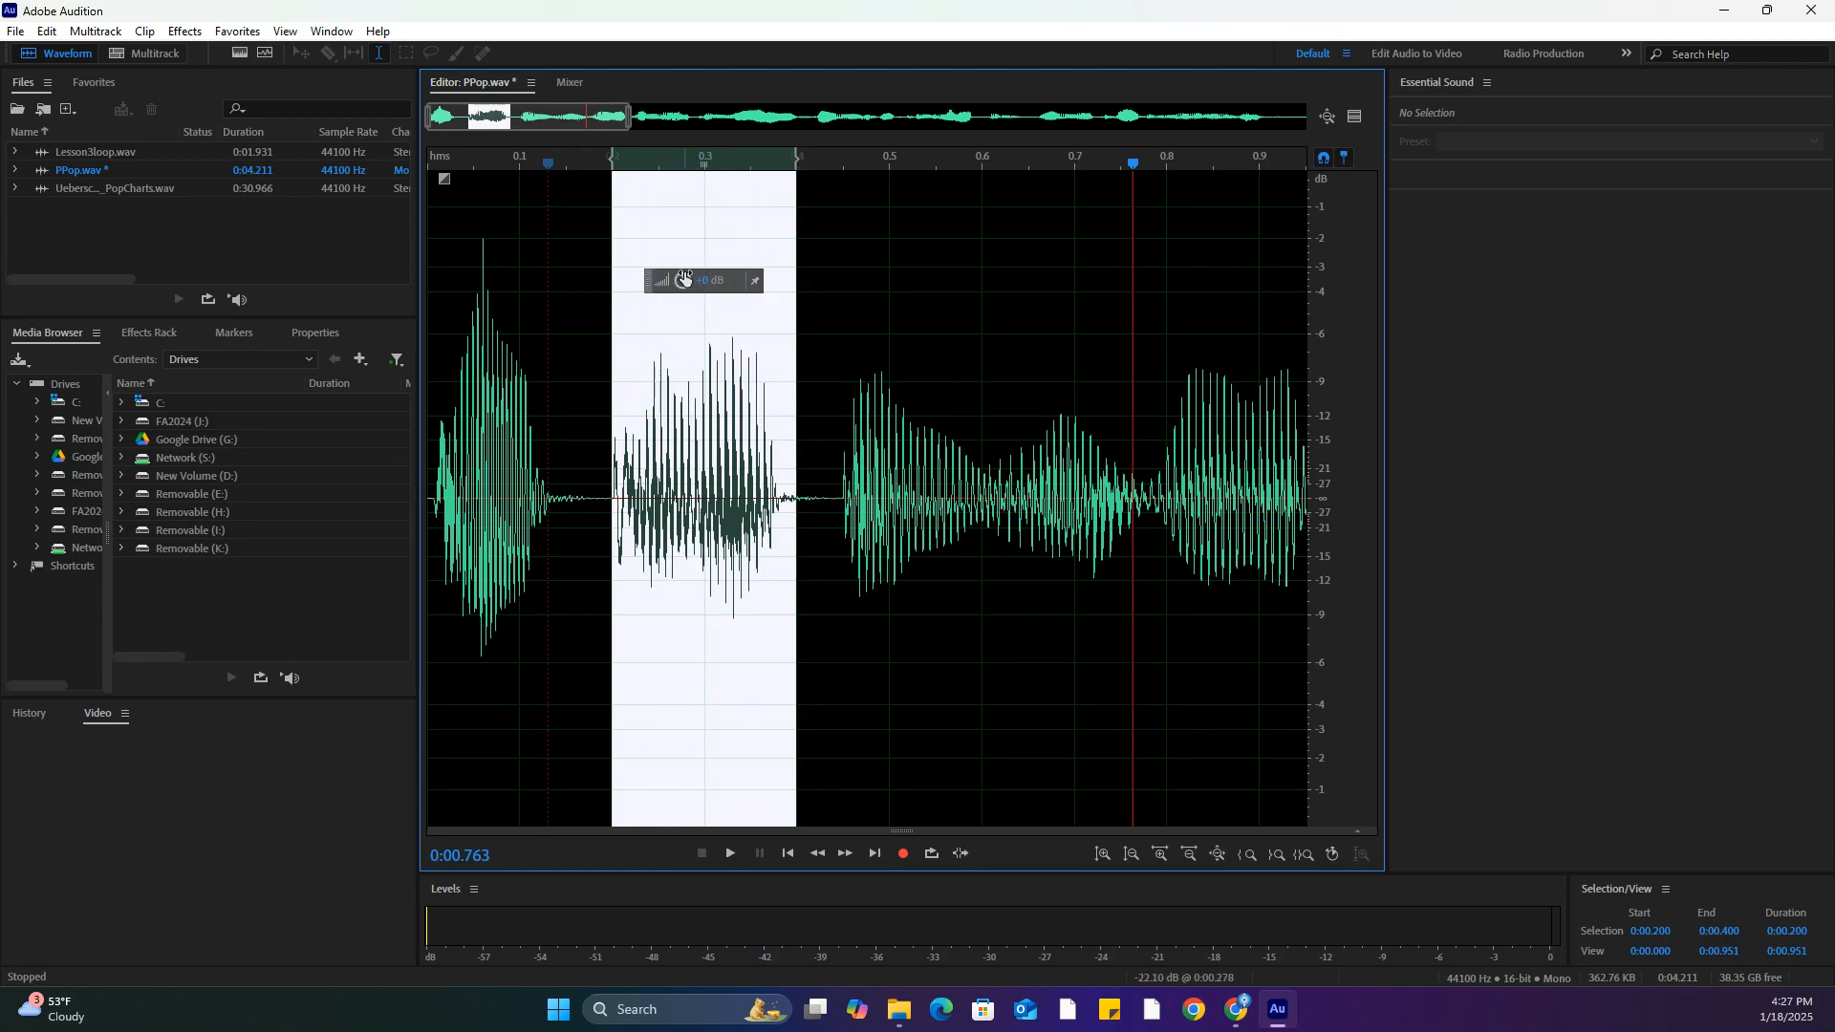
drag(683, 279, 681, 279)
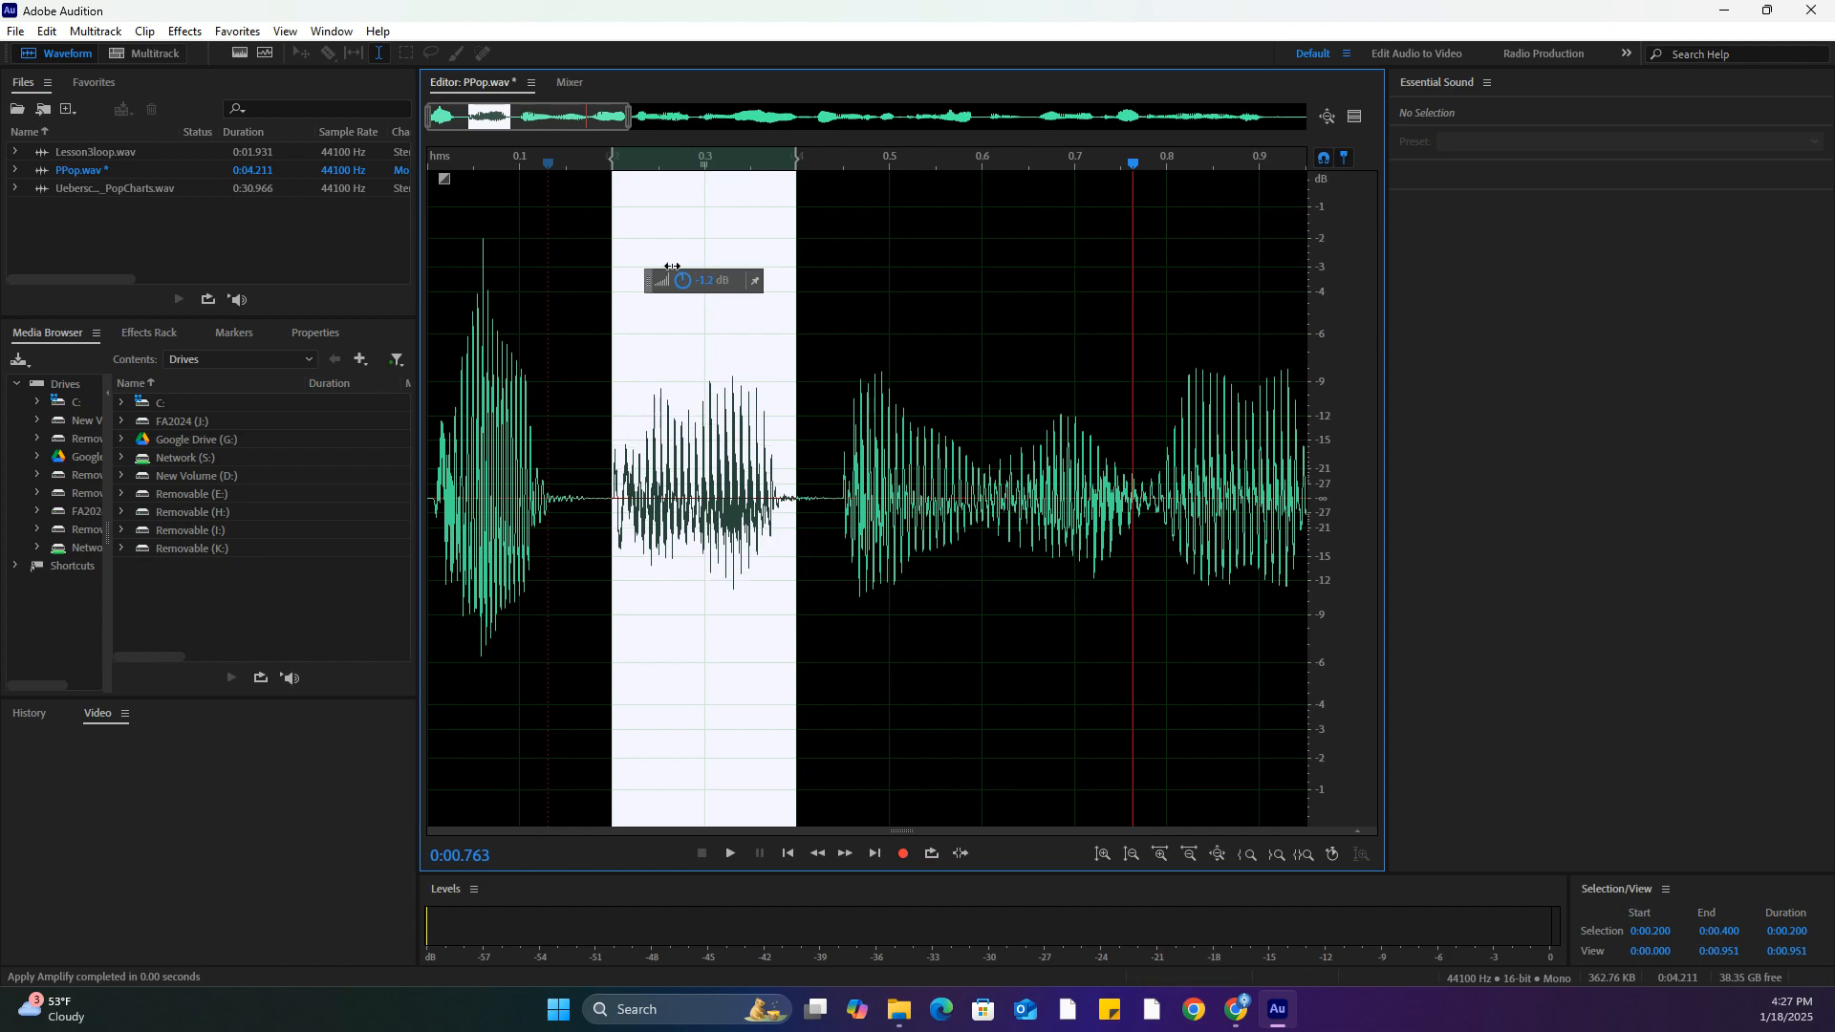
click(571, 234)
click(430, 216)
key(space)
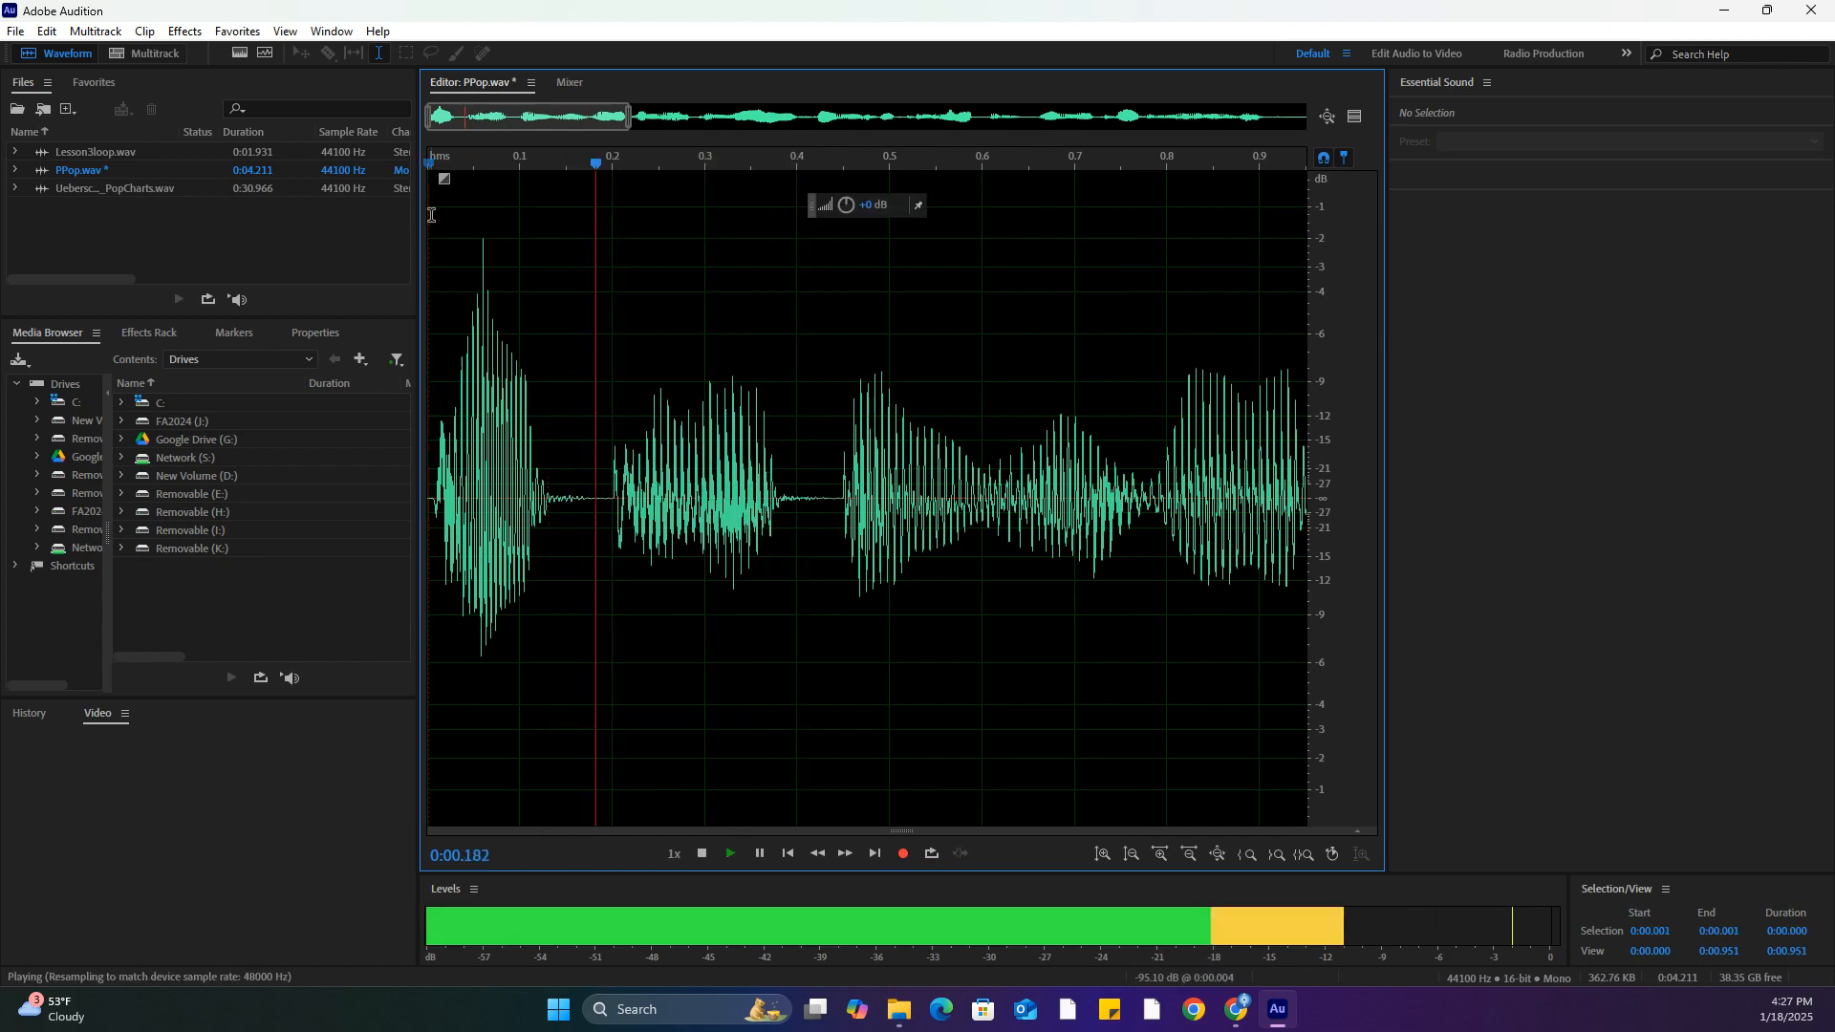
key(space)
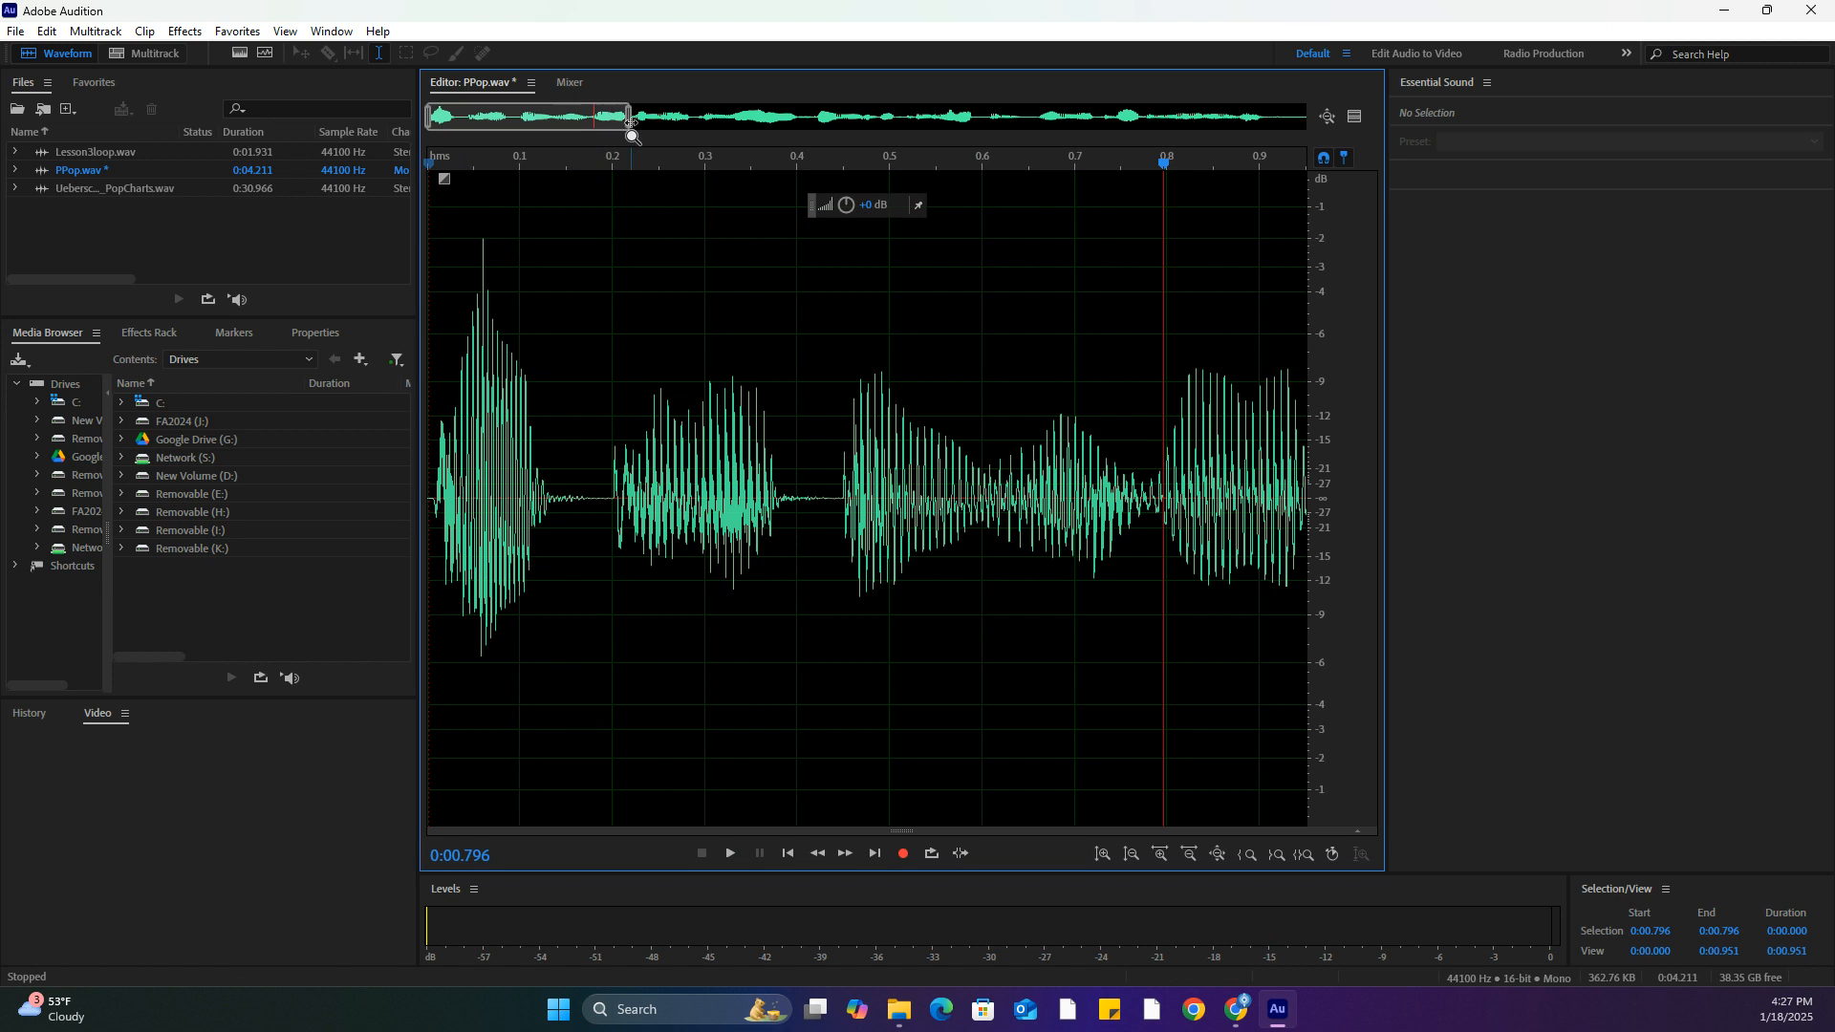
Listen to the later part of PPop.wav from 0:02.600 and again from about 0:02.94 to find a cut point
drag(631, 122, 980, 122)
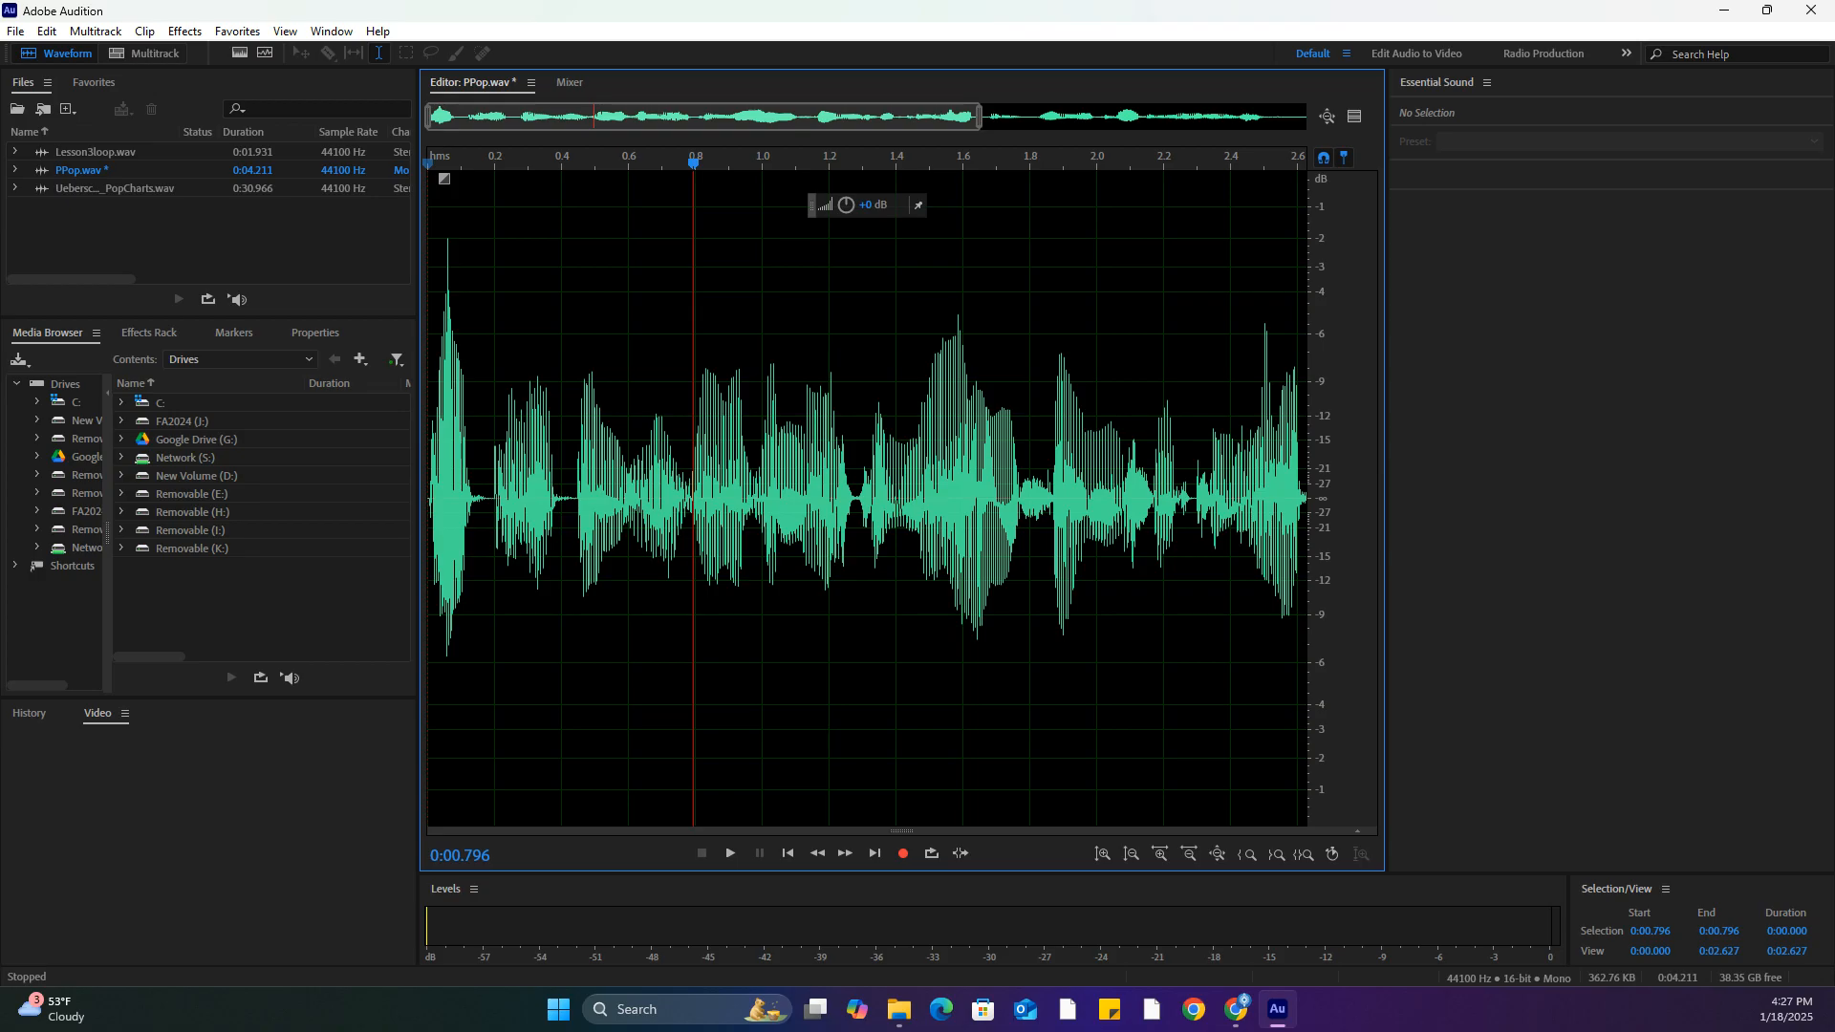
drag(893, 116, 1544, 139)
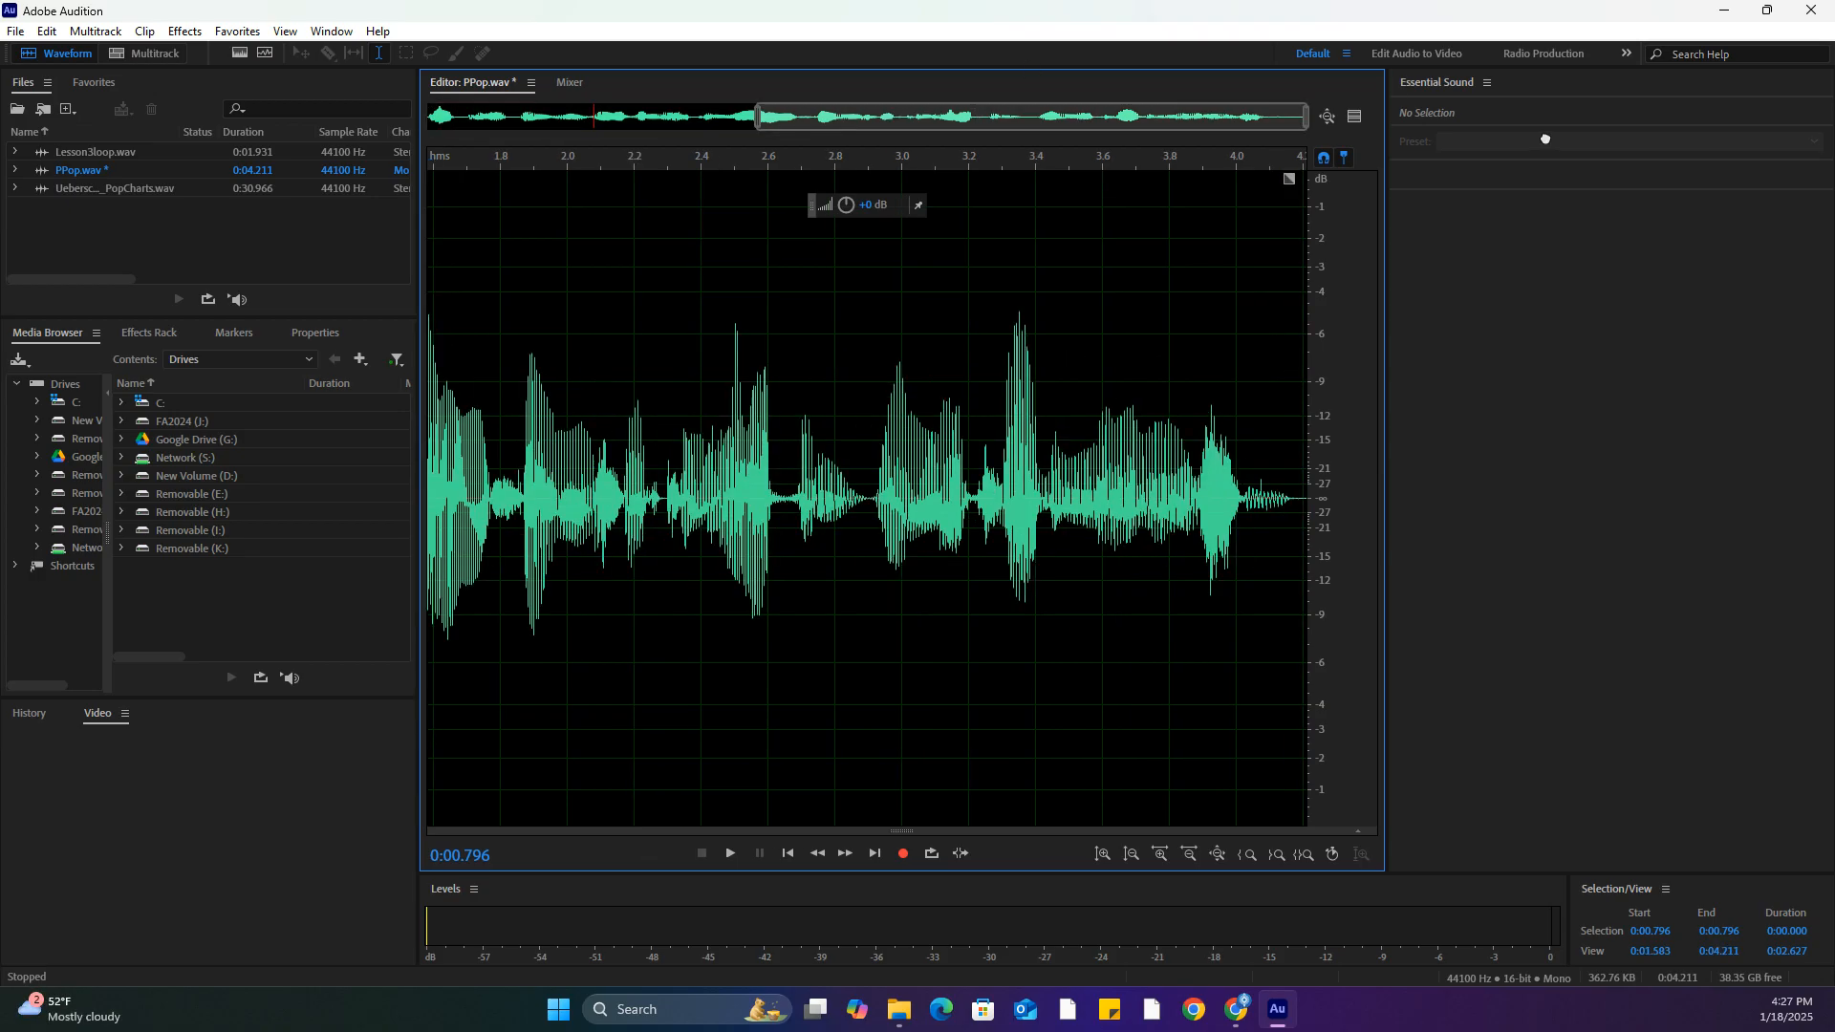
click(767, 435)
key(space)
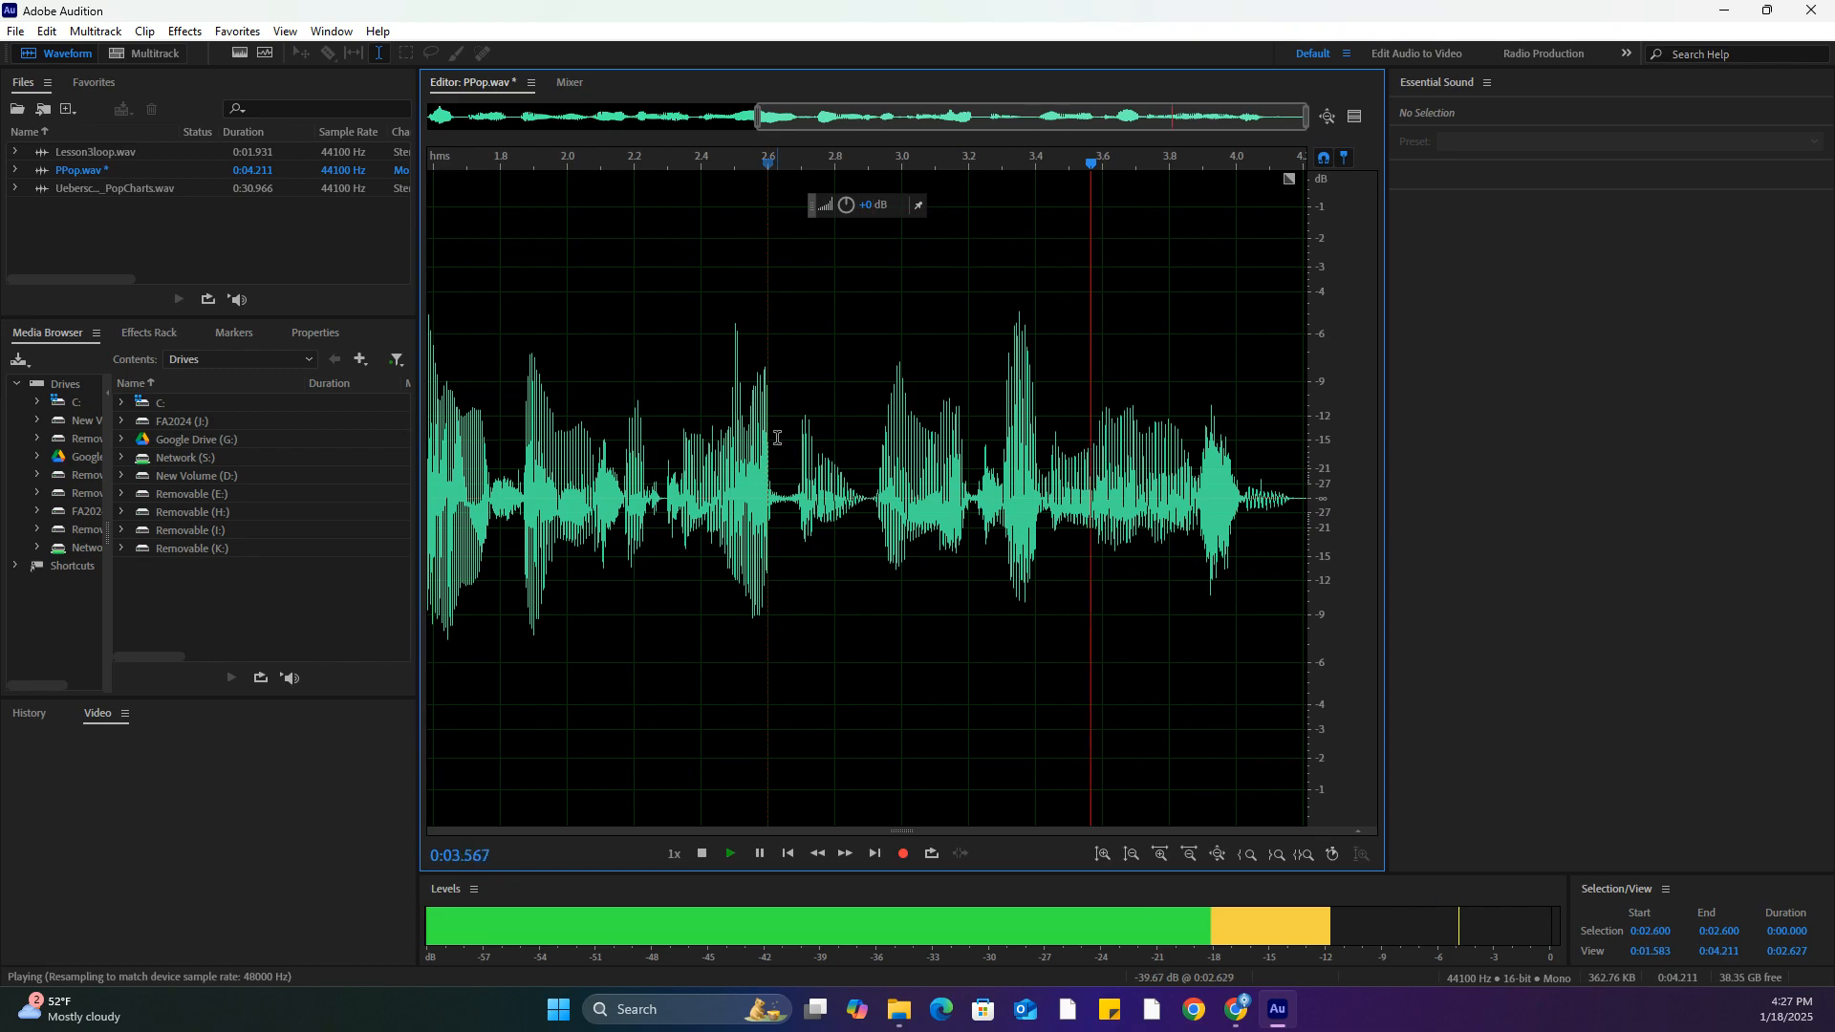
key(space)
click(881, 498)
key(space)
key(space)
Delete the audio from 0:02.917 to the end of PPop.wav
click(873, 507)
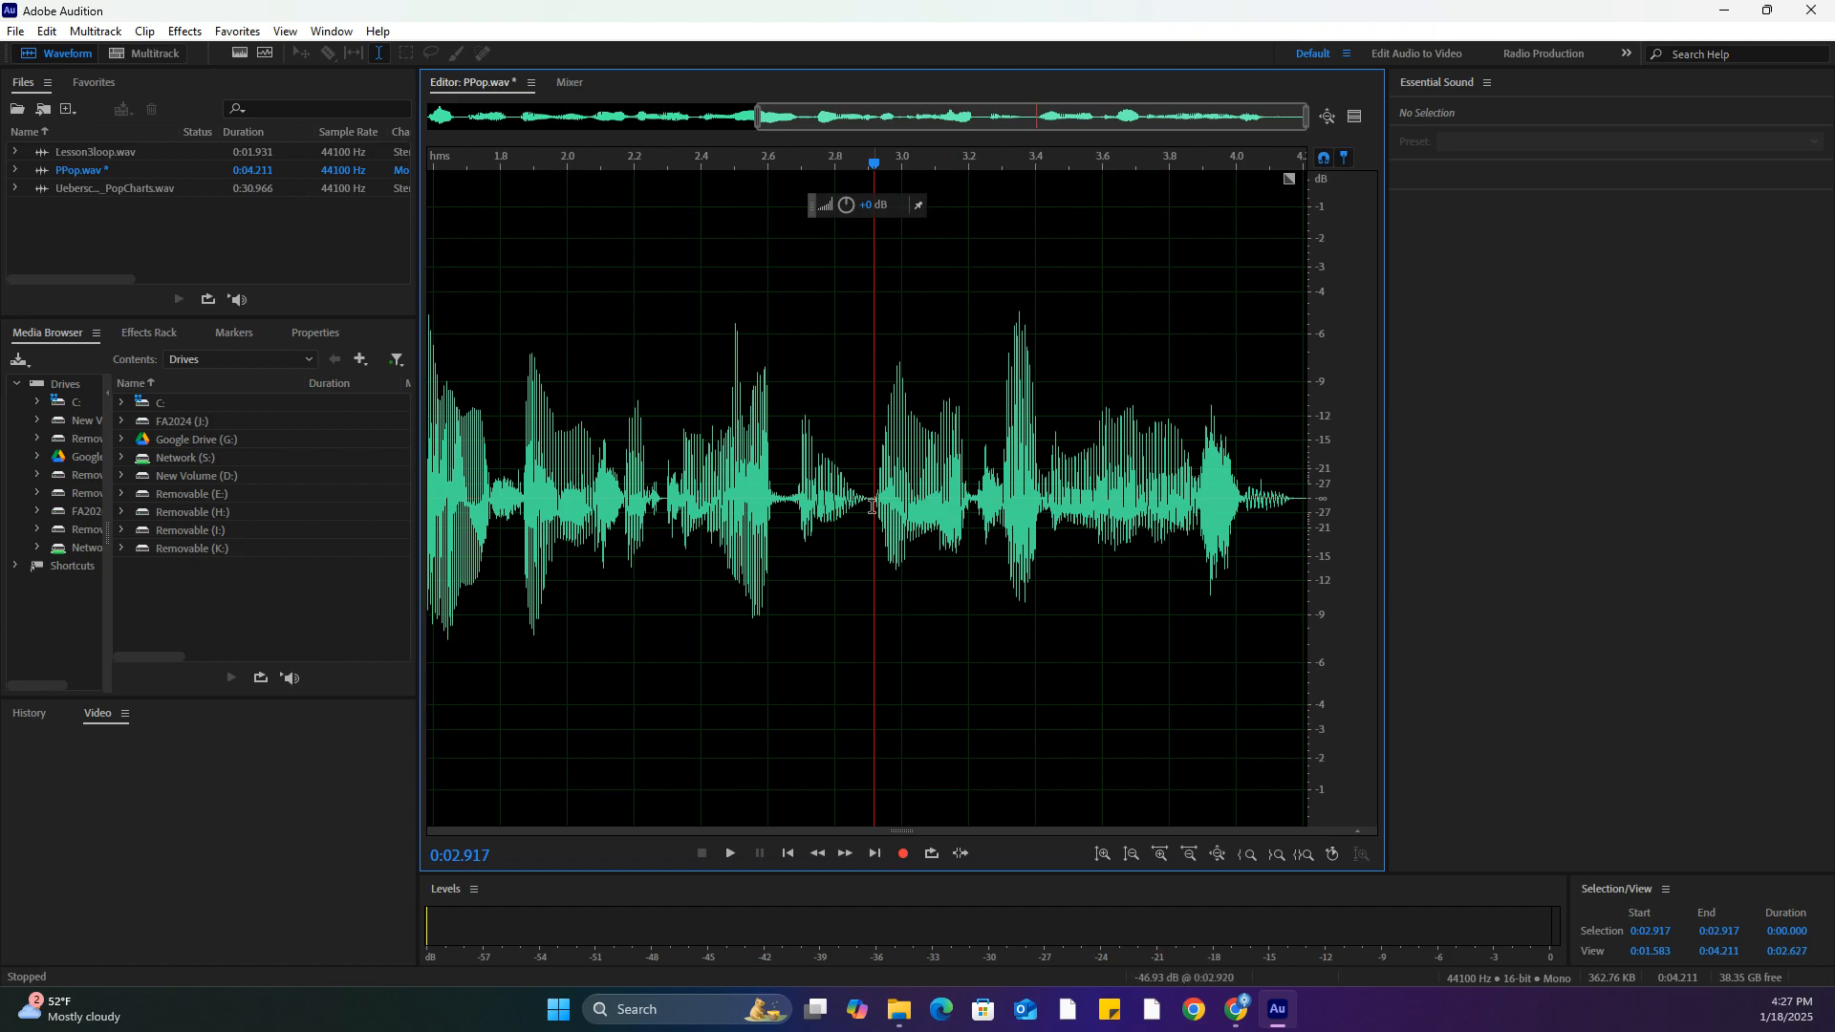
drag(876, 503, 1306, 525)
key(space)
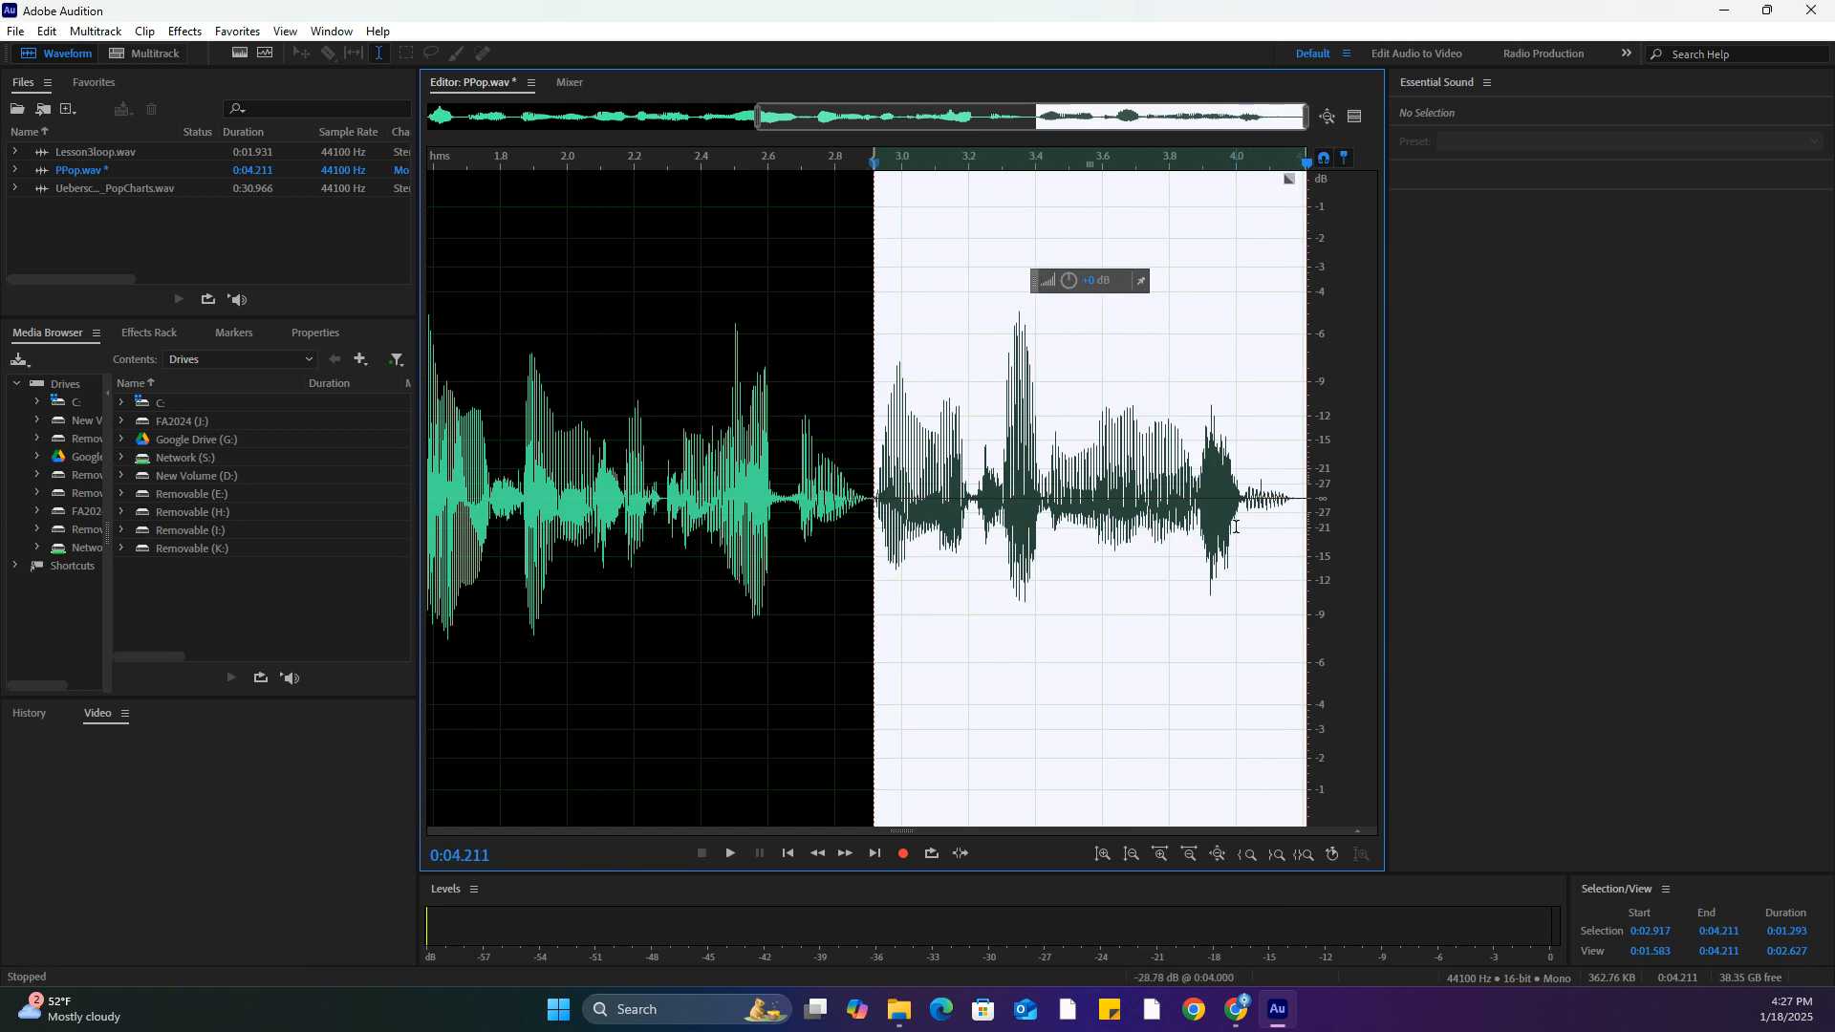
key(Delete)
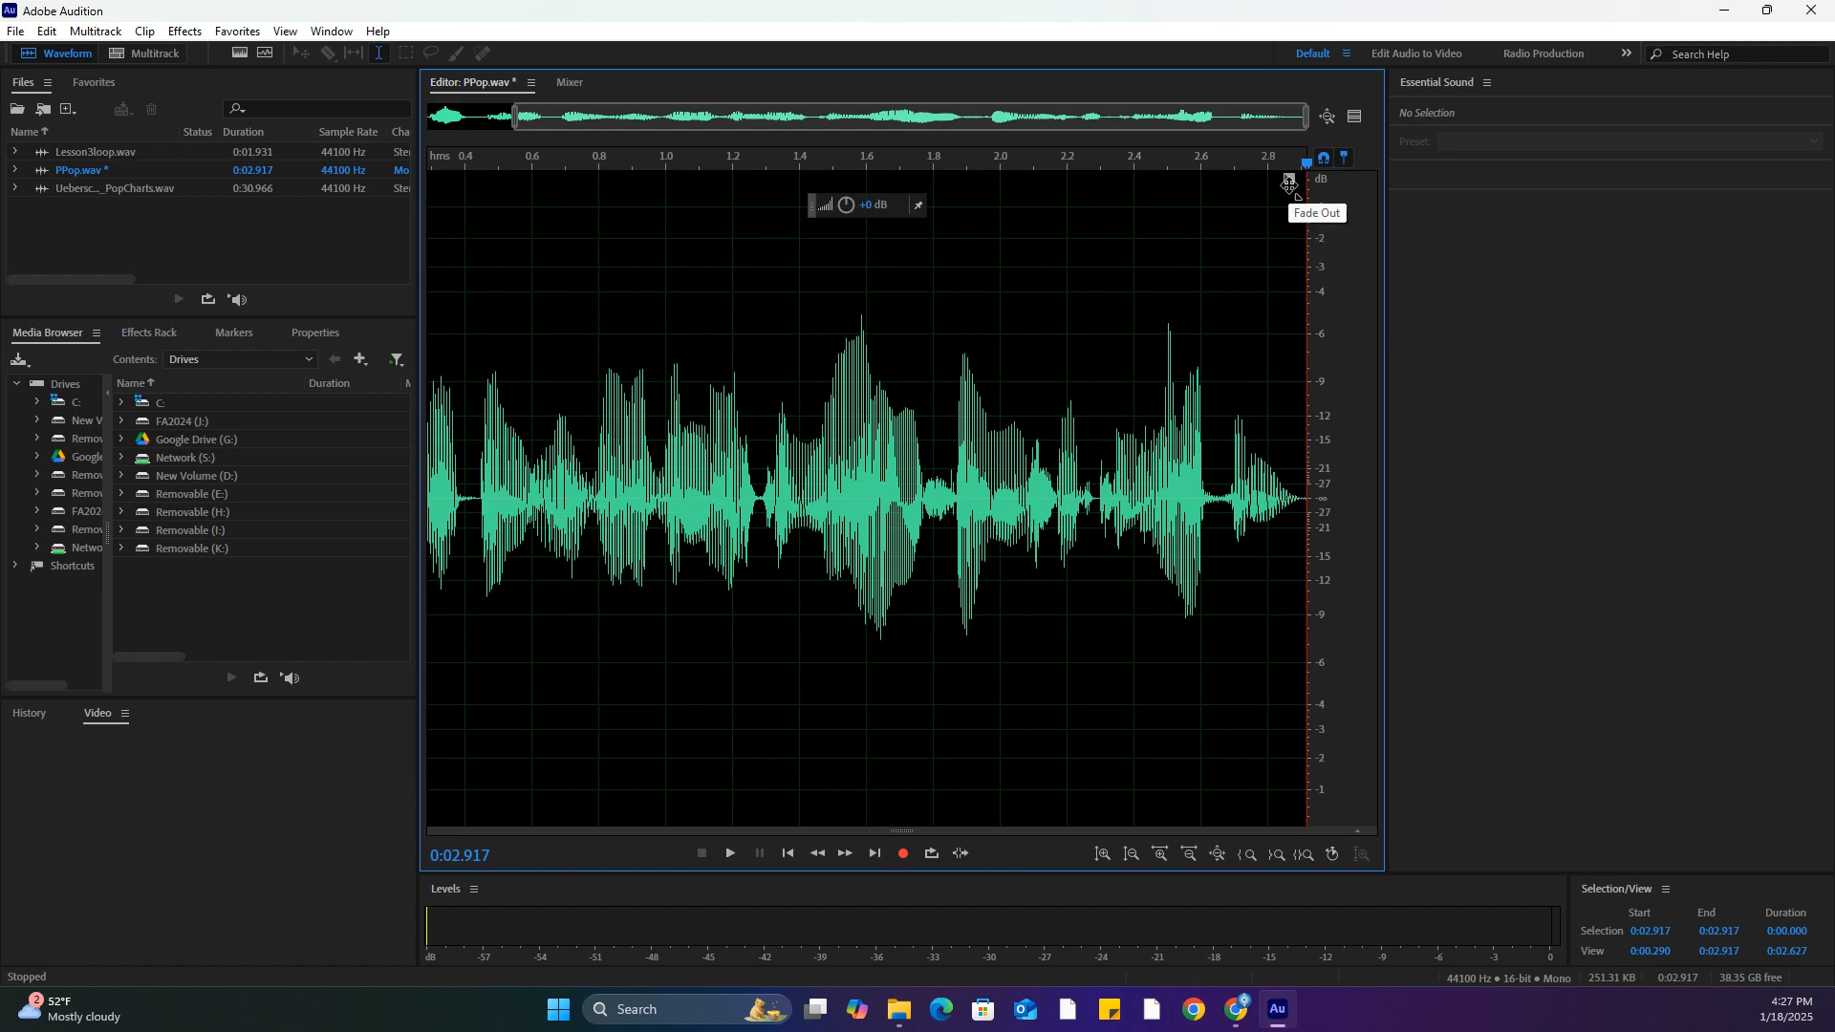
Apply a very short fade-out at the end of PPop.wav and listen from 0:02.040 and 0:01.055
drag(1289, 184, 1282, 557)
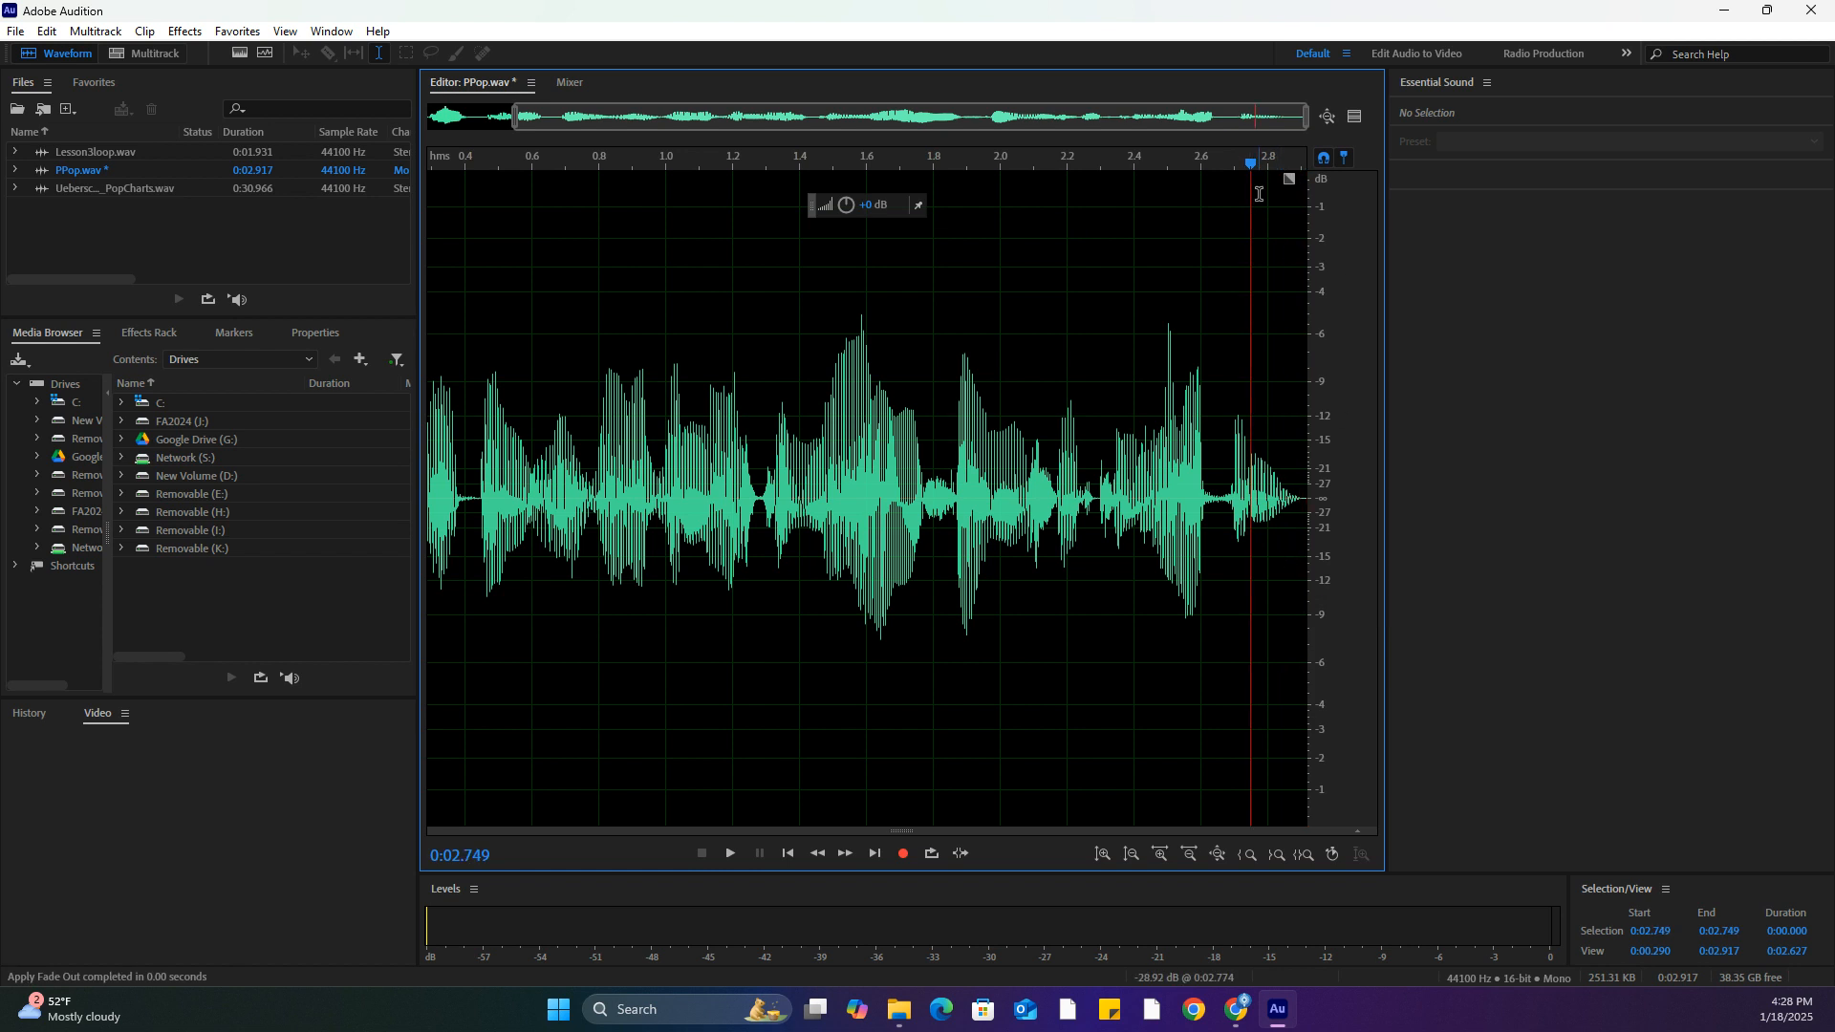
key(space)
click(1011, 164)
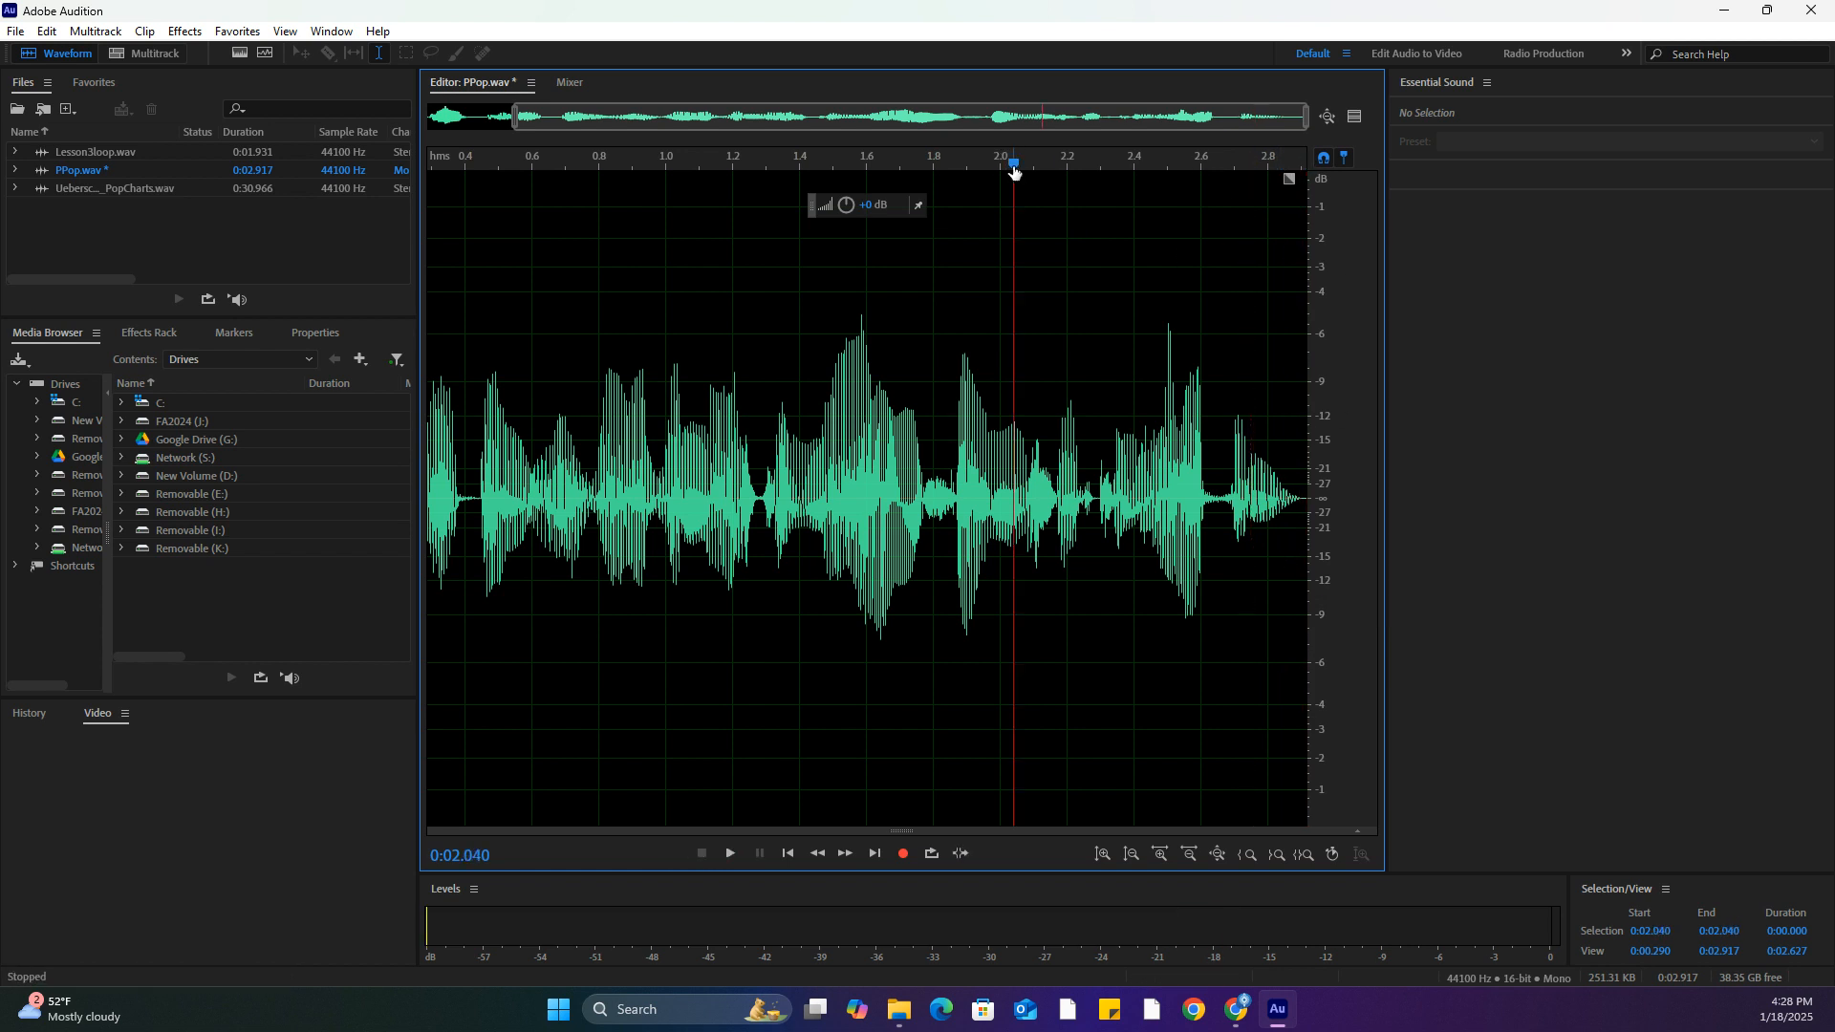
key(space)
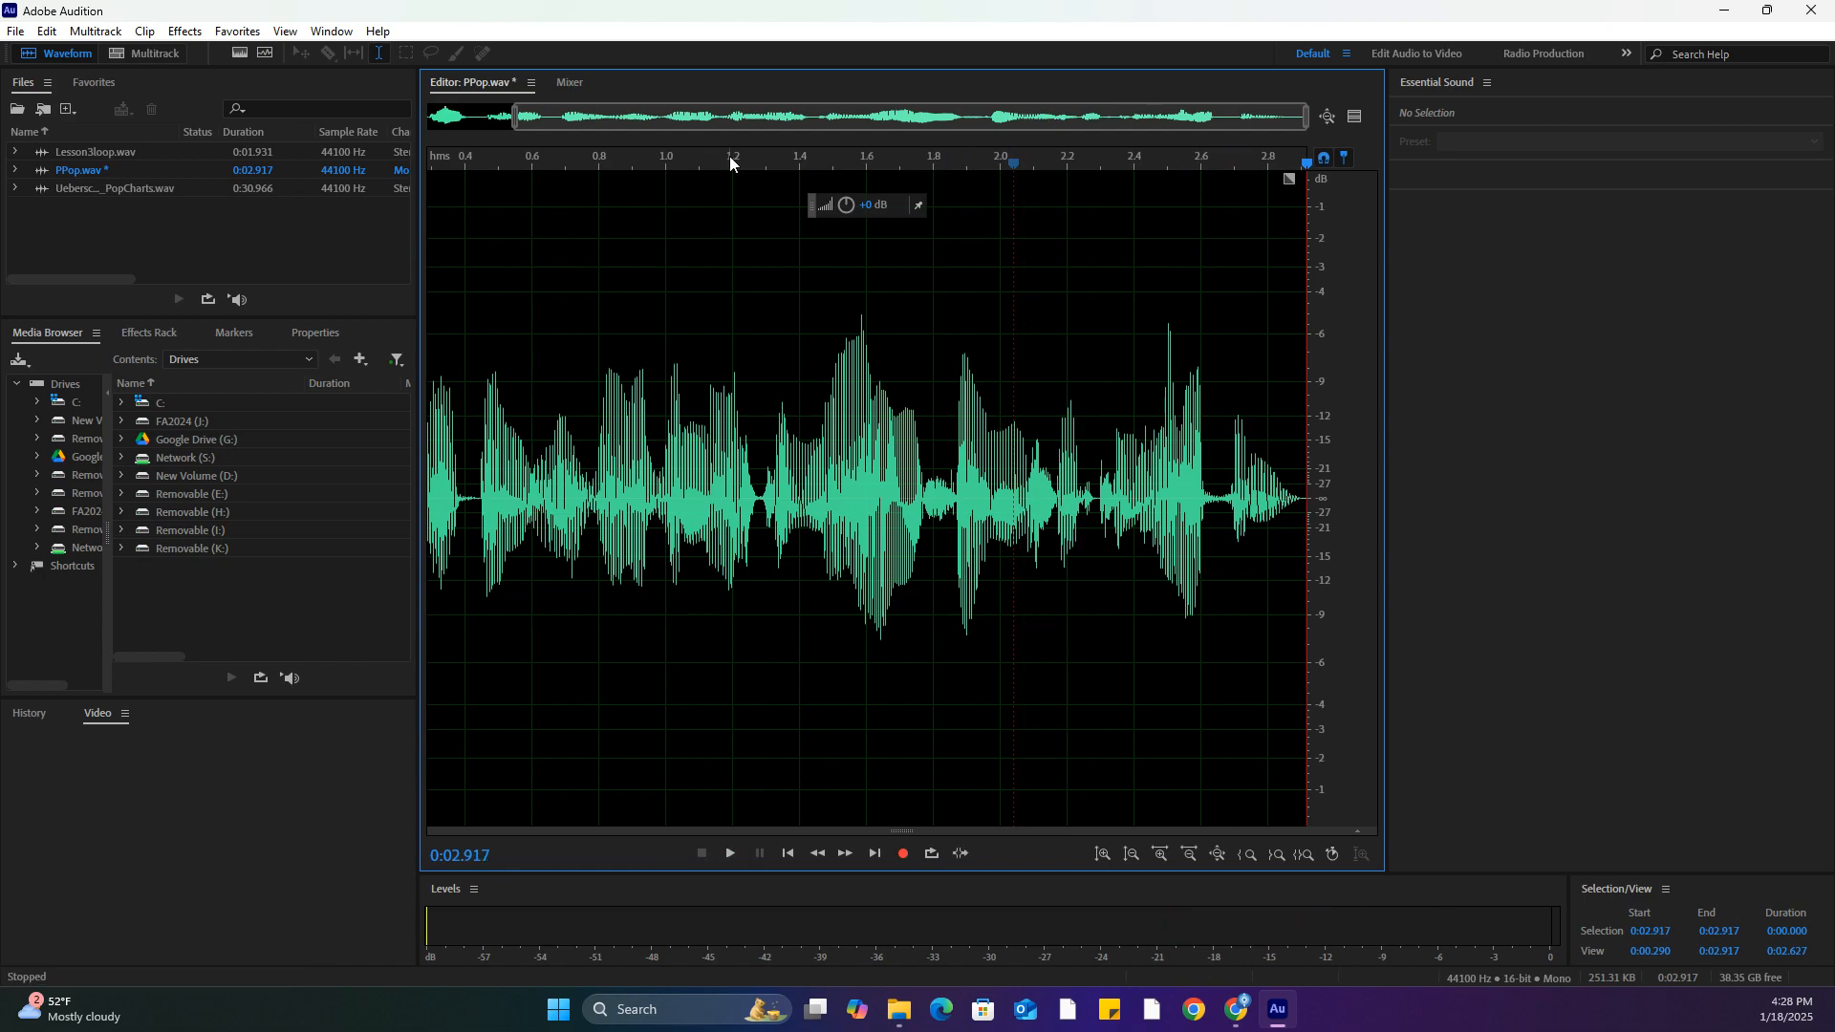
click(684, 215)
key(space)
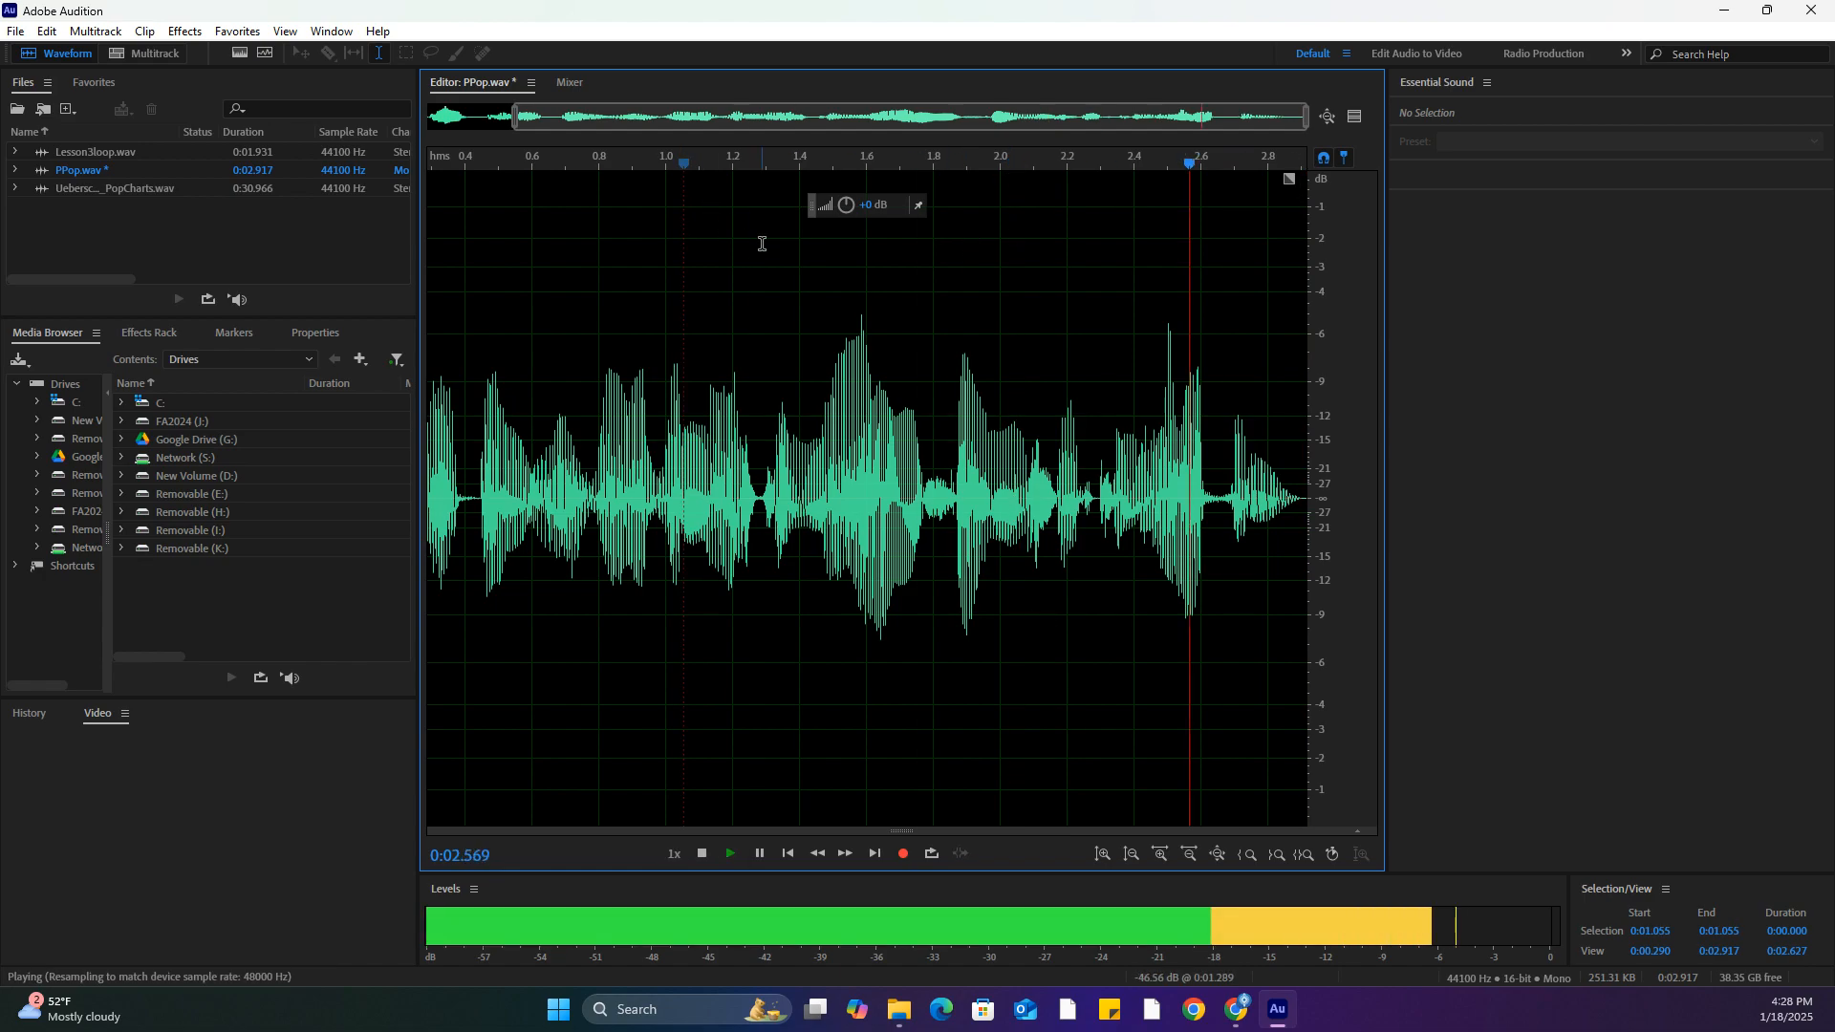
Try a longer, steeper fade-out starting at about 0:02.6 and listen to the ending
mouse_move(1284, 182)
mouse_down()
mouse_move(1166, 180)
mouse_move(1203, 256)
mouse_up()
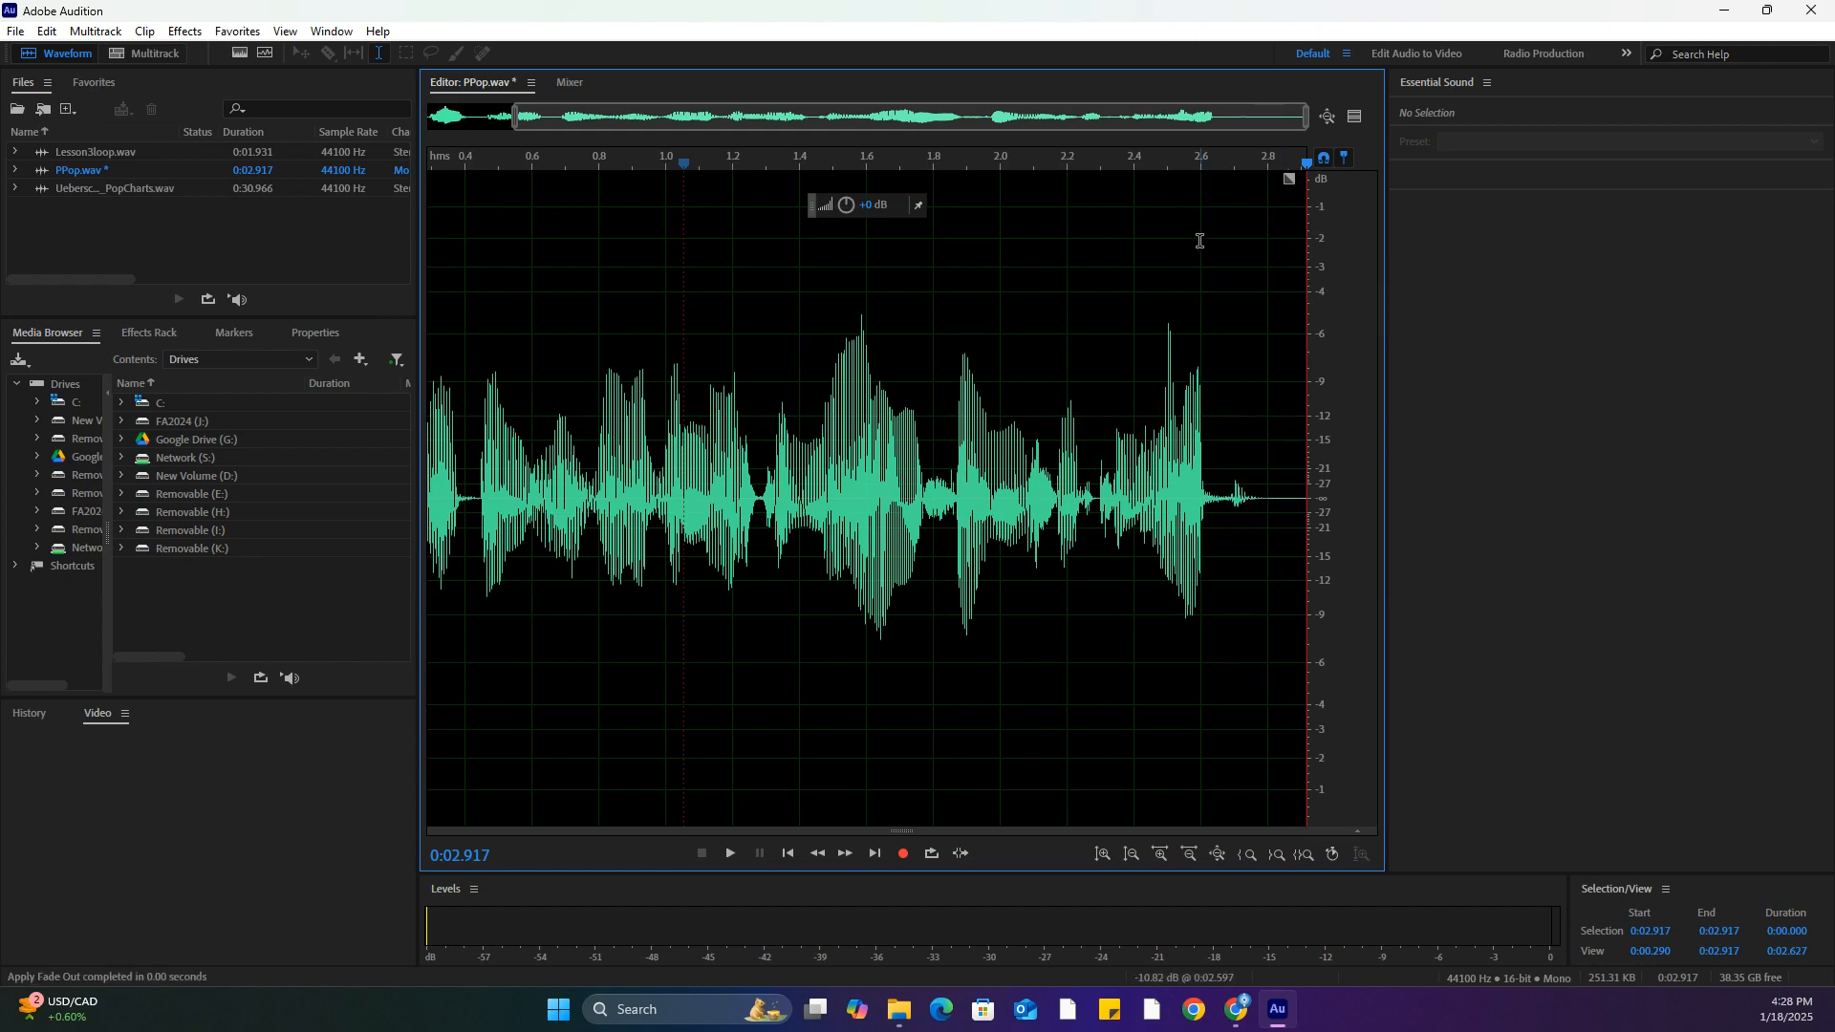
click(1052, 166)
key(space)
Undo the last fade-out on PPop.wav
mouse_move(1291, 177)
mouse_down()
mouse_move(1245, 182)
mouse_move(1304, 134)
mouse_up()
right_click(1288, 181)
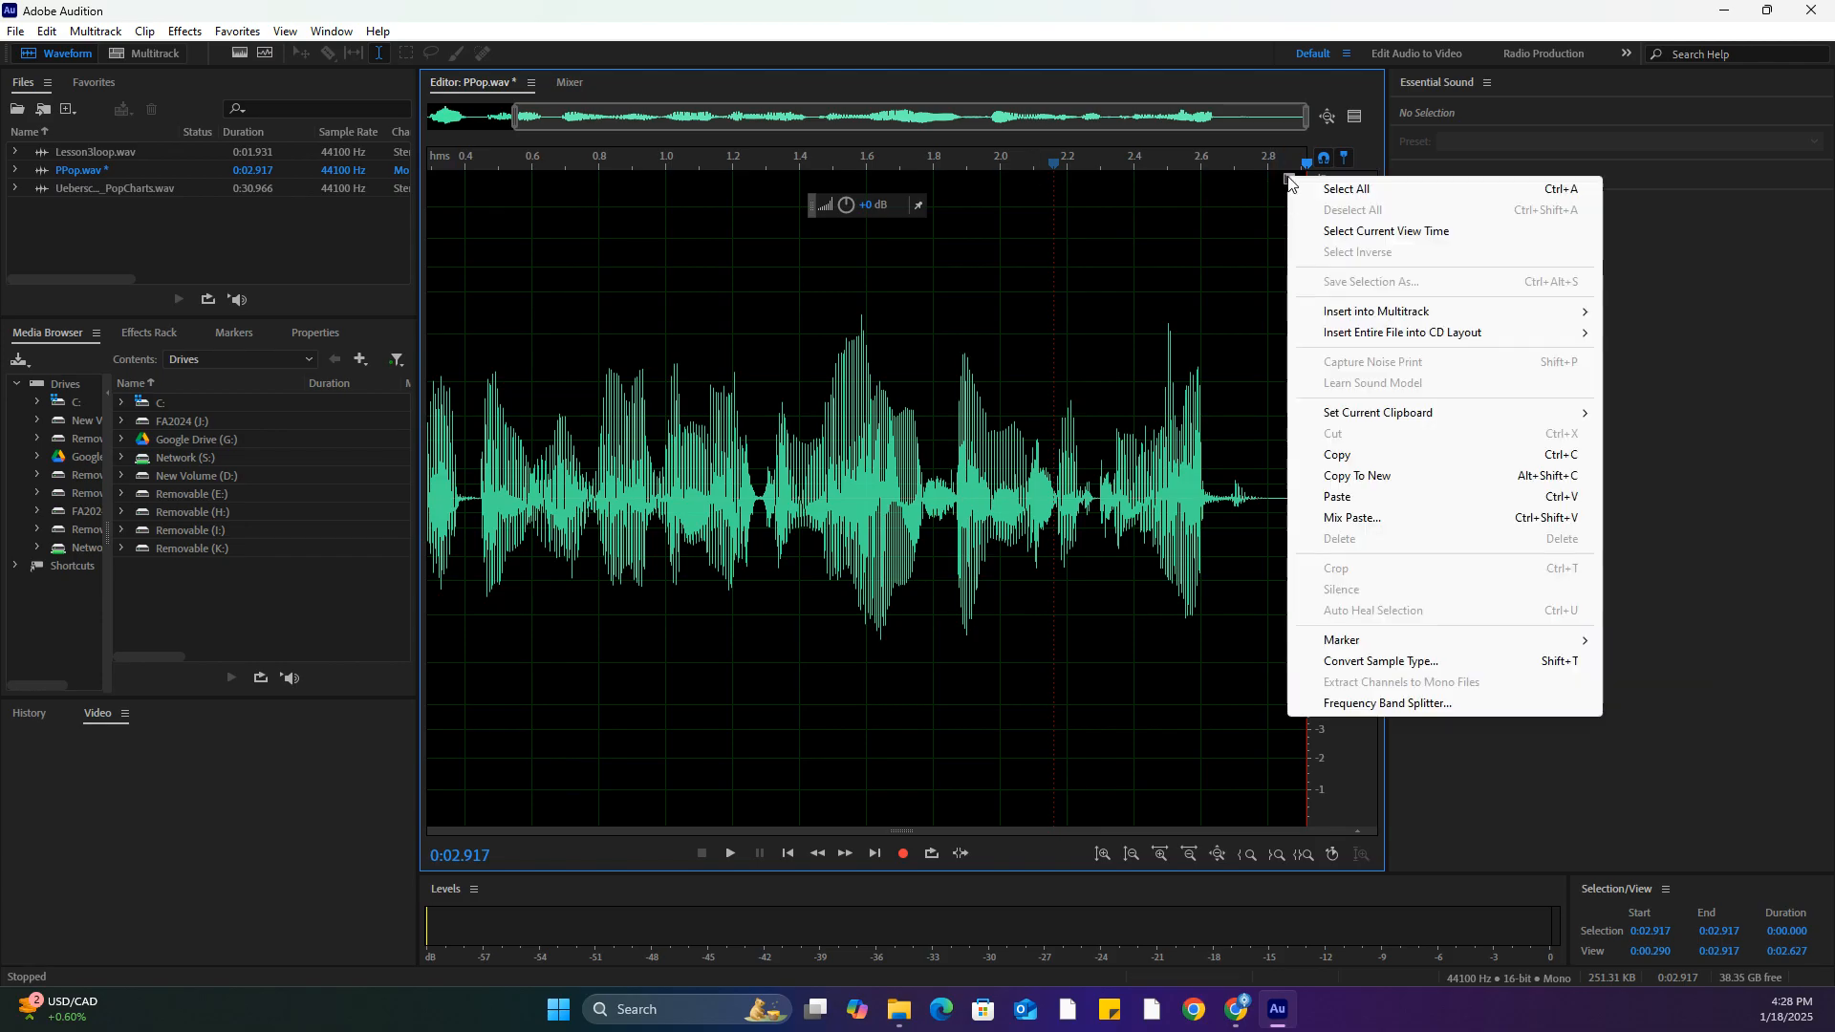
click(1283, 181)
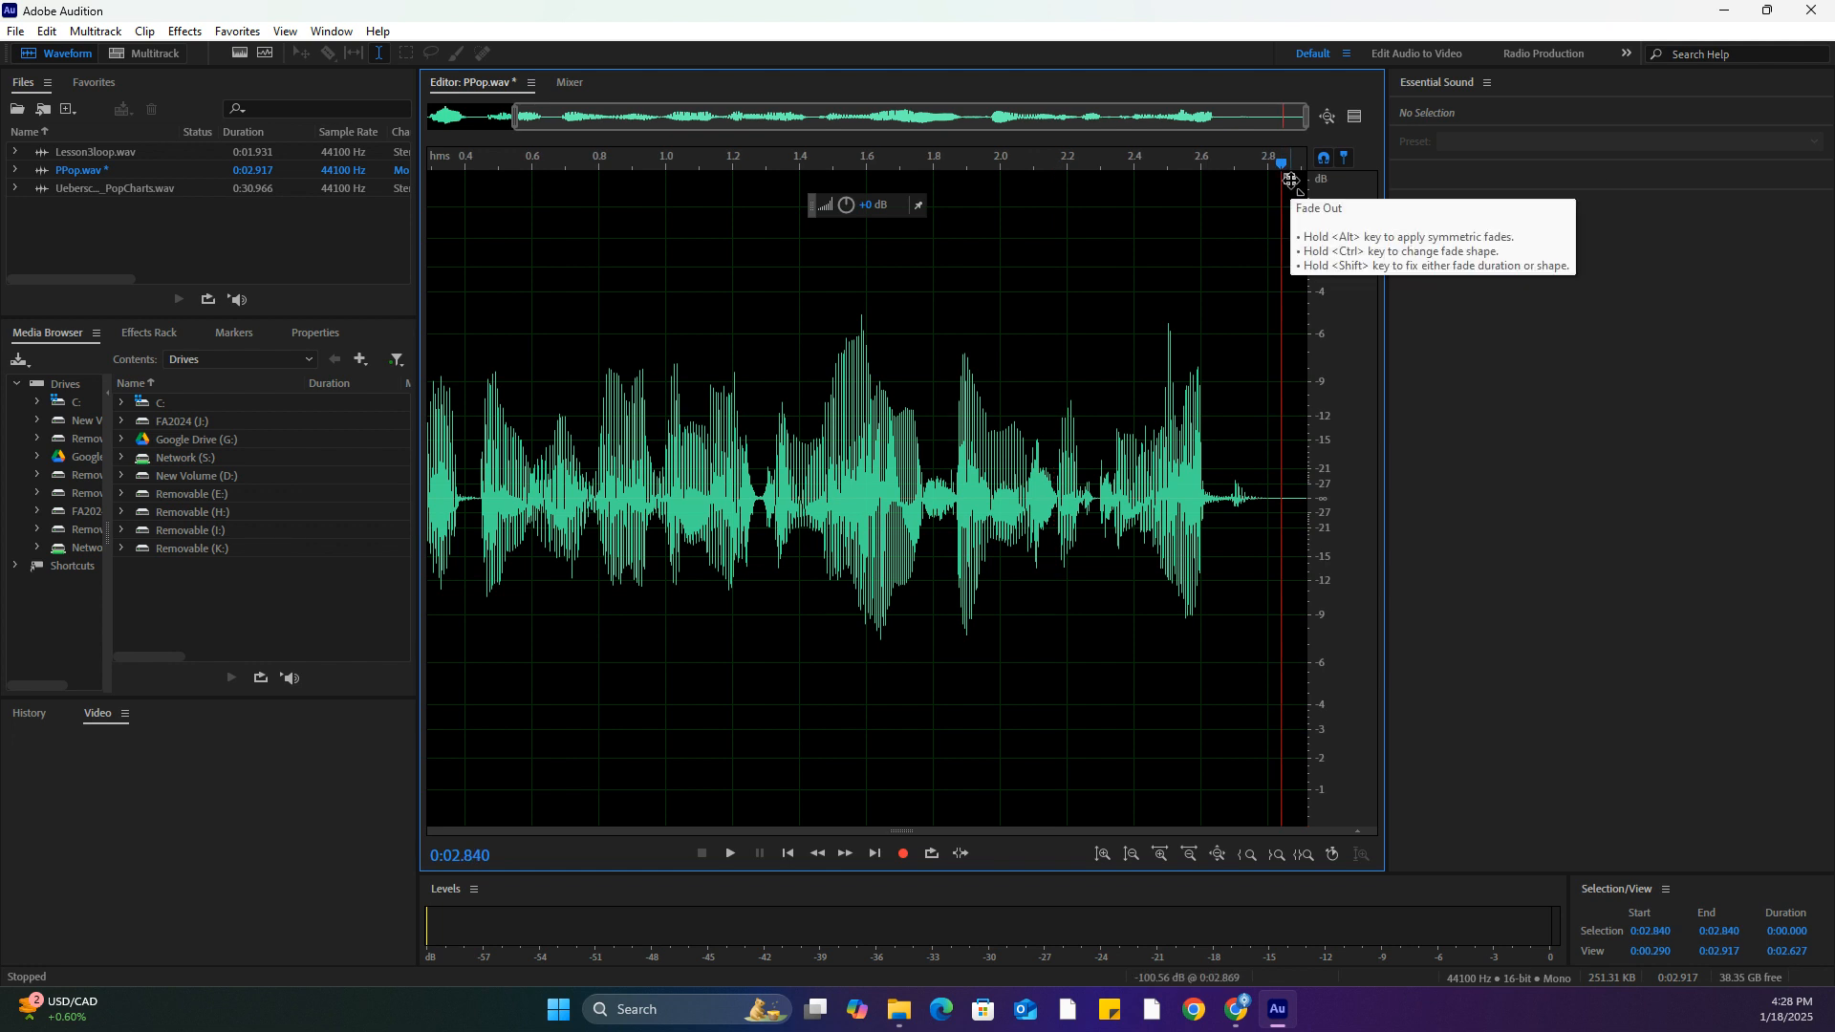
key(ctrl+z)
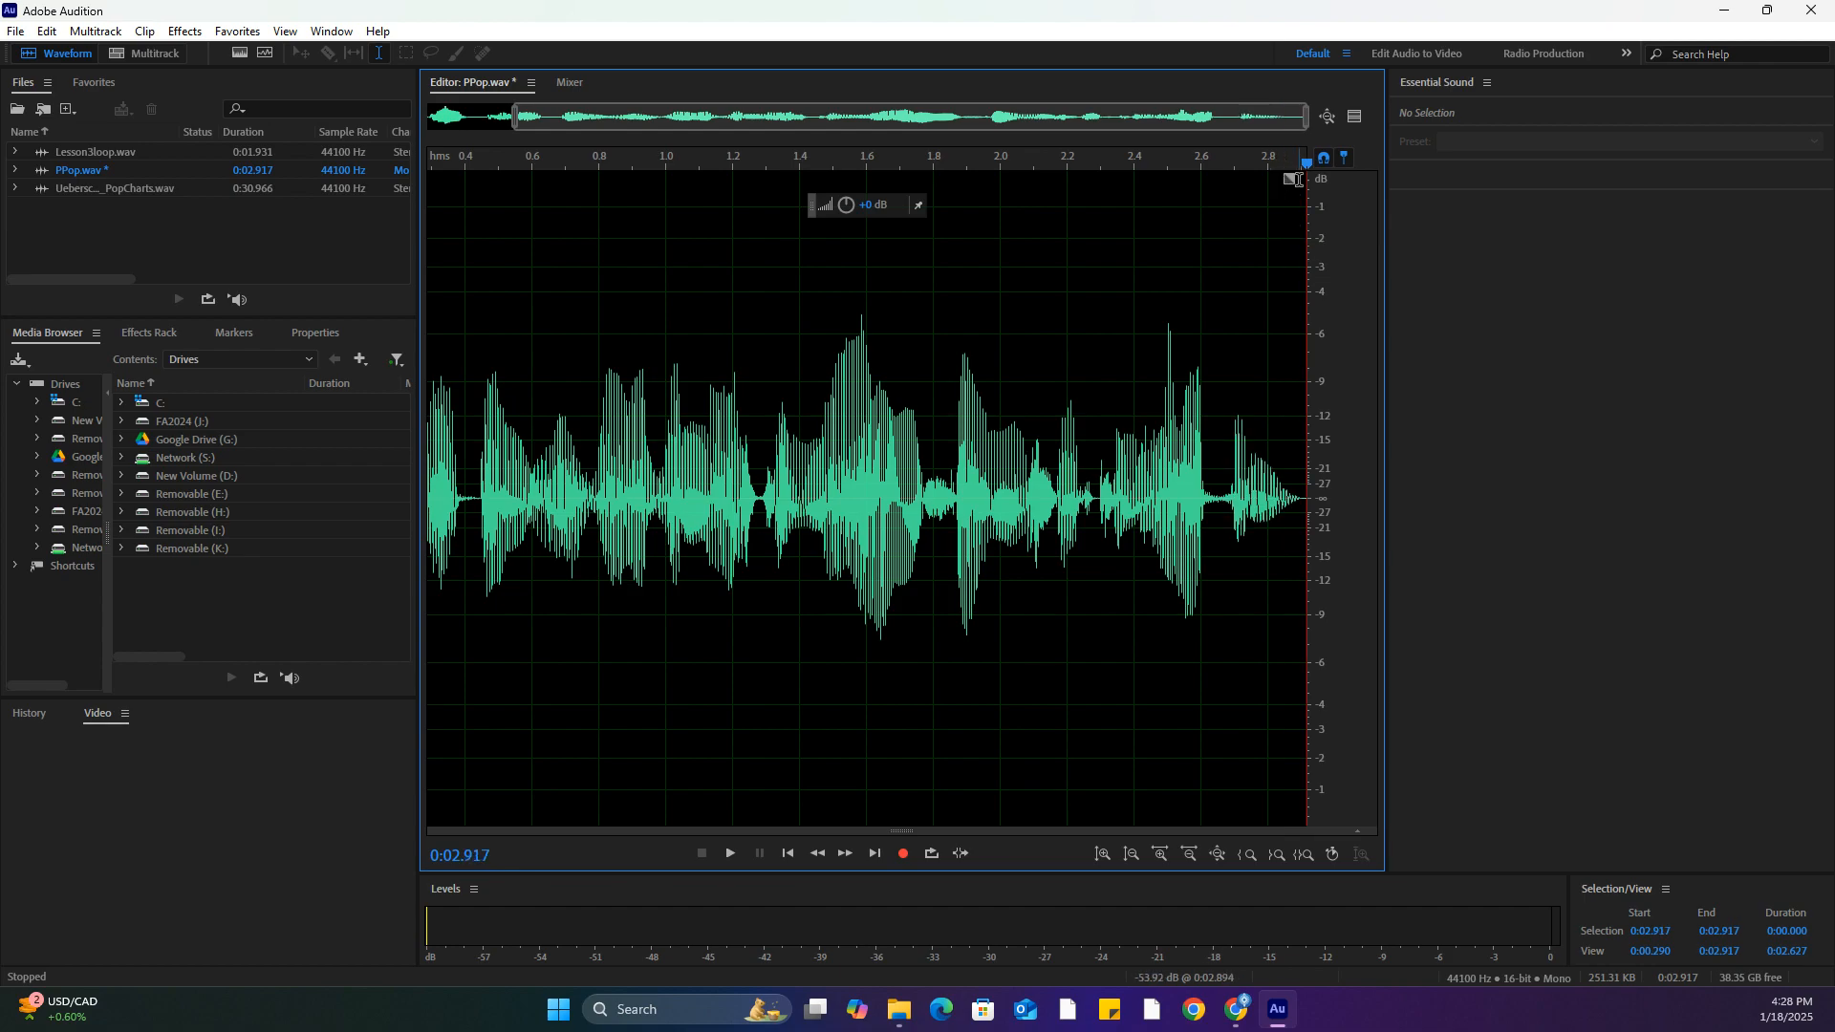
Apply a gentler fade-out at the end of PPop.wav and listen from about 0:02.24
drag(1298, 177, 1181, 172)
click(1078, 192)
key(space)
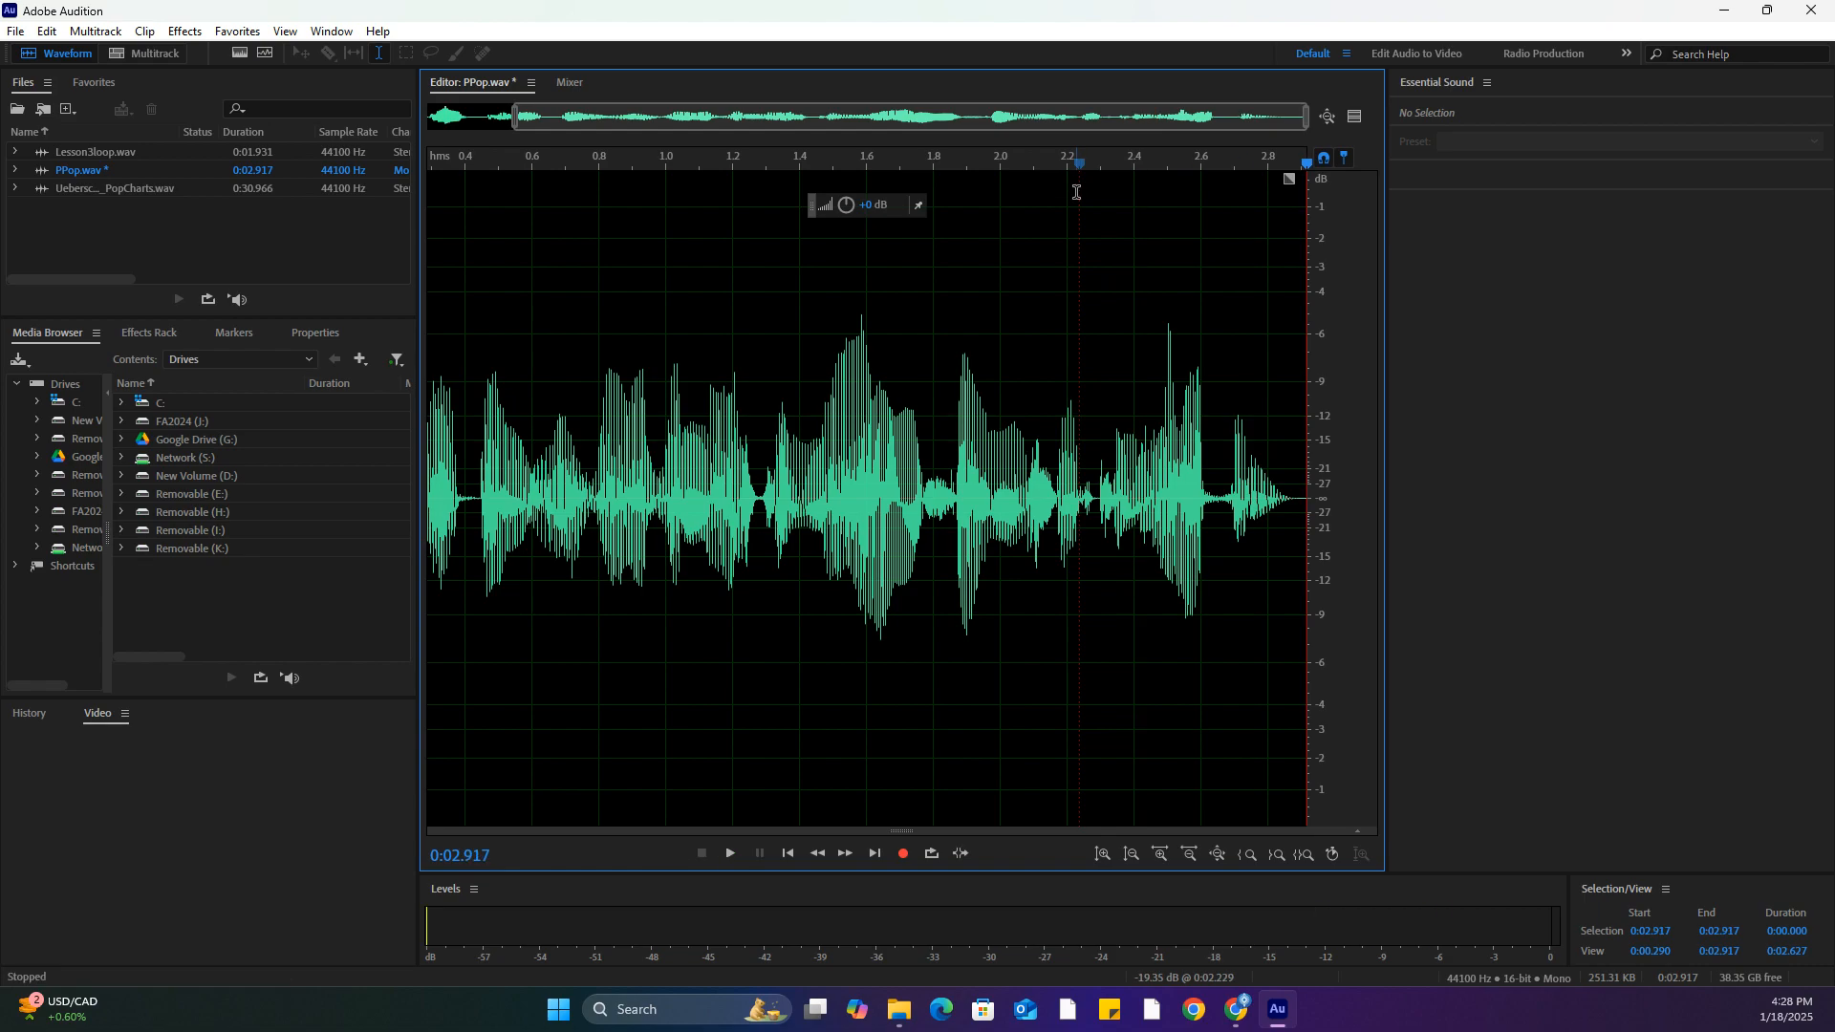